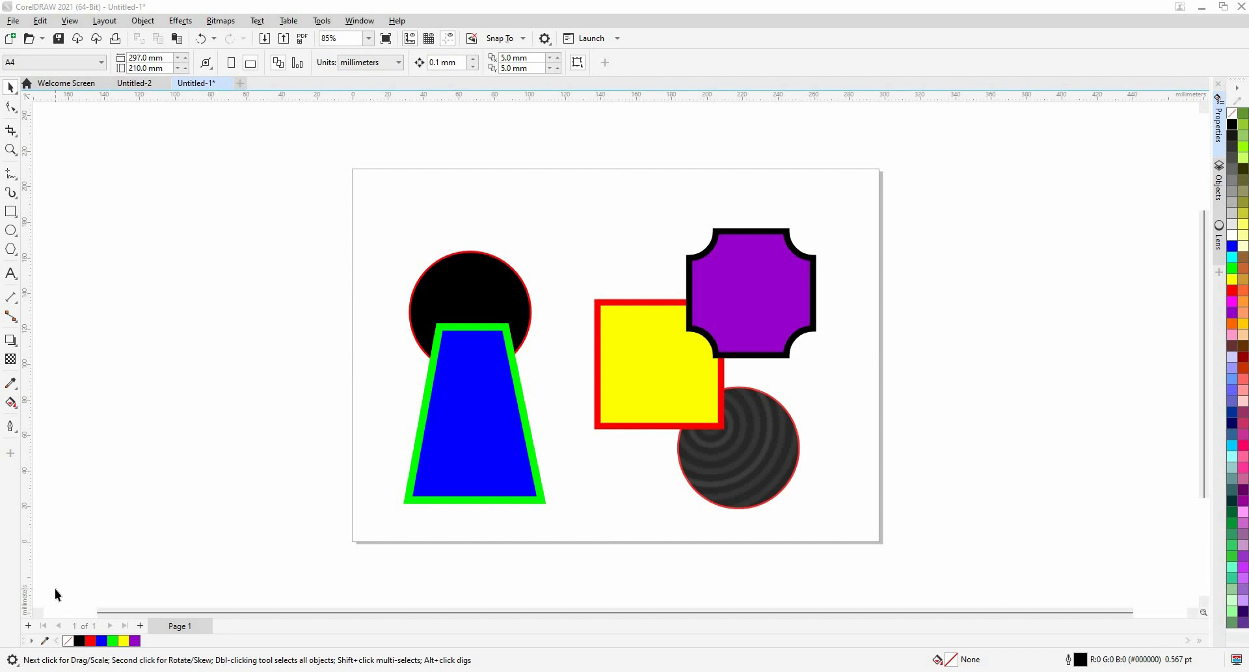
# Try combining the black circle with the blue trapezoid, selecting the trapezoid last, and undo the Combine.
pyautogui.click(309, 276)
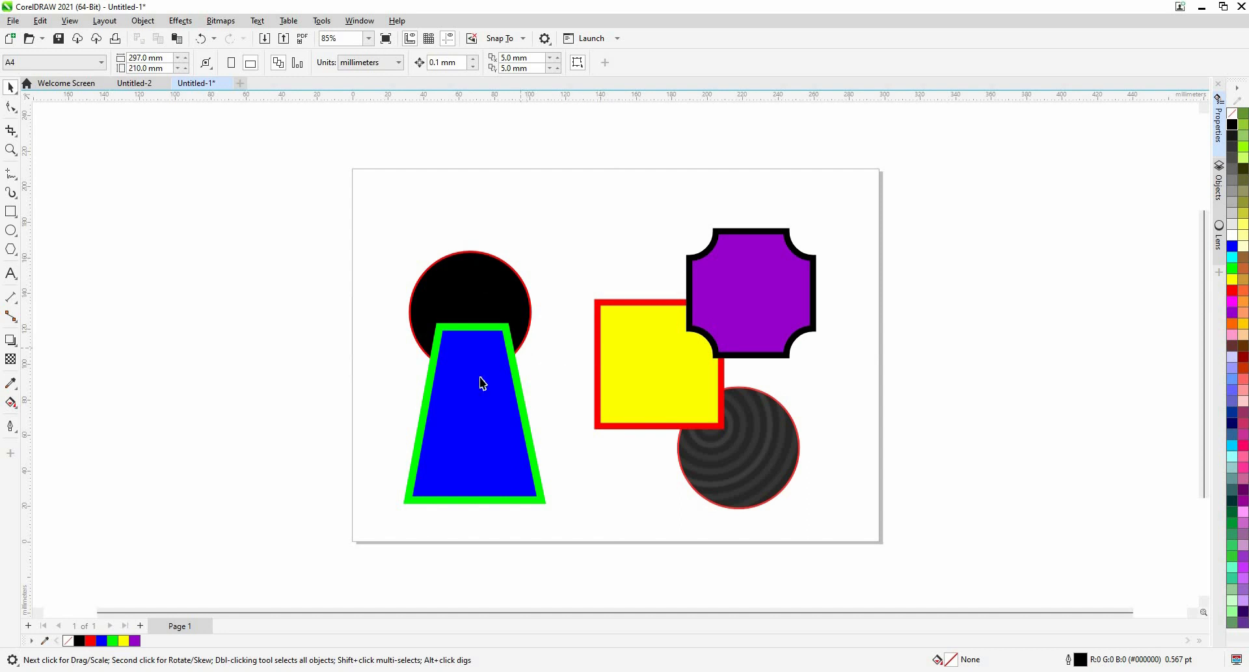
pyautogui.click(476, 442)
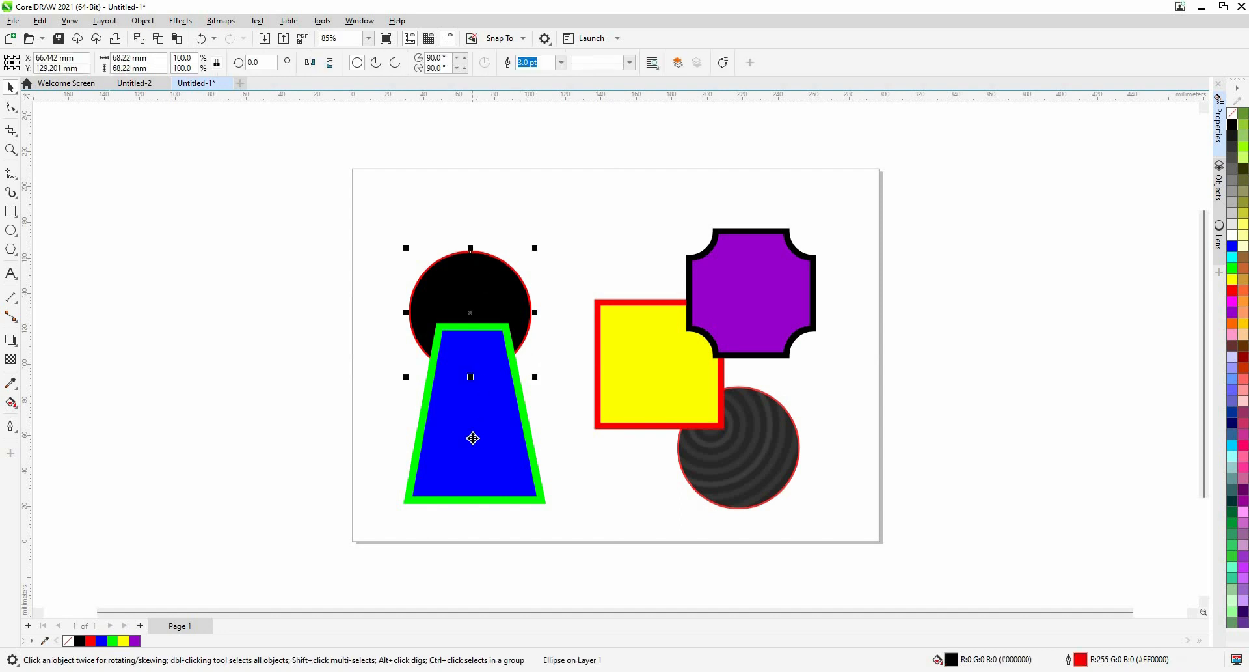
pyautogui.keyDown('shift'); pyautogui.click(473, 438); pyautogui.keyUp('shift')
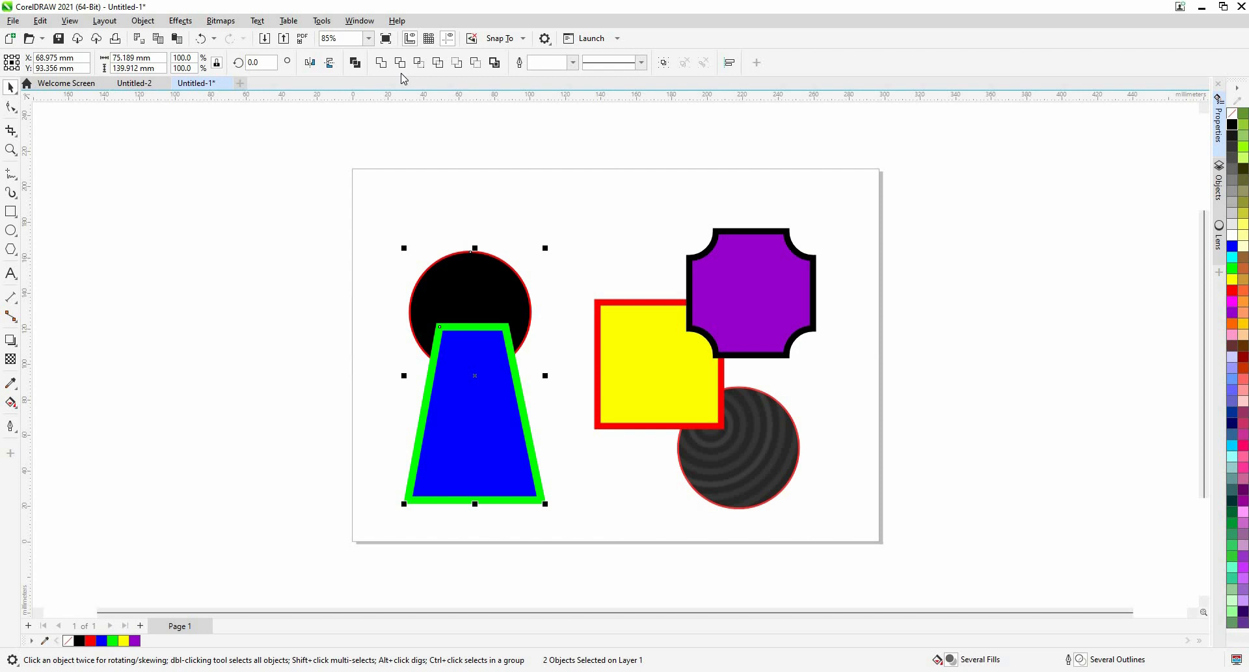
pyautogui.click(357, 64)
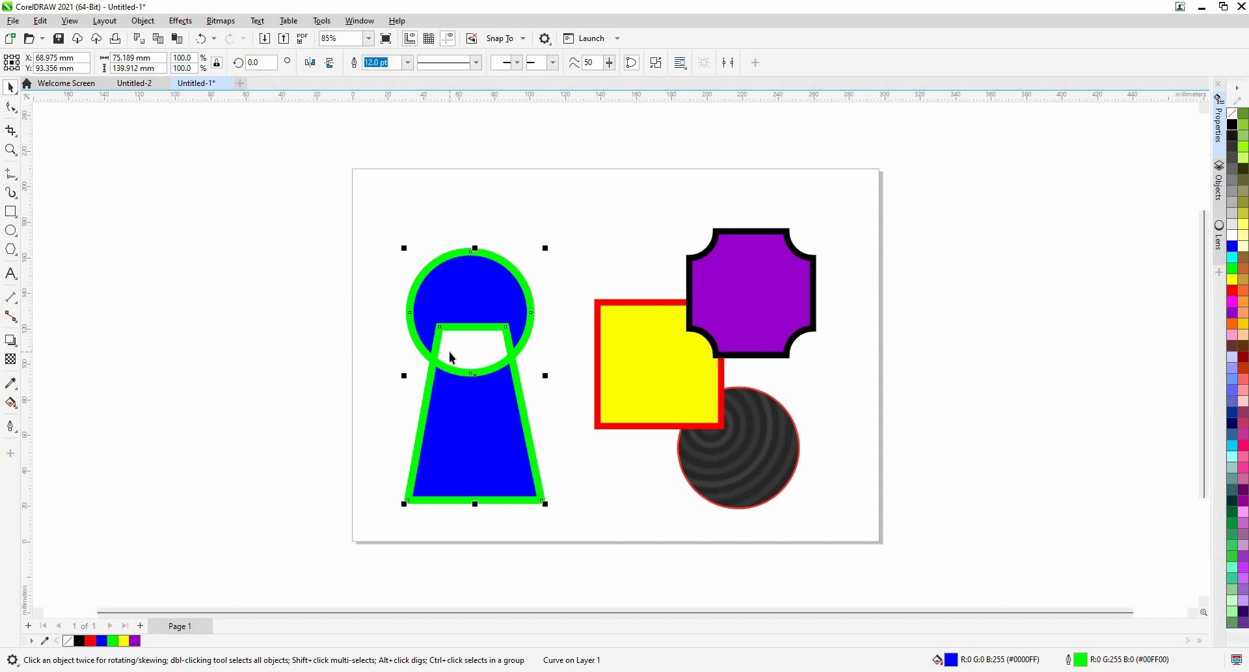
pyautogui.hotkey('ctrl', 'z')
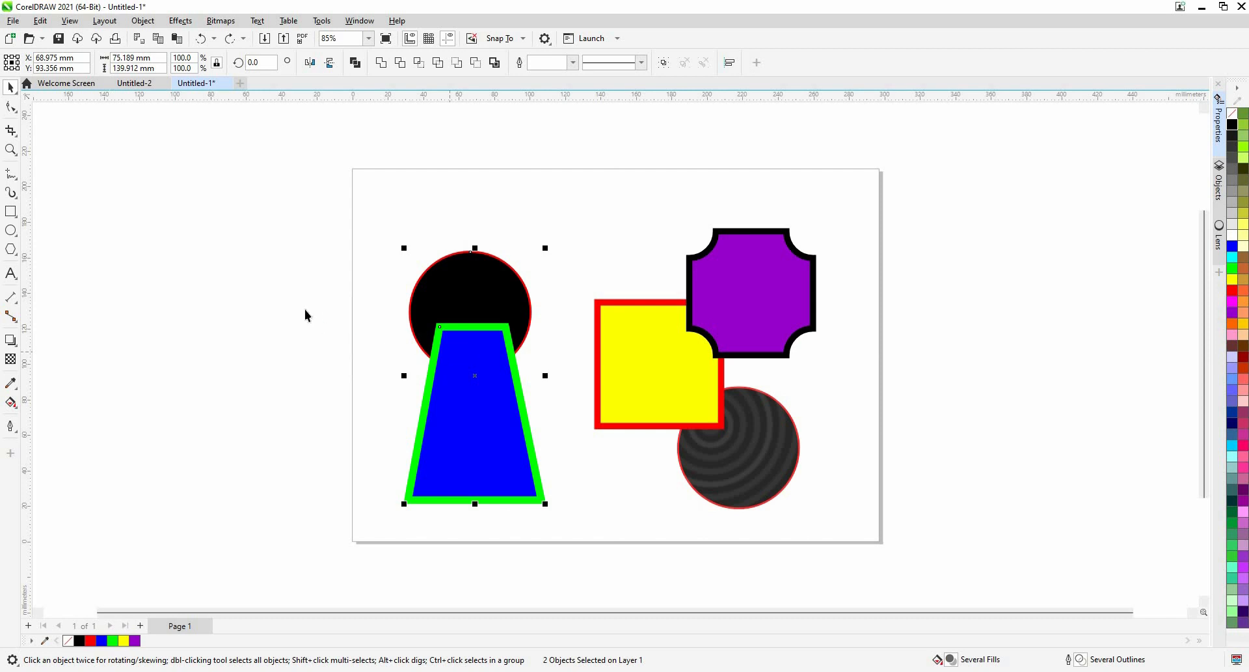
# Try combining the blue trapezoid with the black circle, selecting the circle last, and undo the Combine.
pyautogui.click(470, 285)
pyautogui.click(480, 439)
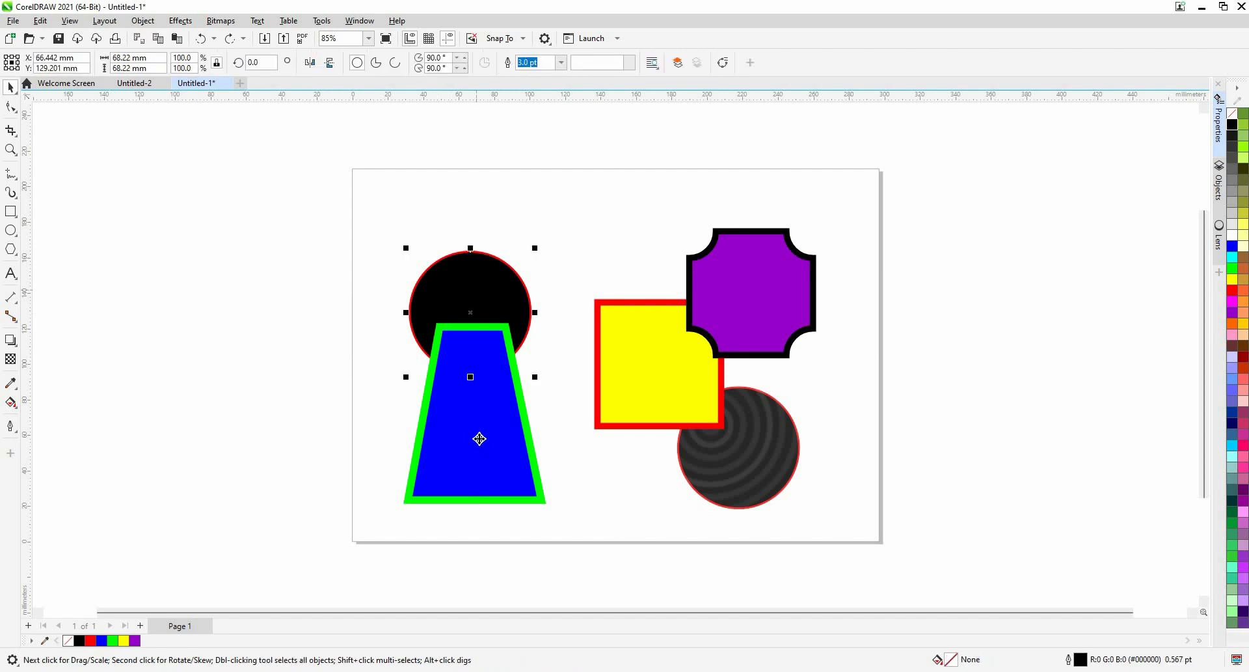
pyautogui.keyDown('shift'); pyautogui.click(489, 282); pyautogui.keyUp('shift')
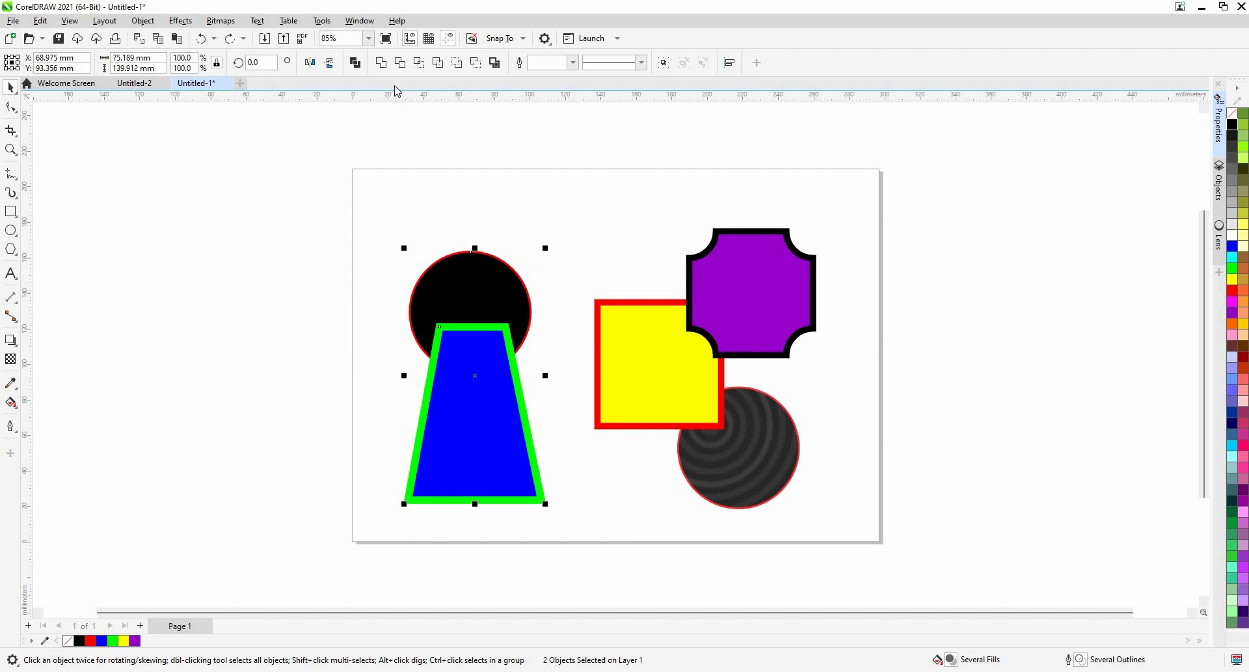
pyautogui.click(356, 62)
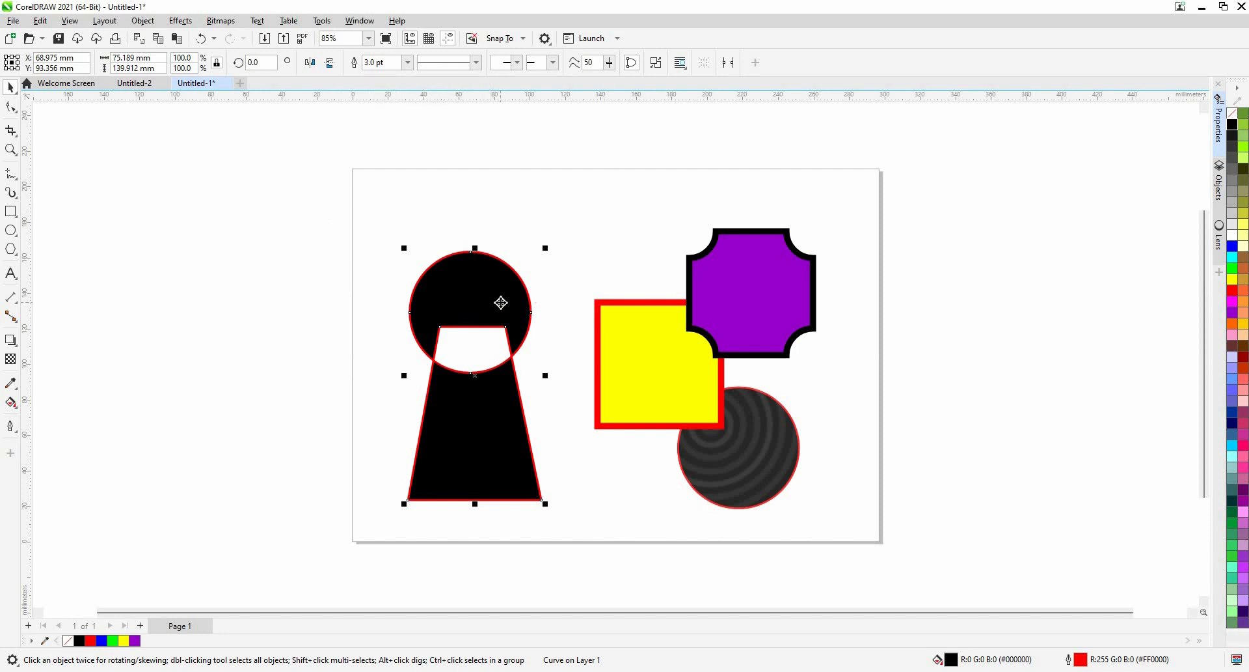
pyautogui.hotkey('ctrl', 'z')
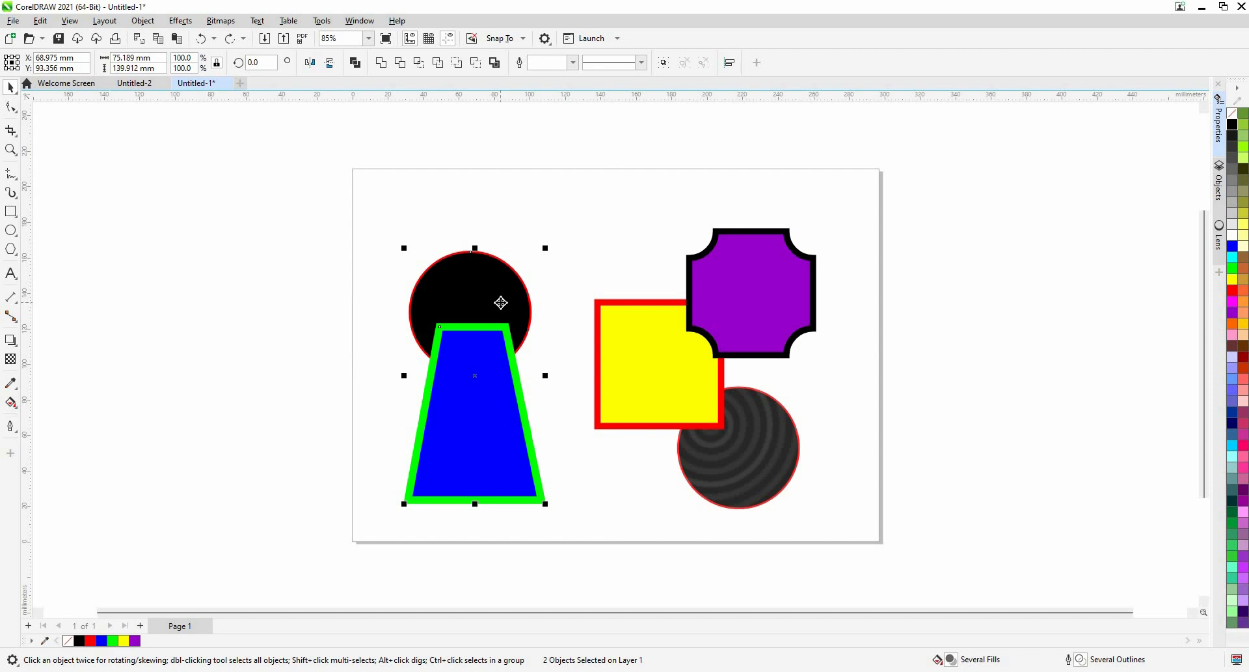
# Try welding the black circle and the blue trapezoid into one shape, and undo the Weld.
pyautogui.click(380, 62)
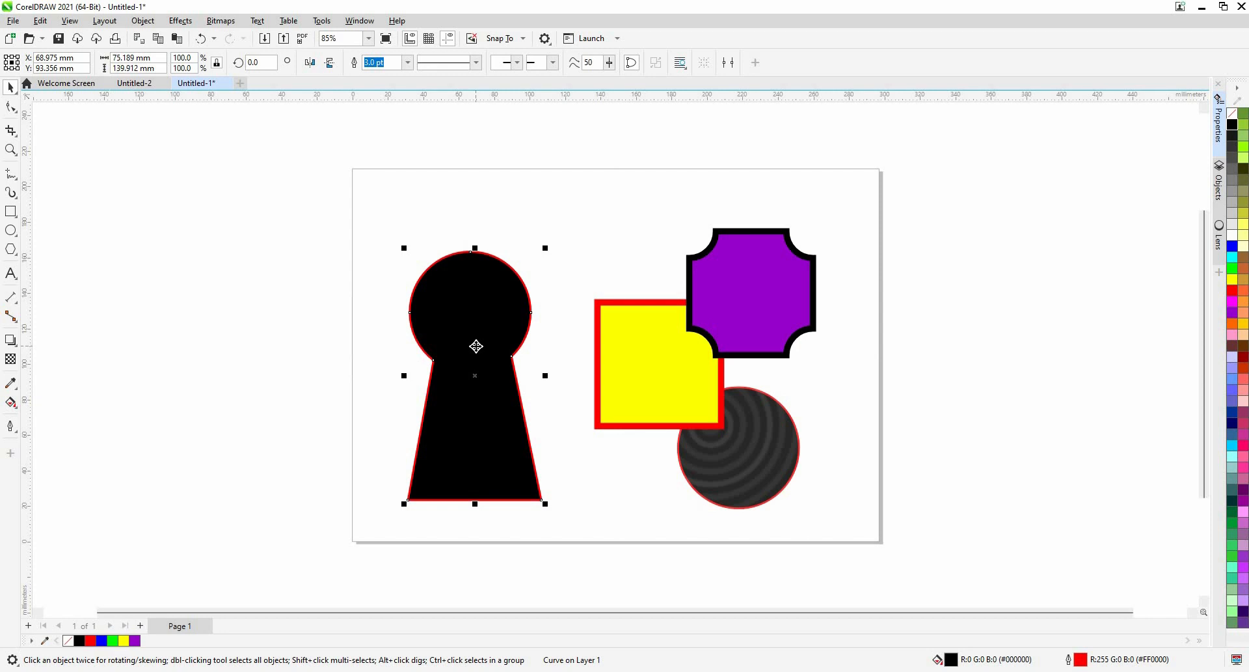
pyautogui.hotkey('ctrl', 'z')
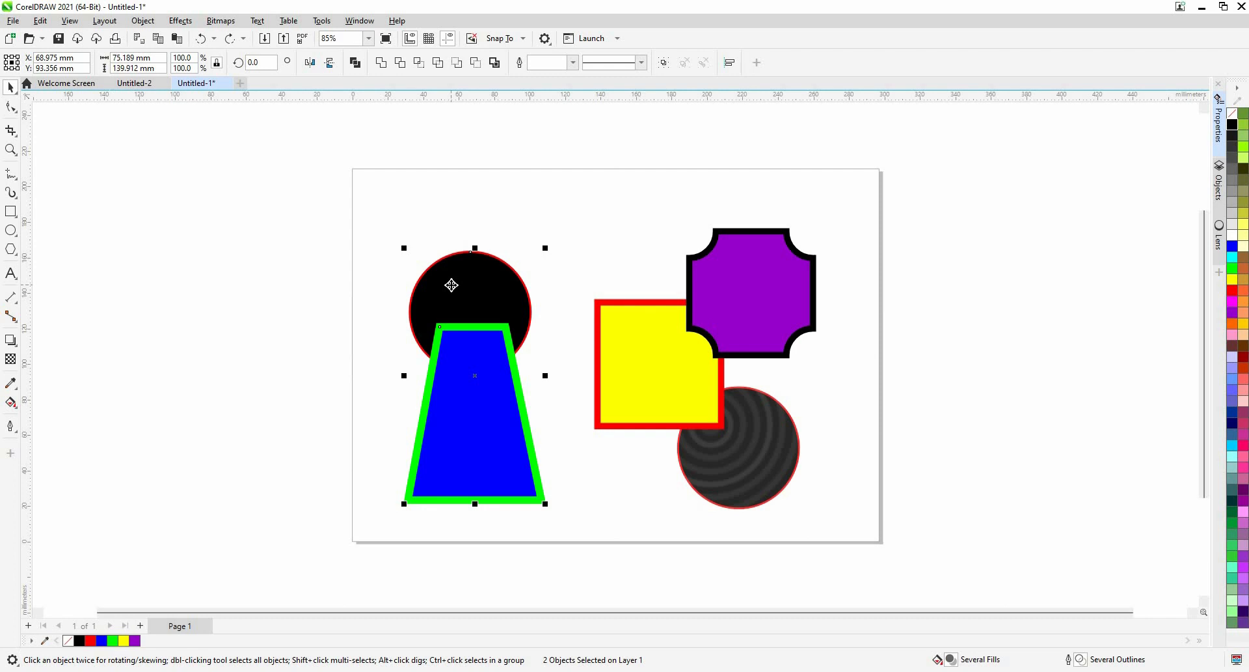
# Try trimming the black circle with the blue trapezoid, moving the trimmed circle up off it, and undo the move and the Trim.
pyautogui.click(401, 68)
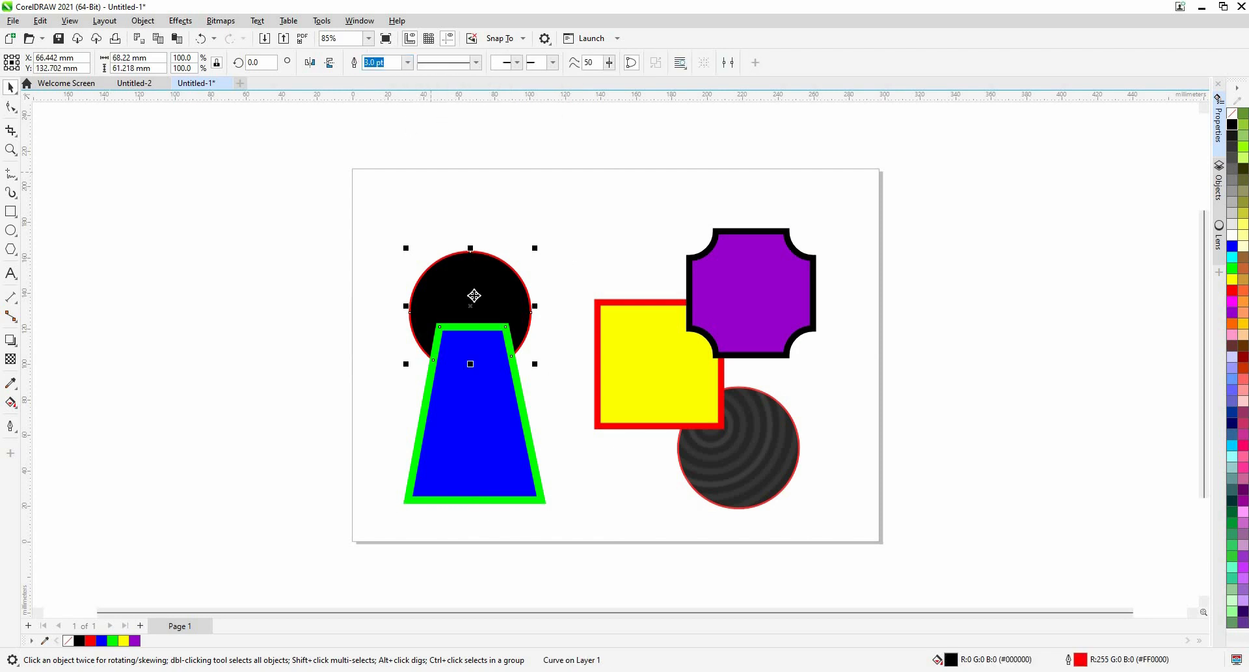
pyautogui.press('Escape')
pyautogui.click(480, 260)
pyautogui.moveTo(480, 266); pyautogui.dragTo(477, 203)
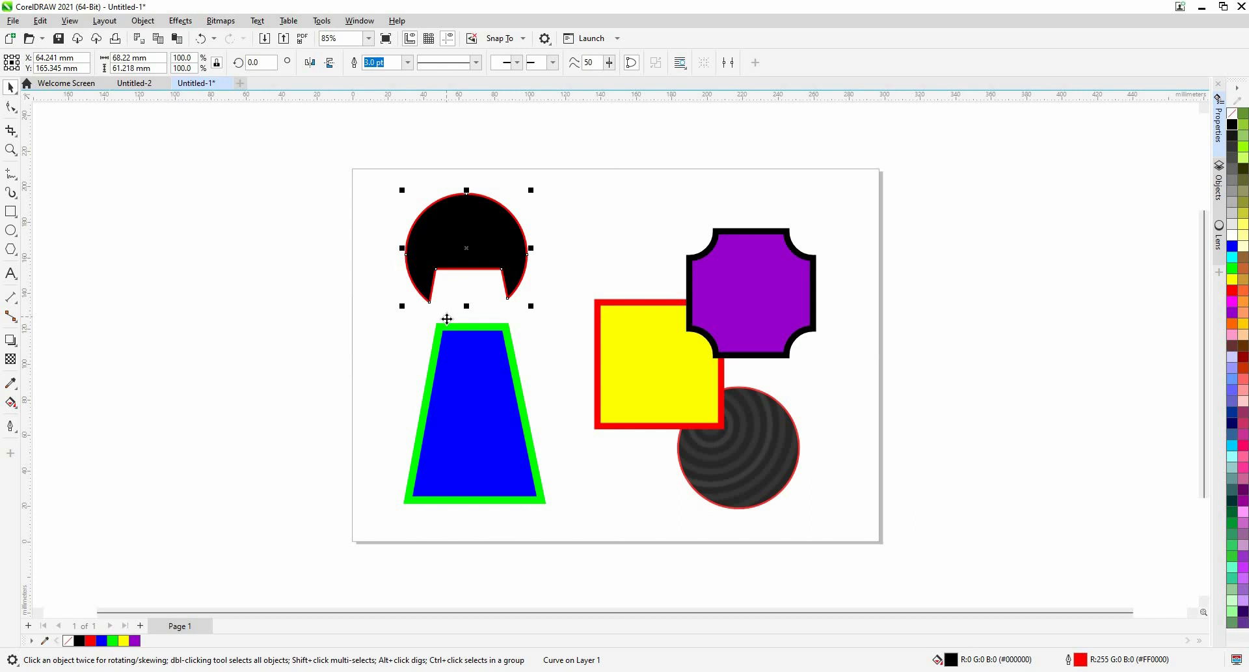
pyautogui.hotkey('ctrl', 'z')
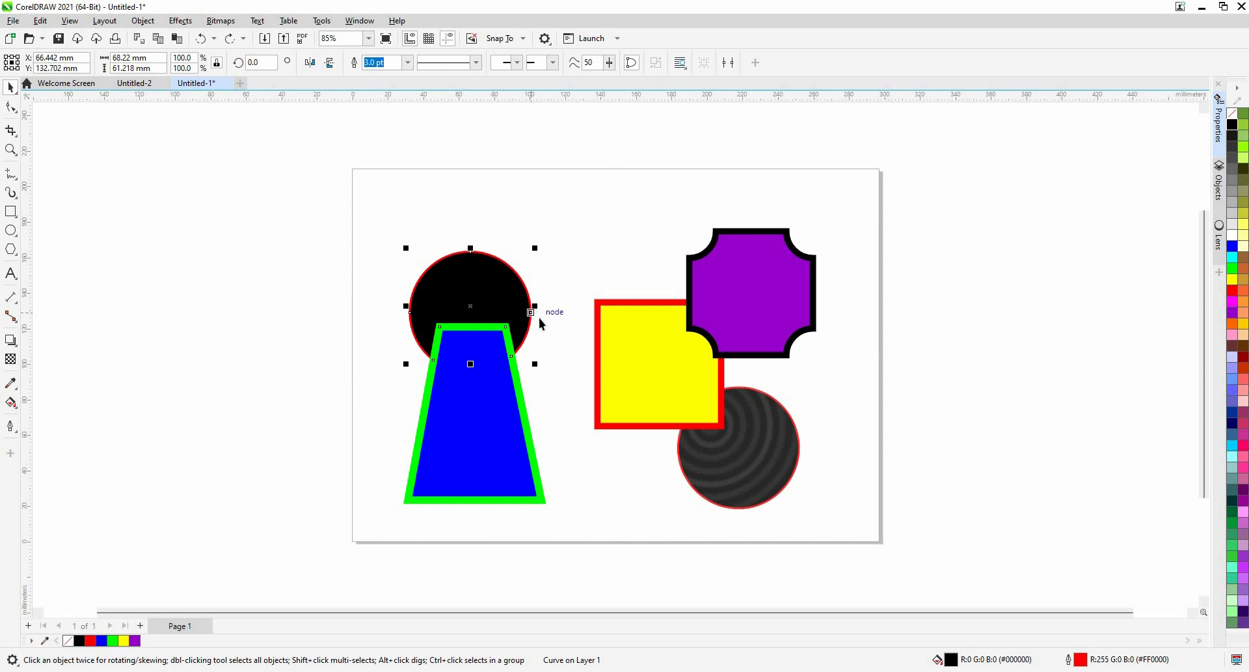
pyautogui.hotkey('ctrl', 'z')
pyautogui.click(500, 250)
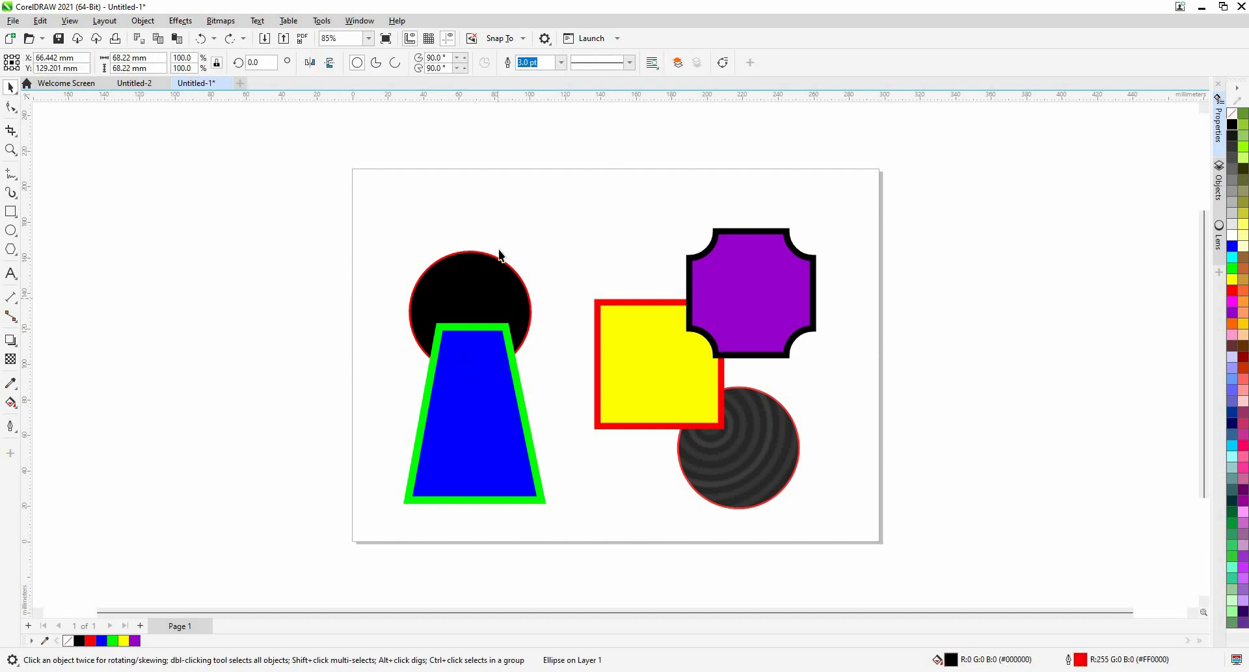
pyautogui.click(501, 257)
# Create an Intersect piece from the overlap of the purple notched square and the yellow square.
pyautogui.click(810, 322)
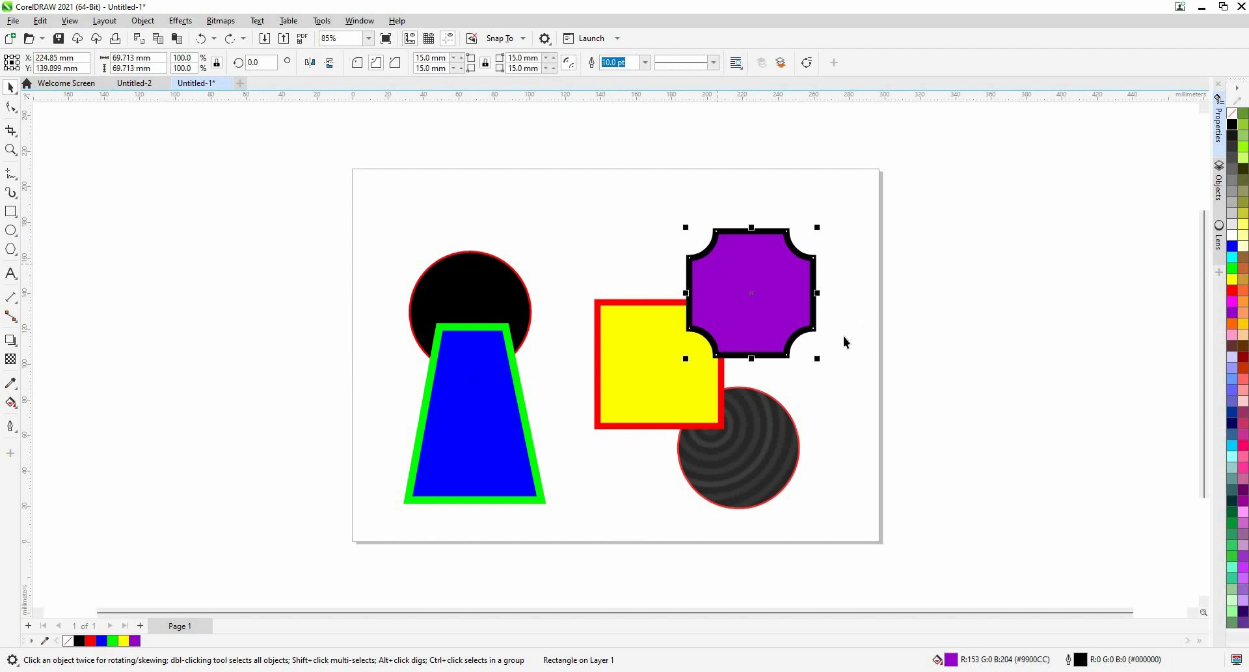
pyautogui.keyDown('shift'); pyautogui.click(658, 355); pyautogui.keyUp('shift')
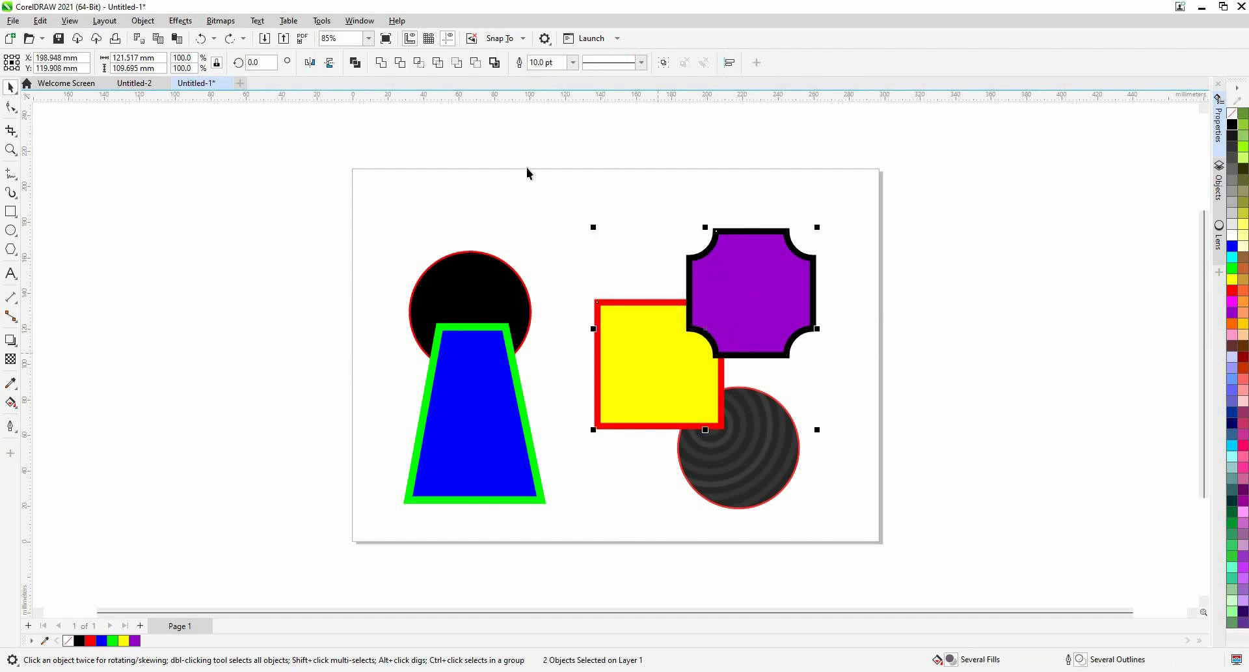
pyautogui.click(419, 67)
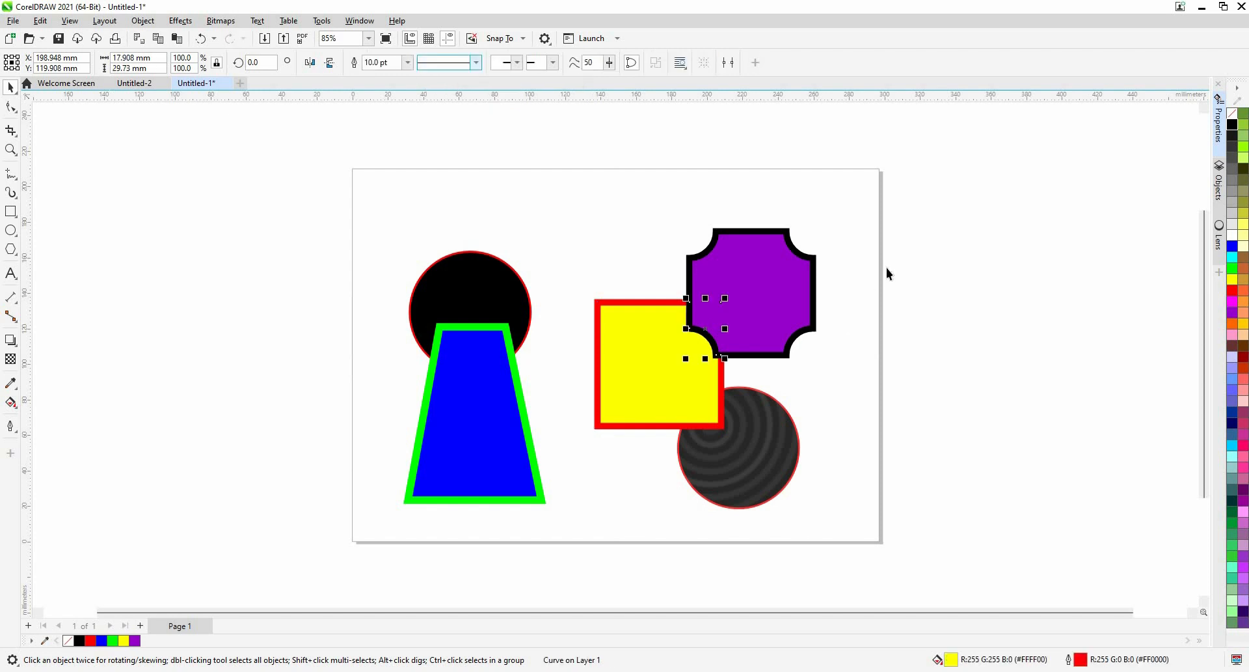
# Move the purple shape and the intersection piece off the yellow square, and undo both moves and the Intersect.
pyautogui.press('Escape')
pyautogui.click(707, 328)
pyautogui.click(710, 327)
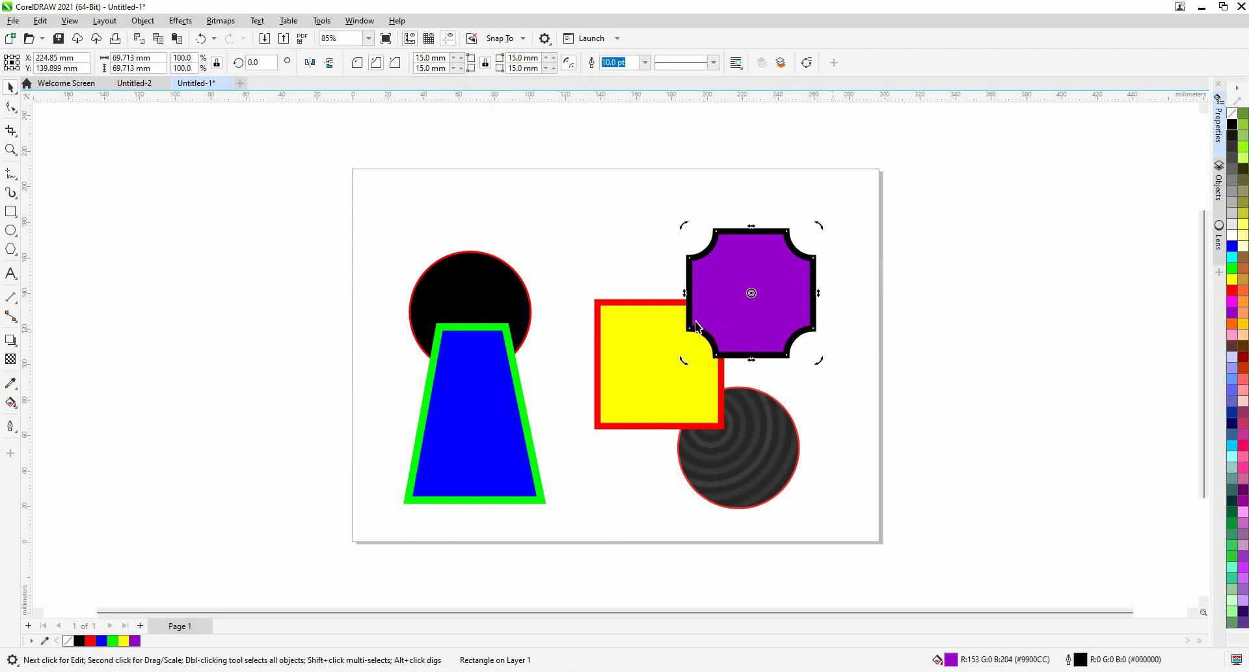
pyautogui.press('Escape')
pyautogui.moveTo(719, 323); pyautogui.dragTo(840, 280)
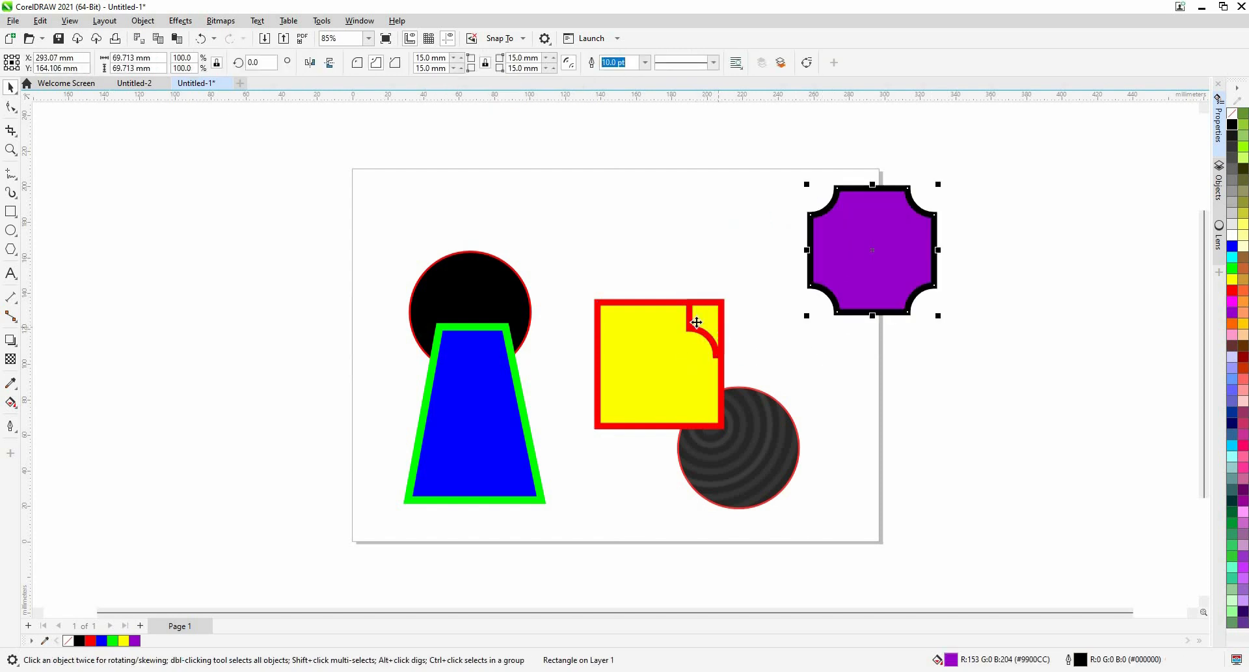
pyautogui.click(718, 327)
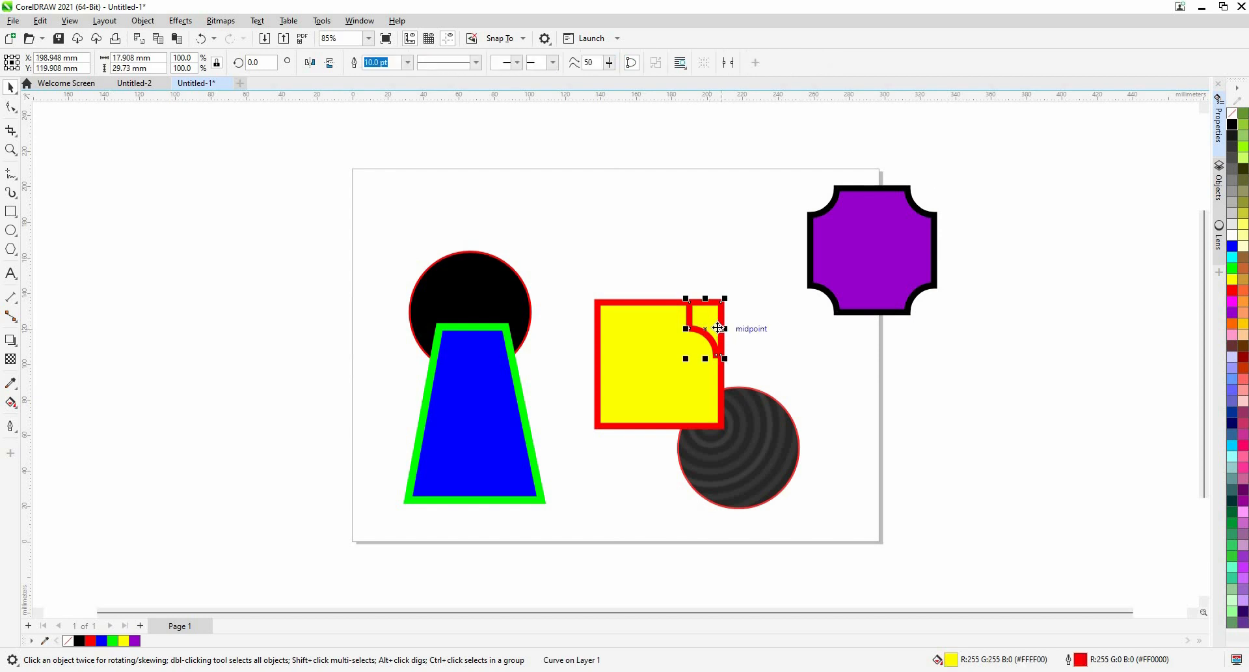
pyautogui.moveTo(706, 328); pyautogui.dragTo(647, 283)
pyautogui.hotkey('ctrl', 'z')
pyautogui.hotkey('ctrl', 'z')
pyautogui.hotkey('ctrl', 'z')
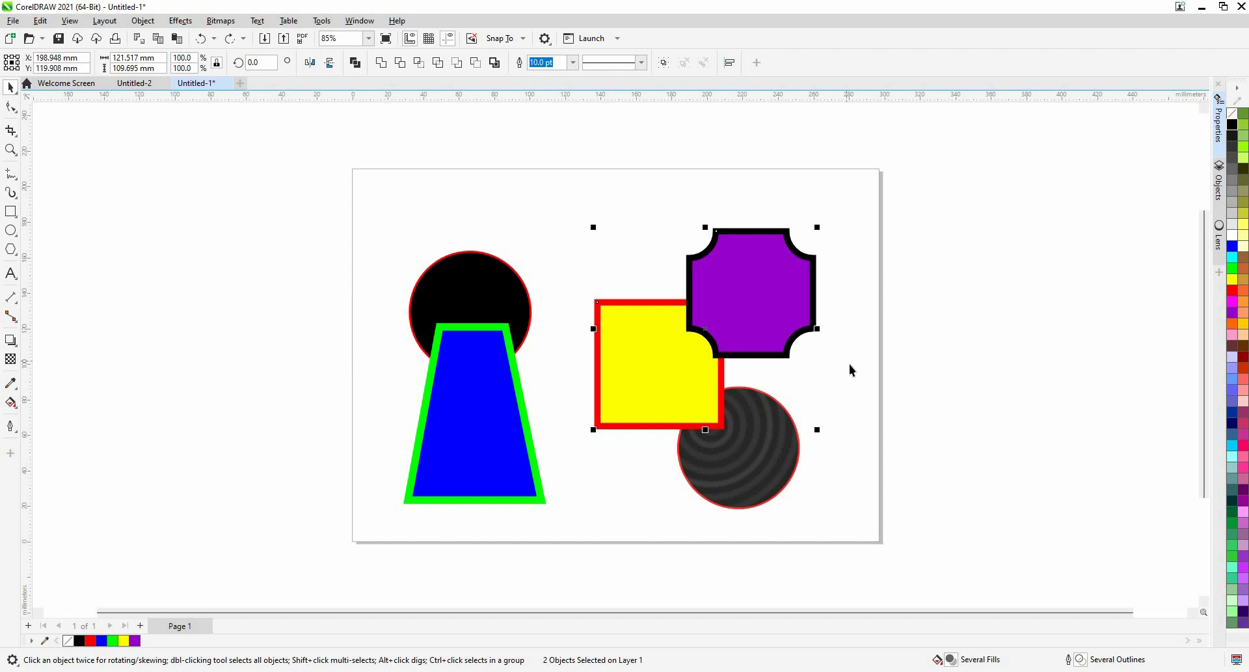
pyautogui.moveTo(566, 193); pyautogui.dragTo(830, 533)
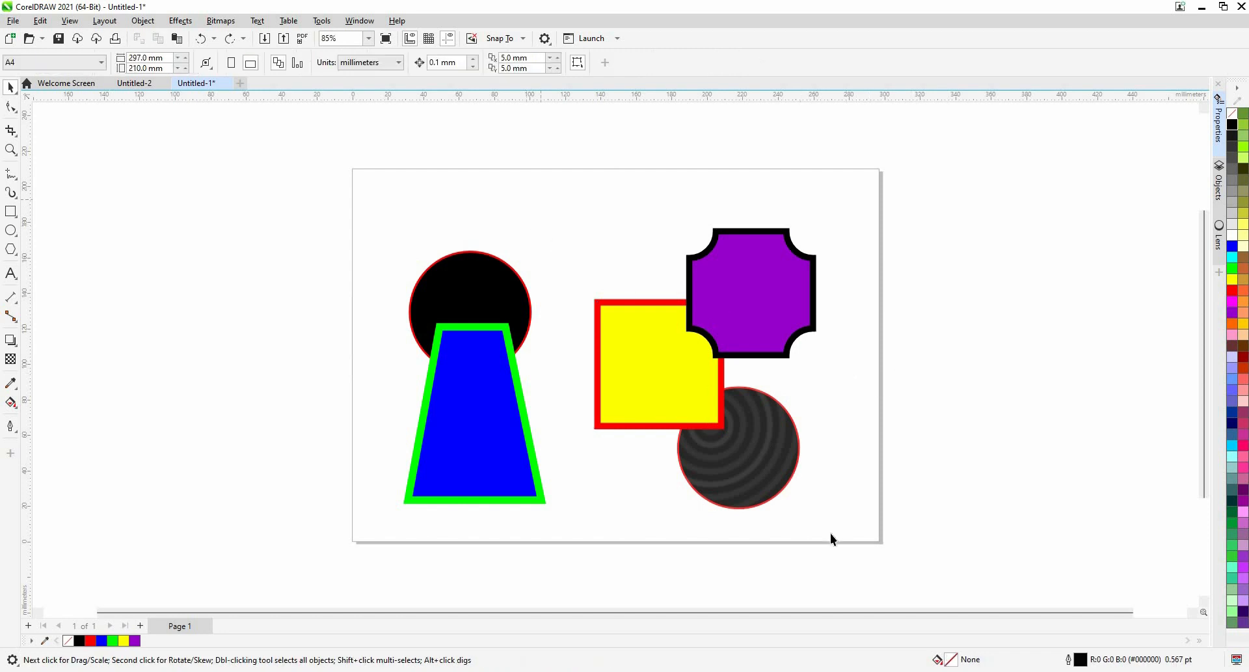
pyautogui.moveTo(776, 336); pyautogui.dragTo(834, 268)
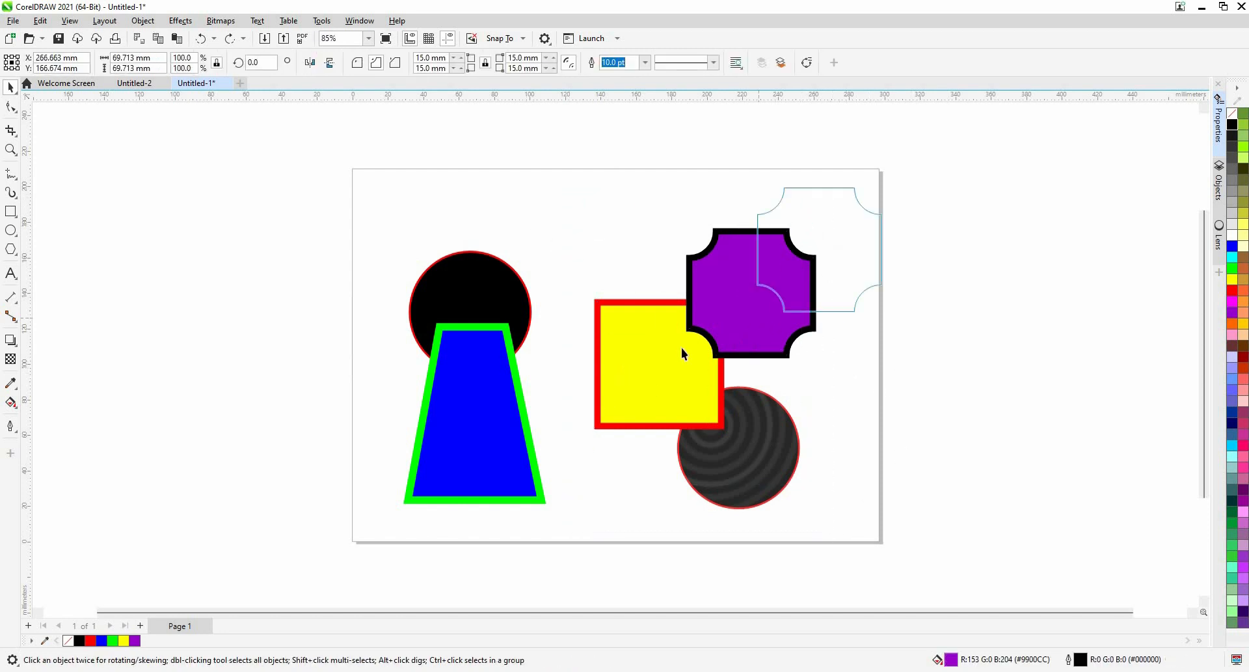
pyautogui.hotkey('ctrl', 'z')
# Simplify the purple shape, yellow square and patterned circle, and move the circle and purple shape away from the square.
pyautogui.moveTo(836, 539); pyautogui.dragTo(553, 165)
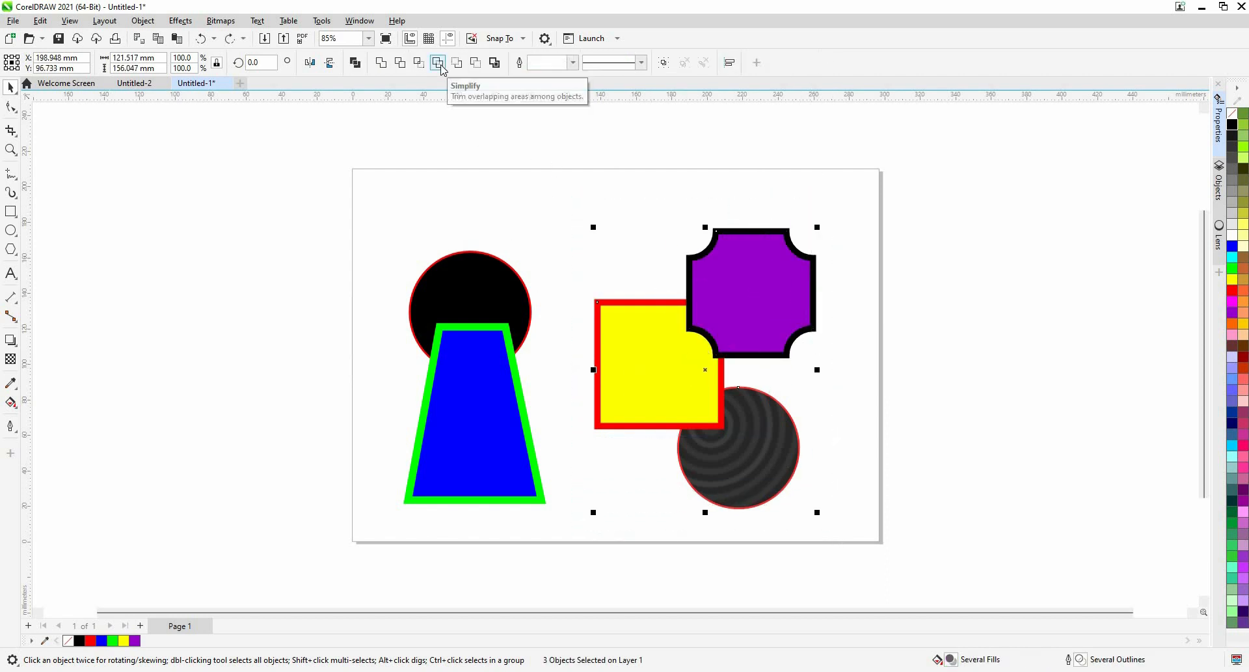
pyautogui.click(442, 69)
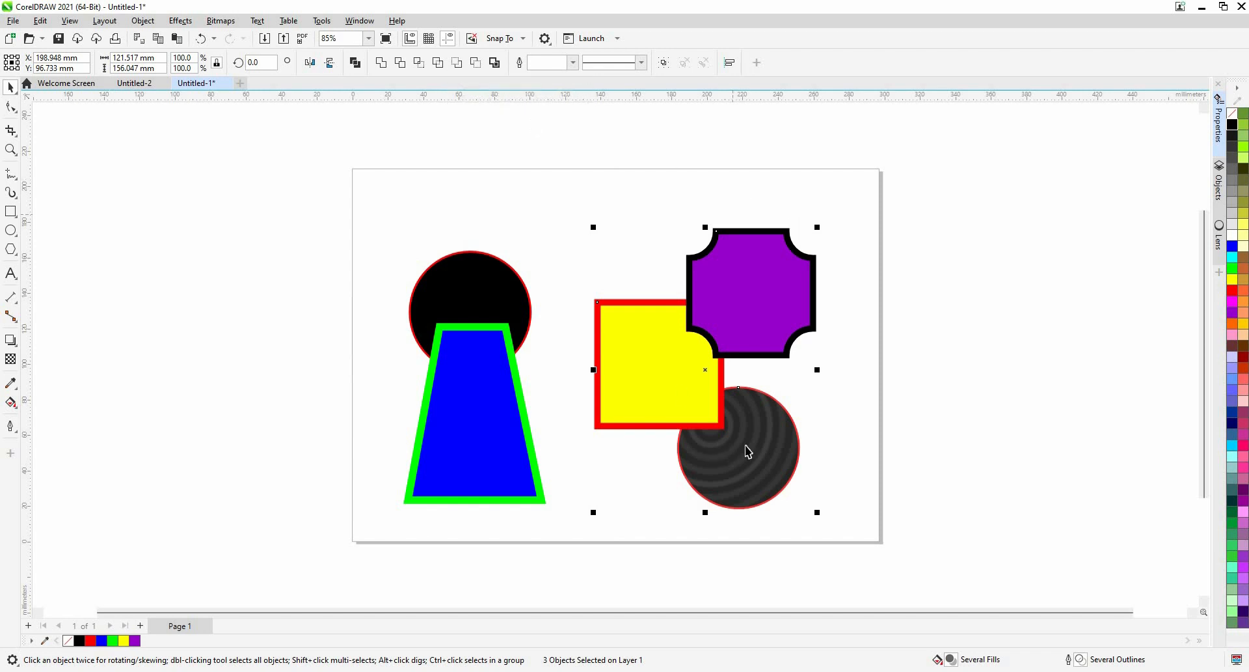
pyautogui.moveTo(755, 459); pyautogui.dragTo(817, 511)
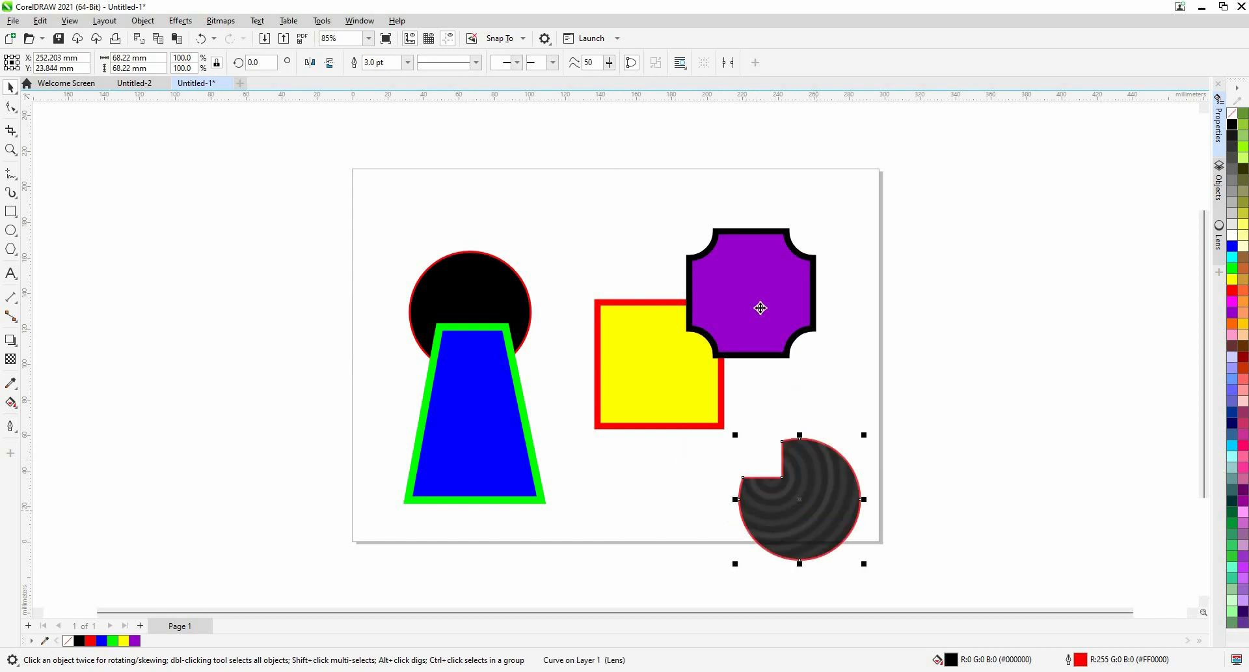
pyautogui.moveTo(761, 308); pyautogui.dragTo(825, 261)
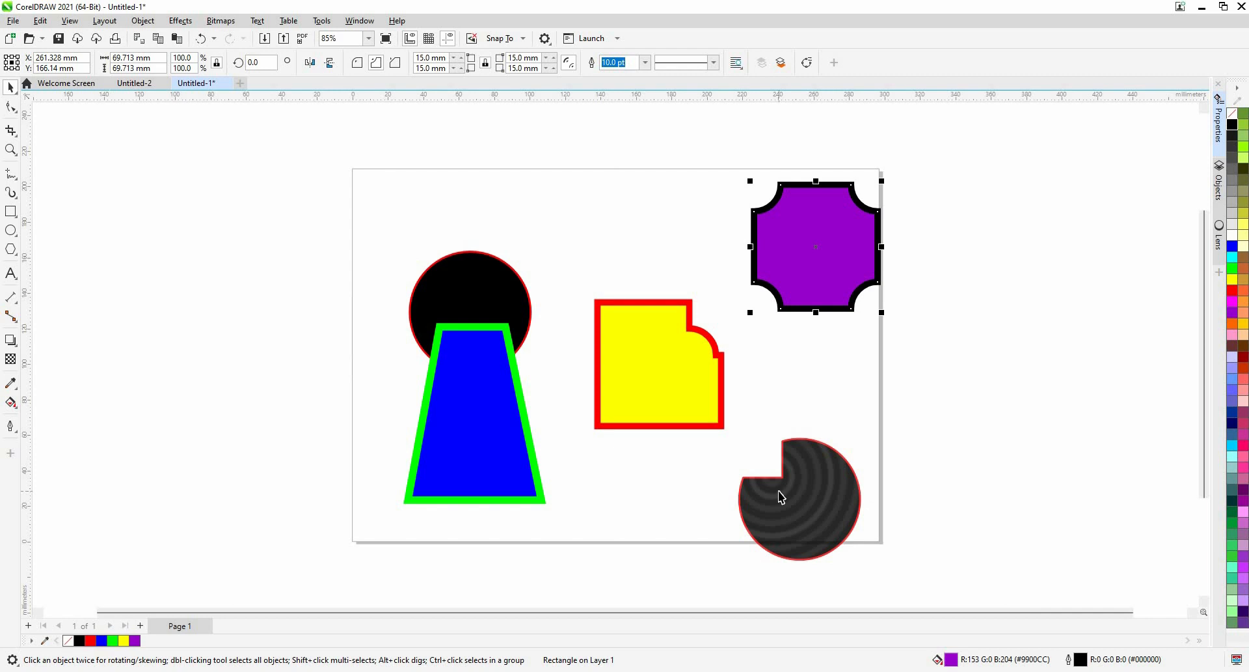
# Undo both moves and the Simplify on the three overlapping shapes.
pyautogui.hotkey('ctrl', 'z')
pyautogui.hotkey('ctrl', 'z')
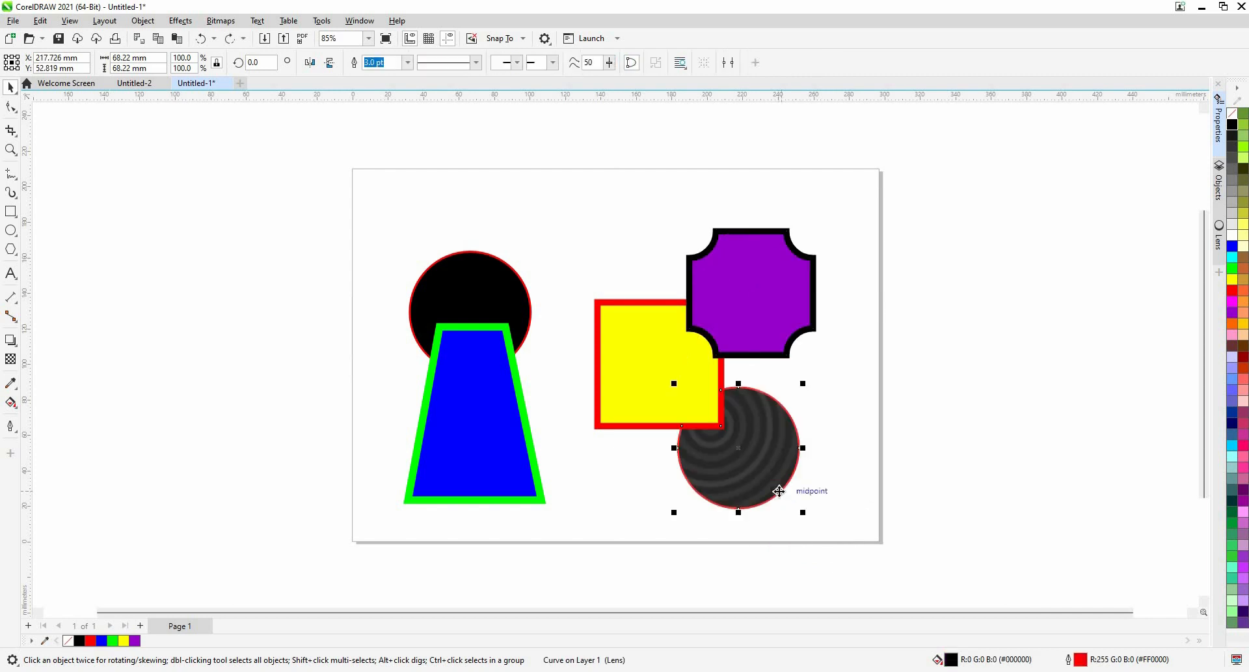
pyautogui.hotkey('ctrl', 'z')
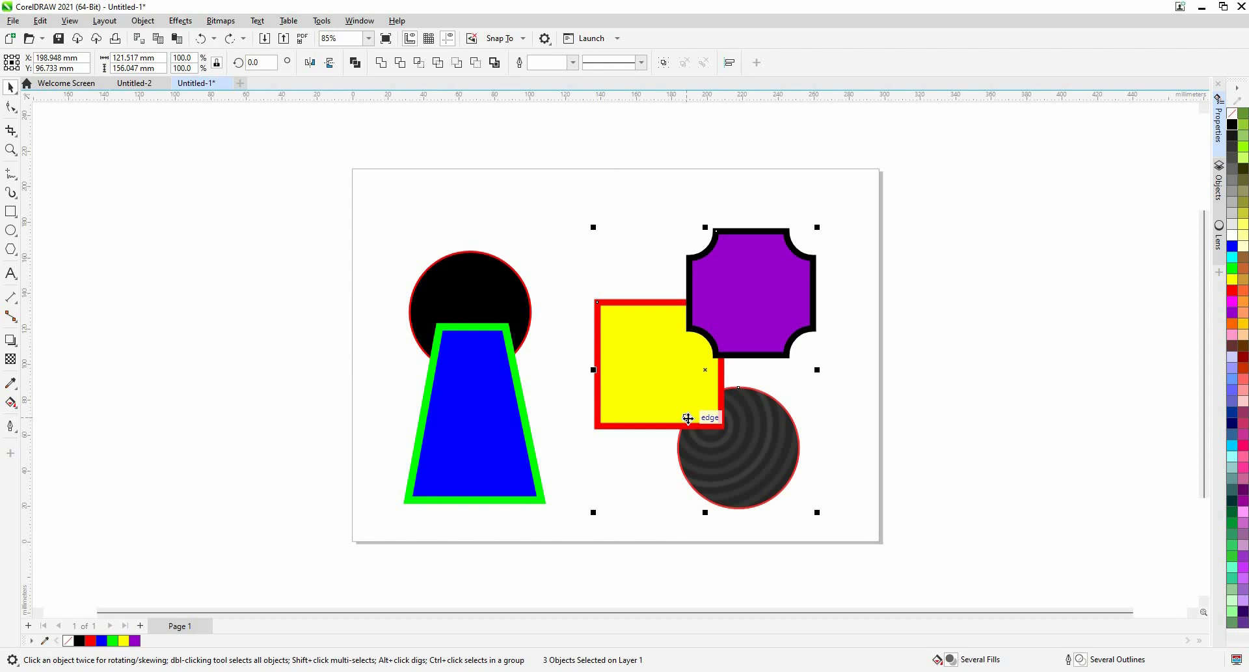
# Create a boundary around the three overlapping shapes and place it beyond the page's right edge, centred at about X 350 mm, Y 107 mm.
pyautogui.click(495, 62)
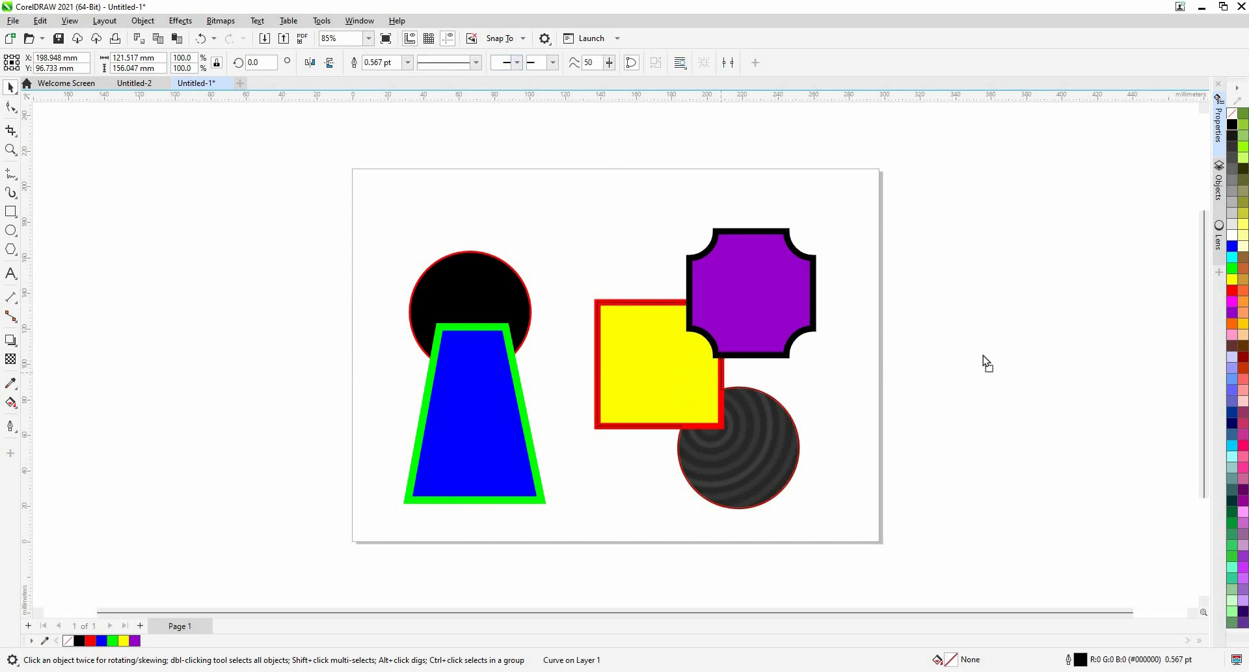
pyautogui.moveTo(984, 356); pyautogui.dragTo(993, 356)
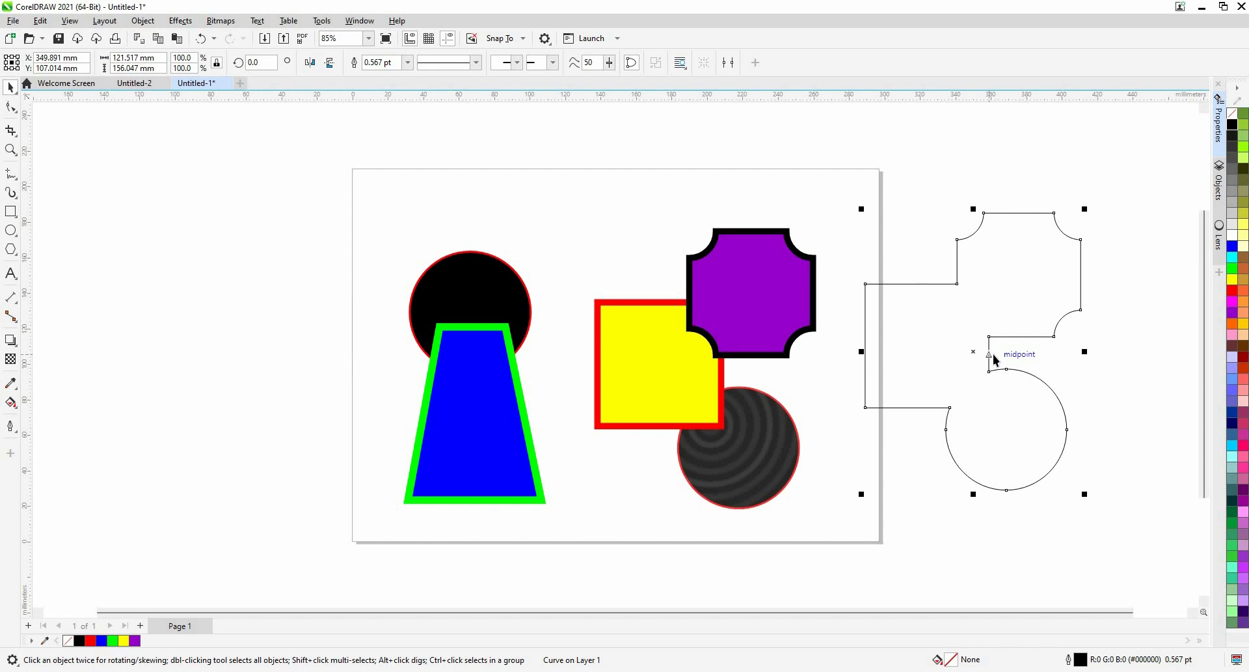
# Switch to the Untitled-2 document and clear the object selection on Page 1's sunglasses design.
pyautogui.click(141, 86)
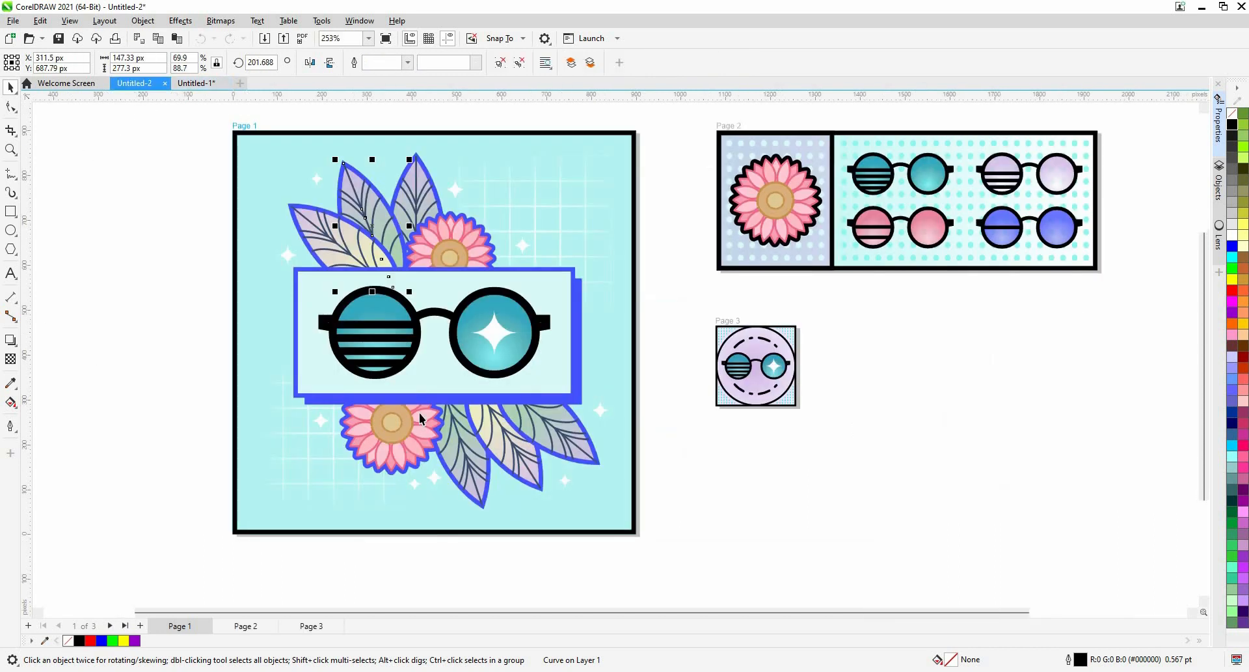
pyautogui.click(657, 468)
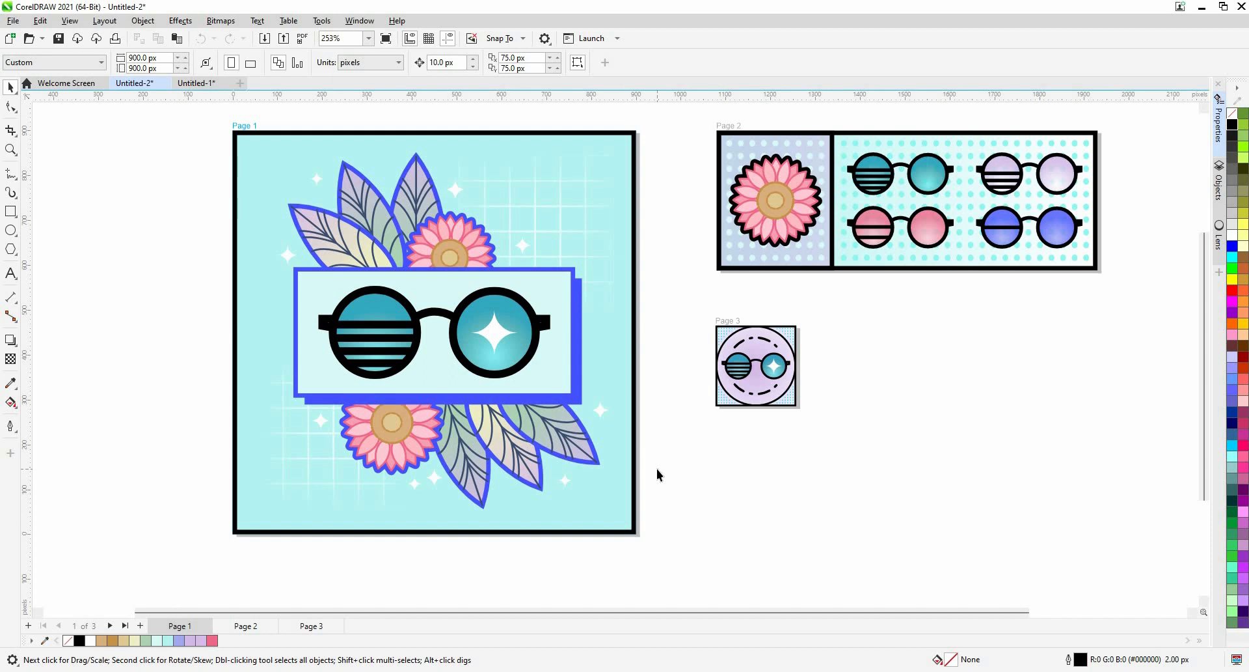
pyautogui.click(384, 212)
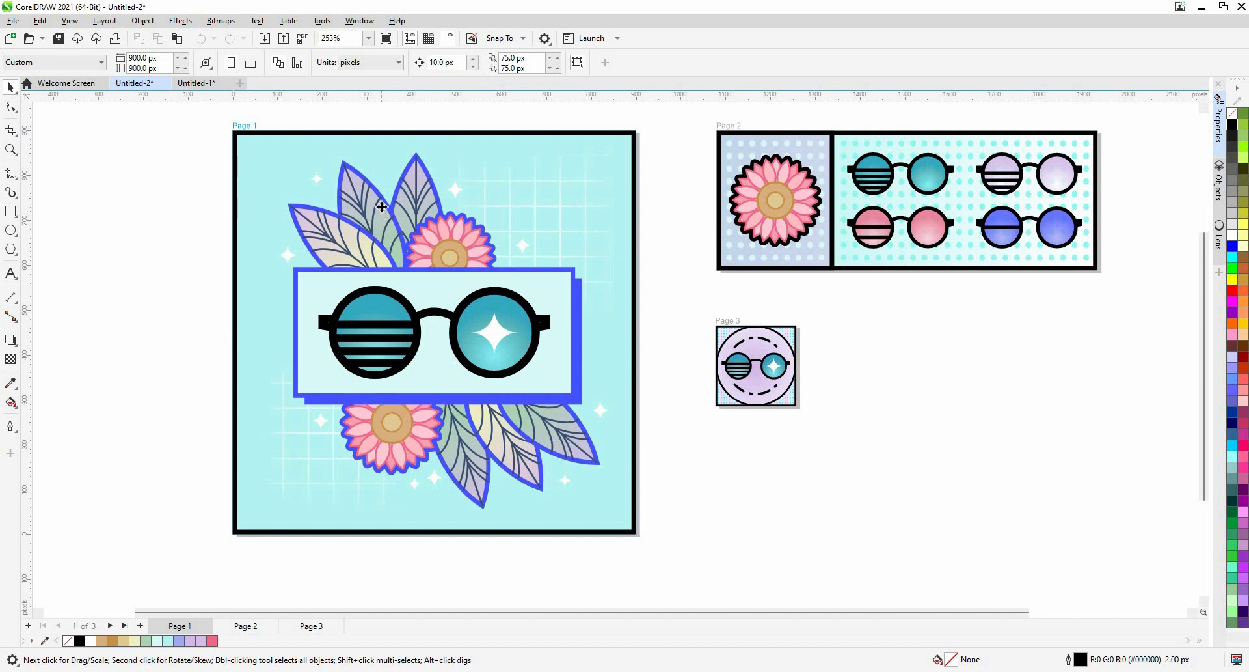
pyautogui.click(646, 576)
# Move the upright leaf group just beyond Page 1's right edge, to about X 968 px, Y 721 px, and undo the move.
pyautogui.moveTo(418, 191); pyautogui.dragTo(683, 213)
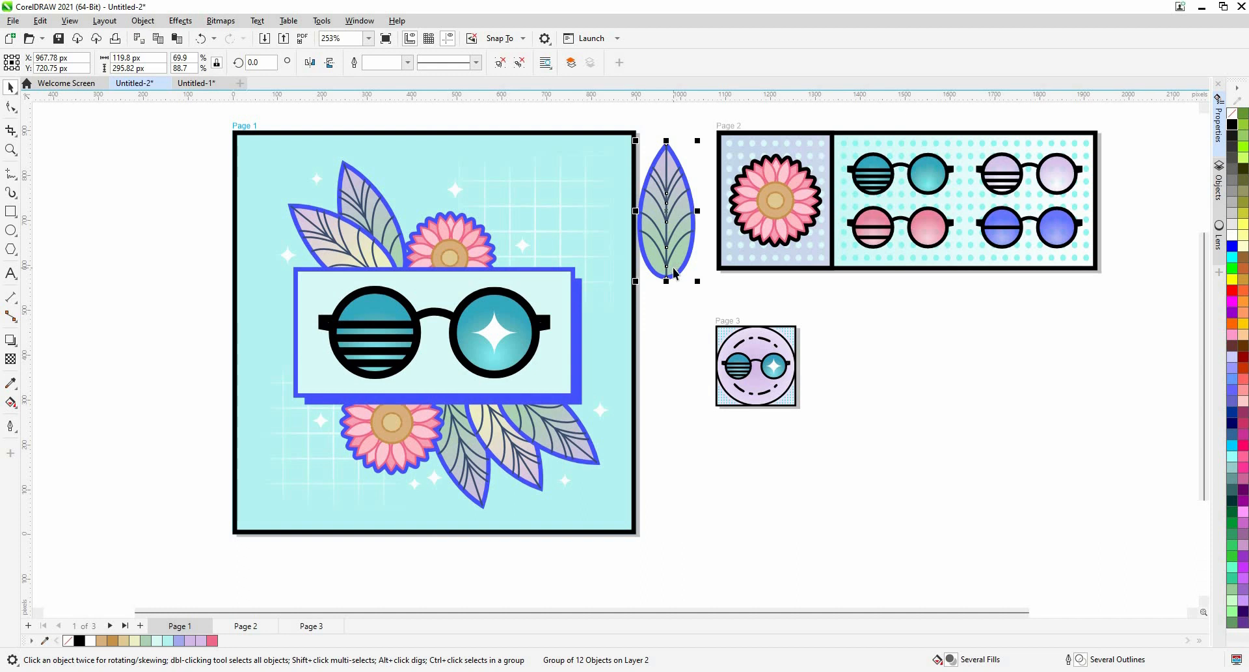
pyautogui.hotkey('ctrl', 'z')
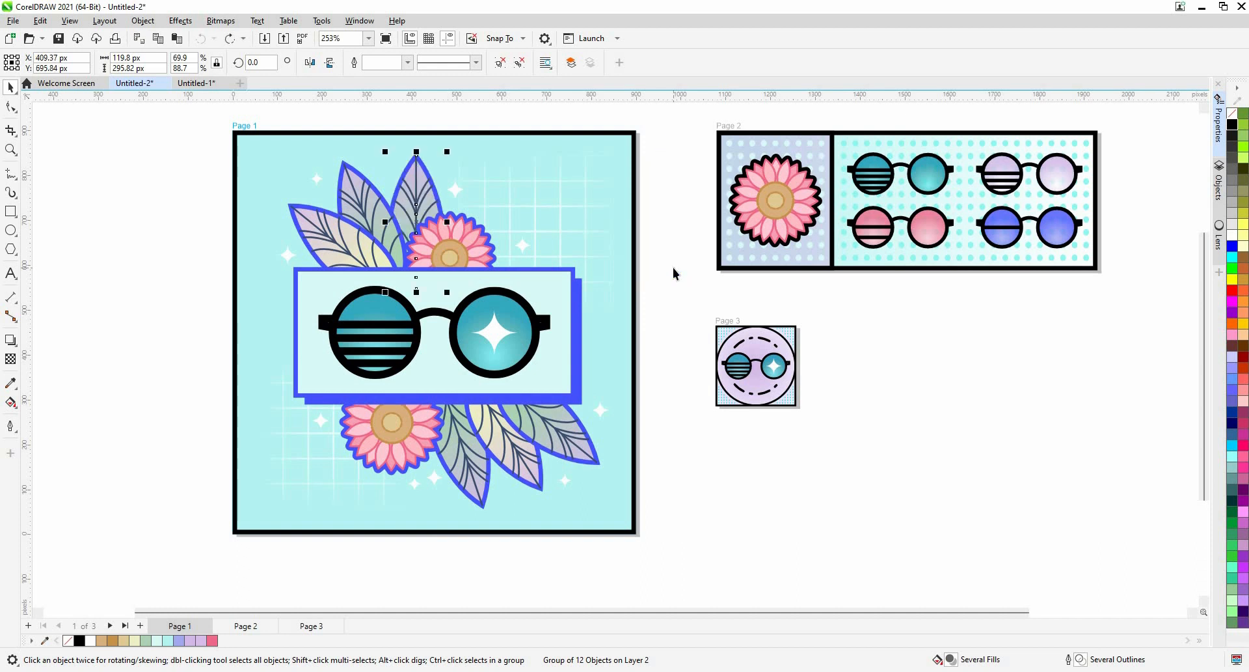
pyautogui.hotkey('shift', 'F2')
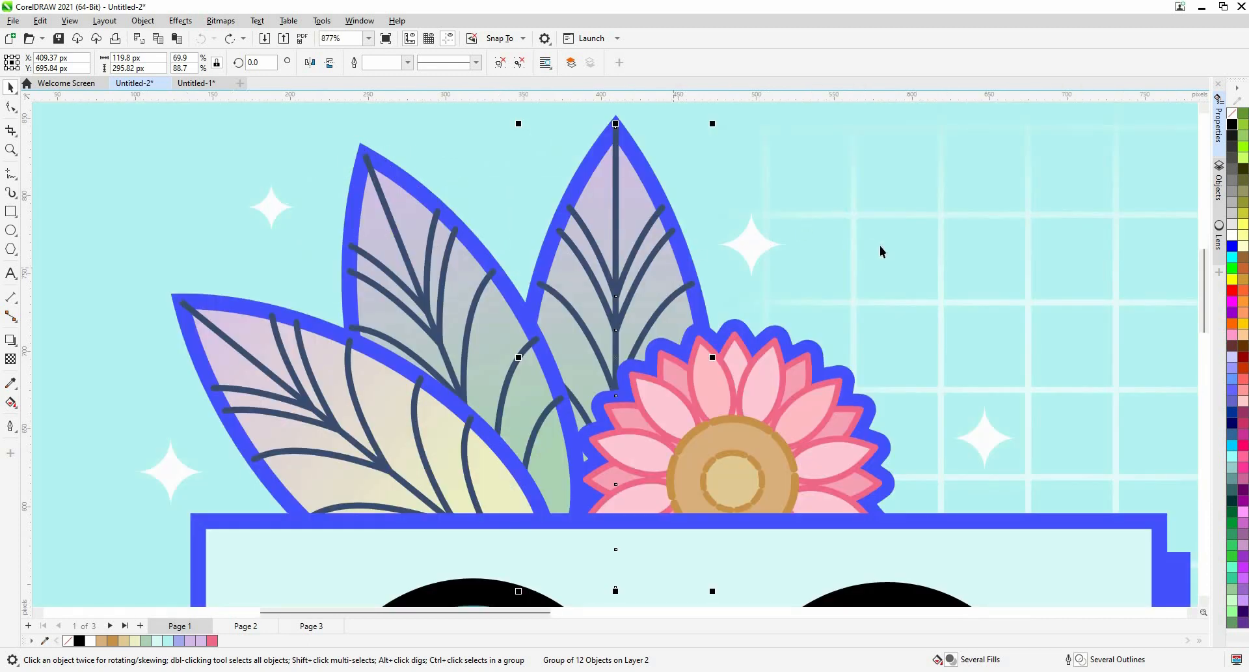
pyautogui.press('Escape')
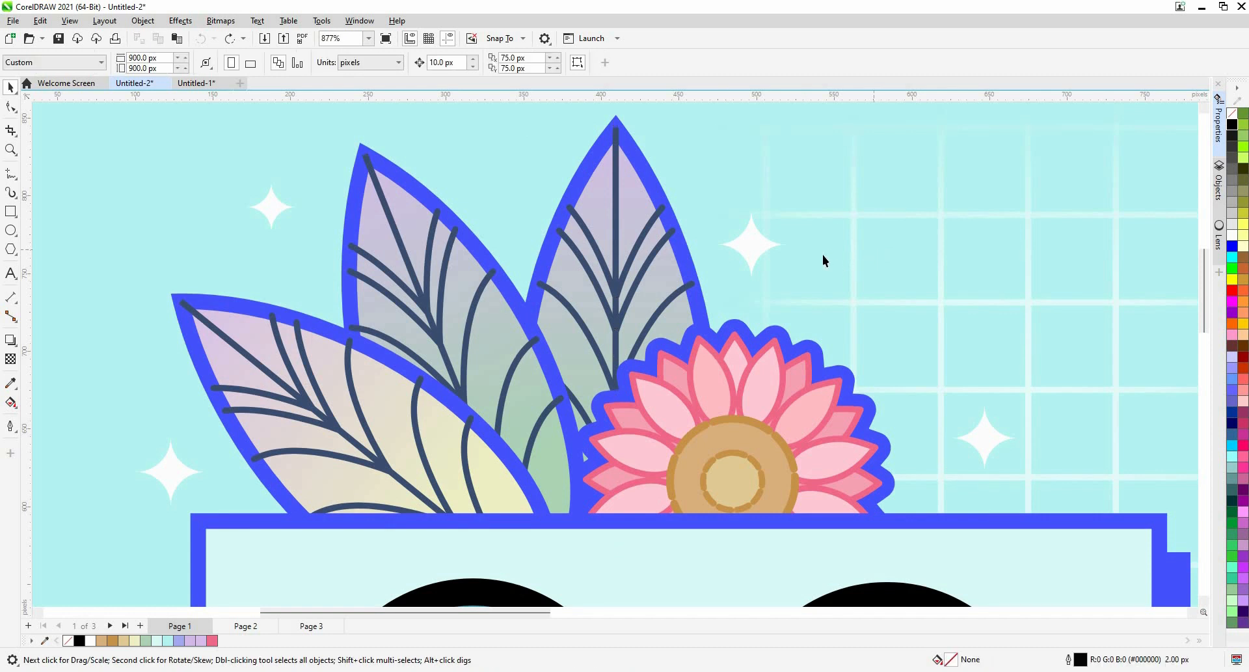
# Show the Objects list and expand Layer 1 and Layer 2 of Page 1 to examine how the artwork is organised.
pyautogui.click(1220, 186)
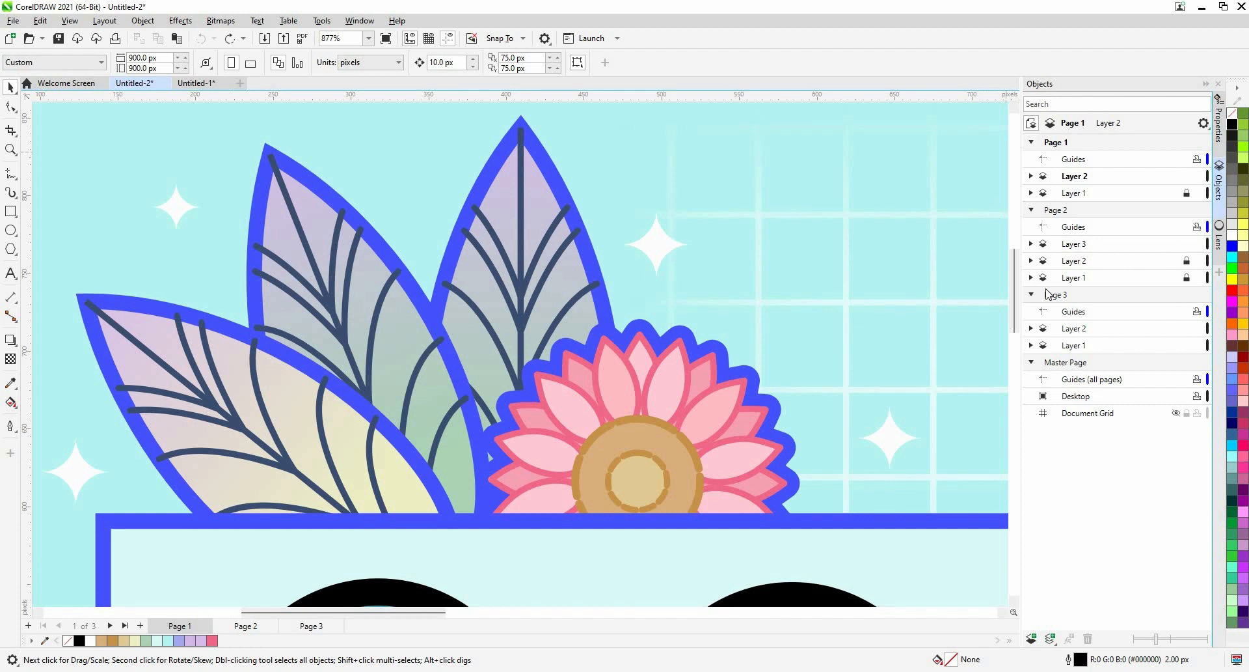
pyautogui.scroll(-2, 697, 243)
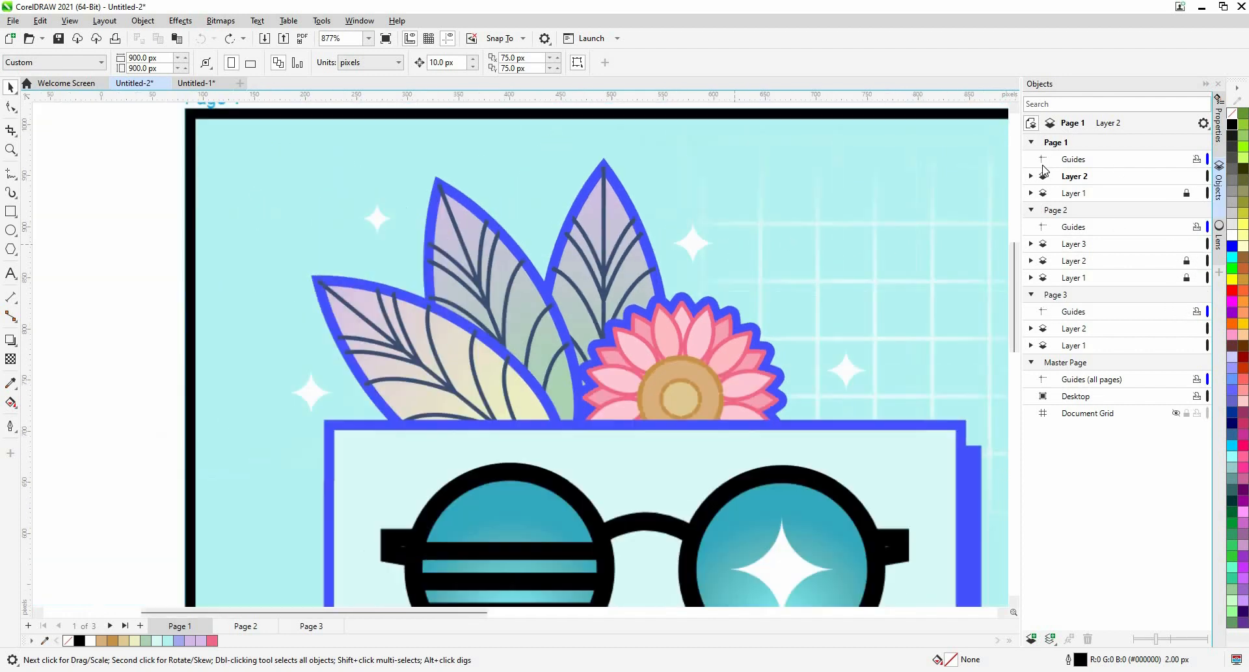
pyautogui.click(1031, 192)
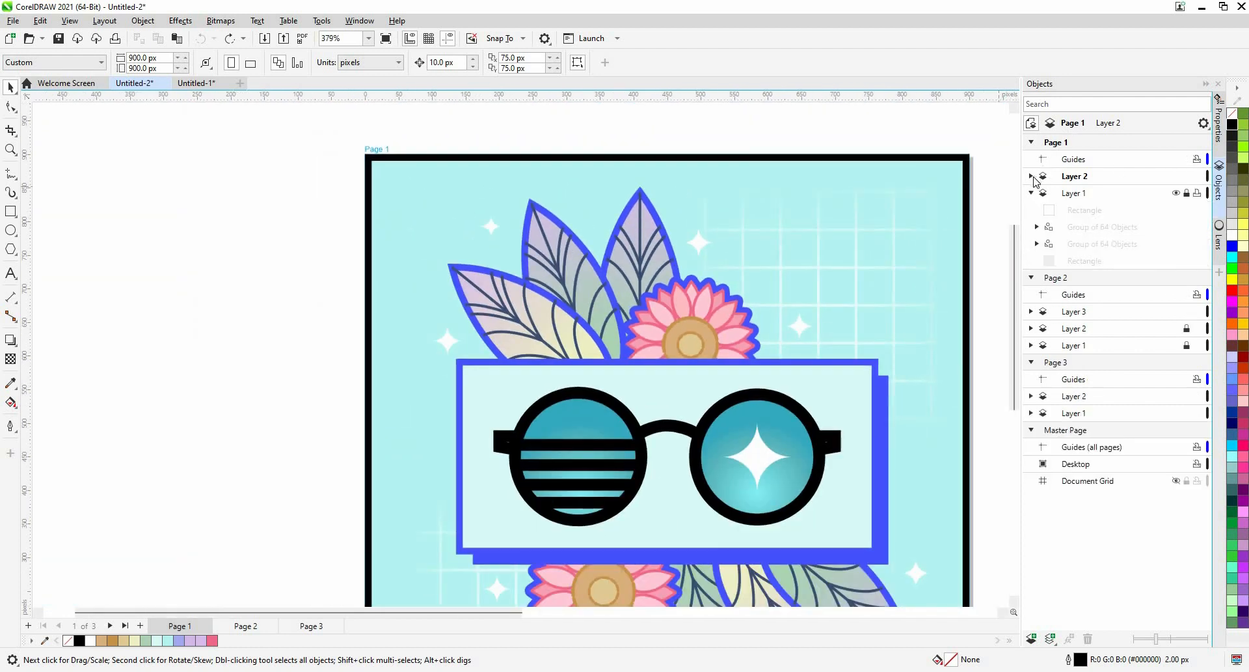
pyautogui.click(1031, 176)
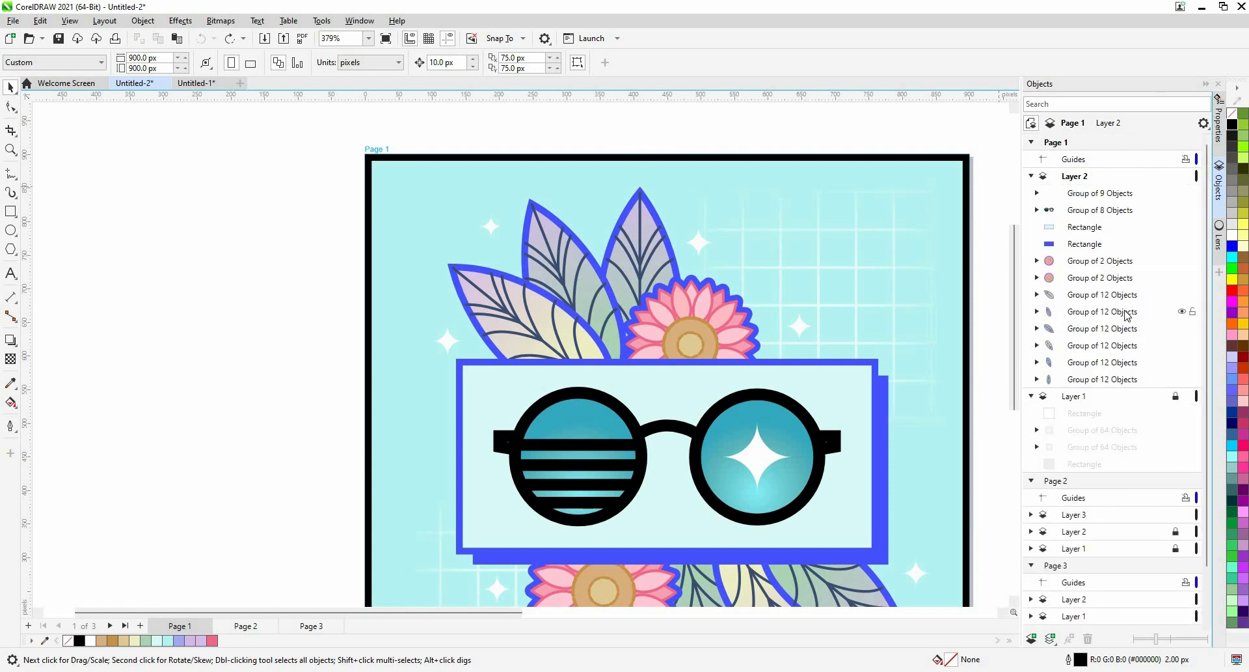
pyautogui.scroll(-2, 1127, 313)
pyautogui.scroll(1, 1152, 318)
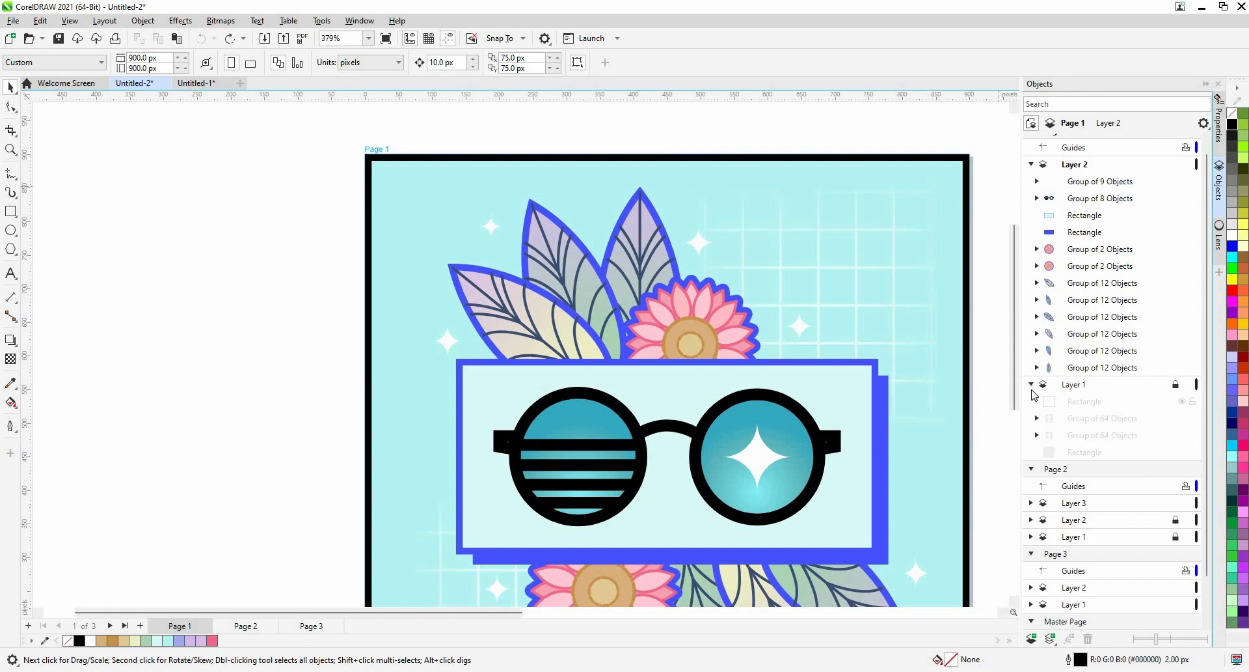
pyautogui.scroll(-2, 610, 283)
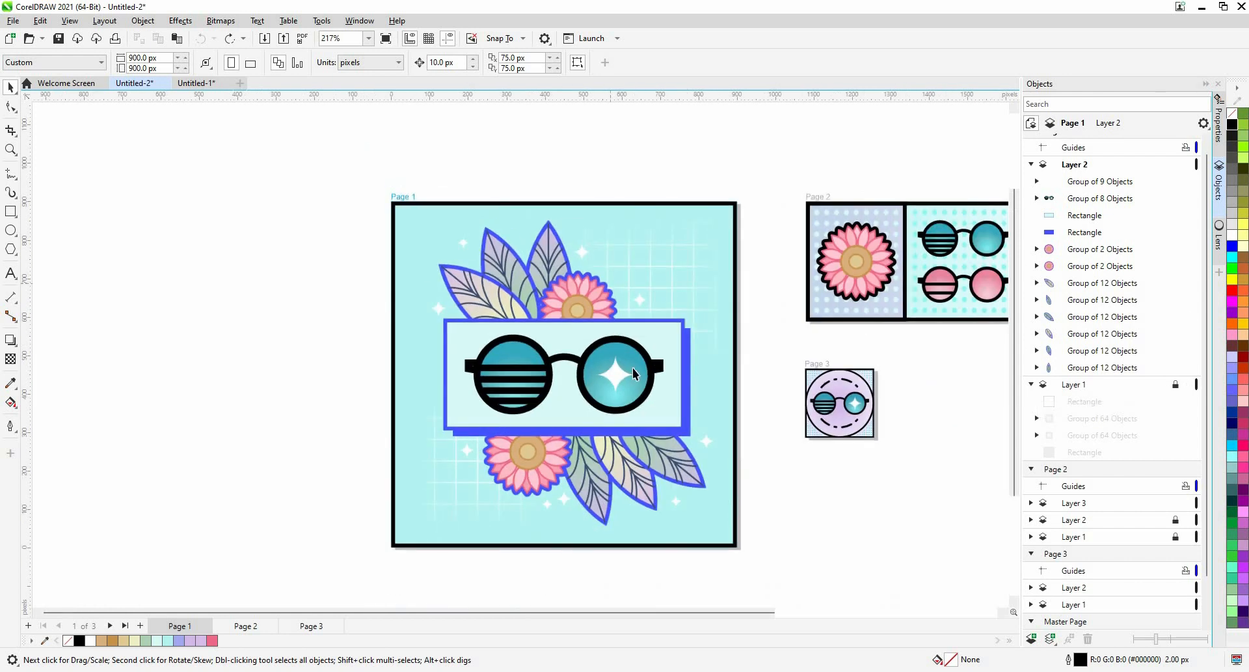
# Select the pale card rectangle behind the sunglasses and unlock Layer 1 of Page 1.
pyautogui.click(656, 387)
pyautogui.click(686, 374)
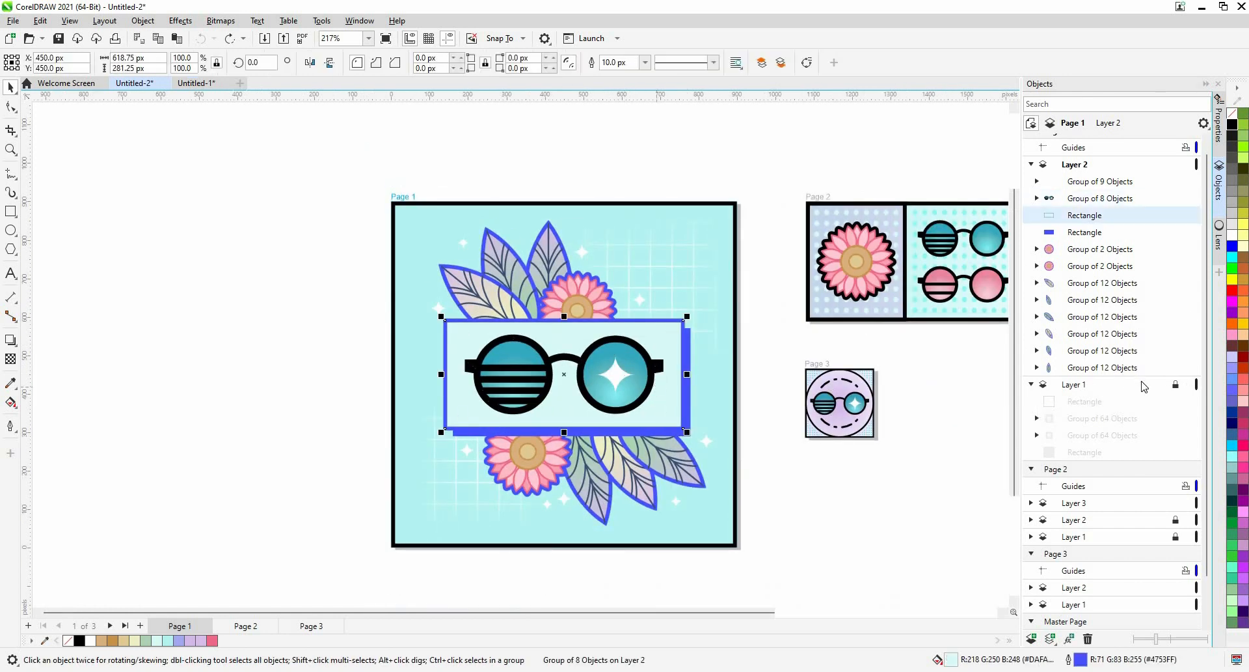
pyautogui.click(1176, 386)
pyautogui.click(777, 383)
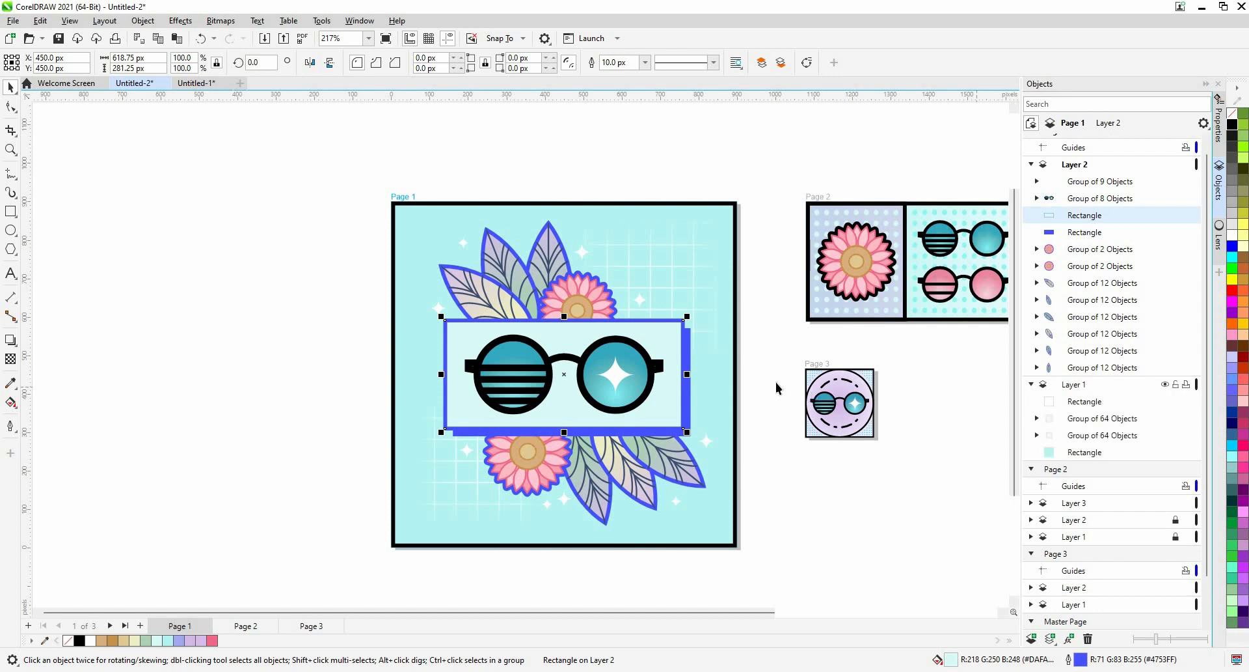
# Move Layer 1's upper grid group to about X 770 px, Y 878 px, undo the move and lock the layer again.
pyautogui.click(1095, 436)
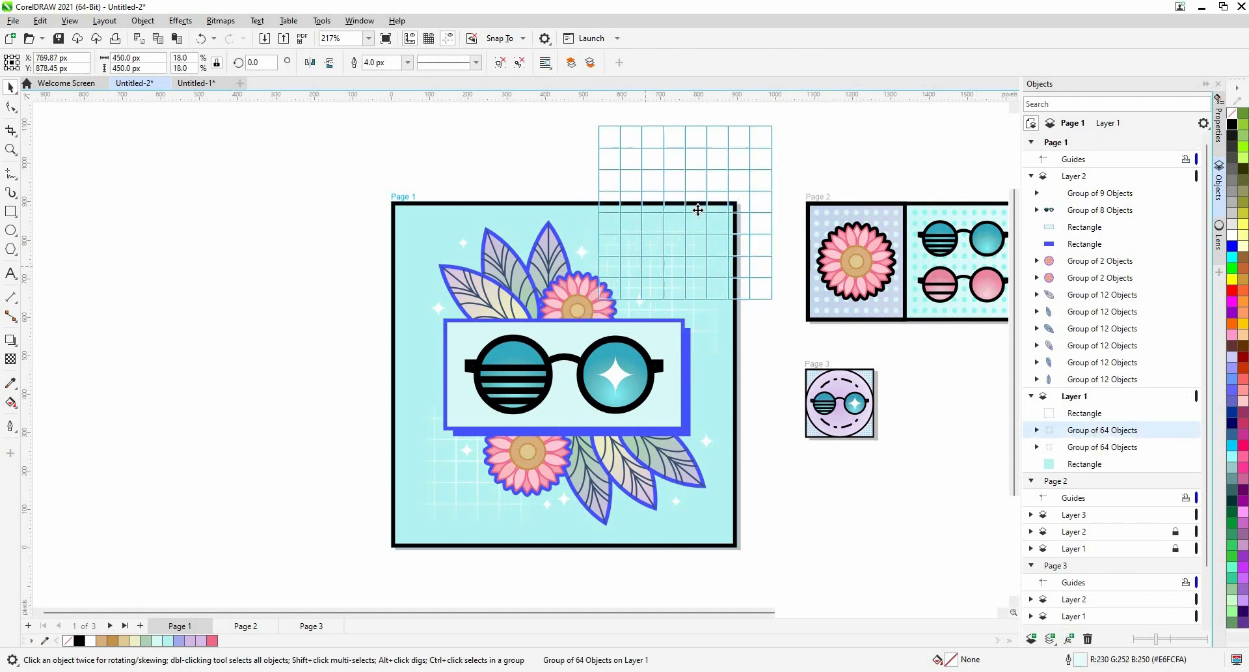
pyautogui.hotkey('ctrl', 'z')
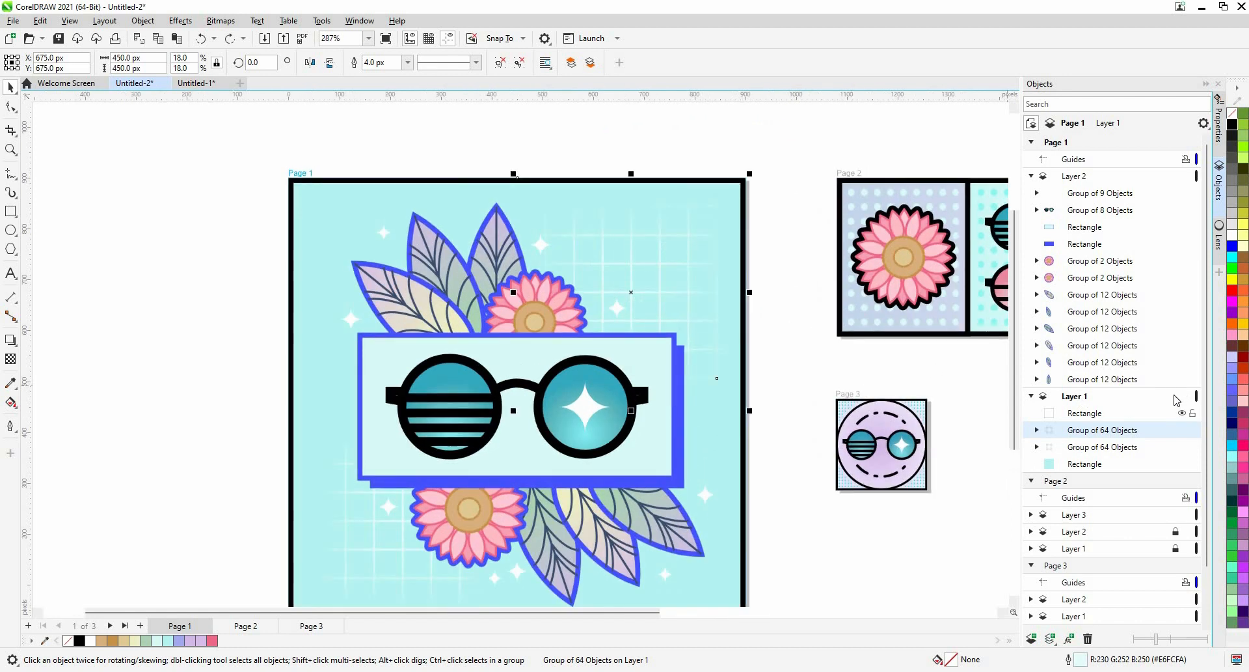
pyautogui.click(1176, 396)
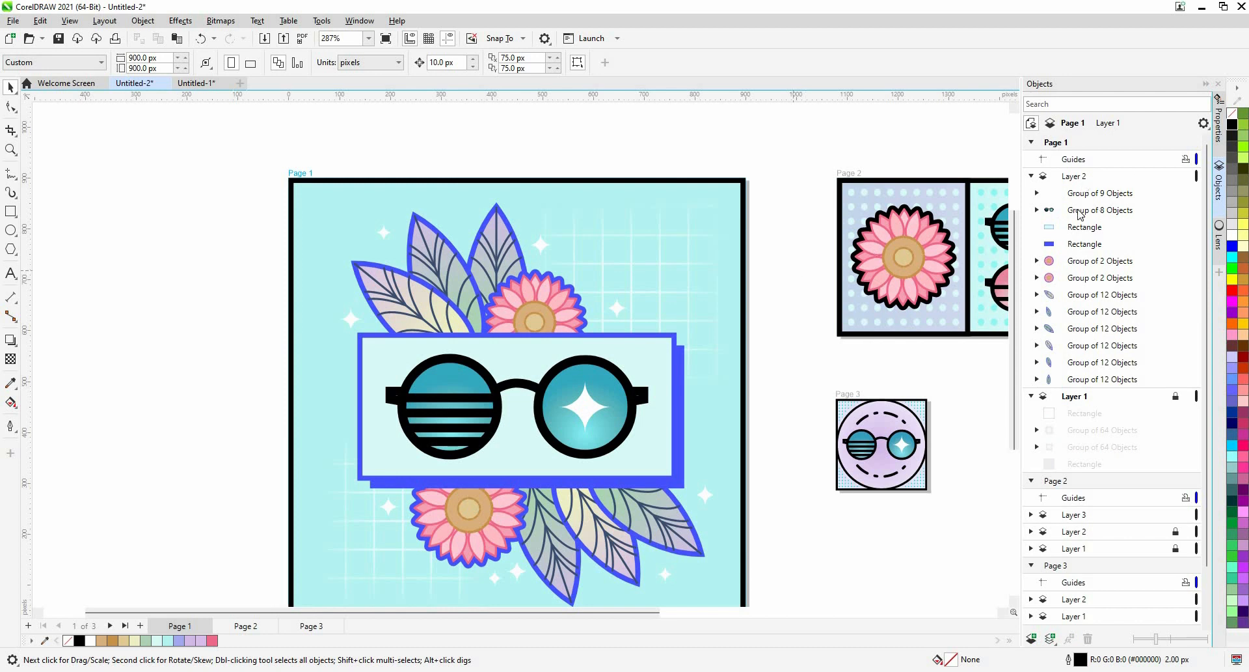
# Examine the objects inside the sparkle group, the sunglasses group and its nested striped-lens group, then collapse the sunglasses group.
pyautogui.click(1036, 194)
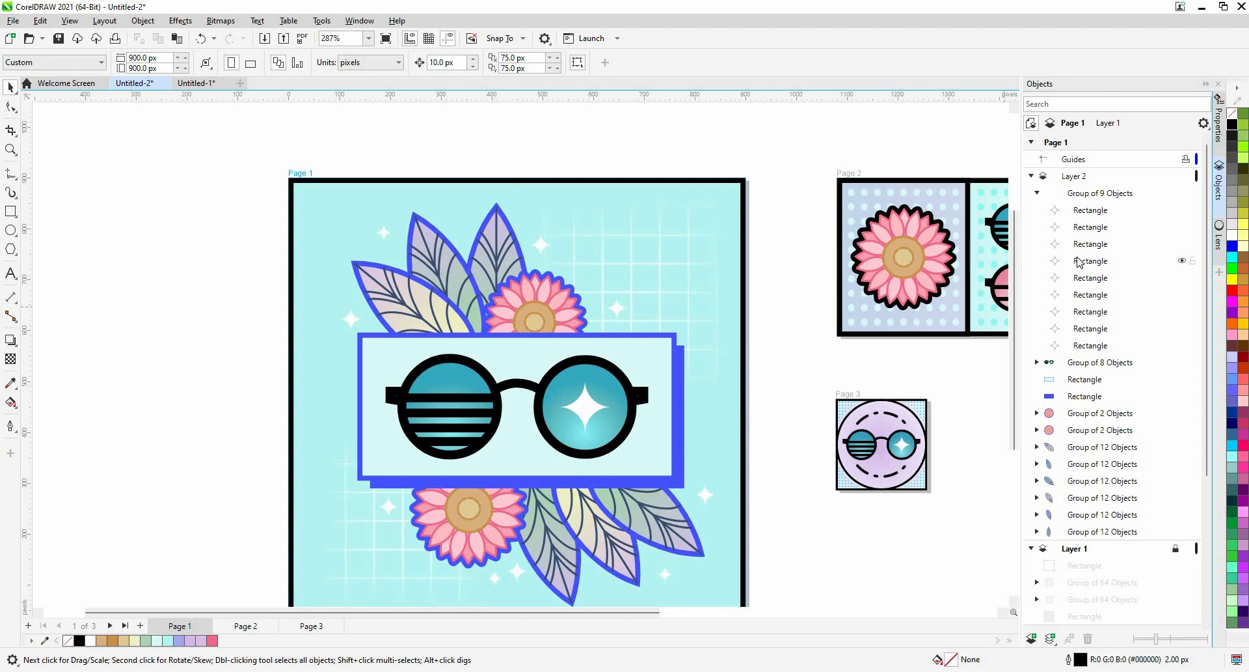
pyautogui.click(1037, 363)
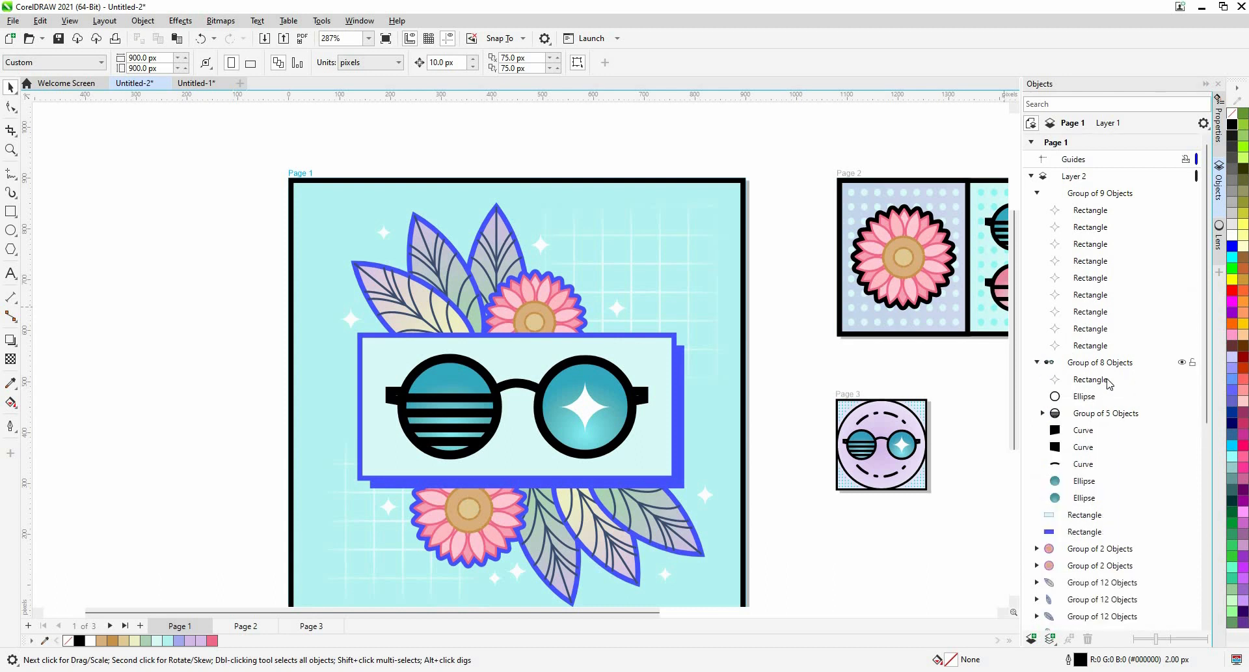
pyautogui.scroll(-2, 1088, 319)
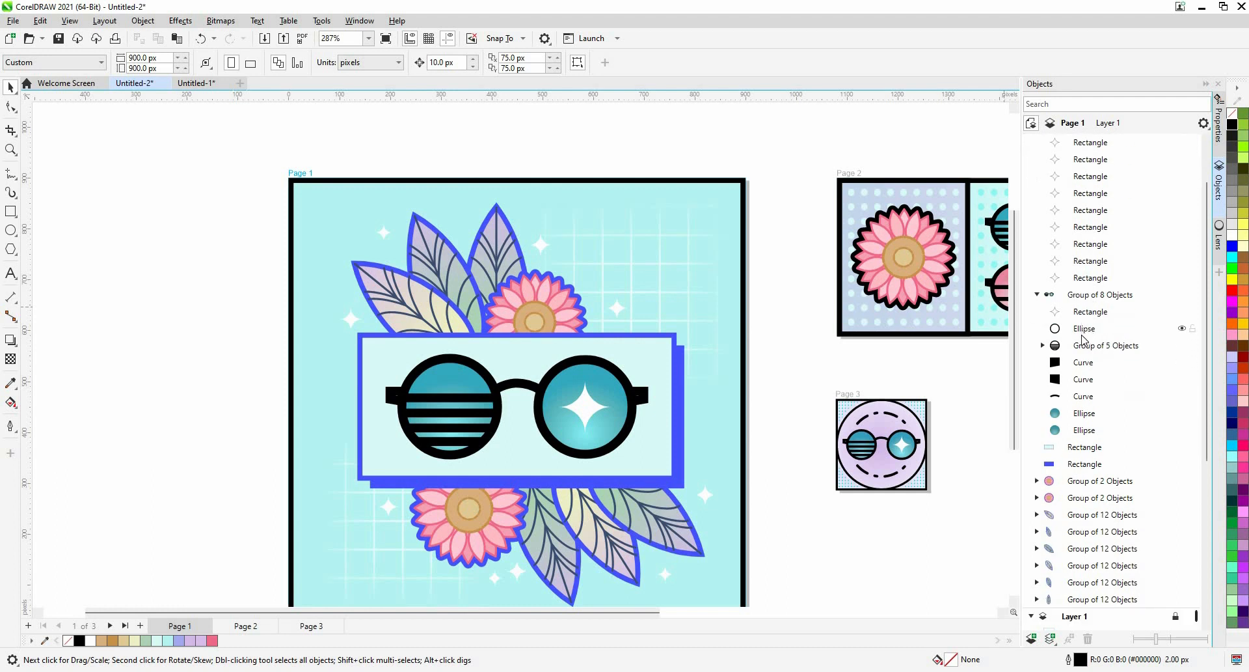
pyautogui.click(1042, 347)
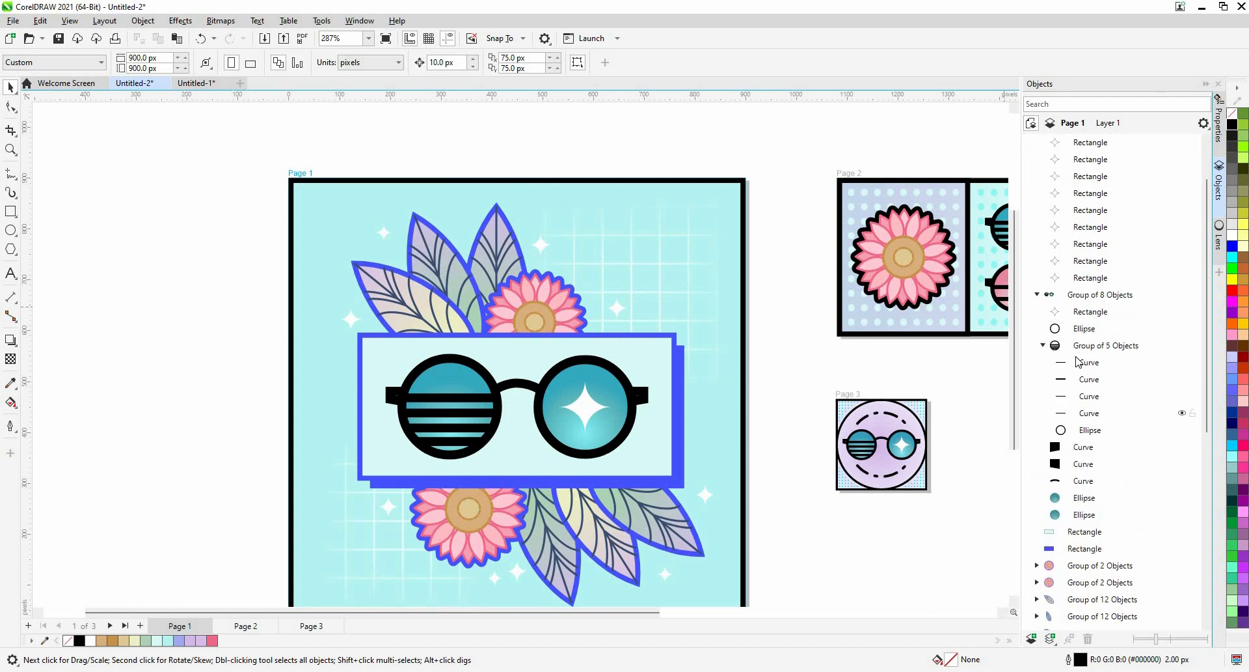
pyautogui.scroll(-2, 1083, 389)
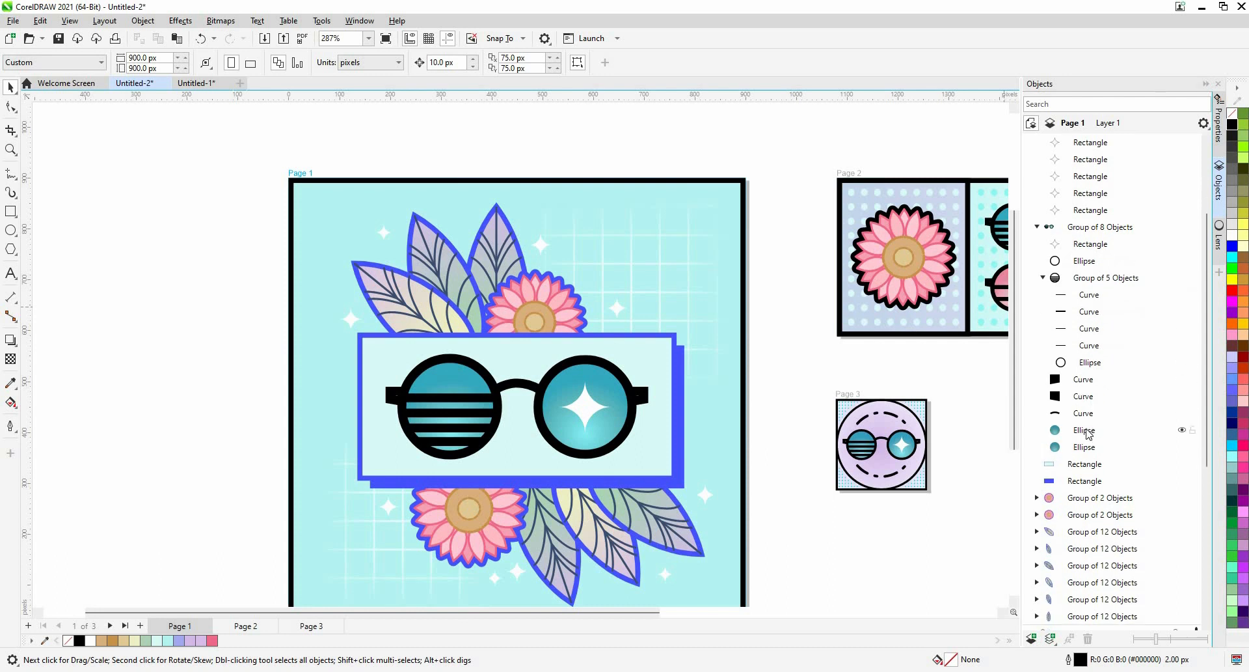
pyautogui.scroll(2, 1041, 318)
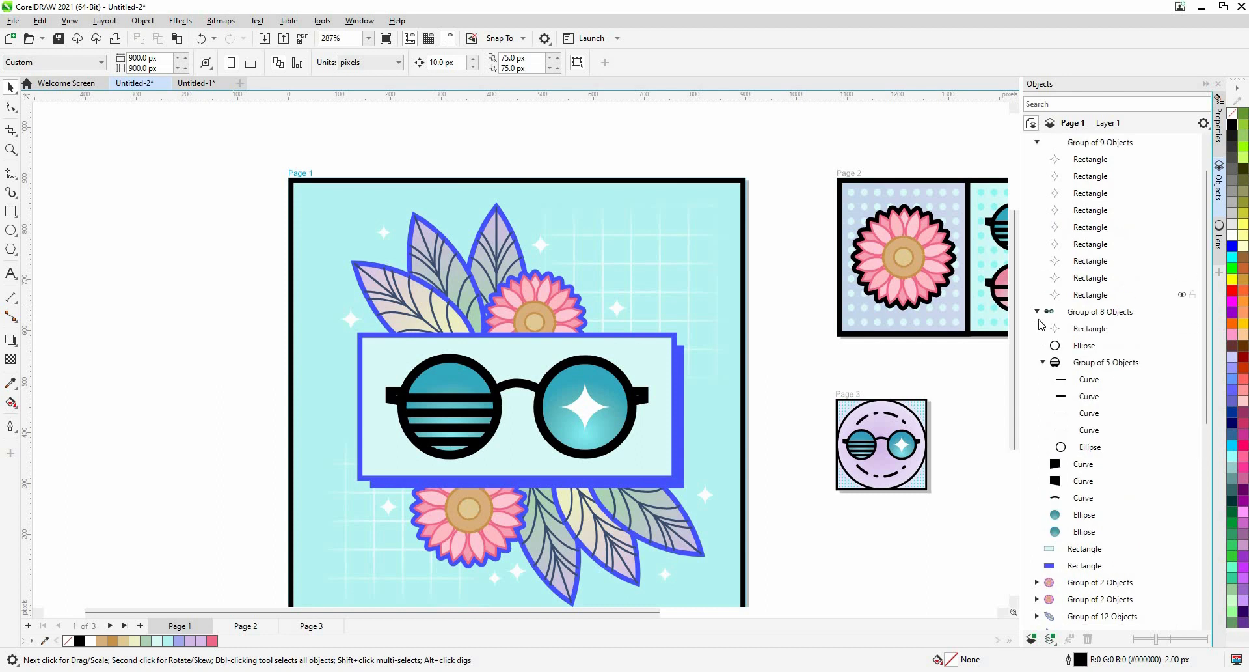
pyautogui.click(1037, 312)
pyautogui.scroll(1, 1084, 207)
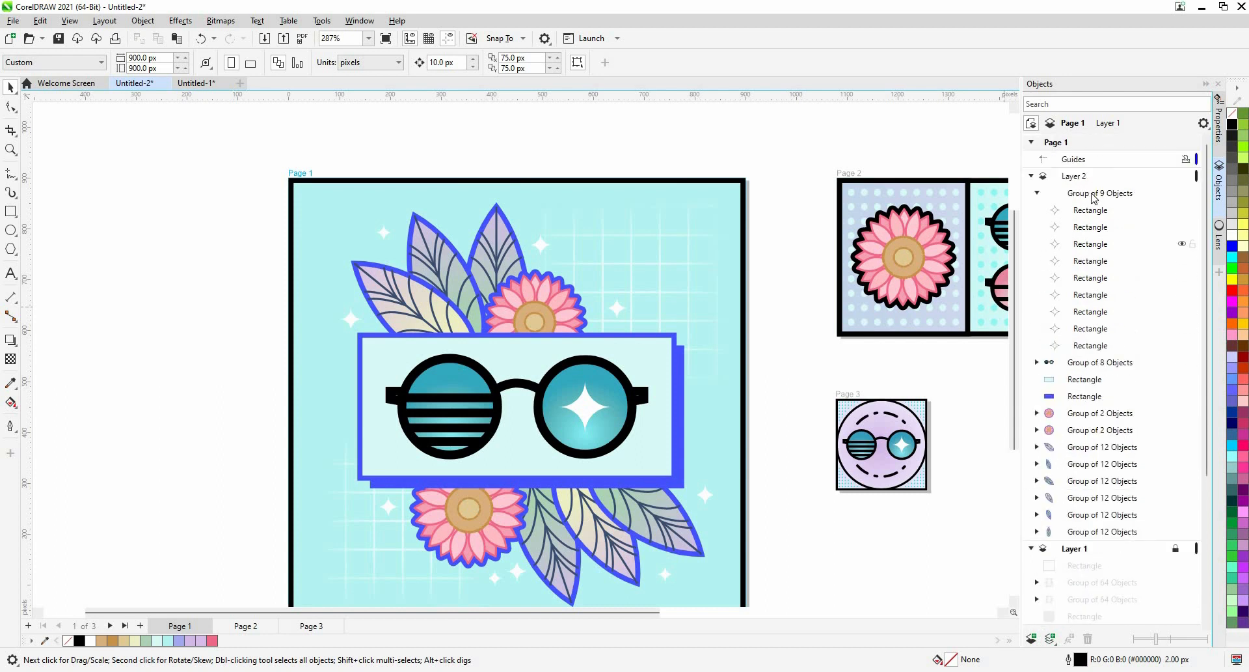
# Move the nine-sparkle group up and left to about X 71 px, Y 637 px, and undo the move.
pyautogui.click(1100, 192)
pyautogui.moveTo(531, 404); pyautogui.dragTo(326, 313)
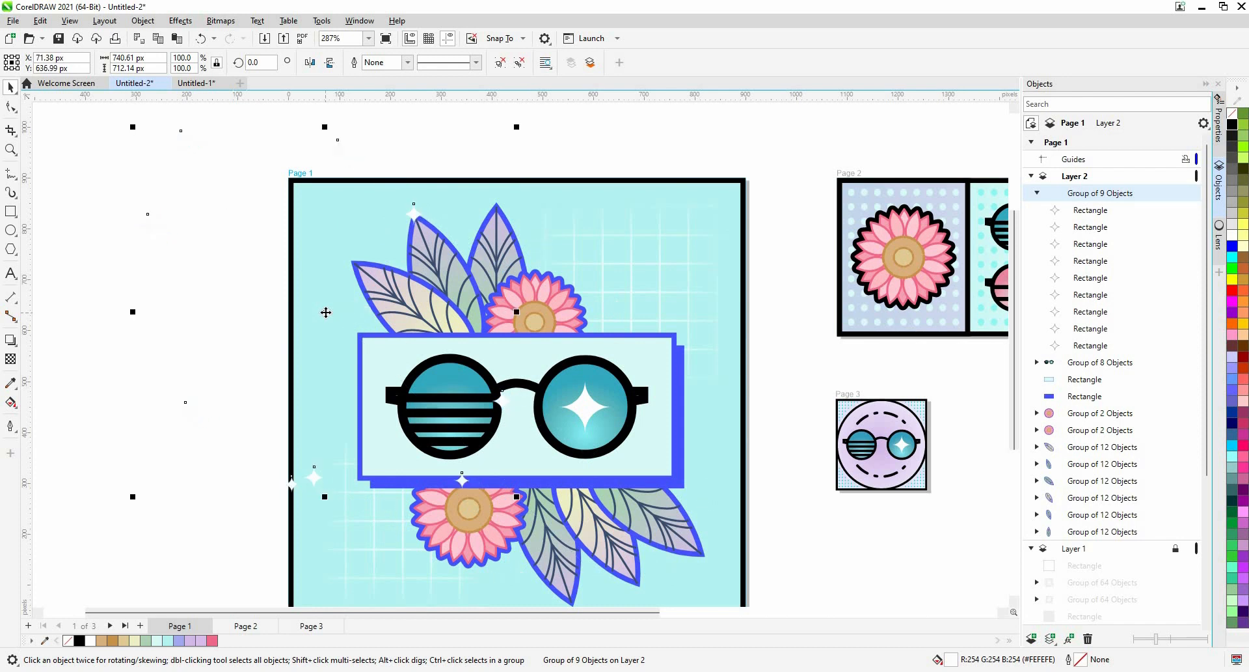
pyautogui.hotkey('ctrl', 'z')
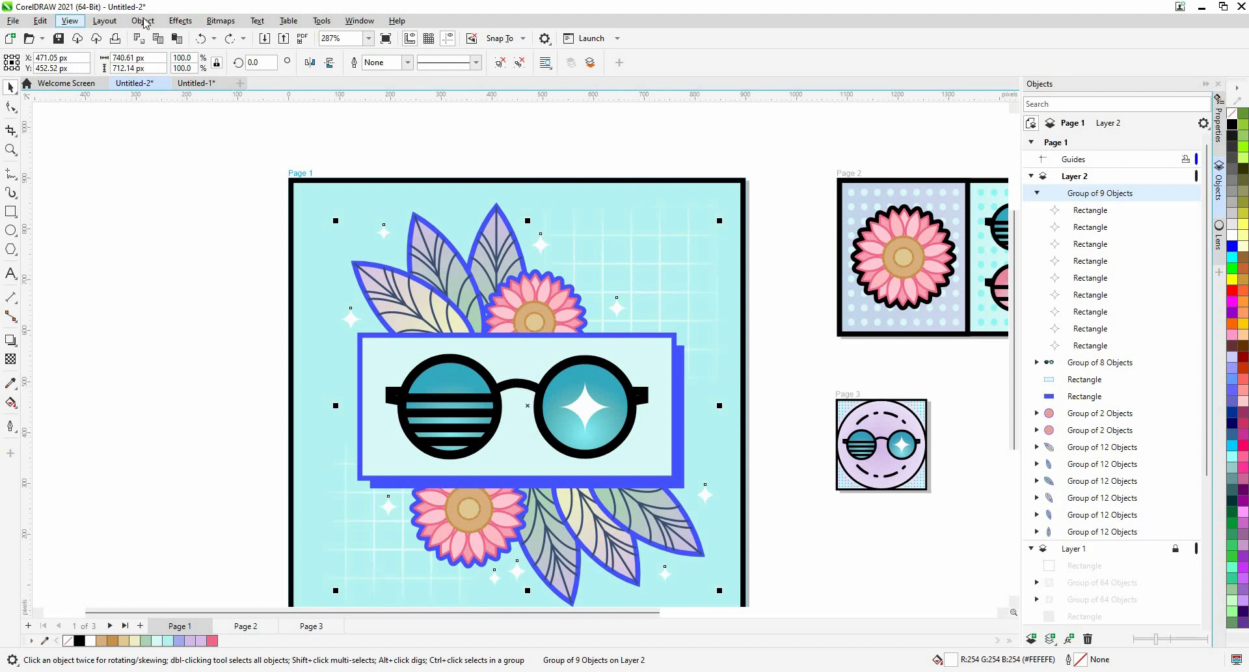
# Apply Ungroup All to the nine-sparkle group on Layer 2.
pyautogui.click(143, 20)
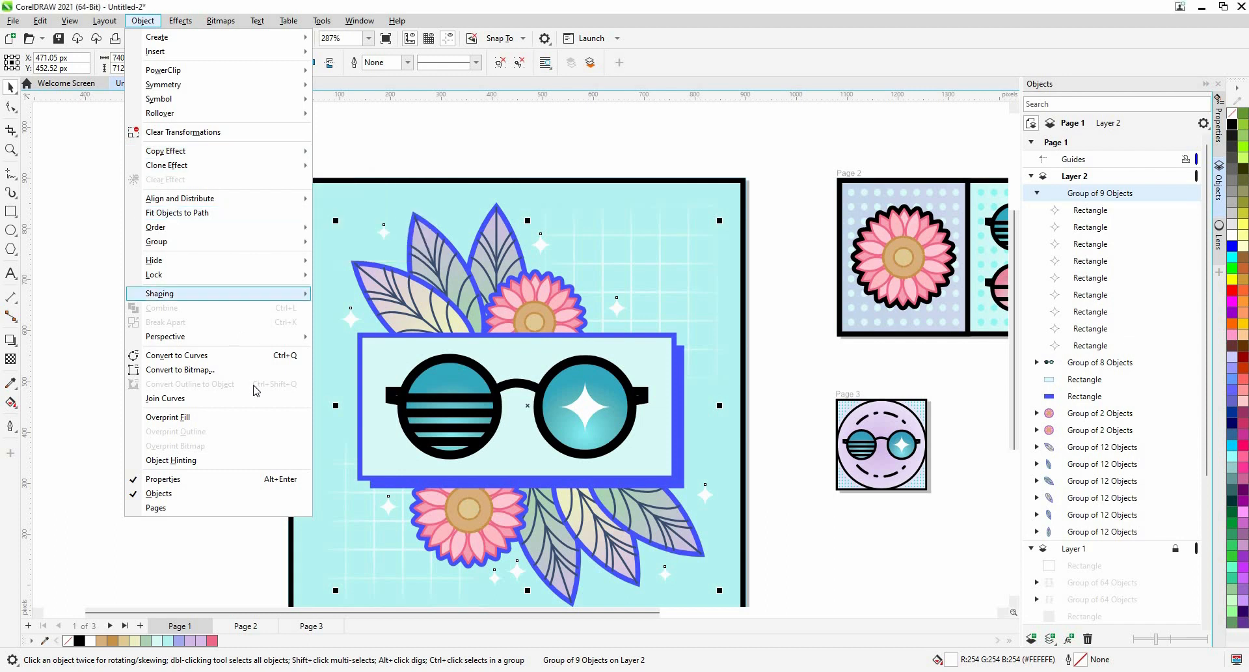
pyautogui.moveTo(261, 241)
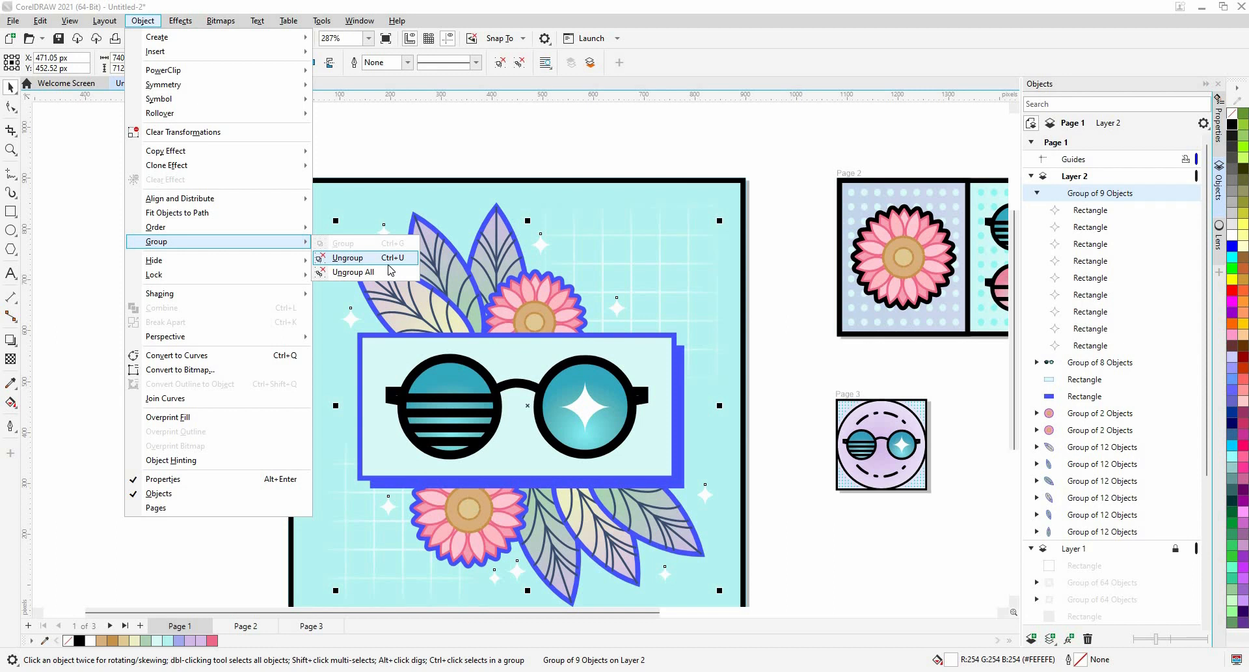
pyautogui.click(364, 272)
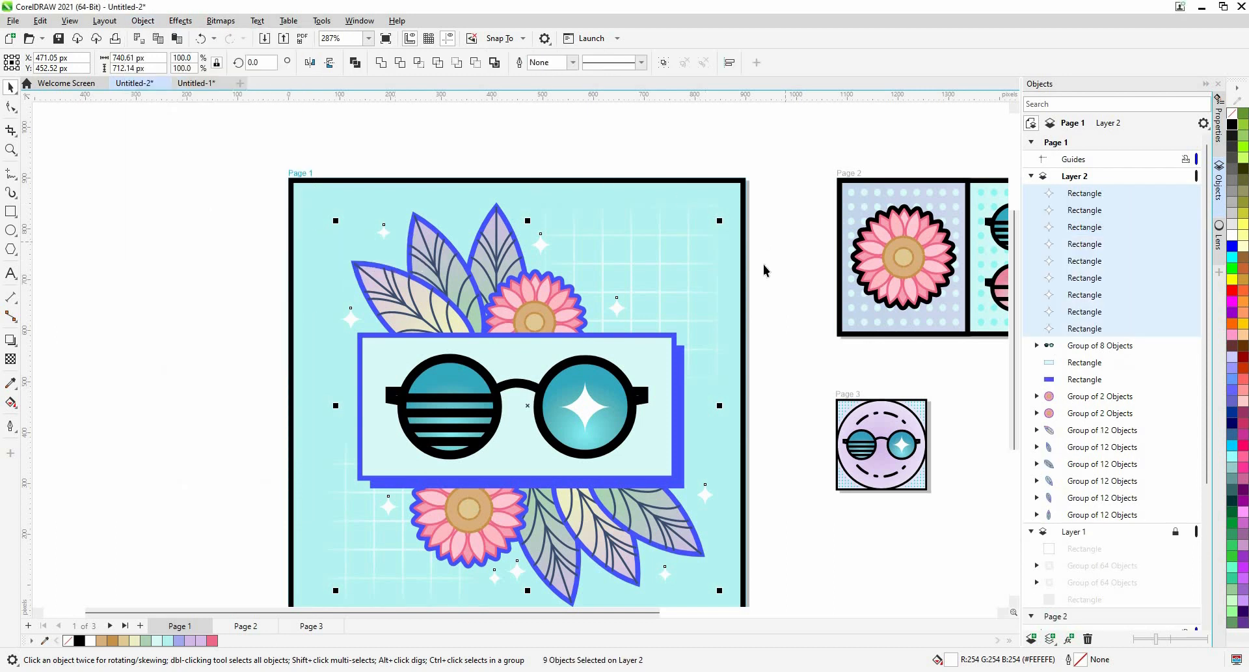
# Move the sparkle right of the upper flower toward the page's upper-right corner, and the one above the flower to about X 511 px, Y 917 px.
pyautogui.click(618, 314)
pyautogui.moveTo(616, 310); pyautogui.dragTo(761, 191)
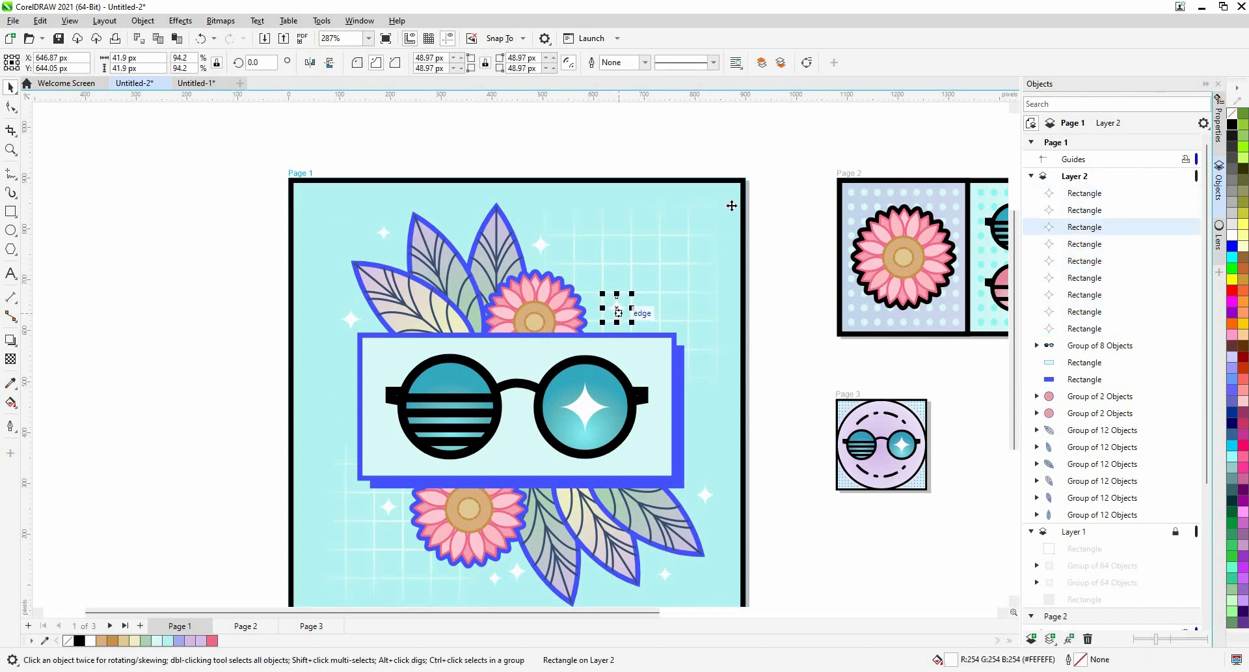
pyautogui.moveTo(541, 245); pyautogui.dragTo(548, 169)
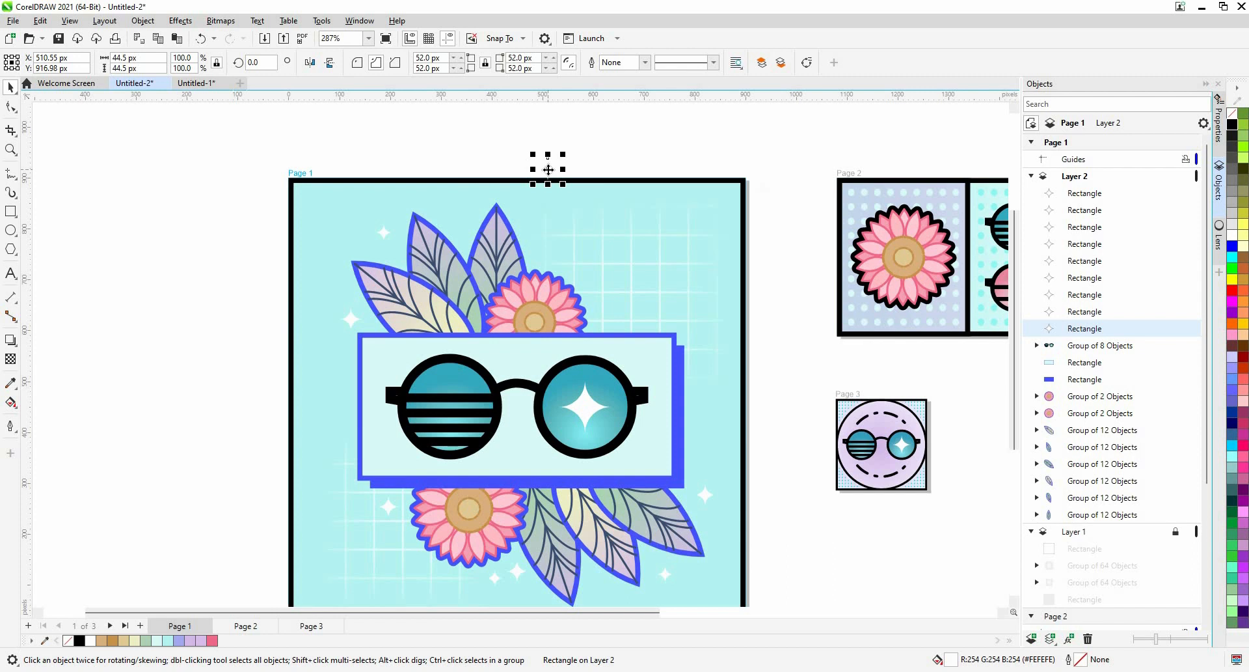
# Undo both single-sparkle moves and the Ungroup All on the sparkles.
pyautogui.hotkey('ctrl', 'z')
pyautogui.hotkey('ctrl', 'z')
pyautogui.hotkey('ctrl', 'z')
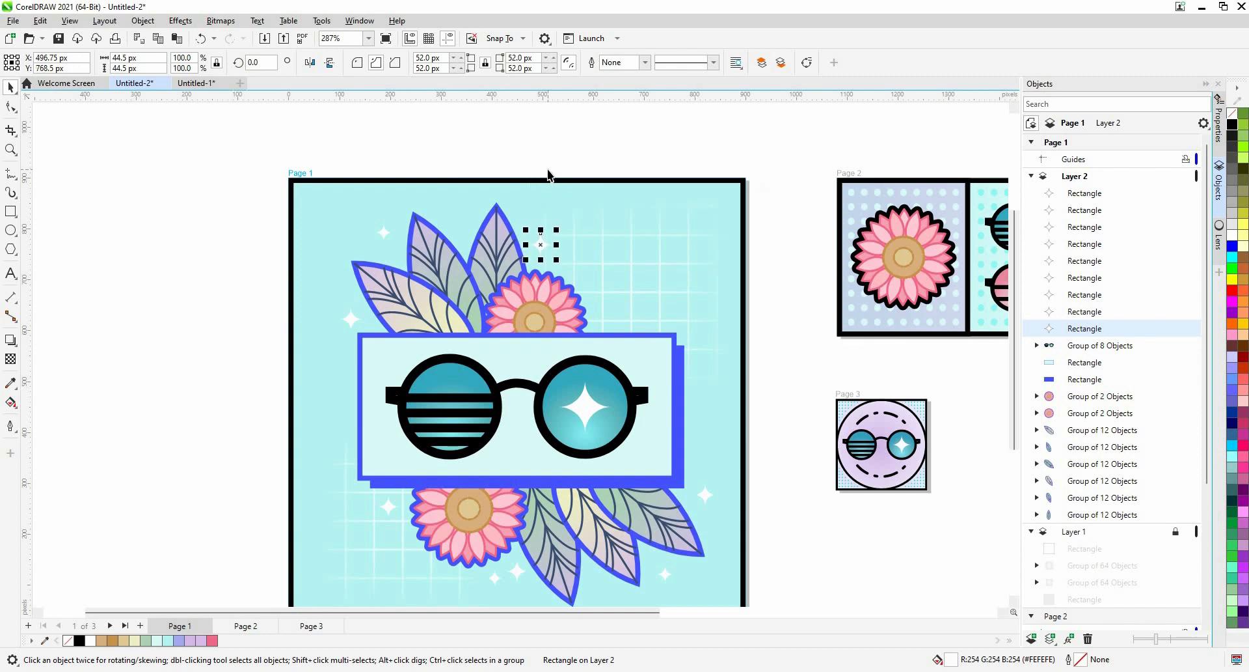
pyautogui.hotkey('ctrl', 'g')
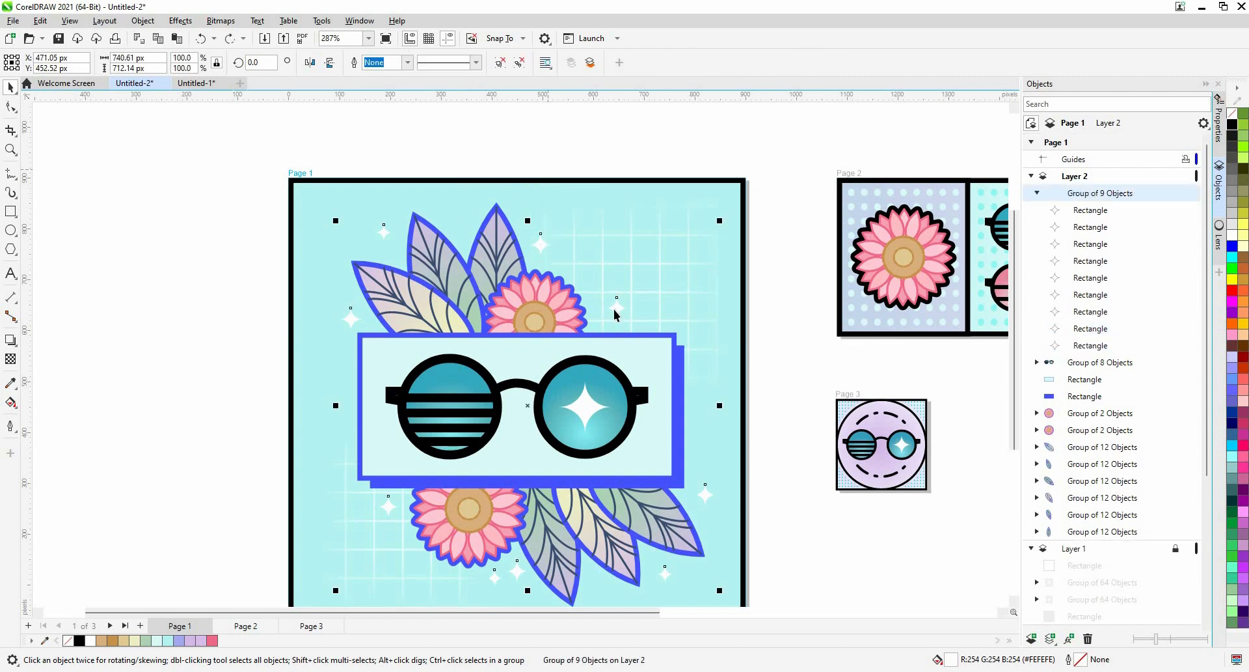
# Move the nine-sparkle group up and right to about X 515 px, Y 512 px.
pyautogui.click(633, 323)
pyautogui.scroll(2, 634, 323)
pyautogui.moveTo(635, 317); pyautogui.dragTo(670, 270)
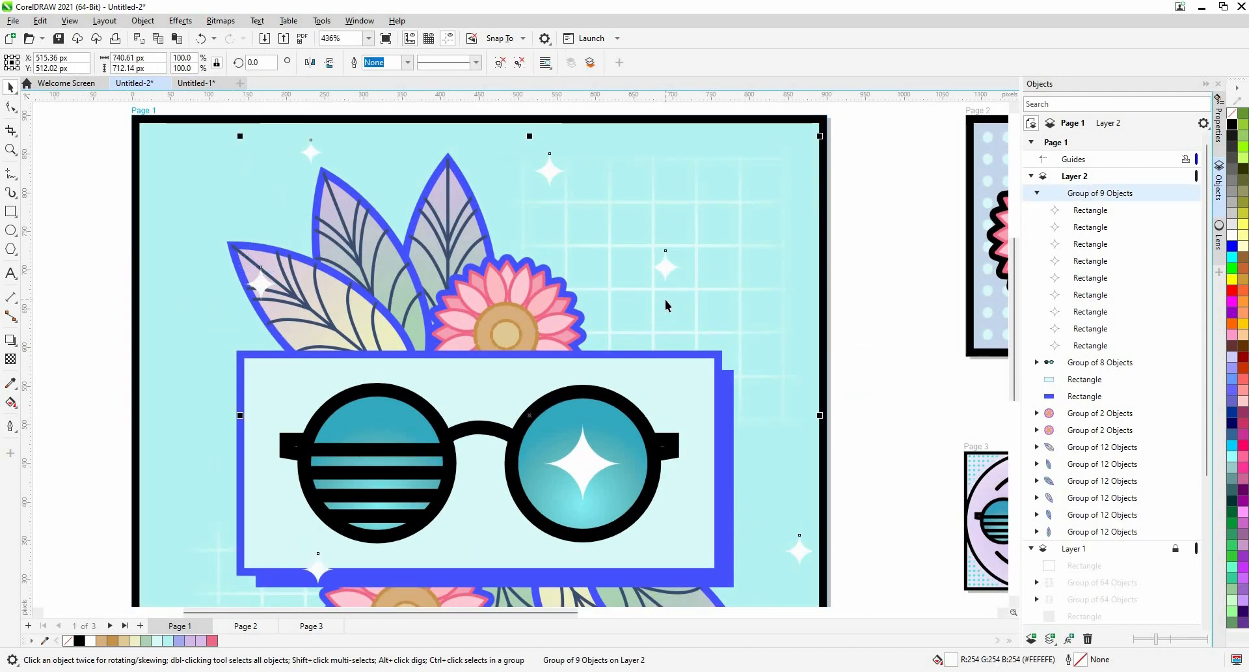
# Select only the sparkle right of the upper flower inside its group and zoom in to examine it.
pyautogui.keyDown('ctrl'); pyautogui.click(665, 267); pyautogui.keyUp('ctrl')
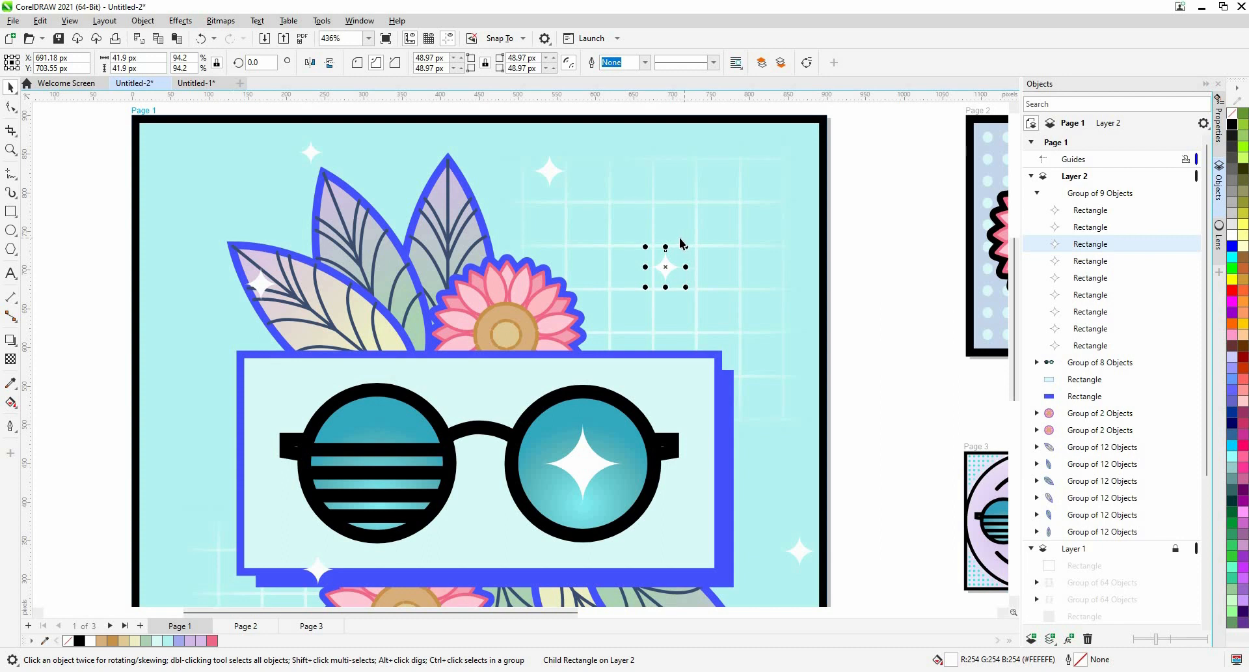
pyautogui.hotkey('shift', 'F2')
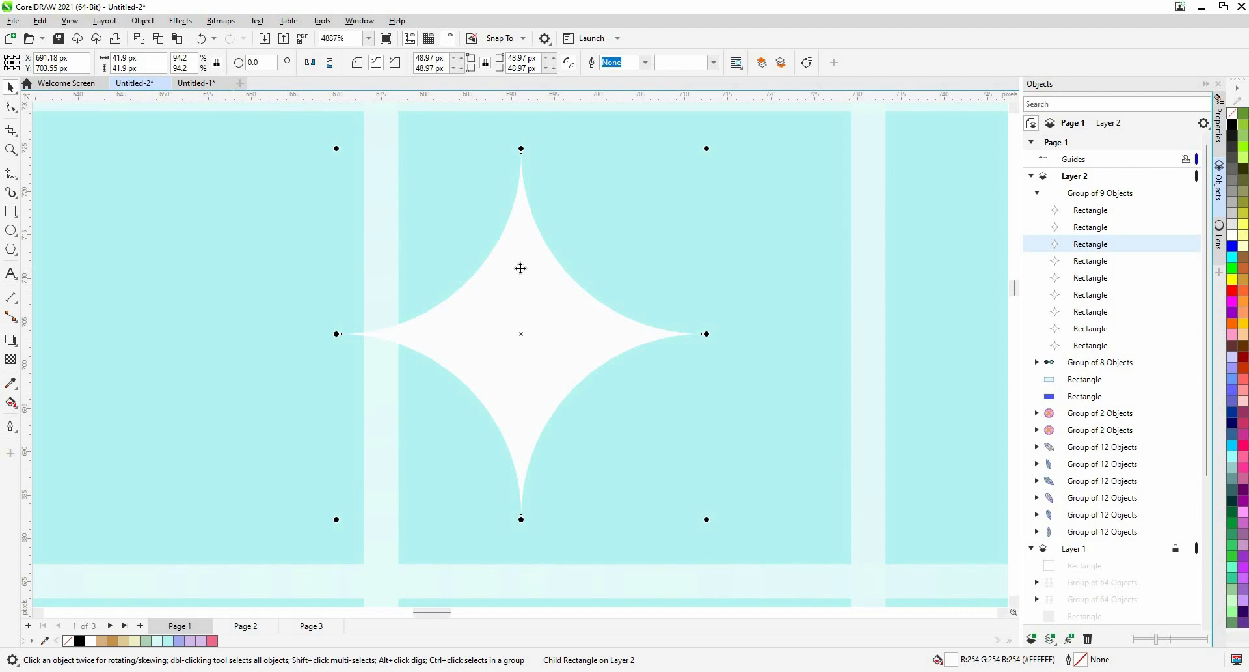
pyautogui.scroll(1, 521, 268)
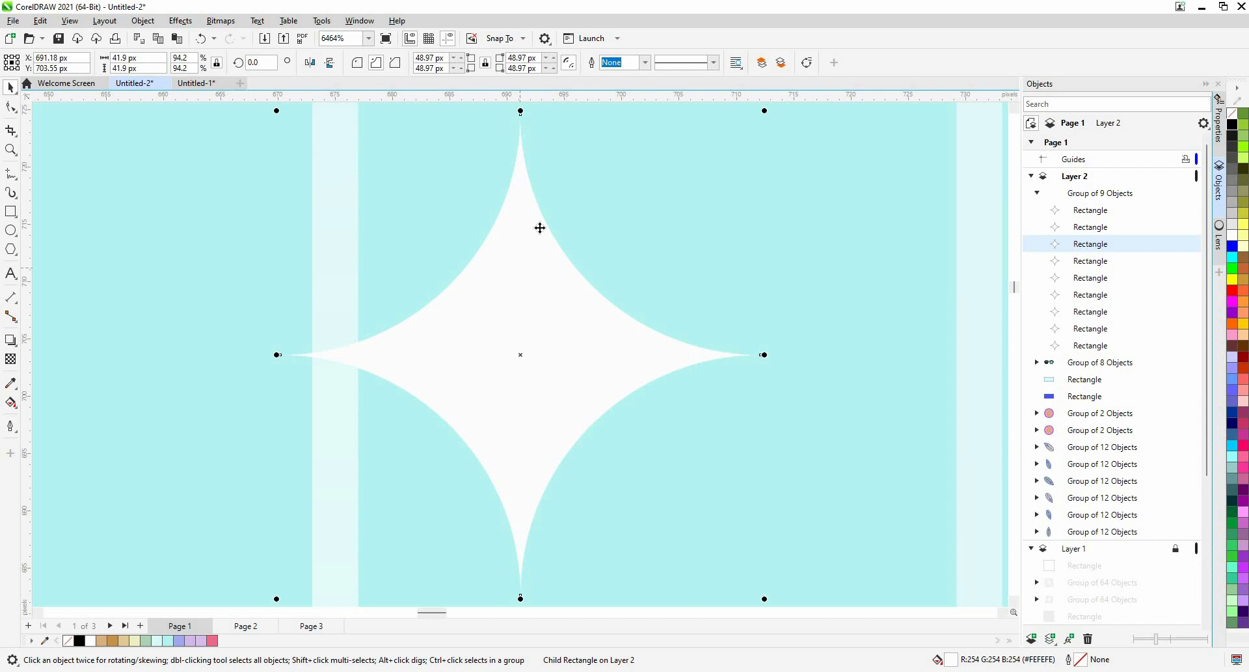
pyautogui.scroll(-5, 537, 228)
pyautogui.scroll(-2, 632, 235)
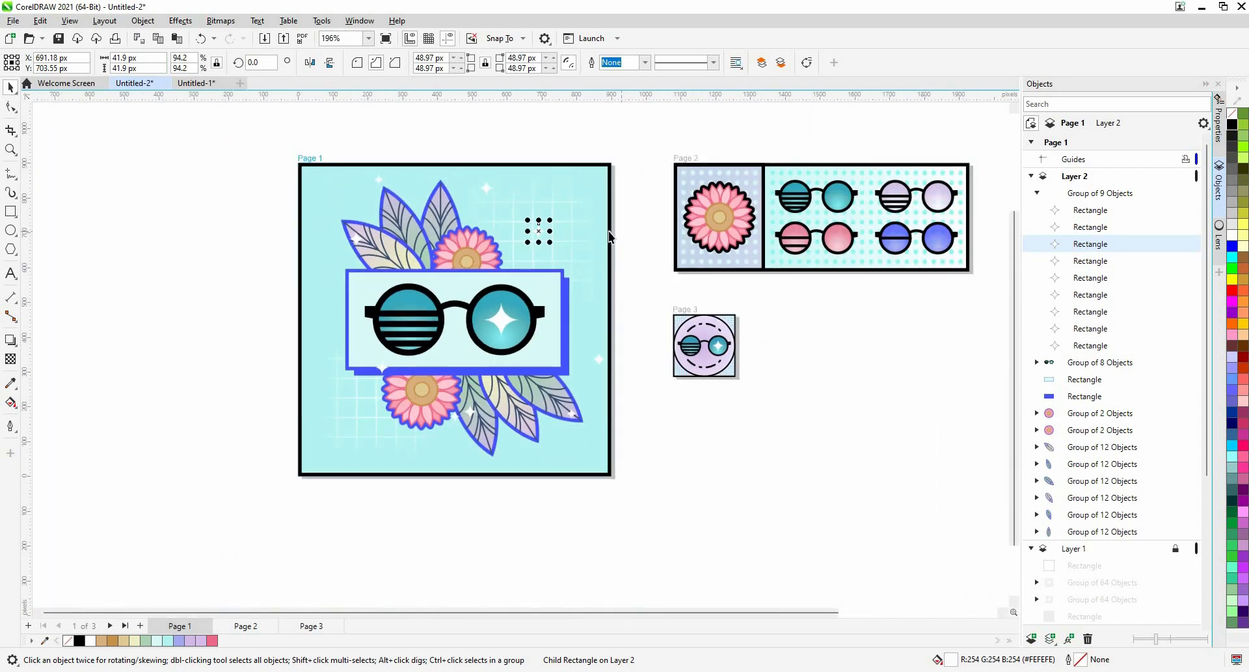
# Compare selecting the whole nine-sparkle group with selecting just the sparkle right of the upper flower, and check the Group options for the single sparkle.
pyautogui.click(576, 231)
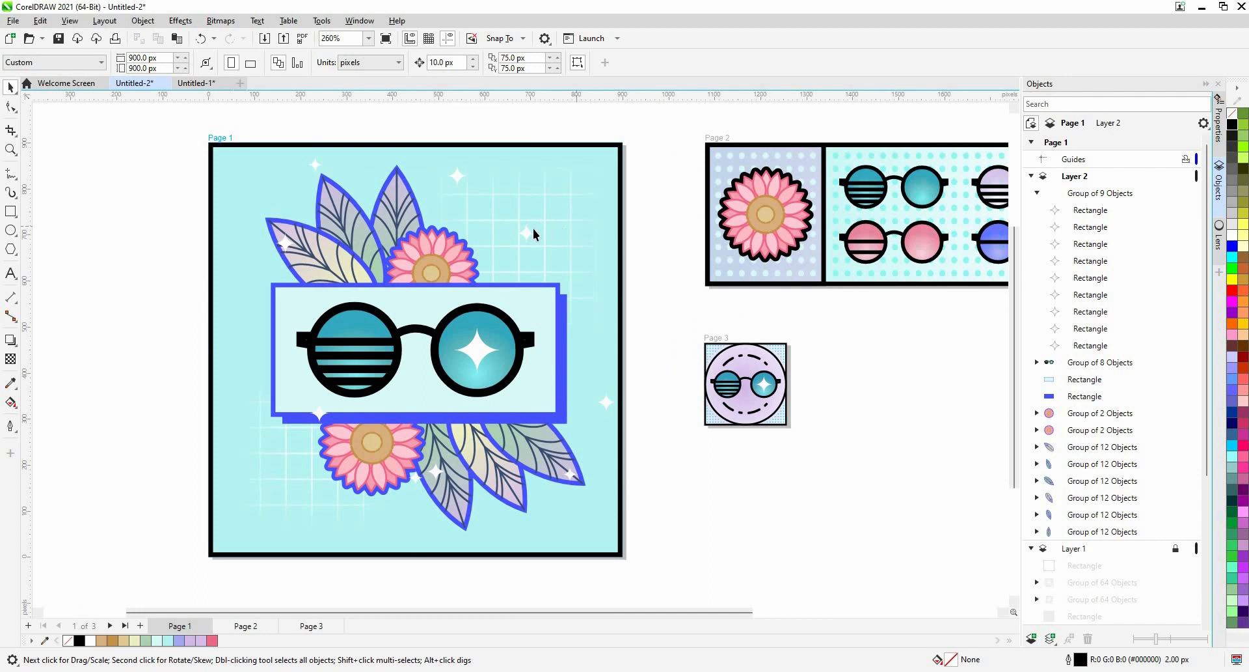
pyautogui.click(531, 235)
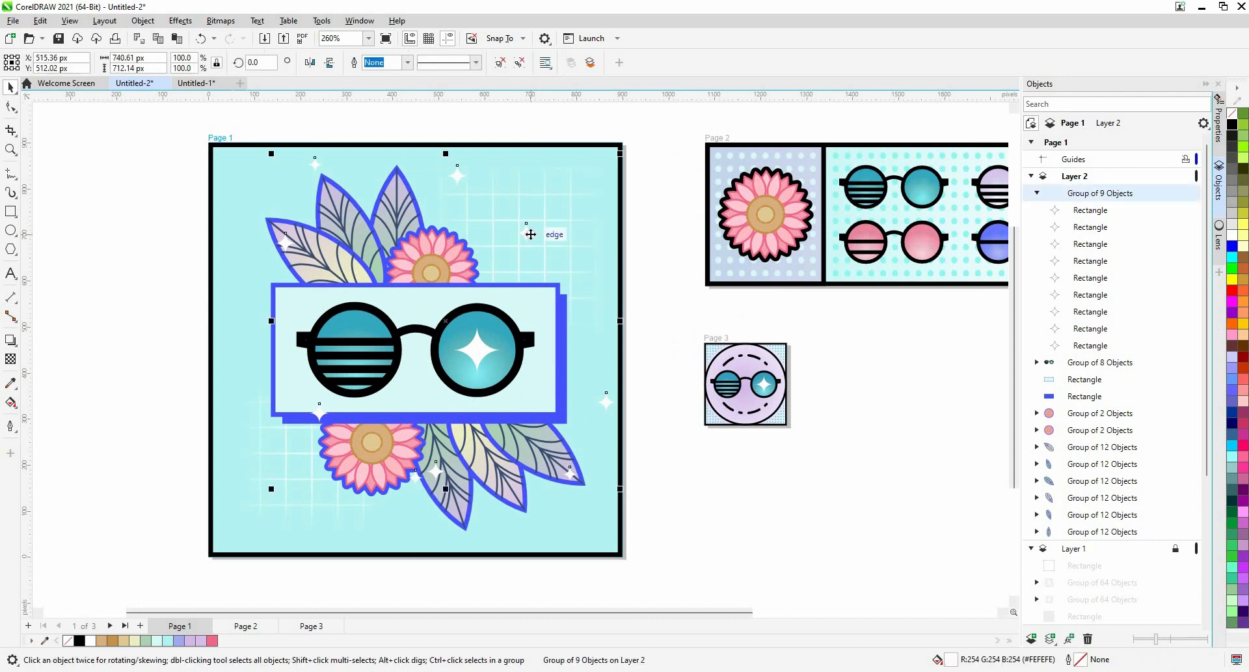
pyautogui.click(532, 239)
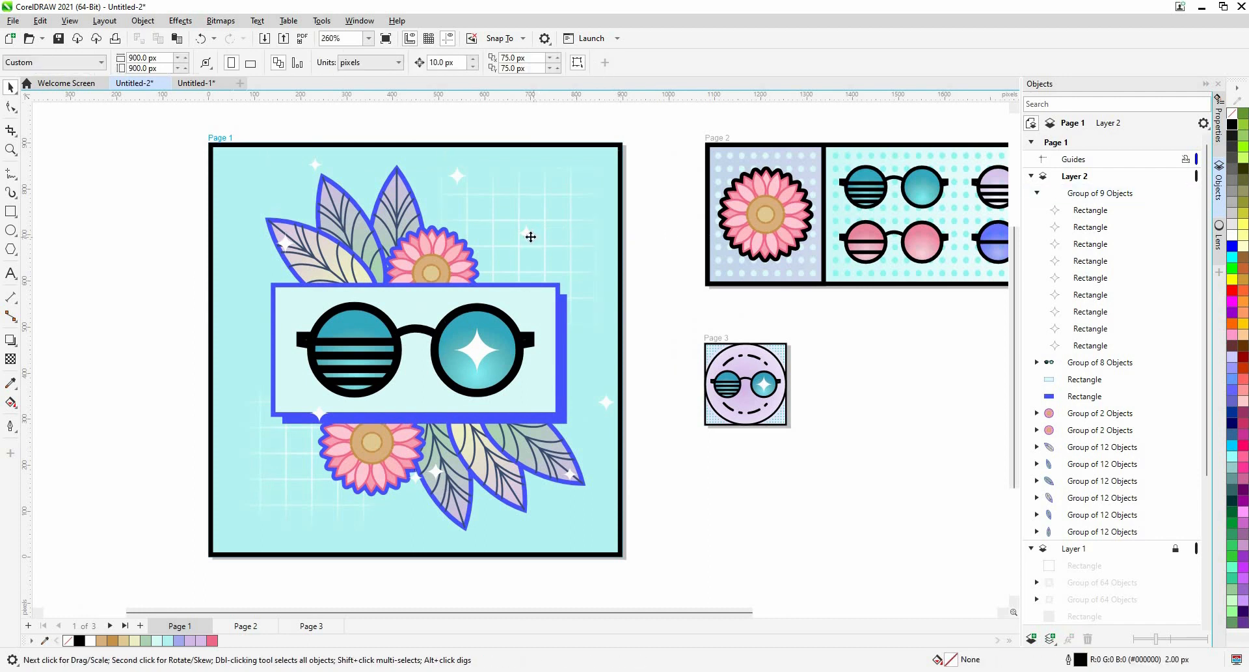
pyautogui.keyDown('ctrl'); pyautogui.click(531, 236); pyautogui.keyUp('ctrl')
pyautogui.hotkey('shift', 'F2')
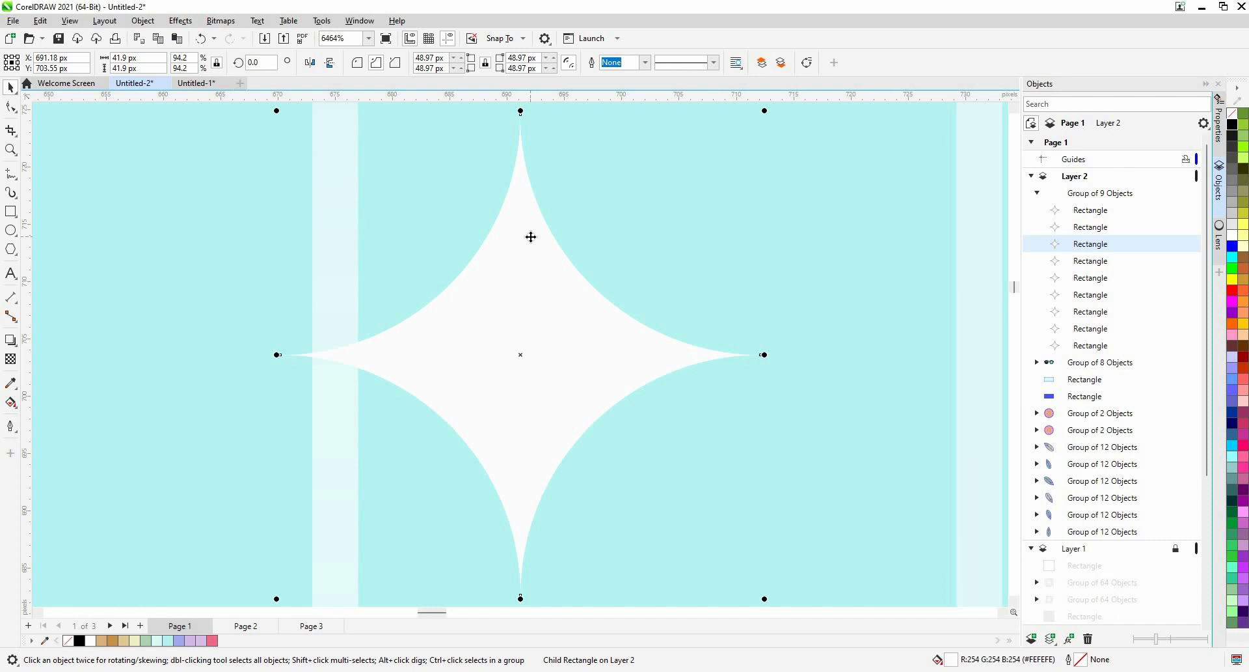
pyautogui.click(143, 20)
pyautogui.moveTo(274, 241)
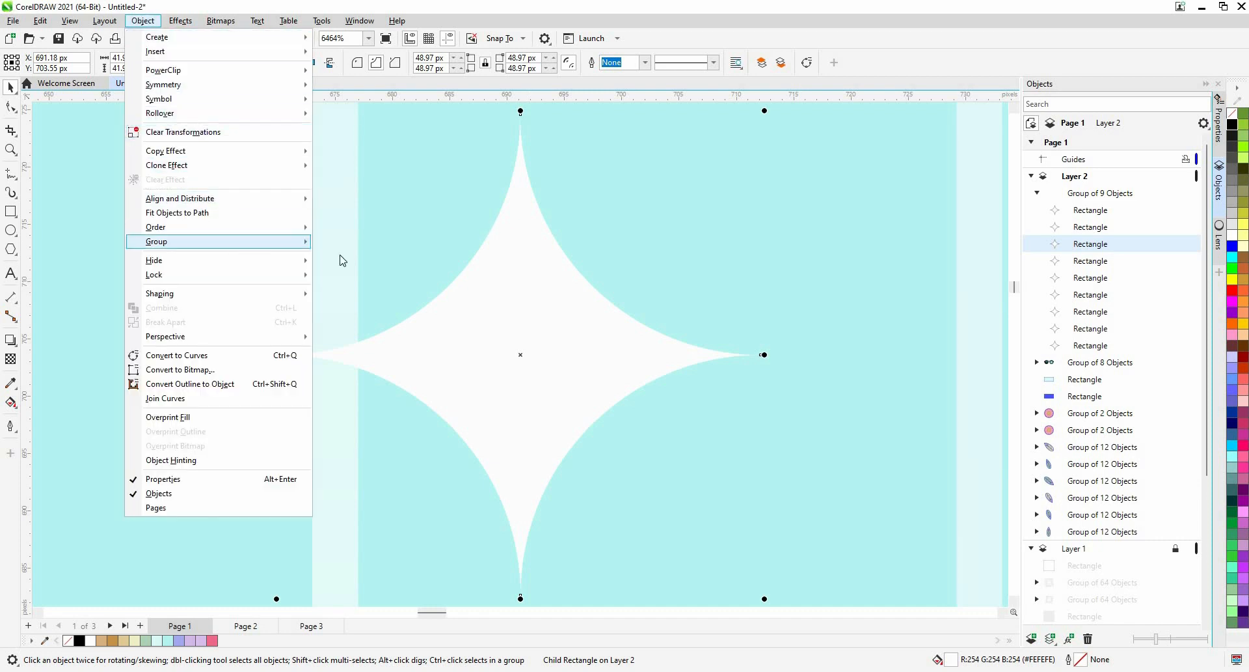
pyautogui.click(694, 226)
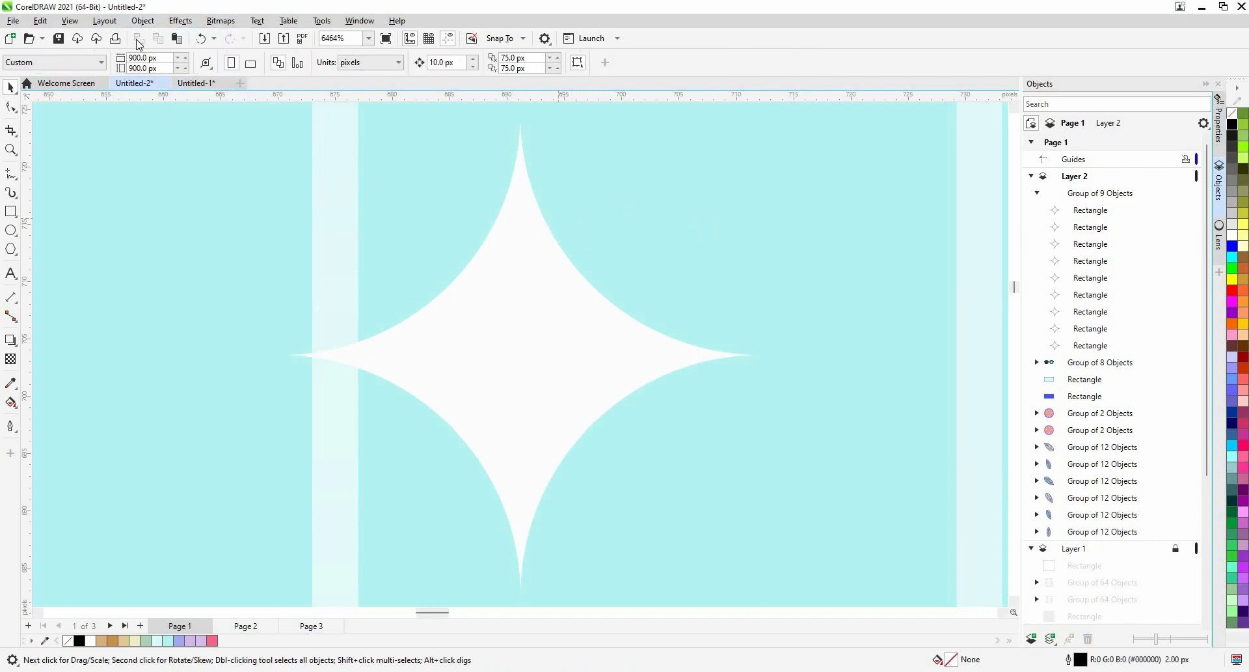
# Select all the unlocked Page 1 artwork on Layer 2 and apply Ungroup All to it.
pyautogui.scroll(-2, 553, 224)
pyautogui.scroll(-8, 408, 329)
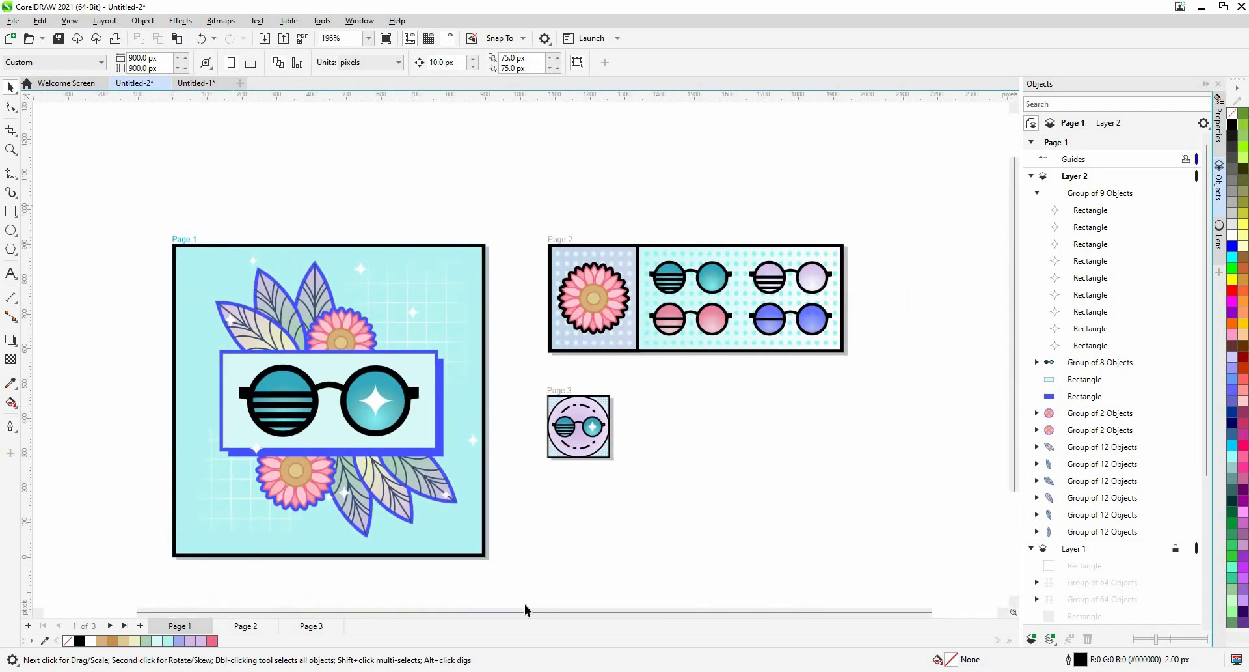
pyautogui.moveTo(132, 198)
pyautogui.mouseDown()
pyautogui.moveTo(424, 510)
pyautogui.moveTo(510, 549)
pyautogui.mouseUp()
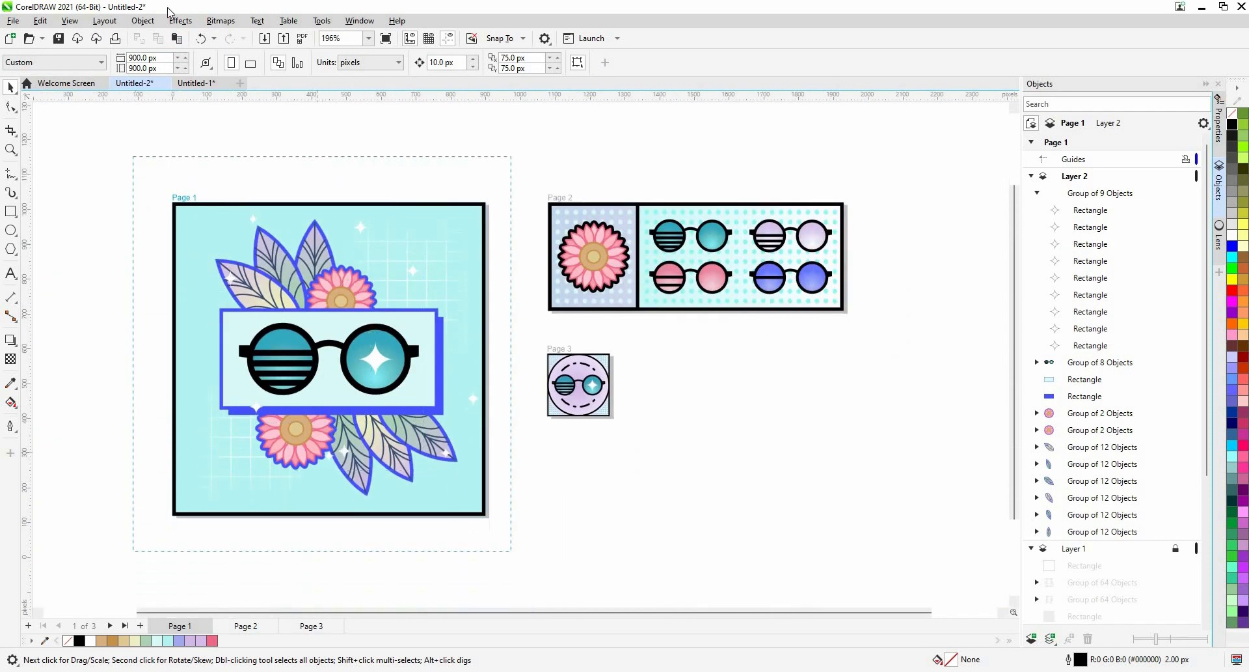
pyautogui.click(157, 23)
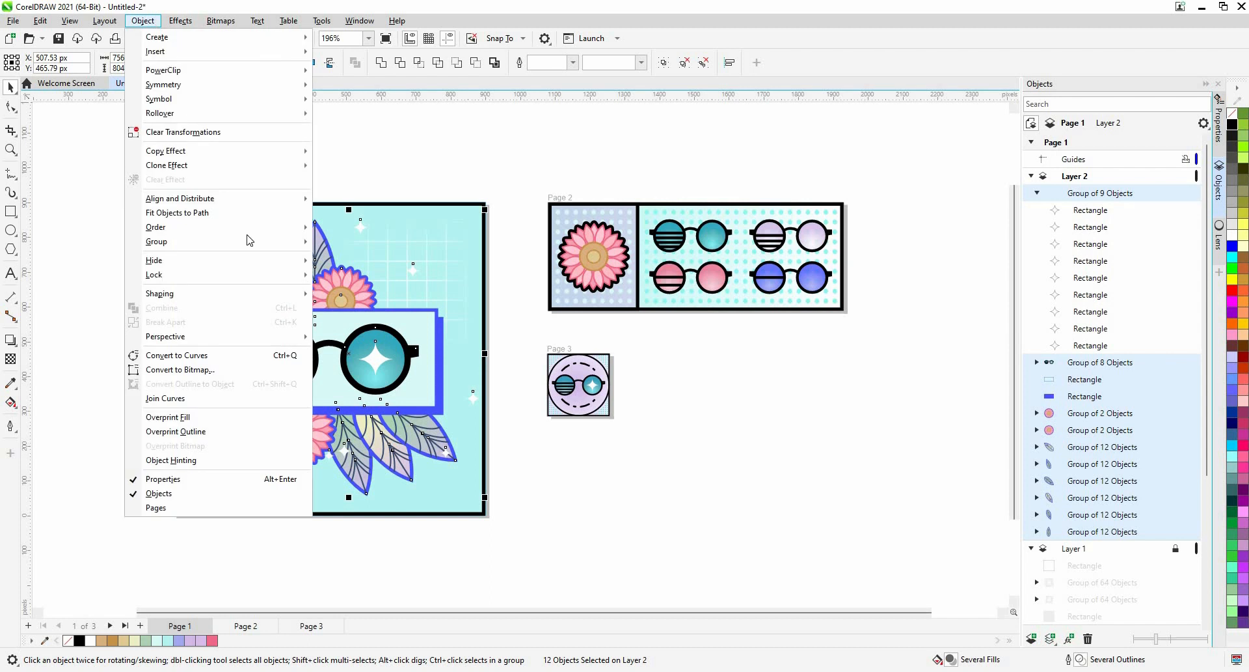
pyautogui.moveTo(383, 275)
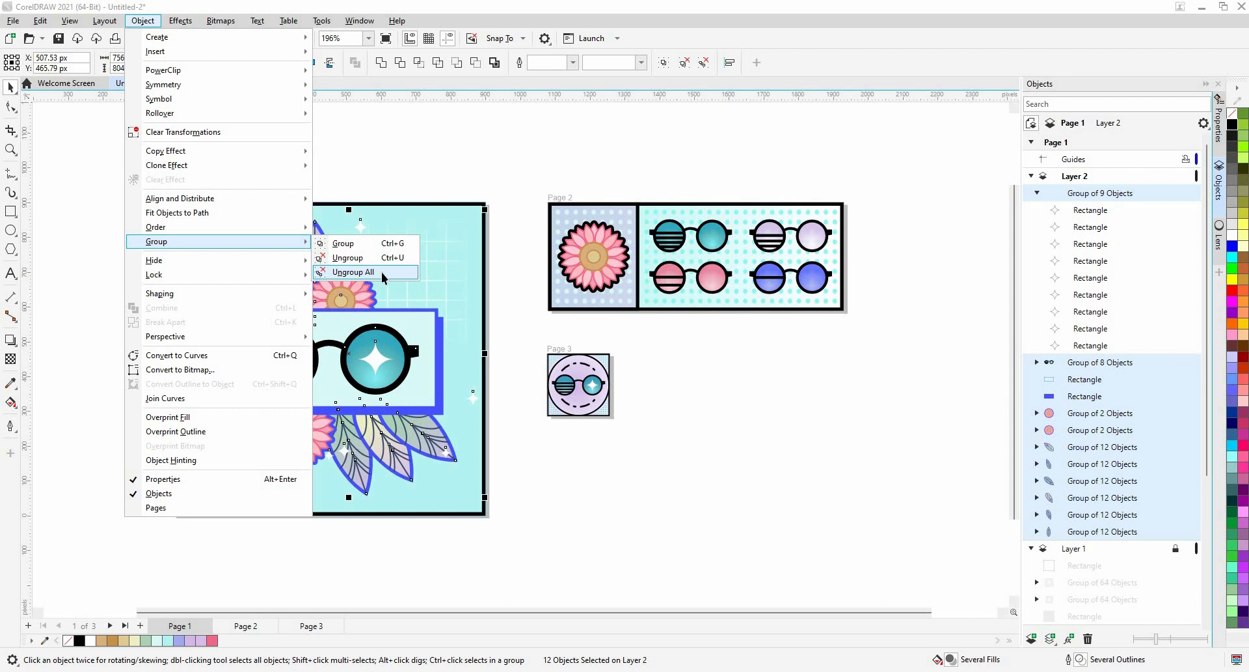
pyautogui.click(383, 273)
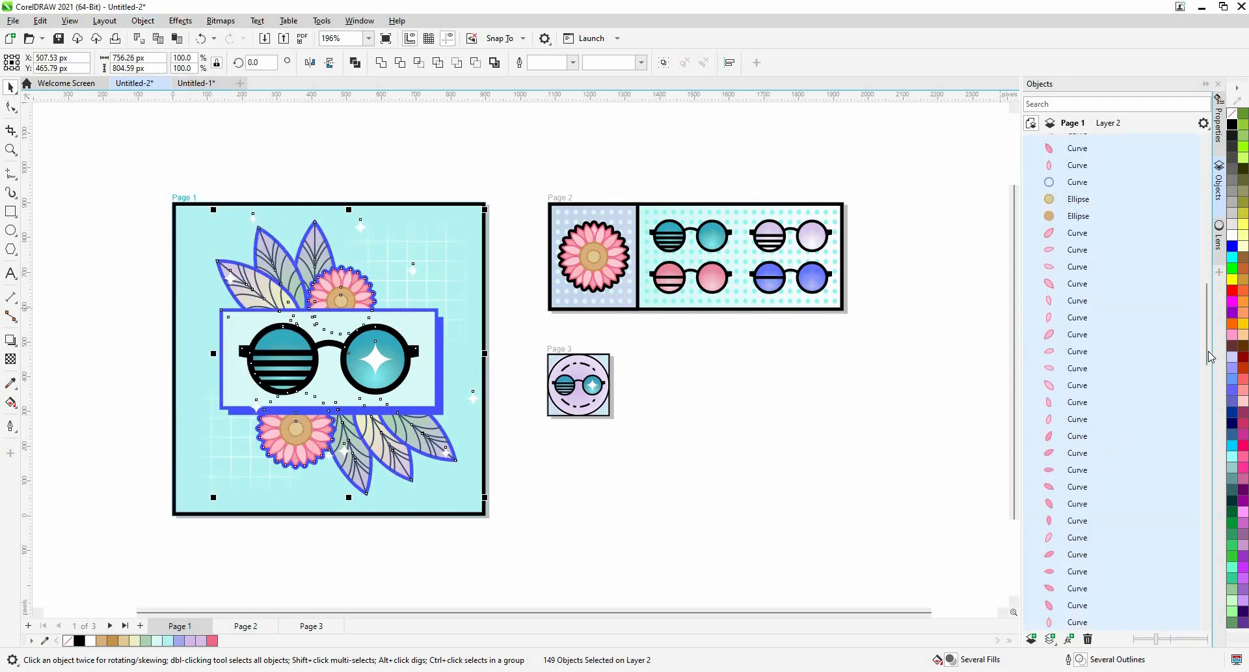
# Review the ungrouped Layer 2 objects in the Objects list and undo the Ungroup All.
pyautogui.scroll(-10, 1196, 433)
pyautogui.scroll(15, 1166, 267)
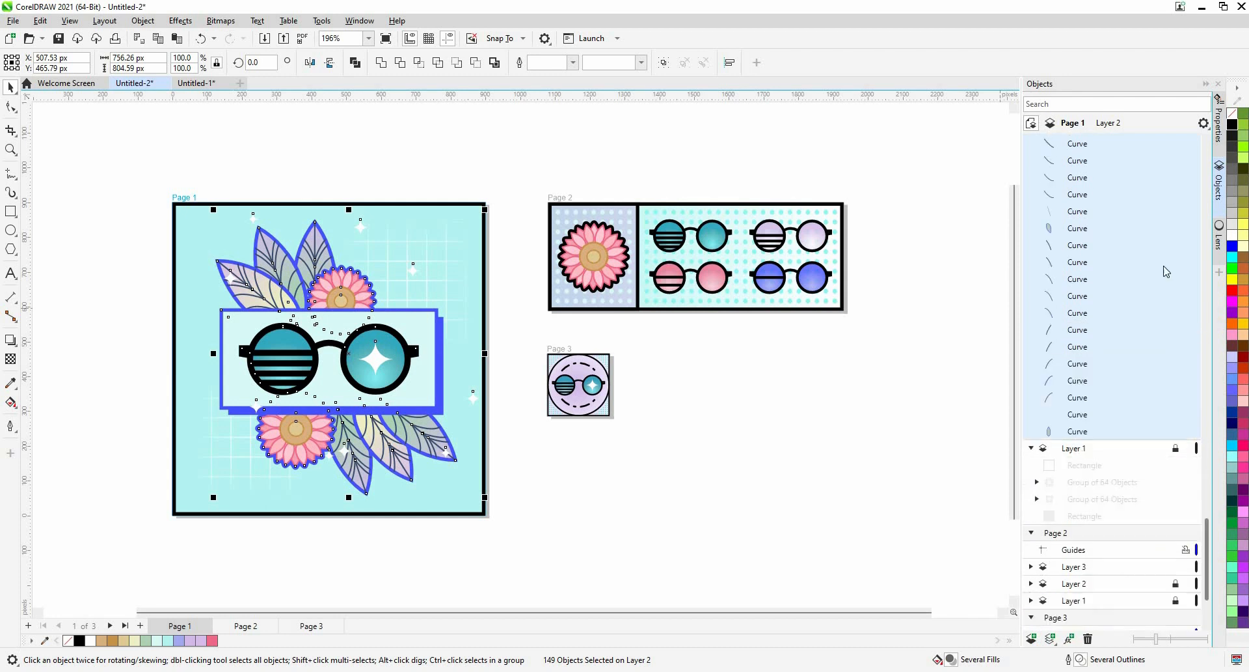
pyautogui.scroll(-10, 1172, 391)
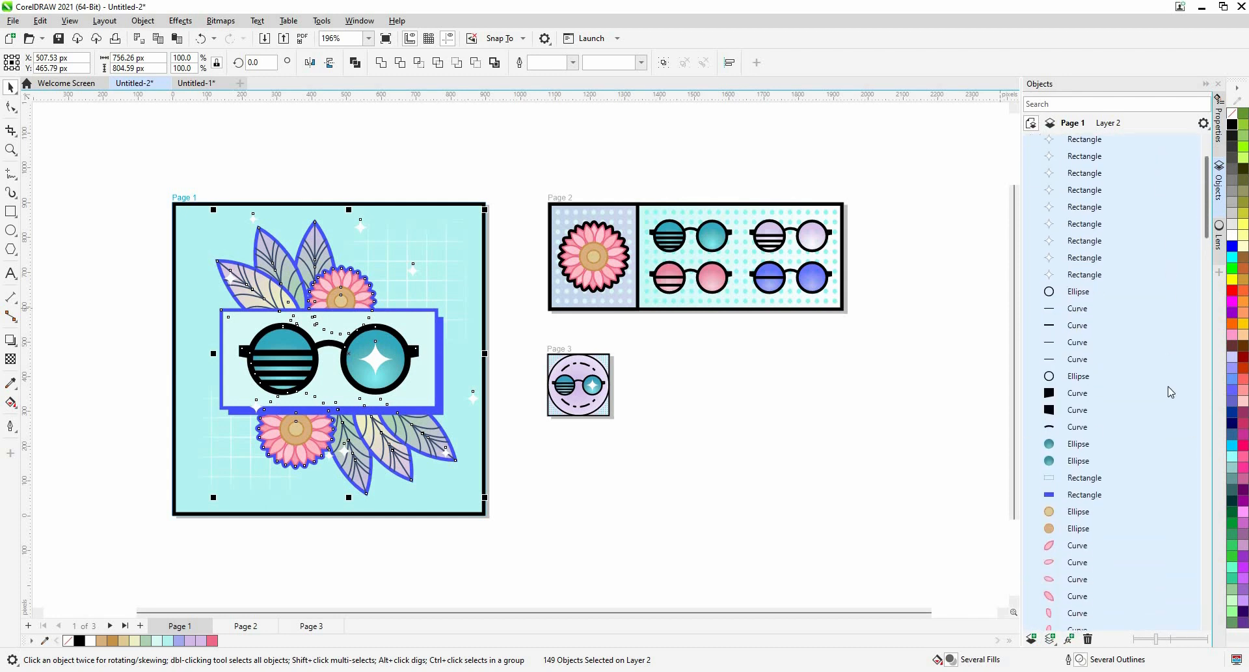
pyautogui.scroll(-3, 1082, 420)
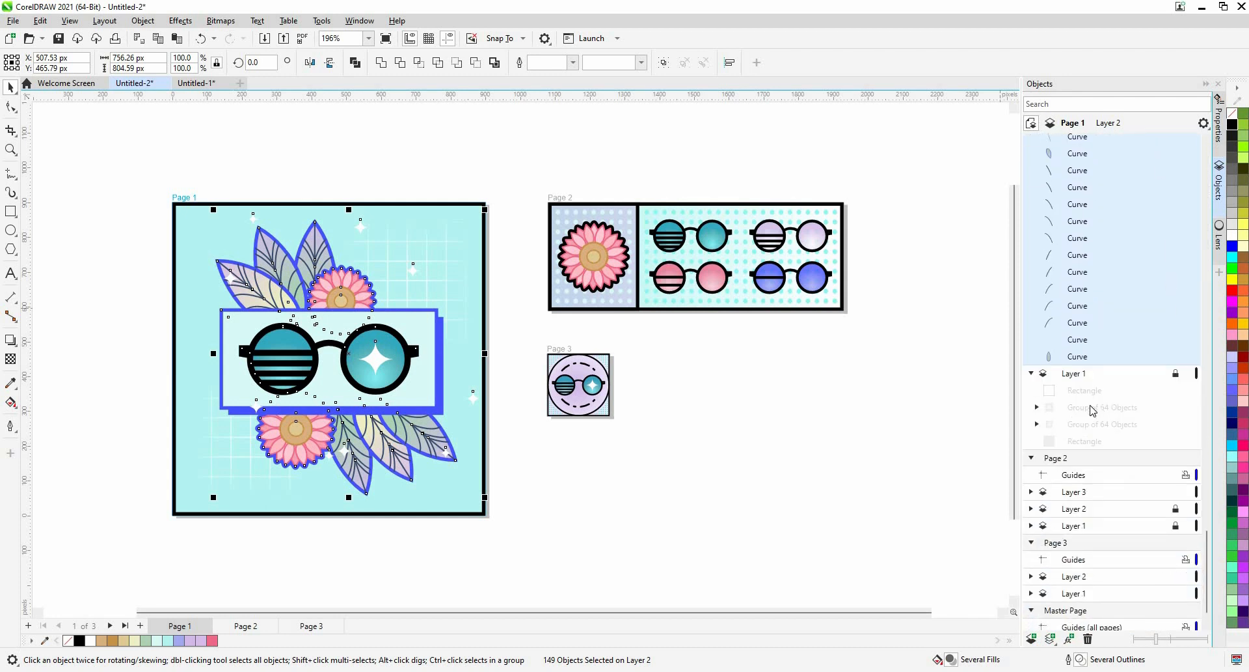
pyautogui.scroll(9, 1101, 419)
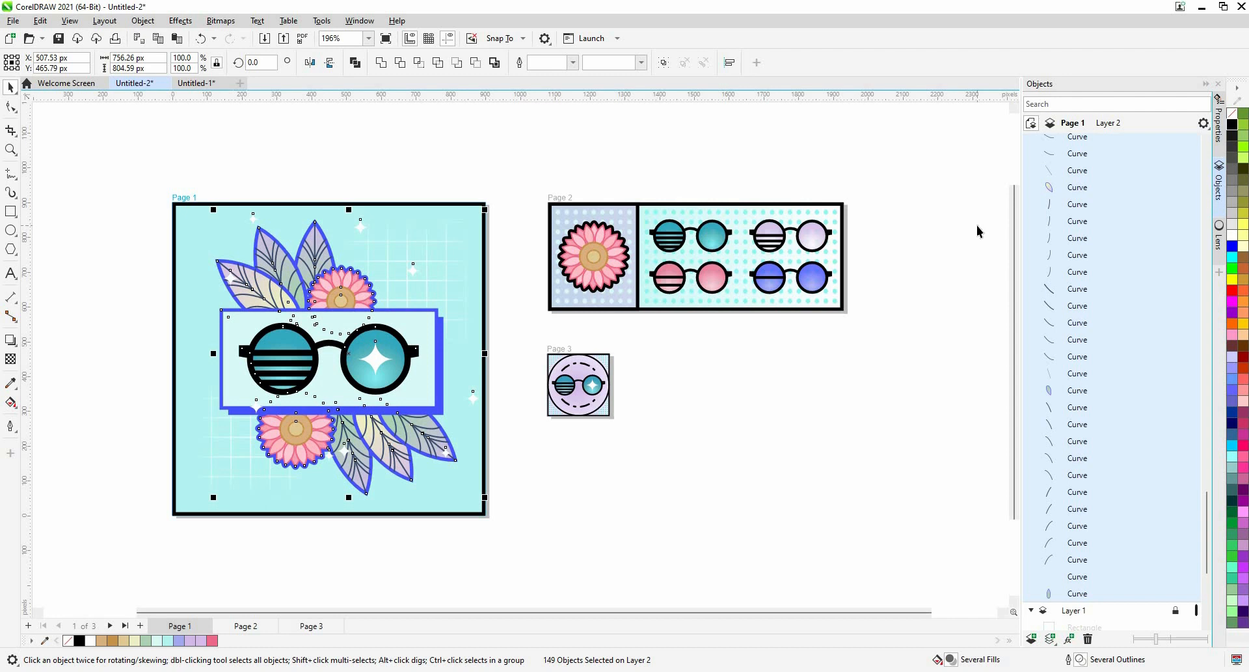
pyautogui.hotkey('ctrl', 'z')
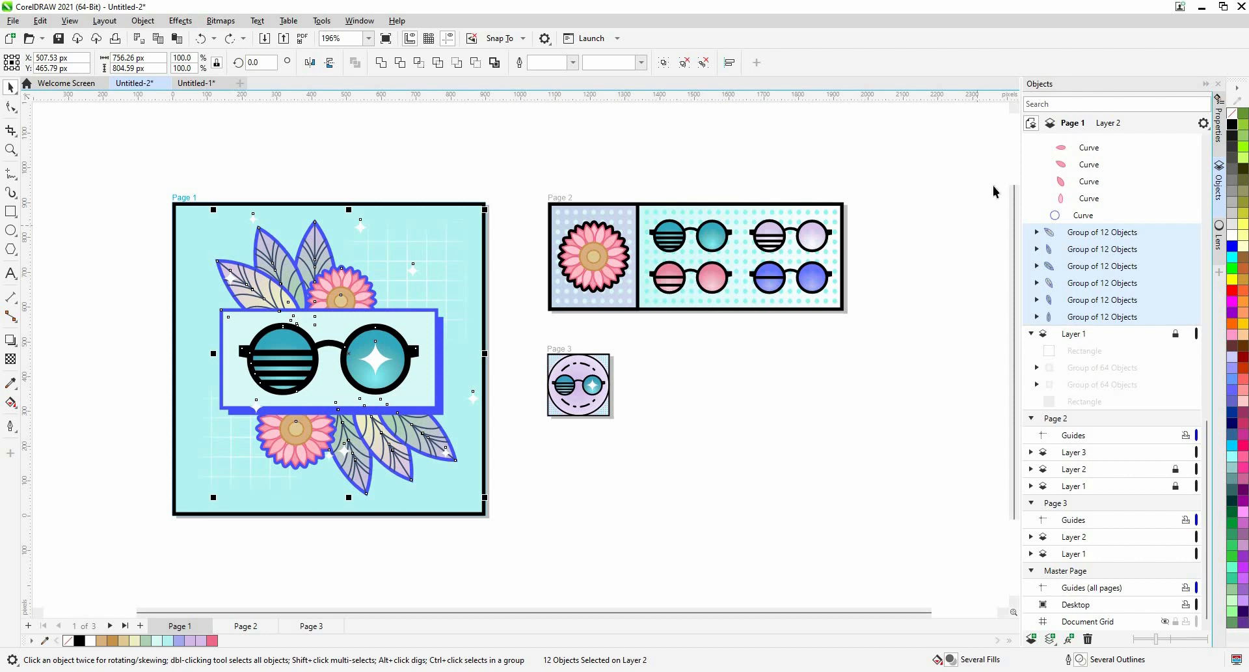
pyautogui.click(298, 629)
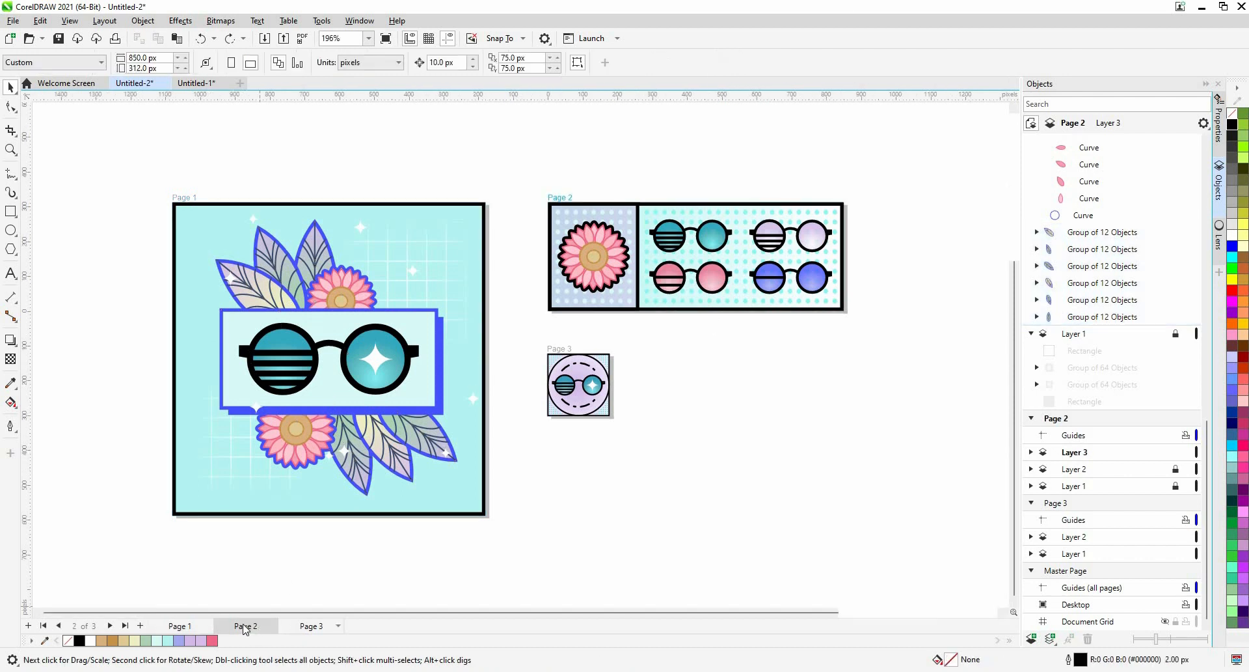
pyautogui.click(169, 622)
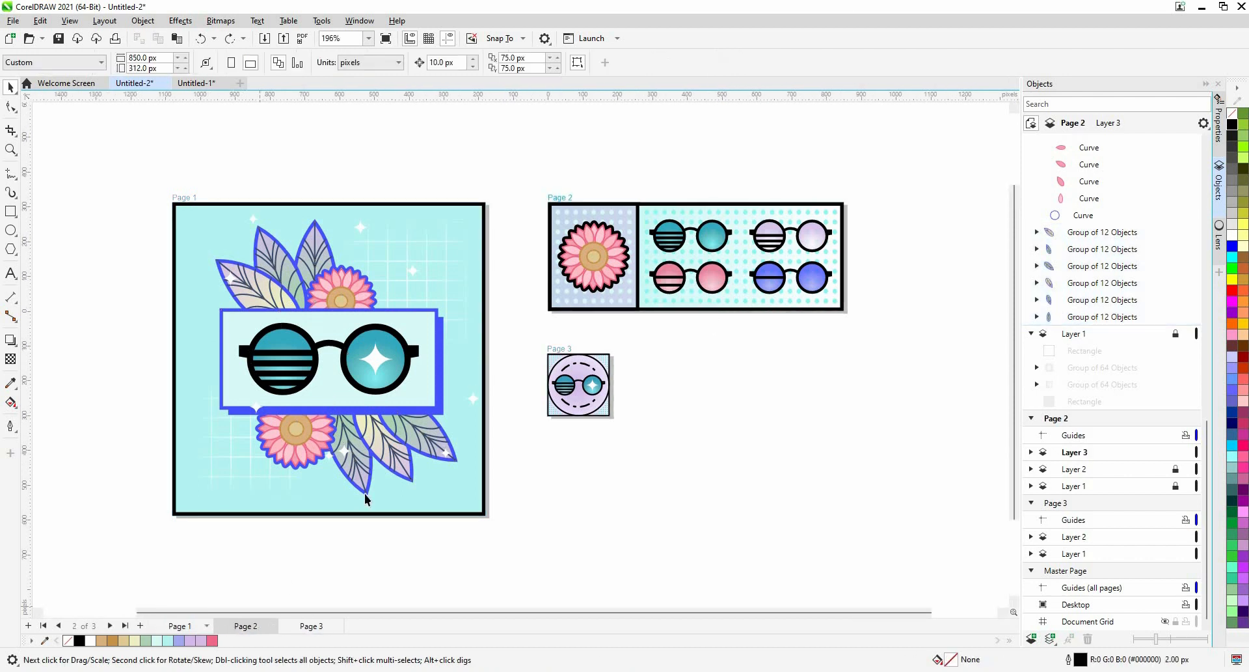
# Create a new RGB document with an A4 landscape page of 297 x 210 mm at 300 dpi.
pyautogui.click(197, 83)
pyautogui.hotkey('ctrl', 'n')
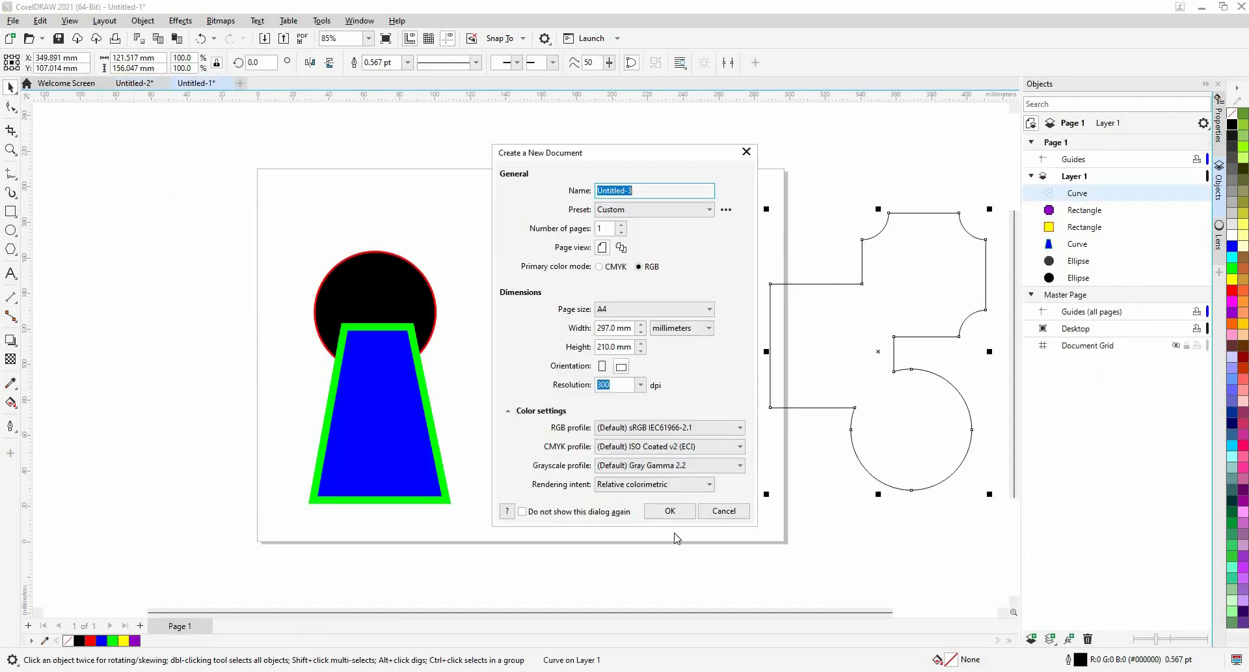
pyautogui.click(671, 511)
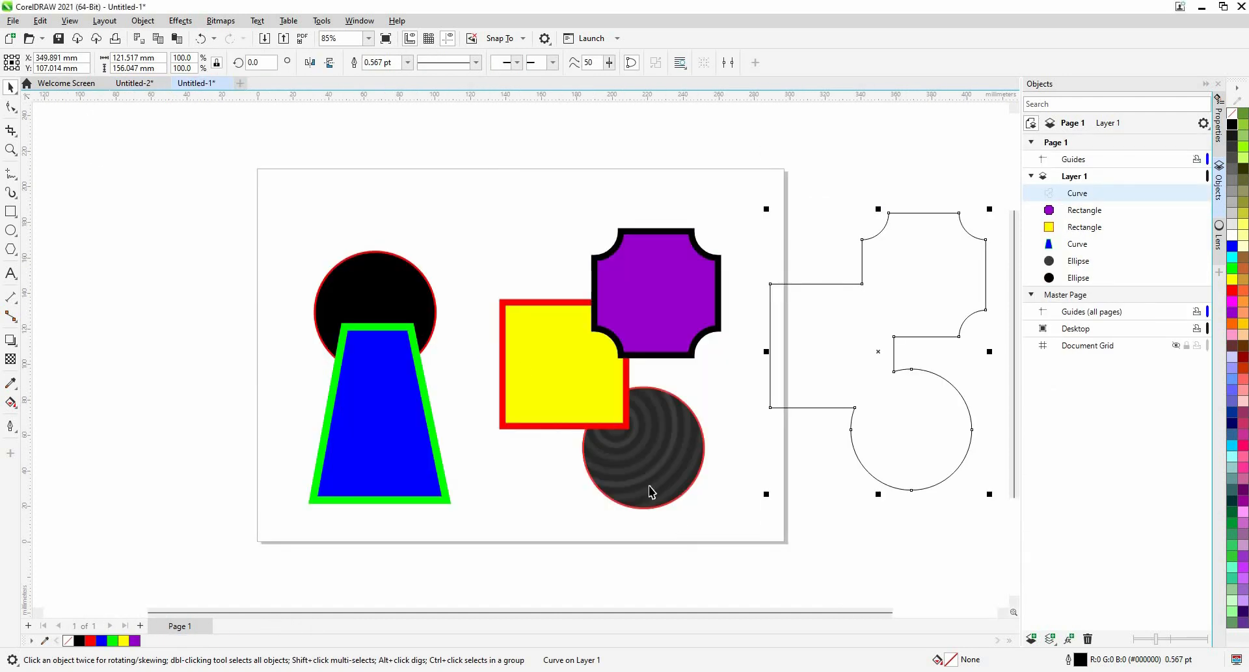
# Draw a square about 18 mm wide in the upper-left part of the page and fill it red.
pyautogui.click(11, 211)
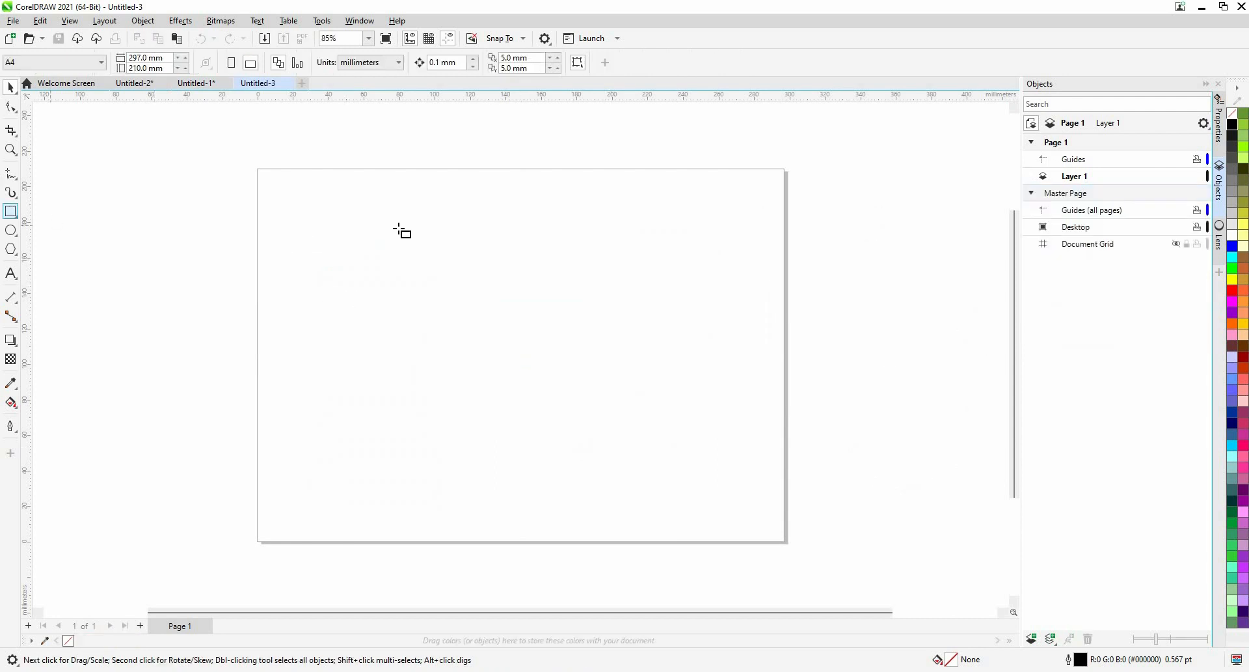
pyautogui.moveTo(380, 207); pyautogui.dragTo(435, 262)
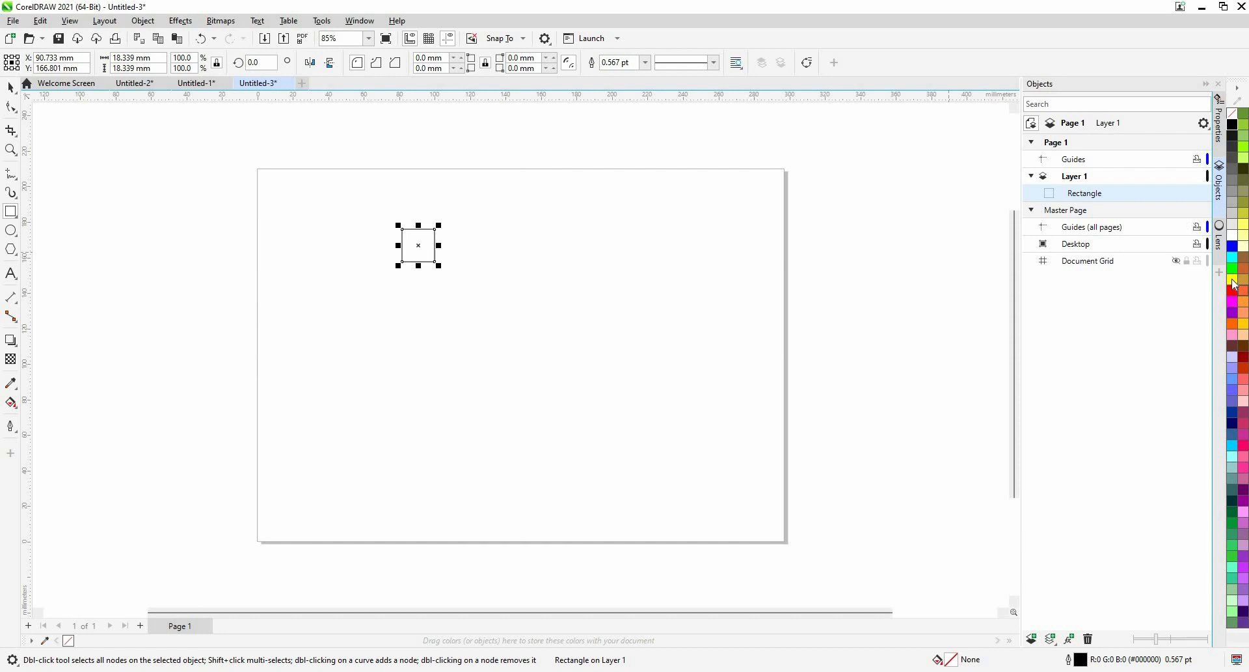
pyautogui.click(1235, 296)
# Give the red square a black outline 3.0 pt wide and switch to the Pick tool.
pyautogui.rightClick(1234, 277)
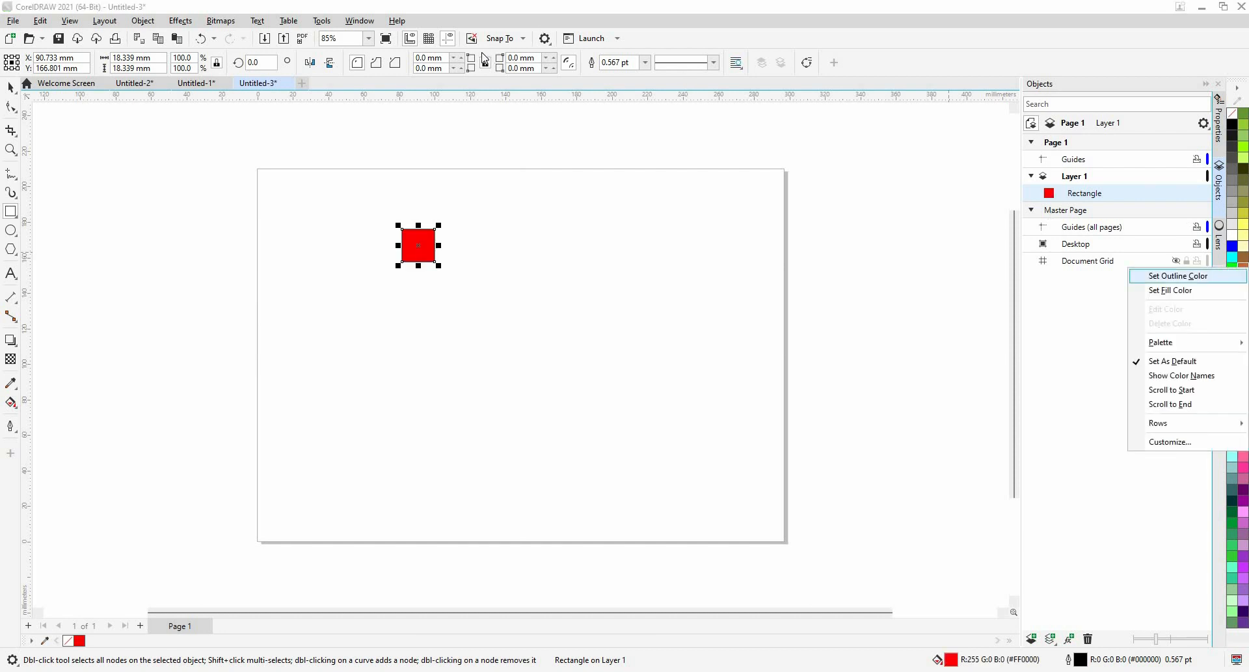
pyautogui.click(1178, 282)
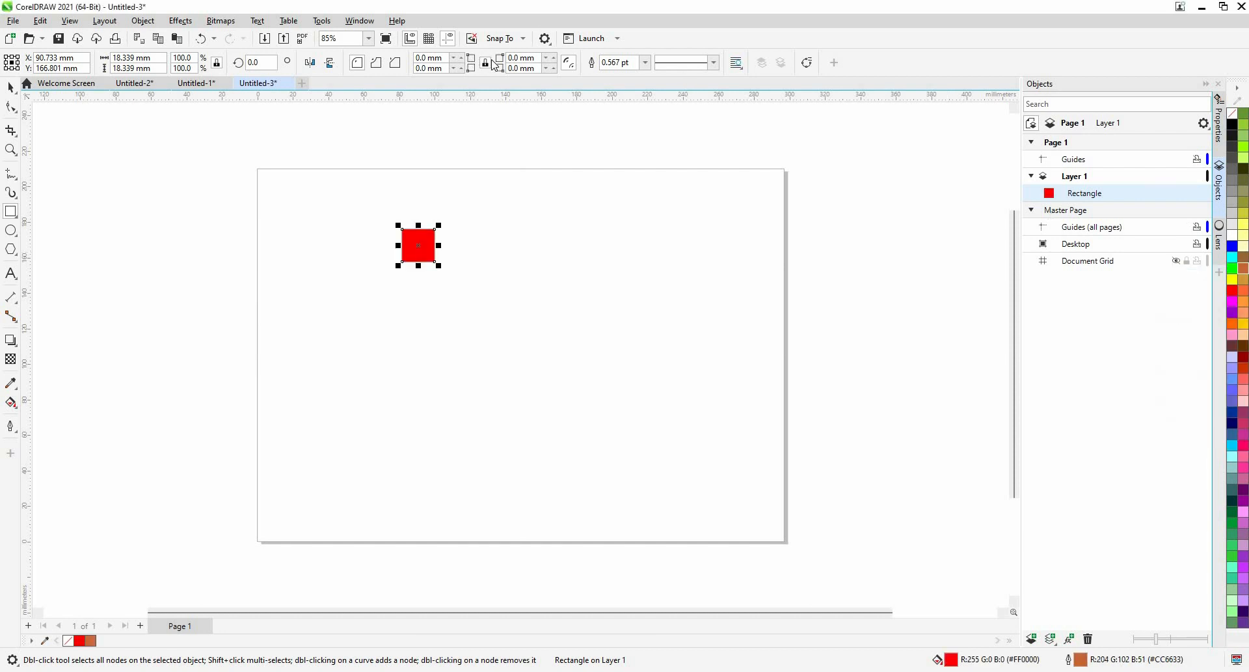
pyautogui.click(645, 62)
pyautogui.press('Return')
pyautogui.rightClick(1232, 124)
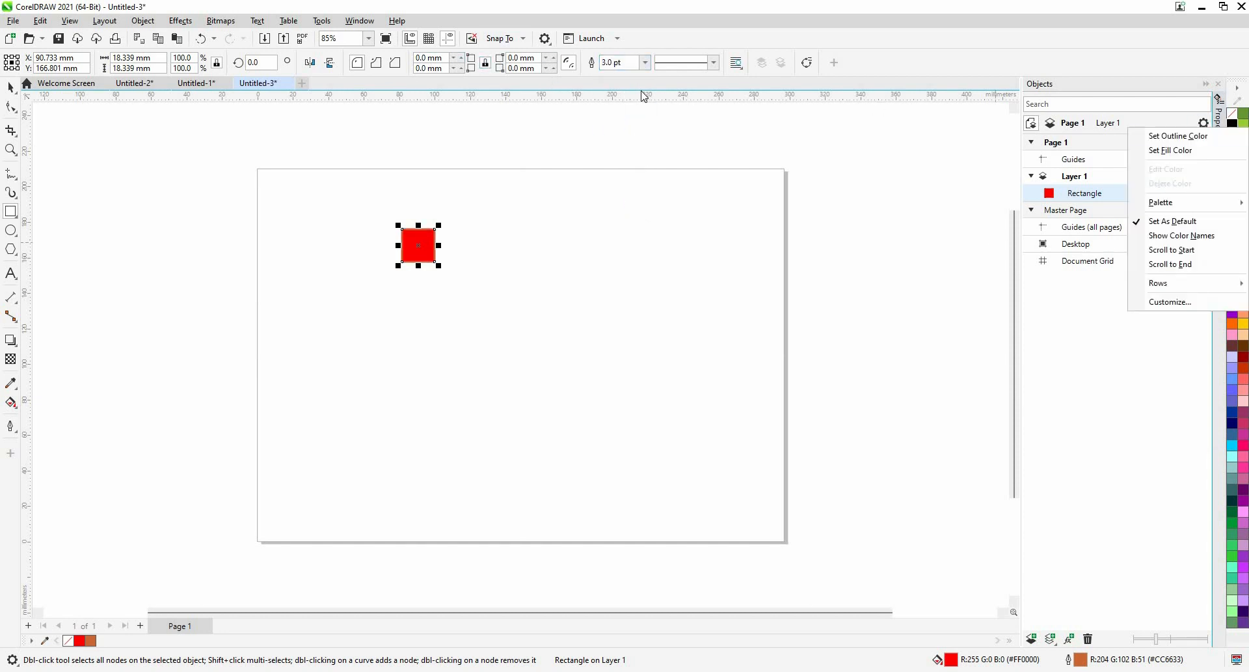
pyautogui.click(1212, 136)
pyautogui.click(12, 106)
pyautogui.press('space')
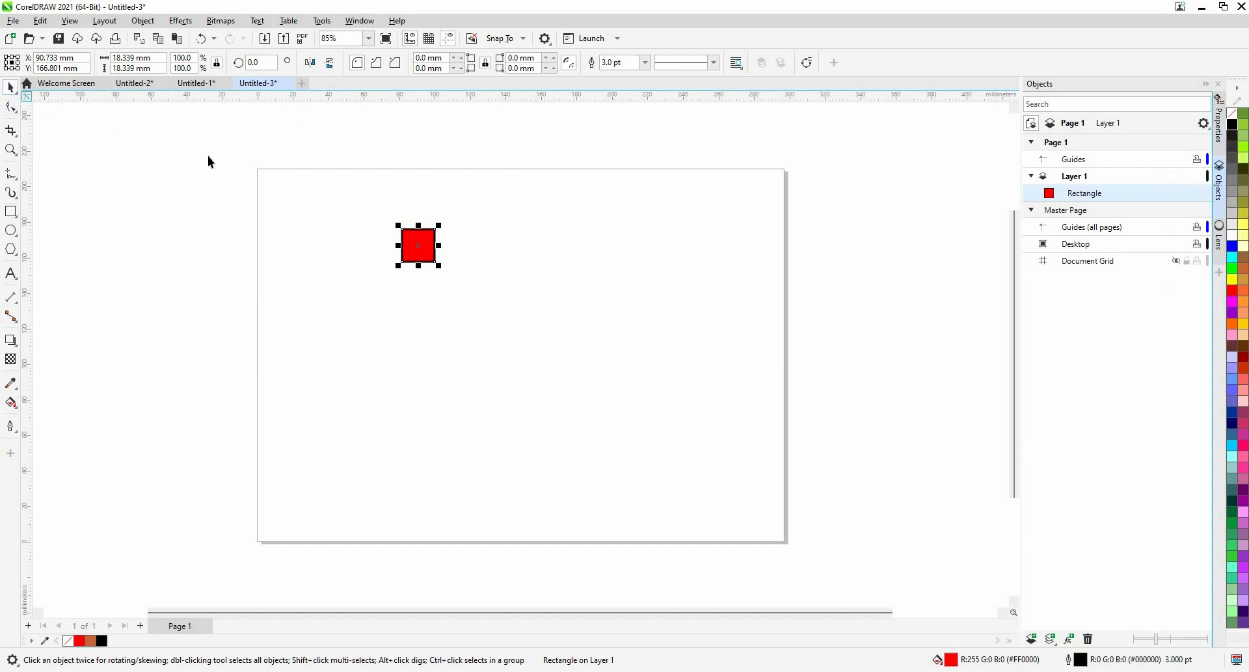
# Duplicate the red square below itself and copy the pair to the right to form a two-by-two grid.
pyautogui.hotkey('ctrl', 'd')
pyautogui.moveTo(427, 236); pyautogui.dragTo(465, 307)
pyautogui.hotkey('ctrl', 'a')
pyautogui.hotkey('ctrl', 'd')
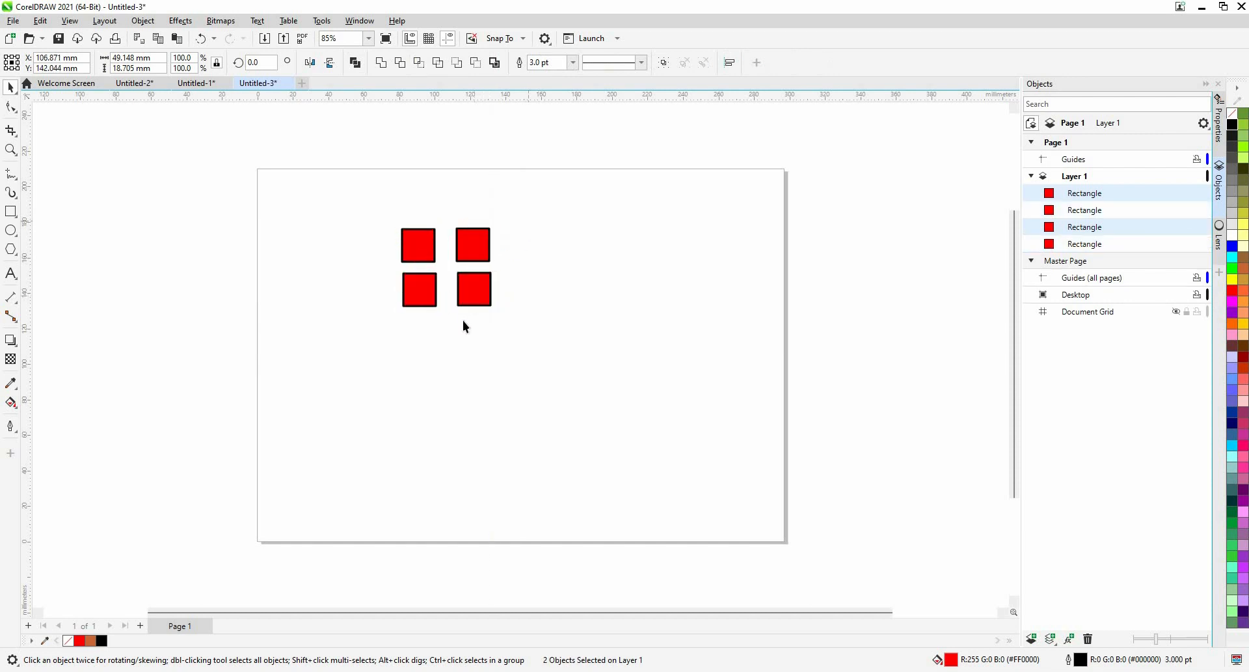
# Duplicate the right-hand pair of squares further right to form a third column.
pyautogui.click(462, 321)
pyautogui.moveTo(509, 219); pyautogui.dragTo(534, 288)
pyautogui.hotkey('ctrl', 'd')
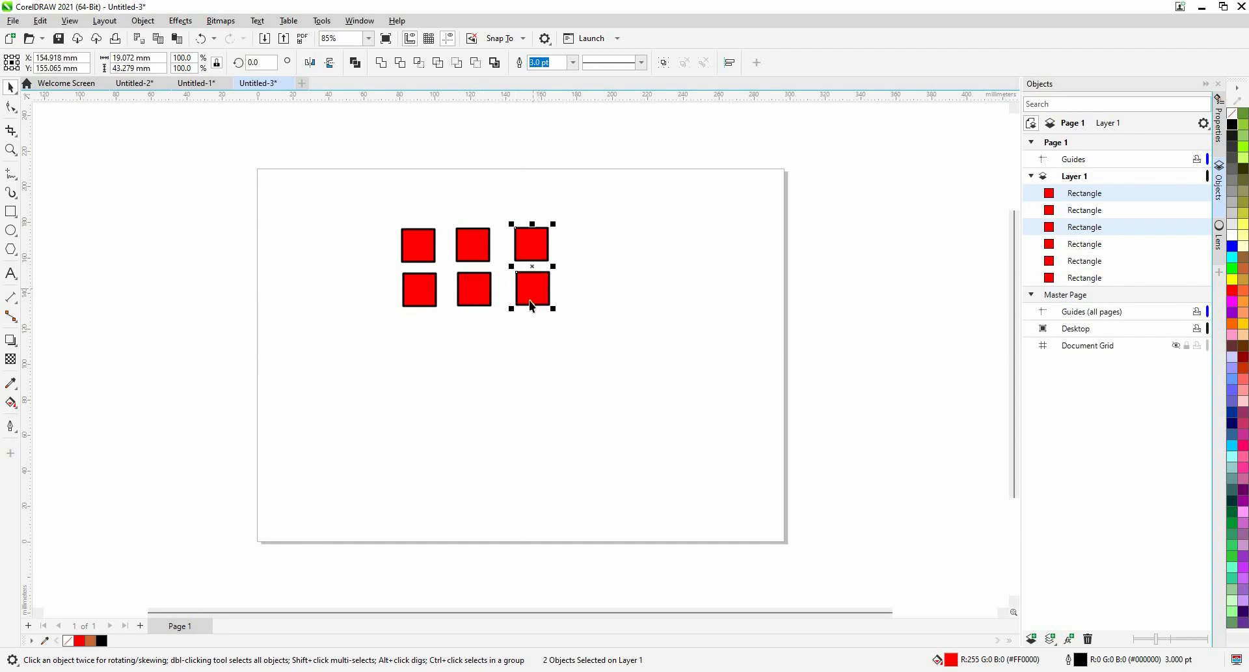
pyautogui.click(560, 289)
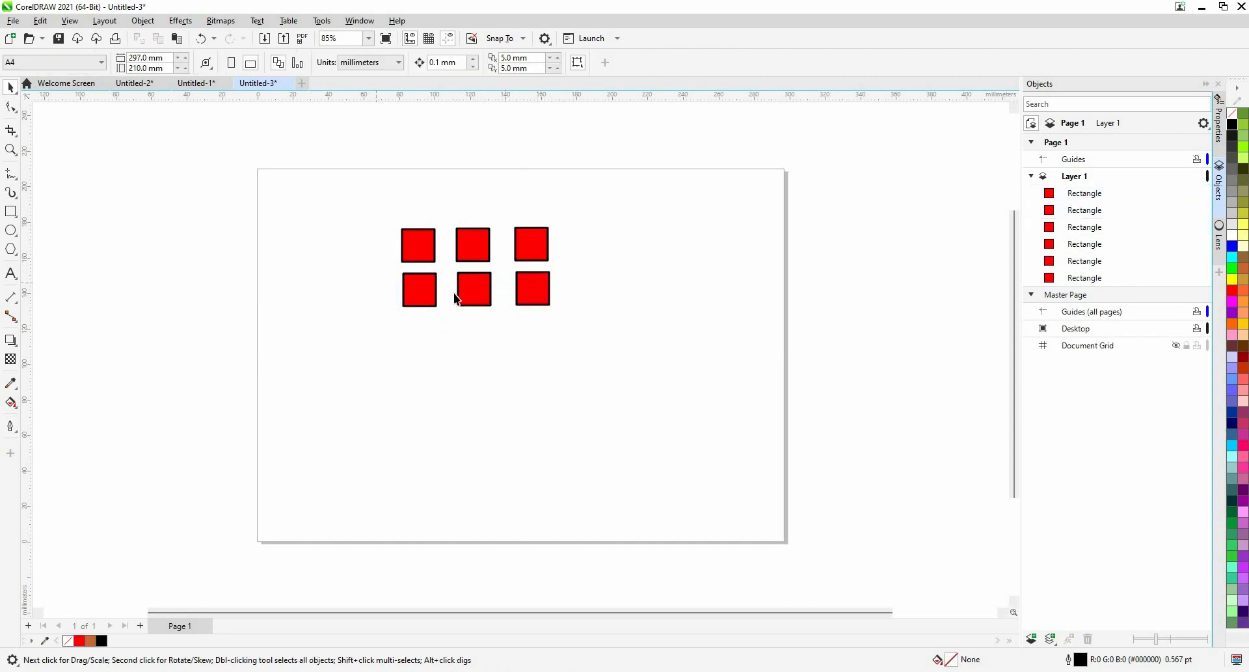
# Duplicate the lower row of three squares below itself to complete a three-by-three grid.
pyautogui.click(487, 290)
pyautogui.keyDown('shift'); pyautogui.click(410, 292); pyautogui.keyUp('shift')
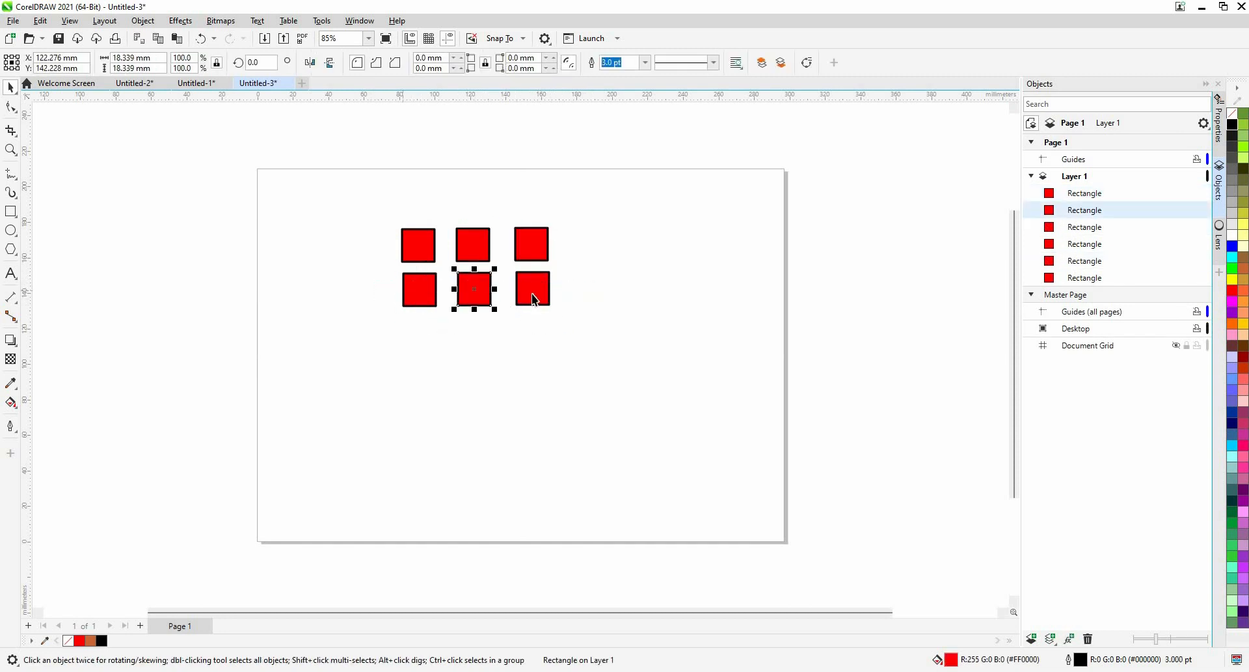
pyautogui.keyDown('shift'); pyautogui.click(528, 292); pyautogui.keyUp('shift')
pyautogui.hotkey('ctrl', 'd')
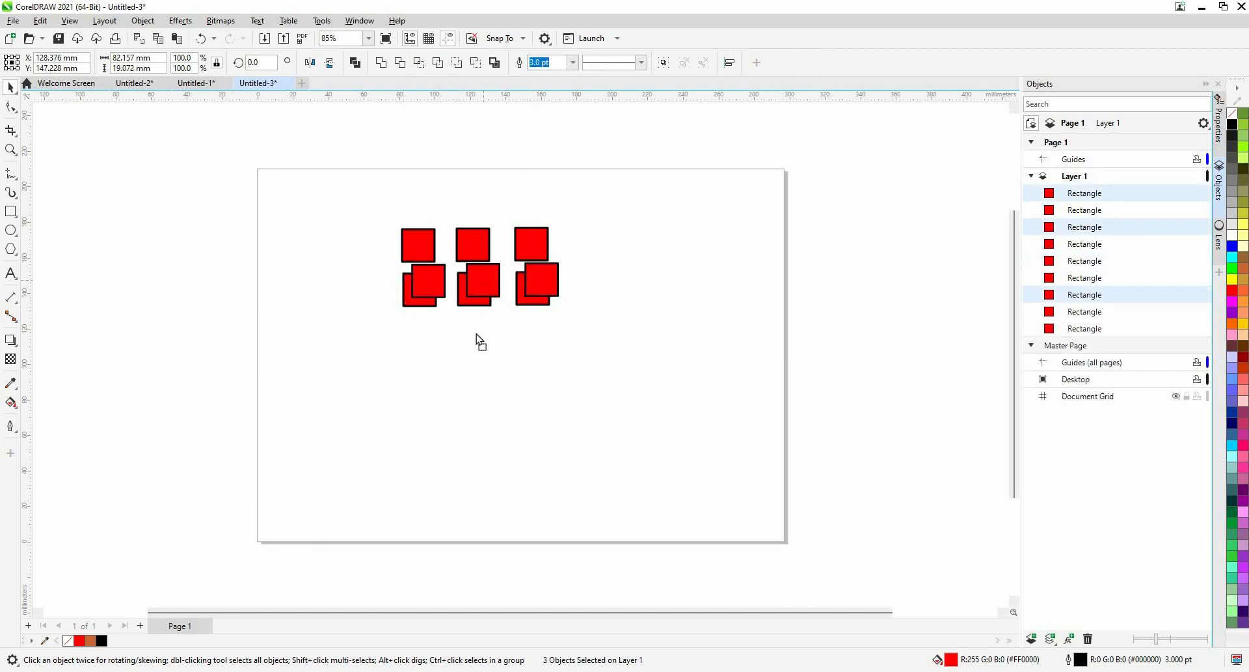
pyautogui.moveTo(484, 281); pyautogui.dragTo(639, 350)
# Select all nine squares and move the grid to the right-hand part of the page.
pyautogui.click(373, 195)
pyautogui.hotkey('ctrl', 'a')
pyautogui.click(243, 290)
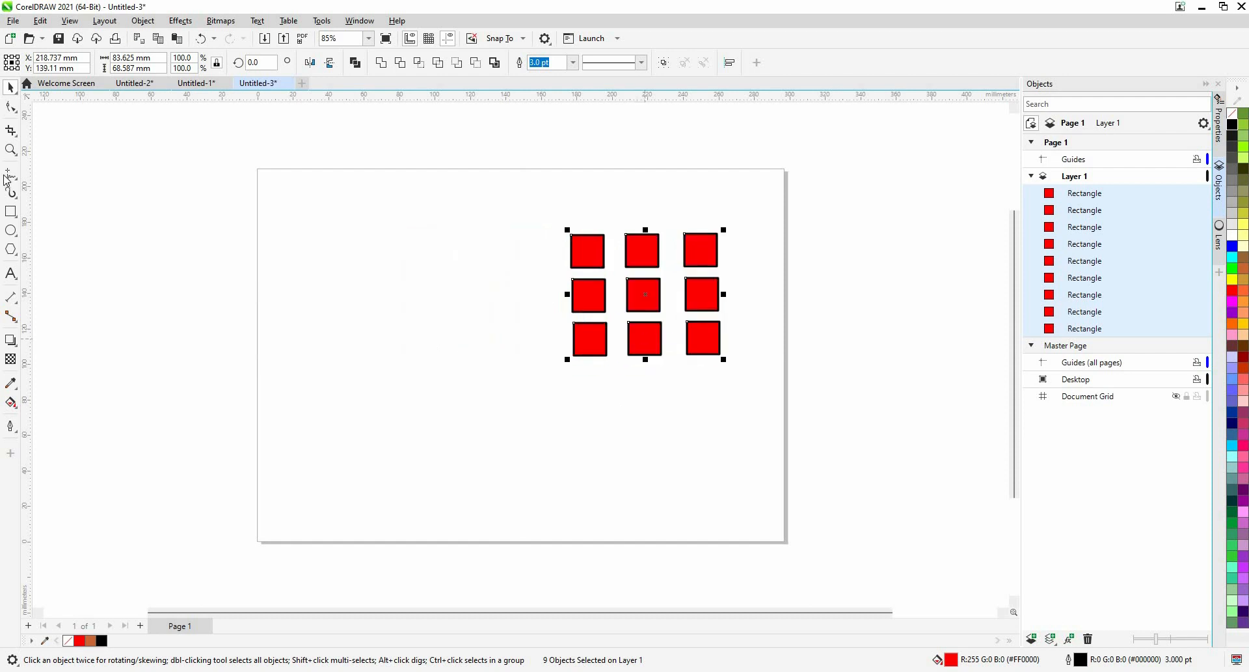
# Draw a pink circle about 28 mm wide in the left part of the page and a blue one about 15 mm wide inside it.
pyautogui.click(11, 230)
pyautogui.moveTo(352, 335)
pyautogui.mouseDown()
pyautogui.moveTo(388, 374)
pyautogui.moveTo(380, 360)
pyautogui.mouseUp()
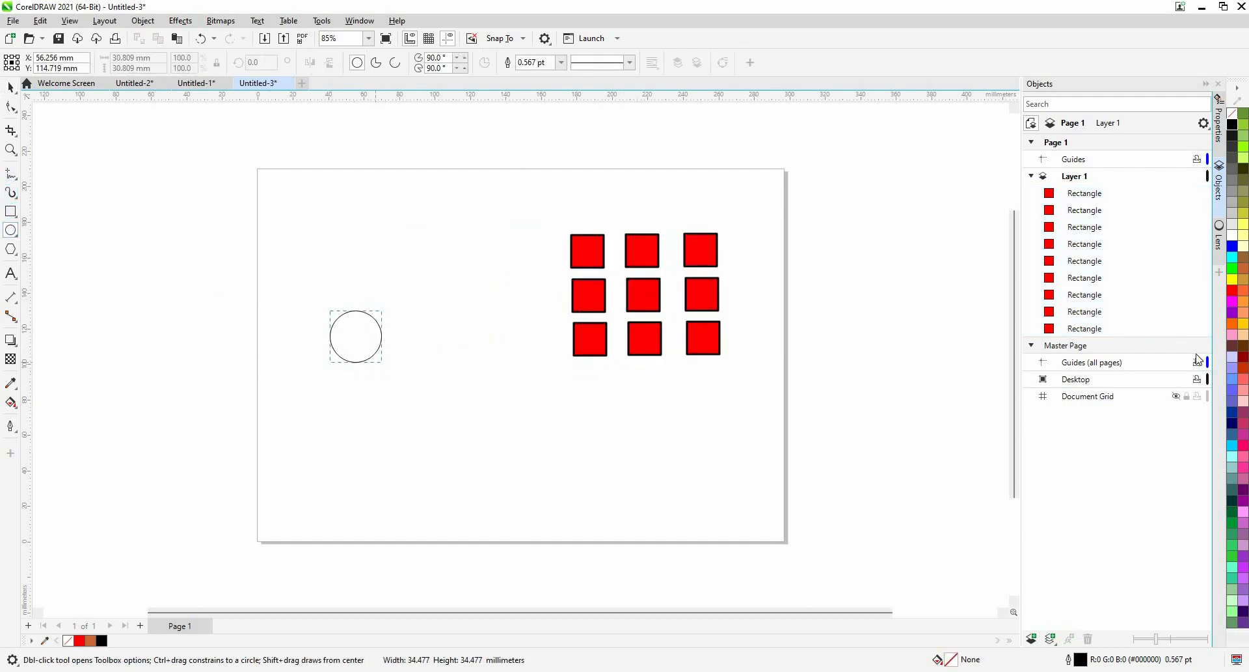
pyautogui.click(1232, 335)
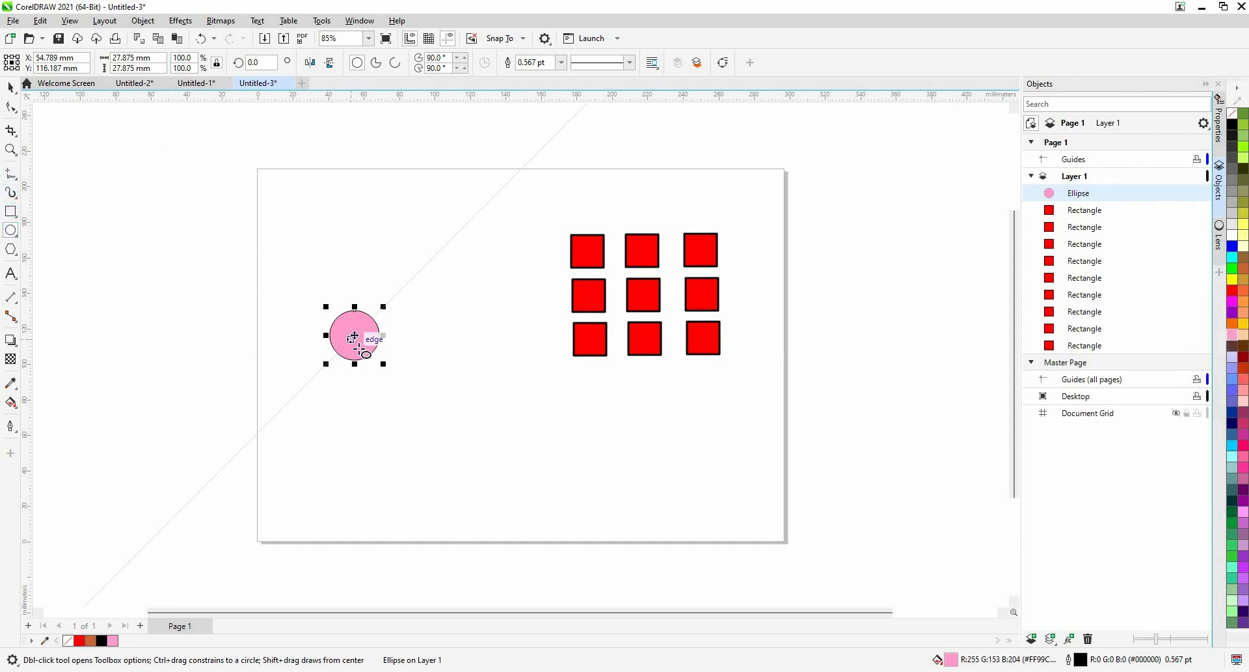
pyautogui.moveTo(343, 332); pyautogui.dragTo(365, 358)
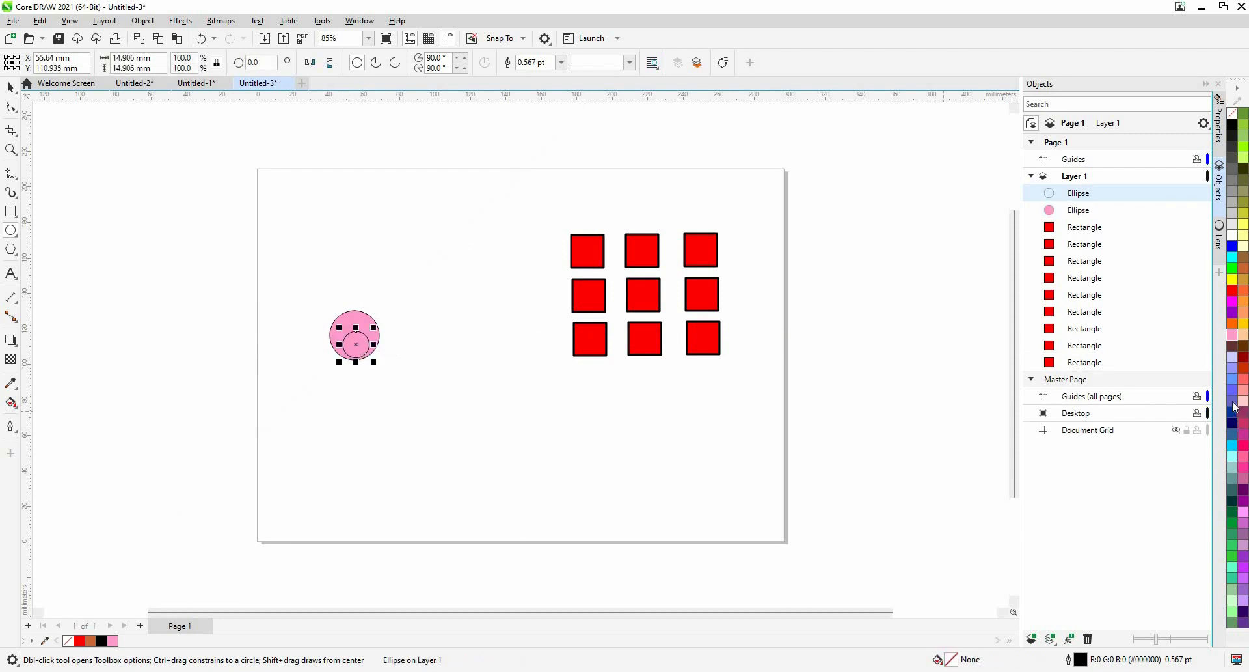
pyautogui.click(1231, 402)
# Duplicate the small blue circle and enlarge the copy proportionally to 200%.
pyautogui.scroll(3, 398, 334)
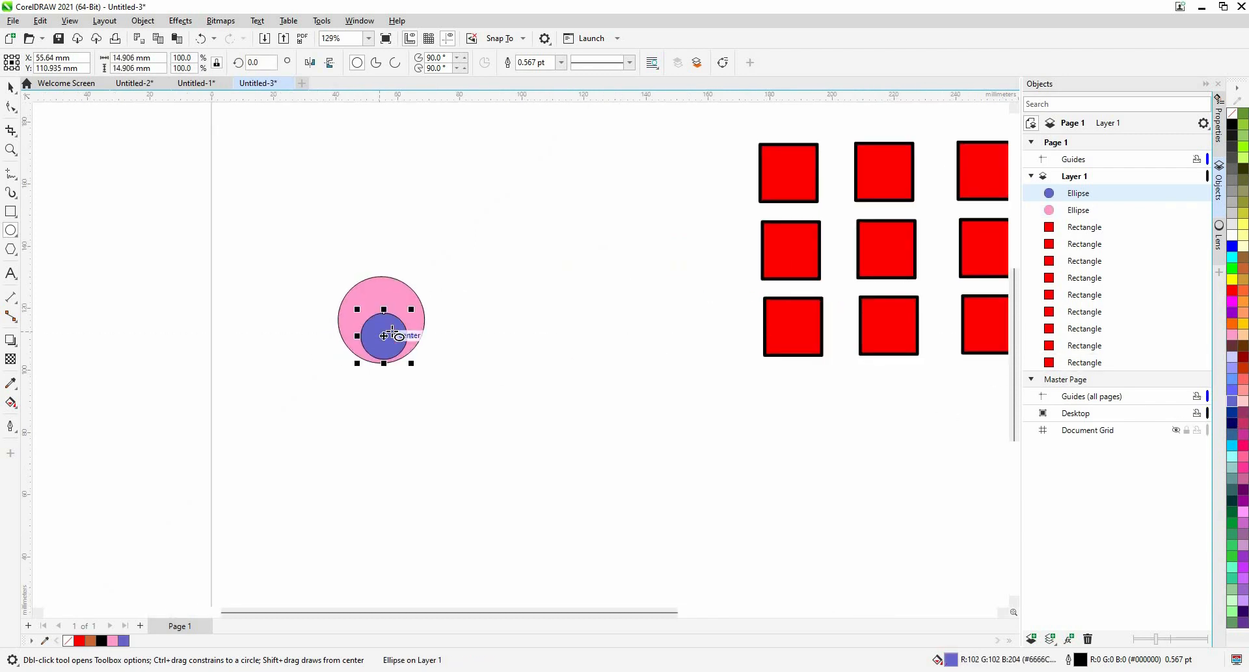
pyautogui.hotkey('ctrl', 'd')
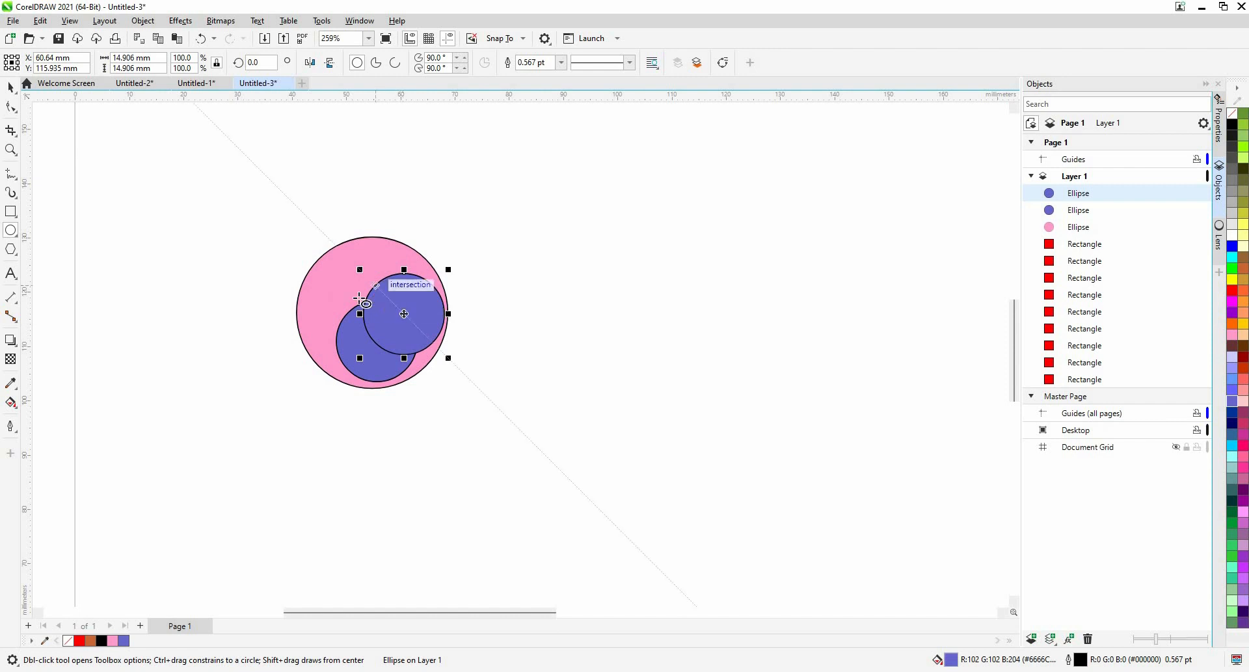
pyautogui.click(58, 84)
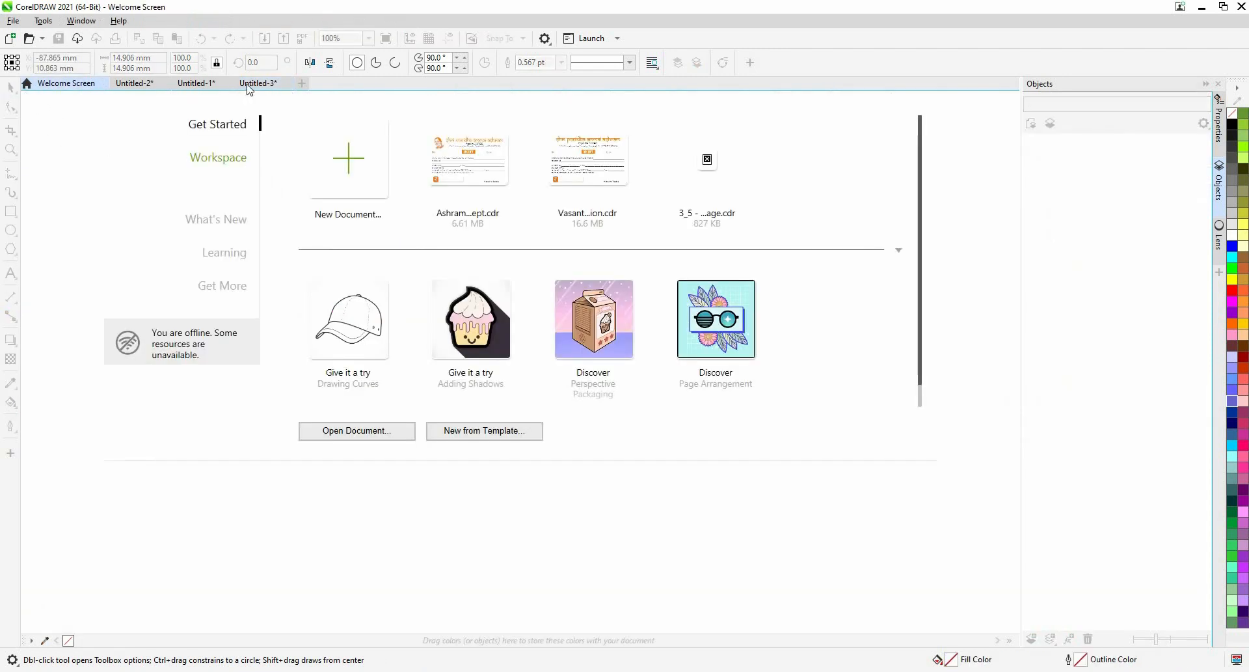
pyautogui.click(251, 84)
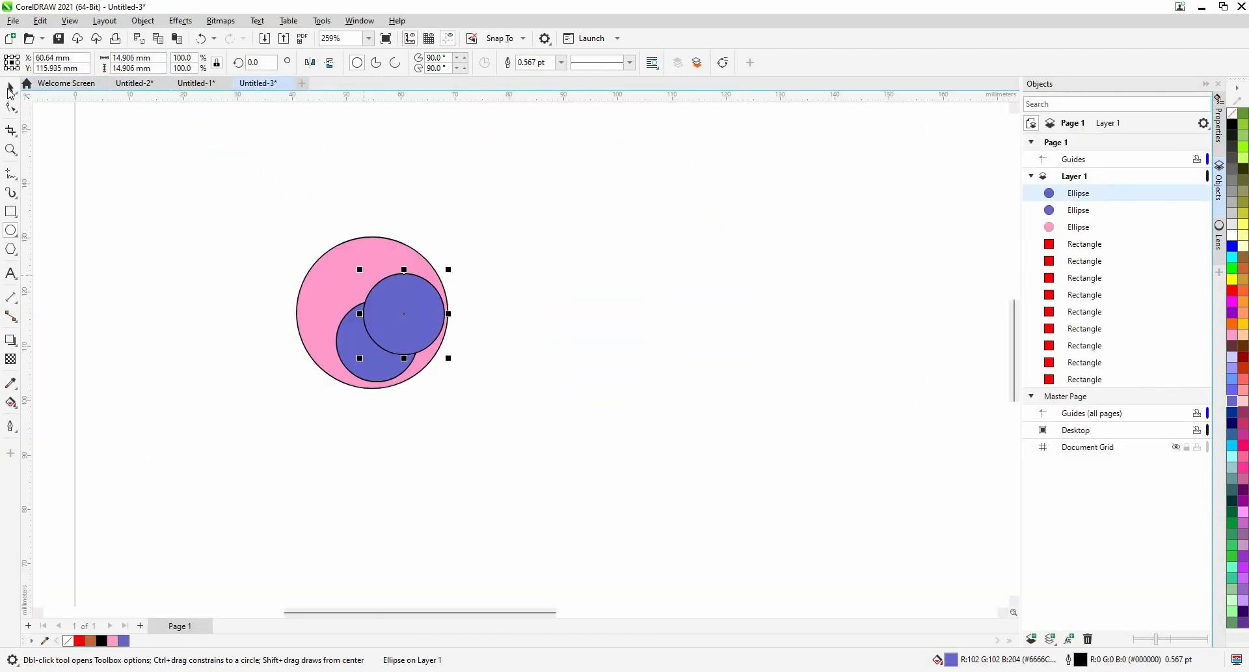
pyautogui.click(9, 89)
pyautogui.press('Escape')
pyautogui.moveTo(357, 268); pyautogui.dragTo(267, 201)
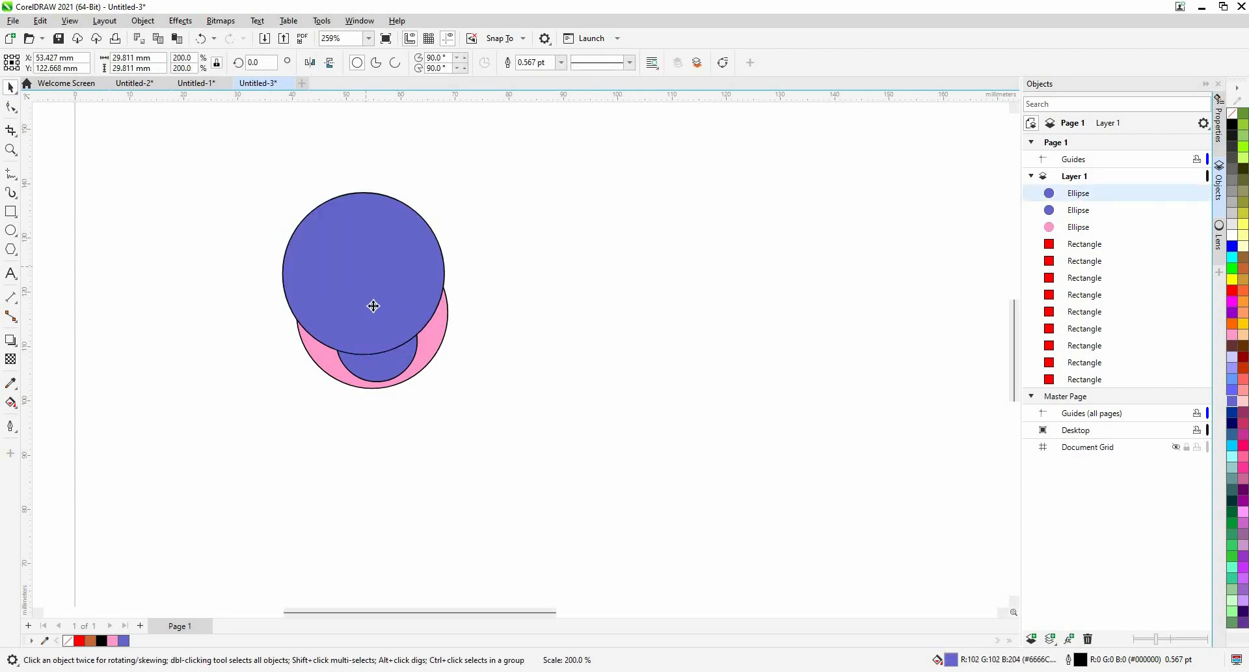
# Place the enlarged circle over the pink one, fill it light cyan and send it to the back of the page.
pyautogui.moveTo(372, 303); pyautogui.dragTo(379, 337)
pyautogui.click(1232, 458)
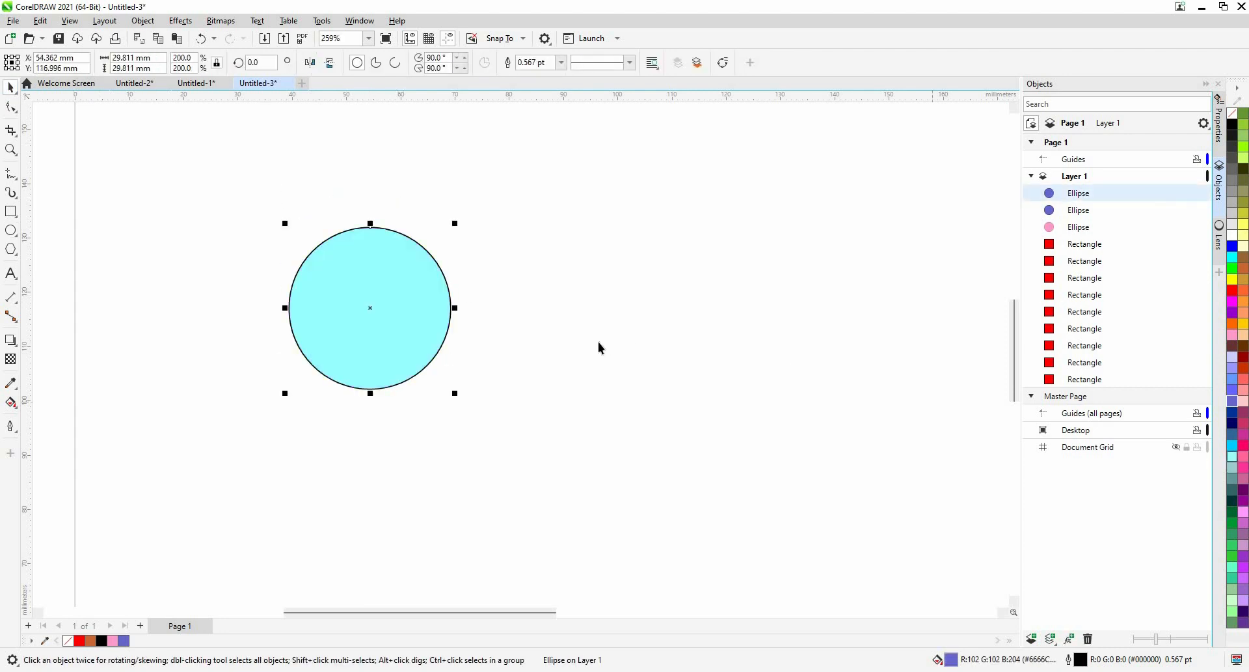
pyautogui.rightClick(526, 521)
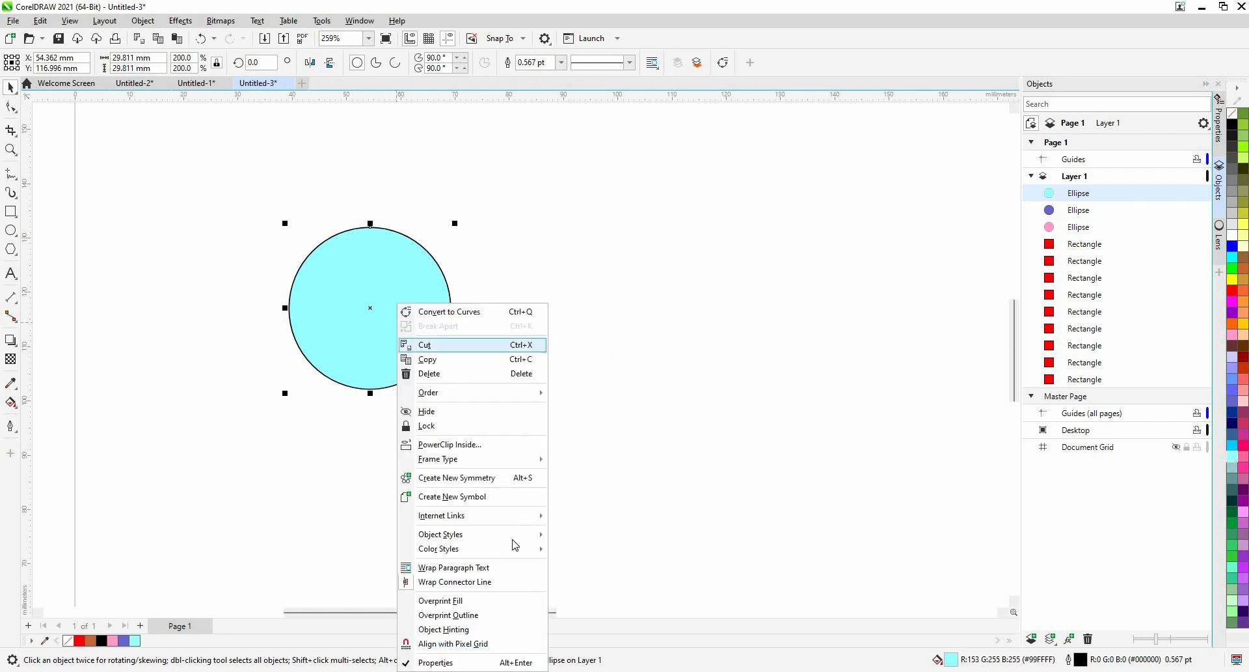
pyautogui.moveTo(517, 537)
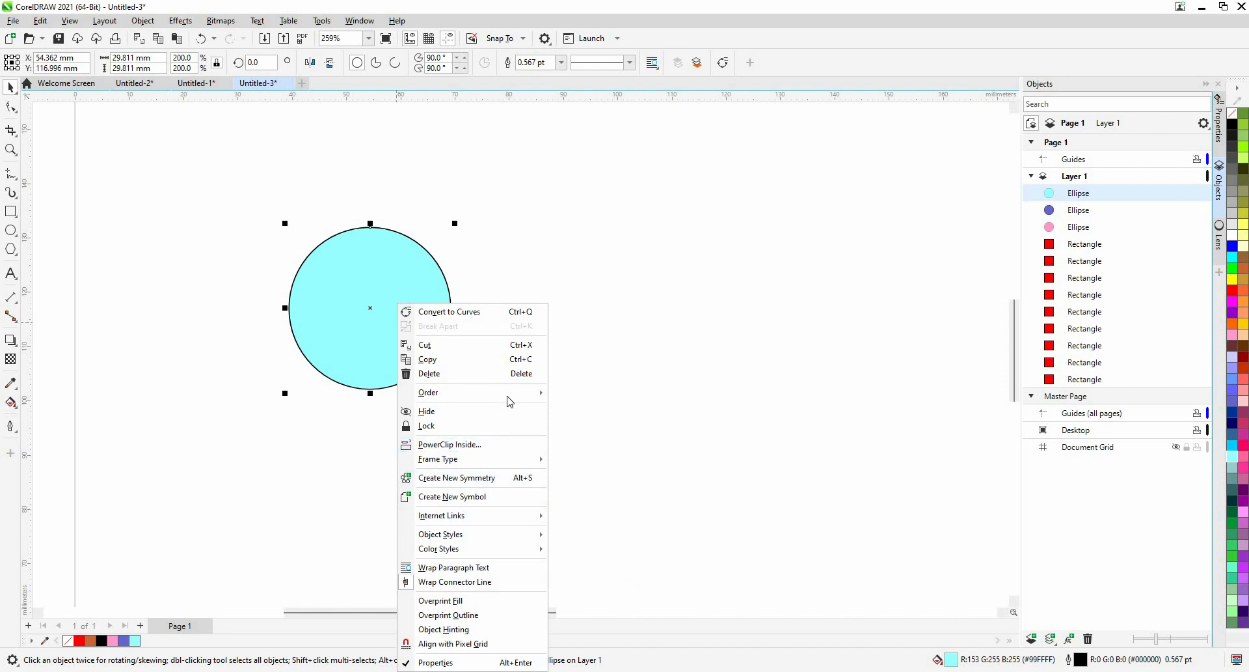
pyautogui.moveTo(511, 396)
pyautogui.click(596, 408)
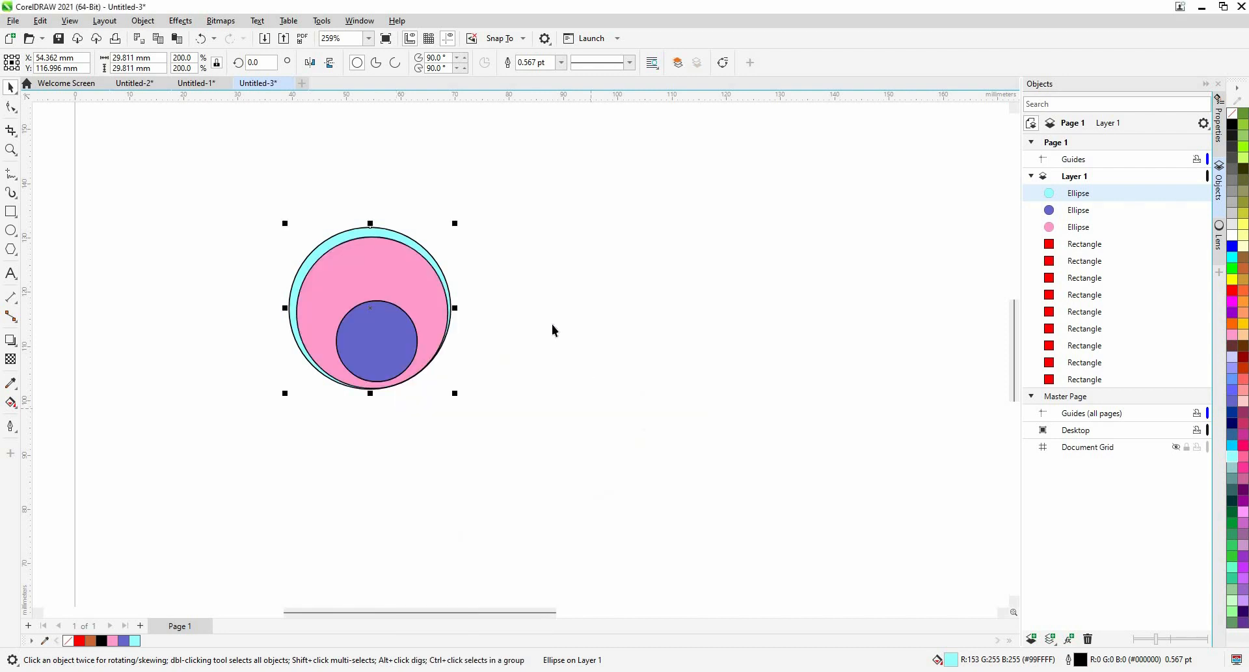
pyautogui.click(551, 324)
# Enlarge the cyan circle to about 43 mm wide and recentre it around the pink circle.
pyautogui.click(371, 231)
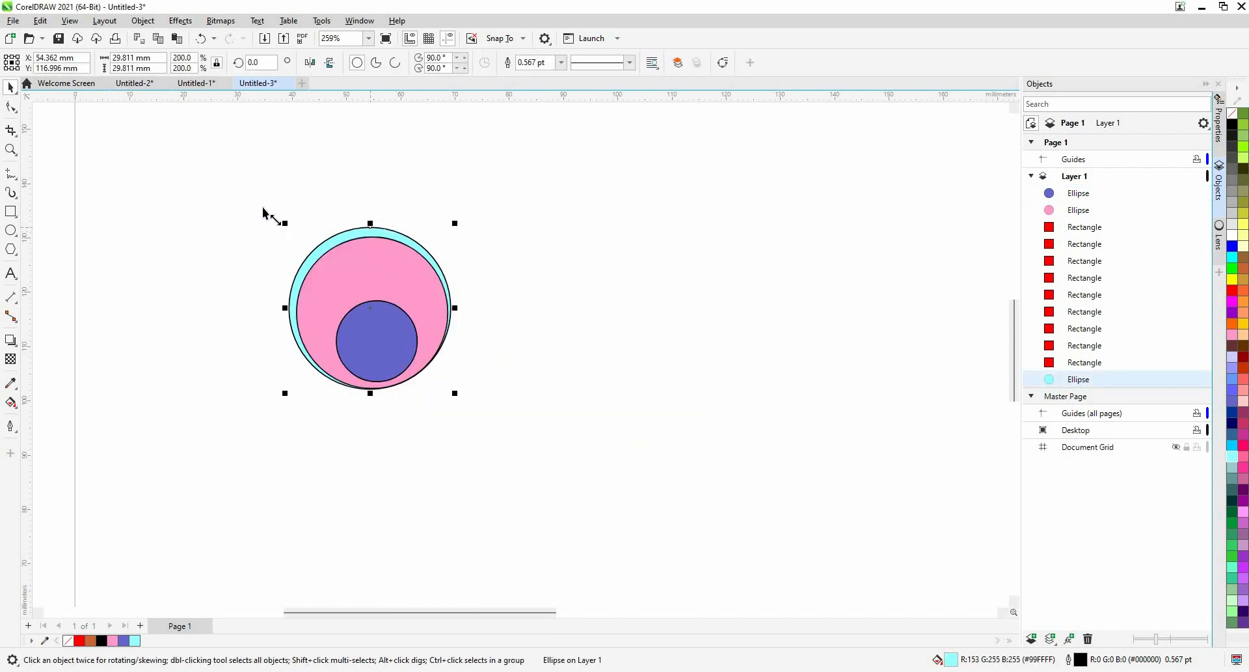
pyautogui.moveTo(285, 223)
pyautogui.mouseDown()
pyautogui.moveTo(353, 211)
pyautogui.moveTo(279, 214)
pyautogui.mouseUp()
pyautogui.moveTo(285, 224); pyautogui.dragTo(237, 225)
pyautogui.scroll(-1, 337, 293)
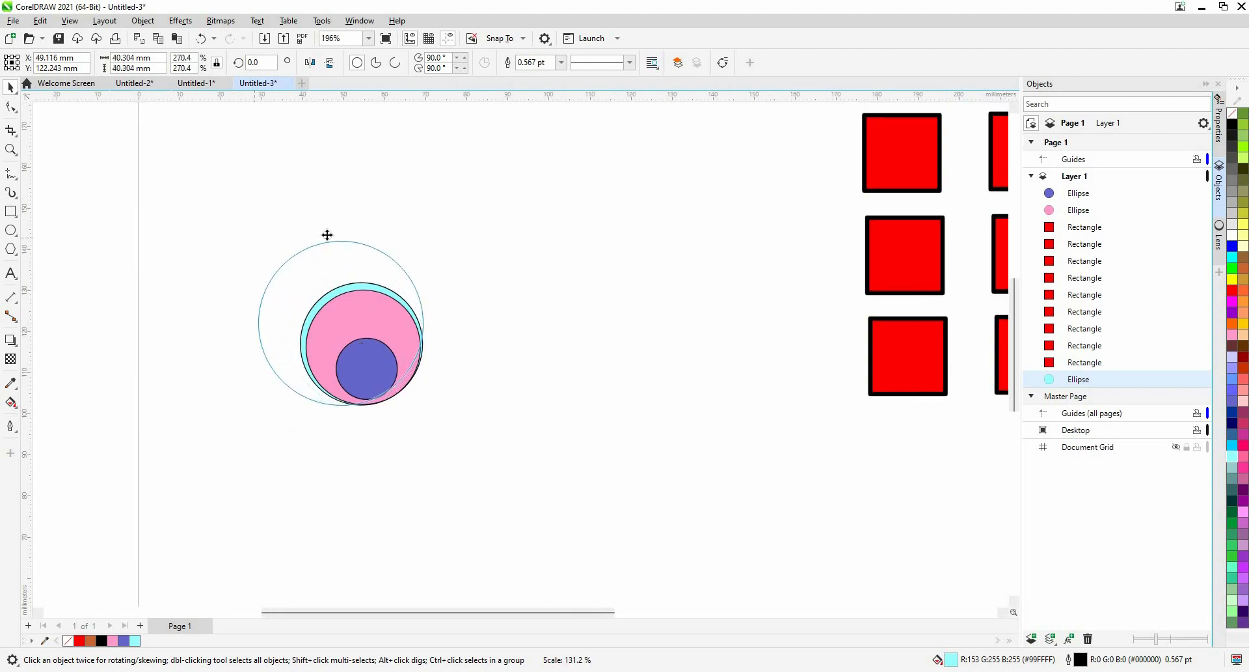
pyautogui.moveTo(346, 263); pyautogui.dragTo(368, 311)
# Duplicate the cyan circle as a 38 mm wide ring inside it and fill the copy dark plum.
pyautogui.hotkey('ctrl', 'd')
pyautogui.moveTo(266, 247); pyautogui.dragTo(305, 283)
pyautogui.moveTo(405, 297); pyautogui.dragTo(398, 293)
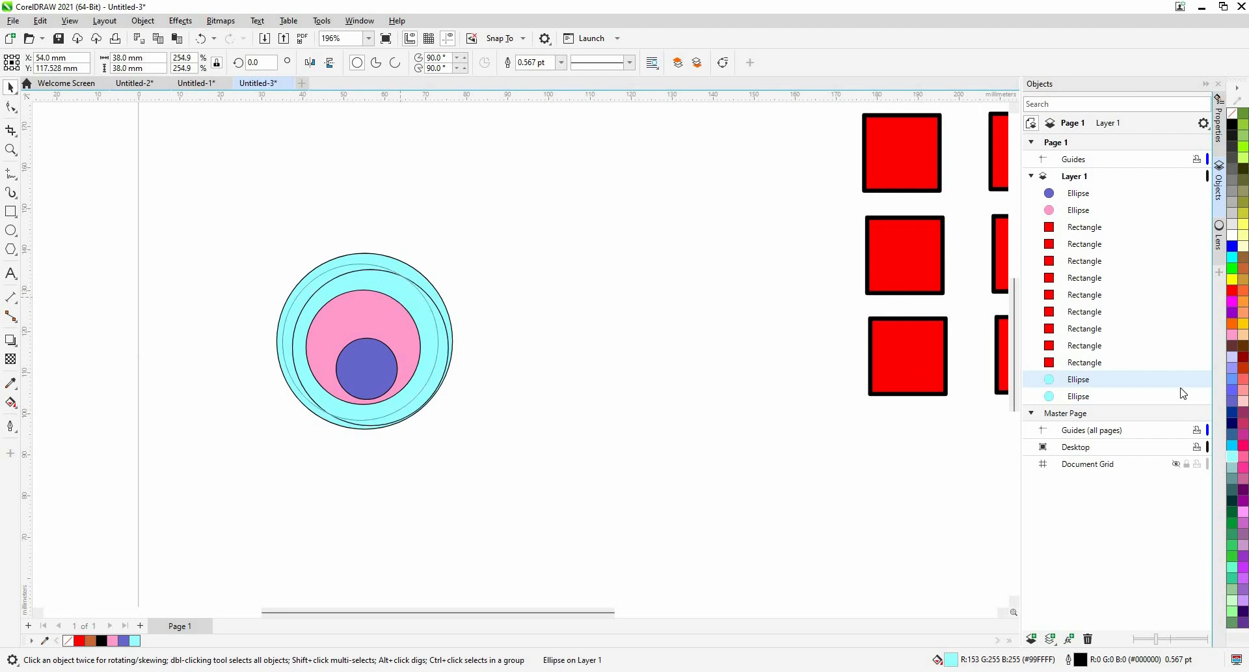
pyautogui.click(456, 287)
# Duplicate the cyan circle, enlarging the copy to about 52 mm wide and filling it hot pink.
pyautogui.click(439, 294)
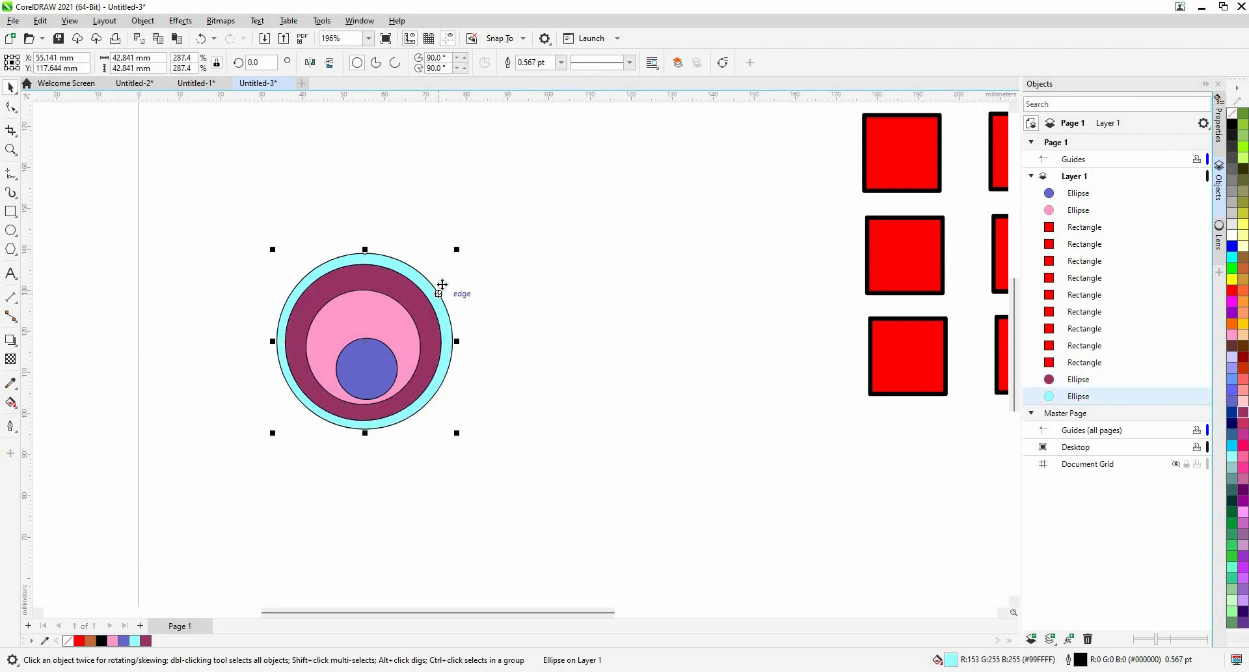
pyautogui.hotkey('ctrl', 'd')
pyautogui.moveTo(441, 282); pyautogui.dragTo(412, 313)
pyautogui.moveTo(264, 262); pyautogui.dragTo(226, 223)
pyautogui.moveTo(1223, 445); pyautogui.dragTo(321, 259)
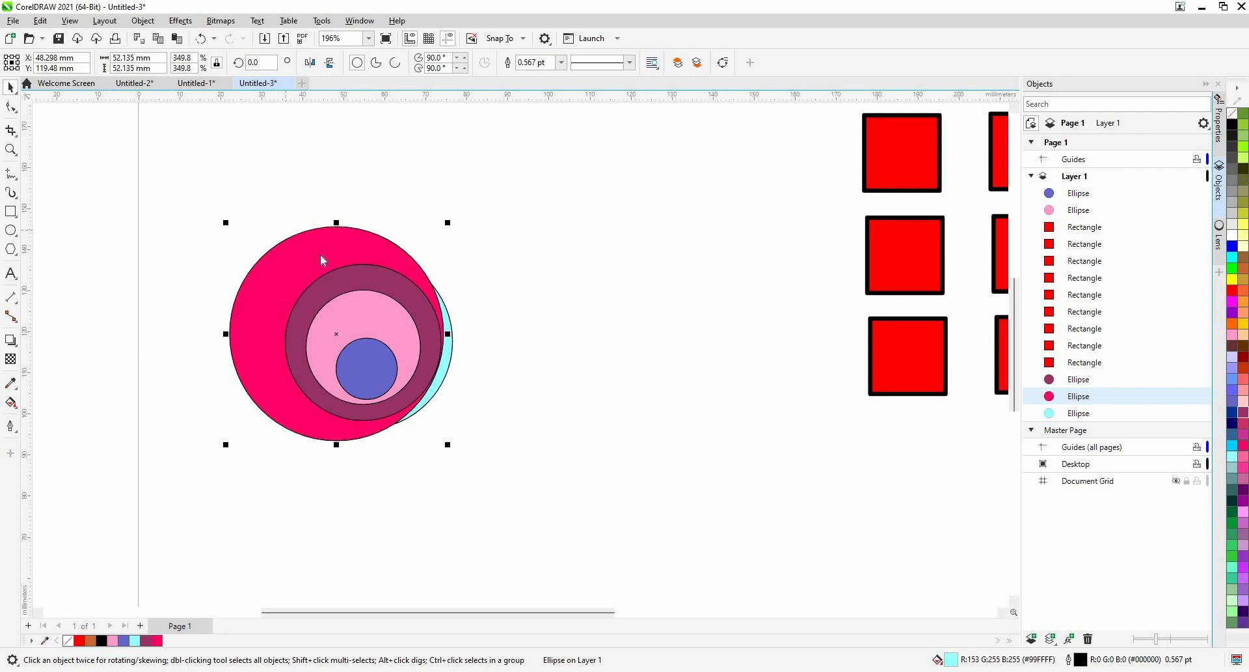
# Send the hot pink circle to the back of the page and centre it around the other circles.
pyautogui.rightClick(321, 256)
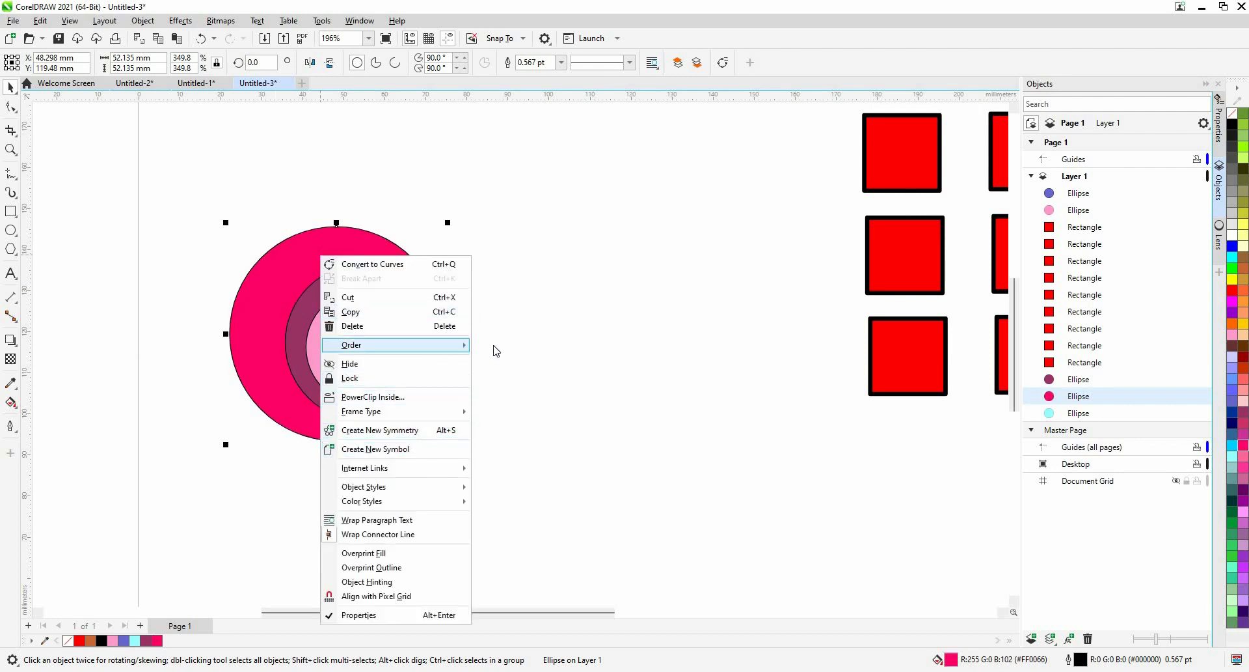
pyautogui.moveTo(495, 348)
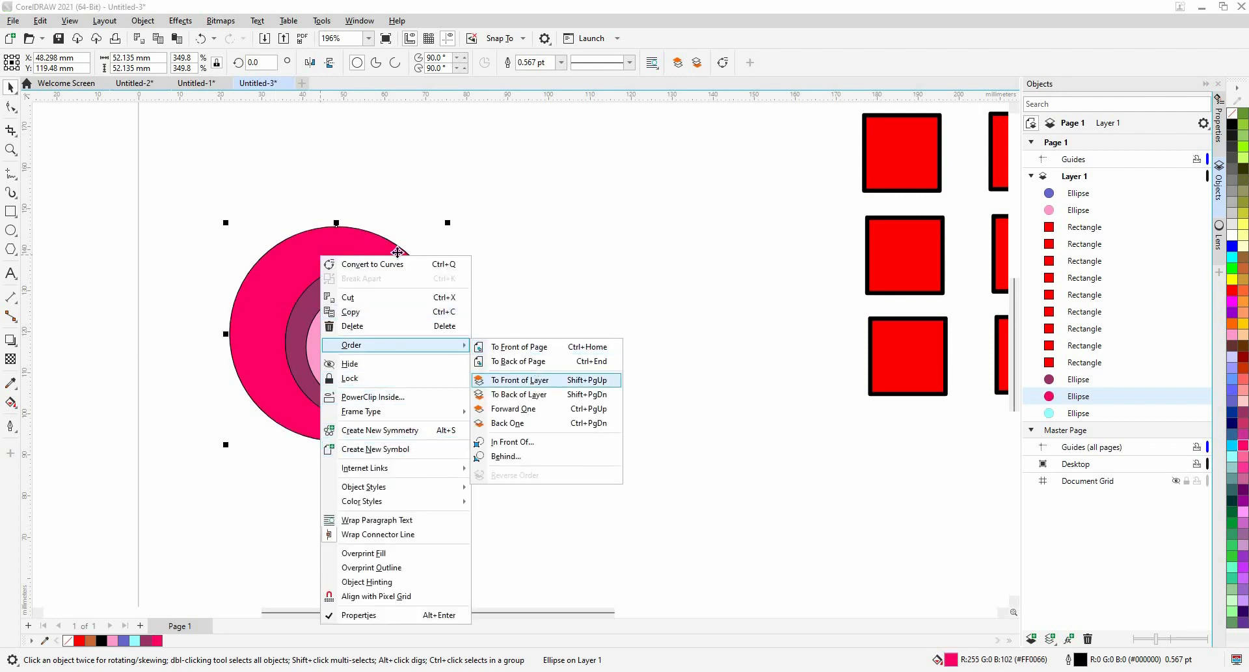
pyautogui.click(528, 361)
pyautogui.moveTo(326, 245); pyautogui.dragTo(350, 252)
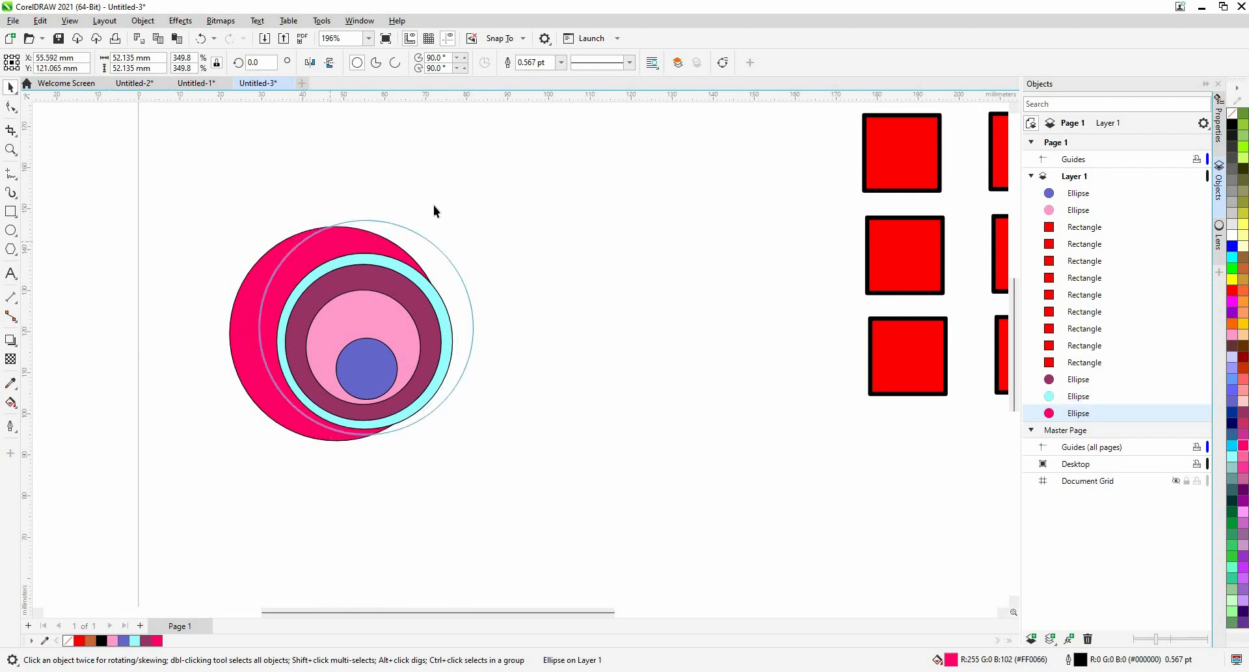
pyautogui.moveTo(256, 206); pyautogui.dragTo(578, 533)
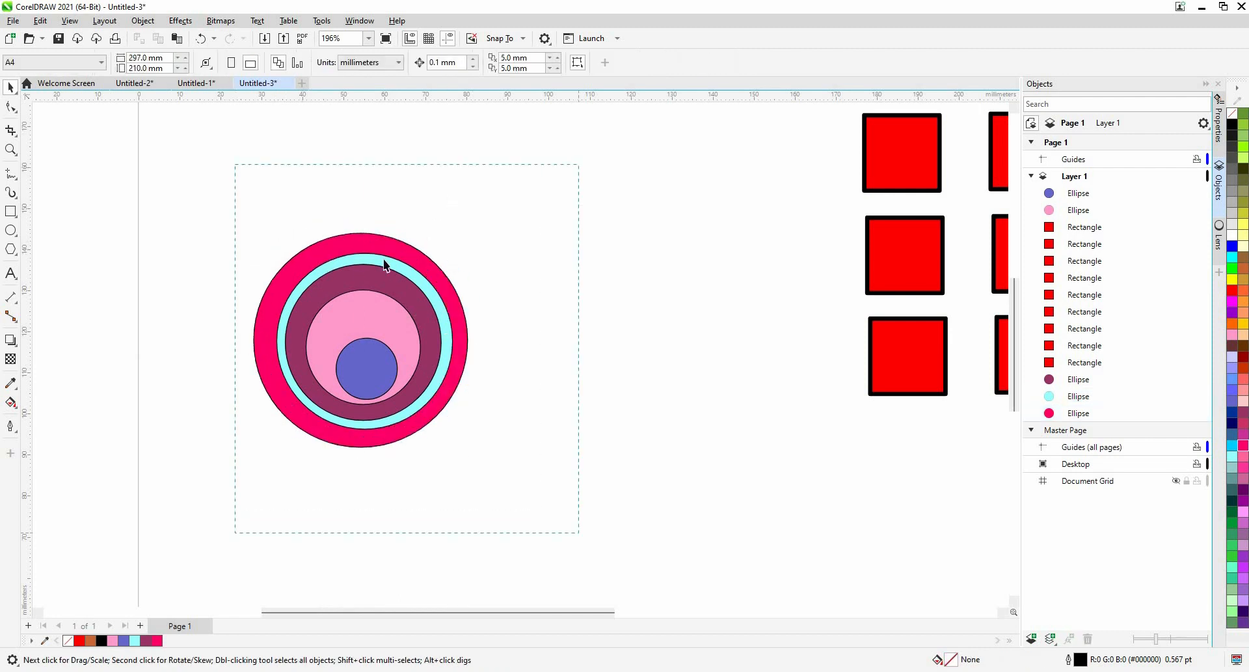
pyautogui.press('Escape')
# Duplicate the hot pink circle, enlarging the copy to about 61 mm wide and filling it dark teal.
pyautogui.click(379, 241)
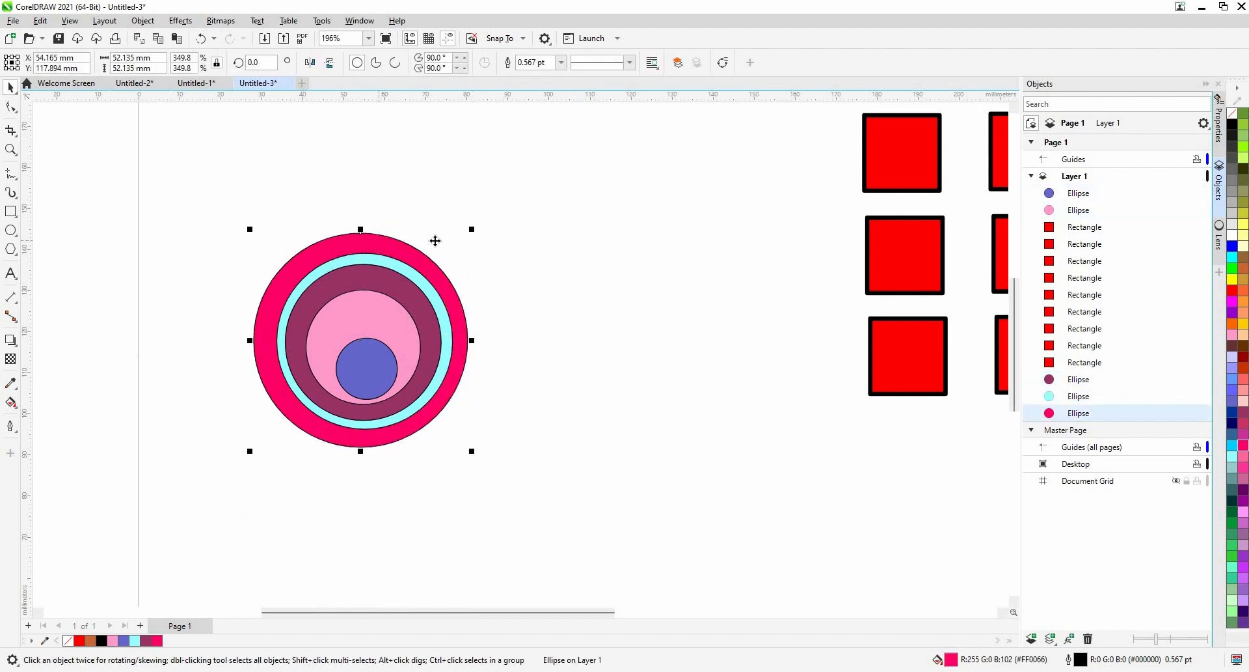
pyautogui.hotkey('ctrl', 'd')
pyautogui.moveTo(323, 236); pyautogui.dragTo(212, 200)
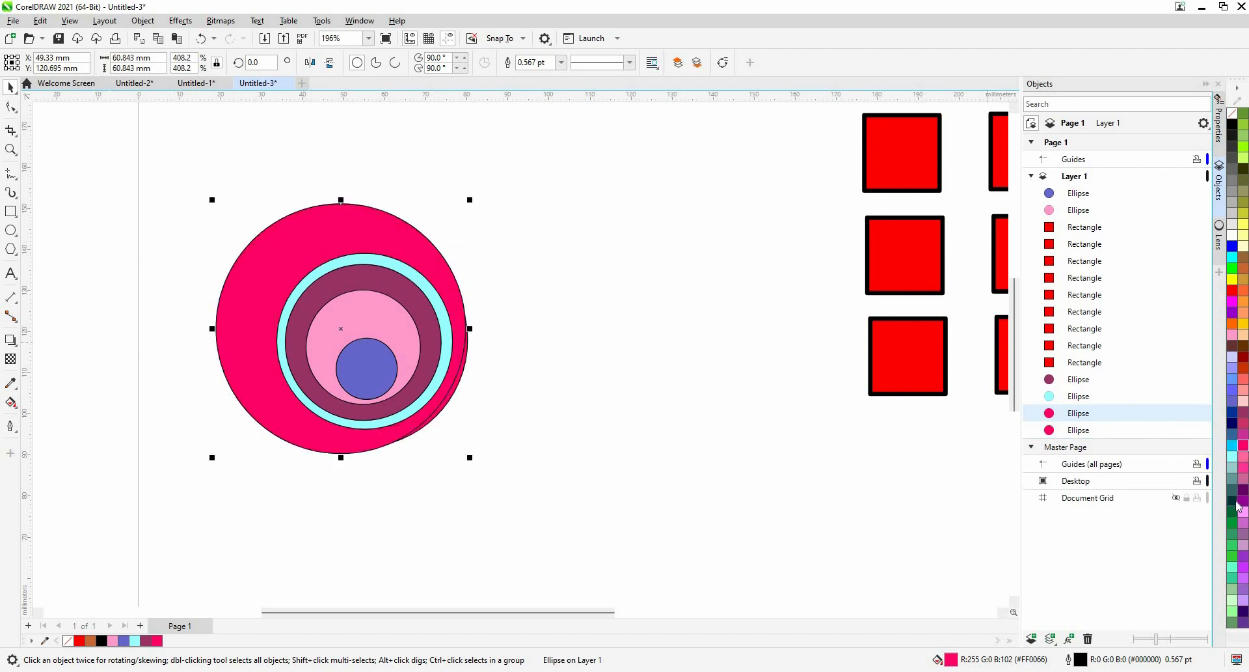
pyautogui.moveTo(1232, 499); pyautogui.dragTo(337, 223)
# Send the dark teal circle to the back of the page and centre it around the hot pink circle.
pyautogui.rightClick(337, 223)
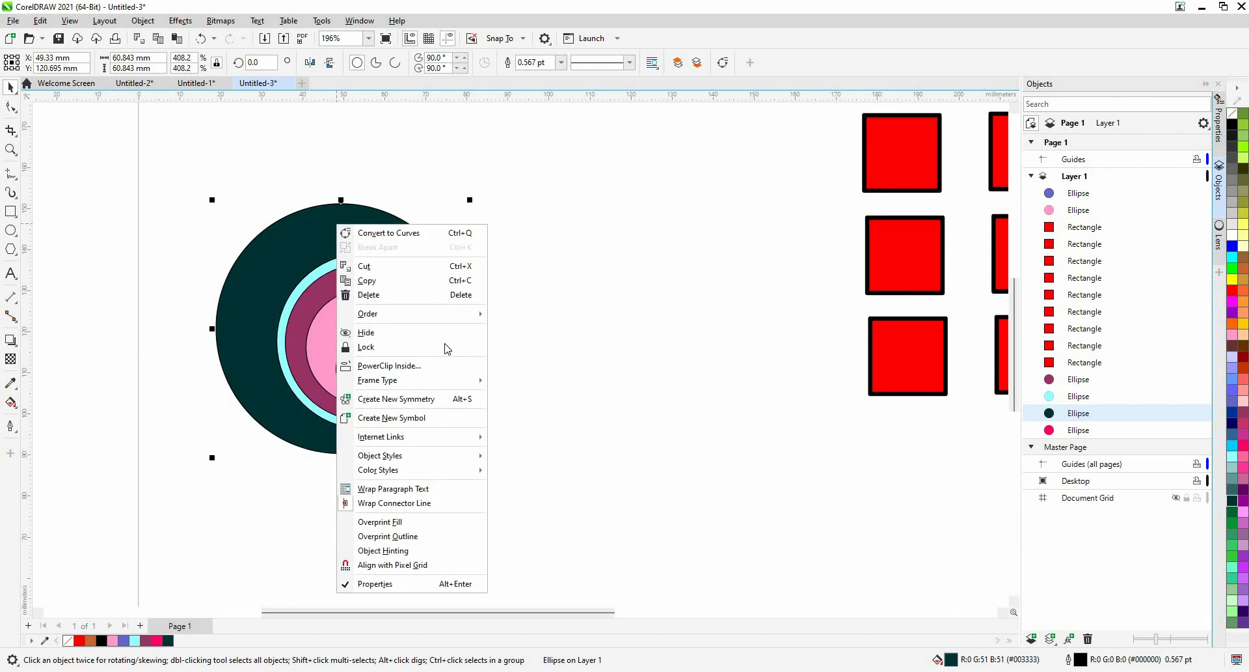
pyautogui.moveTo(457, 313)
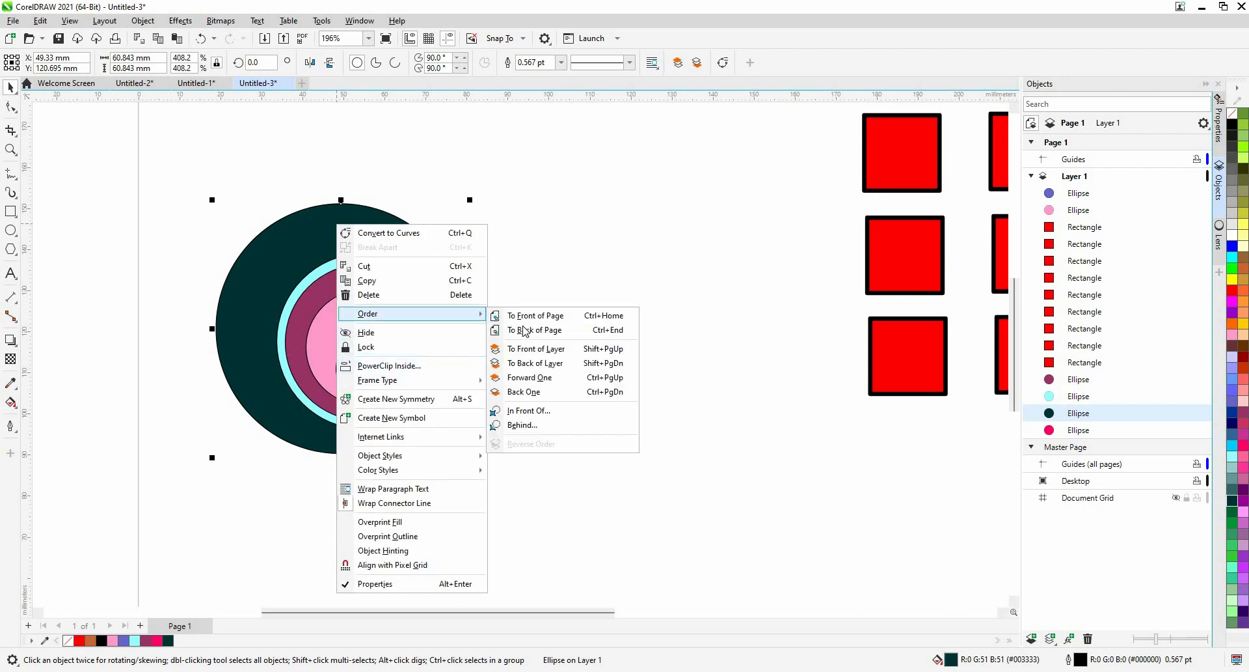
pyautogui.click(535, 330)
pyautogui.click(540, 319)
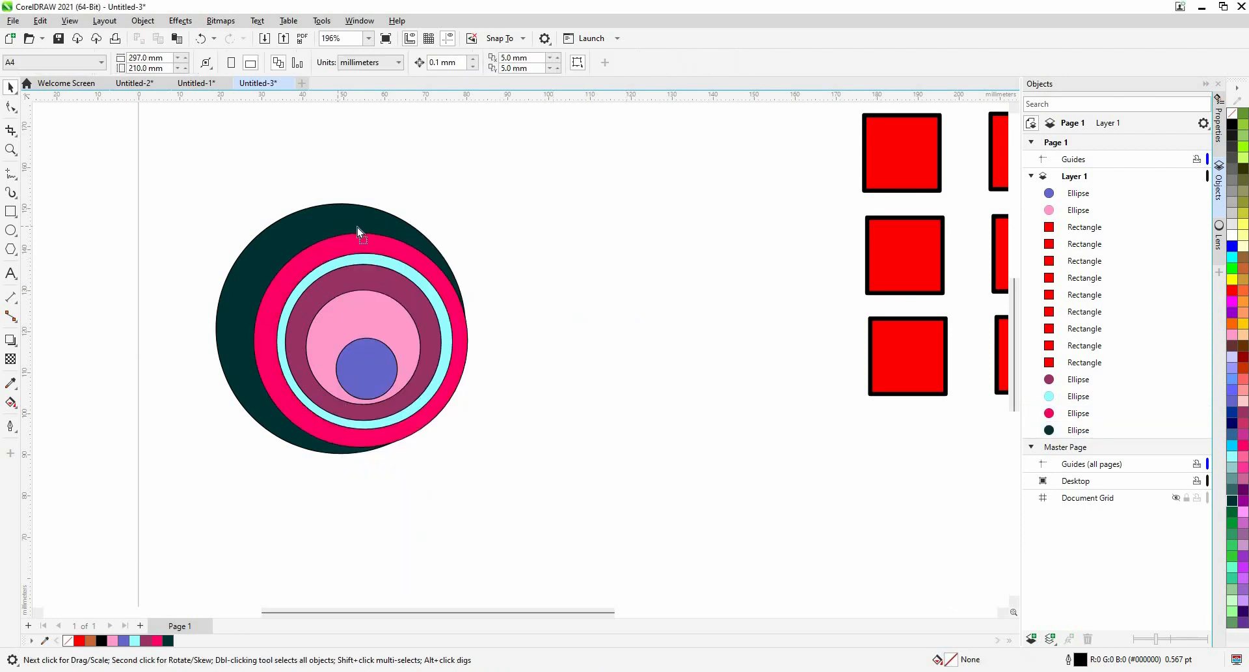
pyautogui.moveTo(357, 226); pyautogui.dragTo(377, 230)
pyautogui.click(551, 455)
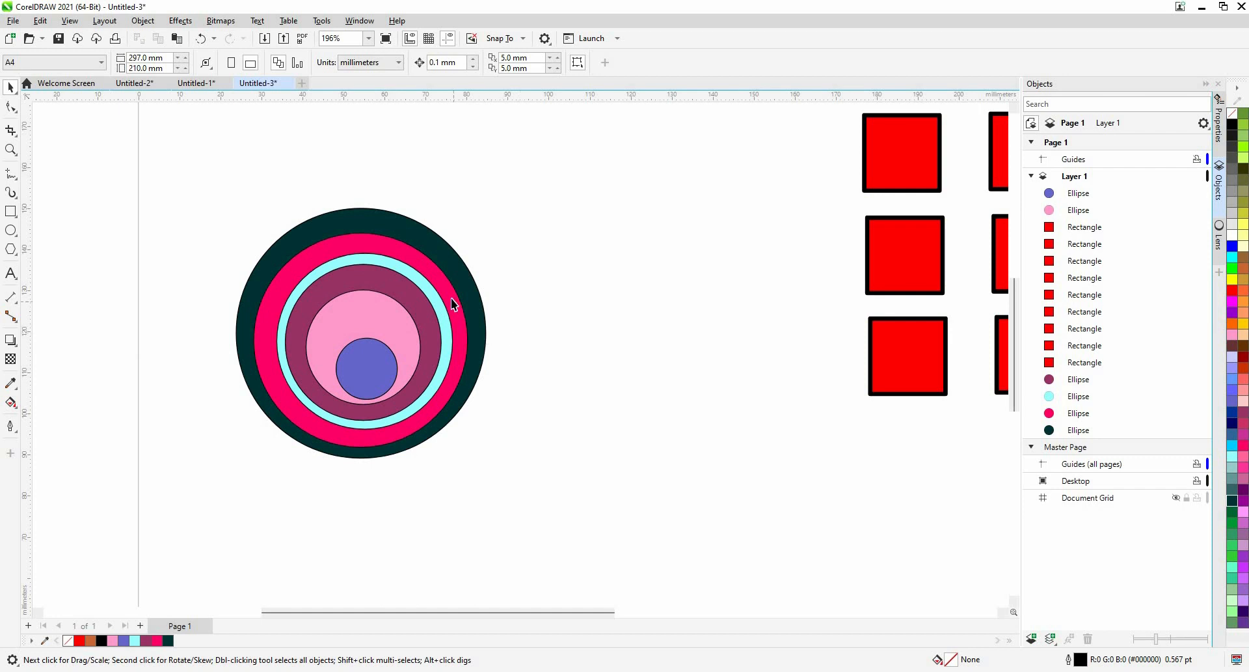
# Select all six nested circles together, leaving the red squares out of the selection.
pyautogui.click(352, 355)
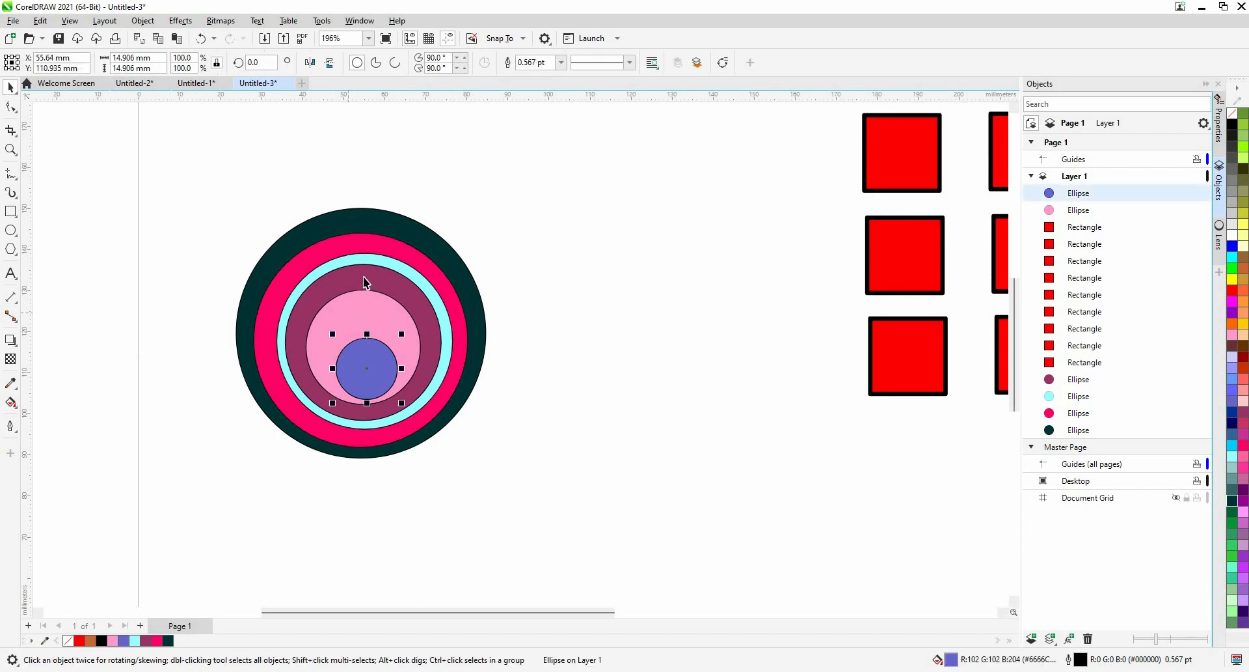
pyautogui.keyDown('shift'); pyautogui.click(364, 295); pyautogui.keyUp('shift')
pyautogui.keyDown('shift'); pyautogui.click(363, 270); pyautogui.keyUp('shift')
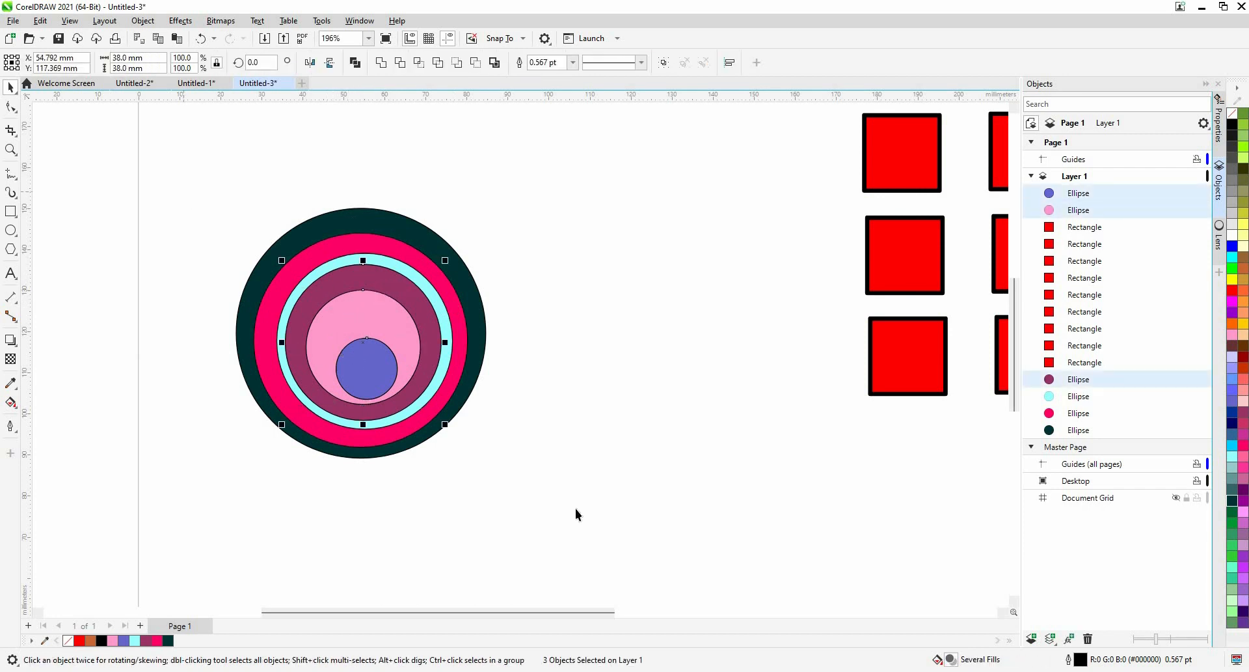
pyautogui.moveTo(198, 158); pyautogui.dragTo(576, 509)
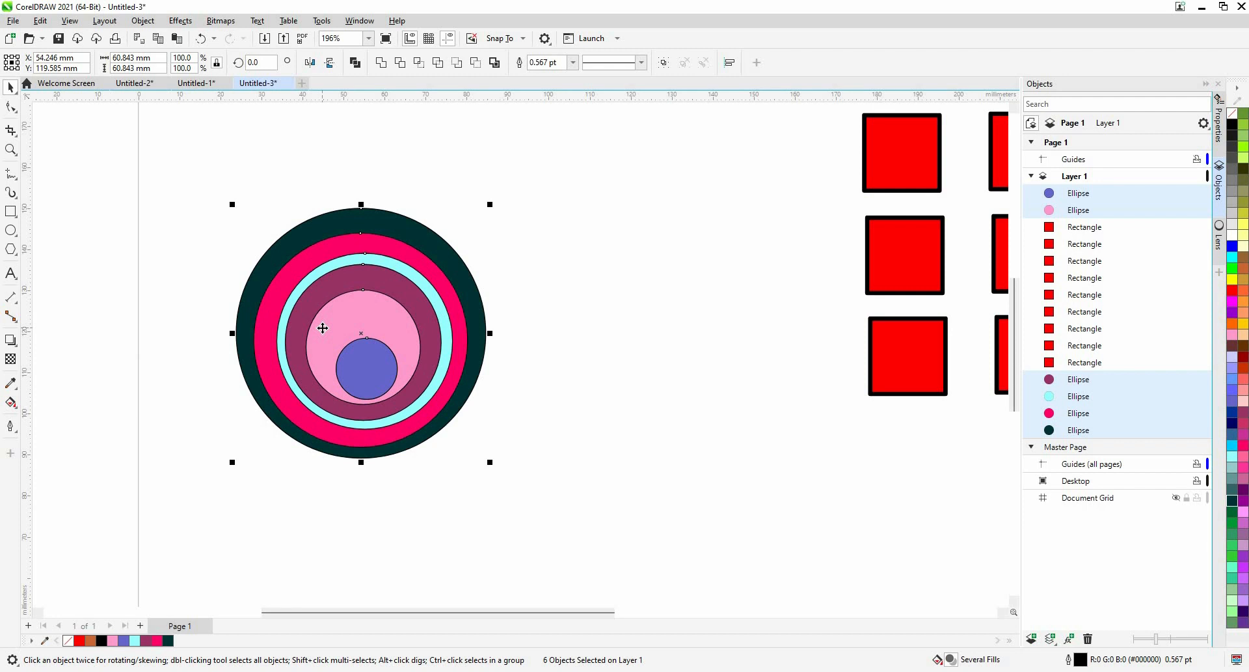
pyautogui.click(322, 328)
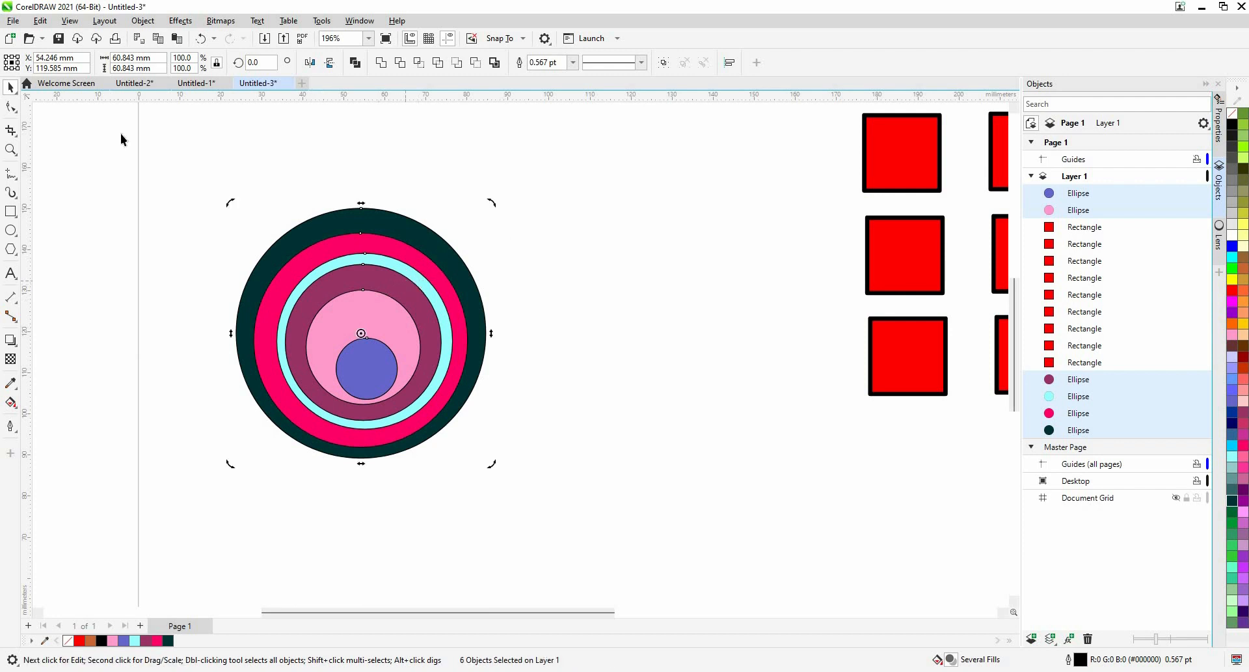
pyautogui.moveTo(175, 132); pyautogui.dragTo(564, 549)
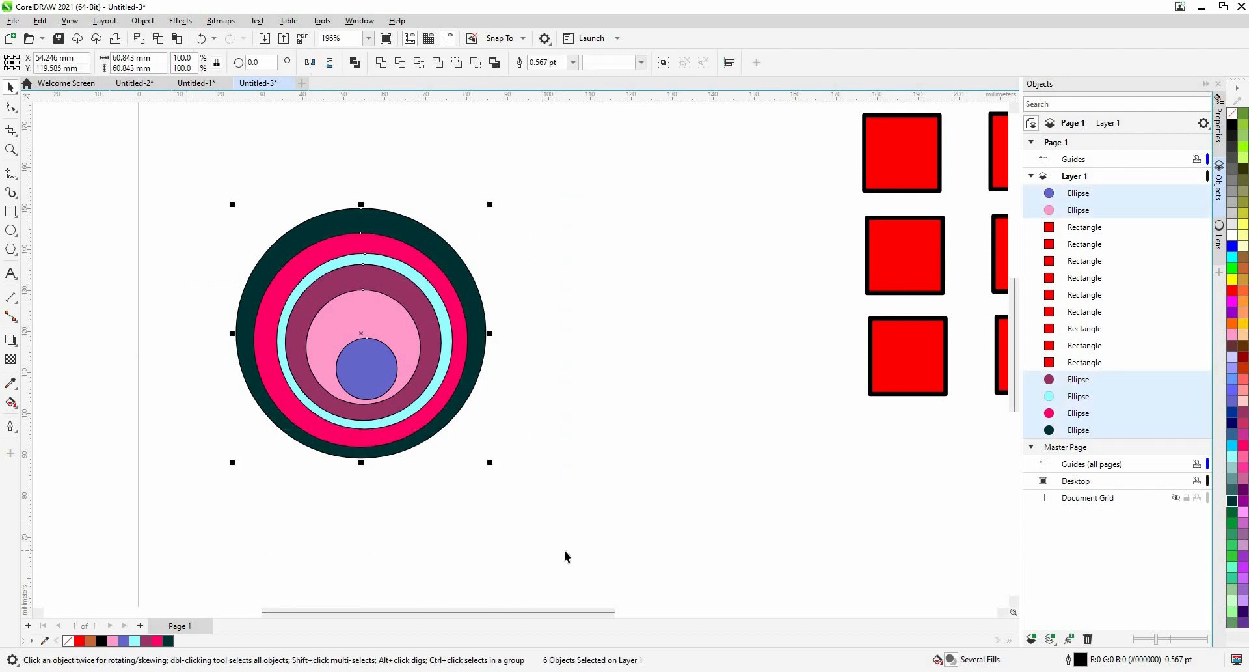
# Try aligning the six selected circles by their top, bottom, left and right edges in turn.
pyautogui.press('t')
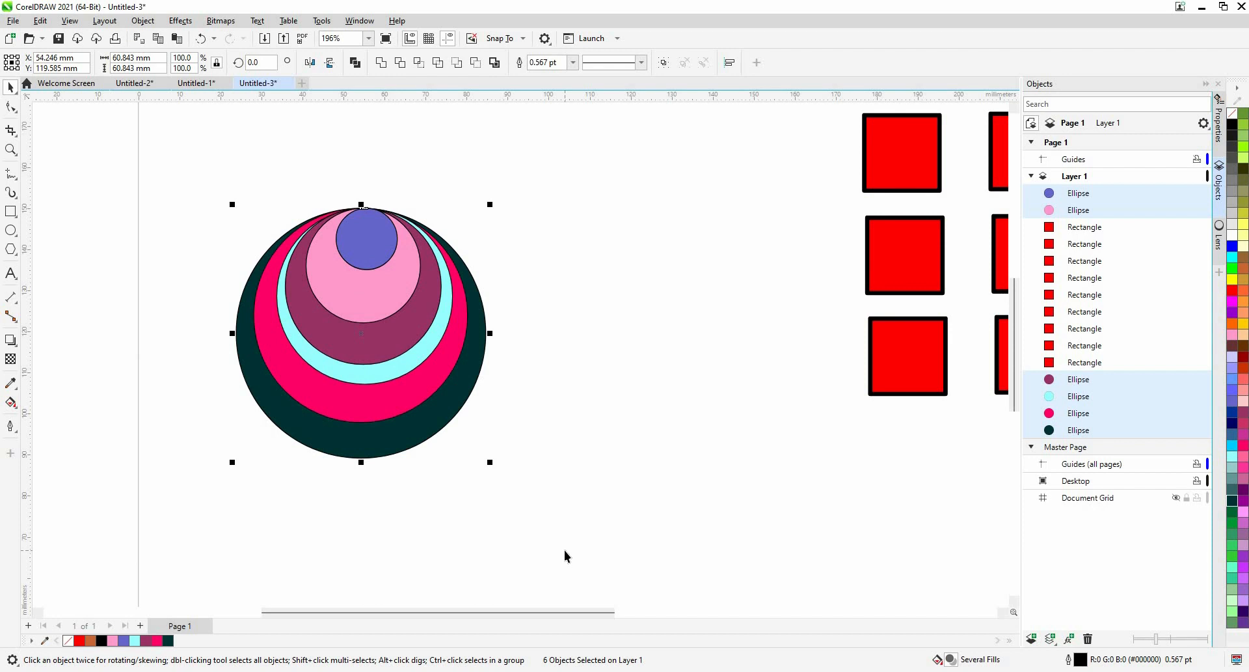
pyautogui.press('b')
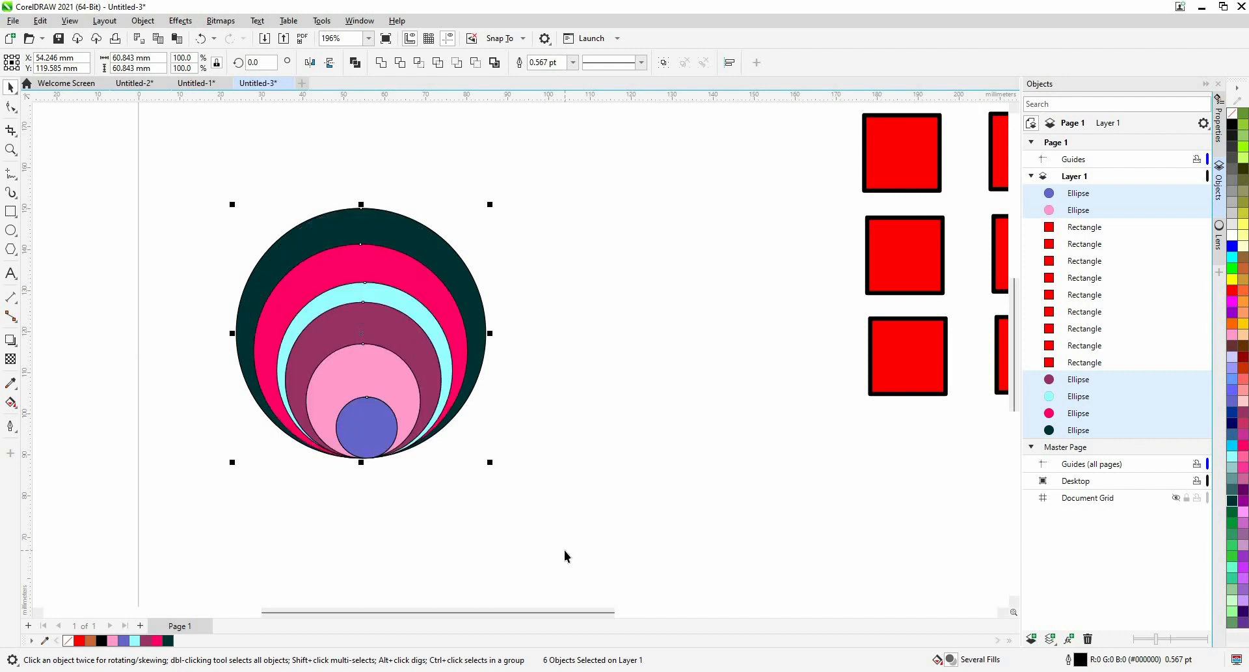
pyautogui.press('l')
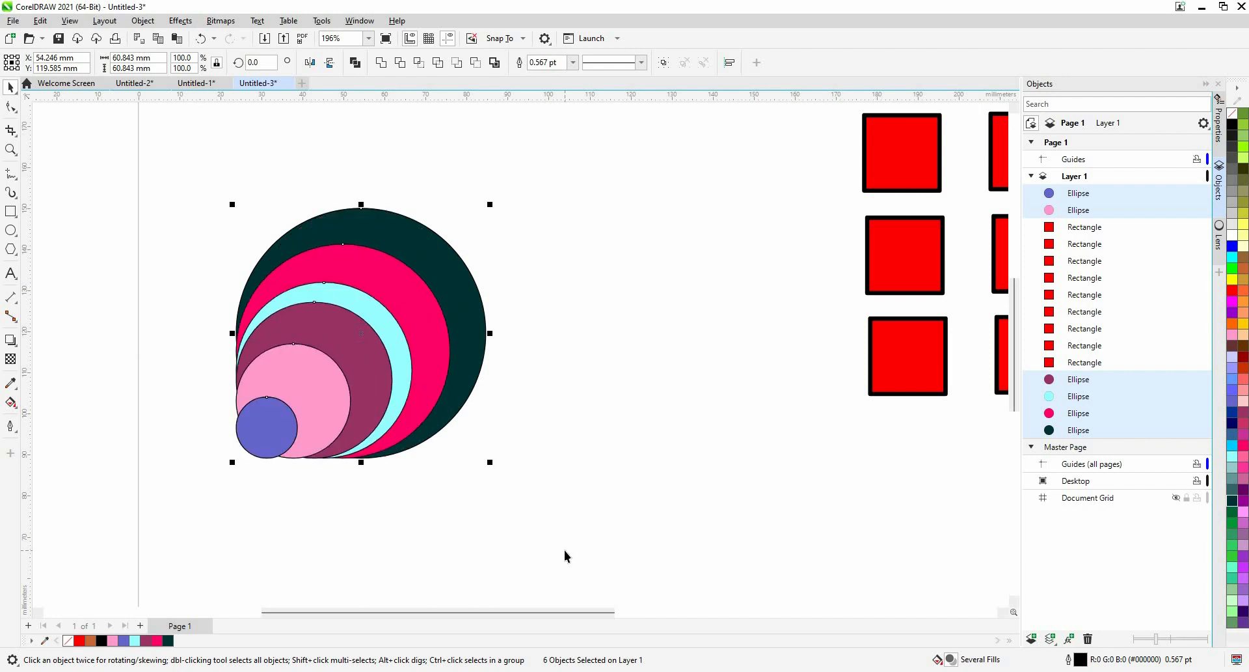
pyautogui.press('r')
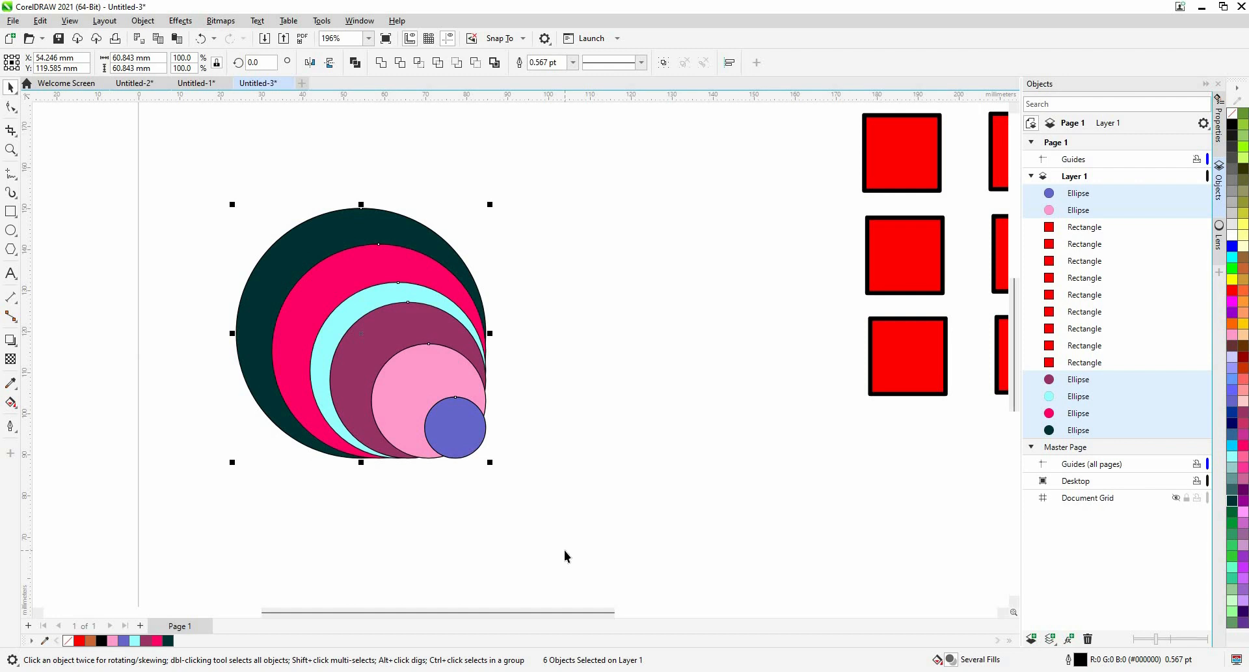
# Centre all six selected circles on one another both horizontally and vertically.
pyautogui.press('c')
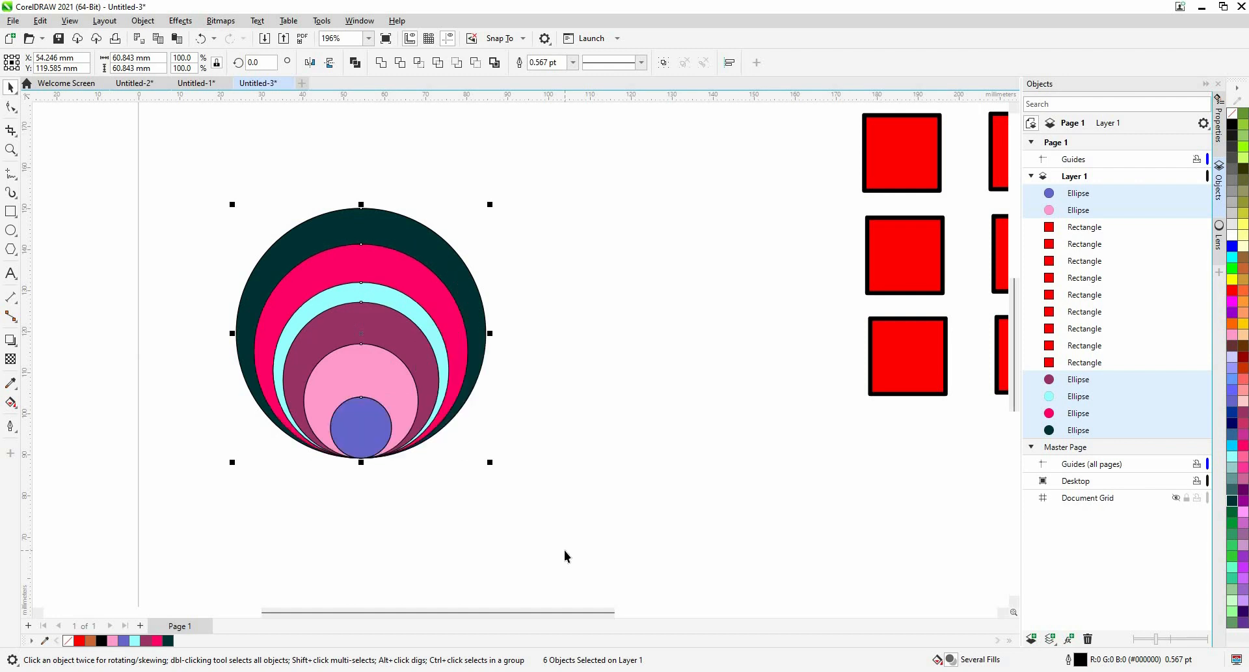
pyautogui.press('e')
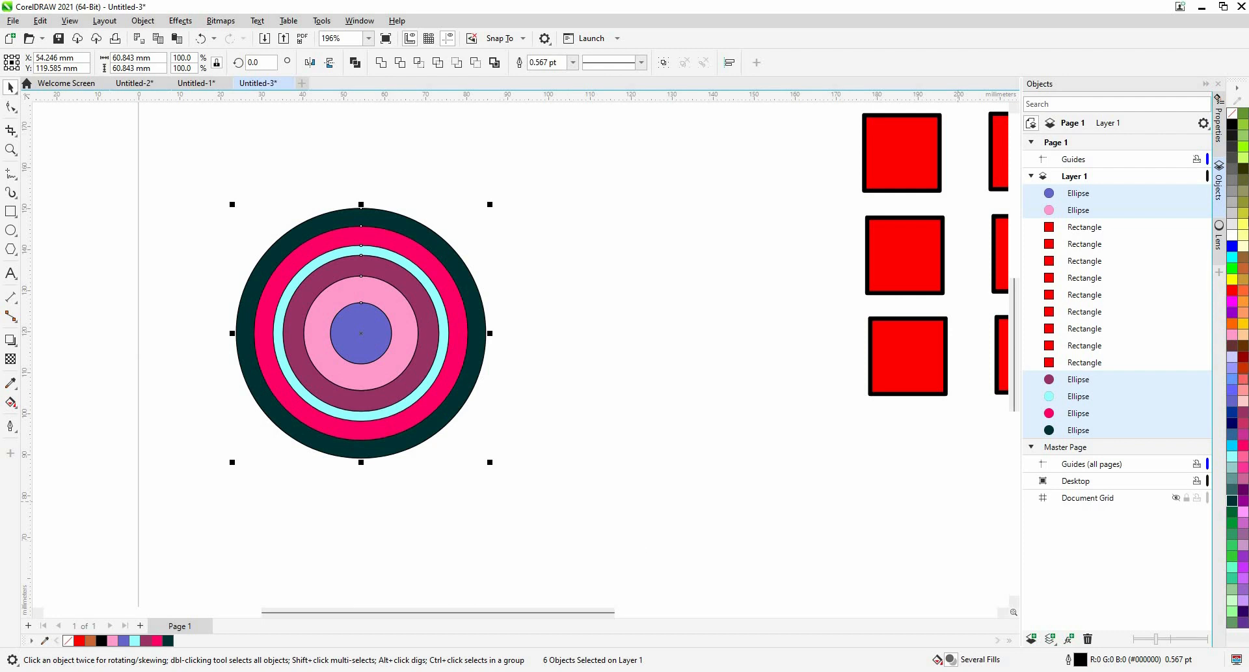
pyautogui.click(1222, 185)
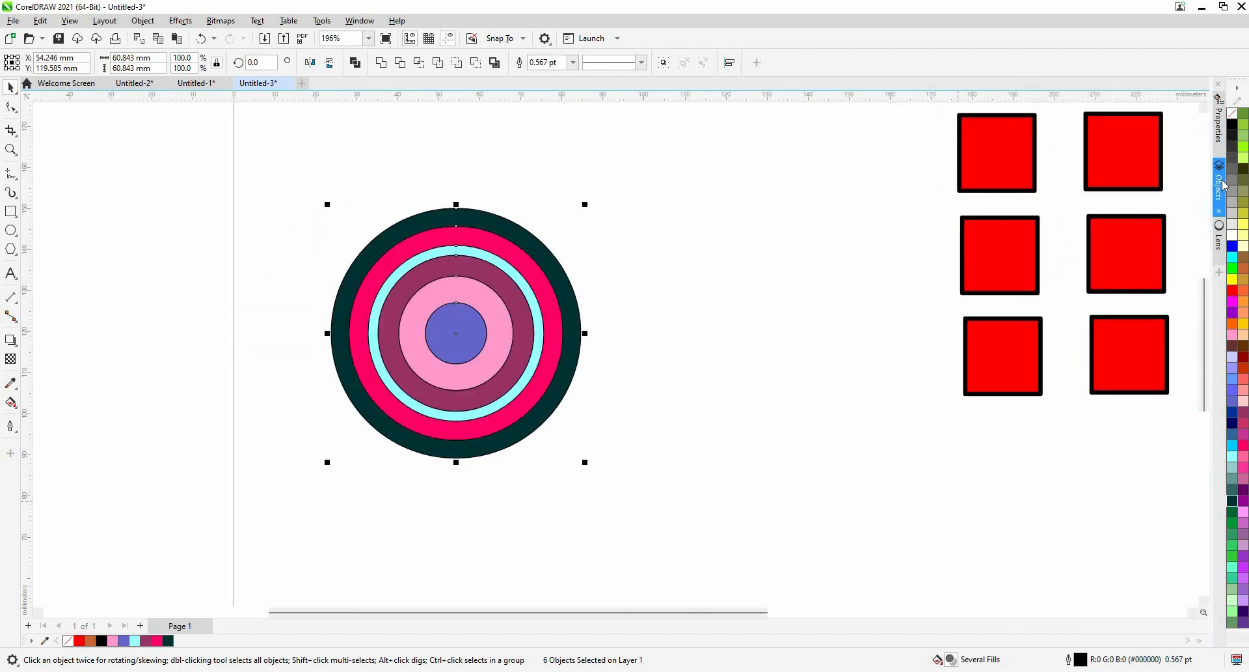
pyautogui.click(1222, 185)
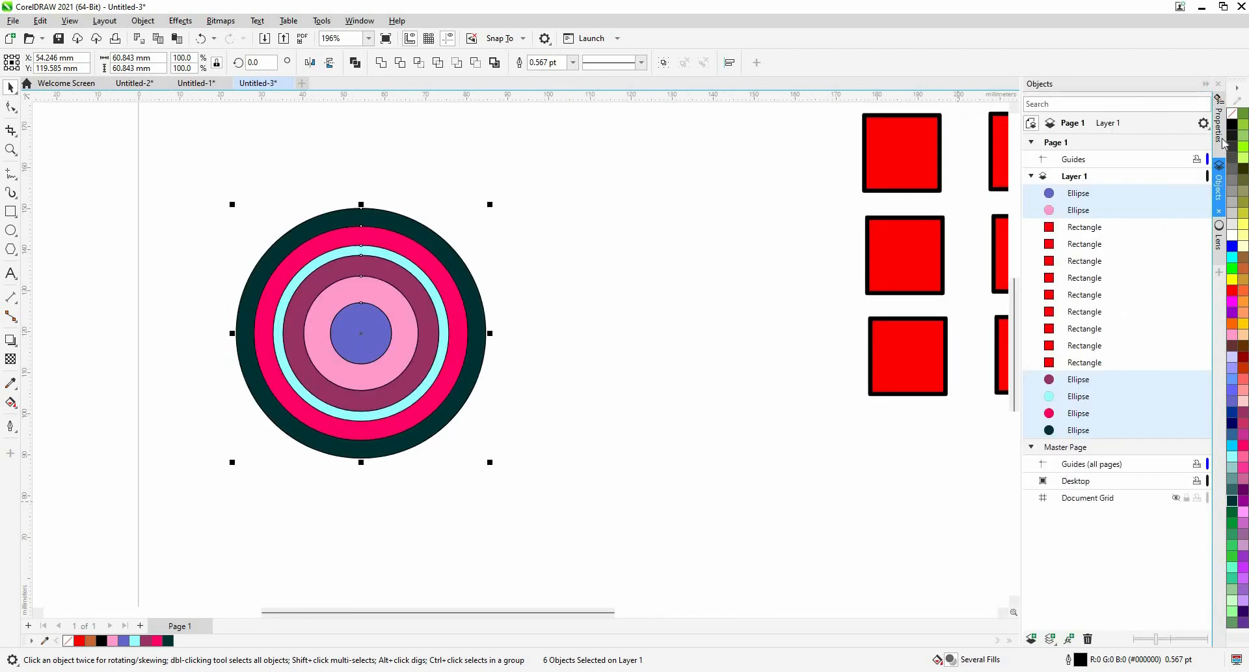
pyautogui.click(1224, 141)
pyautogui.click(1222, 176)
# Change the outermost circle's fill from the colour palette to dark green (#006633).
pyautogui.click(591, 240)
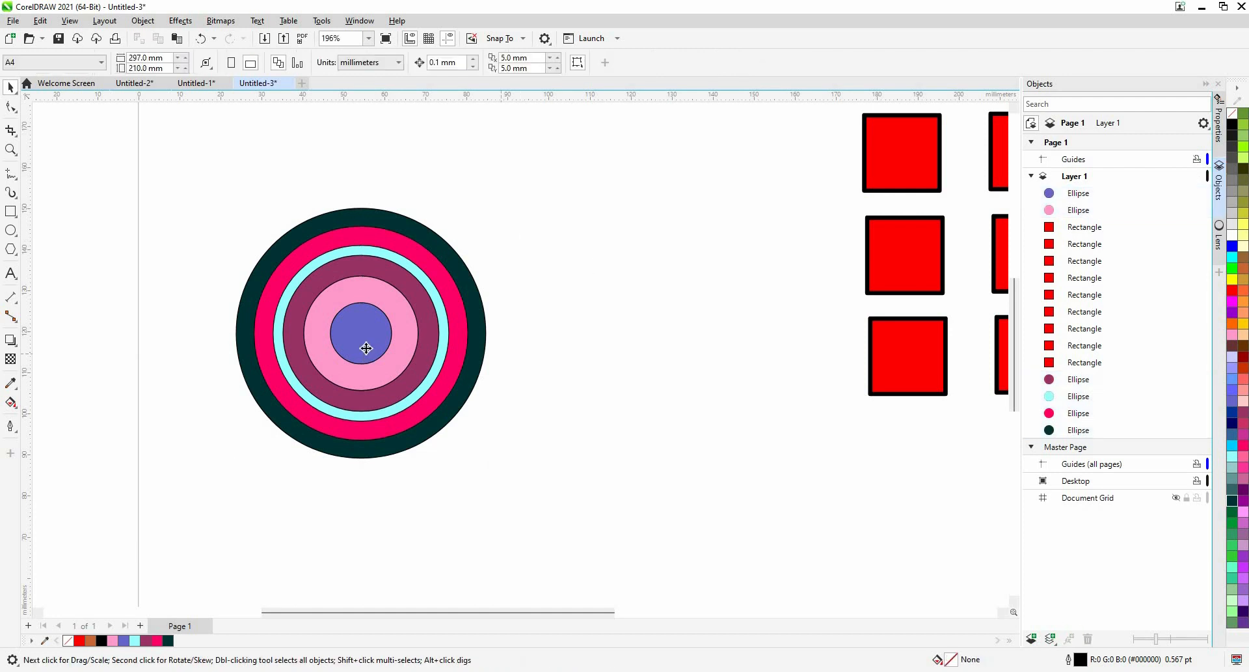
pyautogui.click(366, 332)
pyautogui.click(434, 237)
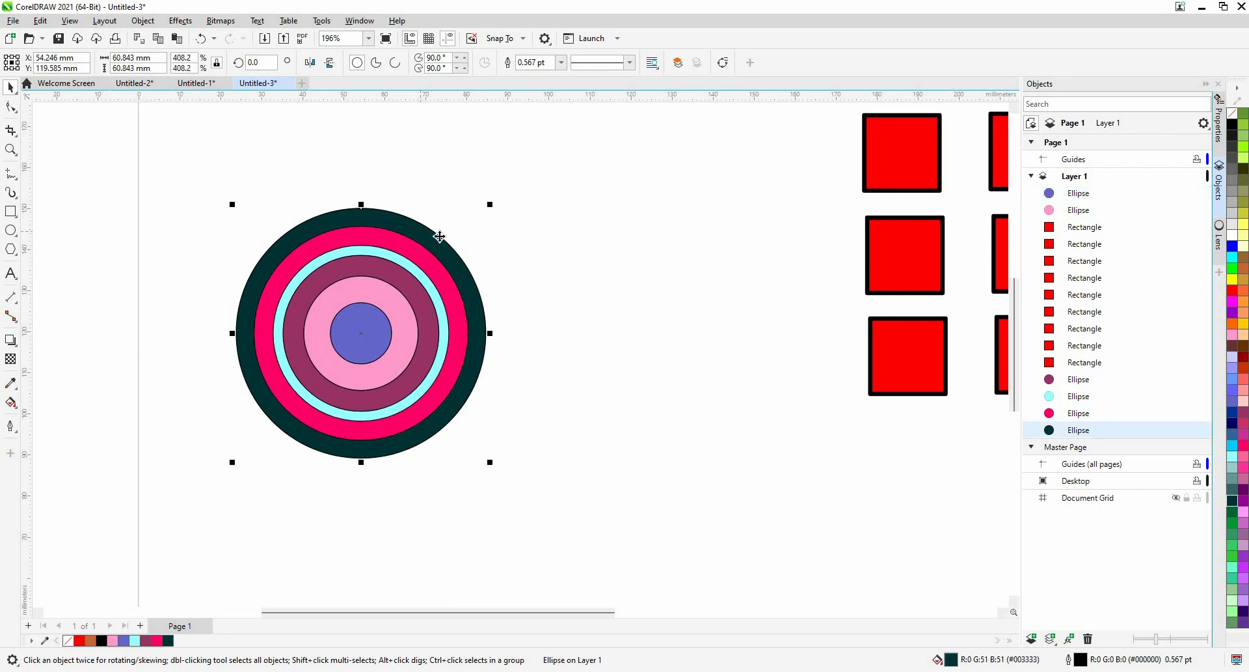
pyautogui.click(1232, 514)
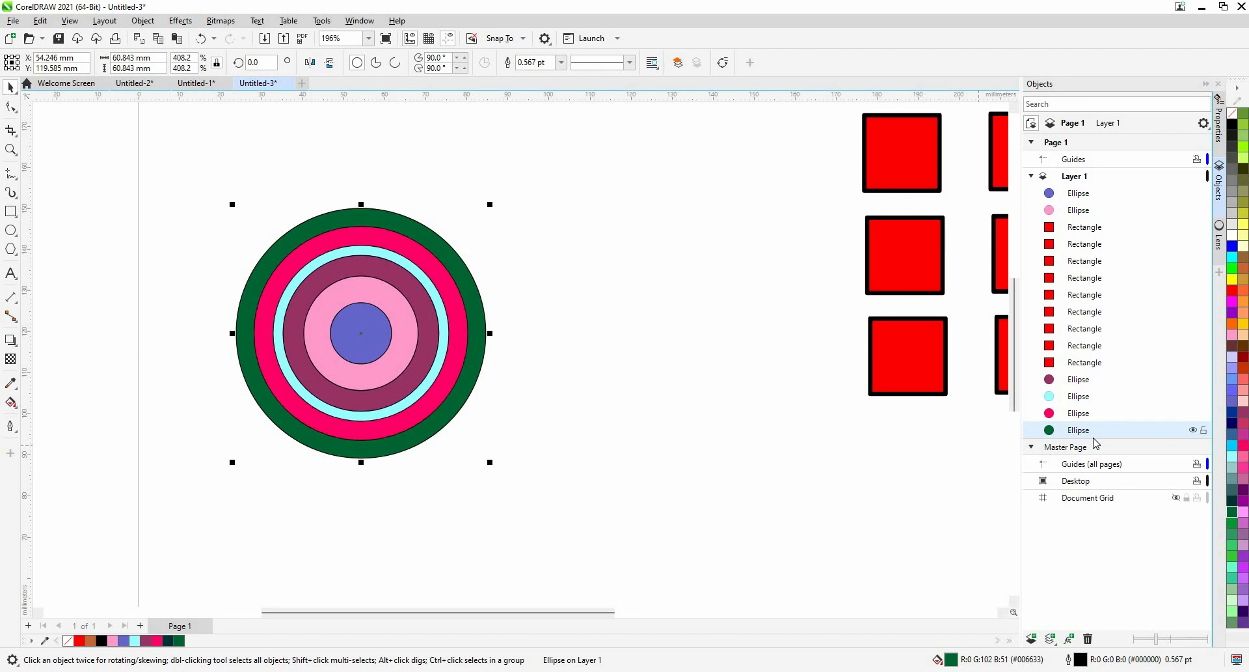
# Move the outermost green circle to the top of Layer 1's object stack and return it to the back of the layer.
pyautogui.moveTo(1100, 431); pyautogui.dragTo(1089, 194)
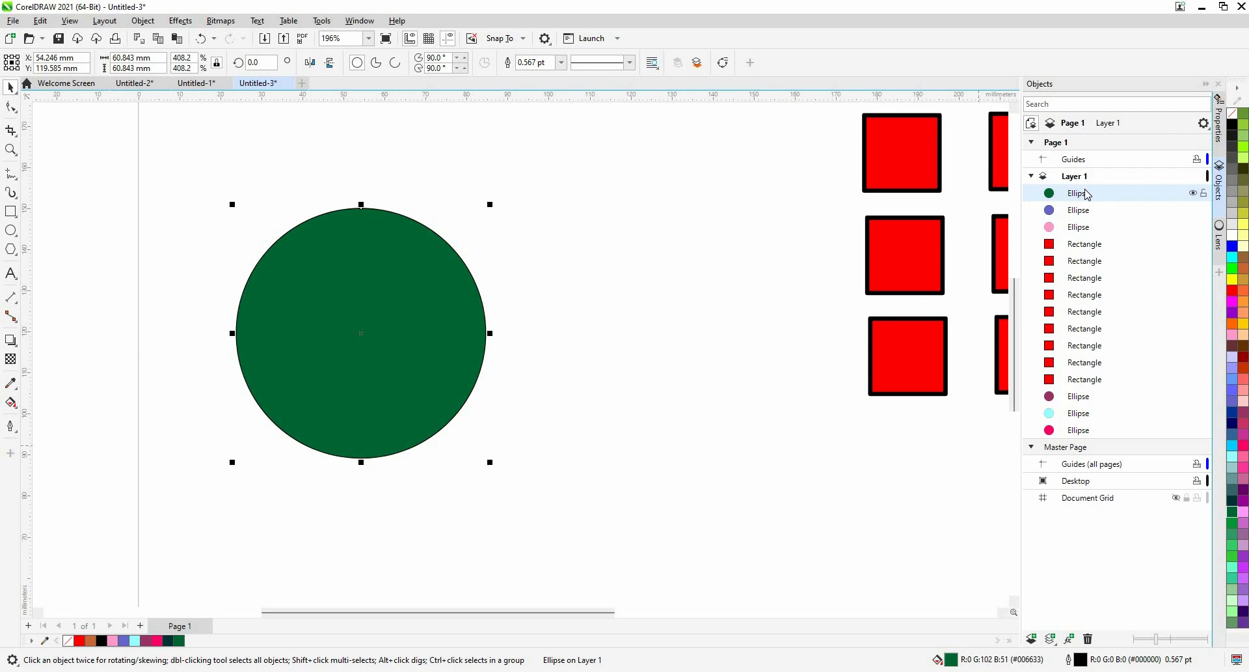
pyautogui.click(697, 62)
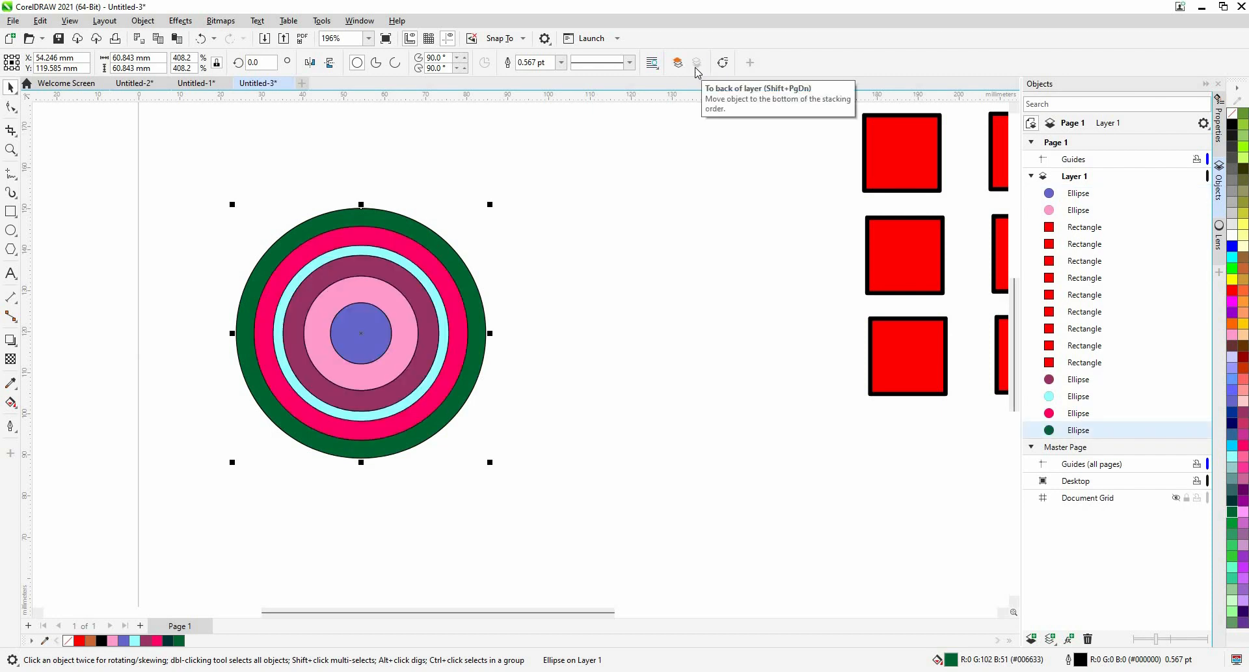
# Use the In Front Of order command to place the green circle directly in front of the first square in the top row.
pyautogui.click(144, 21)
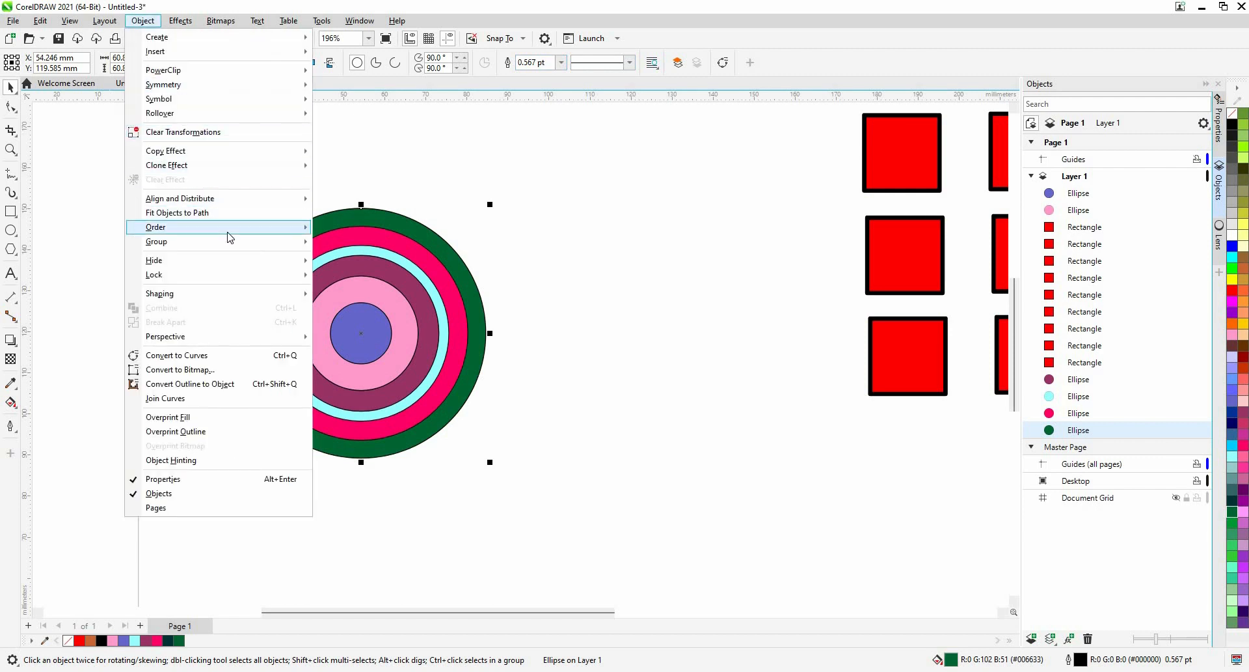
pyautogui.moveTo(228, 231)
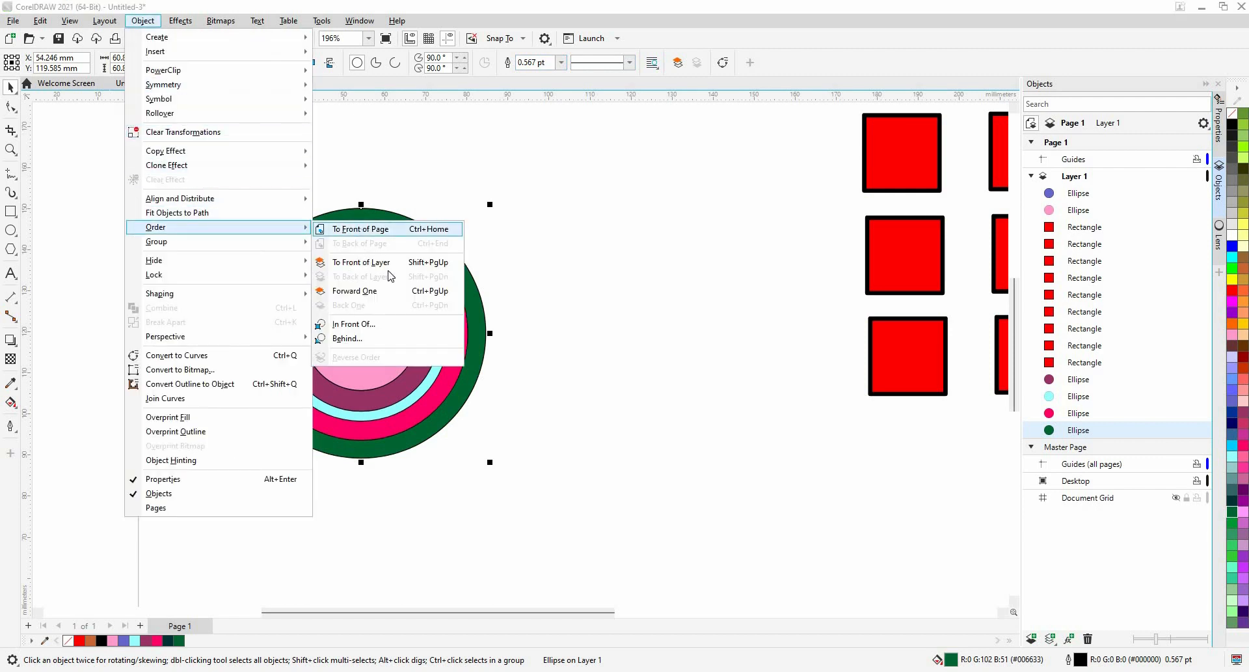
pyautogui.click(365, 342)
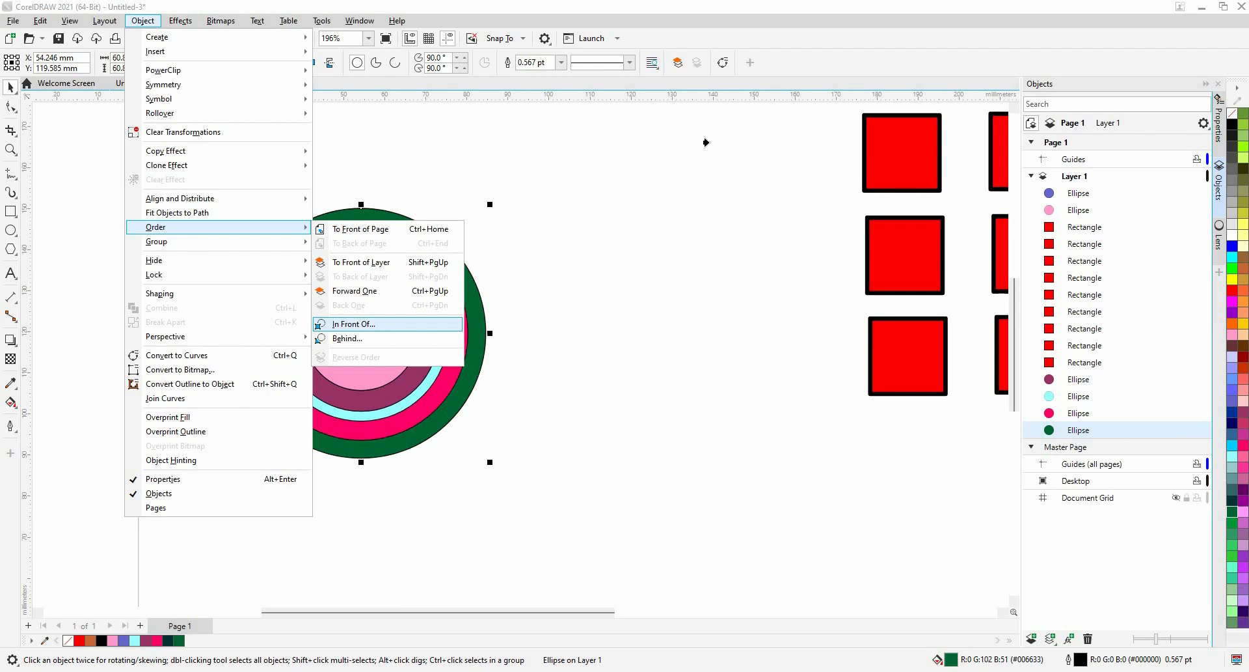
pyautogui.click(903, 151)
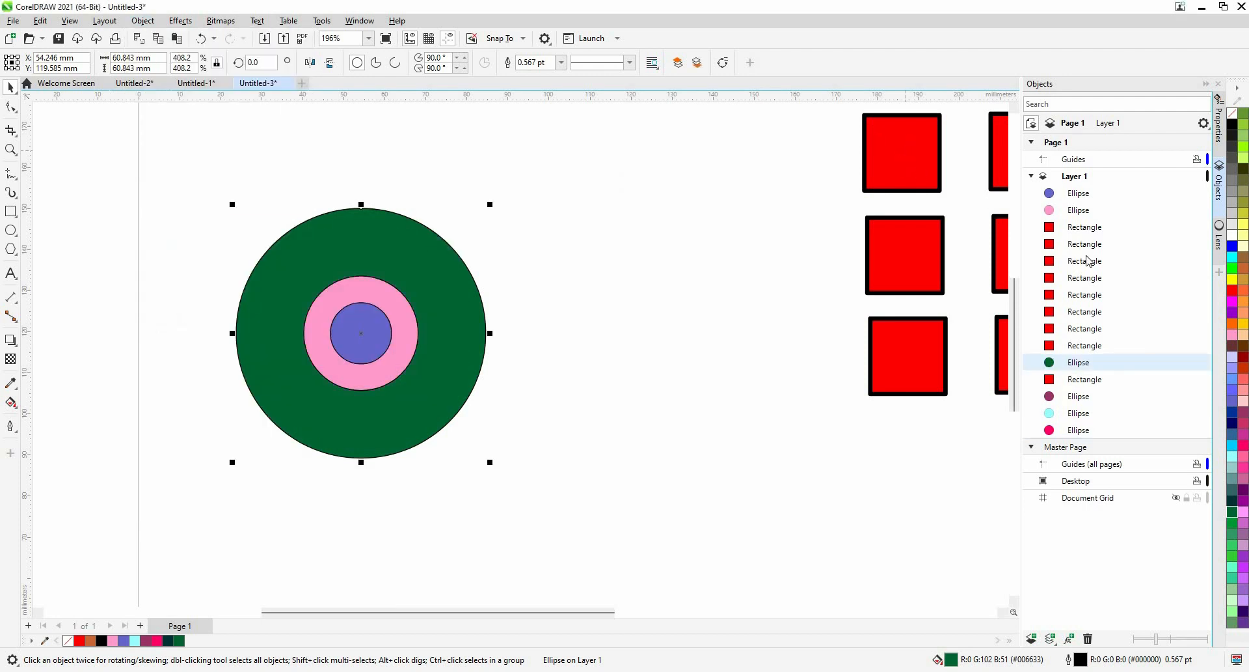
# Check which squares lie directly above and below the green circle in the stack, and move the circle back to the bottom of Layer 1.
pyautogui.click(1077, 347)
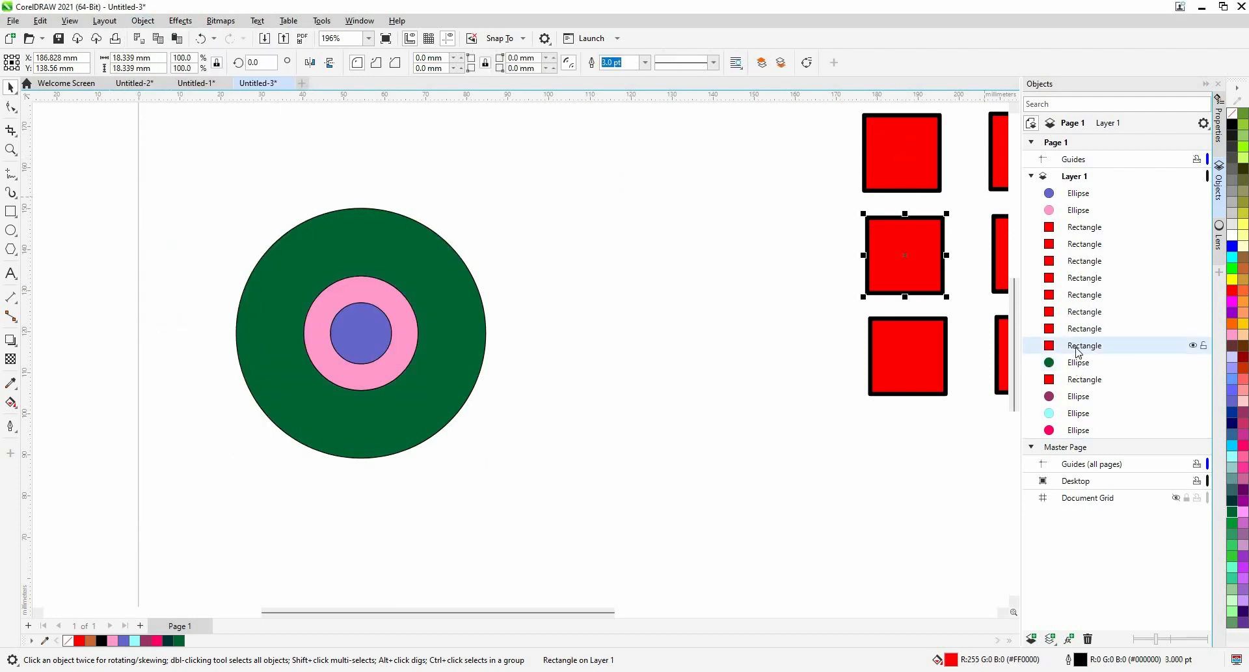
pyautogui.click(1078, 367)
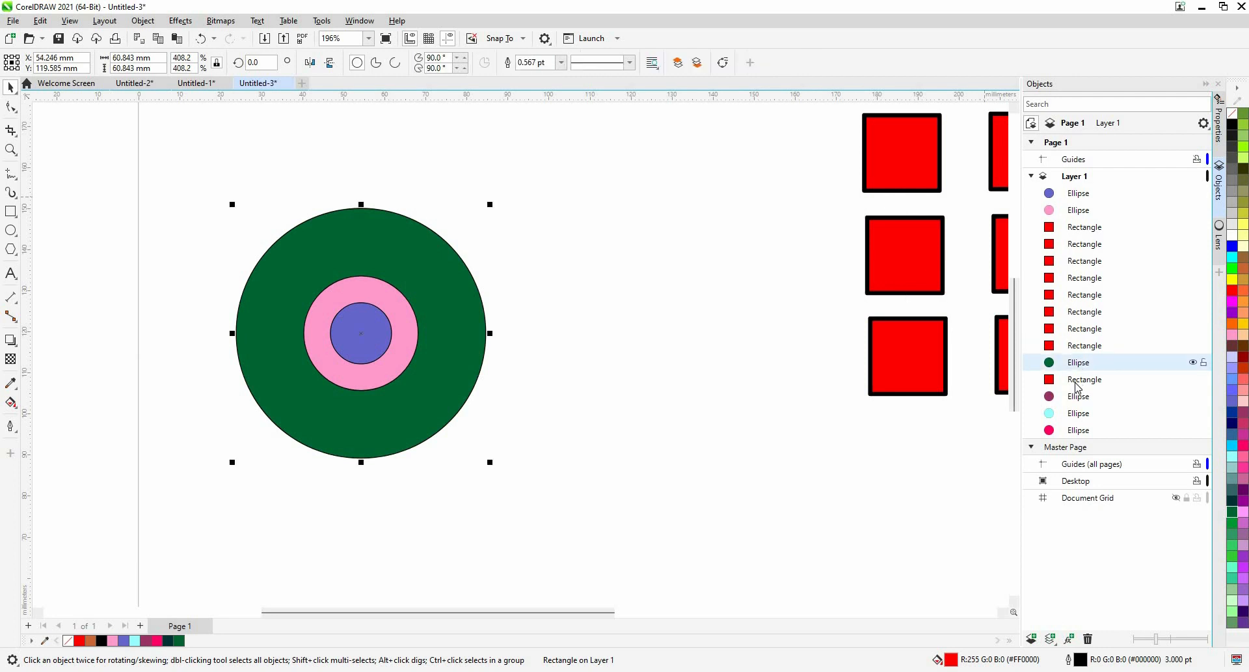
pyautogui.click(1075, 381)
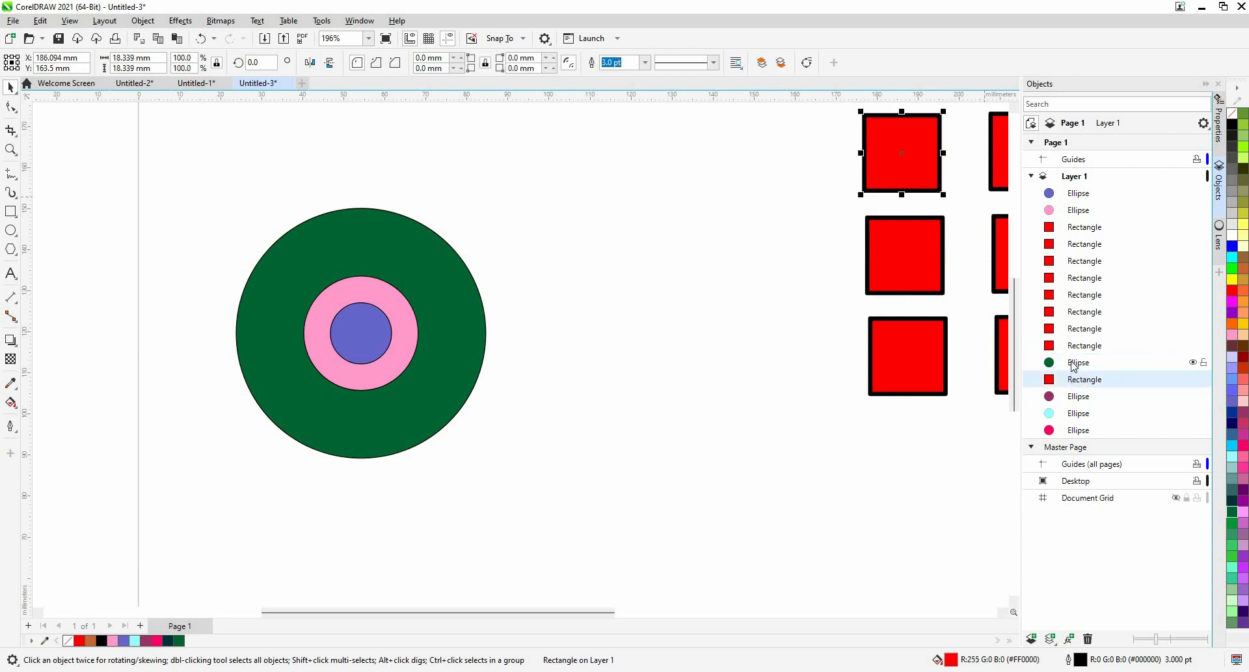
pyautogui.click(1077, 365)
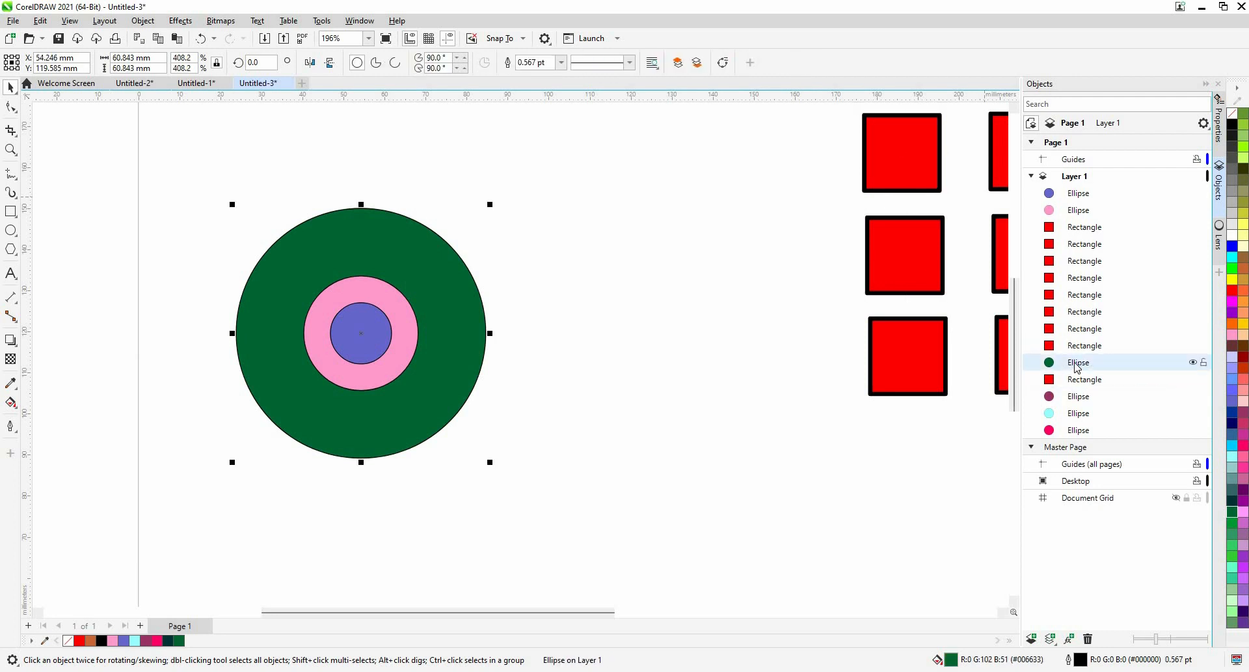
pyautogui.moveTo(1077, 368); pyautogui.dragTo(1087, 441)
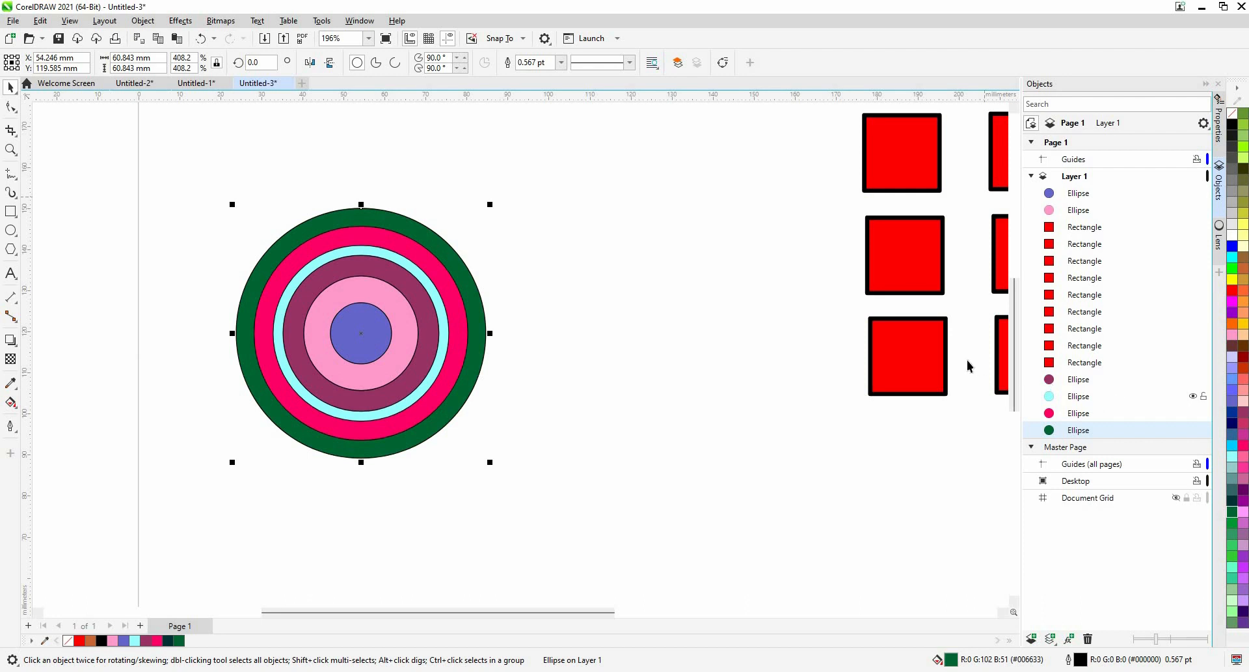
# Align the bottom edges of the three squares in the top row and distribute their centres evenly across the row.
pyautogui.scroll(-3, 969, 360)
pyautogui.moveTo(695, 366); pyautogui.dragTo(441, 363)
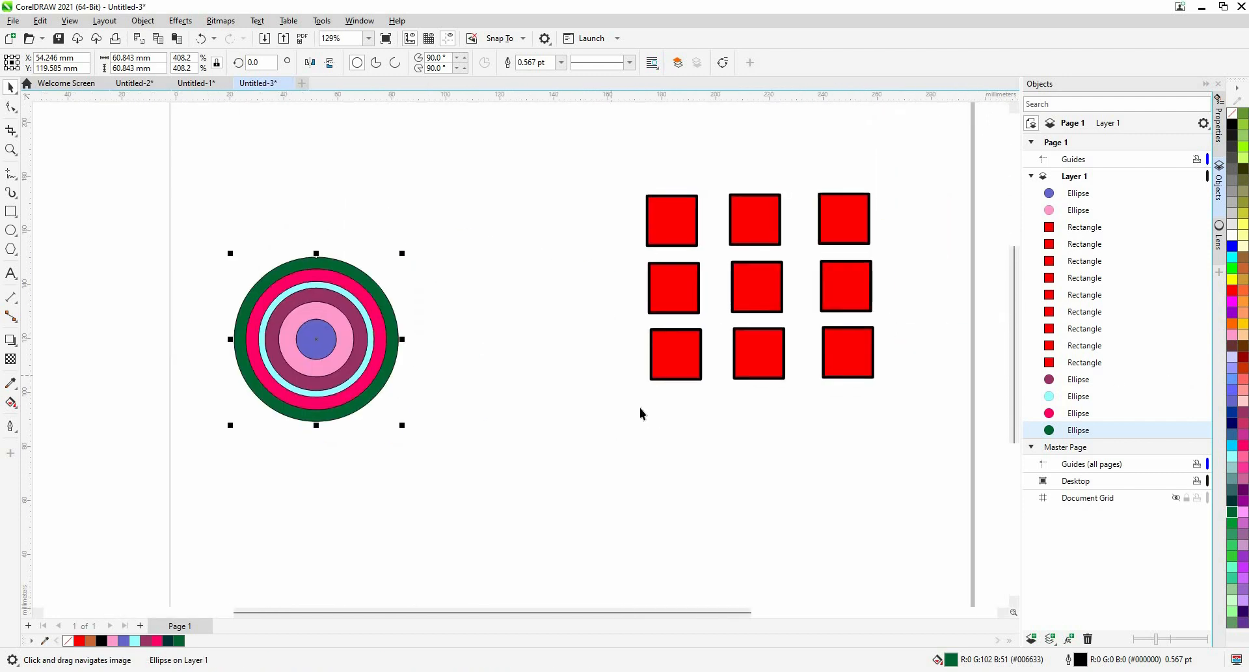
pyautogui.scroll(2, 747, 323)
pyautogui.moveTo(798, 317); pyautogui.dragTo(619, 365)
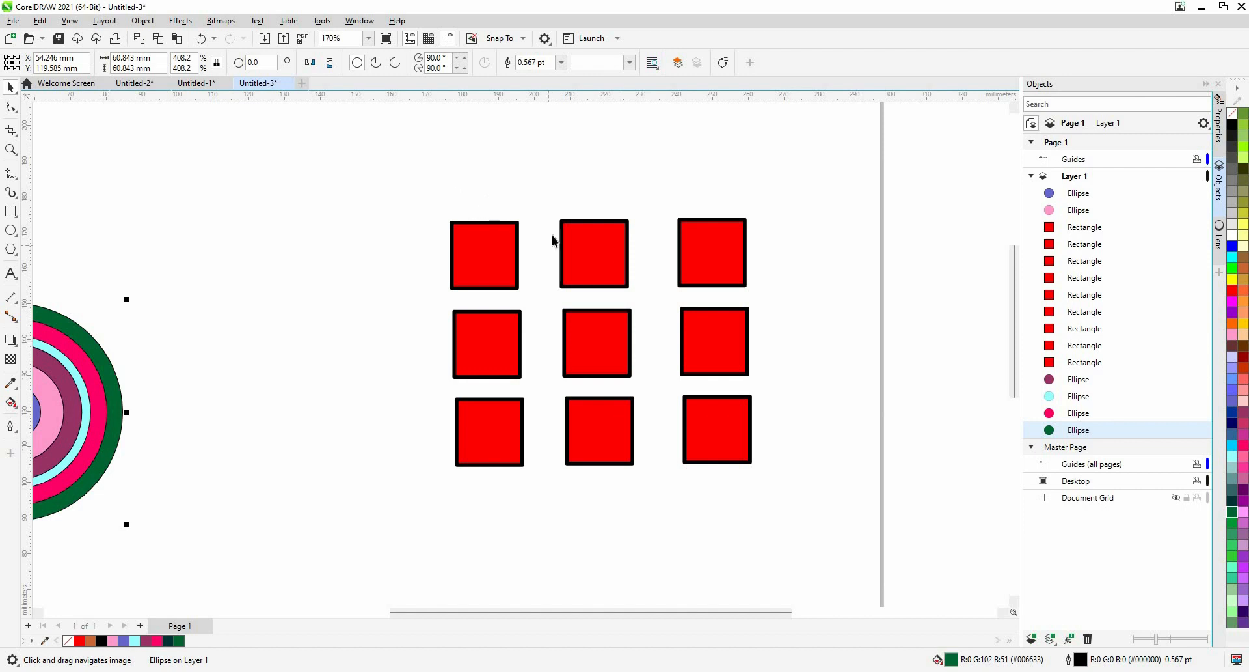
pyautogui.moveTo(743, 288); pyautogui.dragTo(758, 293)
pyautogui.press('b')
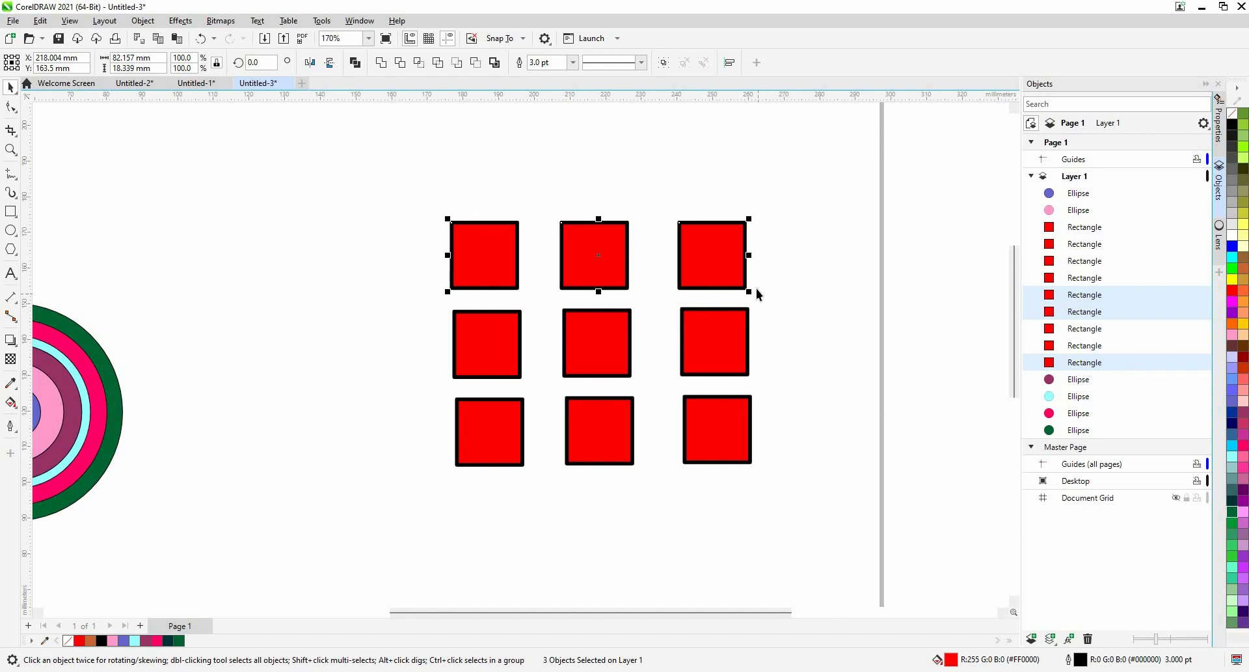
pyautogui.hotkey('shift', 'e')
pyautogui.click(787, 277)
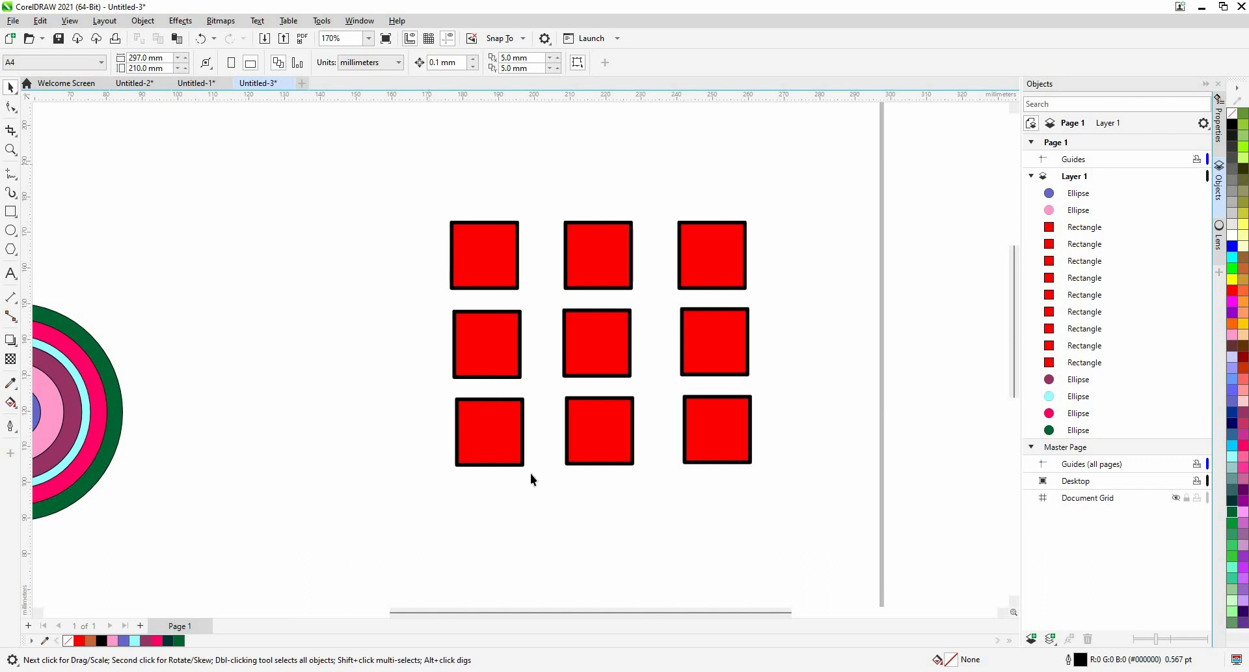
# Left-align the three squares in the grid's left column.
pyautogui.moveTo(531, 477); pyautogui.dragTo(533, 484)
pyautogui.press('l')
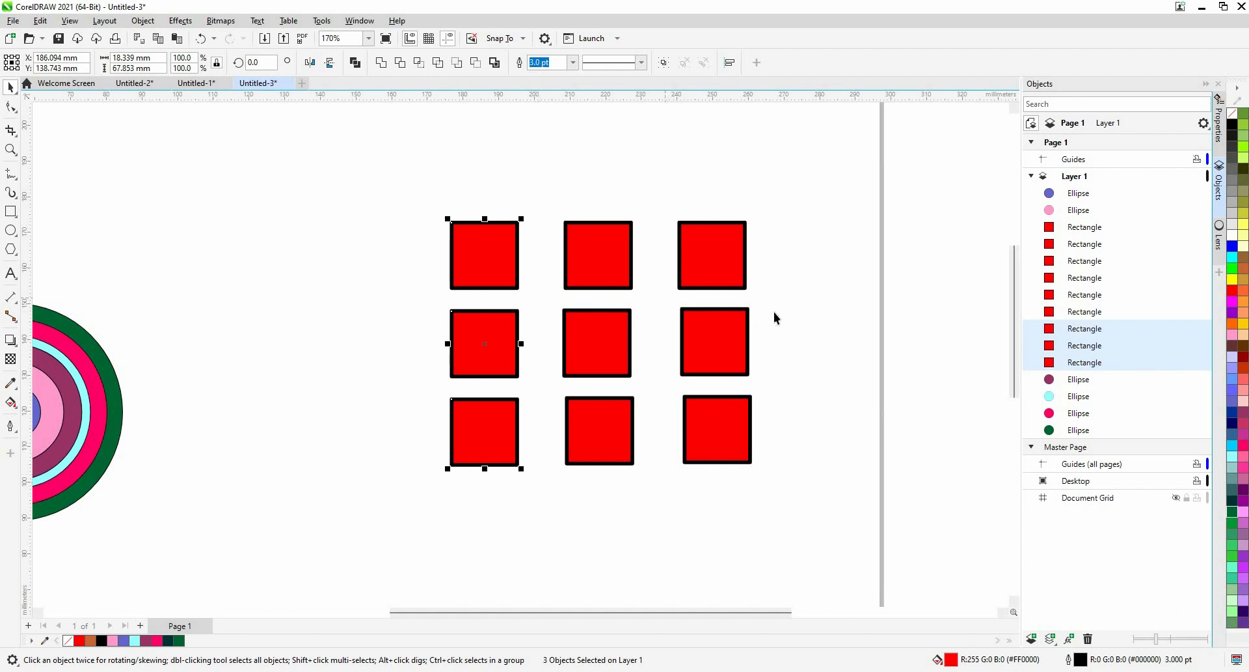
# Align the squares of the middle row and those of the bottom row level with the rightmost square of each row.
pyautogui.click(589, 347)
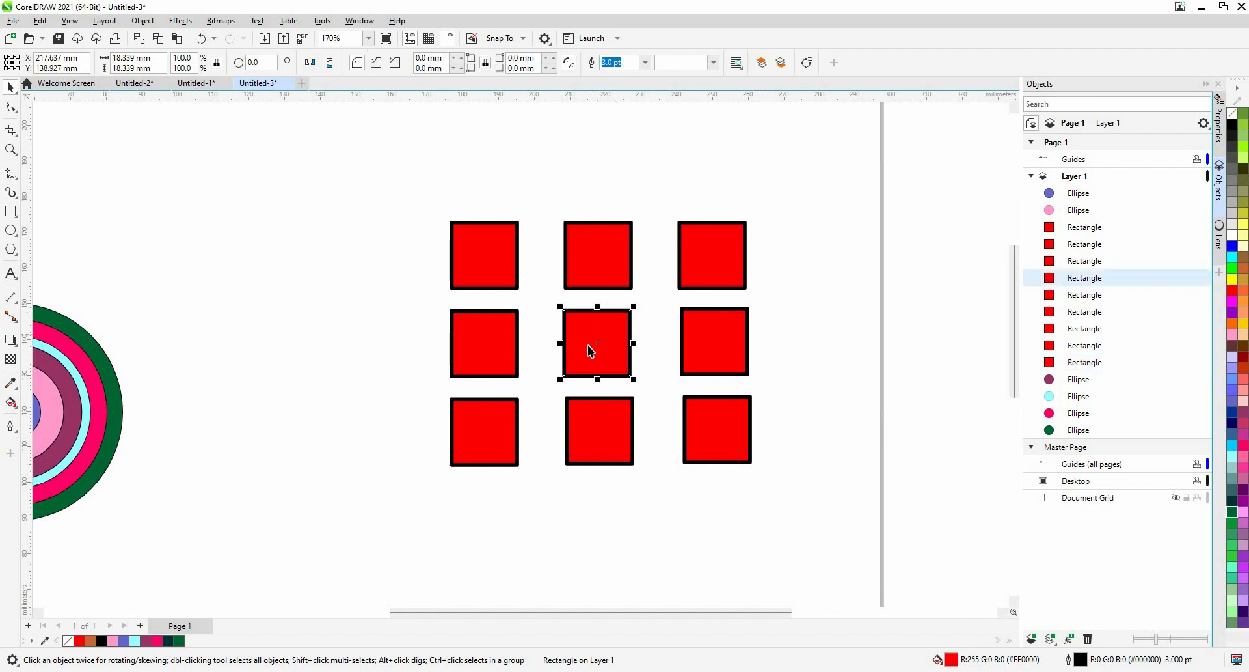
pyautogui.click(497, 345)
pyautogui.keyDown('shift'); pyautogui.click(710, 341); pyautogui.keyUp('shift')
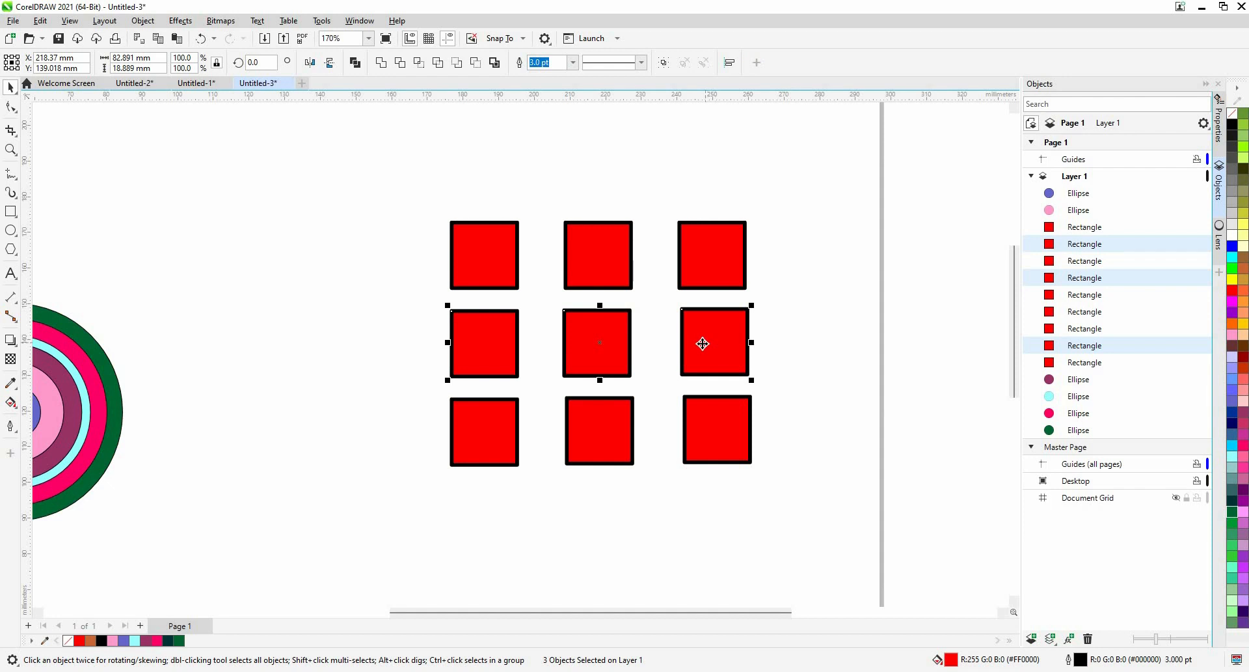
pyautogui.click(471, 460)
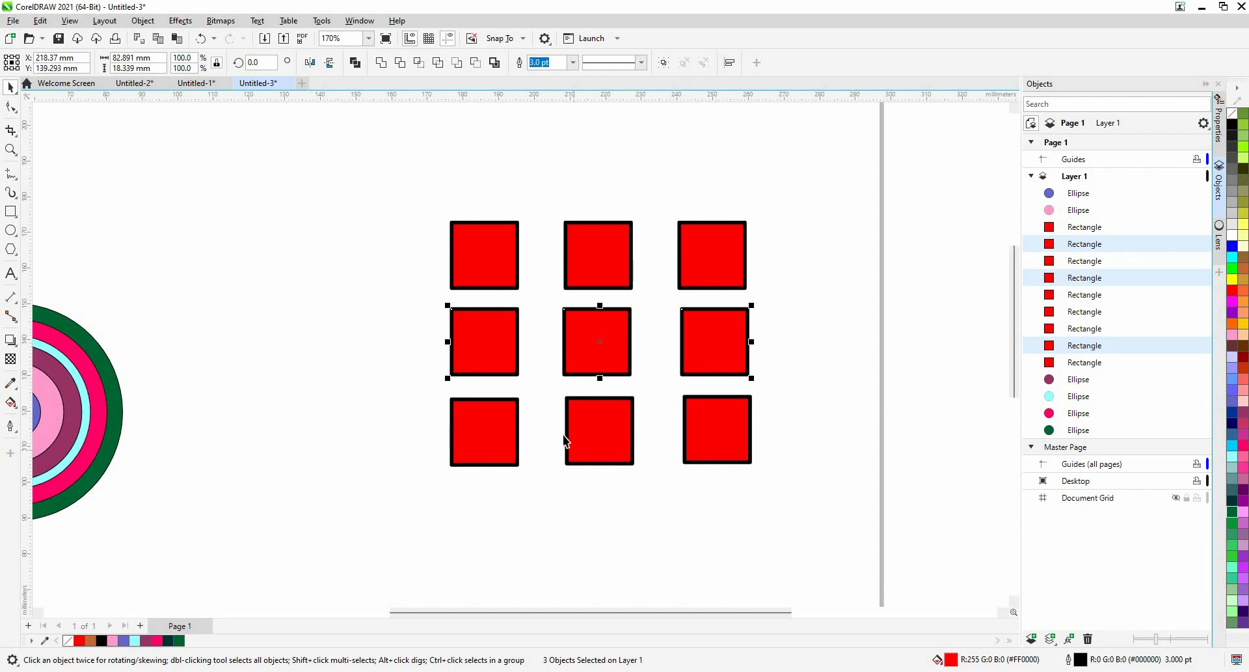
pyautogui.keyDown('shift'); pyautogui.click(600, 432); pyautogui.keyUp('shift')
pyautogui.keyDown('shift'); pyautogui.click(711, 433); pyautogui.keyUp('shift')
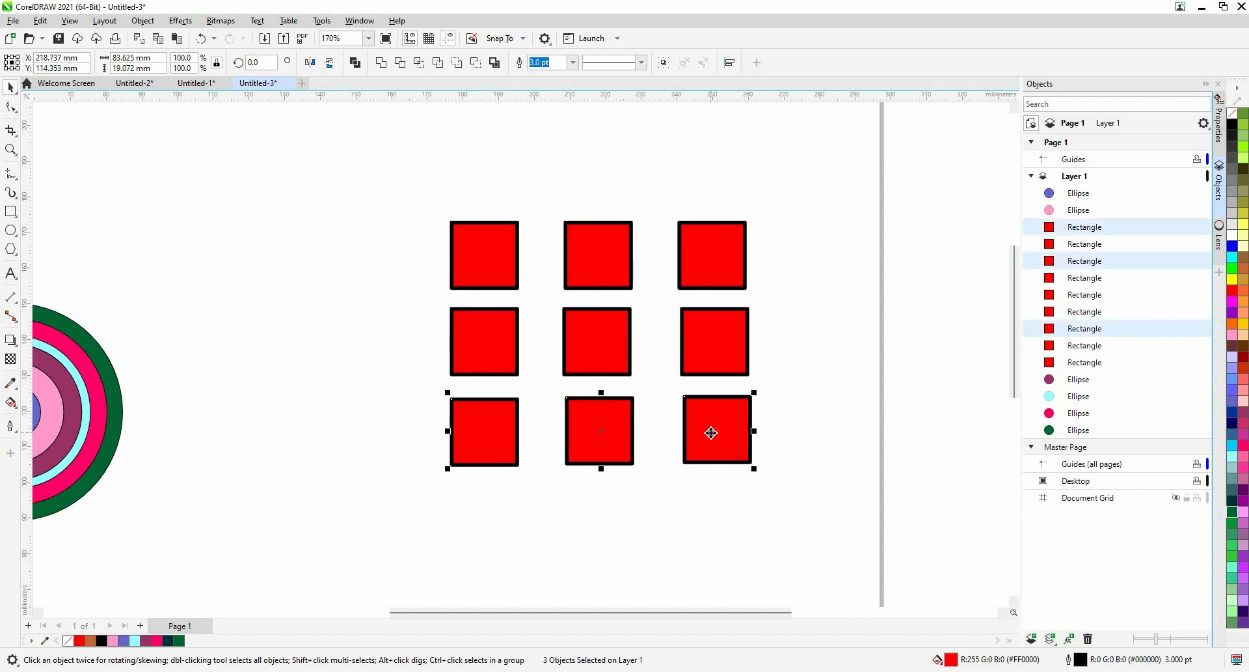
pyautogui.press('e')
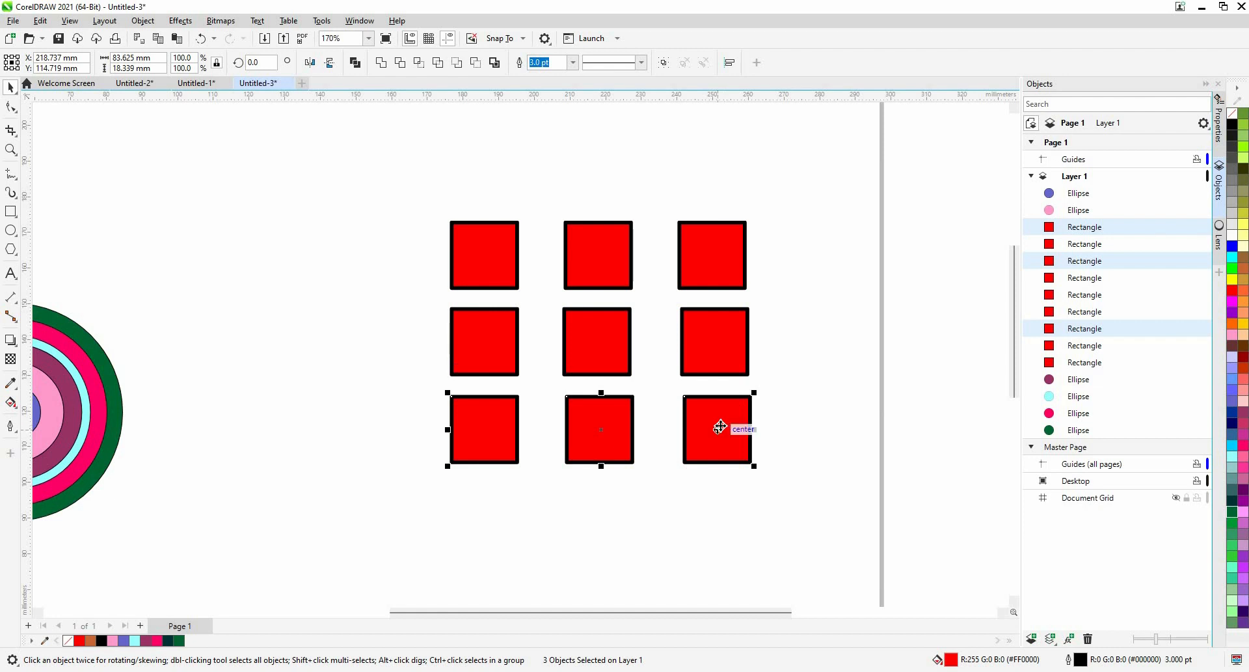
# Left-align the squares in the middle column and those in the right column of the grid.
pyautogui.moveTo(557, 184); pyautogui.dragTo(655, 513)
pyautogui.moveTo(766, 184); pyautogui.dragTo(663, 522)
pyautogui.press('l')
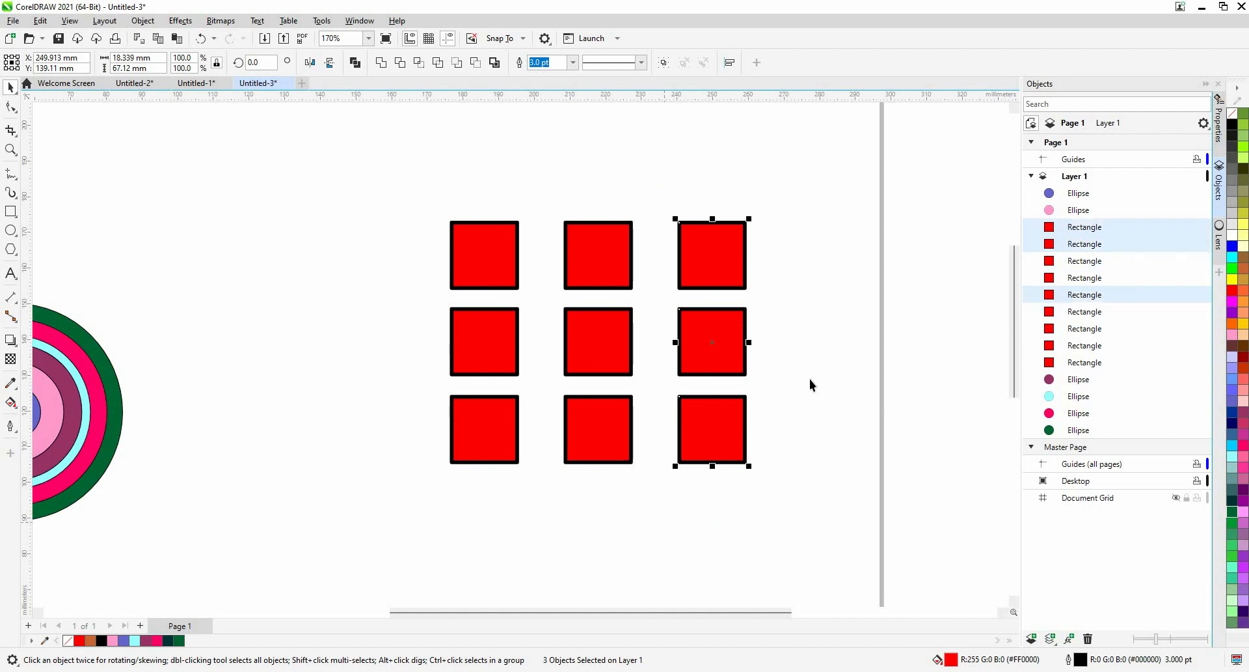
# Select the top, middle and bottom rows of red squares one after another to check their spacing.
pyautogui.moveTo(414, 193); pyautogui.dragTo(756, 295)
pyautogui.moveTo(406, 299); pyautogui.dragTo(765, 380)
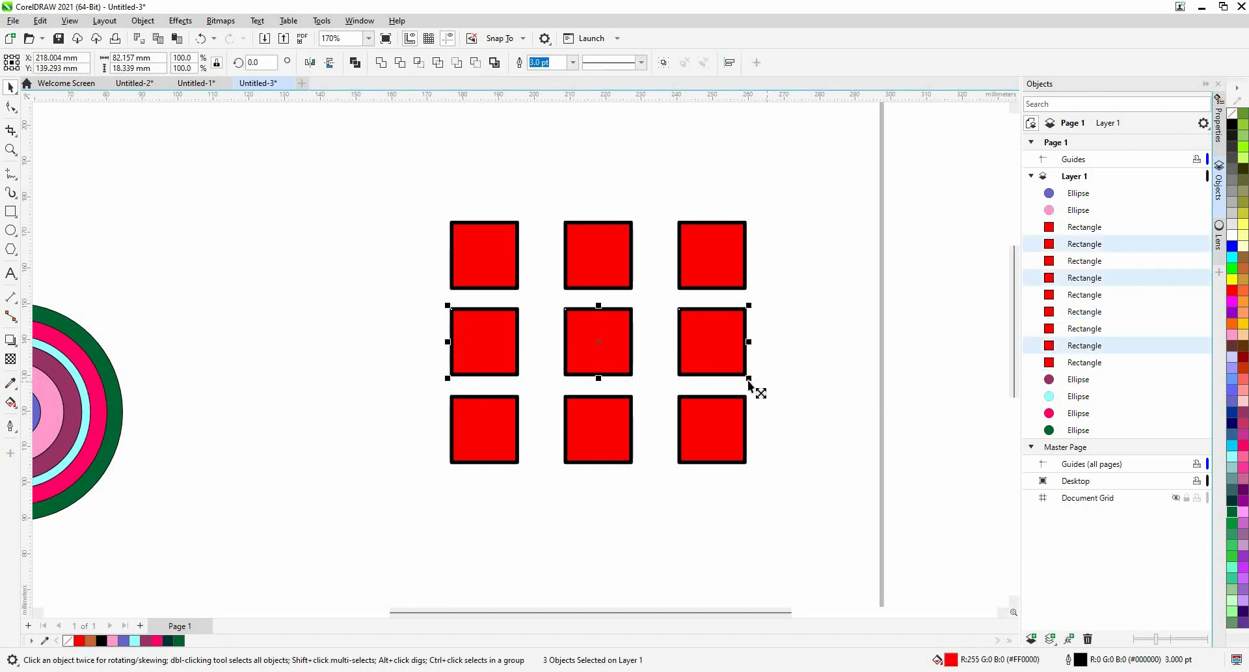
pyautogui.moveTo(424, 389); pyautogui.dragTo(800, 493)
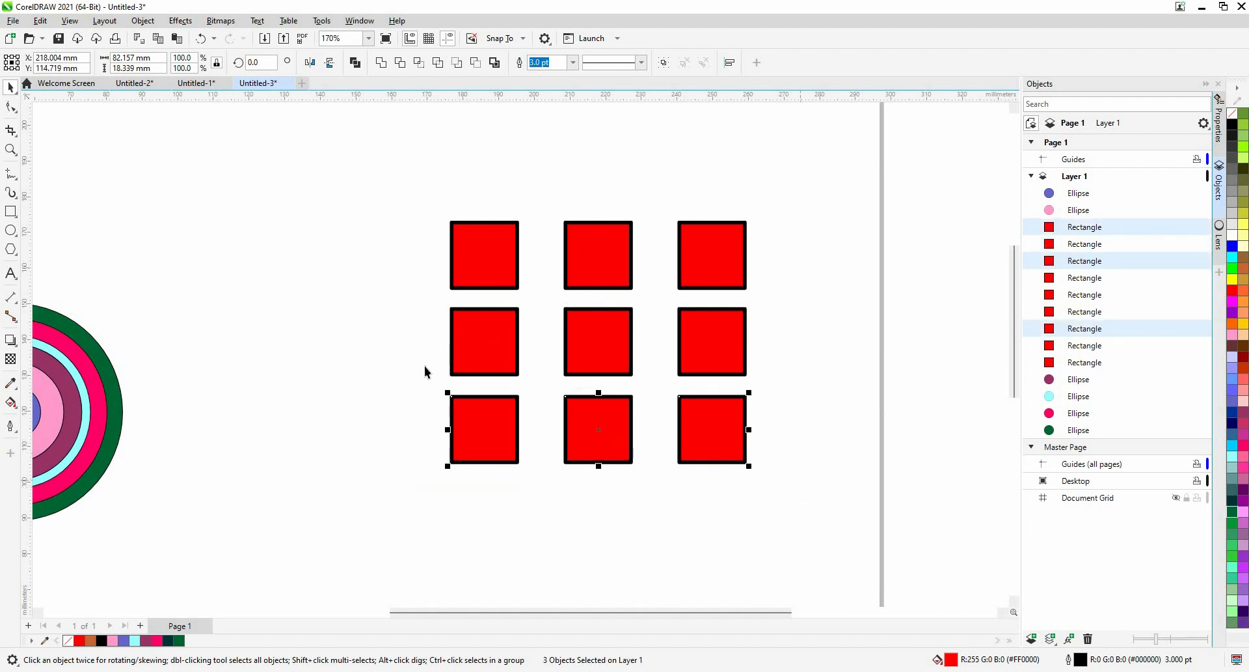
# Select the middle and right columns of red squares one after another to check their vertical spacing.
pyautogui.click(365, 376)
pyautogui.scroll(-4, 366, 376)
pyautogui.scroll(3, 423, 357)
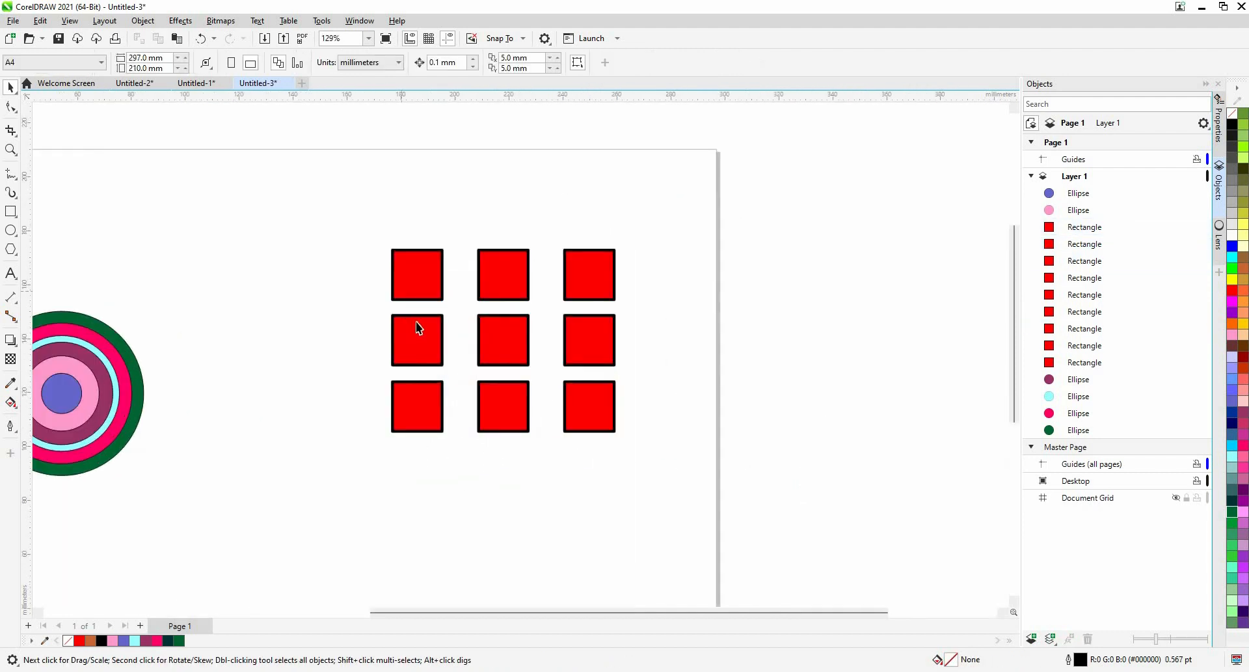
pyautogui.scroll(3, 430, 347)
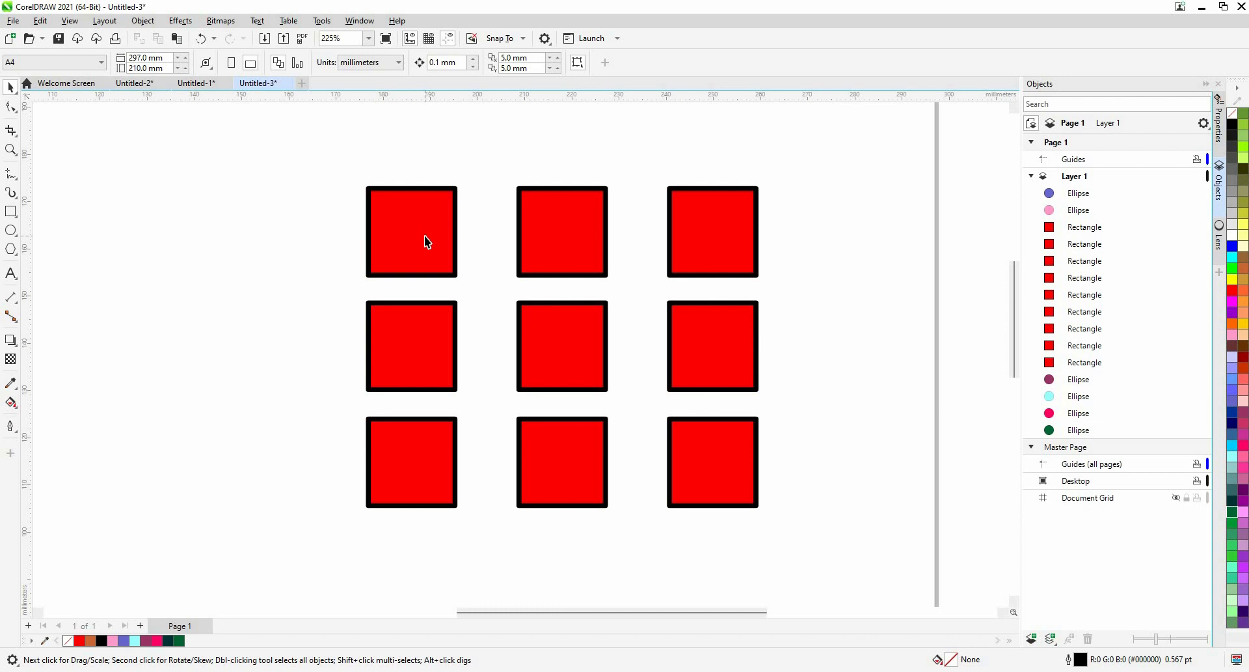
pyautogui.moveTo(472, 160); pyautogui.dragTo(632, 518)
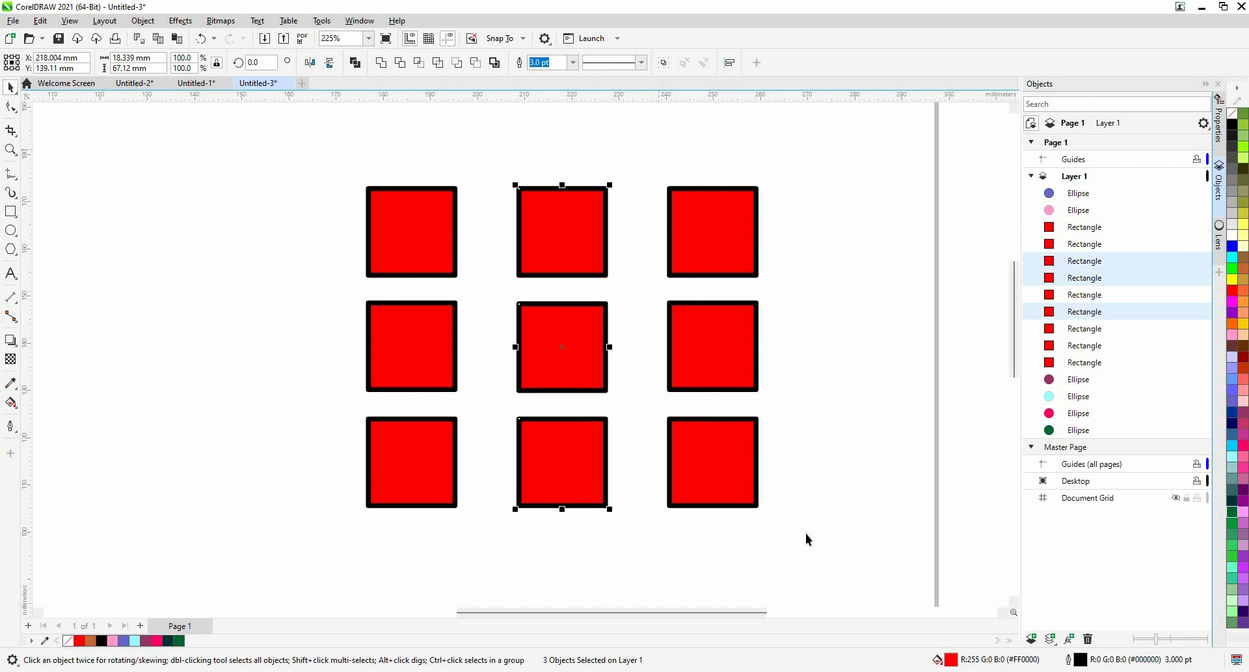
pyautogui.moveTo(658, 148); pyautogui.dragTo(796, 531)
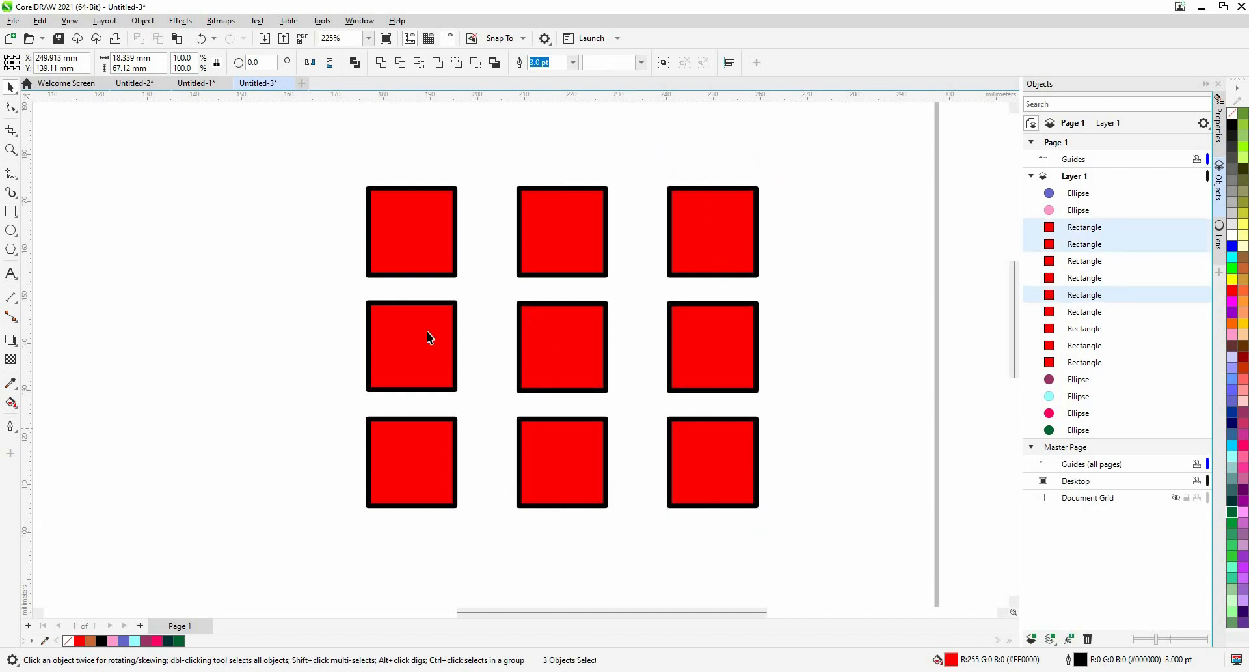
pyautogui.scroll(-1, 475, 299)
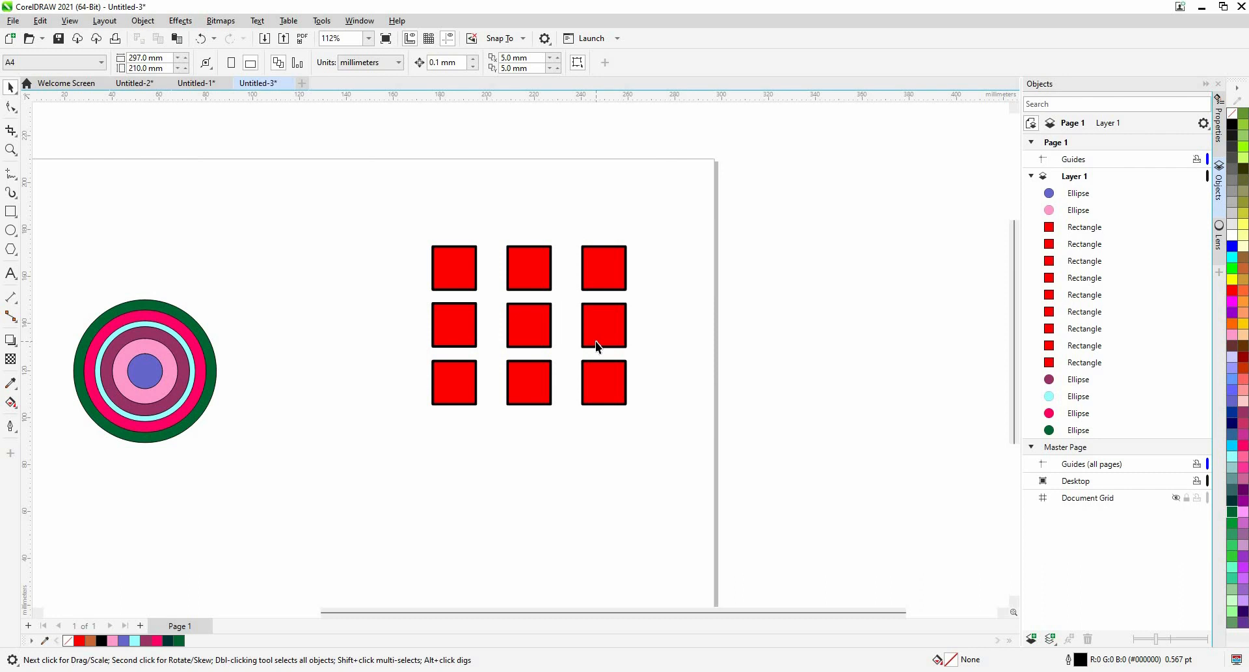
# Turn on alignment guides and try repositioning the grid's top-right square with the spacing guides.
pyautogui.click(68, 20)
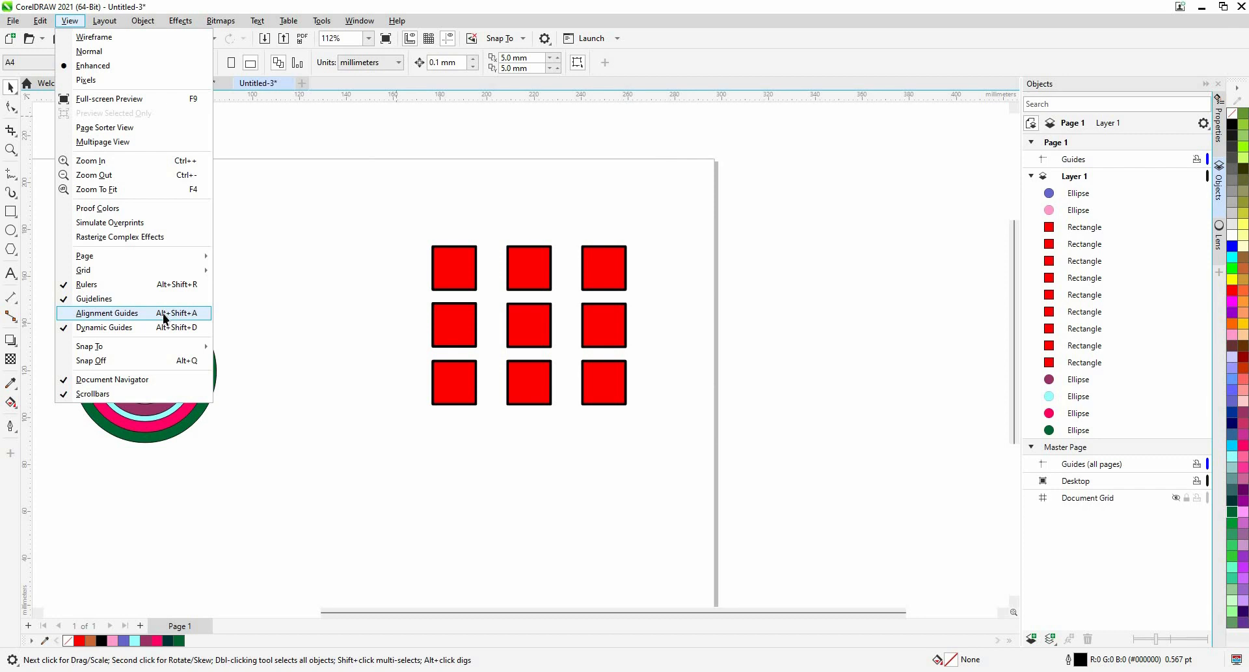
pyautogui.click(492, 237)
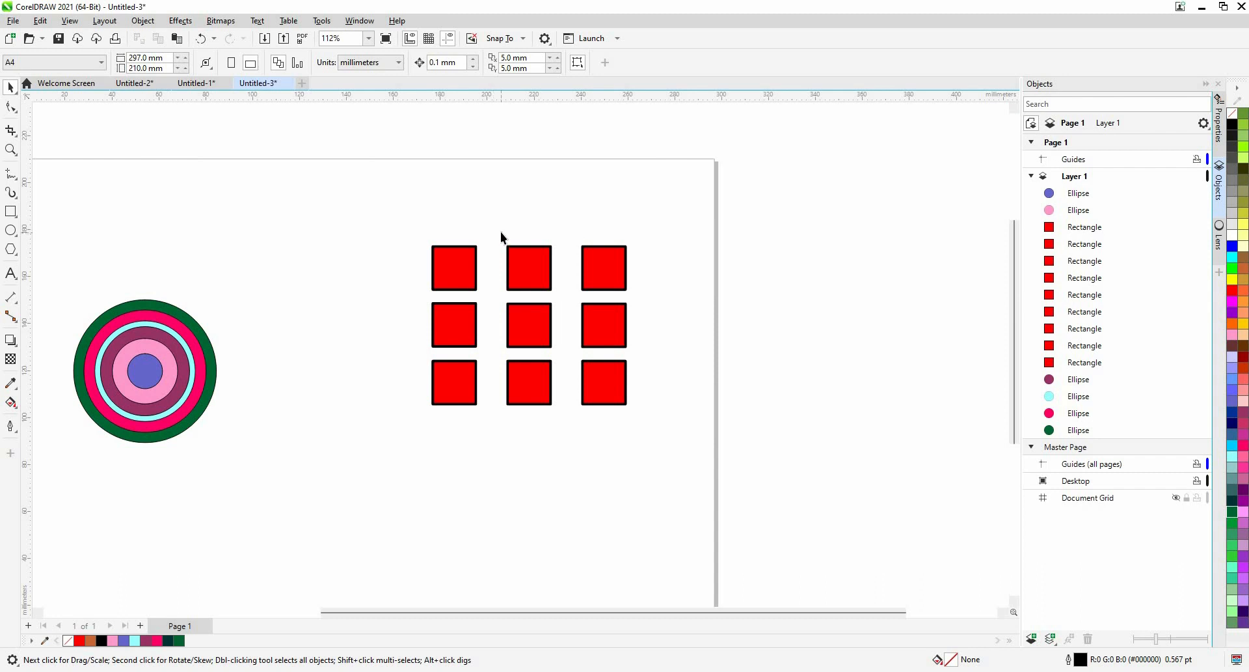
pyautogui.click(609, 273)
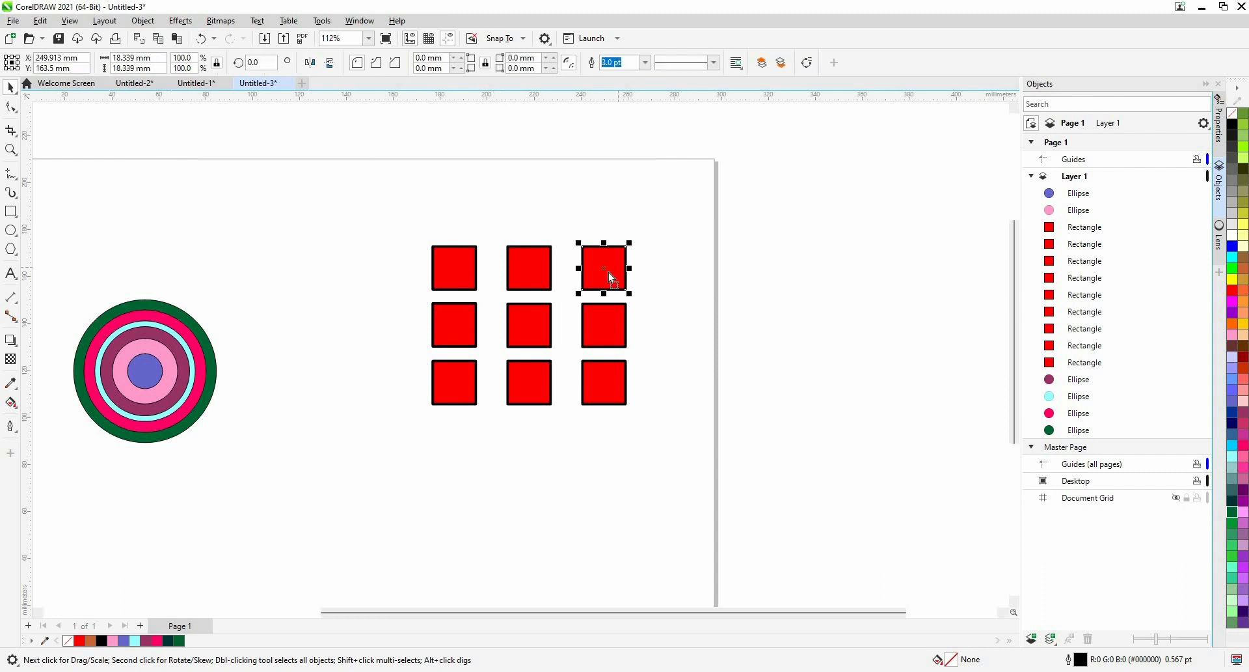
pyautogui.moveTo(610, 277)
pyautogui.mouseDown()
pyautogui.moveTo(605, 269)
pyautogui.moveTo(615, 287)
pyautogui.mouseUp()
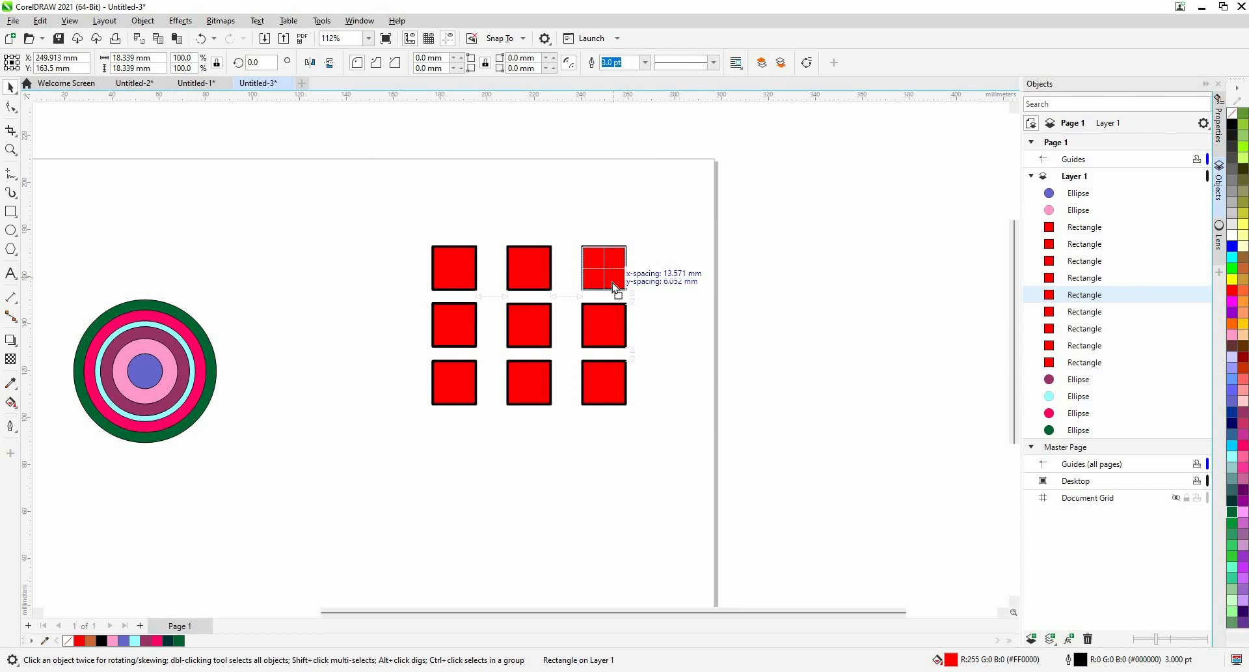
pyautogui.moveTo(614, 287); pyautogui.dragTo(605, 282)
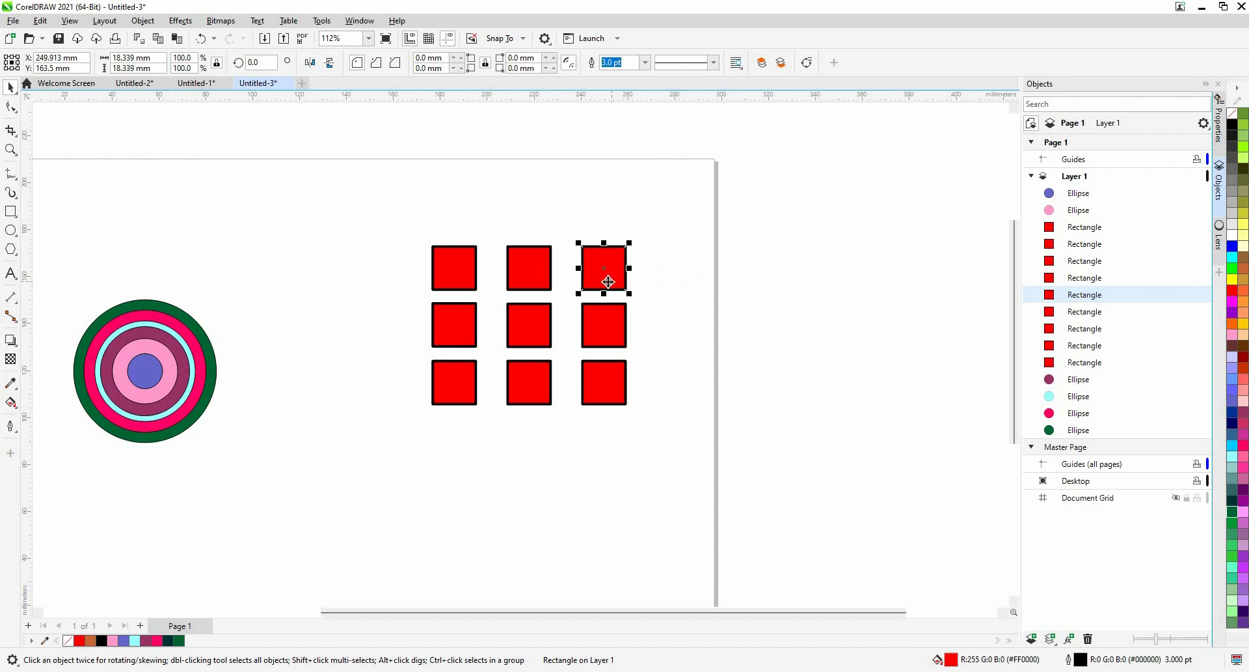
# Move the grid's top-left square level with the other top-row squares, using the alignment guides.
pyautogui.moveTo(460, 279); pyautogui.dragTo(519, 251)
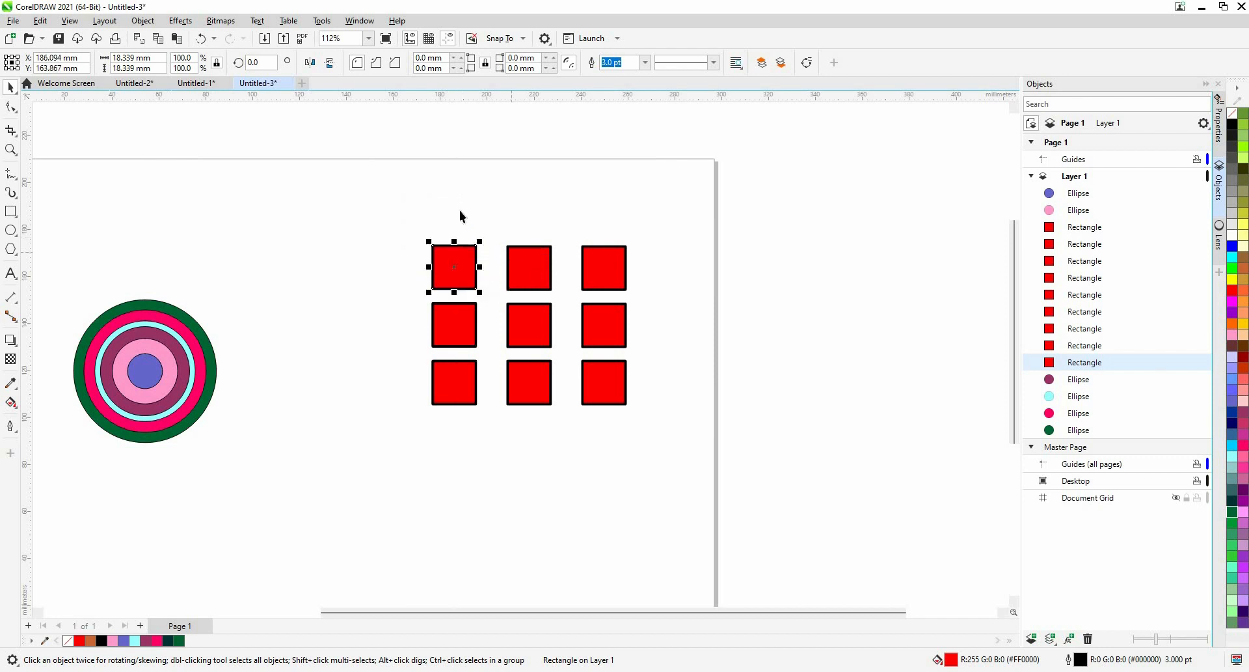
pyautogui.press('Escape')
pyautogui.scroll(3, 455, 281)
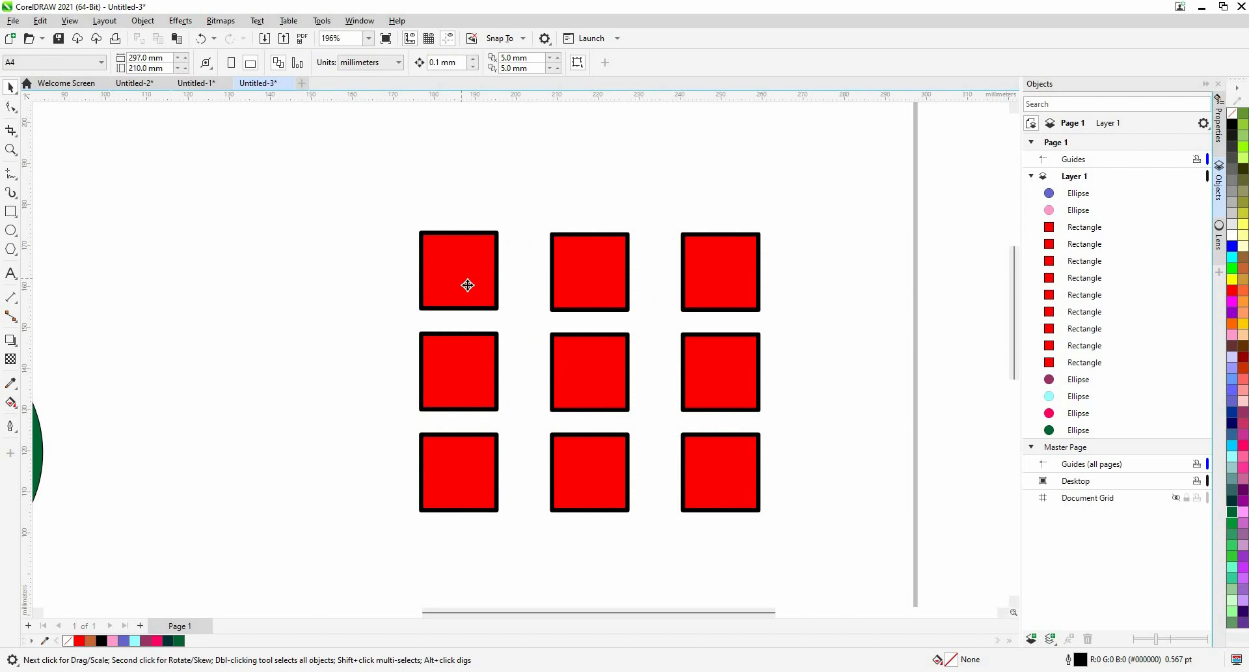
pyautogui.click(467, 290)
pyautogui.moveTo(464, 295); pyautogui.dragTo(463, 288)
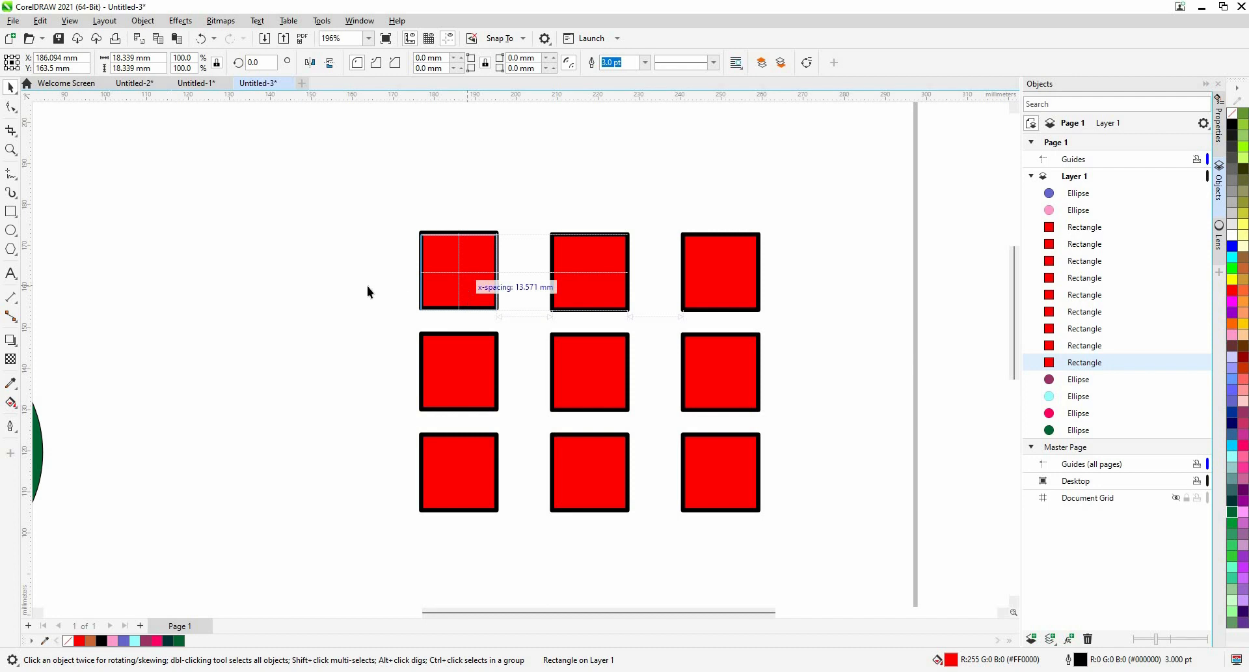
pyautogui.click(385, 254)
pyautogui.scroll(-3, 387, 258)
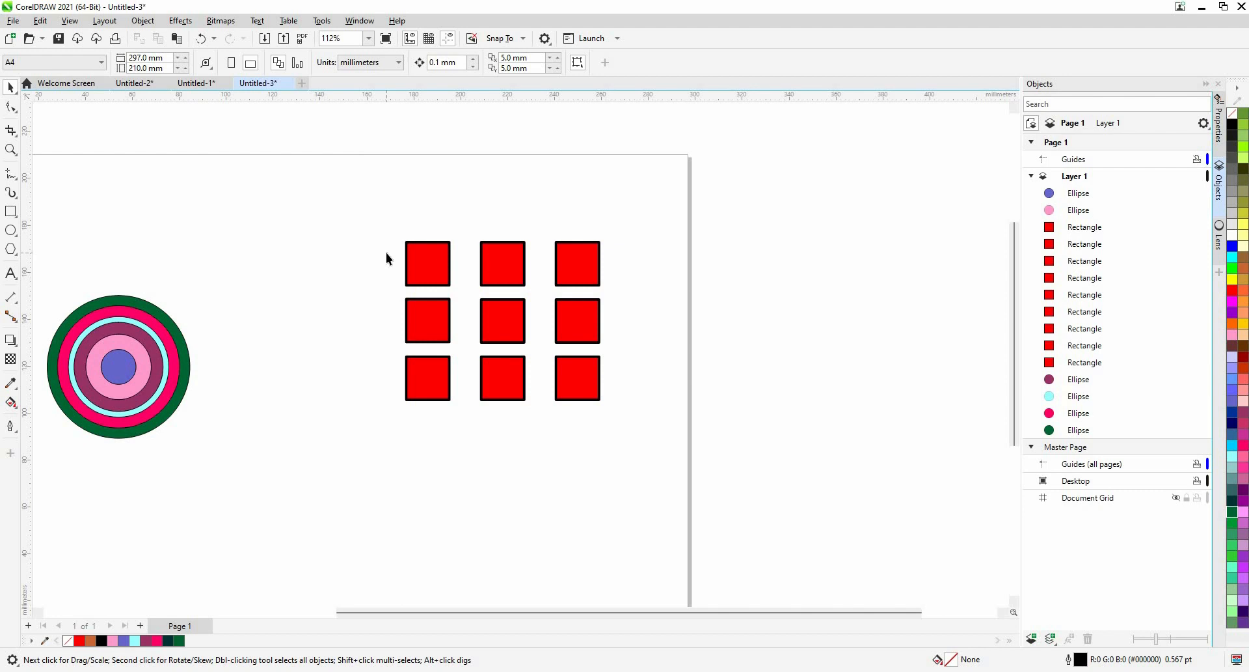
# Show the Live Guides docker, colour the alignment guides vivid blue and try them out with the grid's top-right square.
pyautogui.click(356, 22)
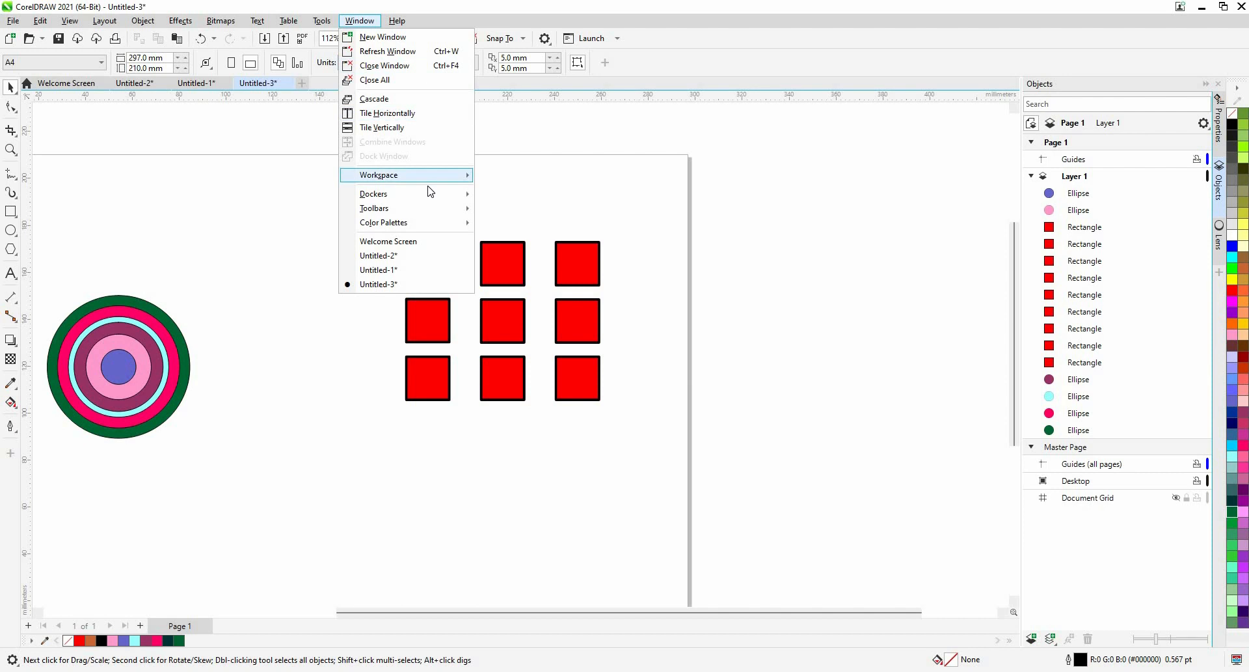
pyautogui.moveTo(443, 194)
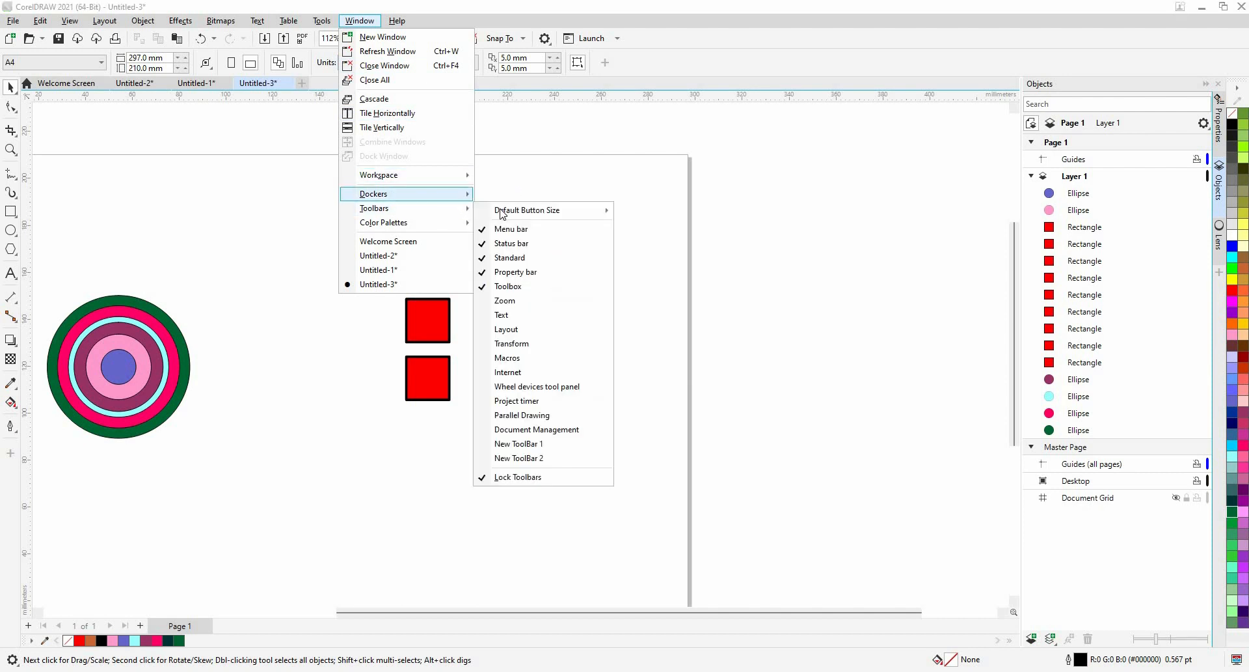
pyautogui.click(528, 291)
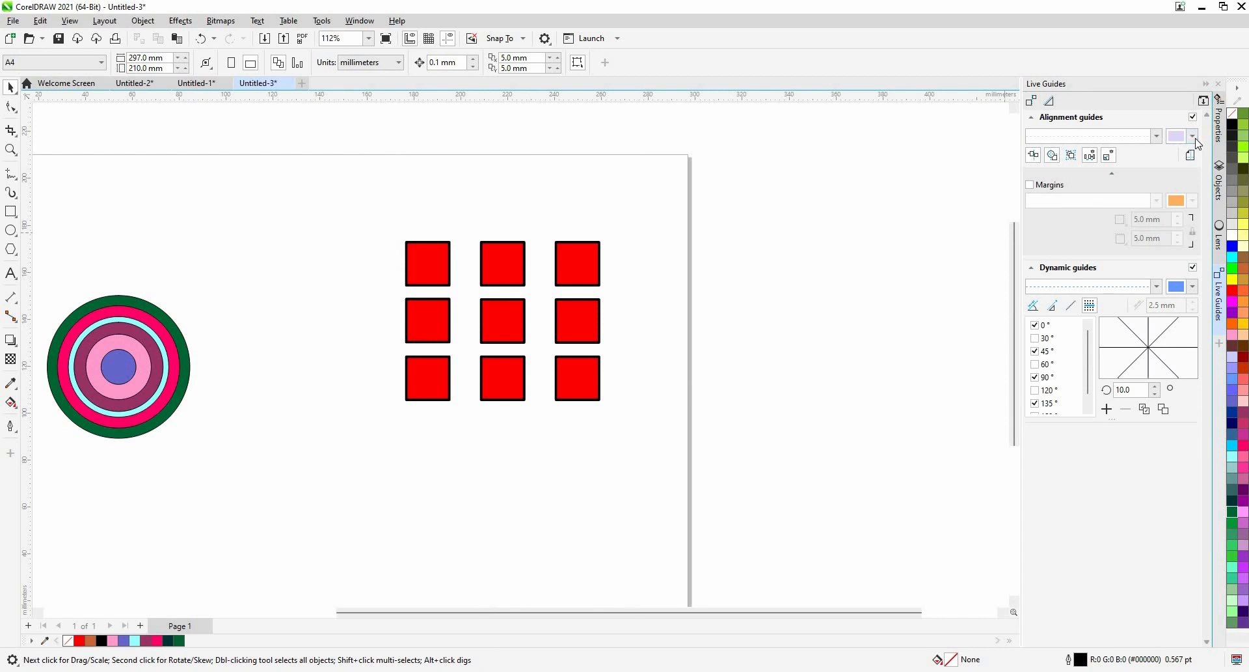
pyautogui.click(1193, 135)
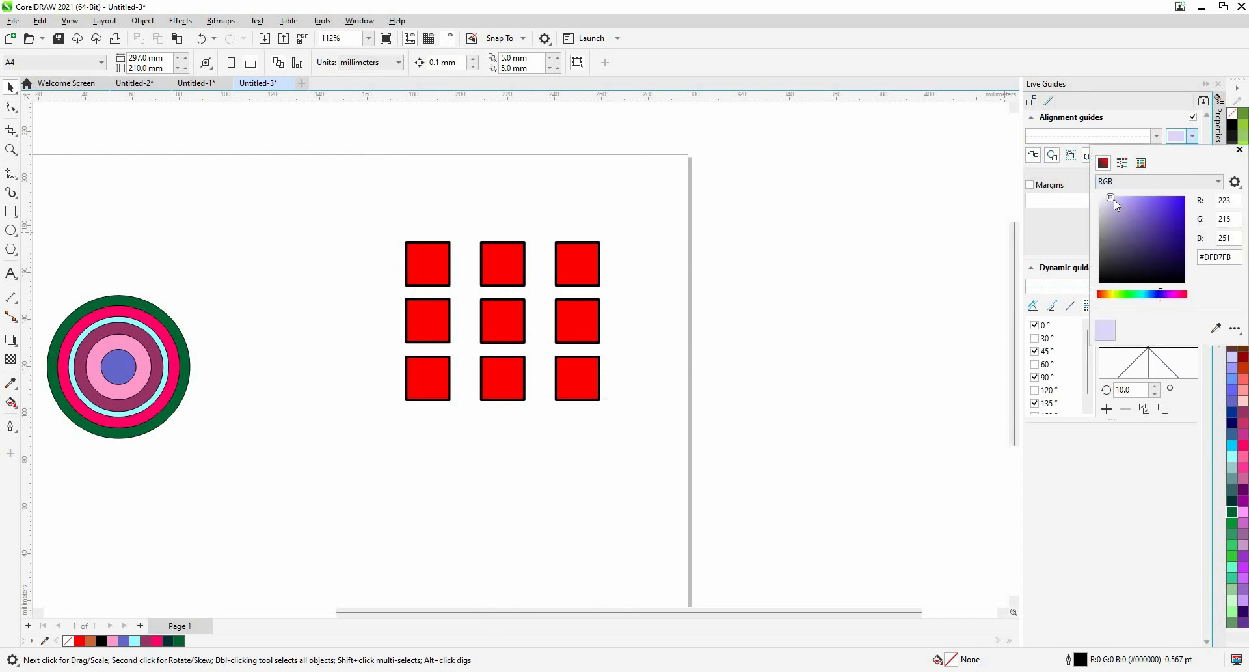
pyautogui.click(1185, 197)
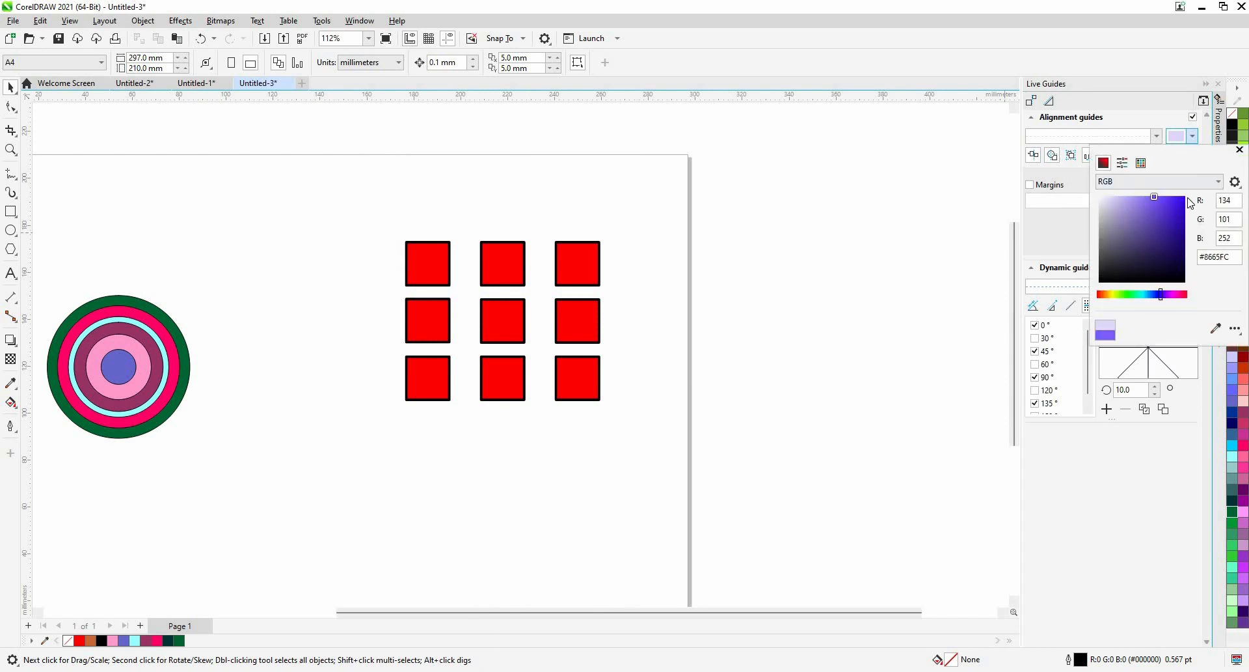
pyautogui.click(1240, 150)
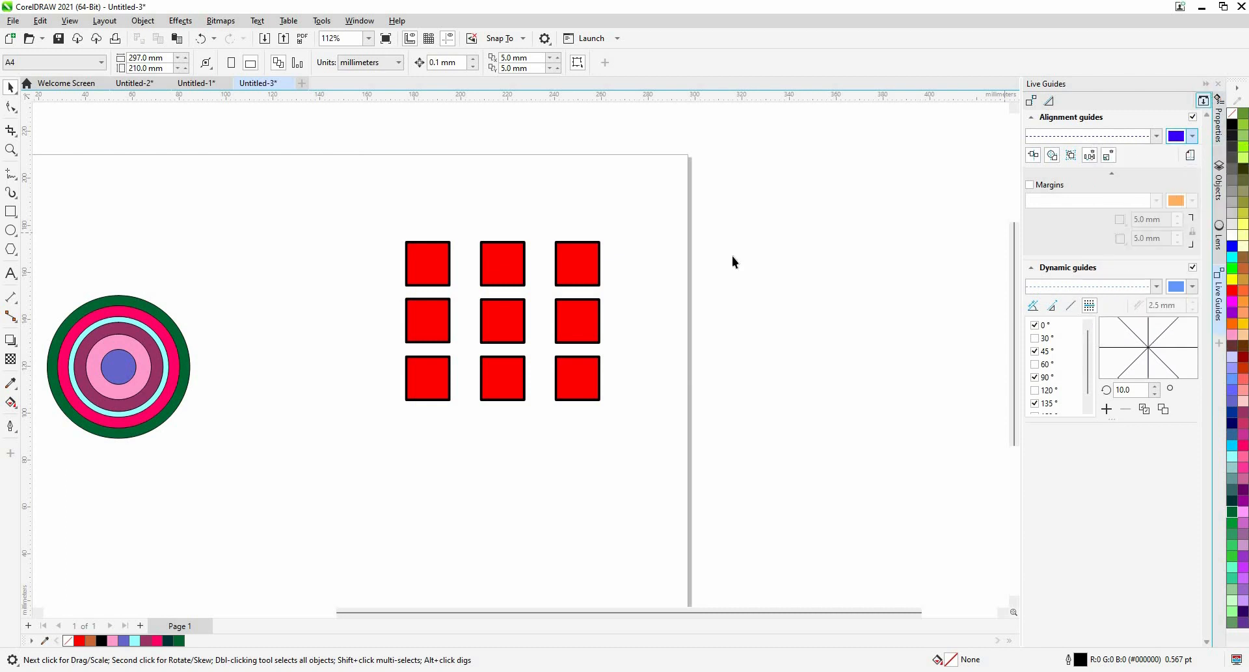
pyautogui.click(686, 270)
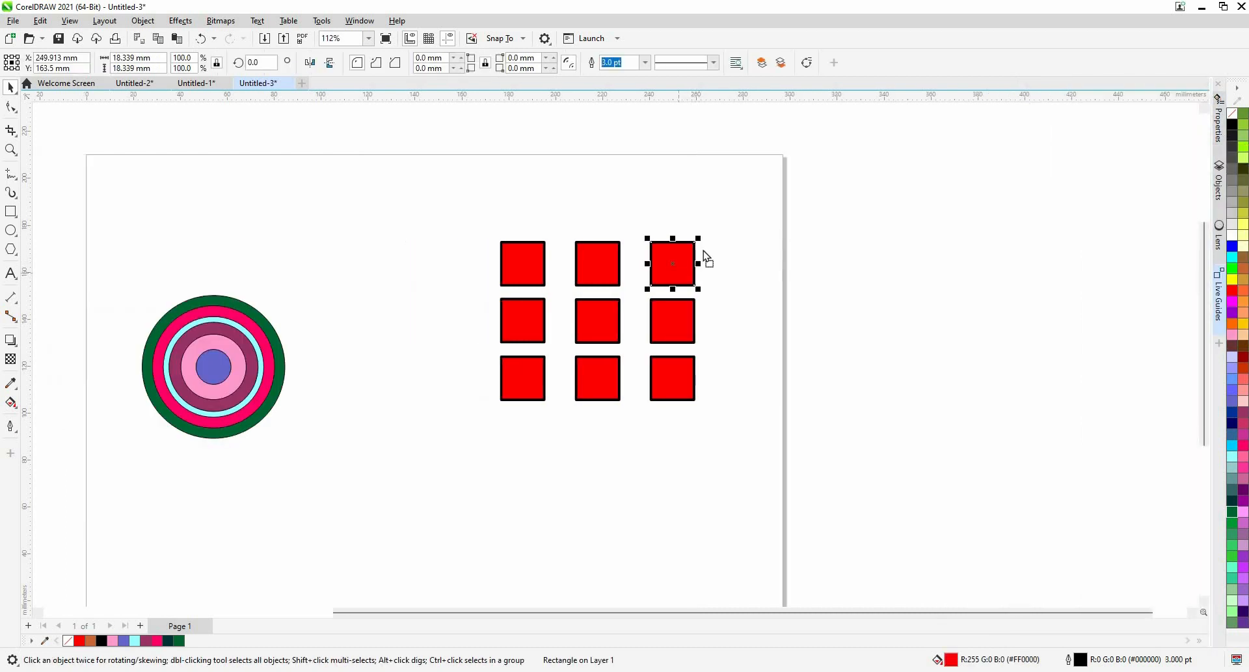
pyautogui.moveTo(704, 251); pyautogui.dragTo(672, 256)
# Set the colour of the alignment guides to black (#000000).
pyautogui.click(1219, 296)
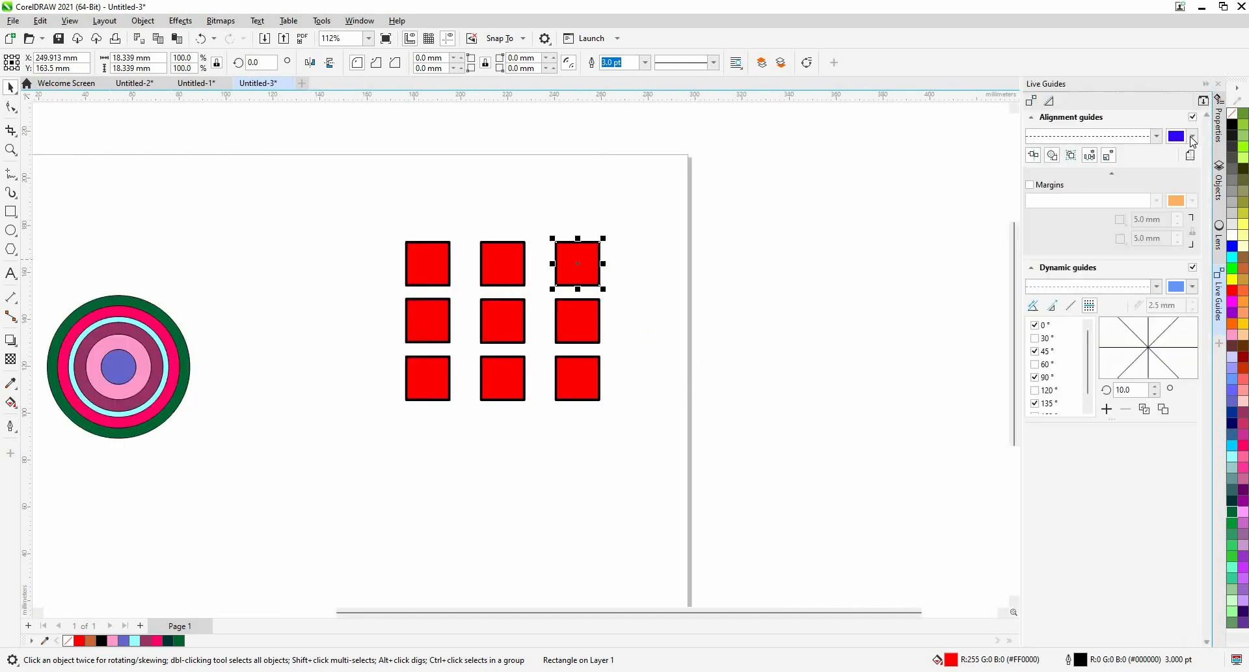
pyautogui.click(1192, 136)
pyautogui.click(1096, 283)
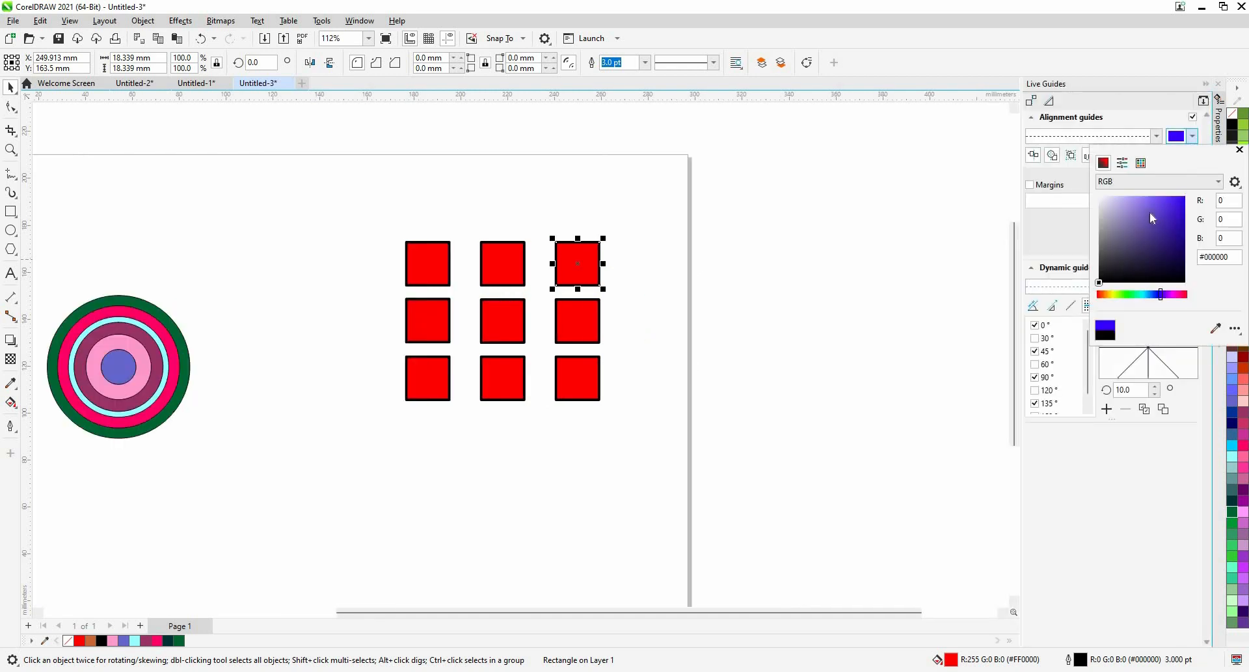
pyautogui.click(755, 279)
# Try moving the top-right square toward the middle column with the black guides, and undo the move.
pyautogui.click(609, 265)
pyautogui.moveTo(609, 266); pyautogui.dragTo(562, 266)
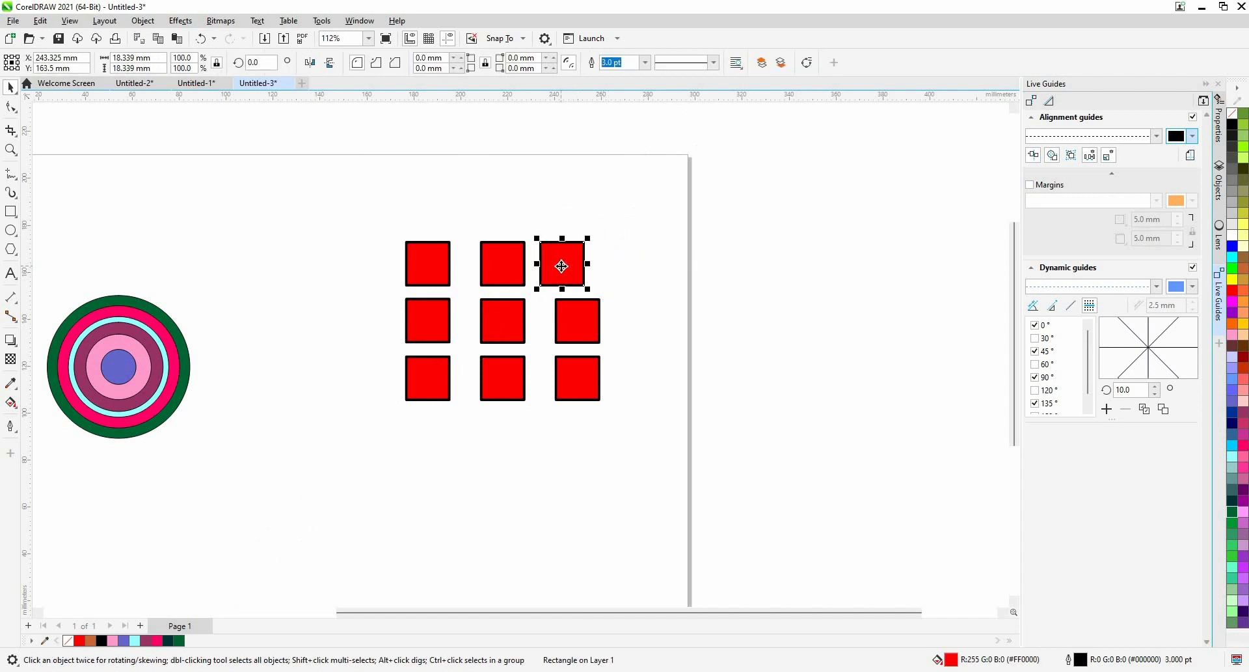
pyautogui.hotkey('ctrl', 'z')
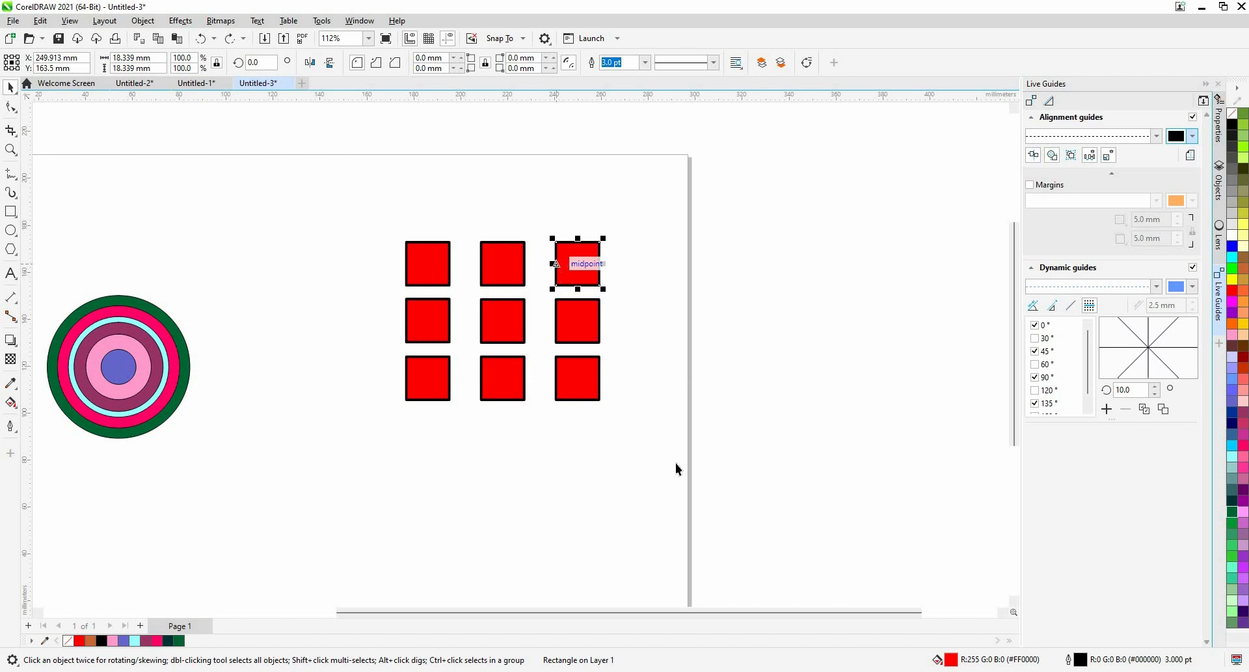
# Place a copy of the grid's bottom-left square just below it, and delete that copy.
pyautogui.scroll(-1, 625, 461)
pyautogui.moveTo(260, 449); pyautogui.dragTo(391, 362)
pyautogui.scroll(2, 384, 362)
pyautogui.scroll(-1, 393, 361)
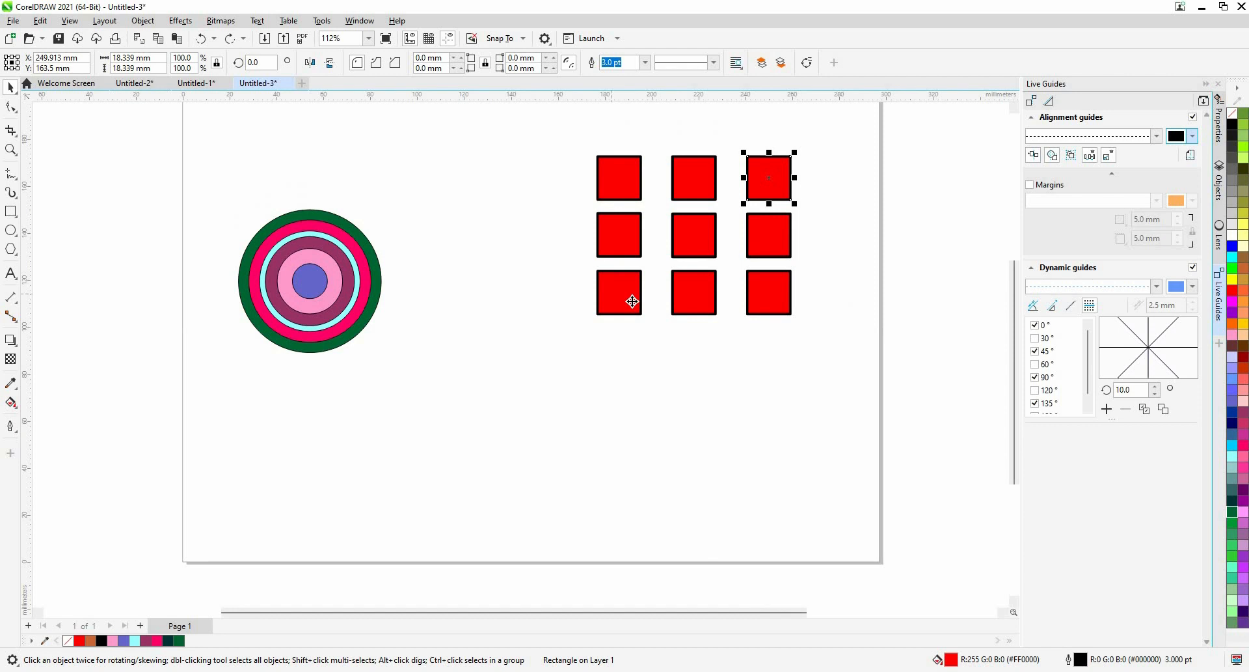
pyautogui.click(632, 301)
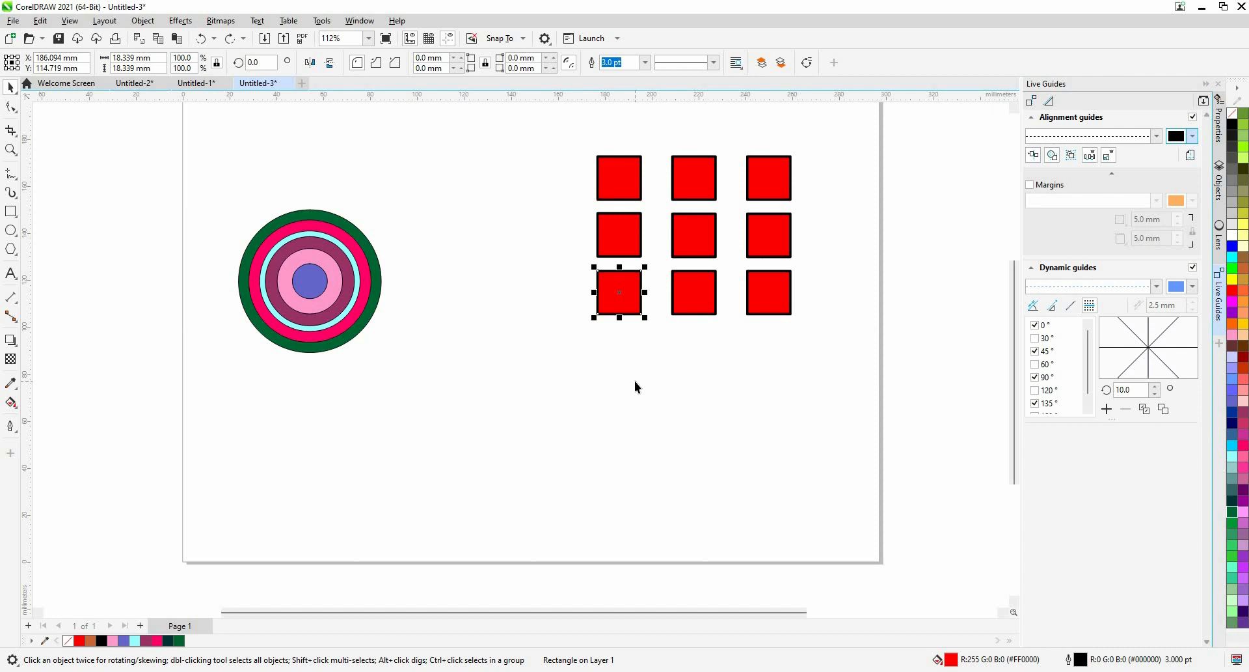
pyautogui.moveTo(621, 291); pyautogui.dragTo(649, 332)
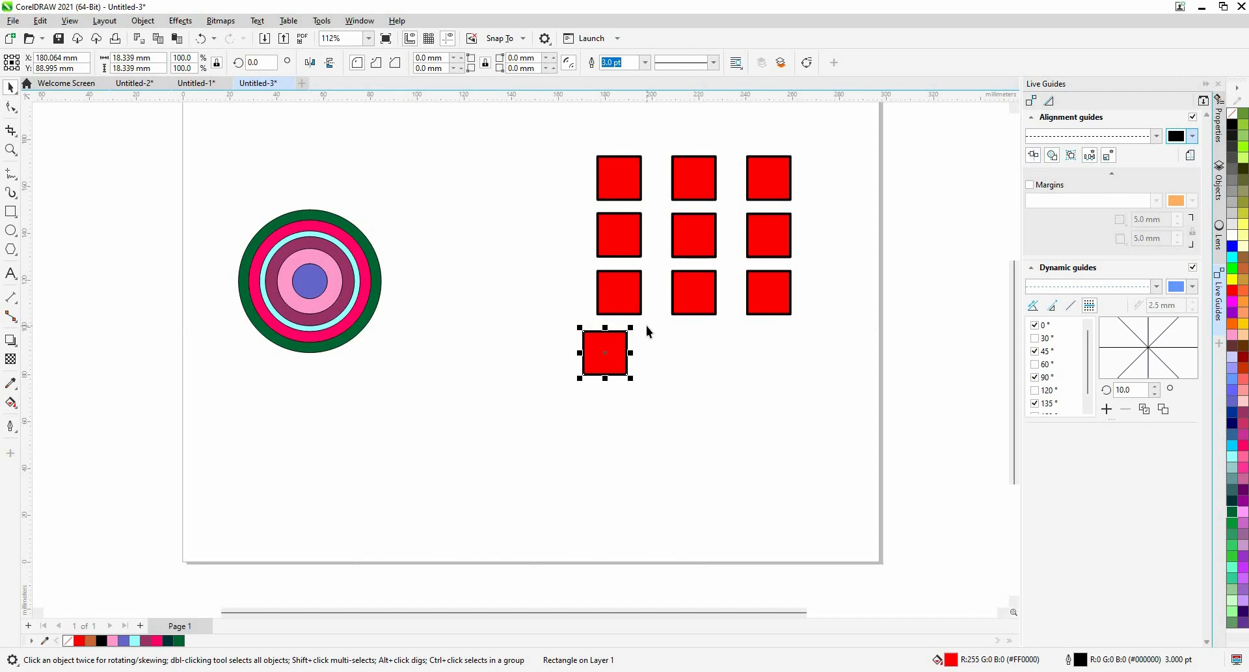
pyautogui.press('Delete')
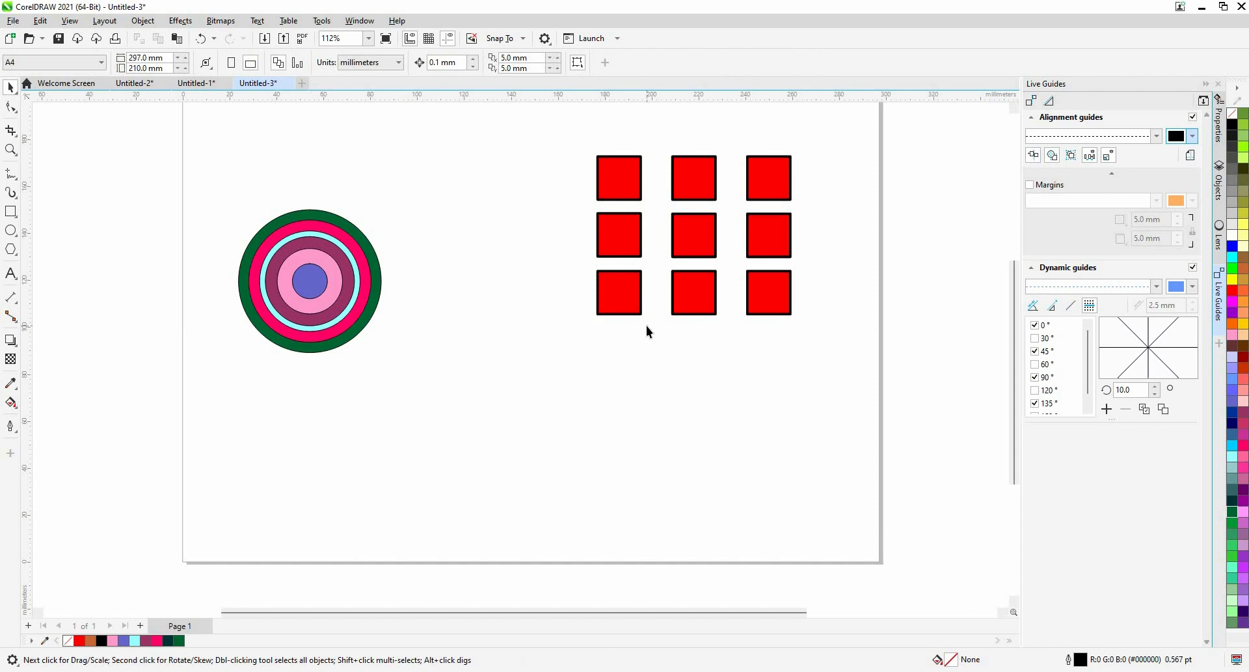
# Duplicate the grid's bottom-left square at the default offset and bring up the toolbar customization options.
pyautogui.click(629, 300)
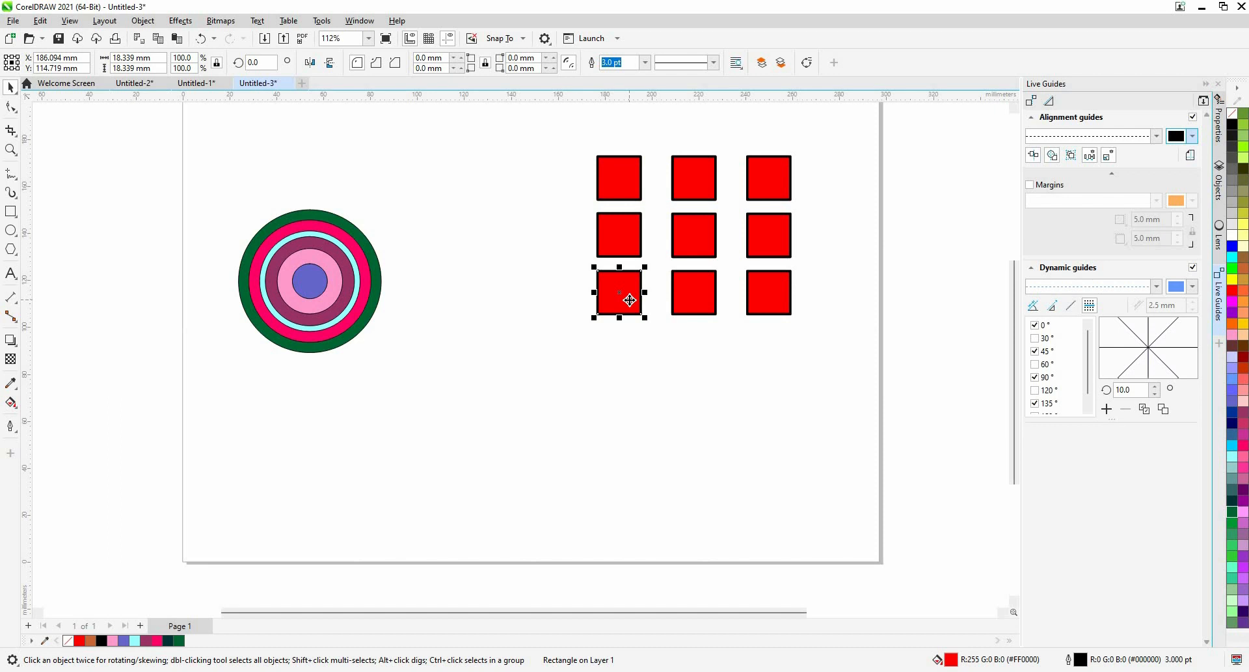
pyautogui.hotkey('ctrl', 'd')
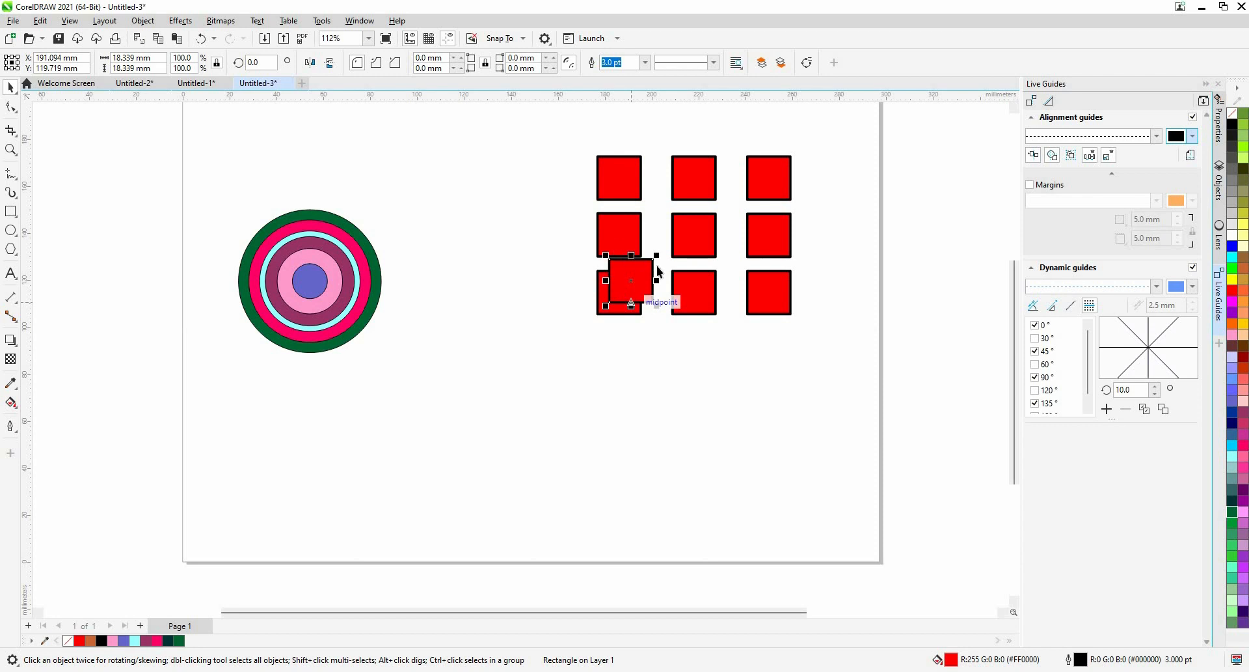
pyautogui.rightClick(880, 68)
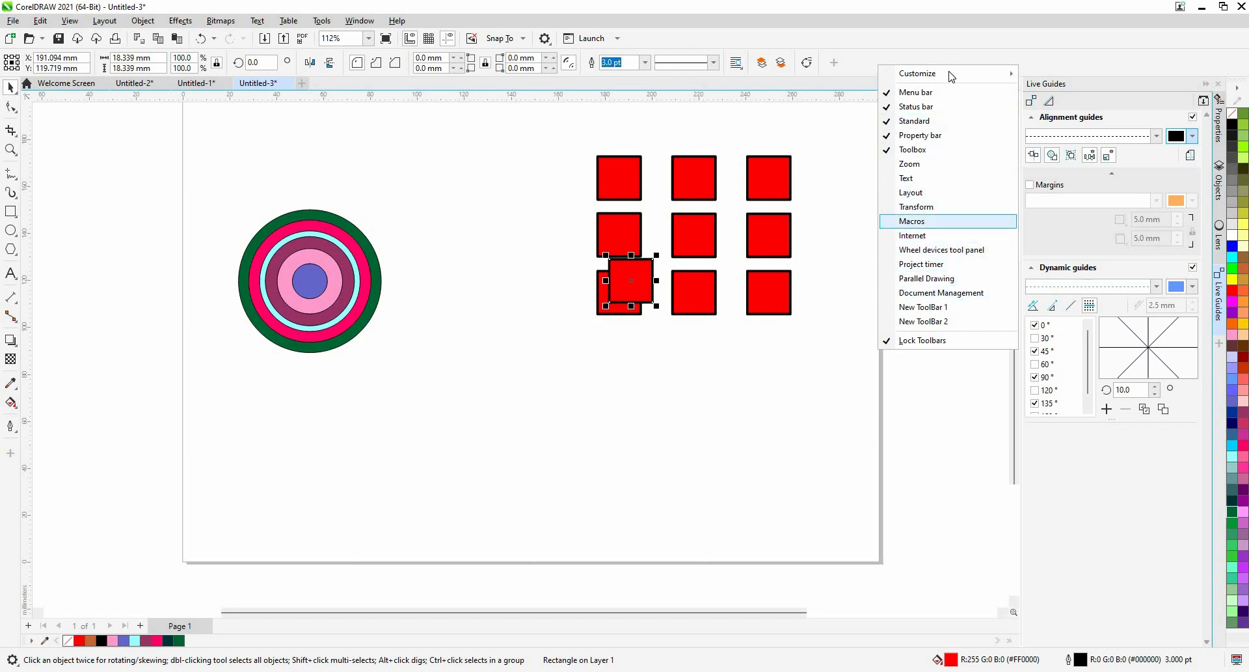
pyautogui.moveTo(952, 76)
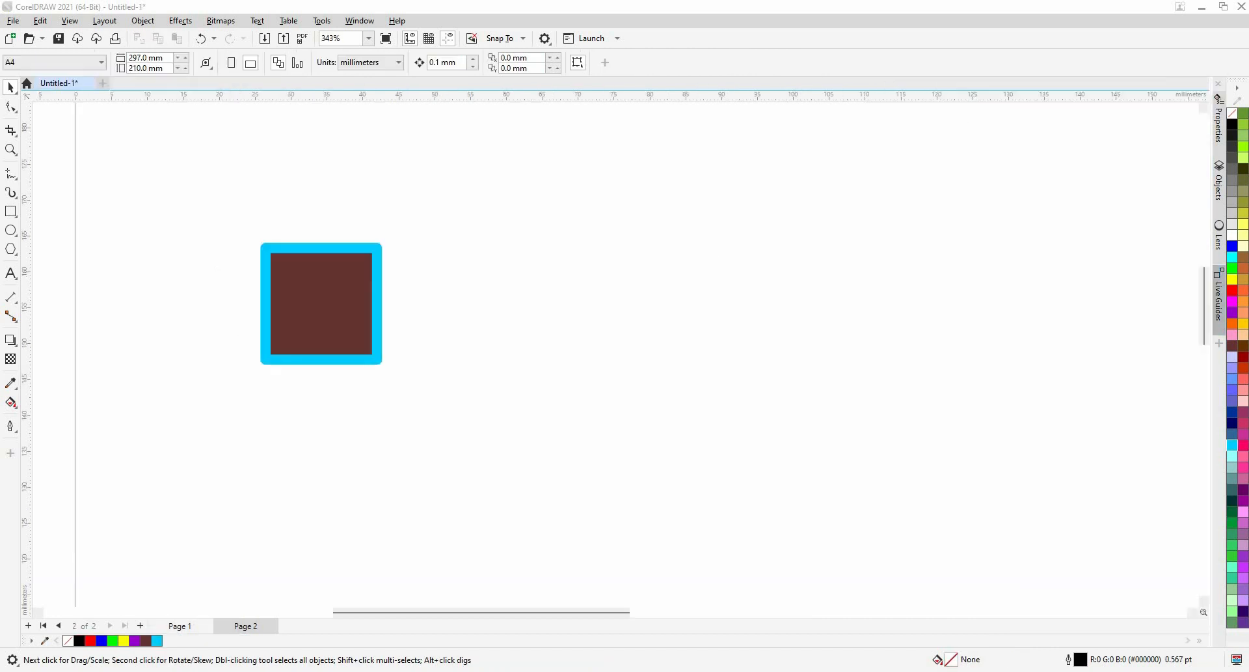
# Try to set the horizontal duplicate distance to 5 mm.
pyautogui.click(514, 57)
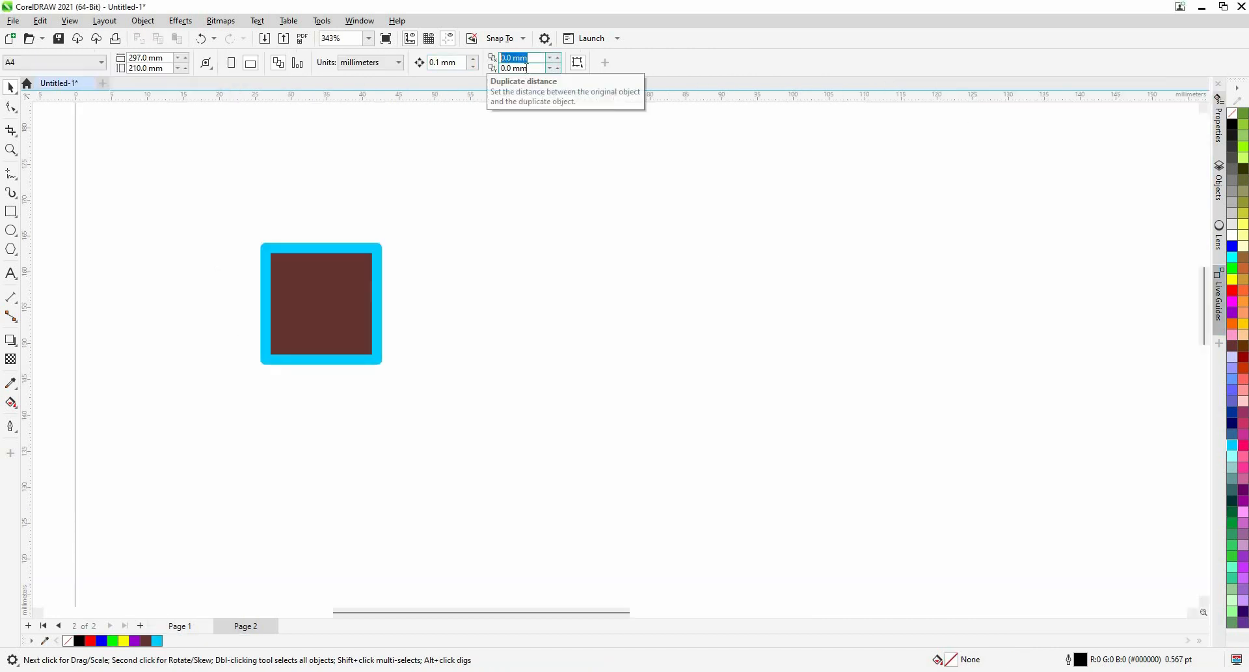
pyautogui.write('05')
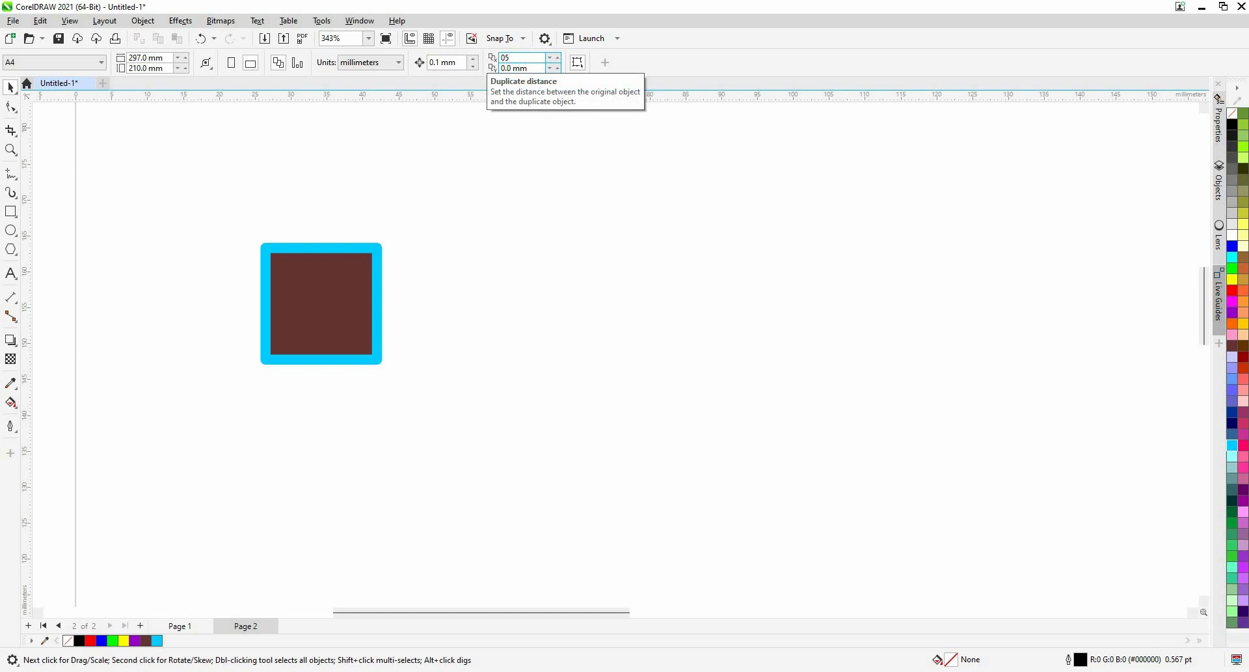
pyautogui.write('5')
# Place a copy of the brown square level with it just to its right, and delete that copy.
pyautogui.click(342, 307)
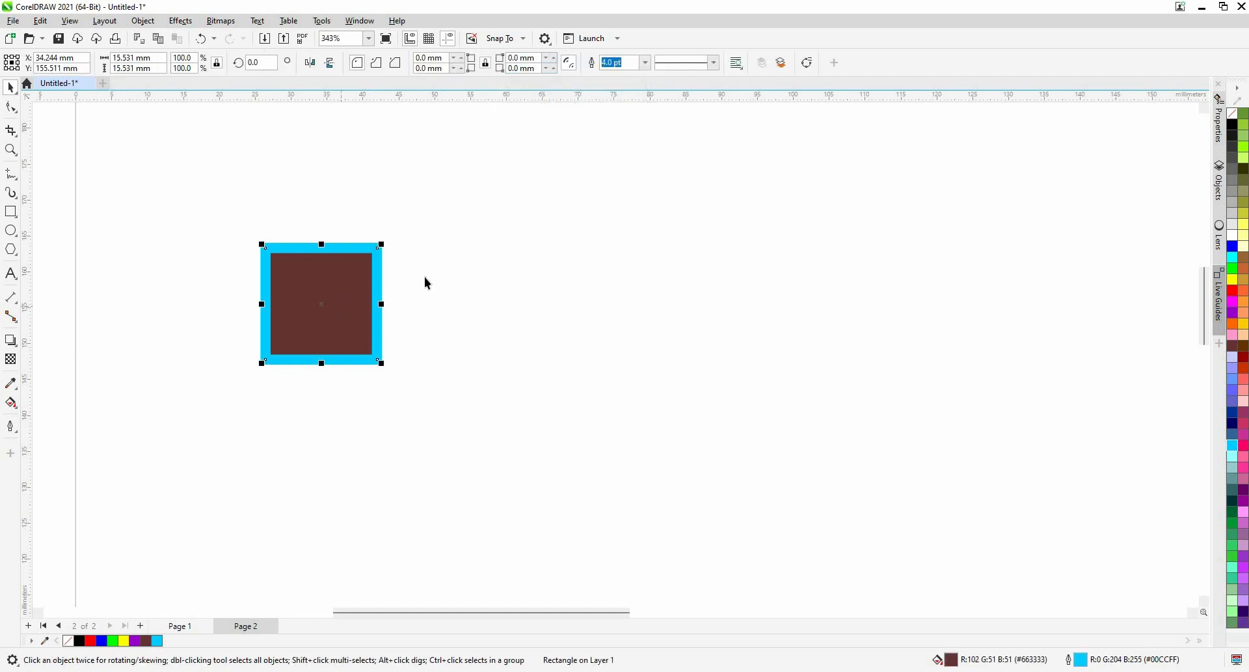
pyautogui.moveTo(340, 312); pyautogui.dragTo(492, 320)
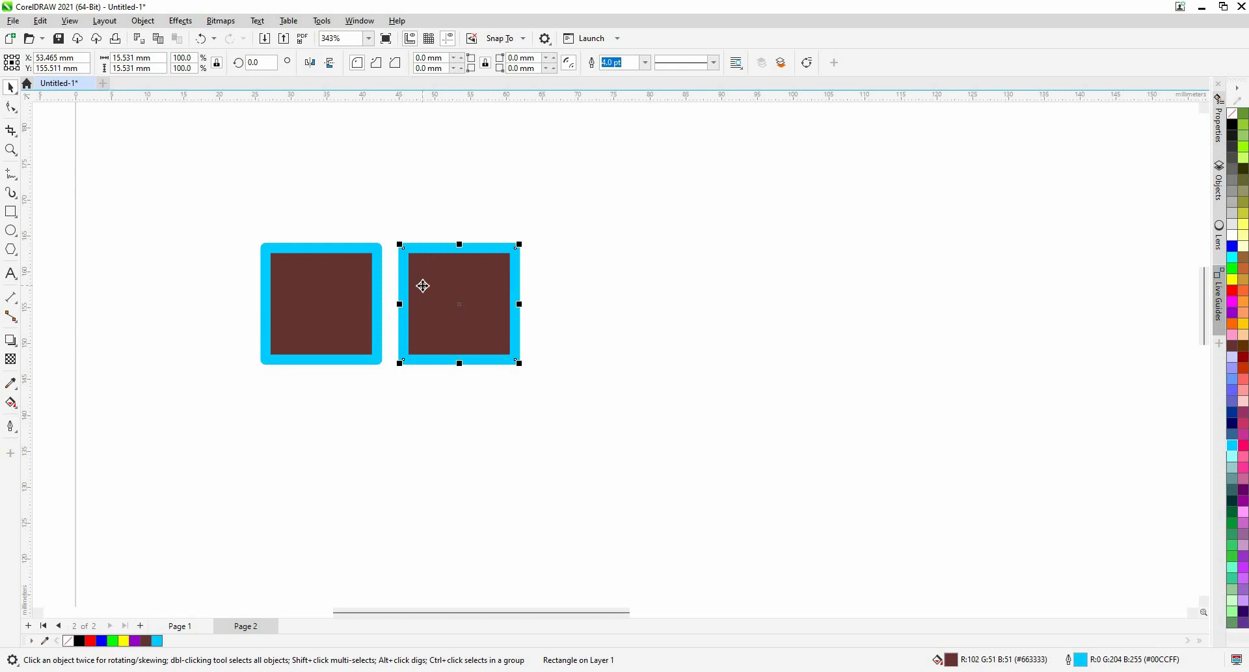
pyautogui.press('Delete')
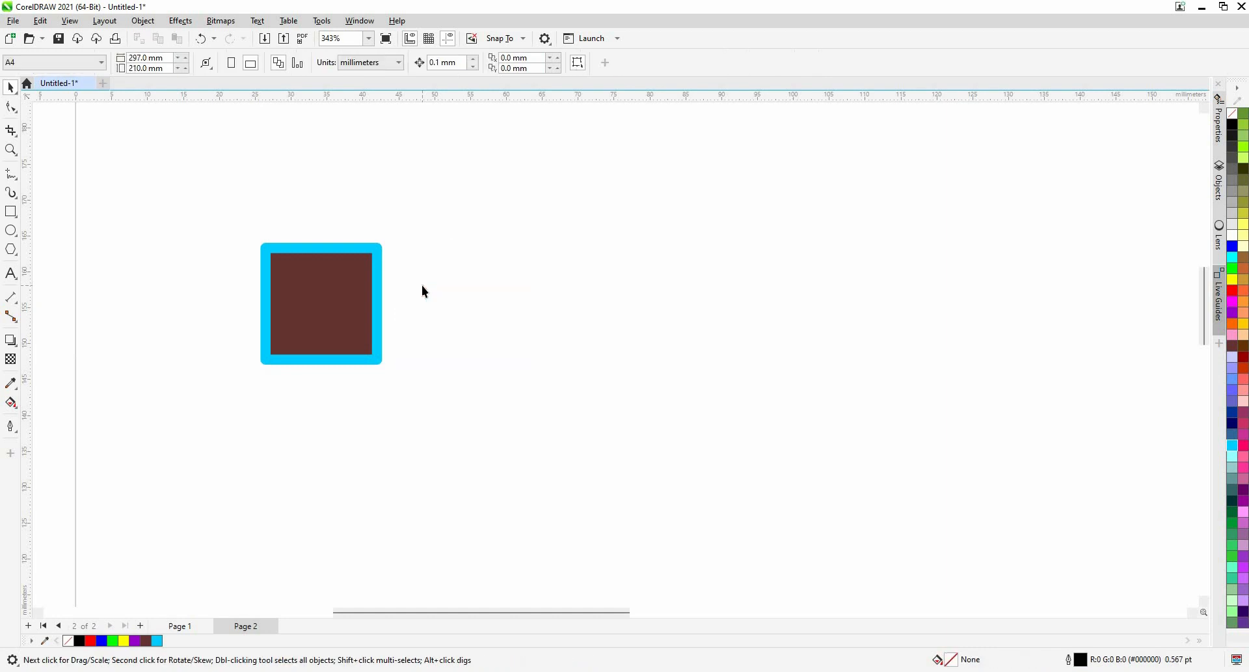
# Try enlarging the brown square by adding 1 mm to its width, and undo the resize.
pyautogui.click(295, 288)
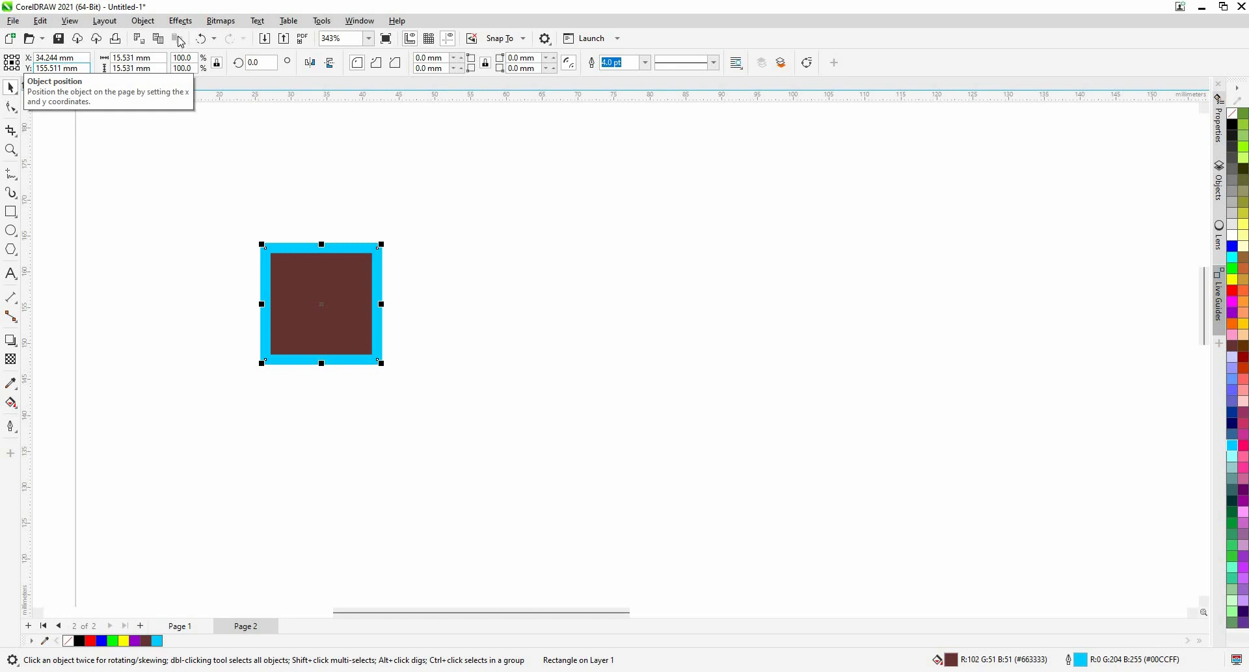
pyautogui.click(166, 58)
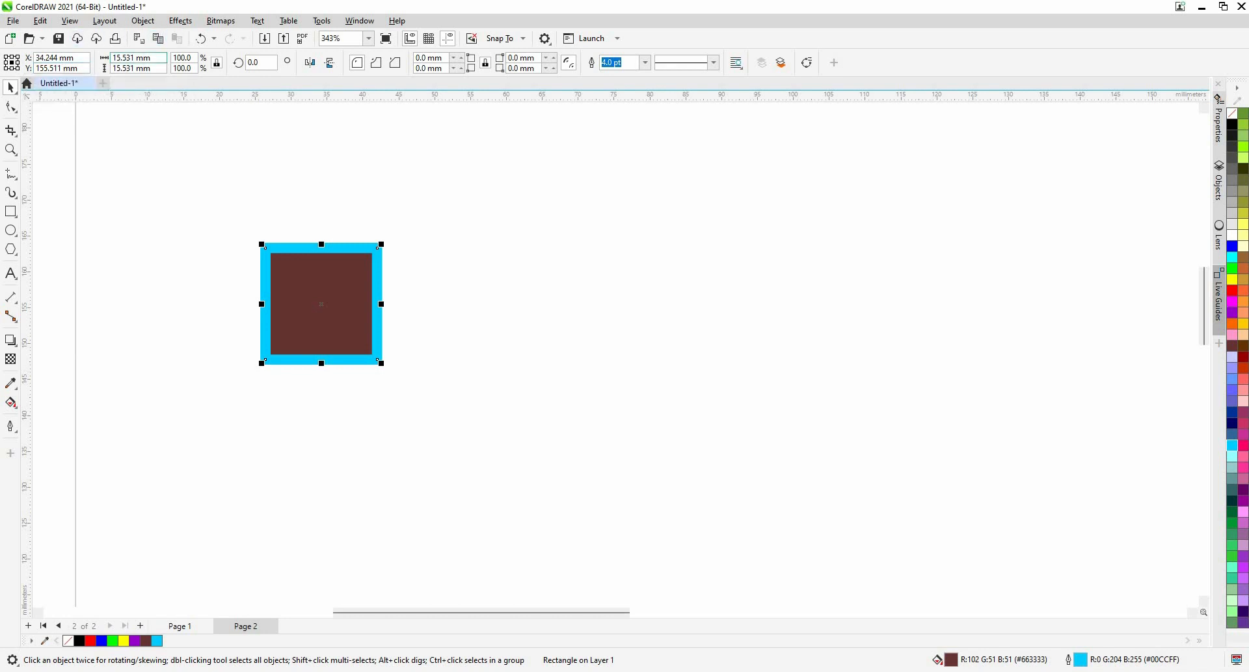
pyautogui.write('+')
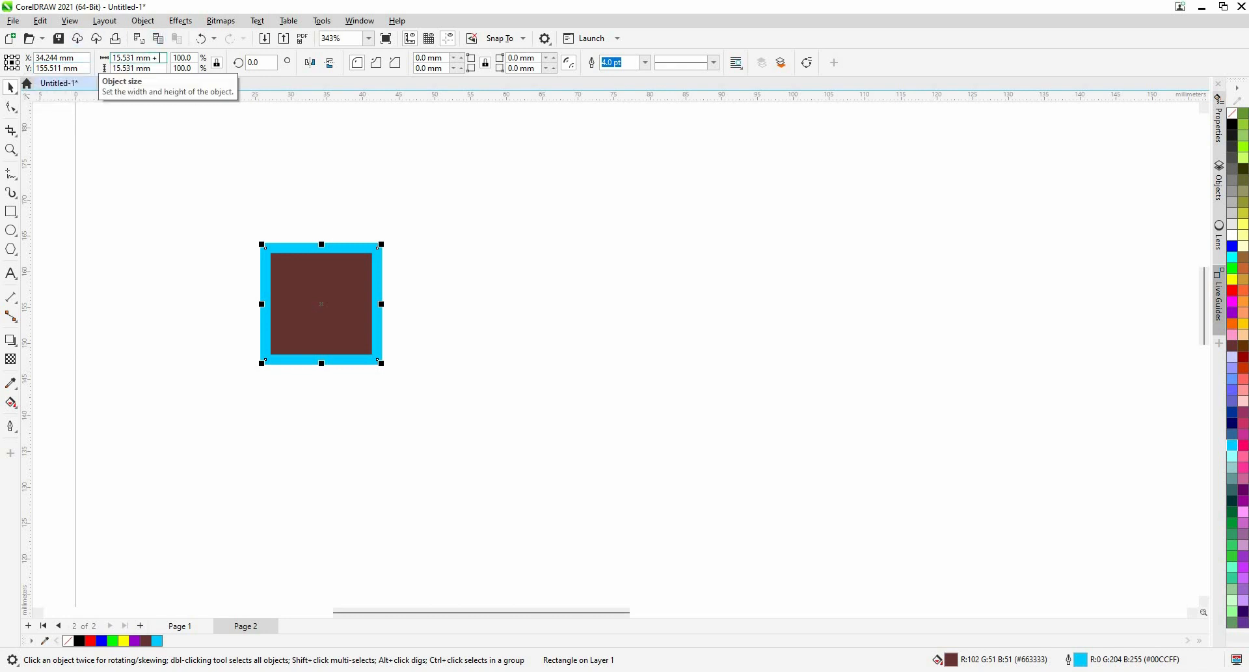
pyautogui.write(' 1')
pyautogui.press('Return')
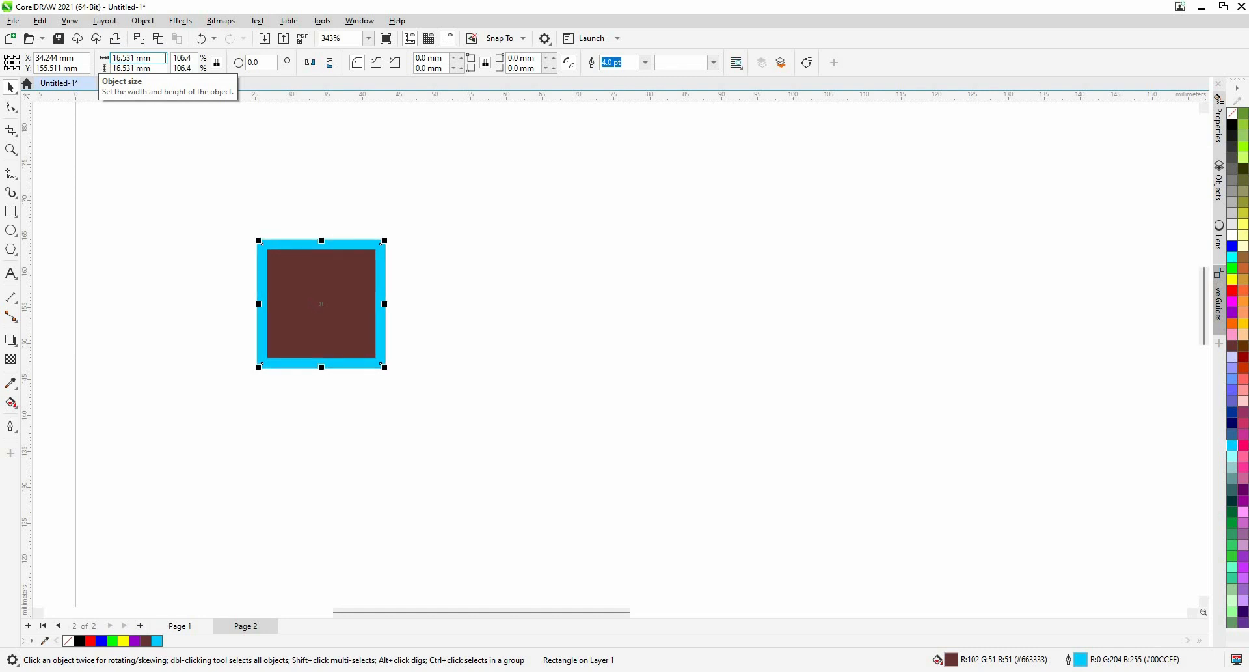
pyautogui.hotkey('ctrl', 'z')
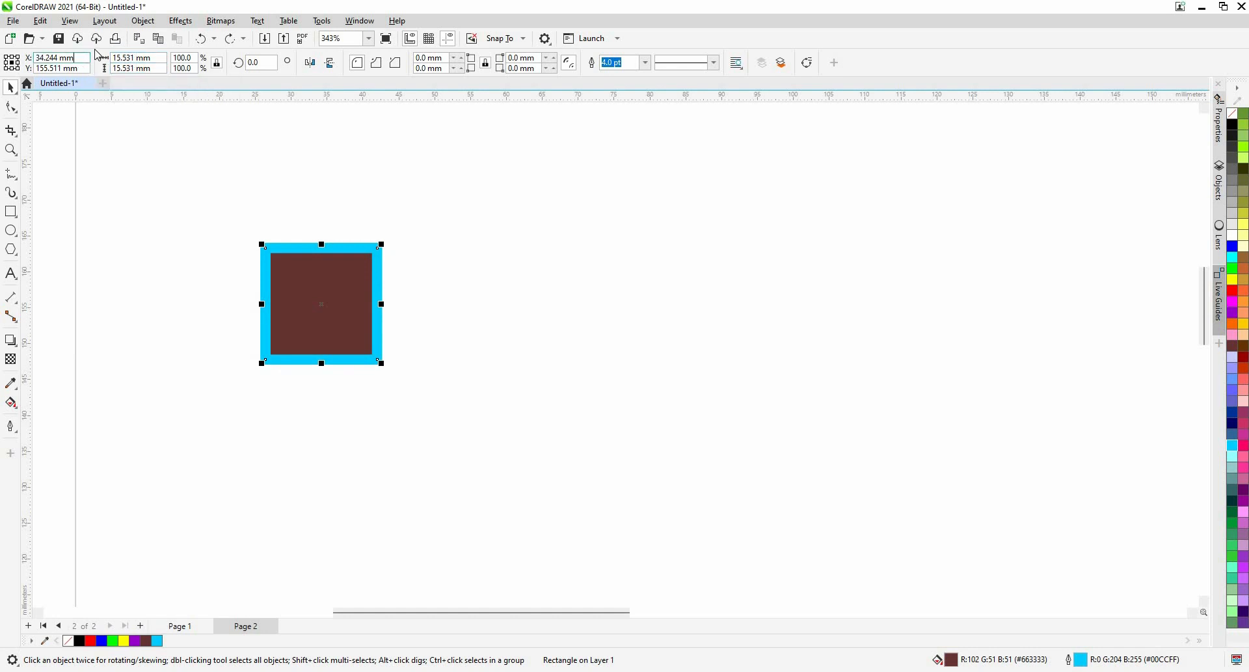
# Try shifting the square horizontally by adding 1 mm to its X position, and undo the shift.
pyautogui.write('+1')
pyautogui.press('Return')
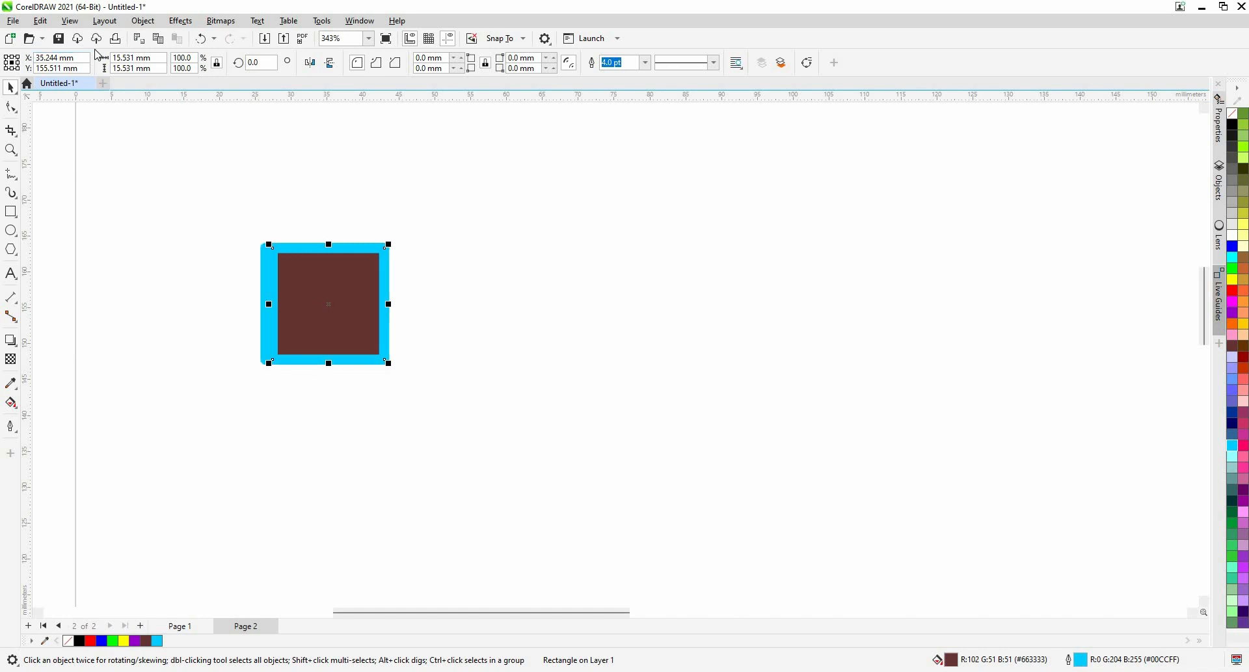
pyautogui.hotkey('ctrl', 'z')
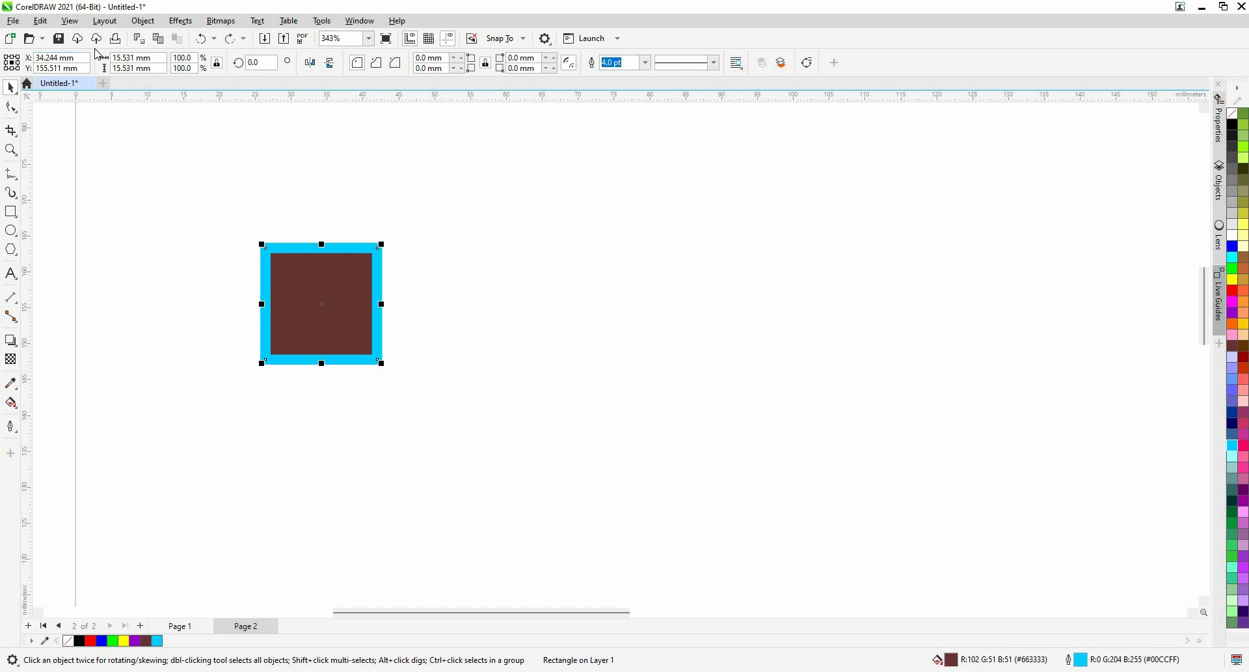
pyautogui.click(81, 60)
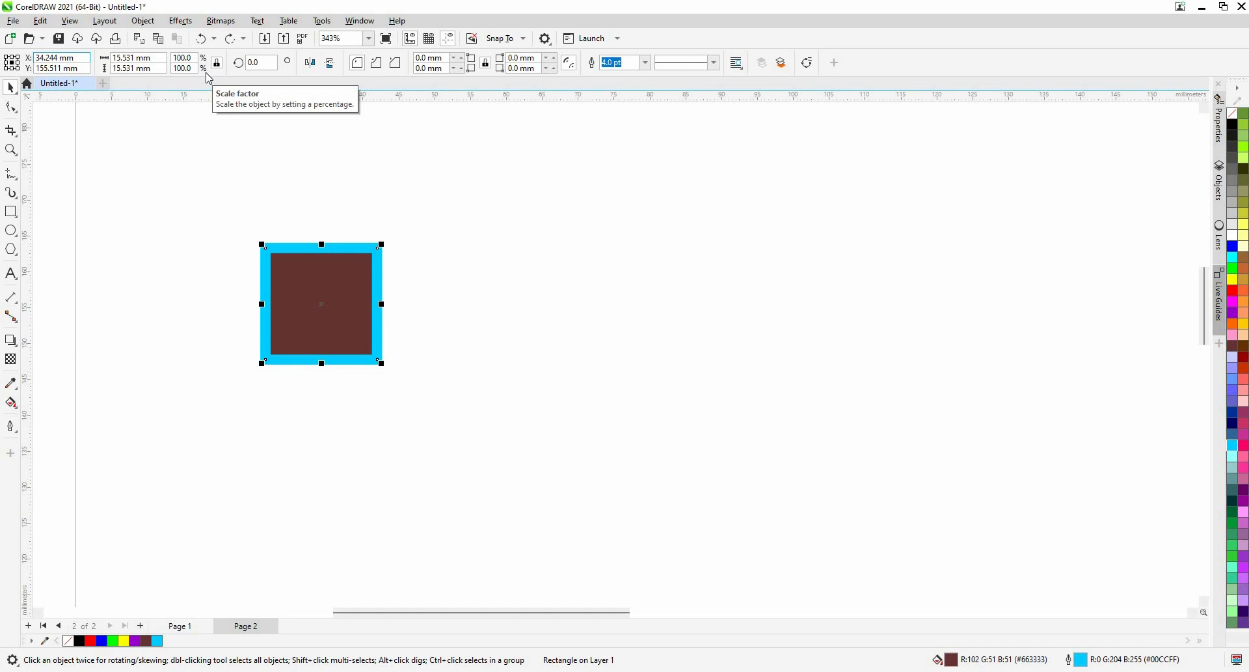
pyautogui.click(306, 231)
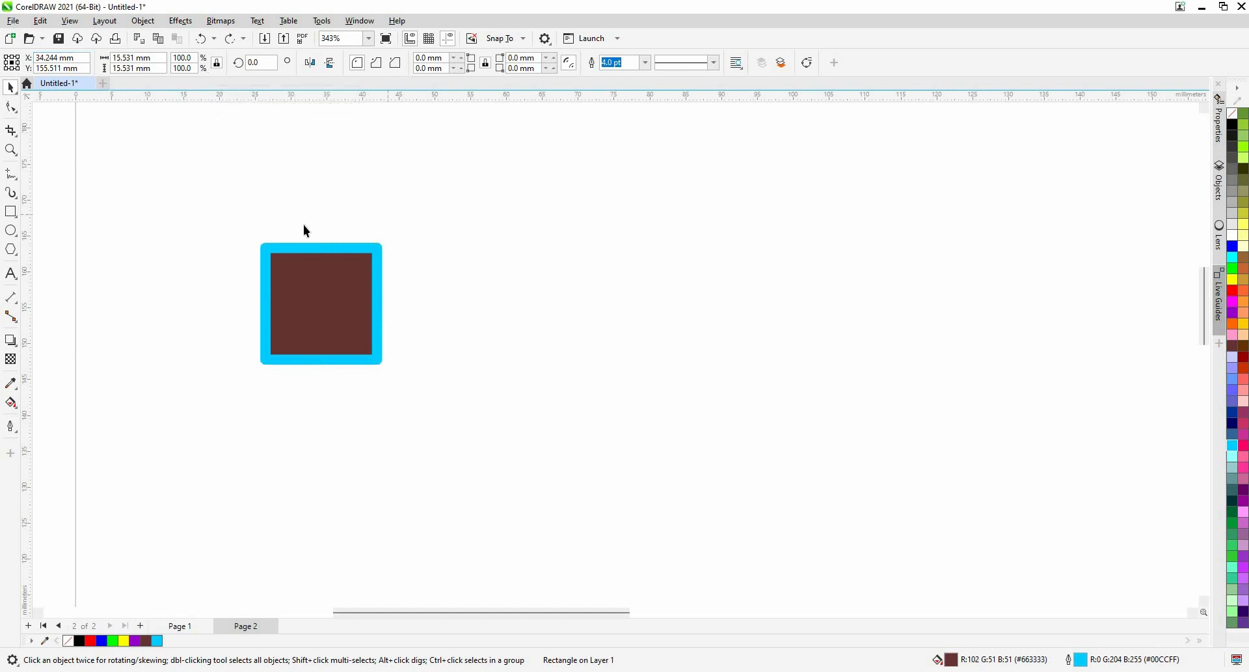
# Place three evenly spaced copies of the square in a row to its right, making four squares.
pyautogui.click(319, 277)
pyautogui.moveTo(365, 290); pyautogui.dragTo(557, 293)
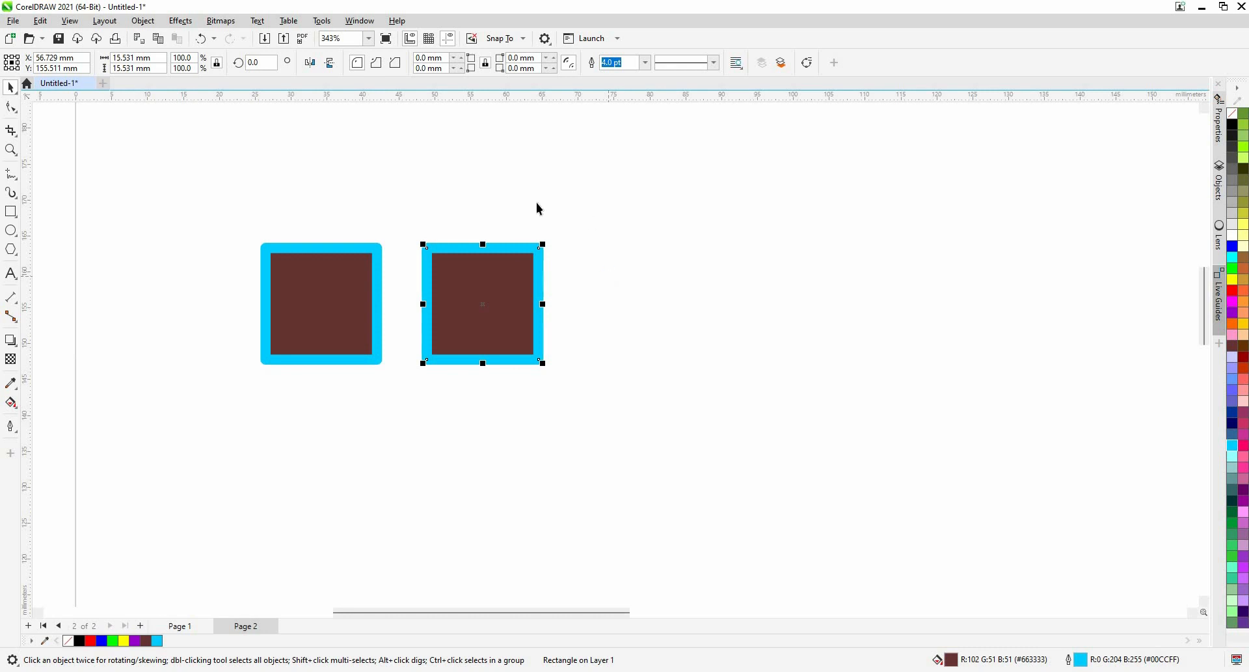
pyautogui.moveTo(508, 280); pyautogui.dragTo(674, 298)
pyautogui.scroll(-1, 478, 249)
pyautogui.scroll(-1, 478, 250)
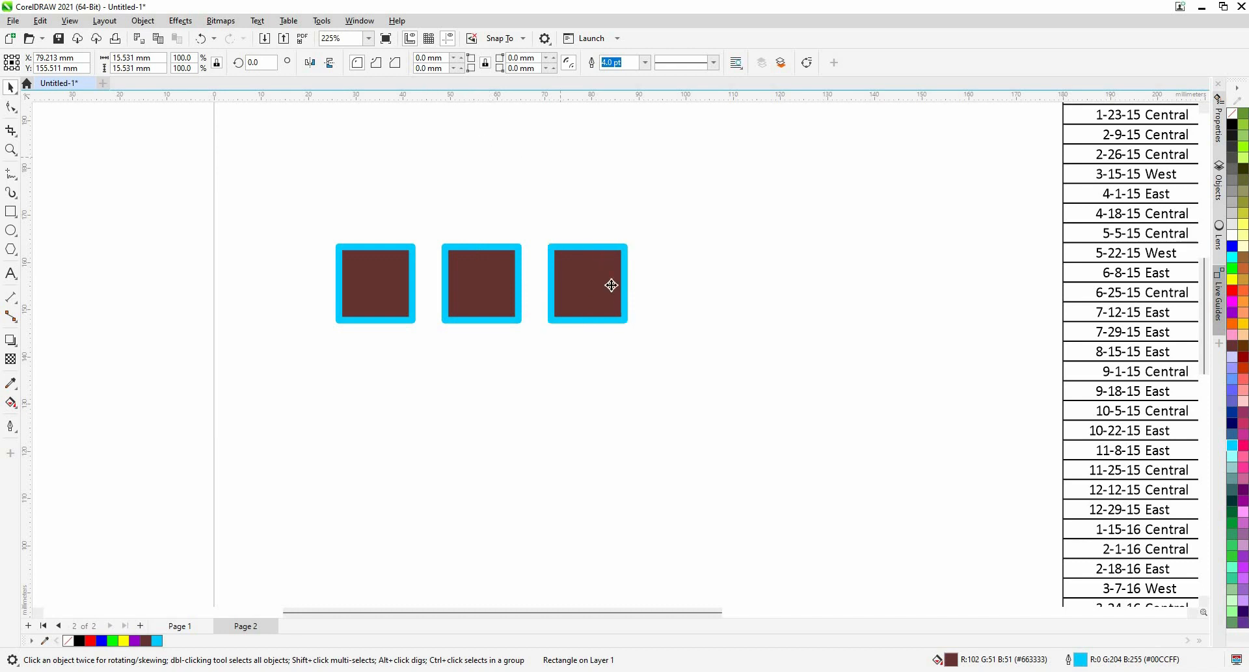
pyautogui.moveTo(614, 284); pyautogui.dragTo(720, 276)
pyautogui.rightClick(719, 276)
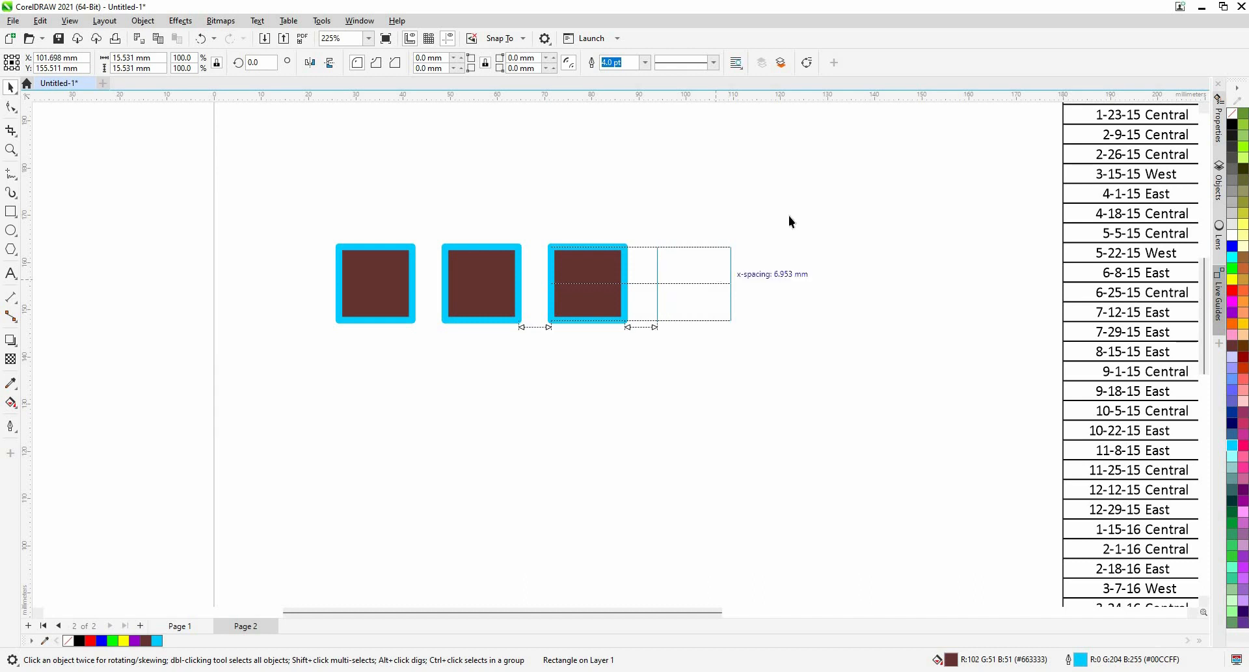
pyautogui.click(789, 216)
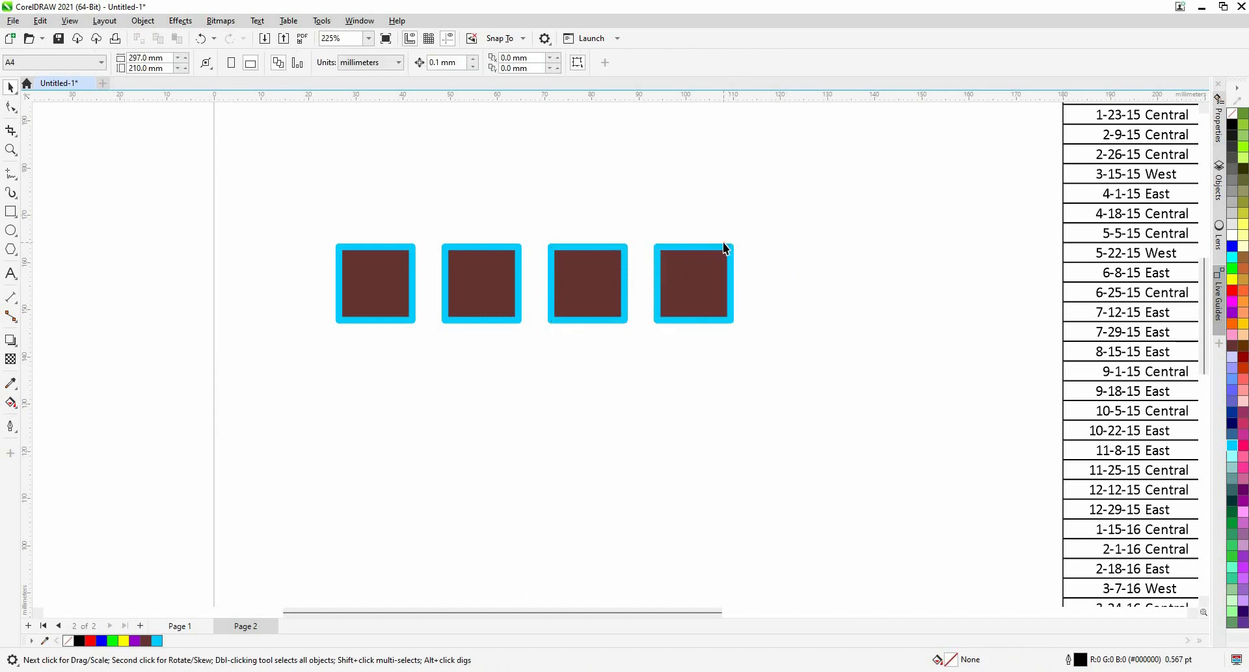
# Undo the last two copies and delete the remaining copy beside the original square.
pyautogui.hotkey('ctrl', 'z')
pyautogui.hotkey('ctrl', 'z')
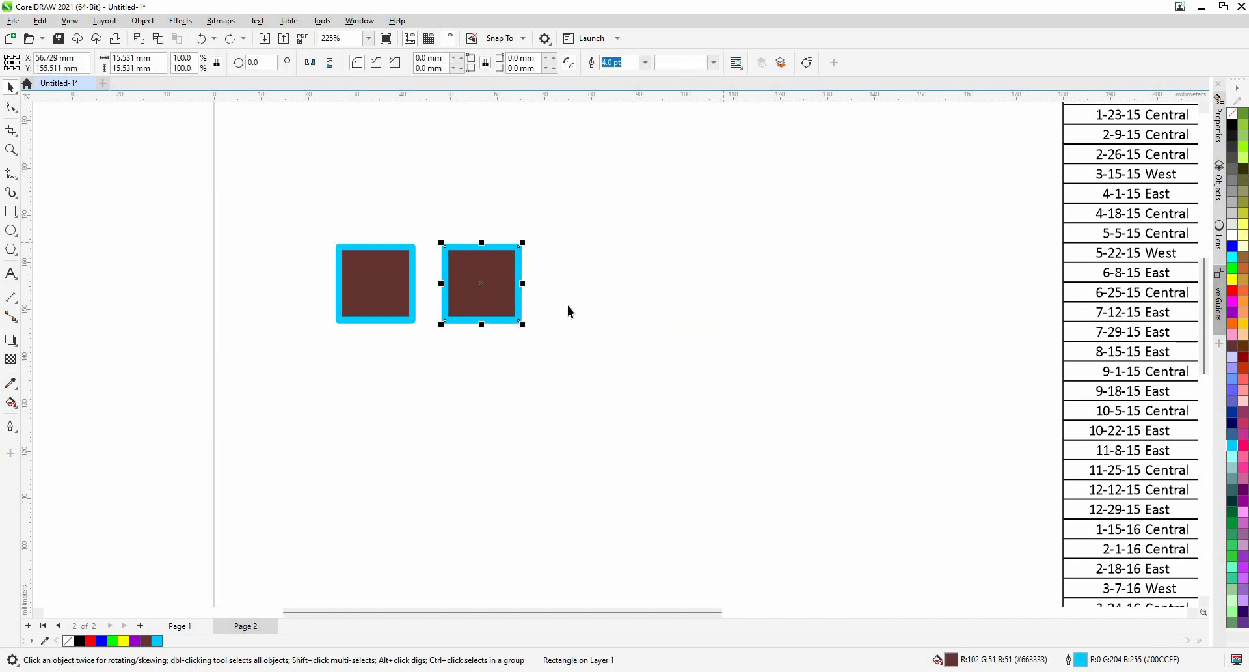
pyautogui.scroll(6, 567, 306)
pyautogui.click(128, 263)
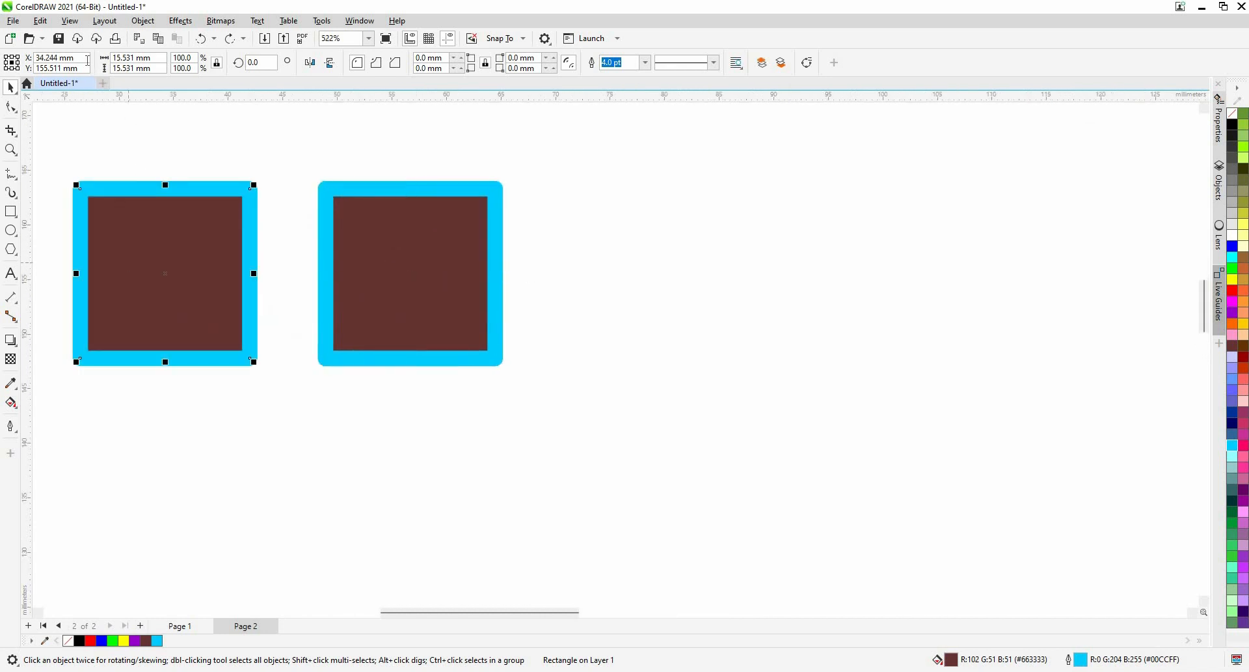
pyautogui.click(397, 259)
pyautogui.press('Escape')
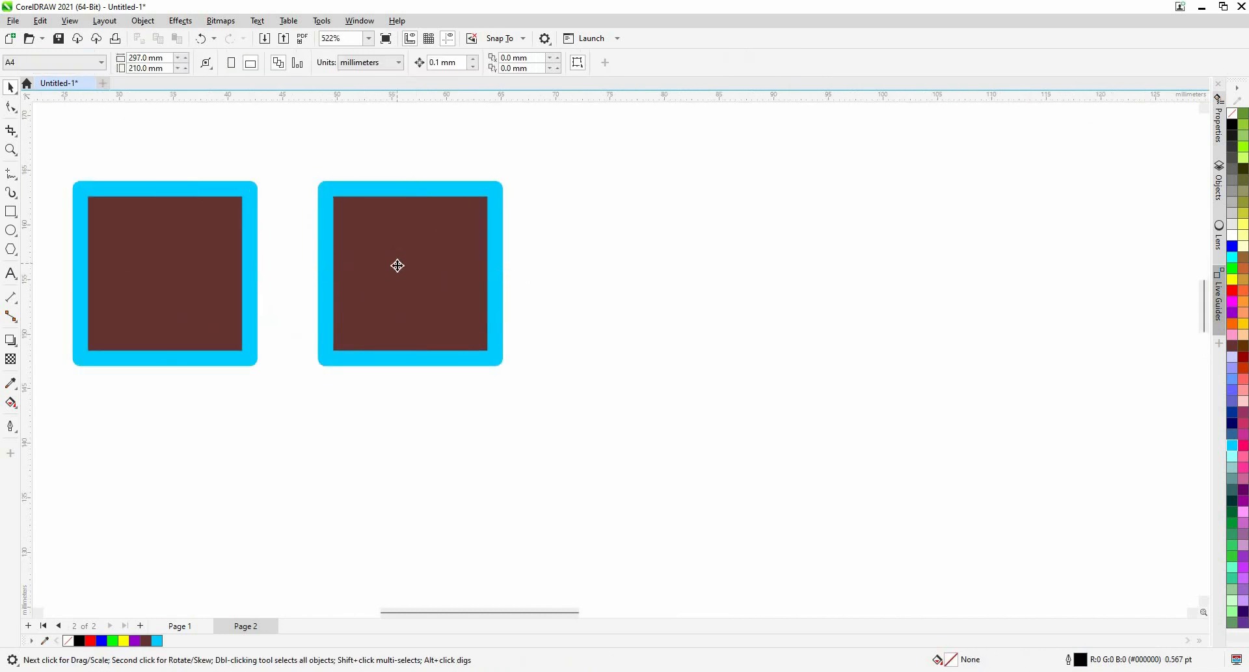
pyautogui.click(398, 265)
pyautogui.press('Delete')
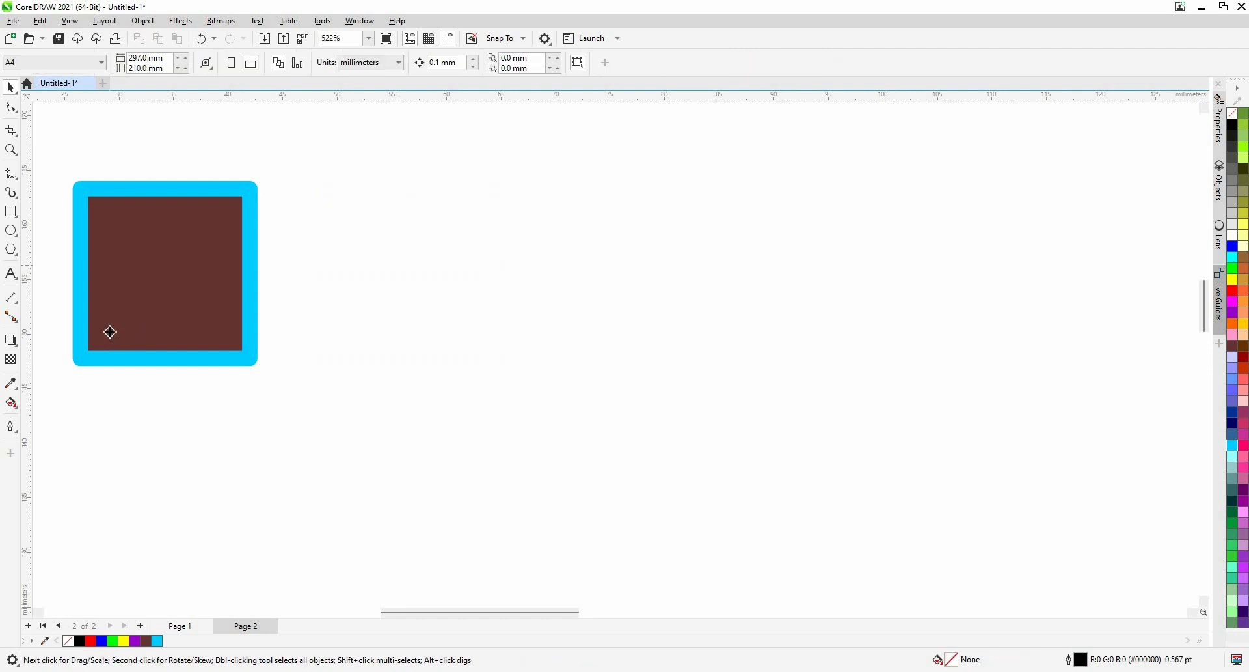
# Position the square at X 35 mm, Y 155 mm and set its width to 15 mm with locked proportions.
pyautogui.click(110, 332)
pyautogui.moveTo(83, 58); pyautogui.dragTo(37, 58)
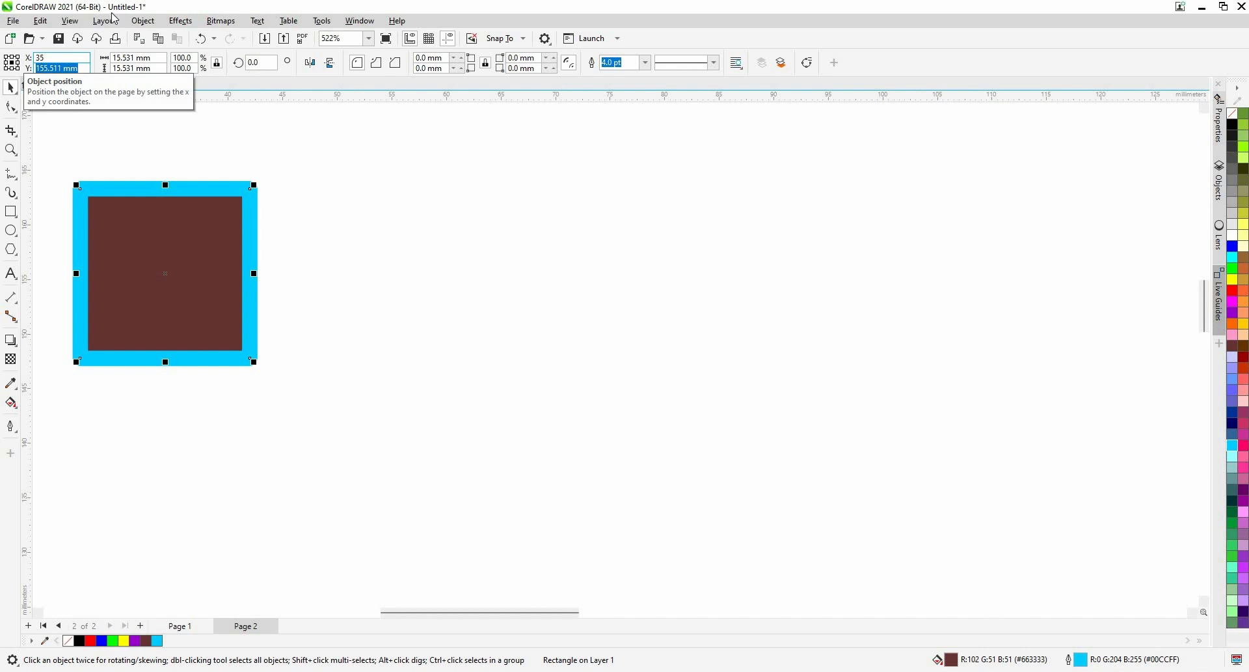
pyautogui.write('5')
pyautogui.press('Tab')
pyautogui.write('155')
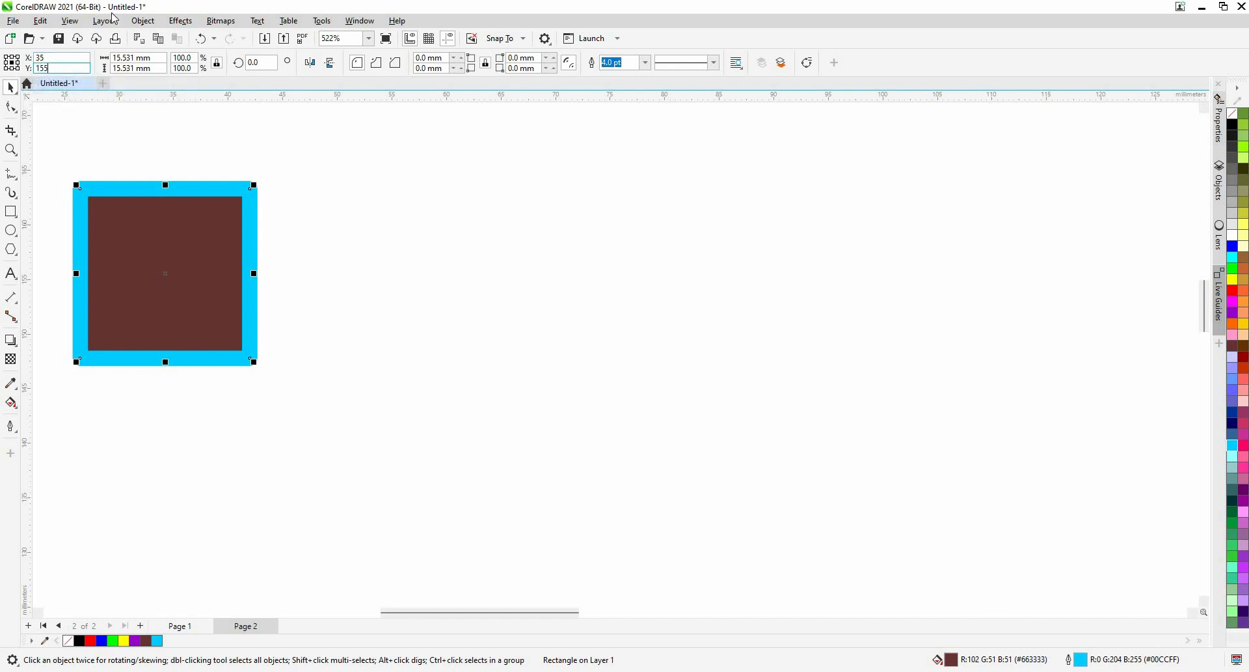
pyautogui.press('Tab')
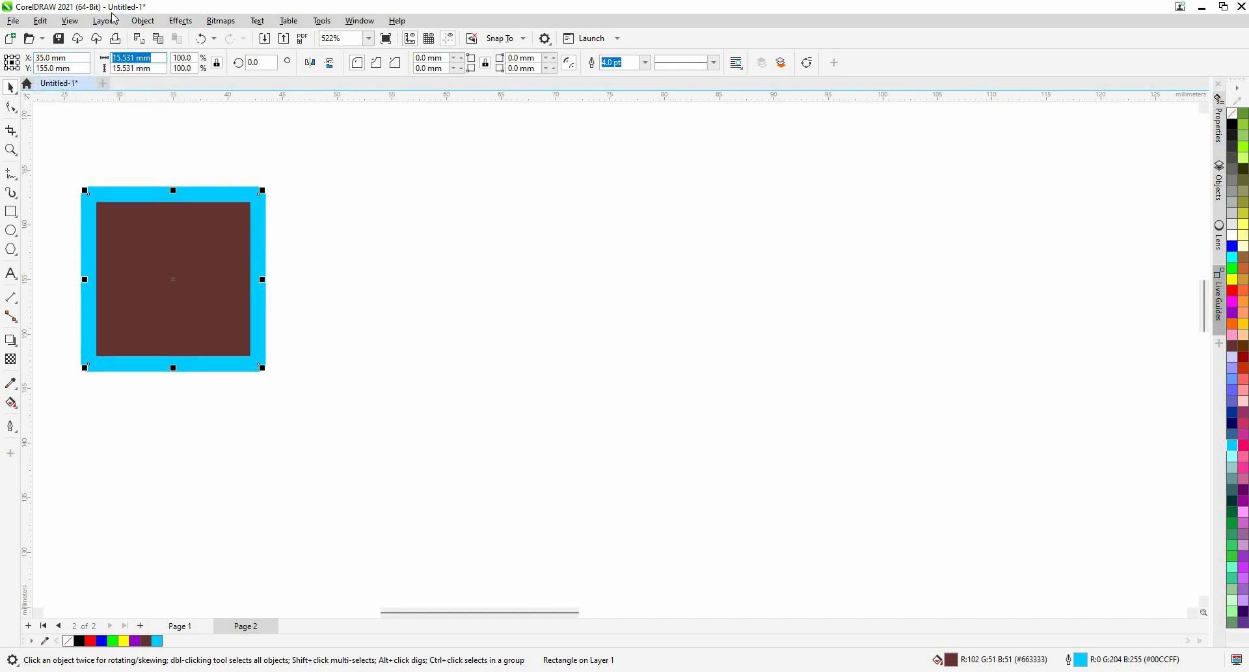
pyautogui.write('15')
pyautogui.press('Tab')
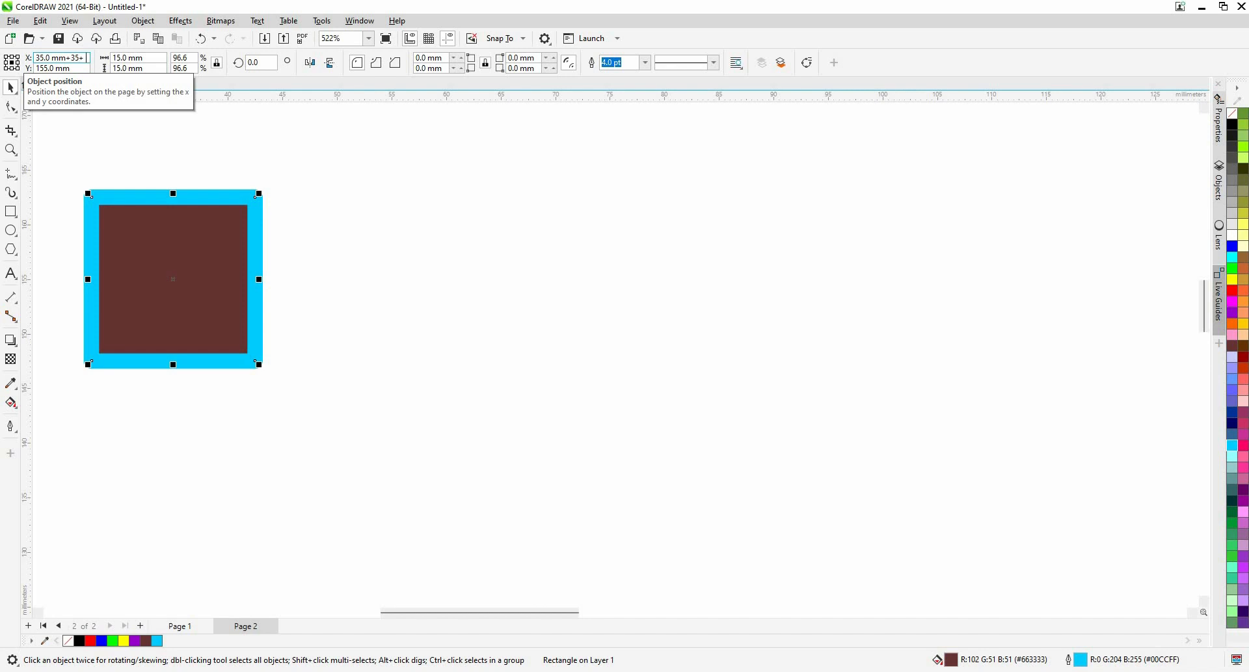
# Move the square to X 80 mm by adding 35 and 10 to its X position, and keep it selected.
pyautogui.write('10')
pyautogui.press('Tab')
pyautogui.click(74, 58)
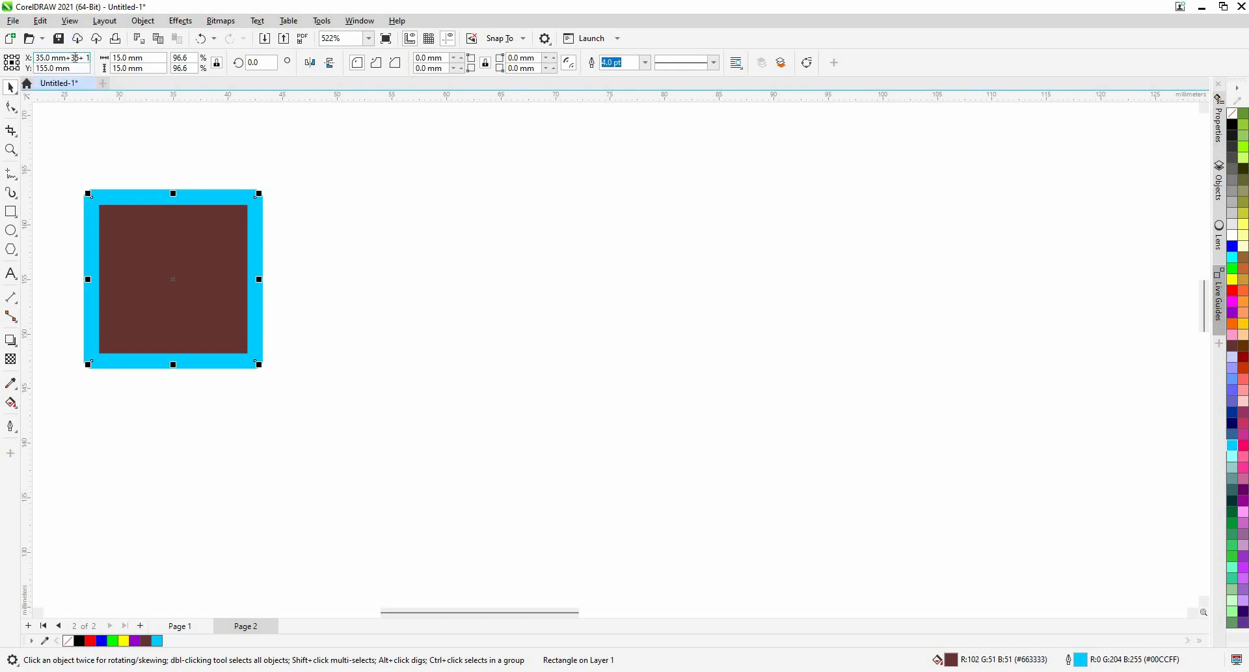
pyautogui.press('Return')
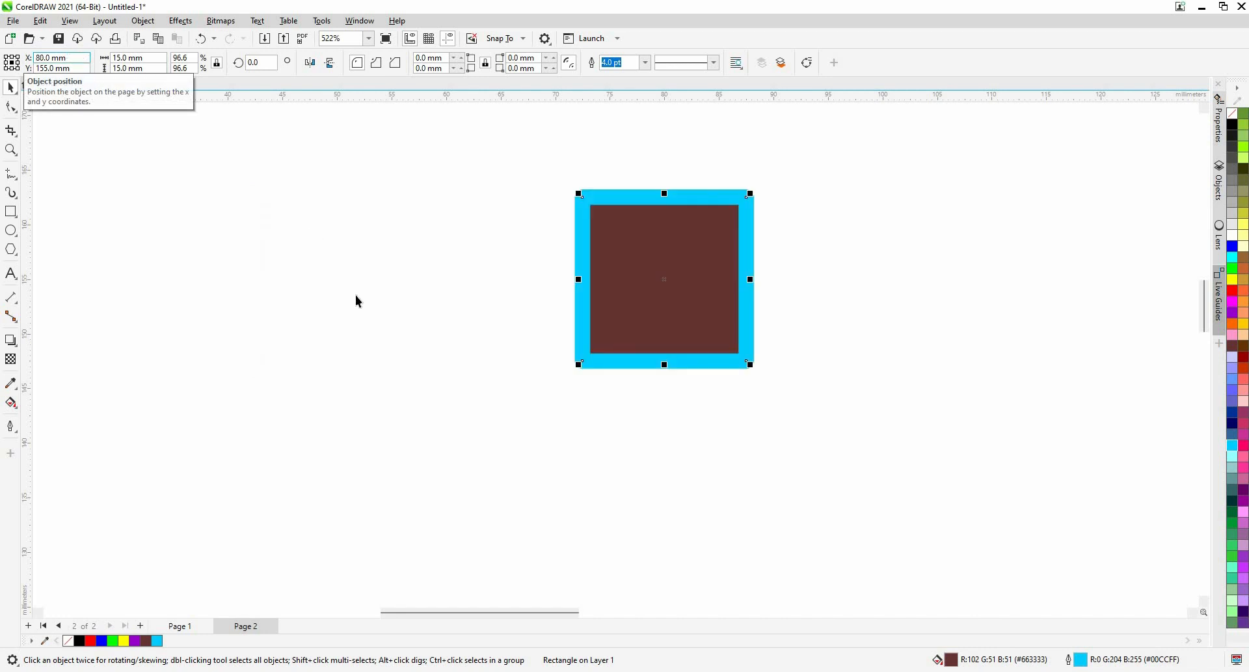
pyautogui.click(405, 338)
pyautogui.scroll(-6, 382, 338)
pyautogui.click(506, 313)
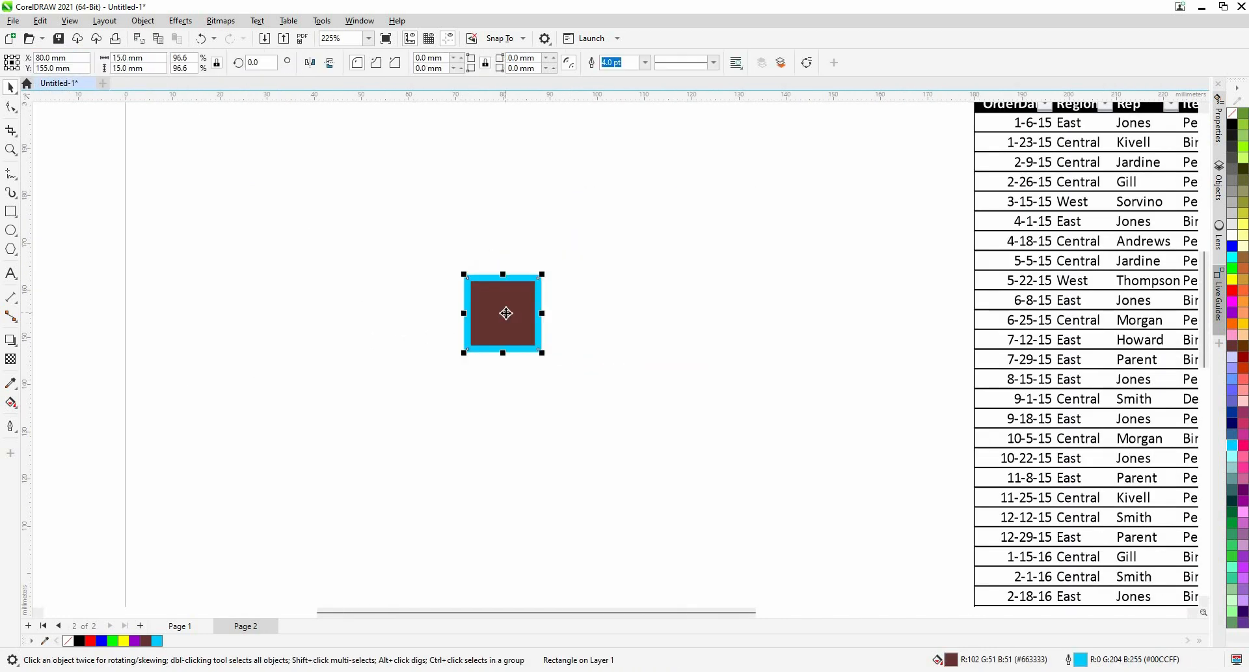
# Undo the square's last move and place a copy of it at an X position of 75 mm.
pyautogui.hotkey('ctrl', 'z')
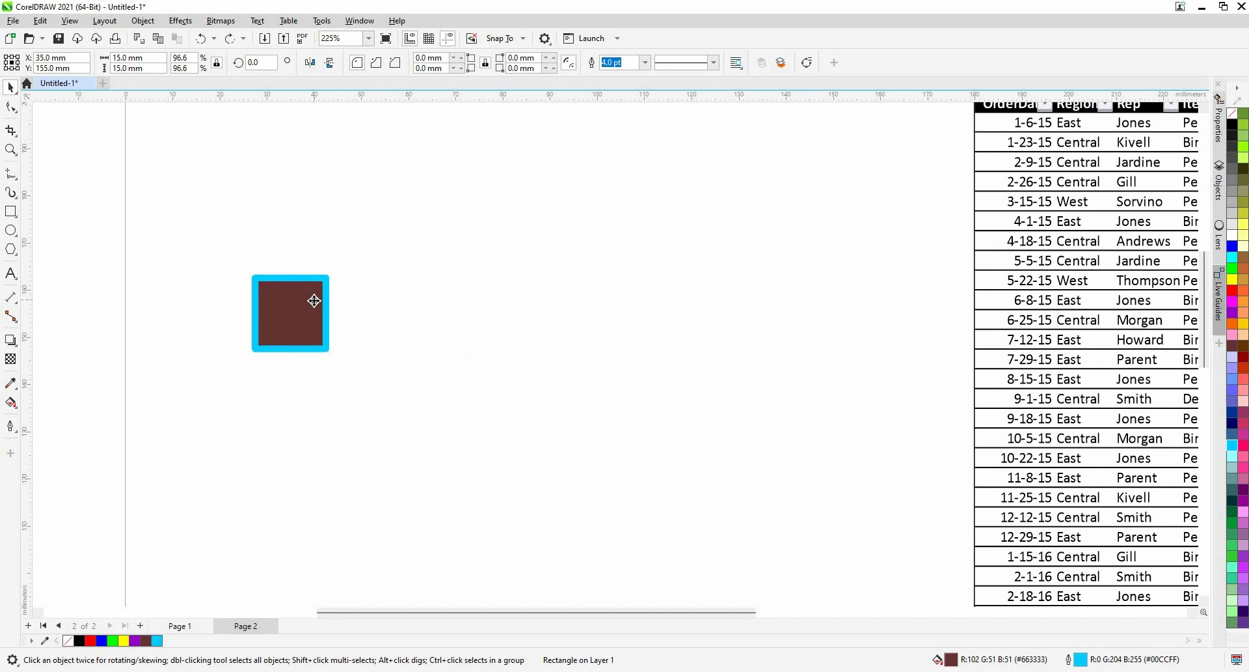
pyautogui.scroll(2, 303, 294)
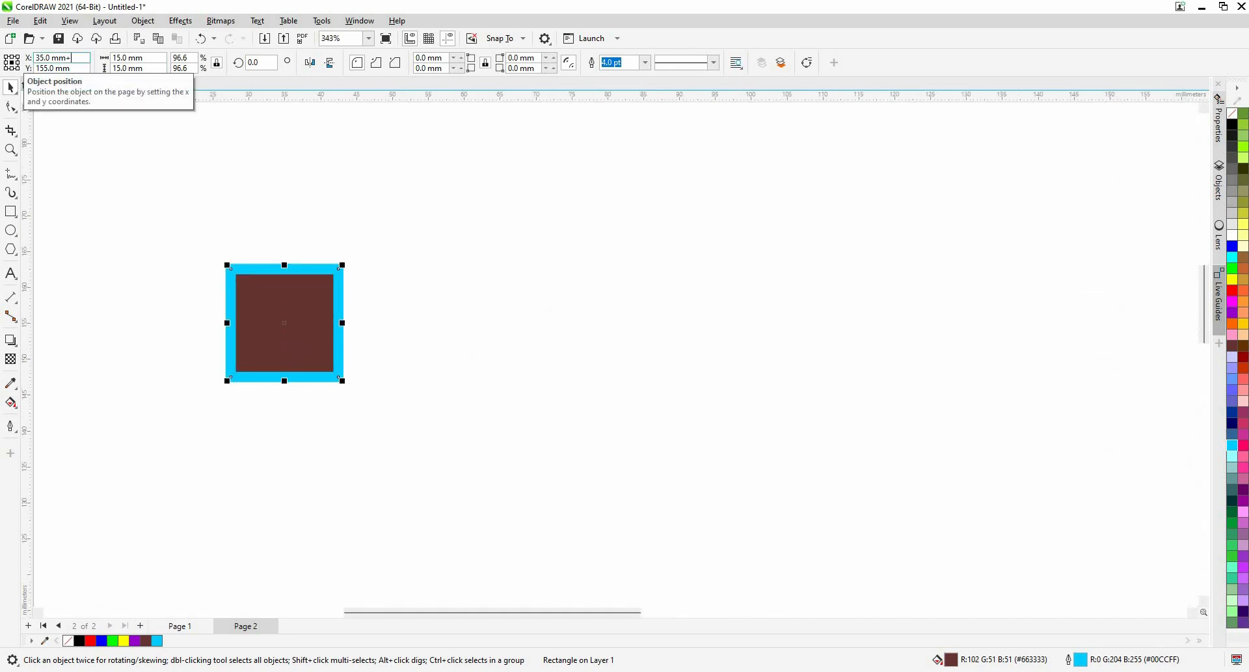
pyautogui.write('35+5')
pyautogui.press('Return')
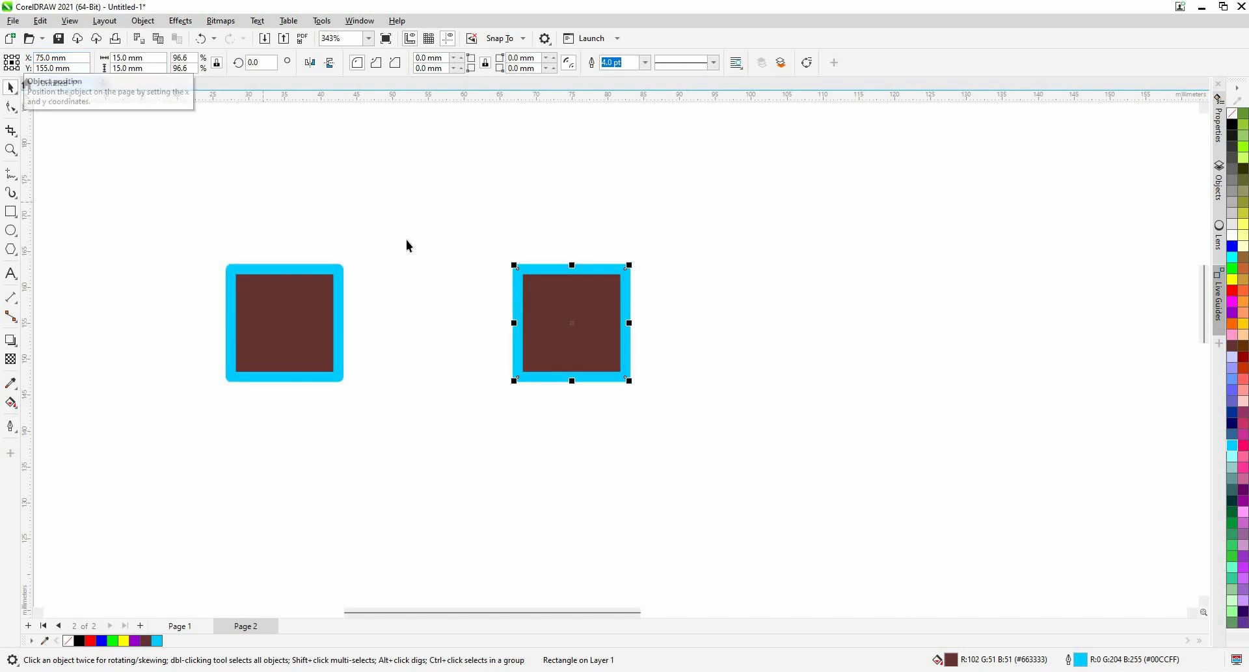
pyautogui.press('Escape')
pyautogui.click(547, 294)
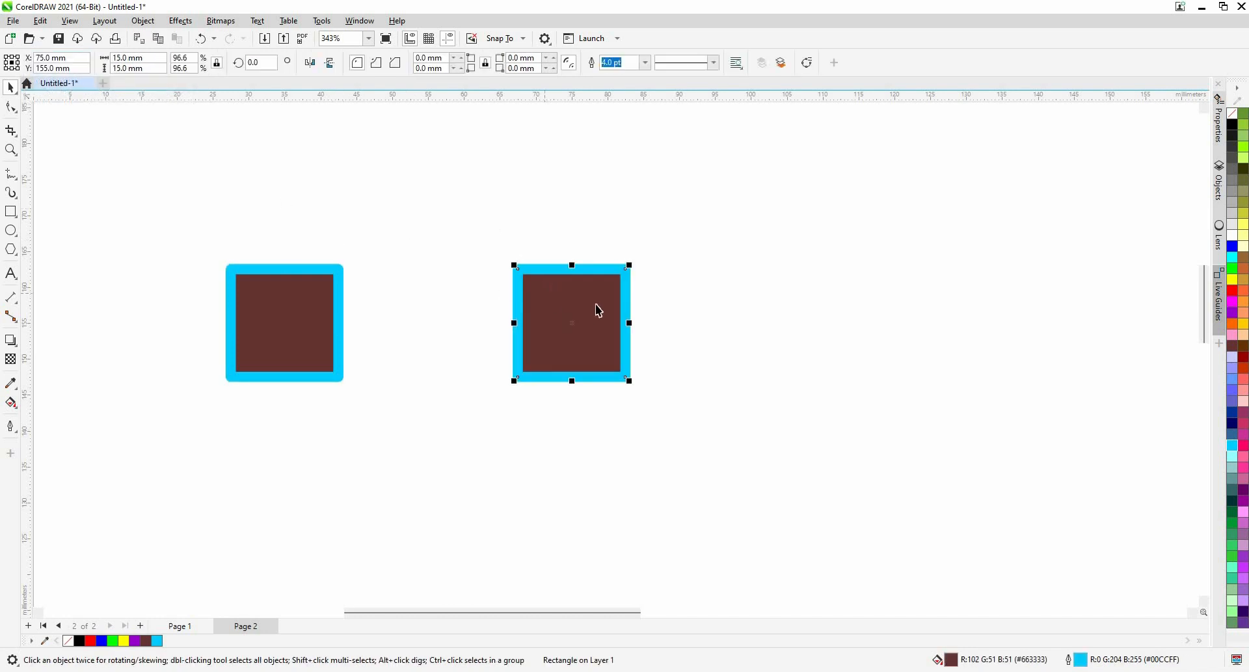
# Set the horizontal duplicate distance to 5 mm, test it by duplicating the square at X 75 mm, and undo that copy.
pyautogui.press('Escape')
pyautogui.click(568, 283)
pyautogui.click(566, 149)
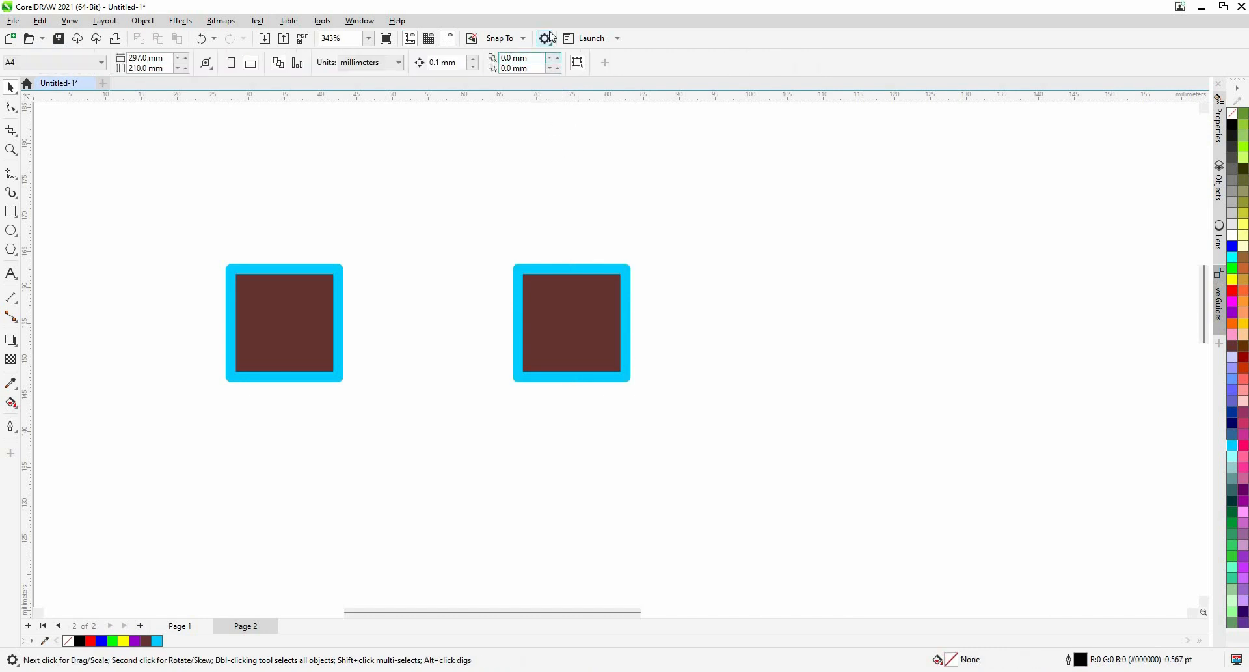
pyautogui.write('5')
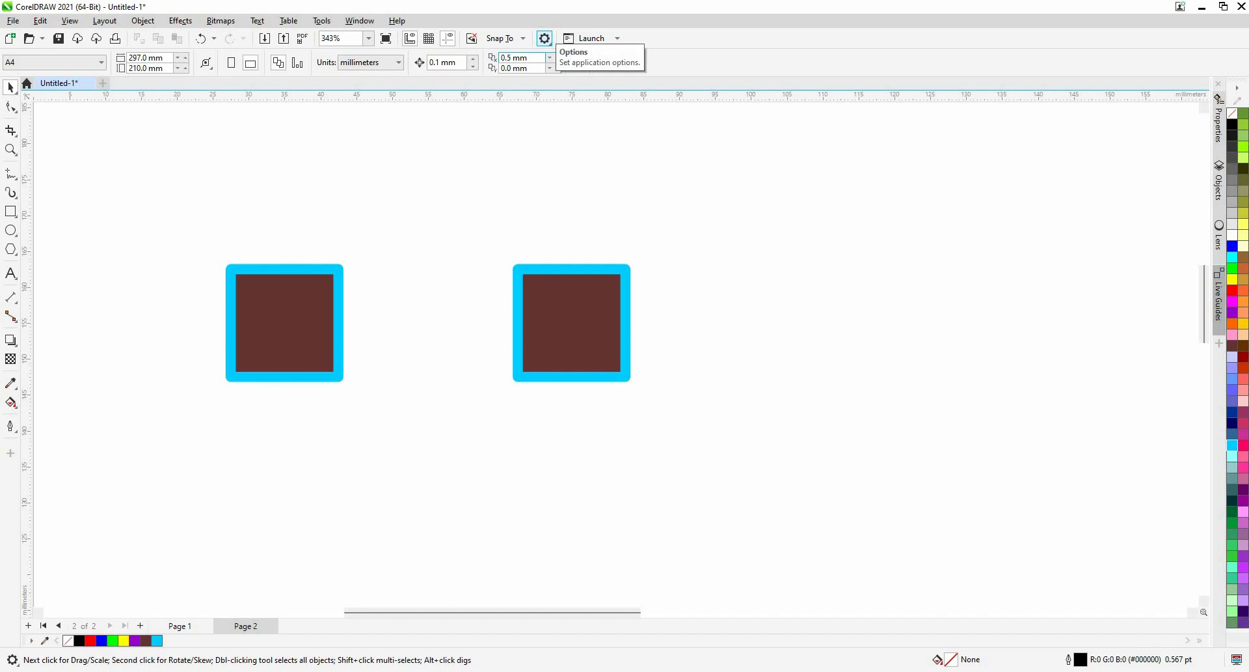
pyautogui.press('BackSpace')
pyautogui.press('BackSpace')
pyautogui.press('BackSpace')
pyautogui.write('5')
pyautogui.click(608, 314)
pyautogui.hotkey('ctrl', 'd')
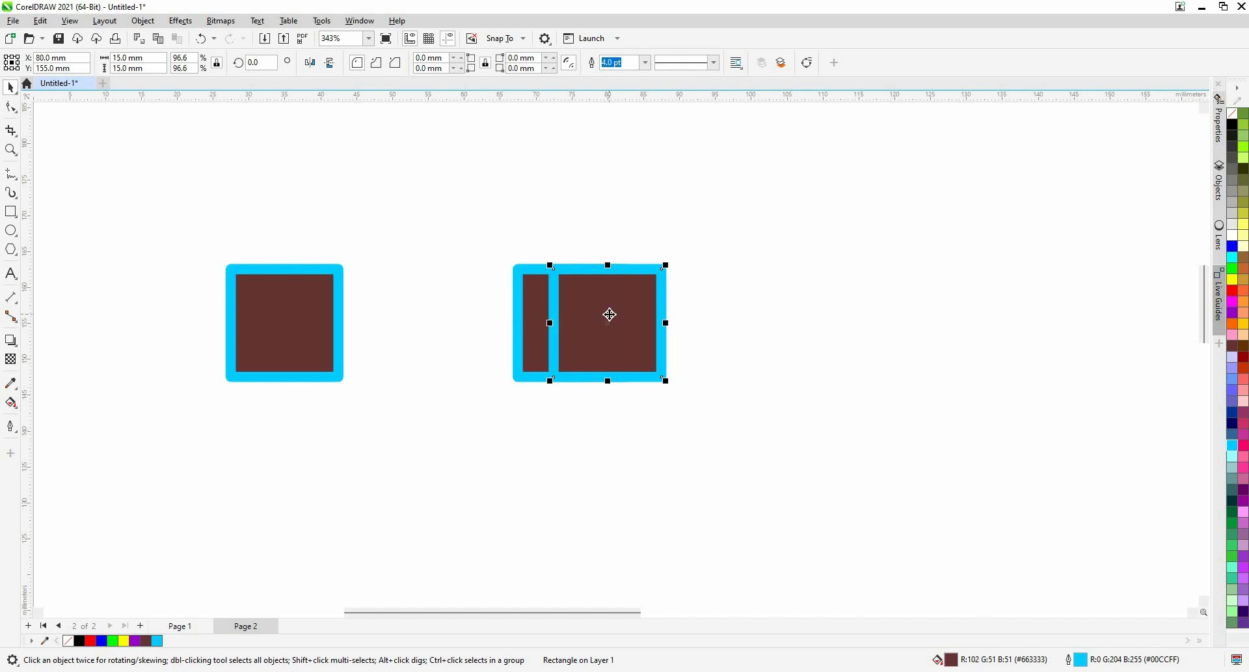
pyautogui.hotkey('ctrl', 'z')
pyautogui.click(480, 210)
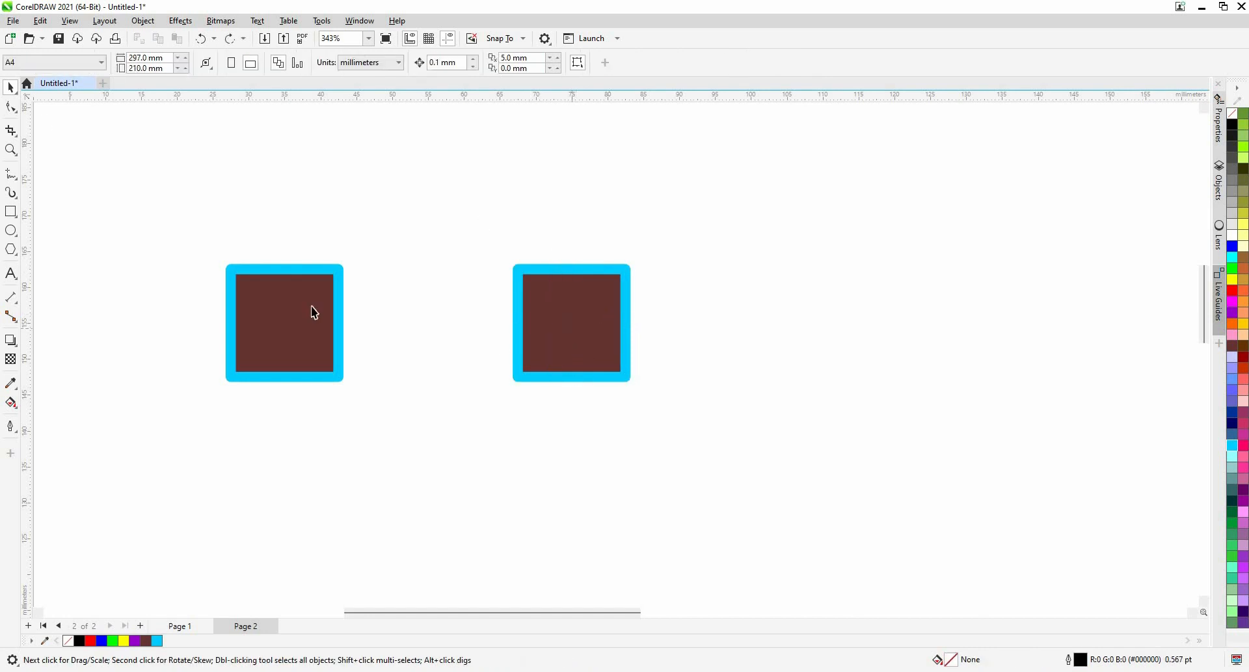
# Delete the square at X 75 mm, keeping only the original one.
pyautogui.press('Tab')
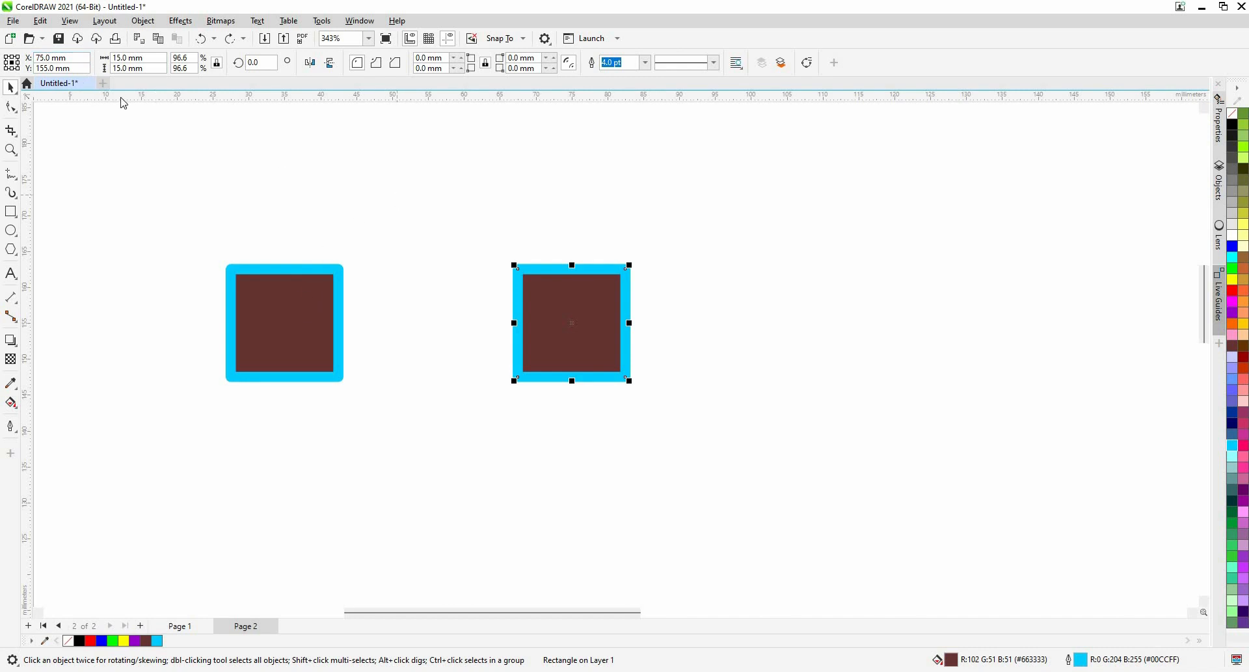
pyautogui.press('Tab')
pyautogui.press('Escape')
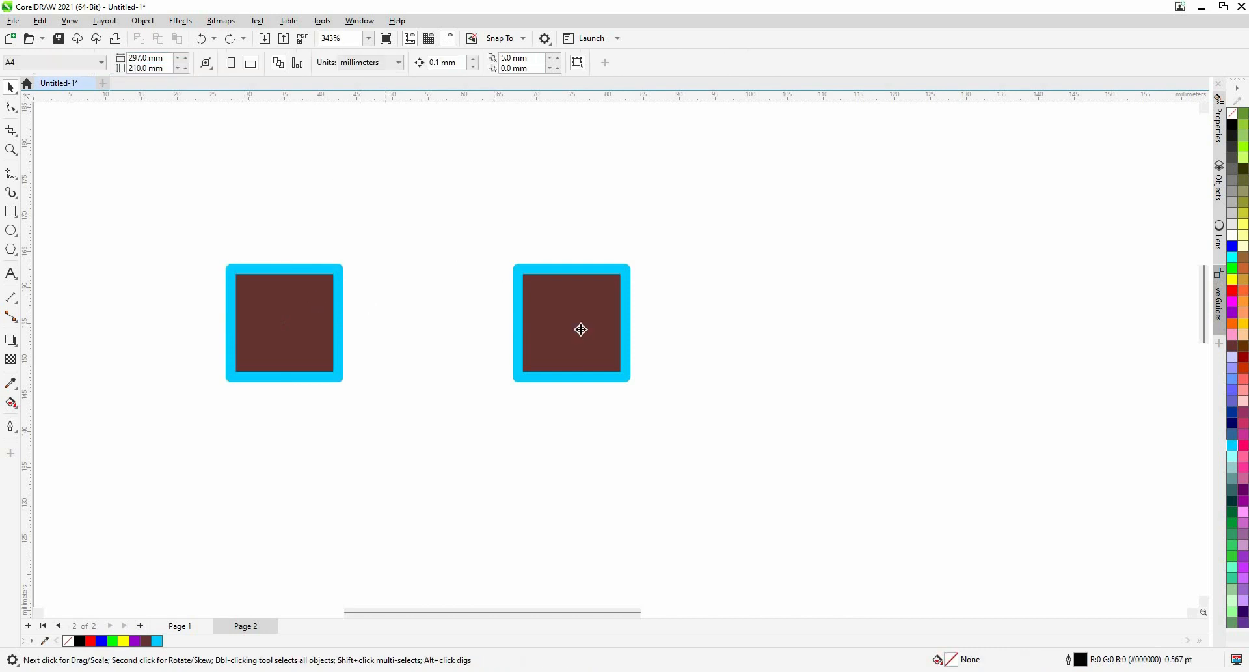
pyautogui.press('Tab')
pyautogui.press('Tab')
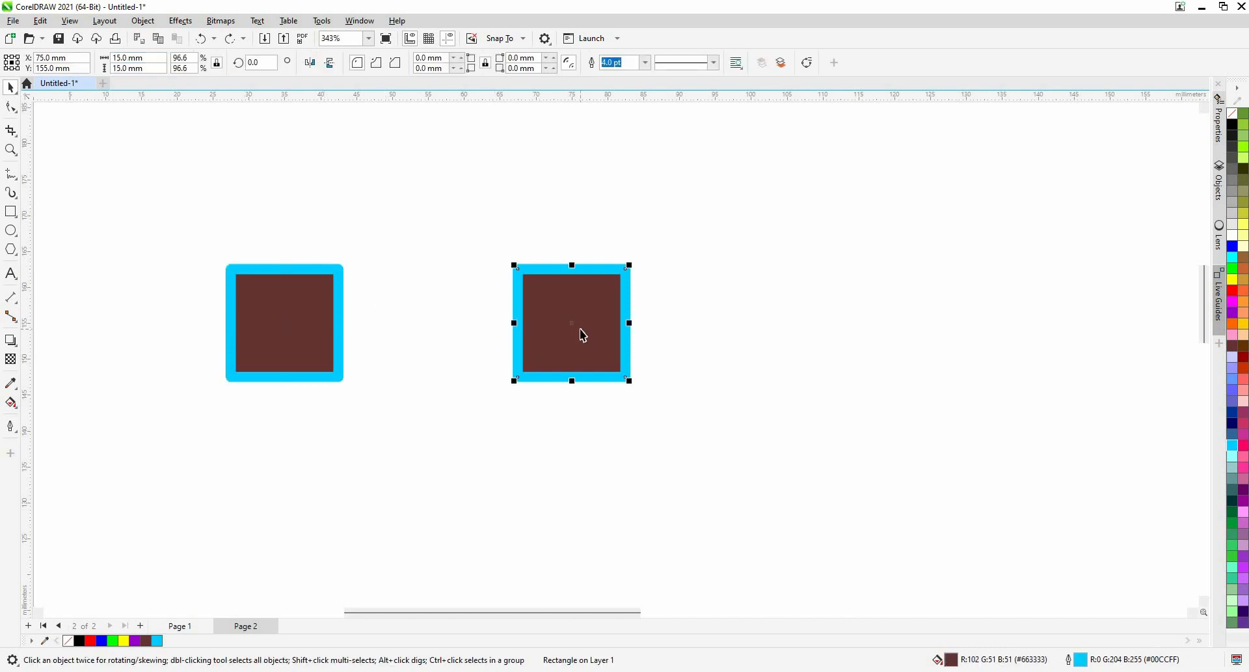
pyautogui.press('Delete')
# Try to shift the remaining square horizontally by adding 15+10 mm to its X position, and undo the move.
pyautogui.press('Tab')
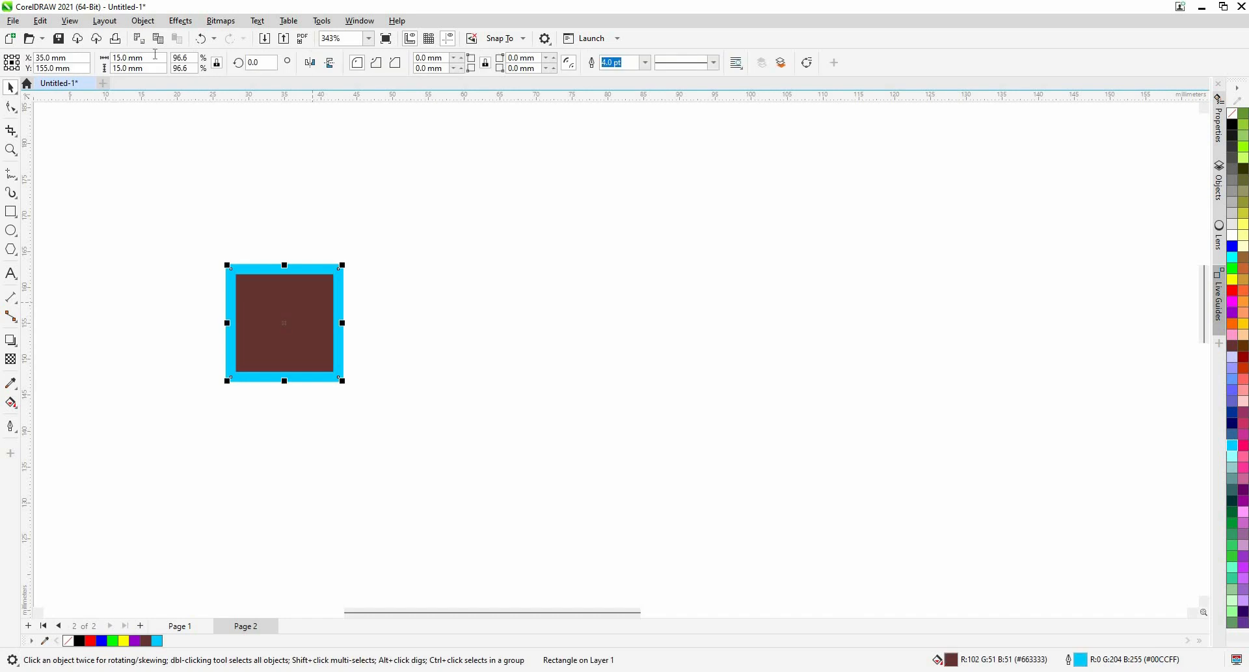
pyautogui.click(84, 58)
pyautogui.write('+')
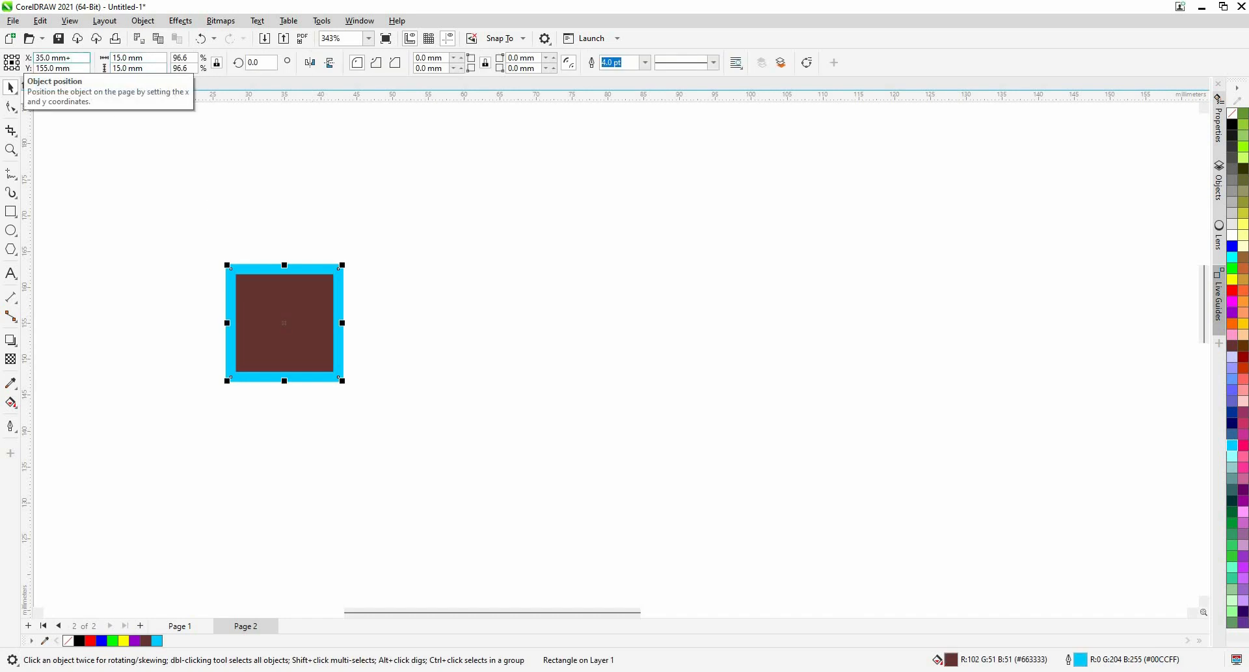
pyautogui.write('15+10')
pyautogui.press('Return')
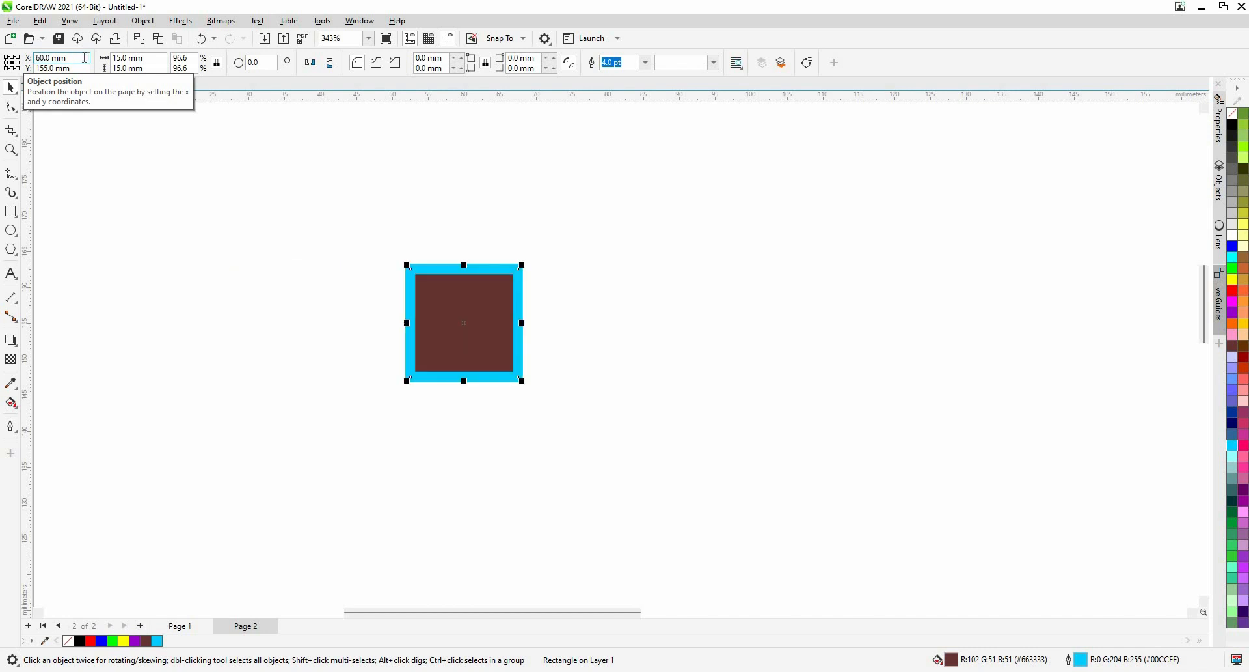
pyautogui.hotkey('ctrl', 'z')
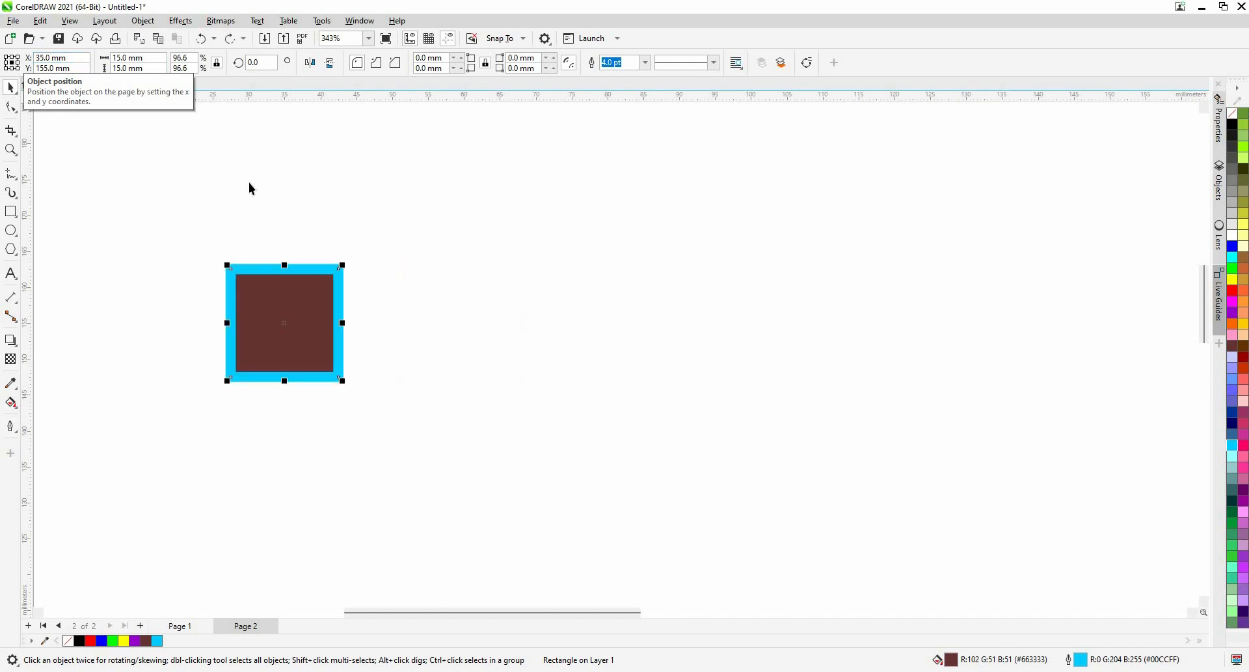
# Duplicate the remaining square with the 5 mm horizontal offset and undo the copy.
pyautogui.press('Escape')
pyautogui.click(266, 294)
pyautogui.hotkey('ctrl', 'd')
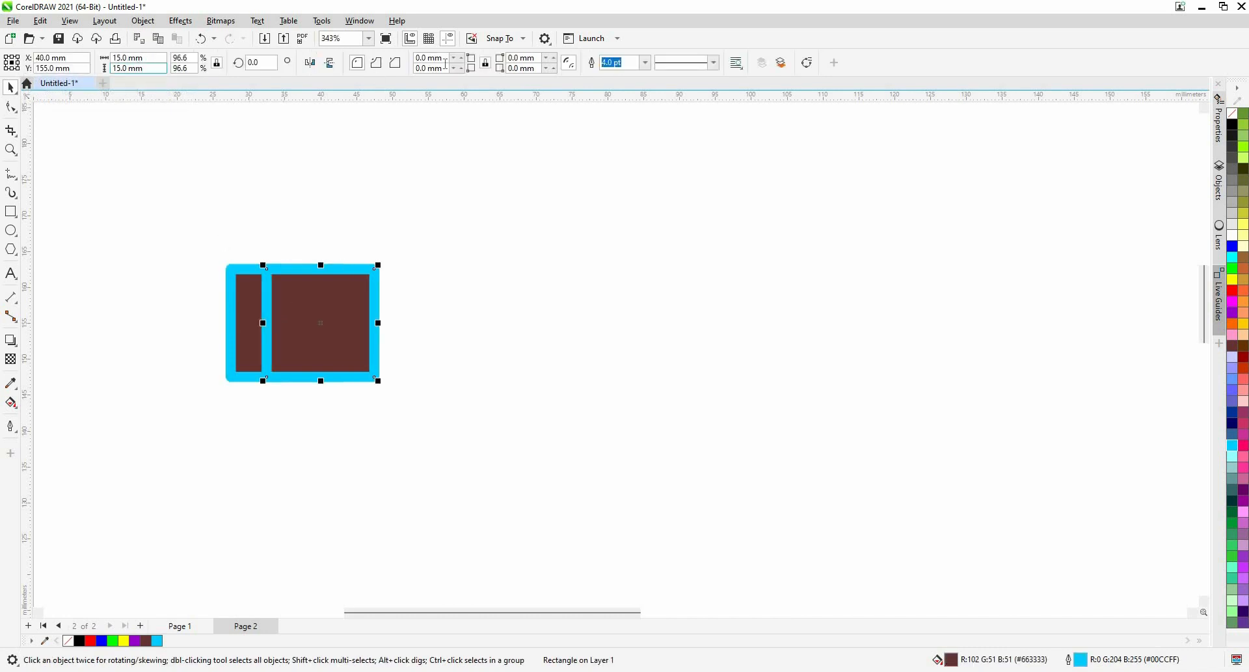
pyautogui.hotkey('ctrl', 'z')
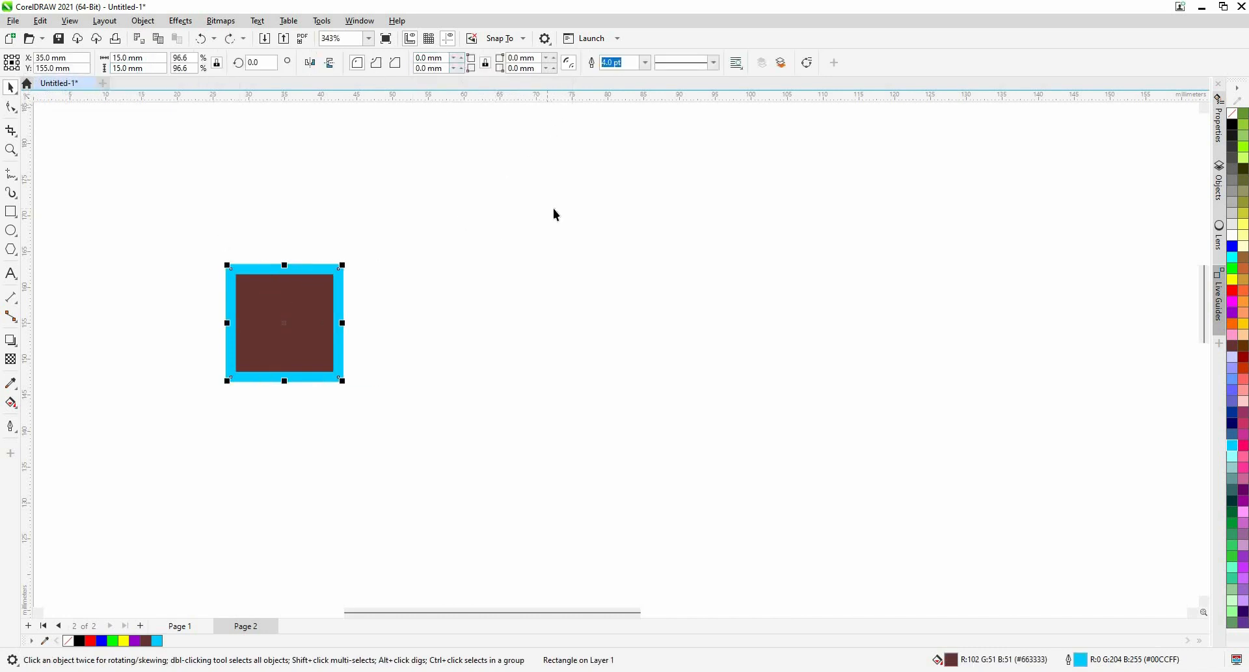
# Reset the horizontal duplicate distance to 0 mm and reselect the square.
pyautogui.press('Escape')
pyautogui.doubleClick(514, 58)
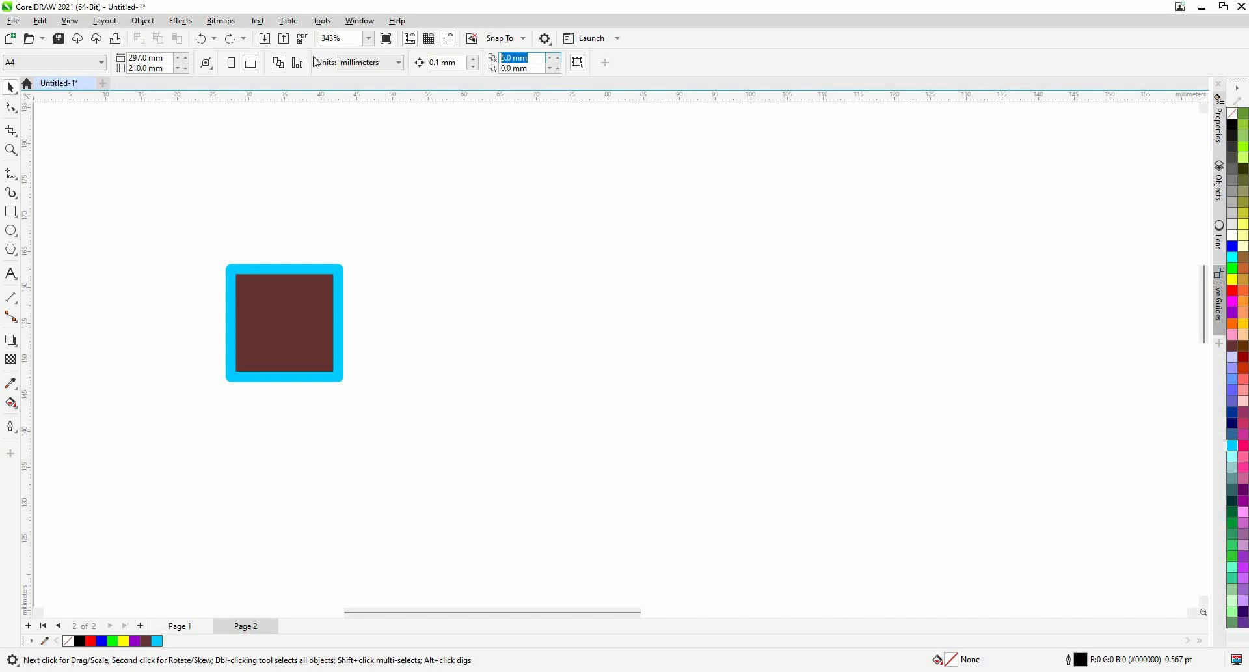
pyautogui.write('0')
pyautogui.press('Return')
pyautogui.click(299, 304)
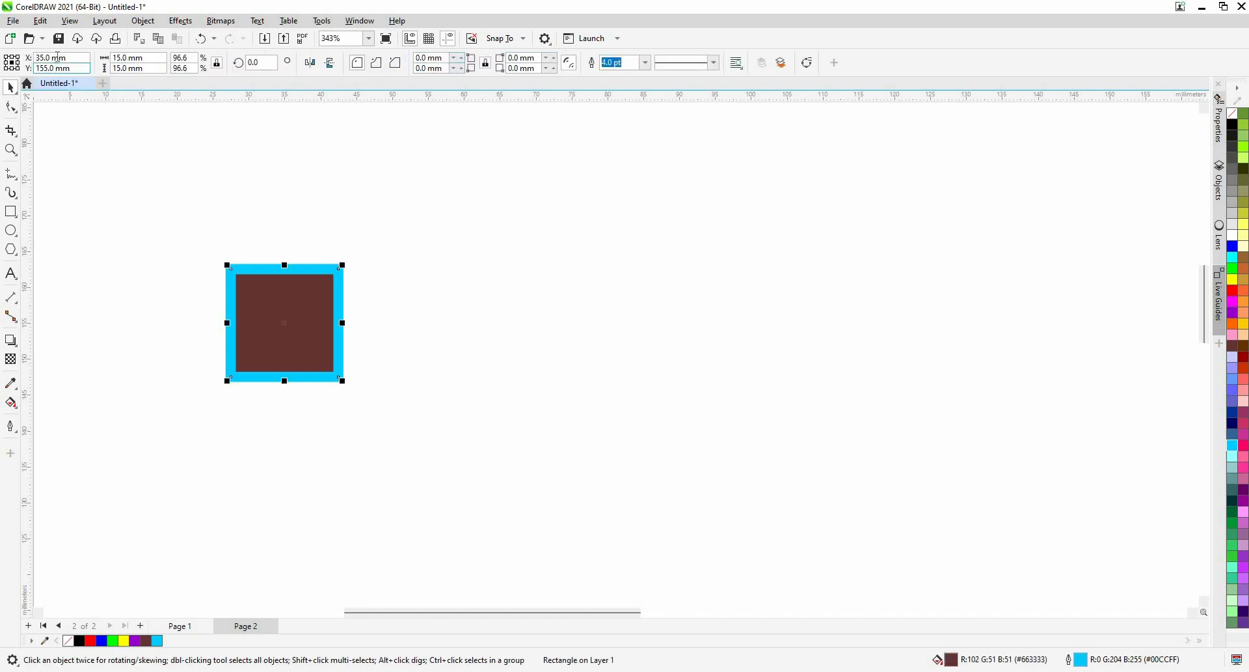
# Set the horizontal duplicate distance to 25 mm and duplicate the square three times to make a row of four.
pyautogui.click(573, 168)
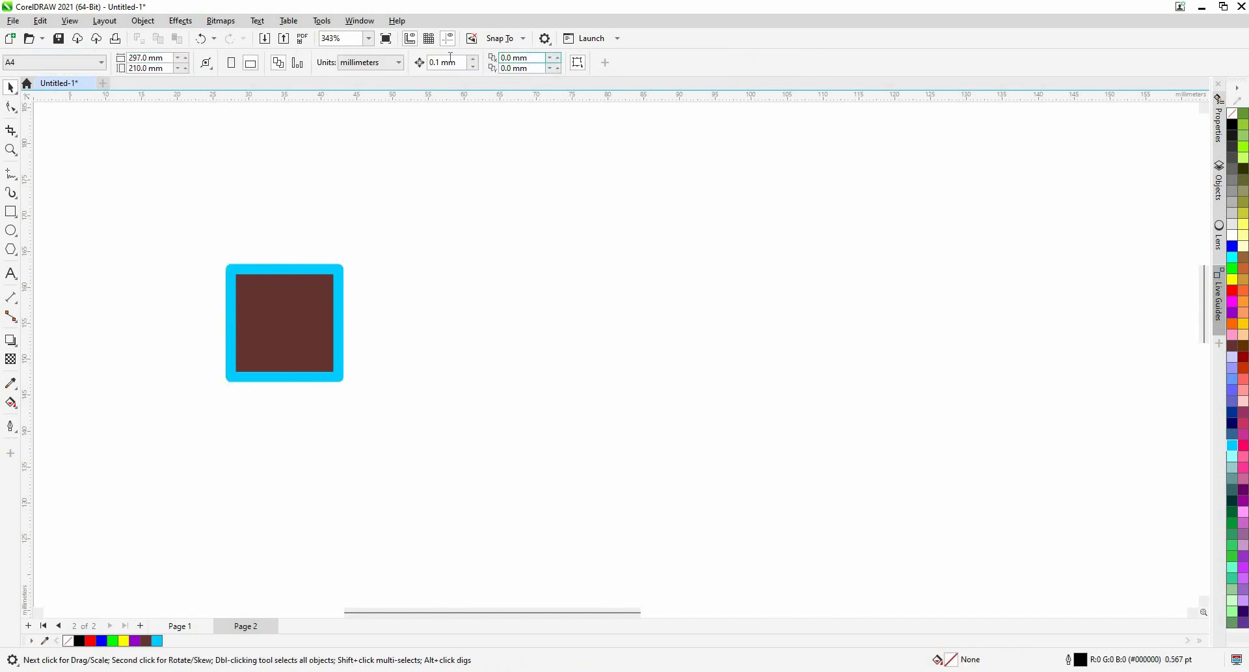
pyautogui.moveTo(529, 58); pyautogui.dragTo(450, 58)
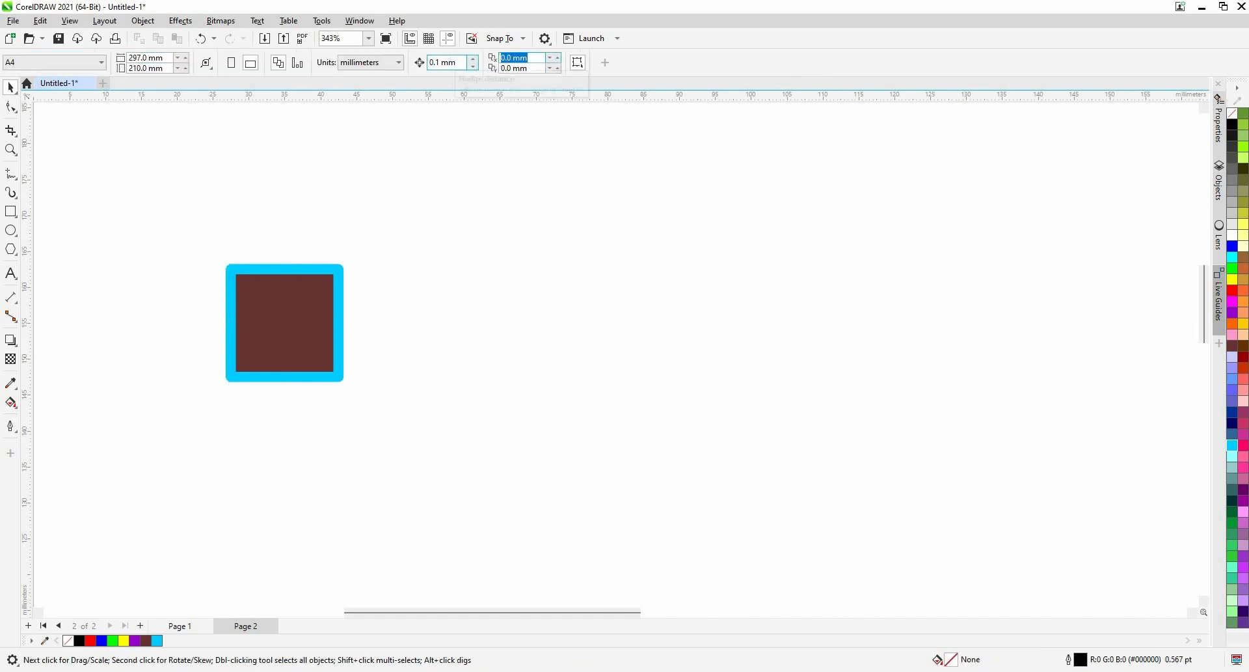
pyautogui.write('1')
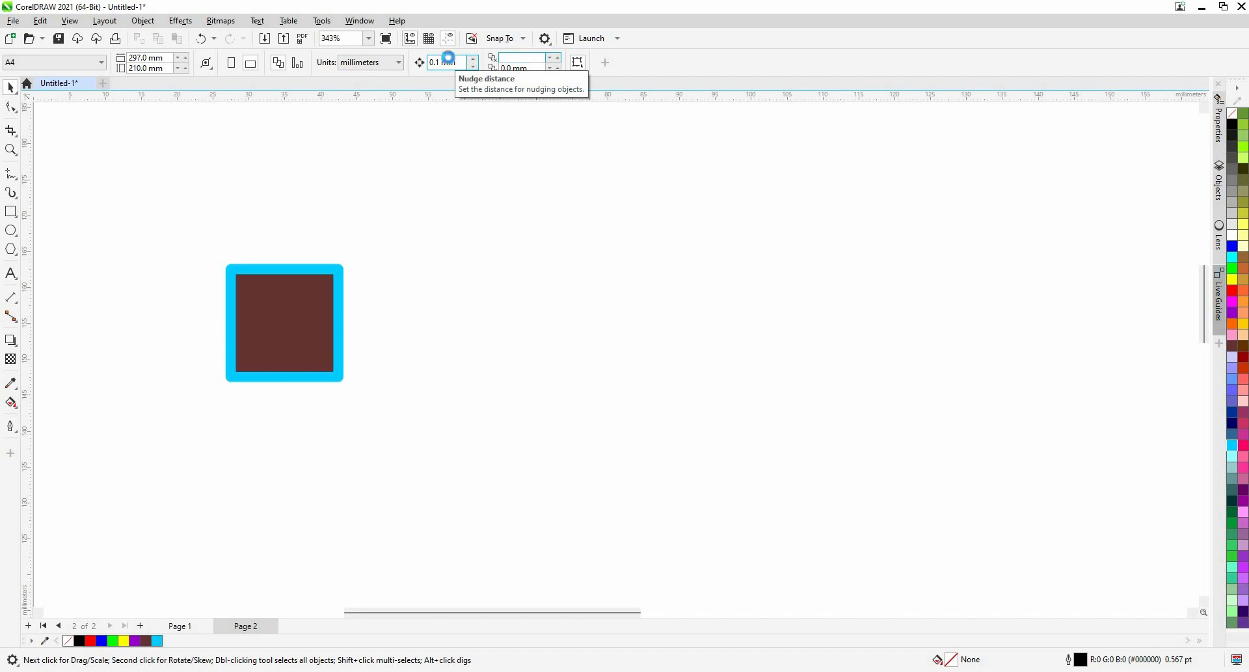
pyautogui.write('25')
pyautogui.press('Return')
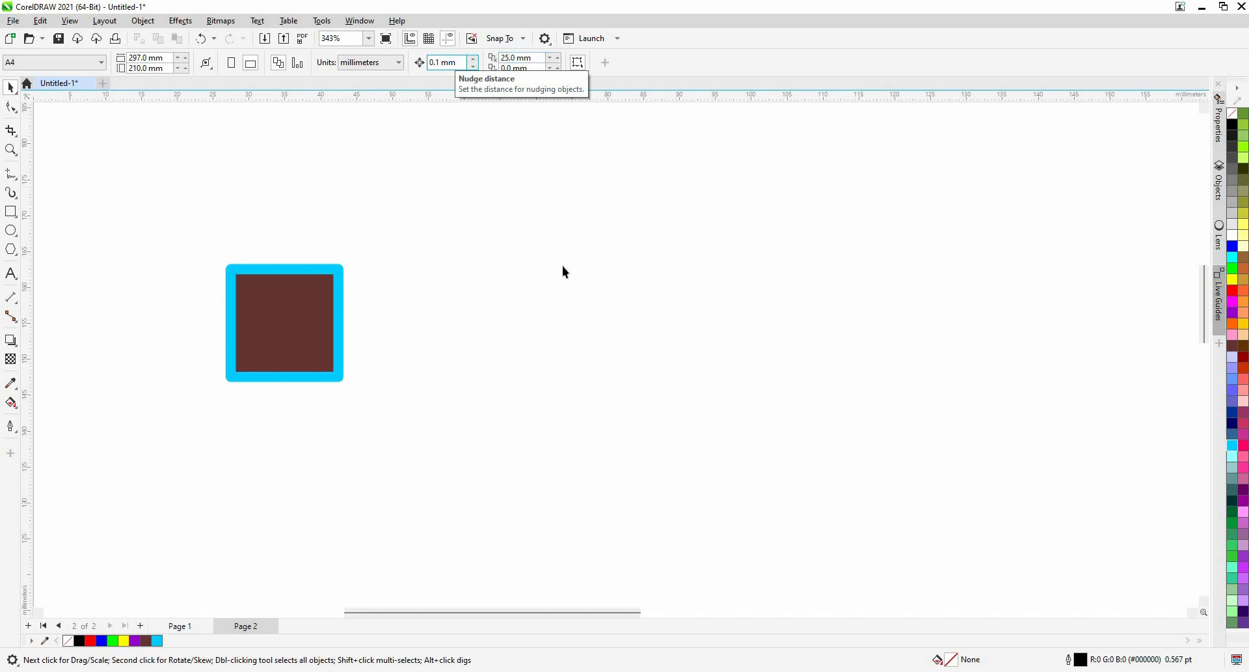
pyautogui.click(286, 296)
pyautogui.hotkey('ctrl', 'd')
pyautogui.hotkey('ctrl', 'd')
pyautogui.hotkey('ctrl', 'd')
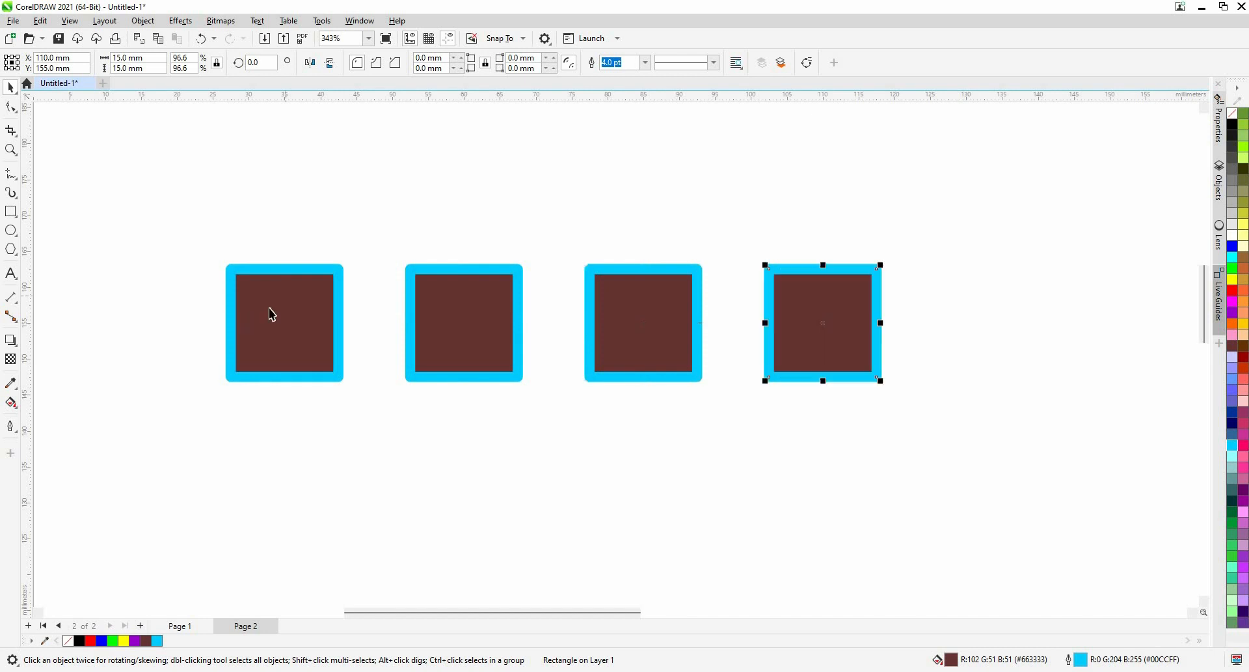
# Set the duplicate distance to 0 mm horizontally and 25 mm vertically.
pyautogui.scroll(-3, 271, 313)
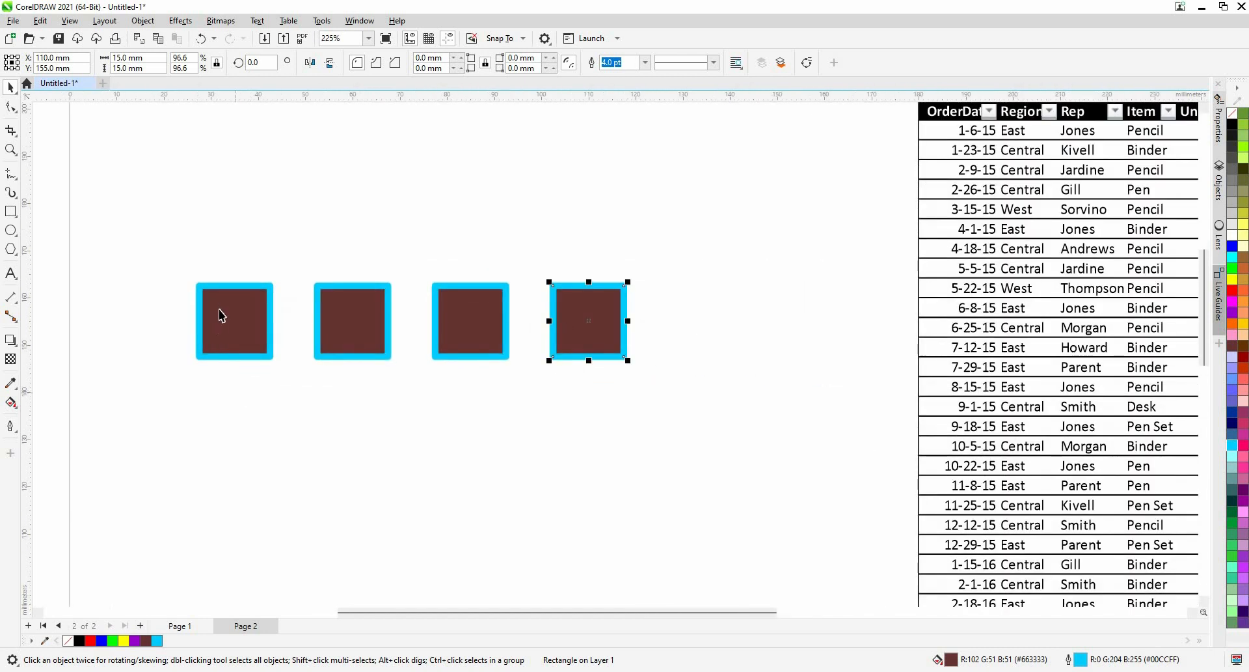
pyautogui.scroll(2, 223, 314)
pyautogui.click(220, 306)
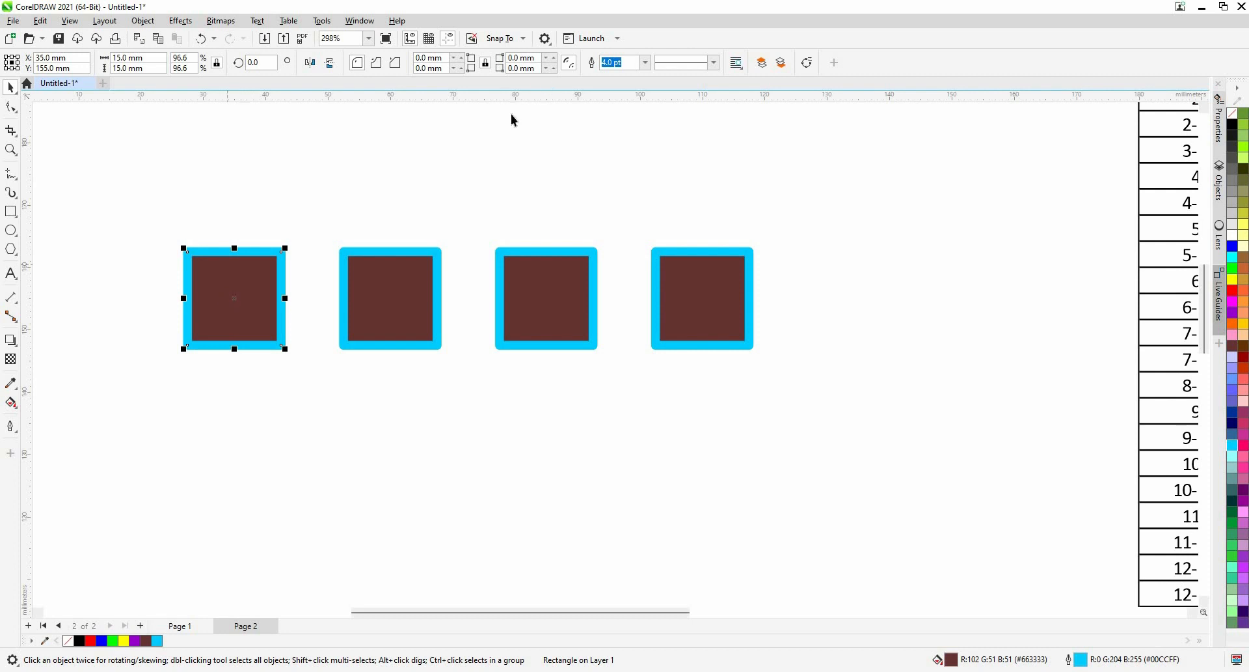
pyautogui.click(514, 140)
pyautogui.moveTo(536, 58); pyautogui.dragTo(404, 58)
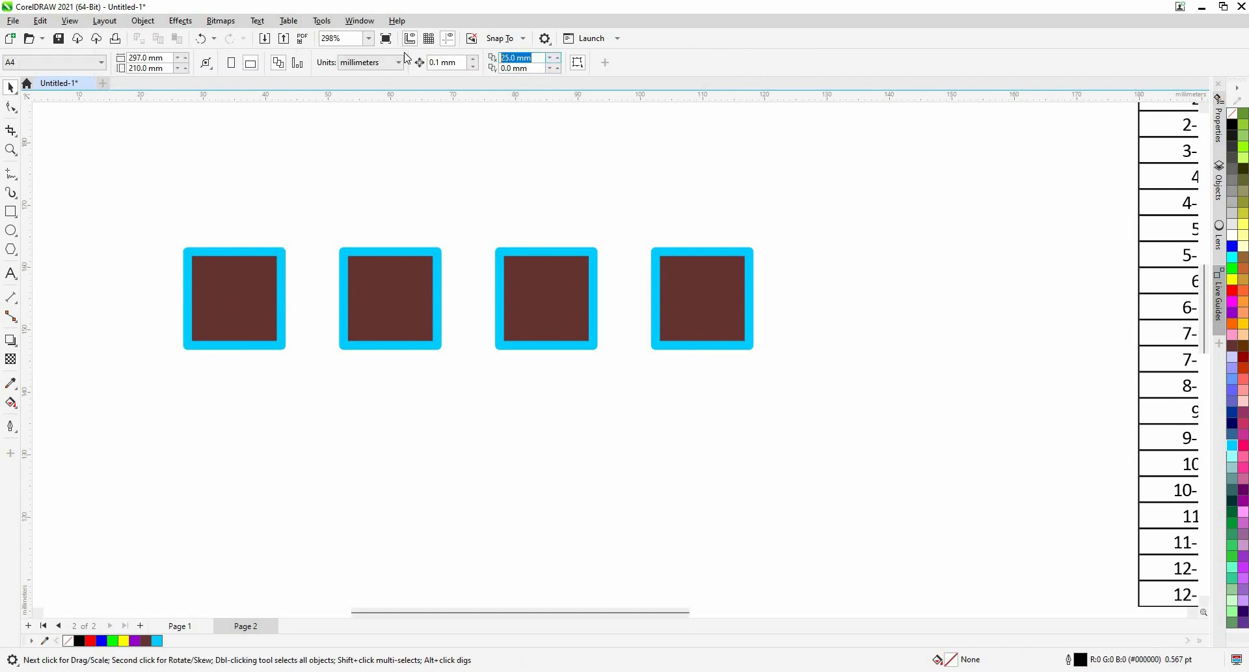
pyautogui.write('0')
pyautogui.press('Return')
pyautogui.click(232, 305)
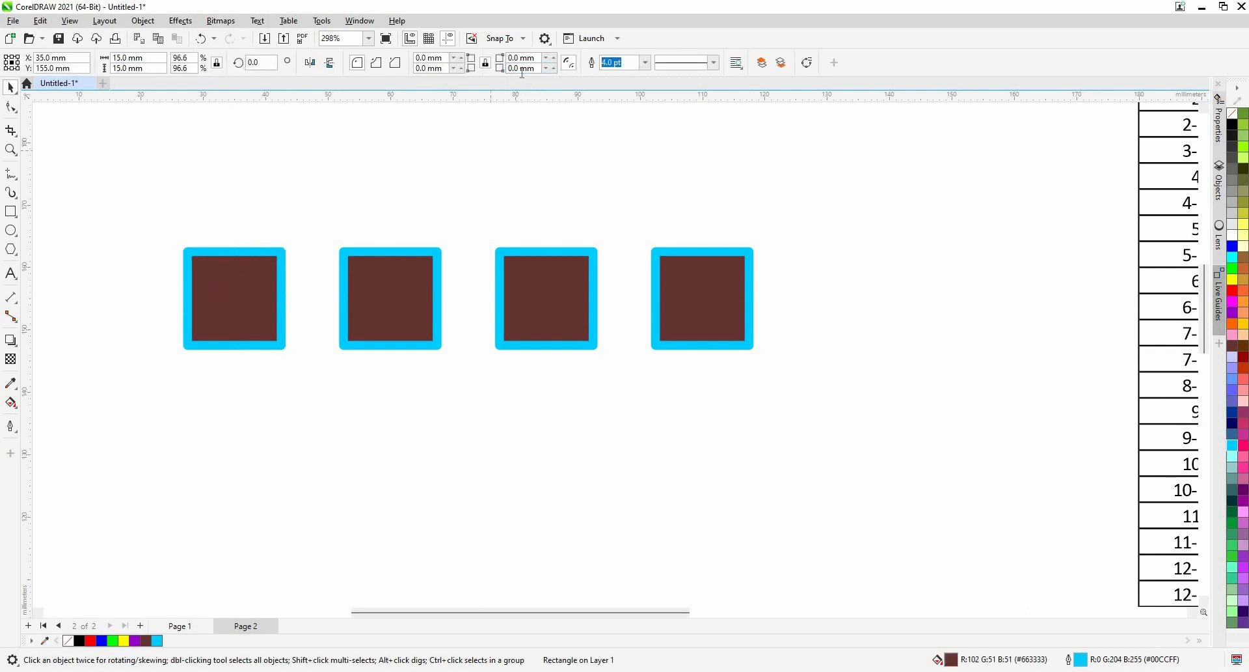
pyautogui.moveTo(513, 69); pyautogui.dragTo(452, 82)
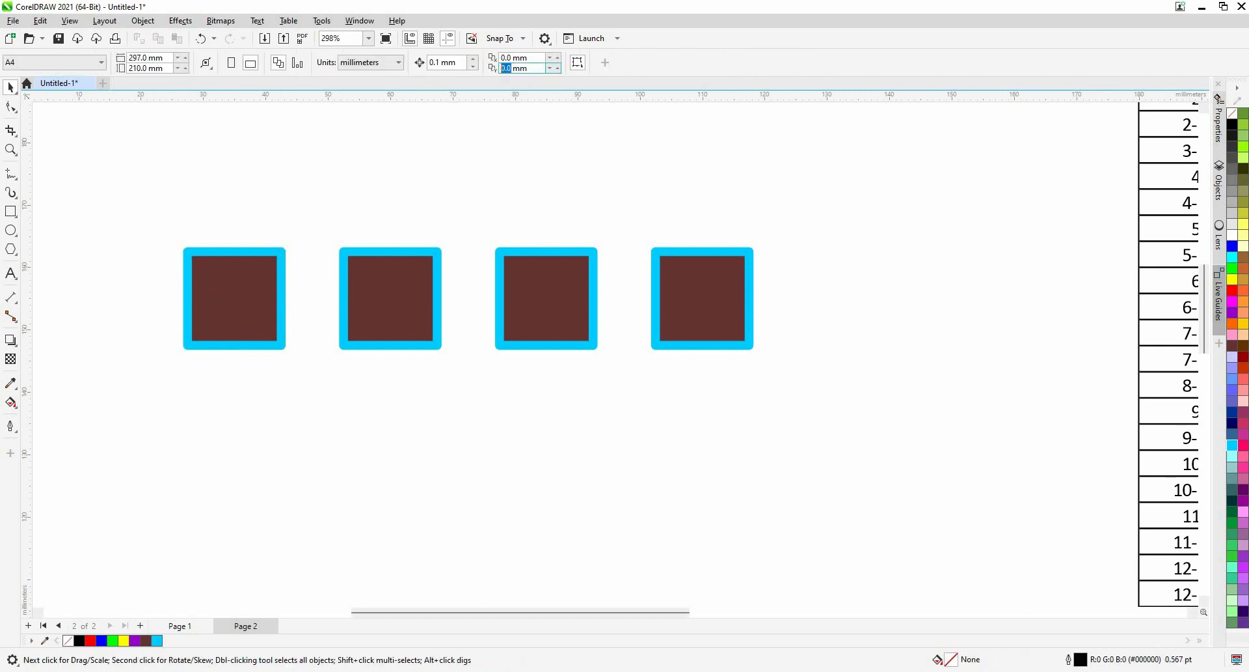
pyautogui.write('25')
pyautogui.press('Return')
# Duplicate the whole row of four squares three times upward to form a 4 by 4 grid.
pyautogui.hotkey('ctrl', 'a')
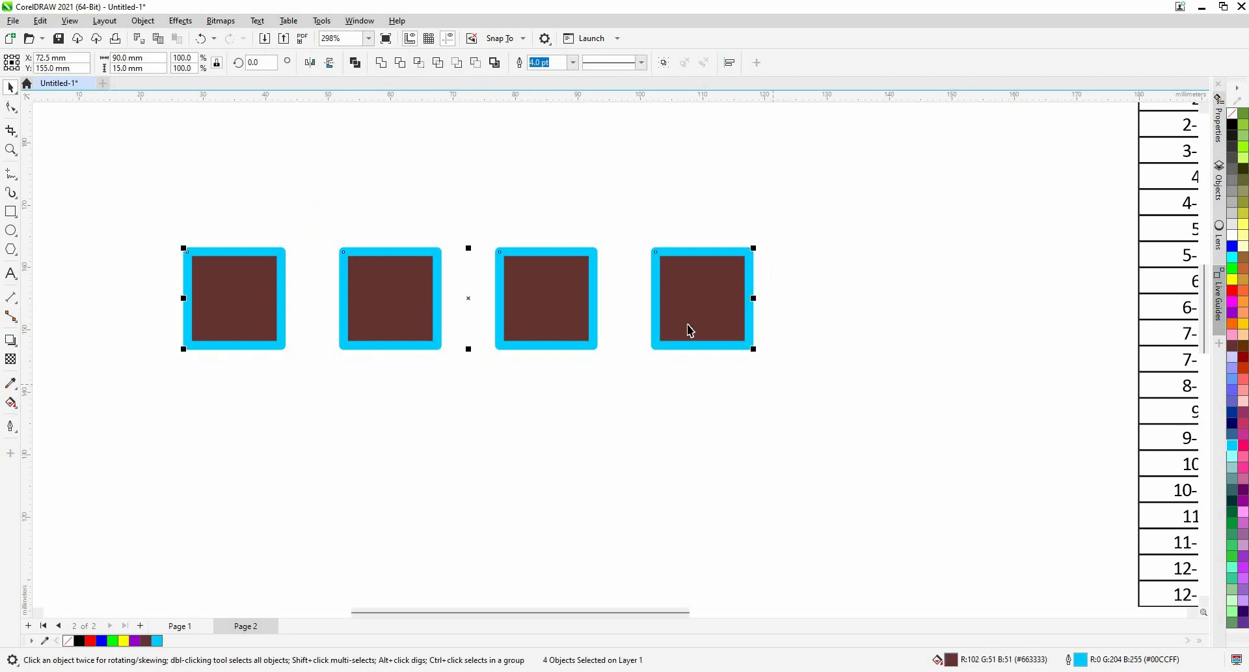
pyautogui.hotkey('ctrl', 'd')
pyautogui.scroll(-2, 569, 384)
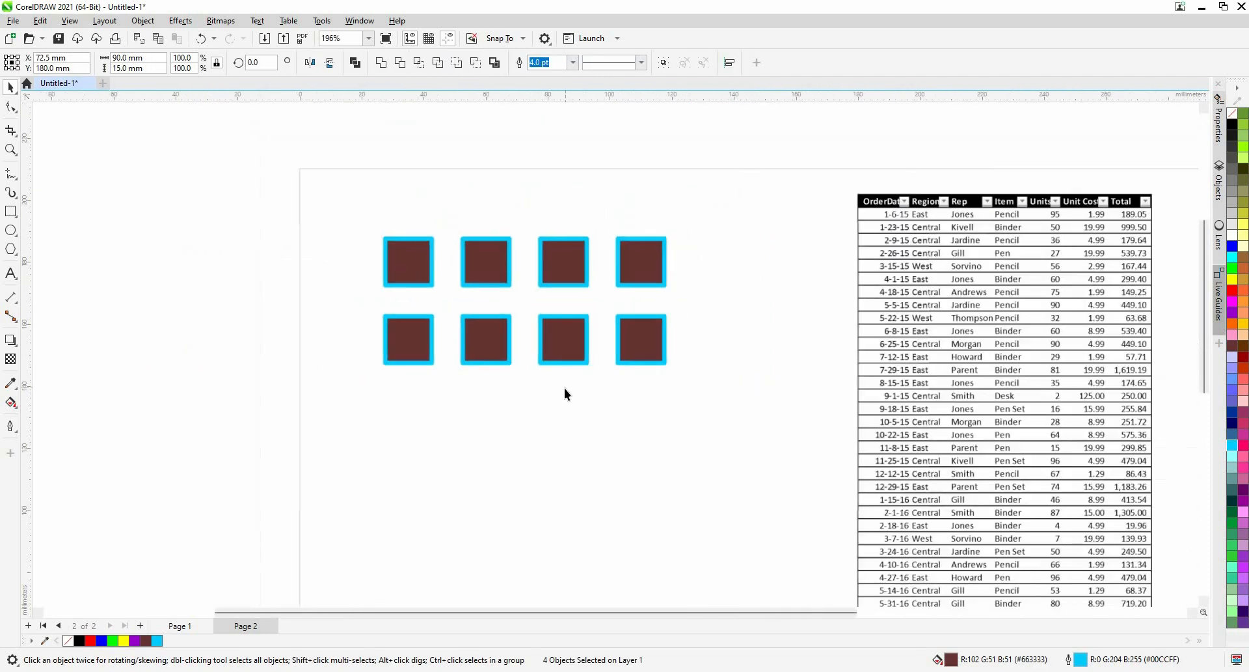
pyautogui.scroll(-2, 565, 388)
pyautogui.hotkey('ctrl', 'd')
pyautogui.hotkey('ctrl', 'd')
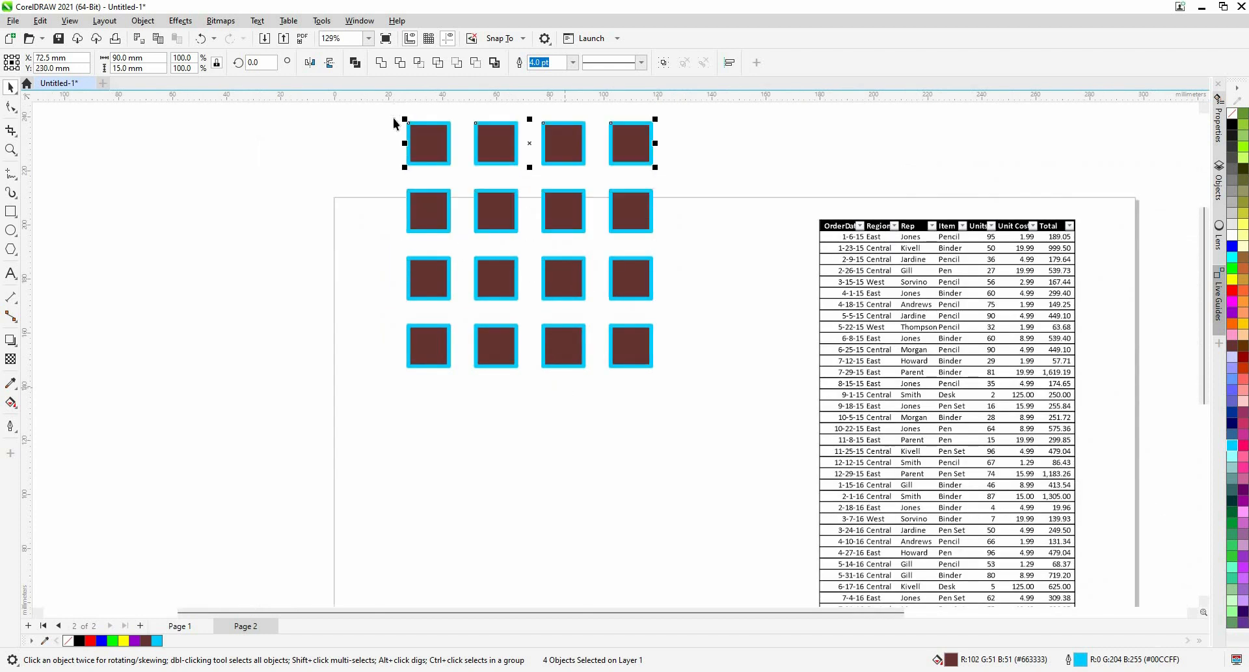
# Select all sixteen squares and move the grid straight down onto the page, to about Y 131.6 mm.
pyautogui.scroll(-1, 660, 404)
pyautogui.moveTo(394, 117); pyautogui.dragTo(645, 391)
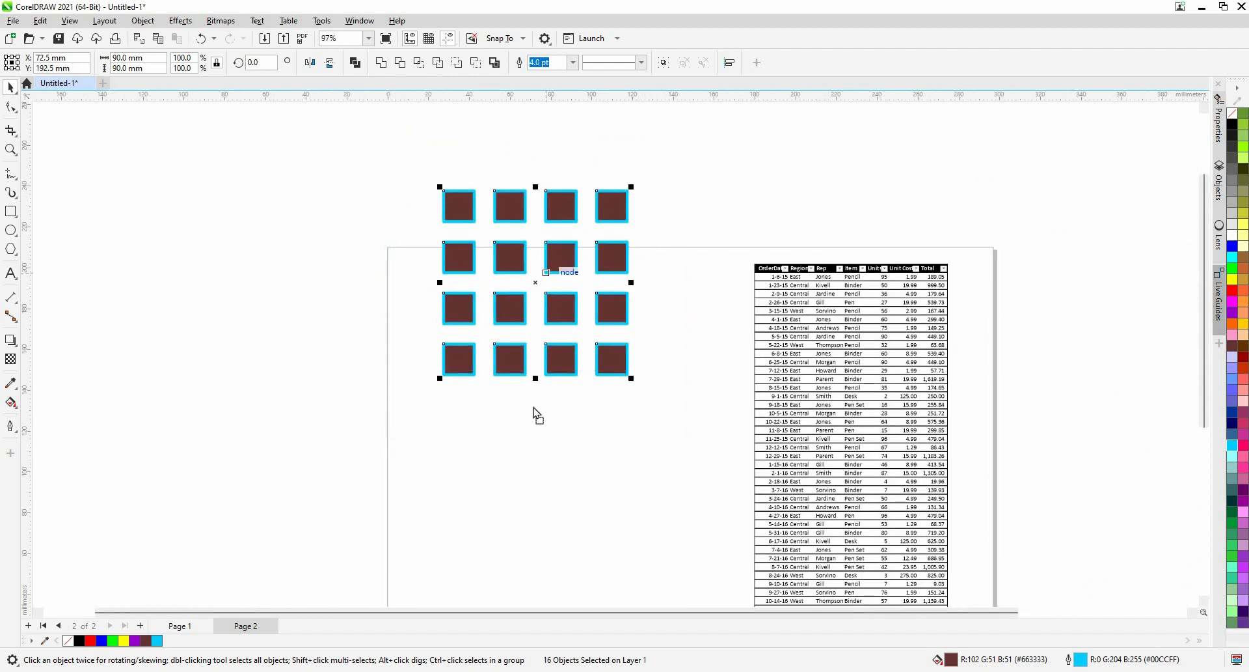
pyautogui.moveTo(533, 284); pyautogui.dragTo(534, 408)
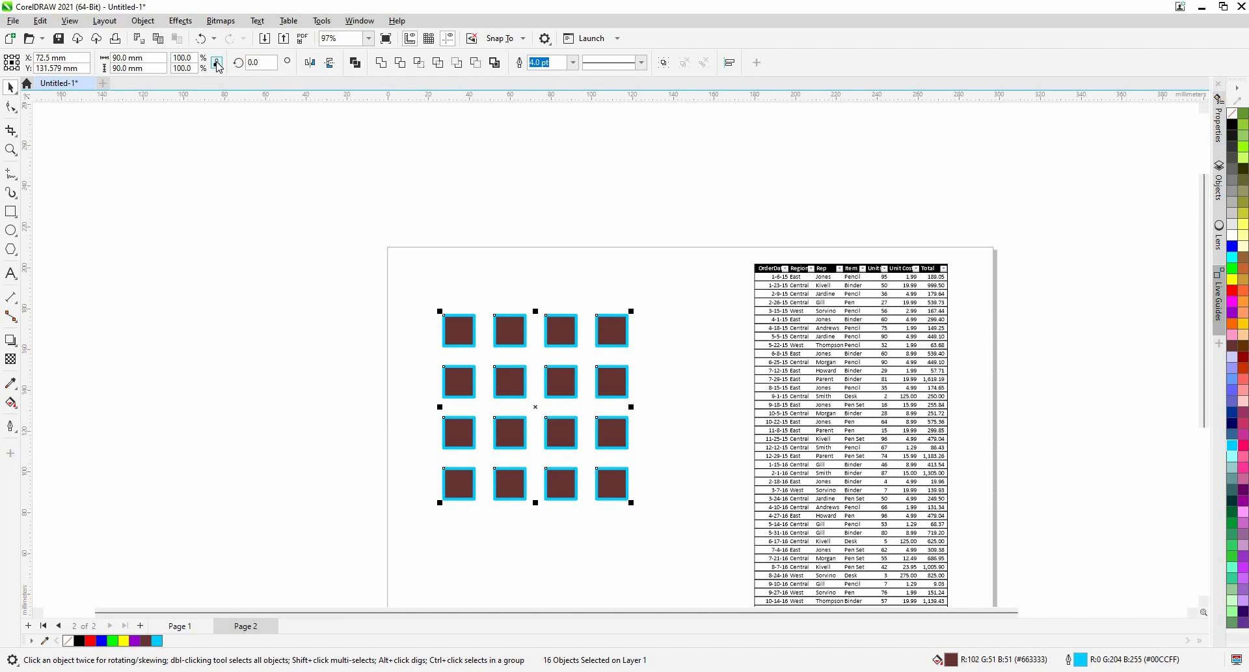
# Scale the selected grid of squares proportionally to 100+3/16 percent.
pyautogui.doubleClick(173, 68)
pyautogui.write('+')
pyautogui.write('00')
pyautogui.write('+')
pyautogui.write('3/')
pyautogui.write('16')
pyautogui.press('Return')
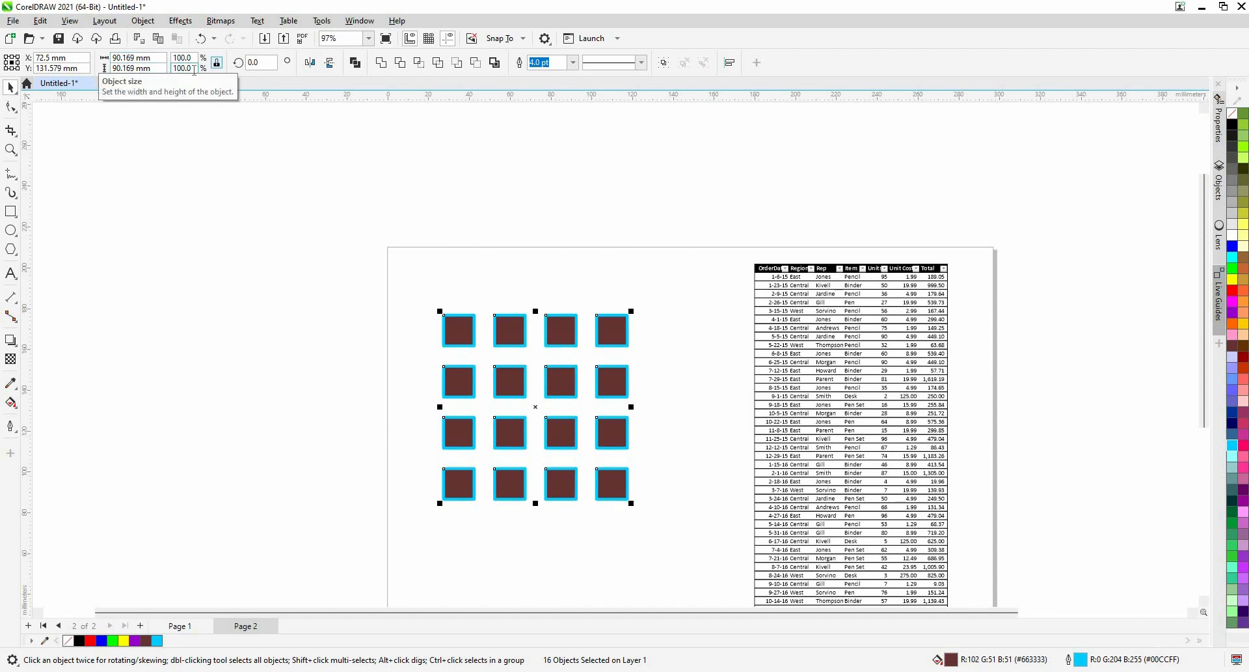
# Scale the selected grid of squares proportionally to 150 percent.
pyautogui.moveTo(194, 58); pyautogui.dragTo(142, 58)
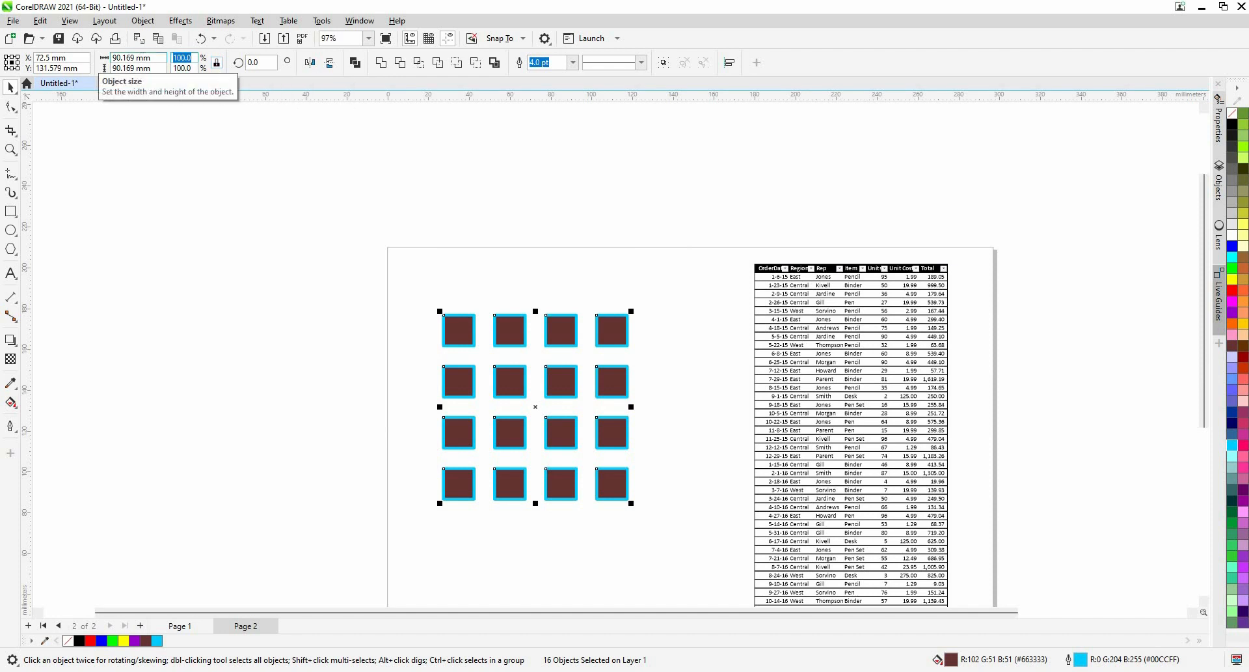
pyautogui.write('150')
pyautogui.press('Tab')
pyautogui.write('150')
pyautogui.press('Return')
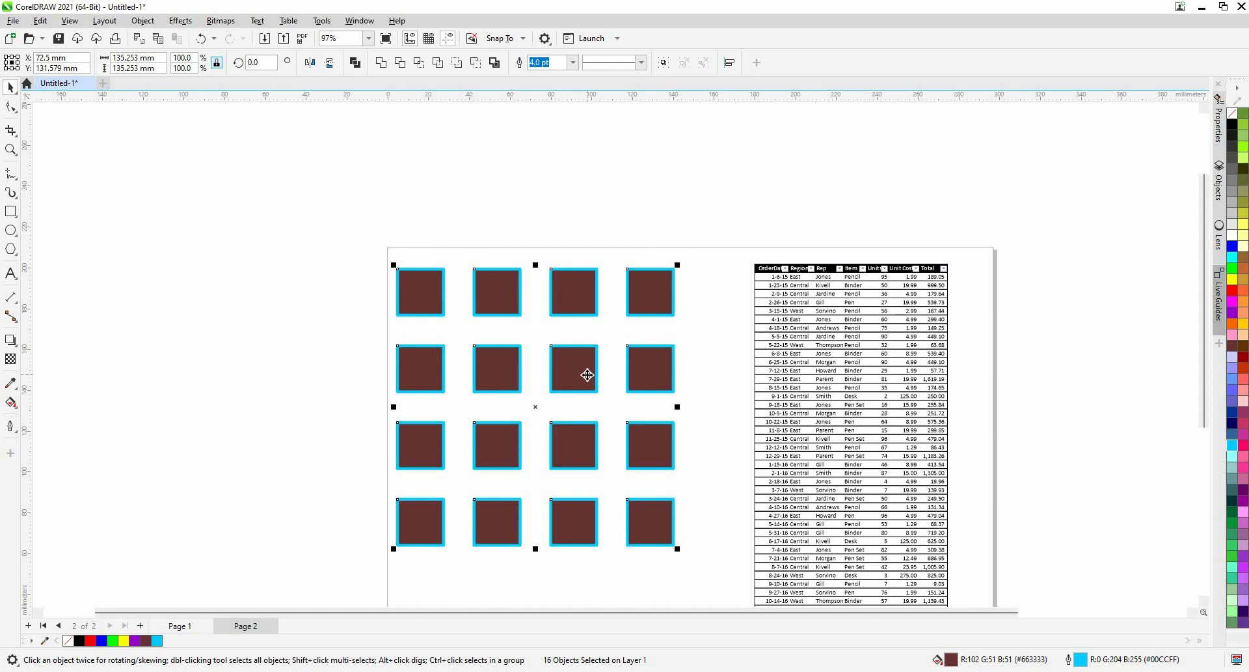
# Move the worksheet table beside the squares to about X 240 mm, Y 124 mm.
pyautogui.click(820, 356)
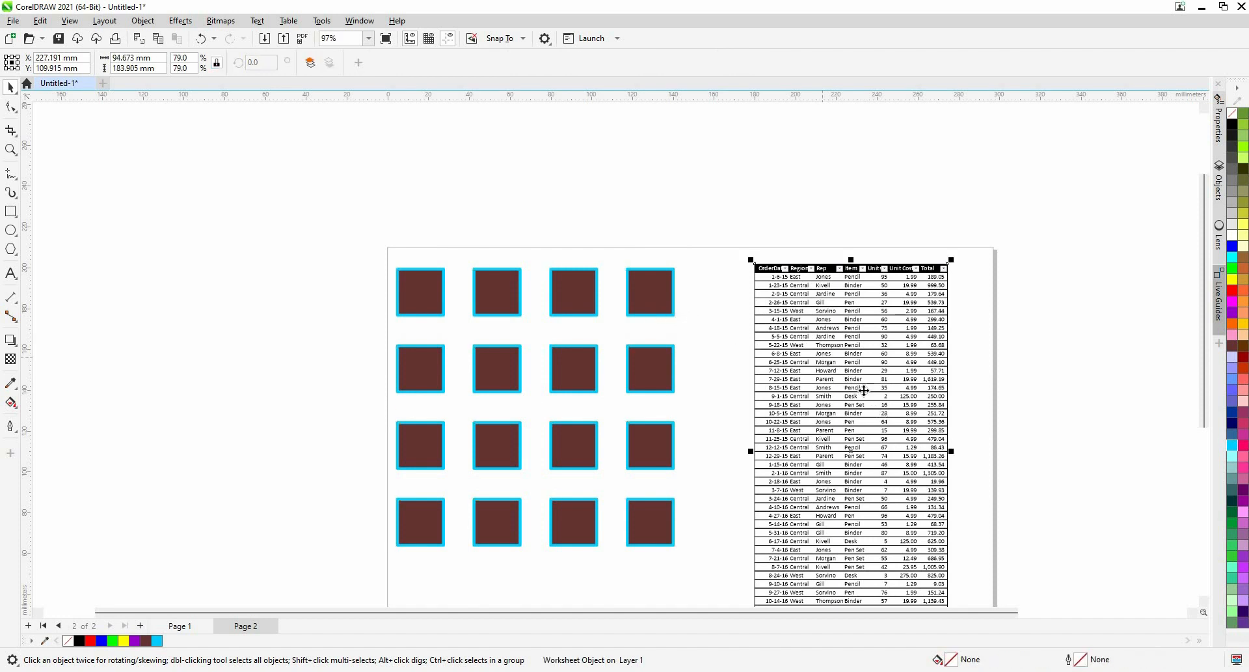
pyautogui.scroll(2, 876, 390)
pyautogui.scroll(2, 790, 316)
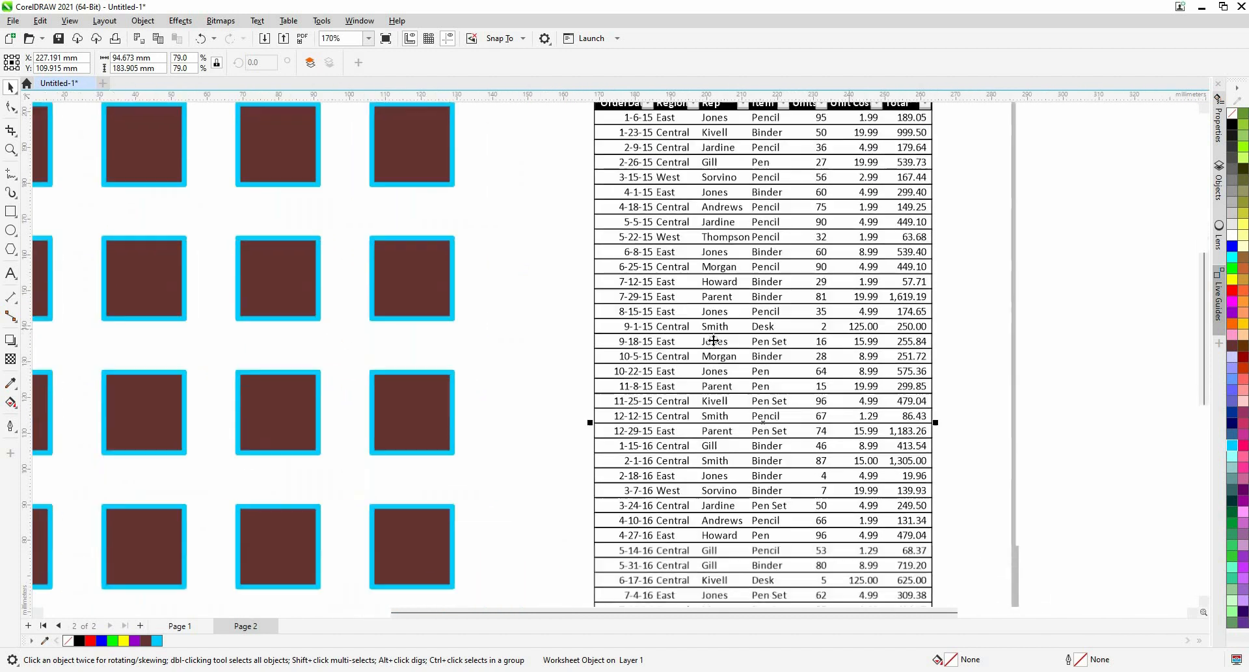
pyautogui.moveTo(790, 339); pyautogui.dragTo(789, 334)
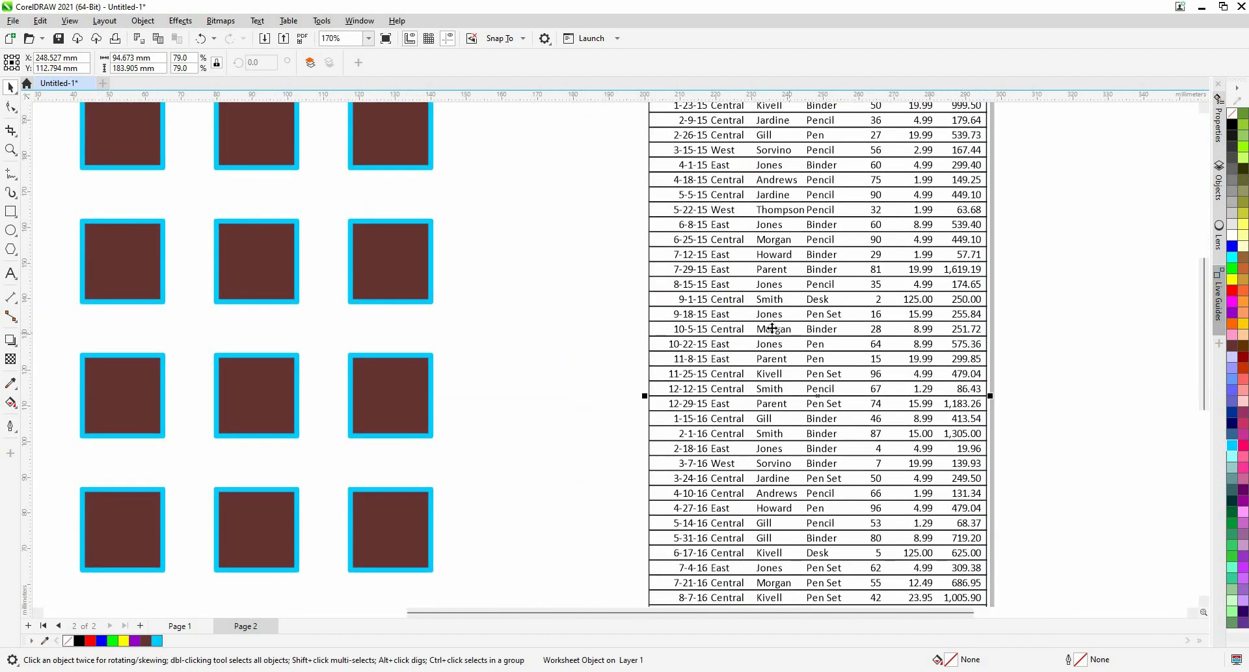
pyautogui.scroll(-4, 622, 381)
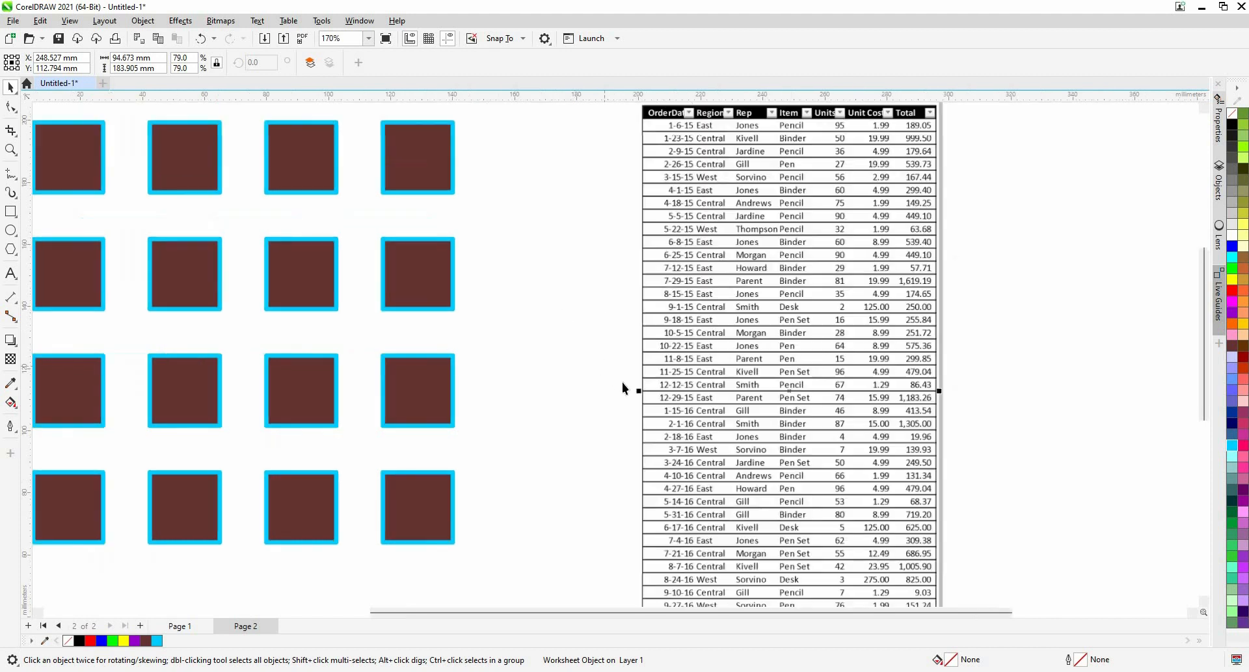
pyautogui.moveTo(654, 348); pyautogui.dragTo(587, 275)
pyautogui.moveTo(628, 363); pyautogui.dragTo(554, 423)
pyautogui.moveTo(589, 484); pyautogui.dragTo(588, 480)
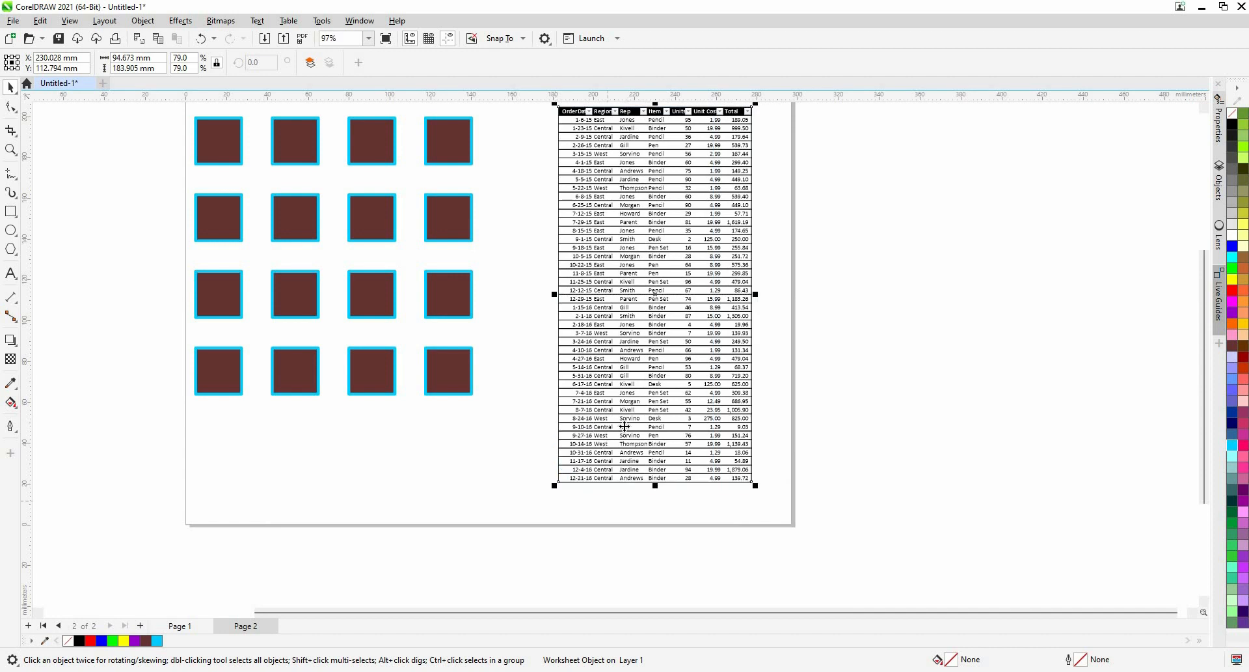
pyautogui.moveTo(631, 428); pyautogui.dragTo(602, 420)
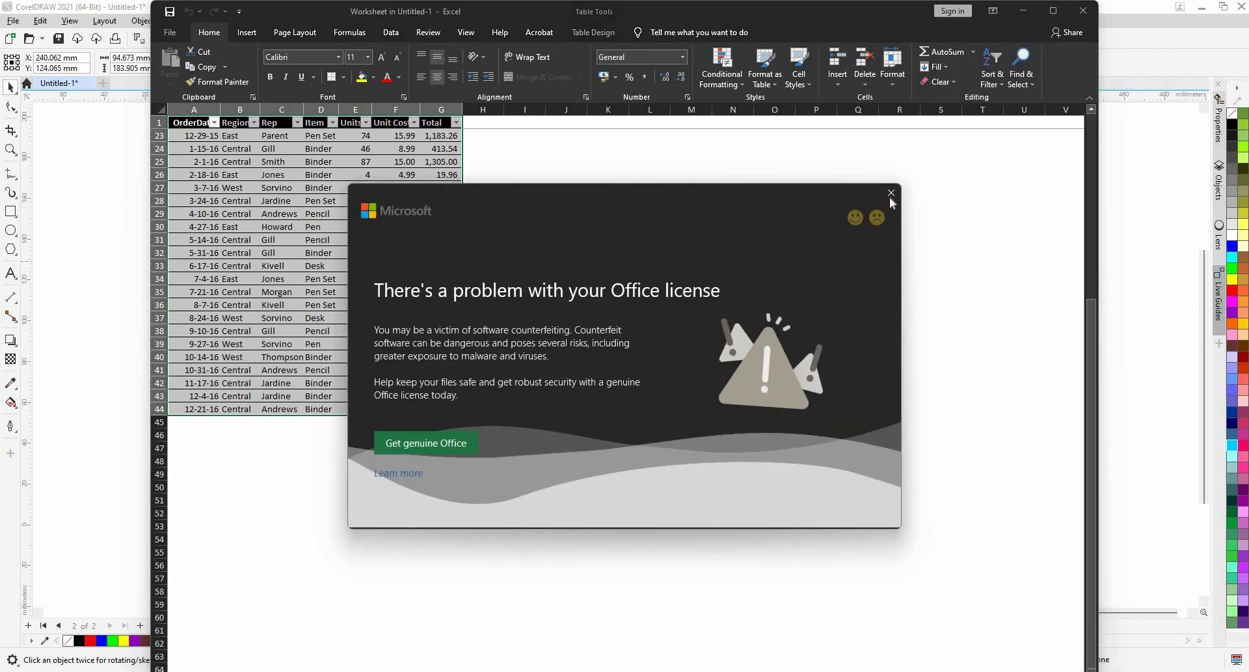
# In the table's Excel worksheet, colour the row 23 Total value red and show the formula behind it.
pyautogui.click(892, 193)
pyautogui.click(510, 182)
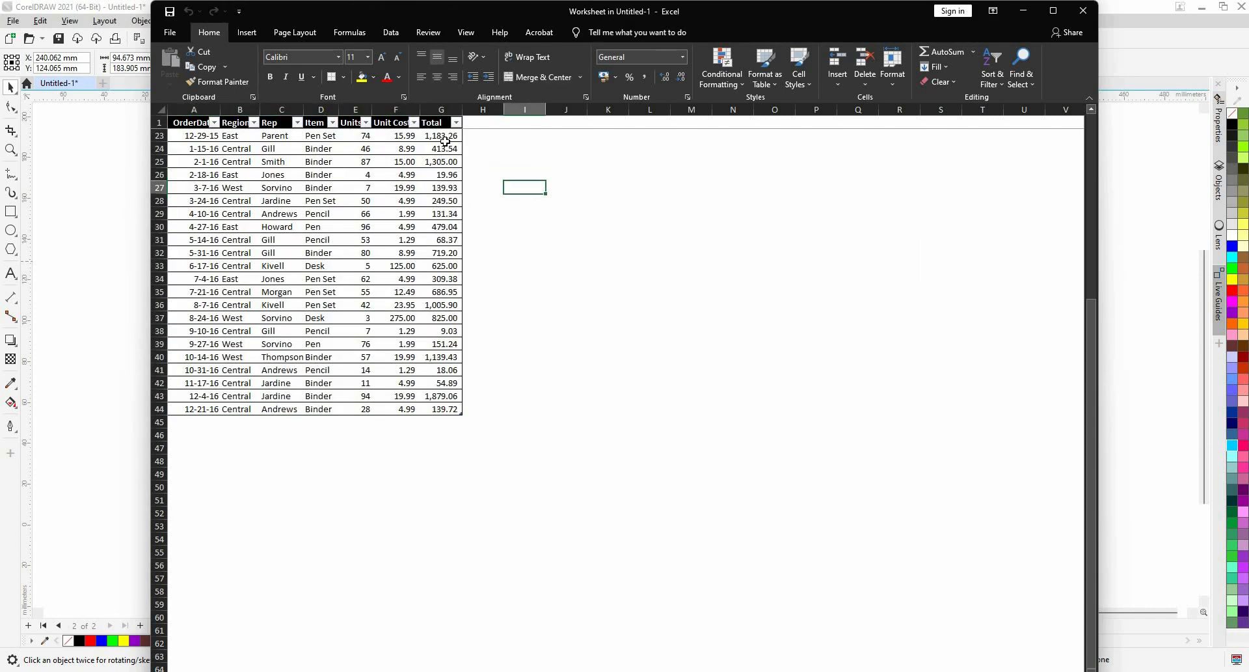
pyautogui.click(445, 141)
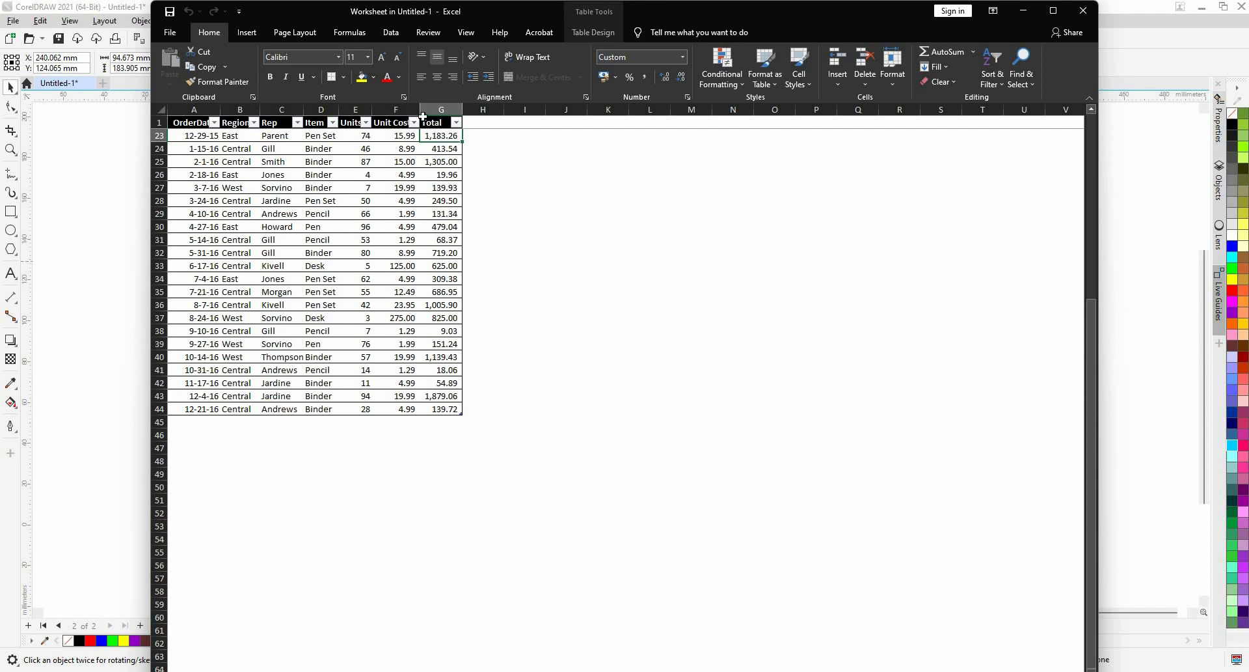
pyautogui.click(387, 81)
pyautogui.press('F2')
pyautogui.click(511, 144)
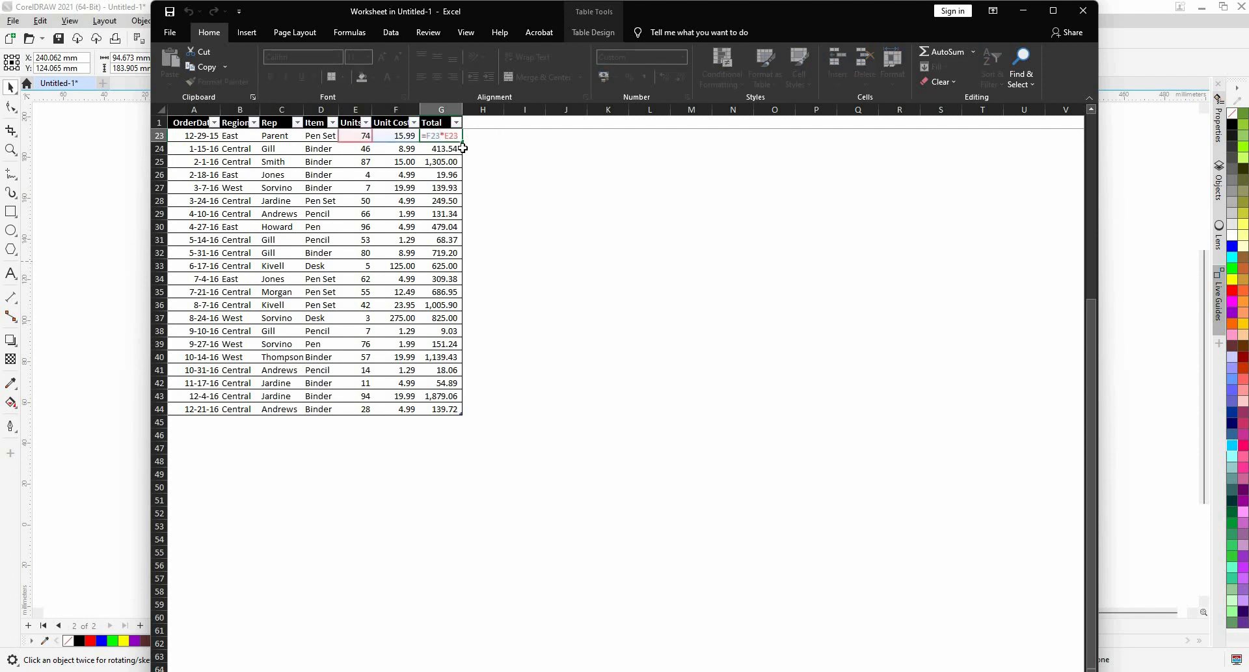
pyautogui.click(441, 138)
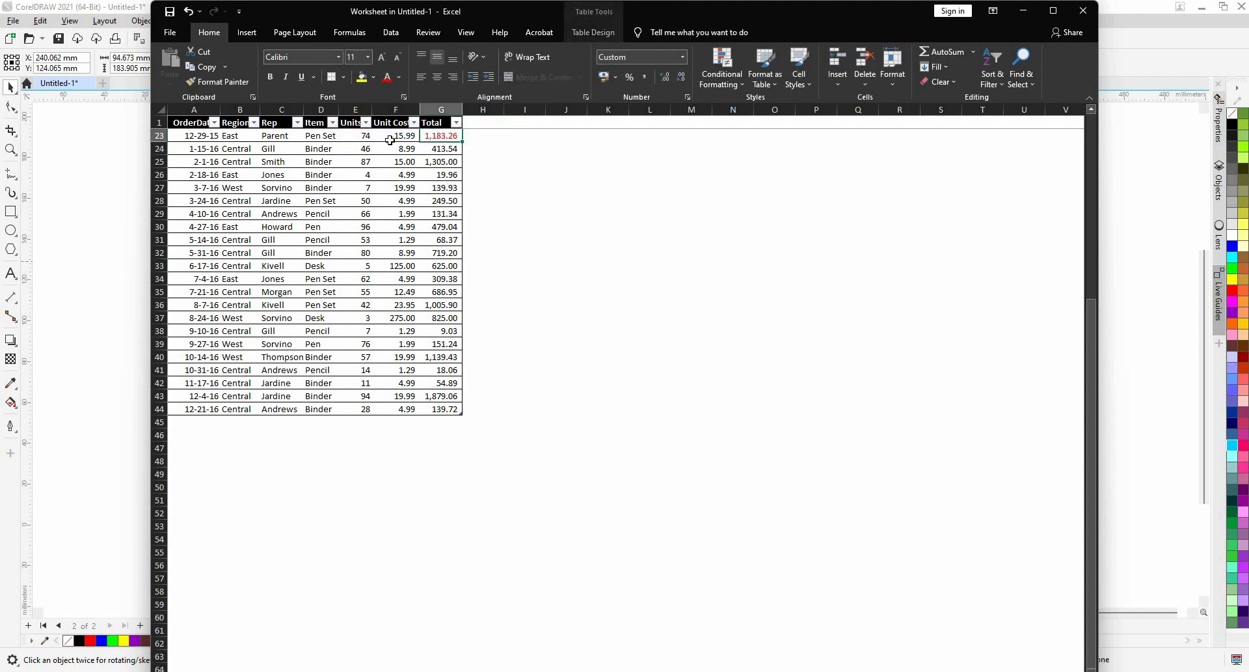
# Set the units in row 23 to 100, then return to CorelDRAW and examine that row in the placed table.
pyautogui.click(357, 135)
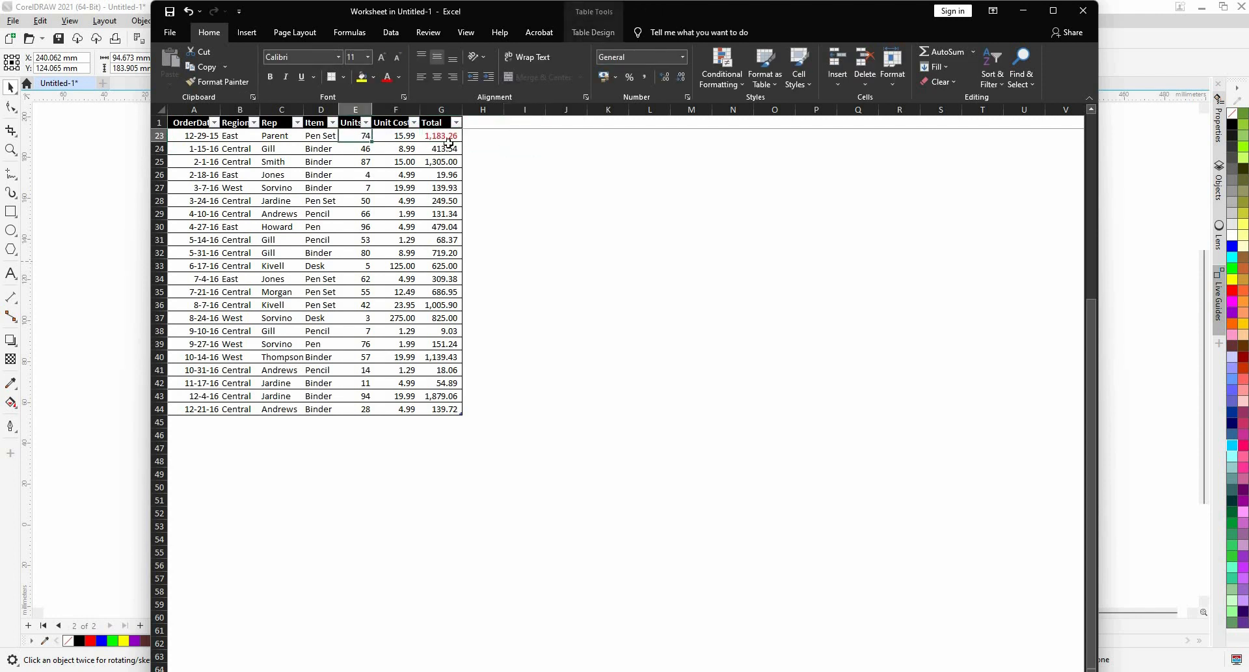
pyautogui.write('100')
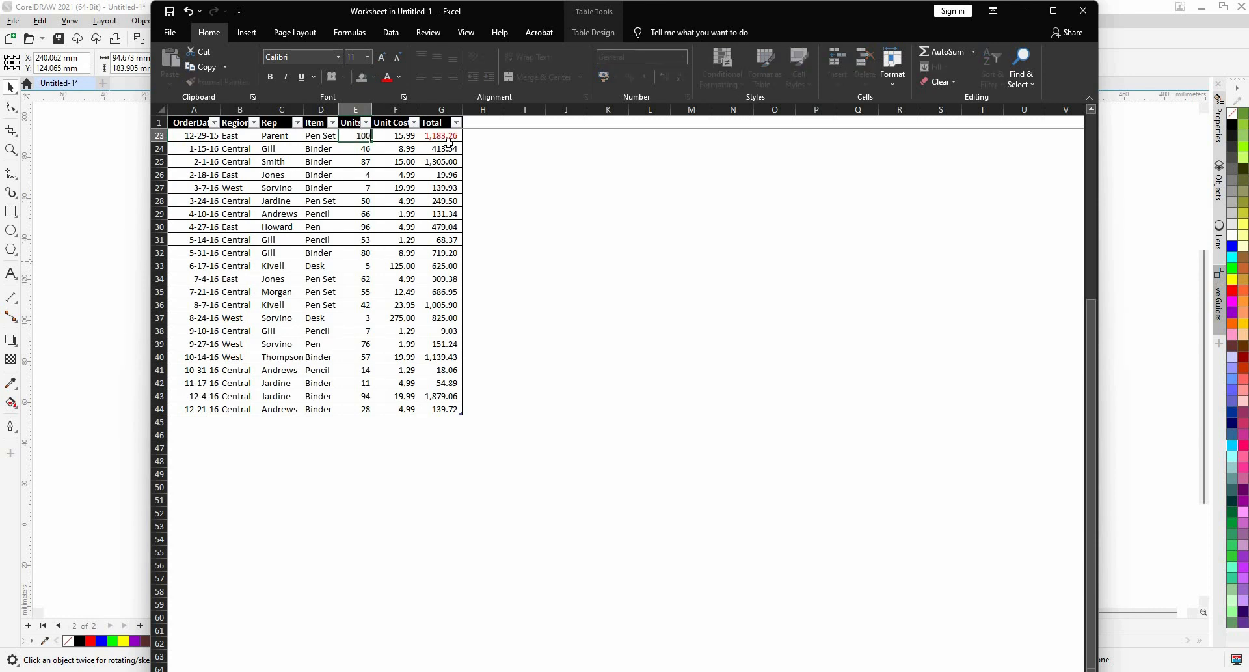
pyautogui.press('Tab')
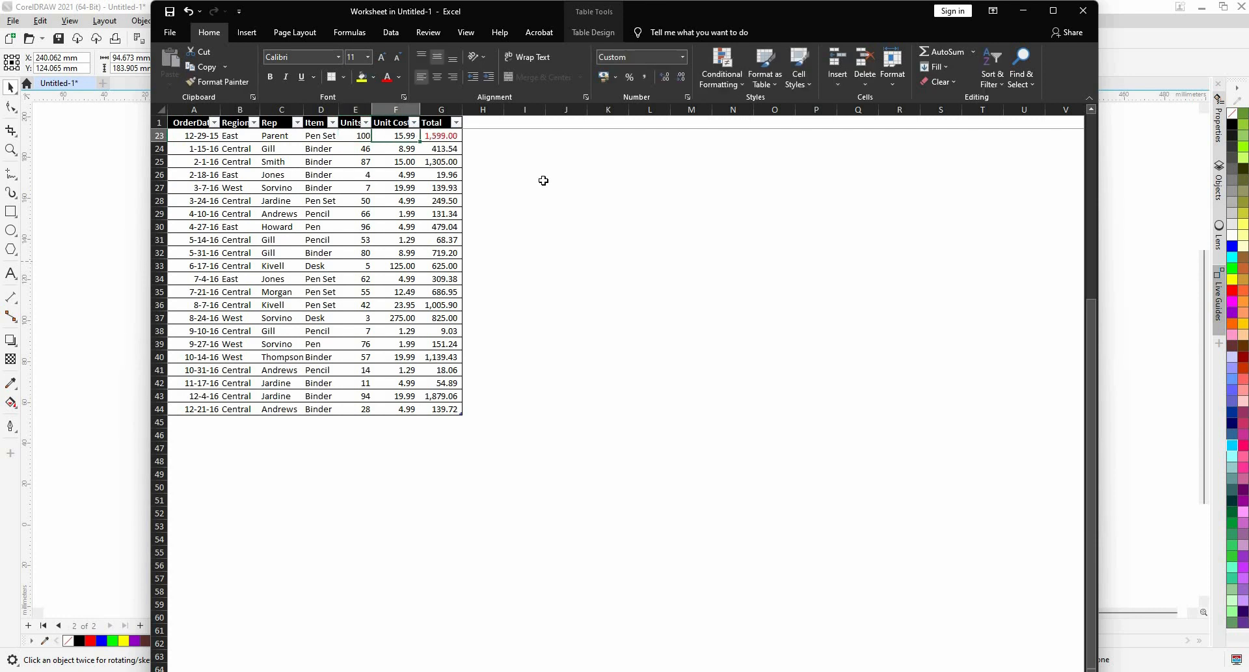
pyautogui.click(1015, 11)
pyautogui.scroll(2, 839, 145)
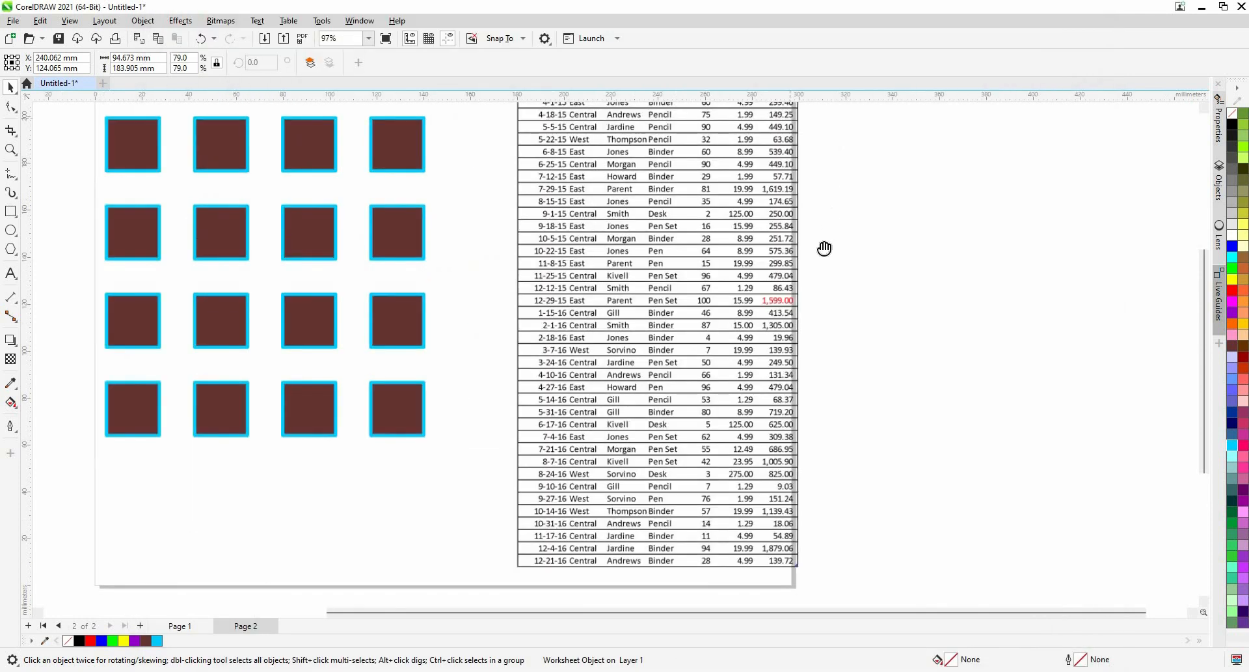
pyautogui.moveTo(825, 248); pyautogui.dragTo(766, 393)
pyautogui.scroll(3, 733, 410)
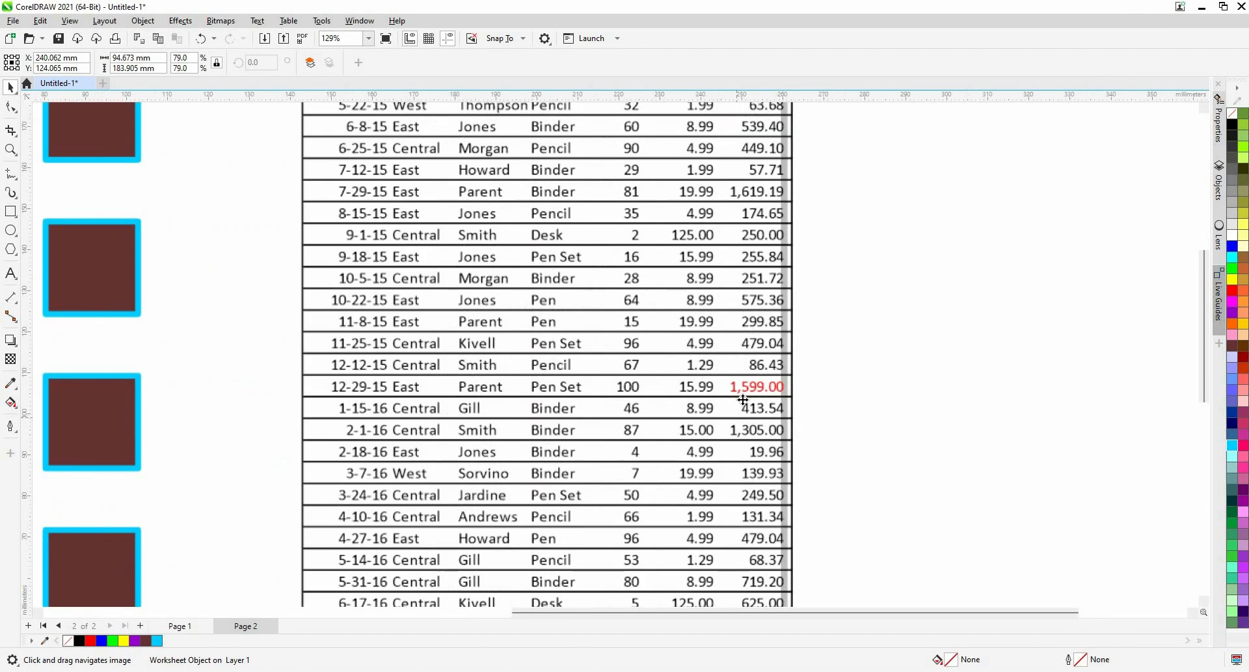
pyautogui.scroll(-2, 738, 402)
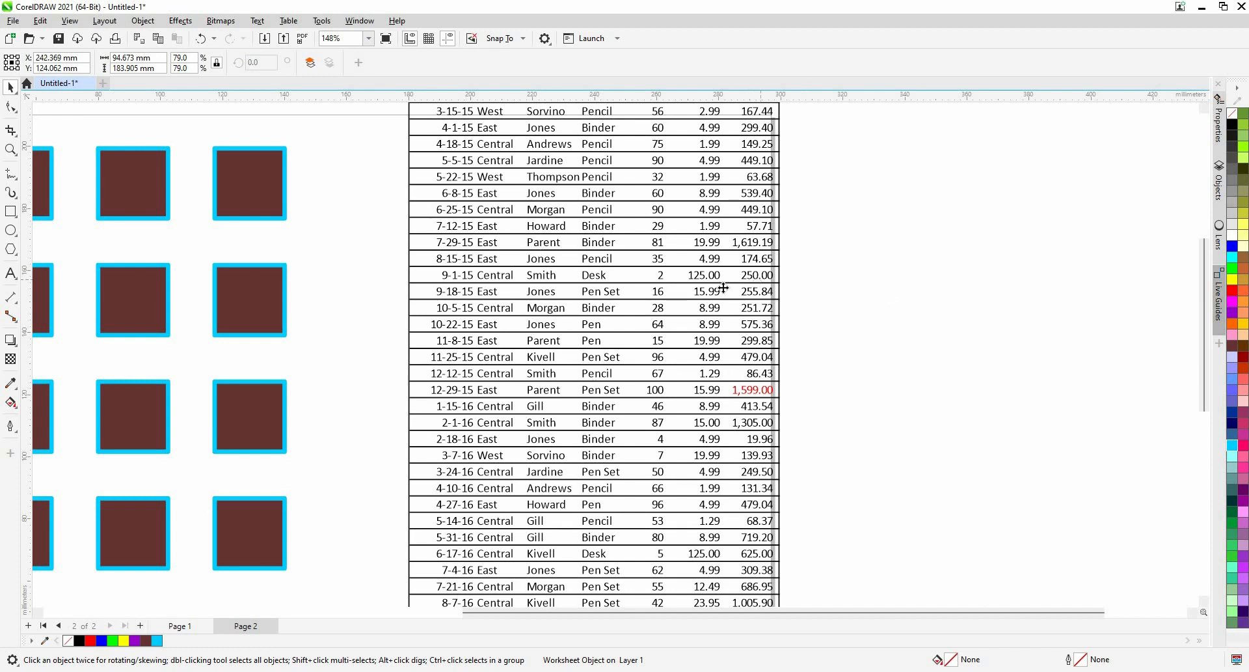
# Delete Page 2 with the squares and the worksheet table from the document.
pyautogui.click(691, 304)
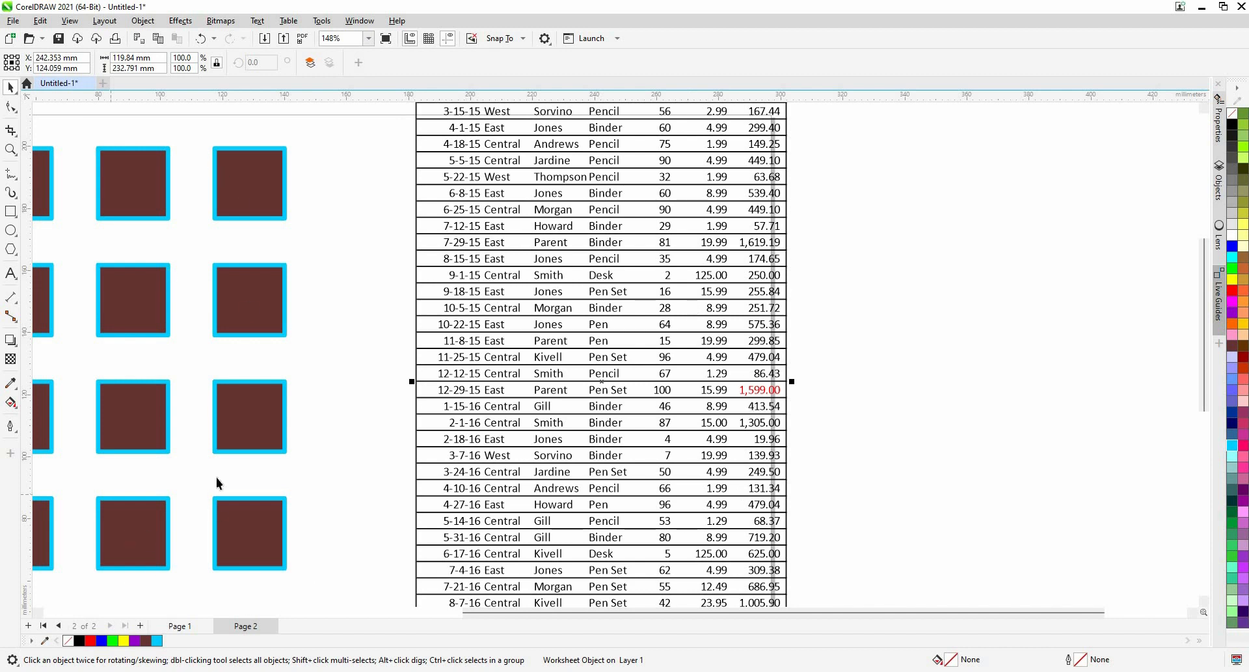
pyautogui.click(272, 626)
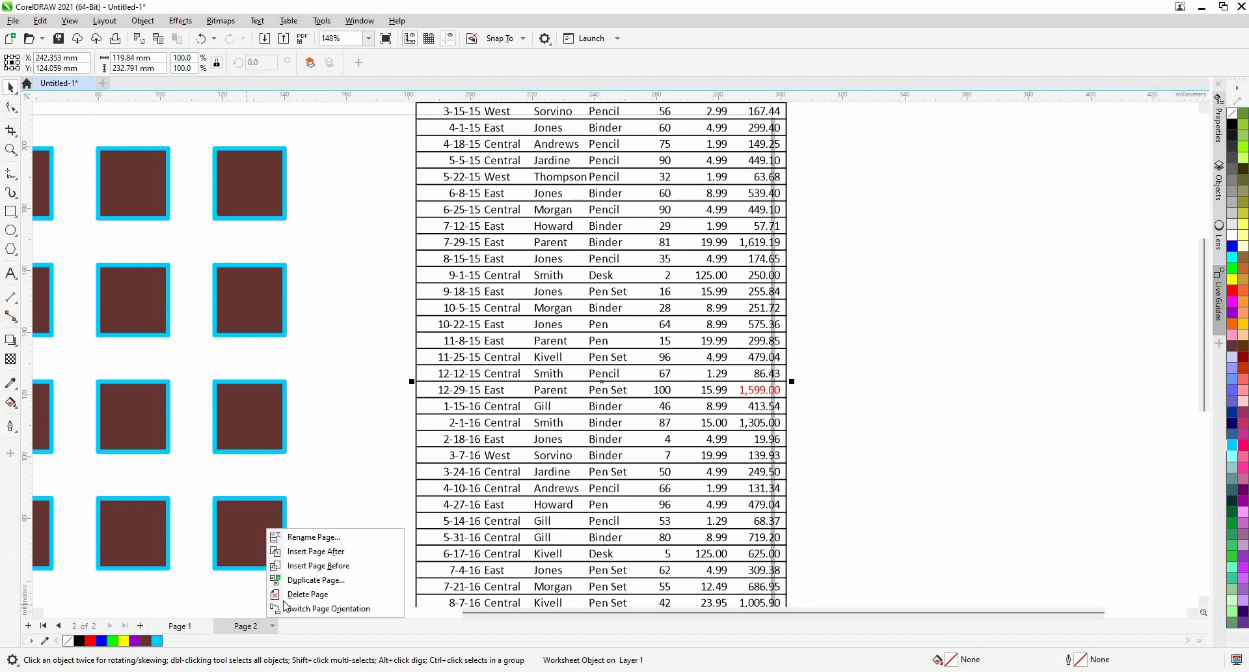
pyautogui.click(285, 598)
pyautogui.click(207, 627)
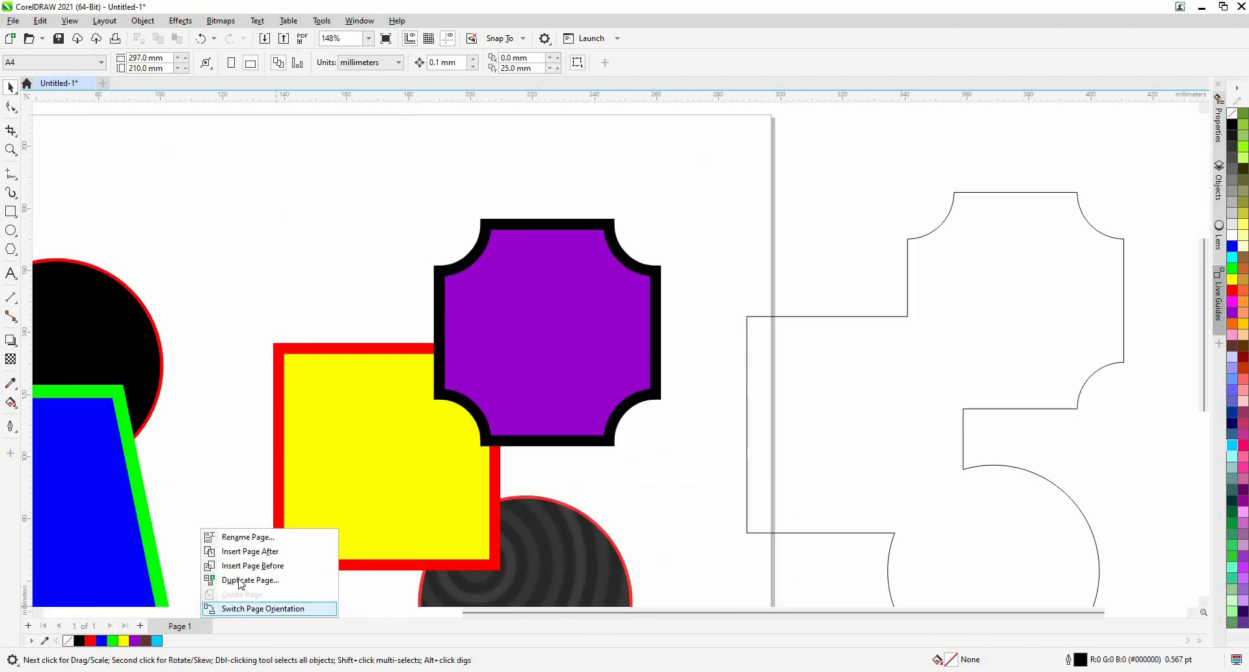
pyautogui.click(242, 580)
pyautogui.press('Escape')
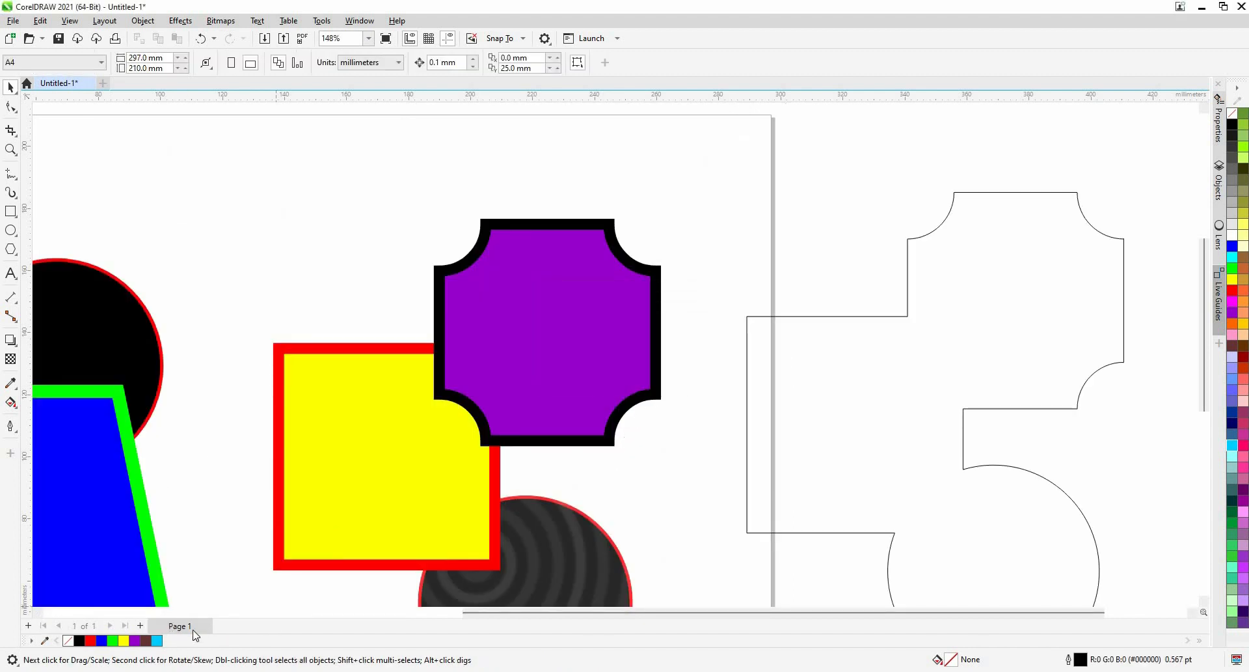
# Select and delete all the shapes on and beside Page 1.
pyautogui.scroll(-3, 560, 340)
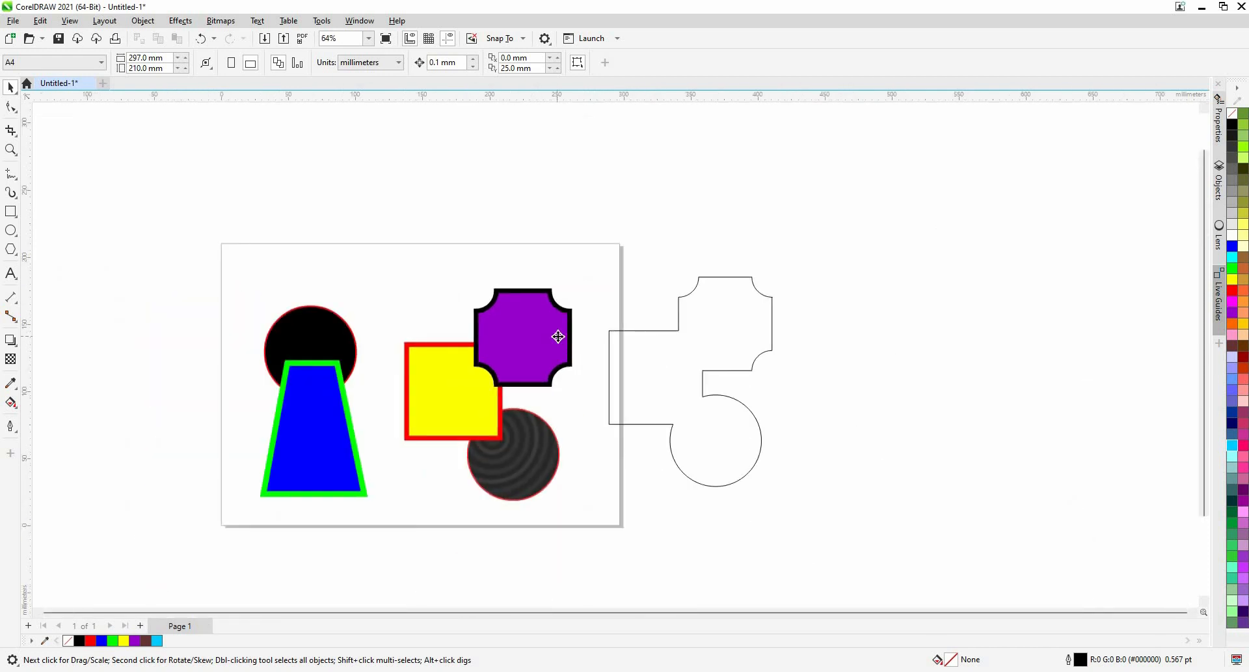
pyautogui.hotkey('ctrl', 'a')
pyautogui.press('Delete')
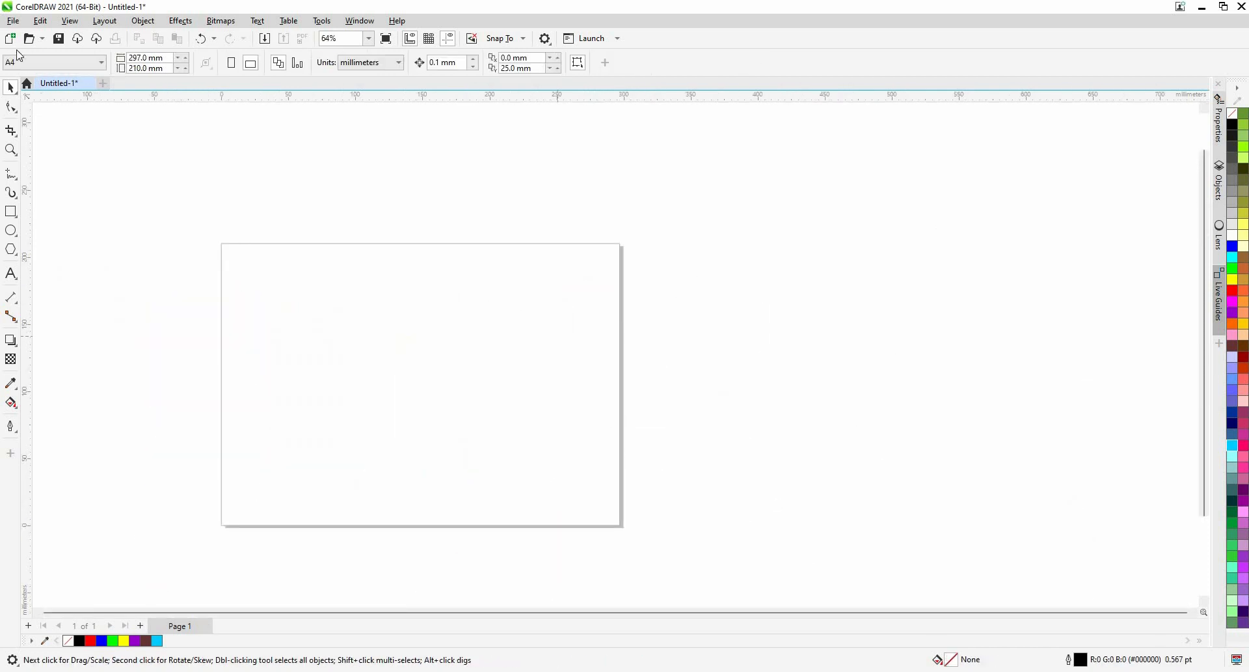
# Set the page size to Letter in landscape orientation.
pyautogui.click(71, 62)
pyautogui.click(49, 103)
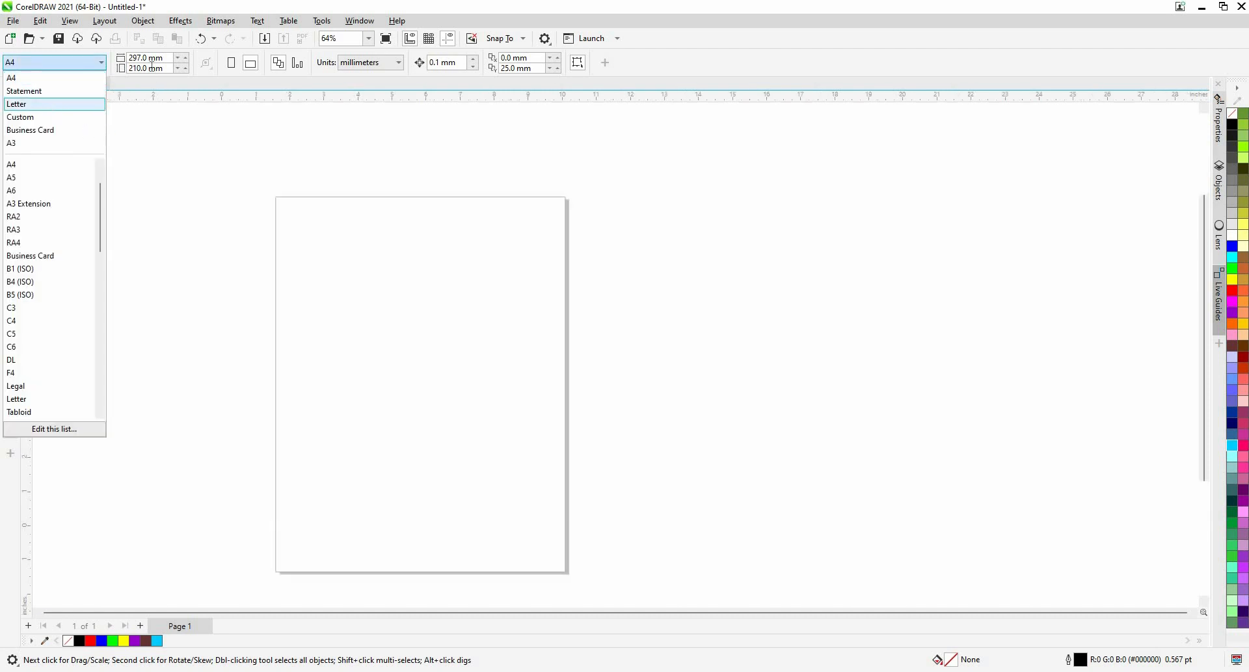
pyautogui.click(251, 63)
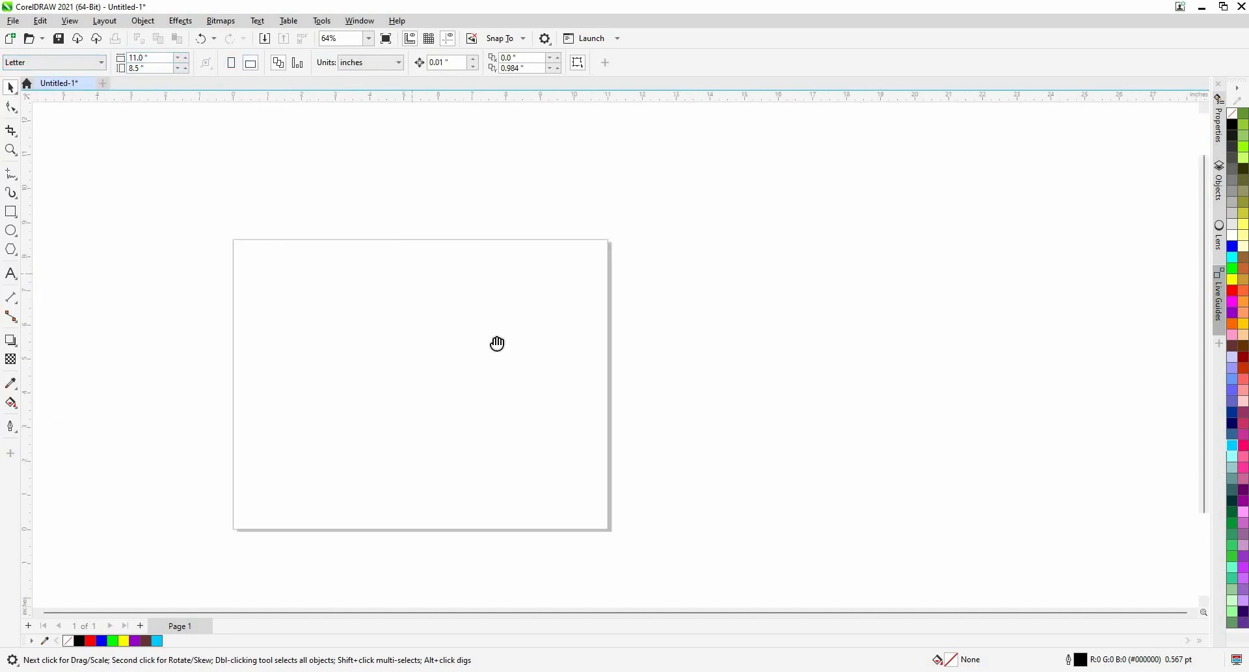
pyautogui.moveTo(498, 343); pyautogui.dragTo(575, 368)
pyautogui.scroll(1, 570, 386)
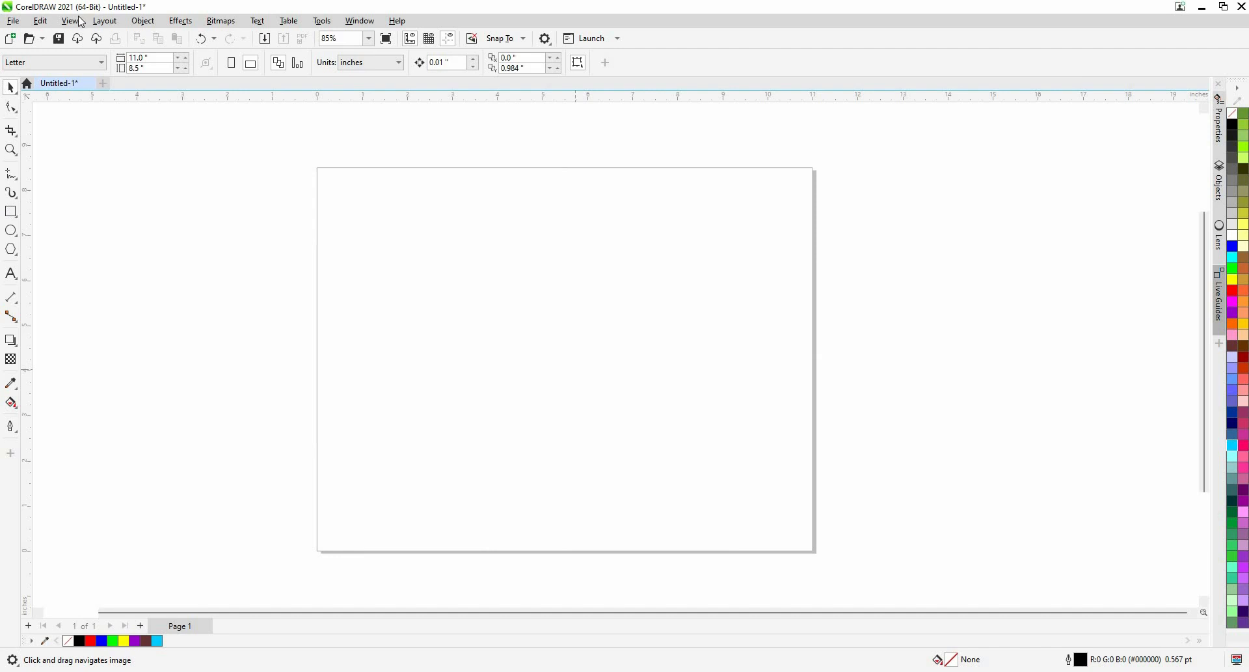
# Show how to choose the Letter page size in the new document settings, without creating the document.
pyautogui.click(13, 21)
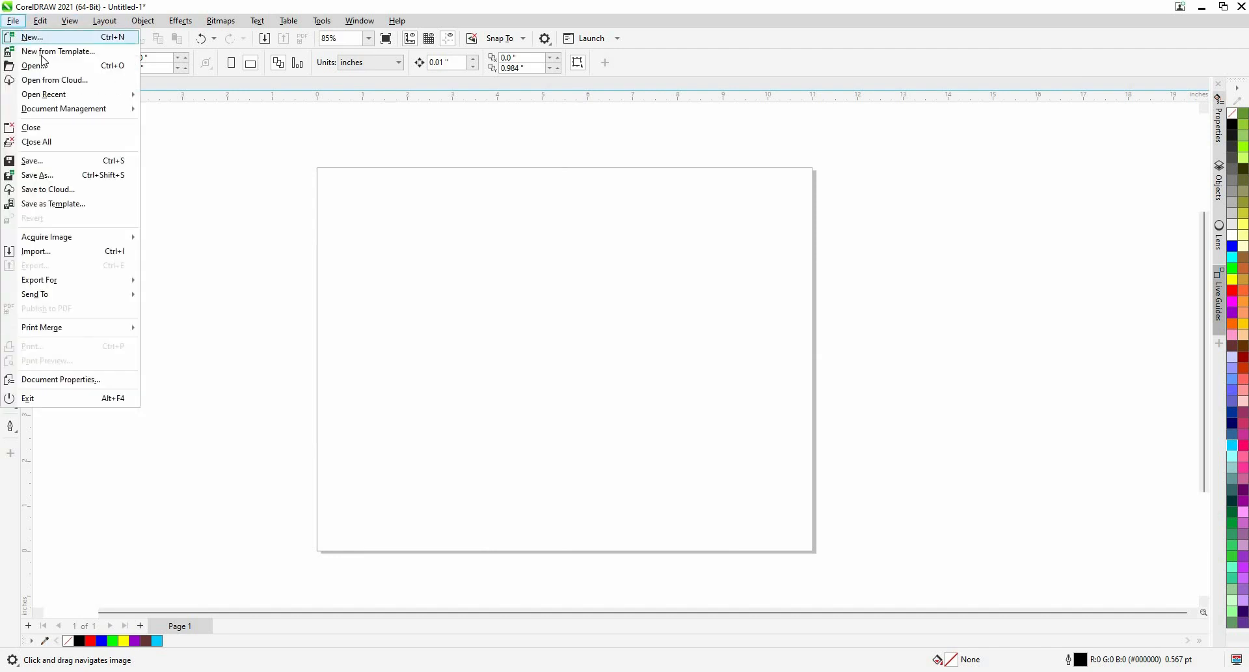
pyautogui.click(29, 41)
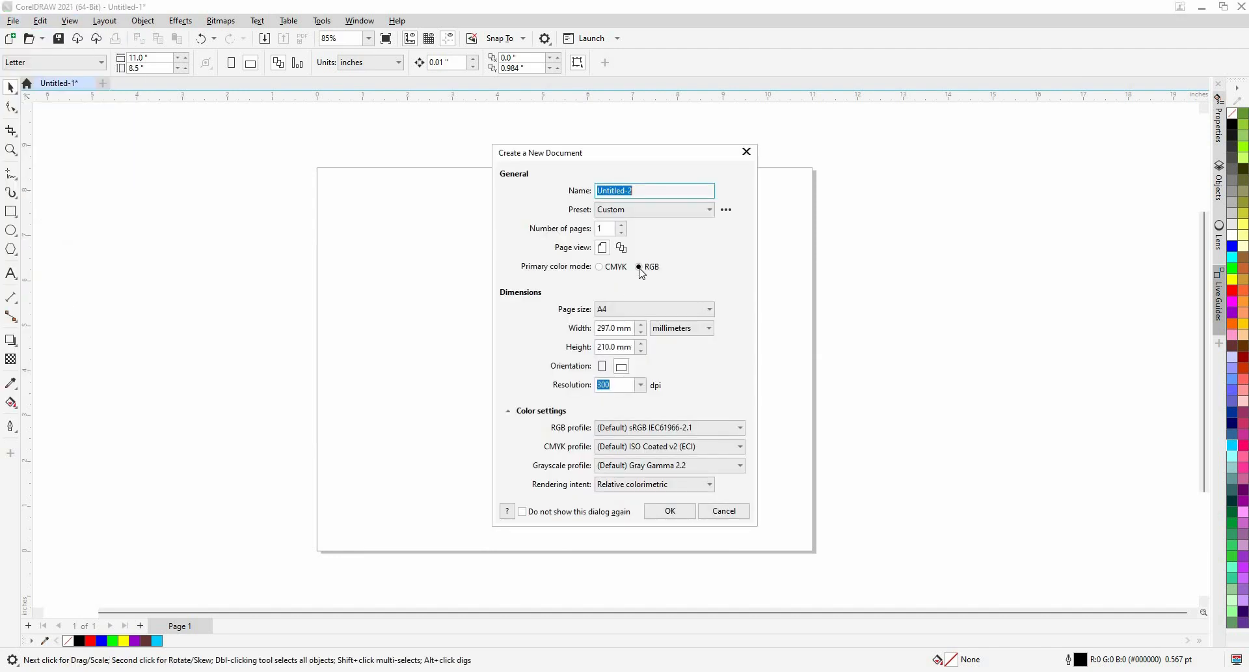
pyautogui.click(627, 315)
pyautogui.click(627, 314)
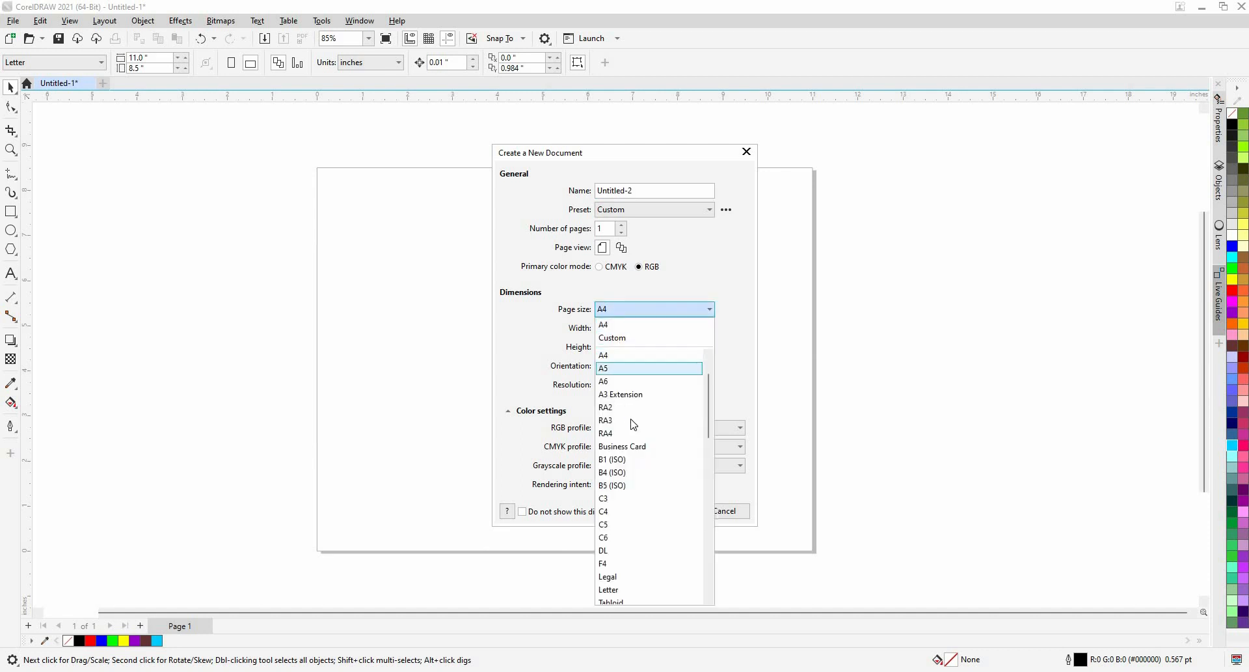
pyautogui.click(645, 317)
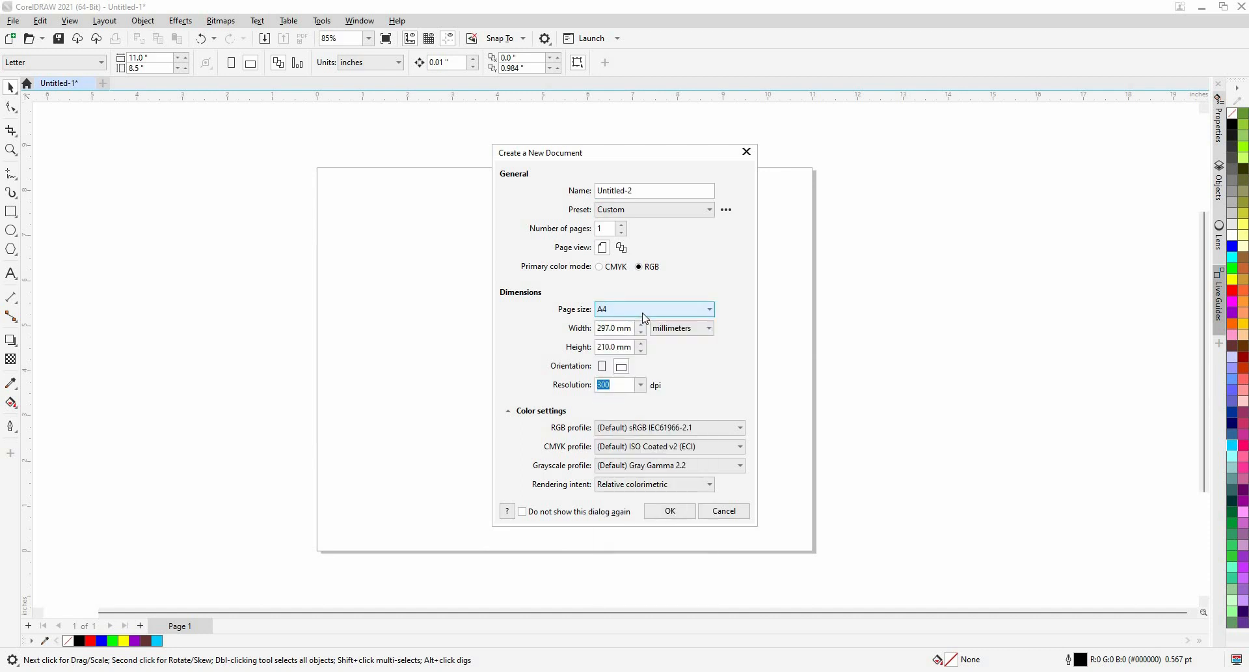
pyautogui.click(645, 317)
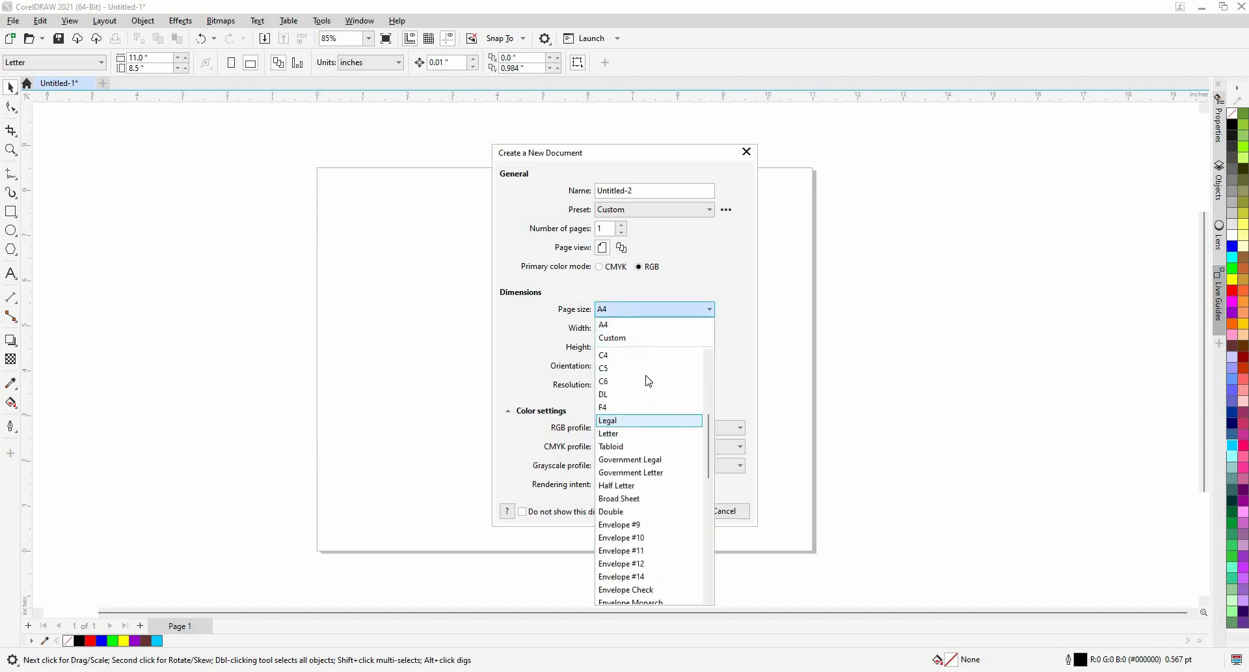
pyautogui.scroll(-1, 649, 381)
pyautogui.click(647, 389)
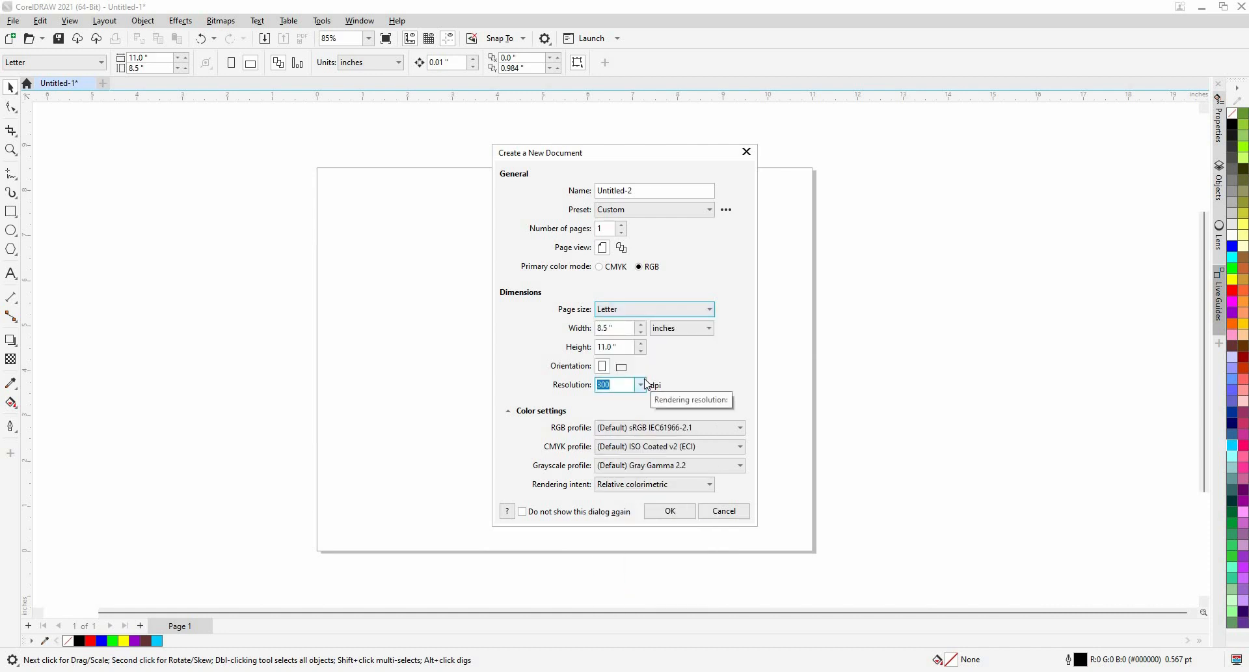
pyautogui.click(732, 514)
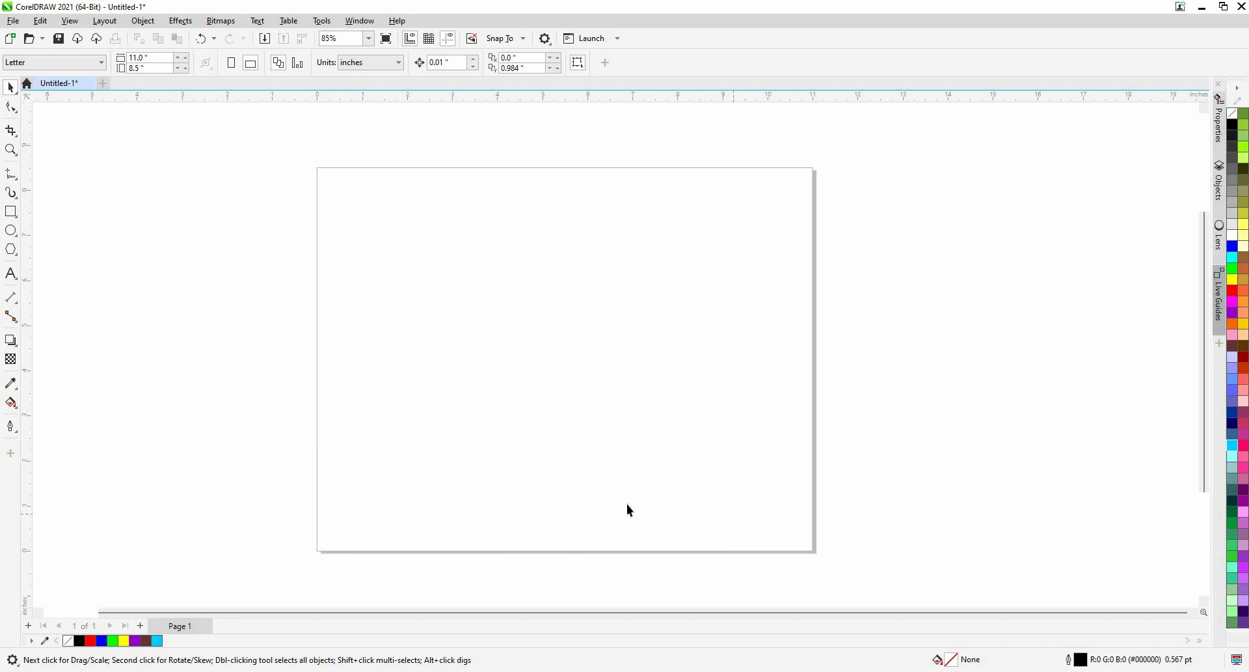
# Draw a rectangle about 1.47 by 2.22 inches on the upper part of the page and enter a size of 1.5 by 1.75 inches.
pyautogui.click(10, 211)
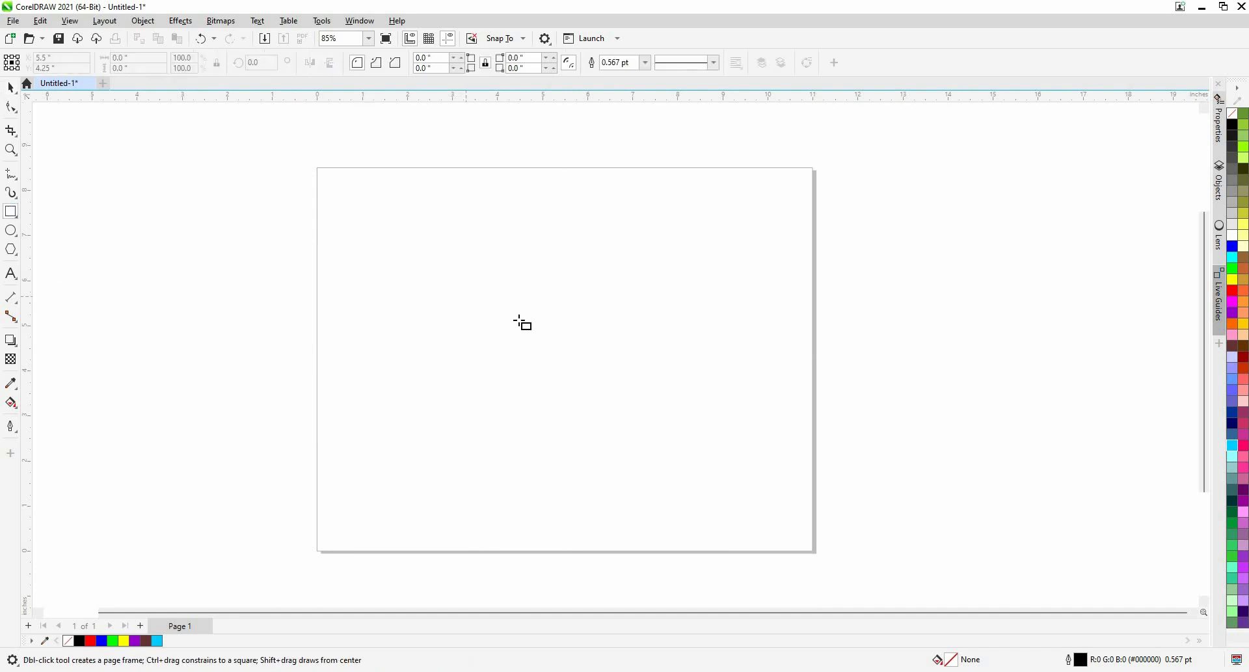
pyautogui.moveTo(464, 240); pyautogui.dragTo(533, 343)
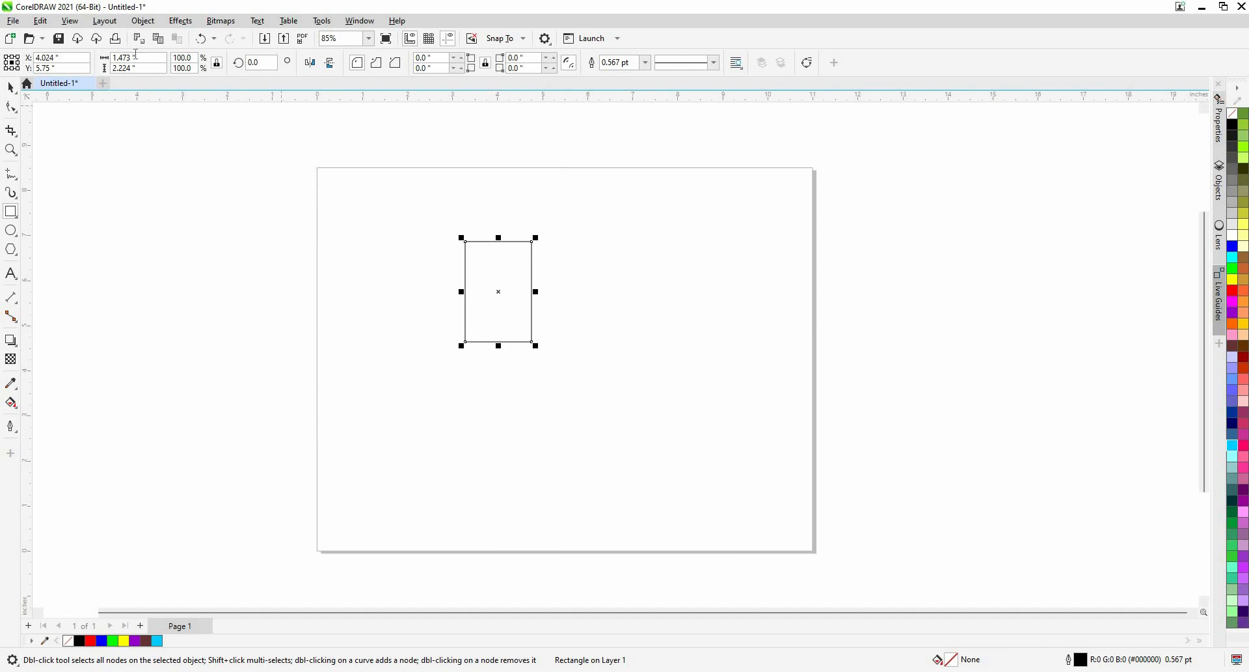
pyautogui.moveTo(136, 57); pyautogui.dragTo(56, 54)
pyautogui.write('1')
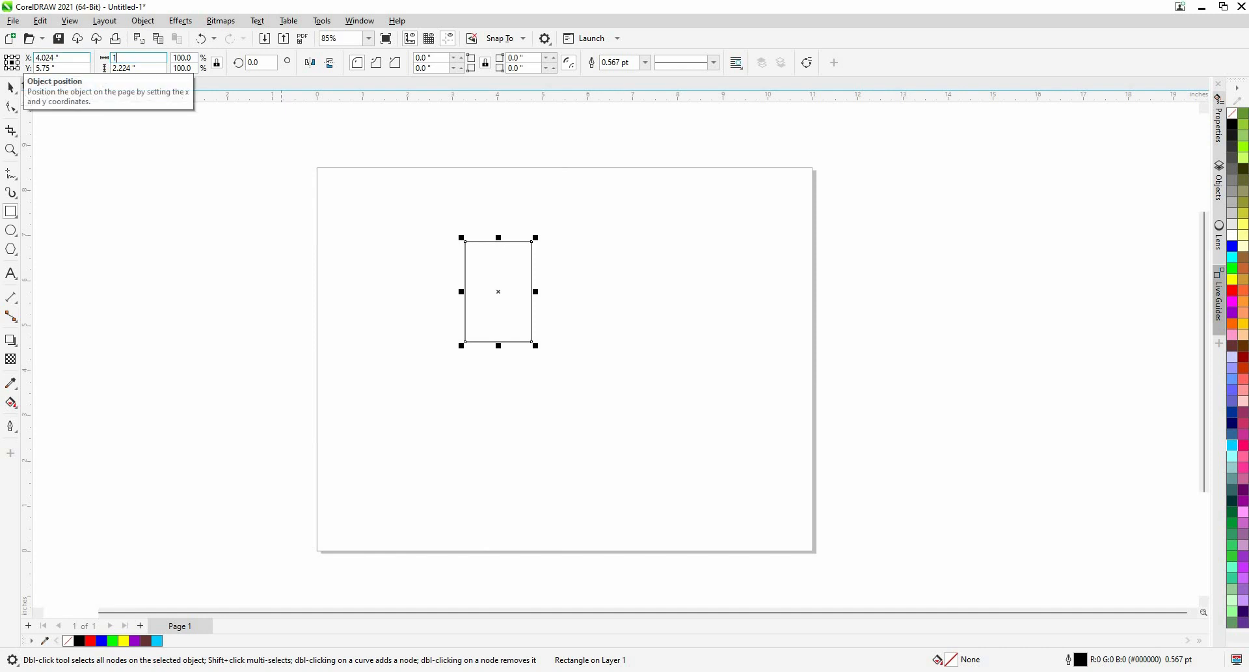
pyautogui.write('.5')
pyautogui.press('Tab')
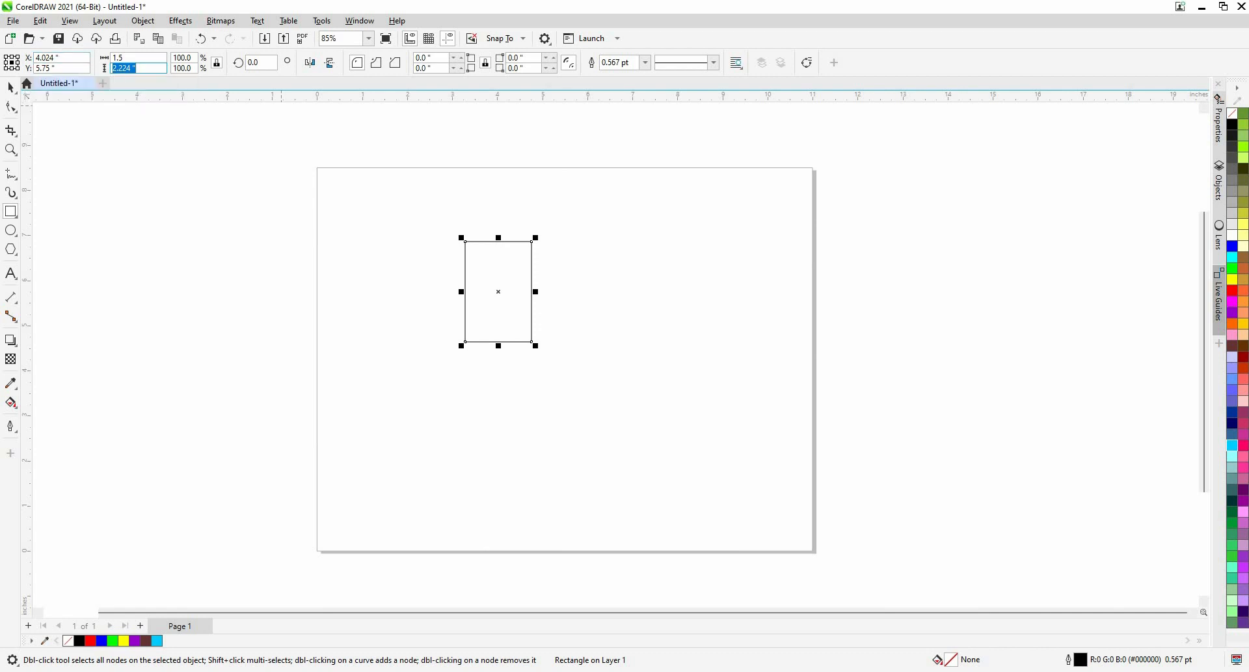
pyautogui.write('1.75')
pyautogui.press('Return')
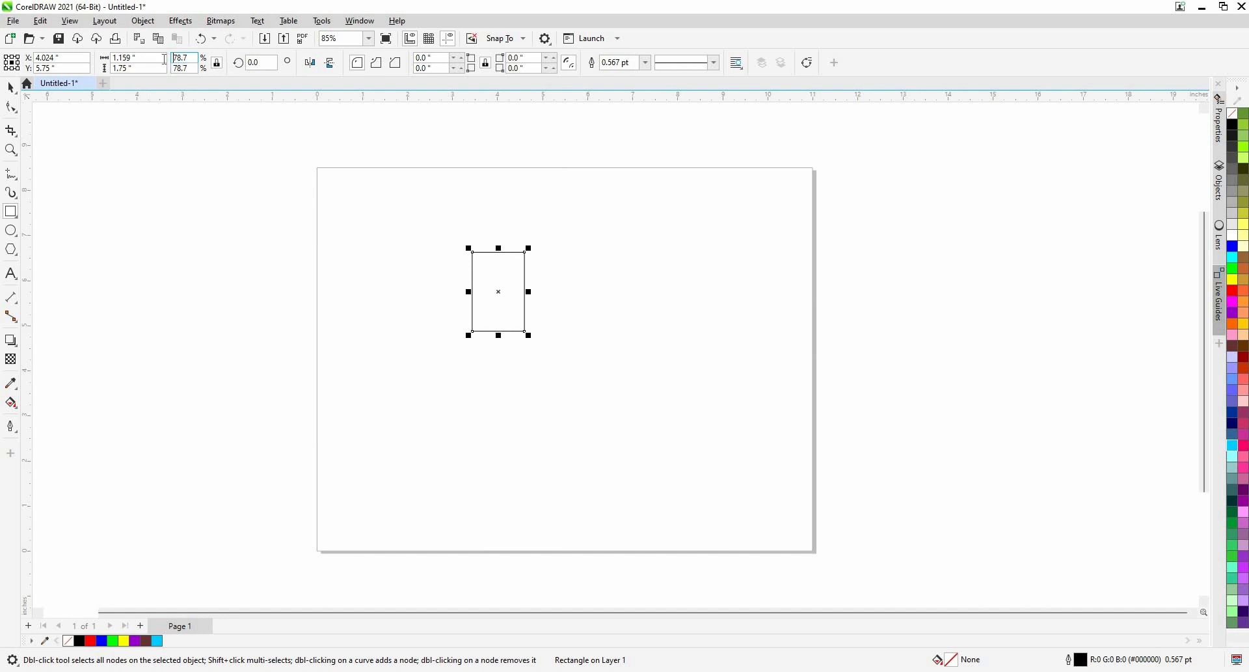
# Unlock the rectangle's proportions and set its width to 1.5 inches.
pyautogui.click(119, 58)
pyautogui.moveTo(119, 57); pyautogui.dragTo(148, 55)
pyautogui.write('5')
pyautogui.press('Tab')
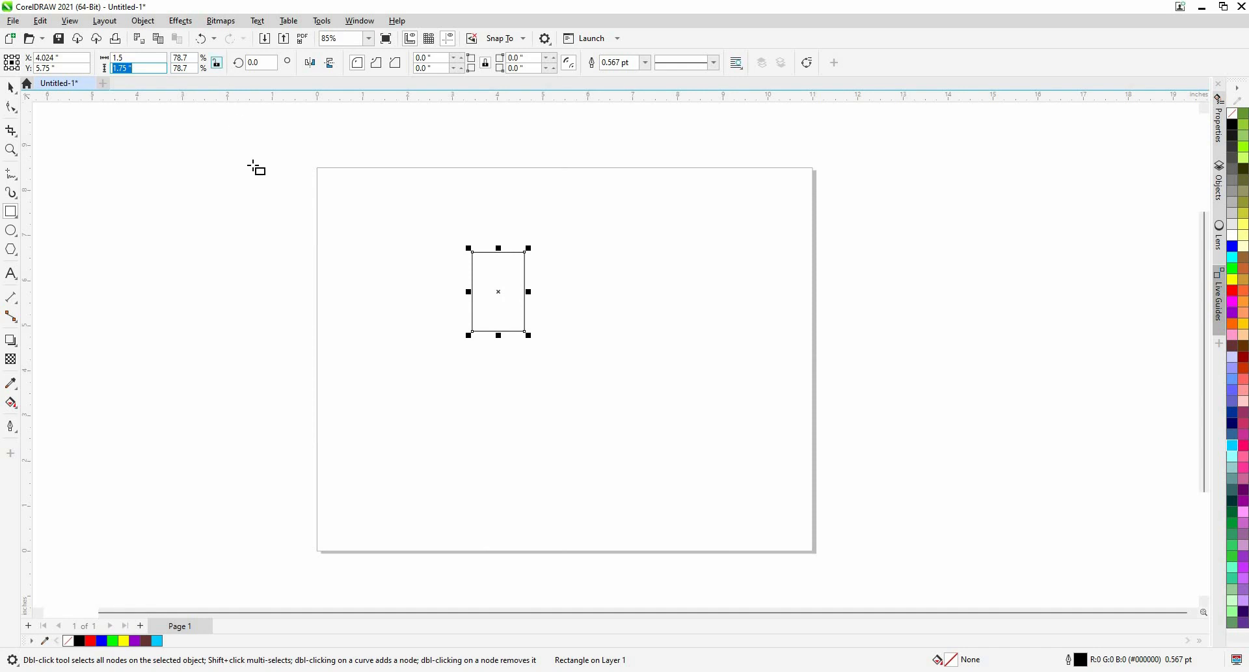
pyautogui.press('Return')
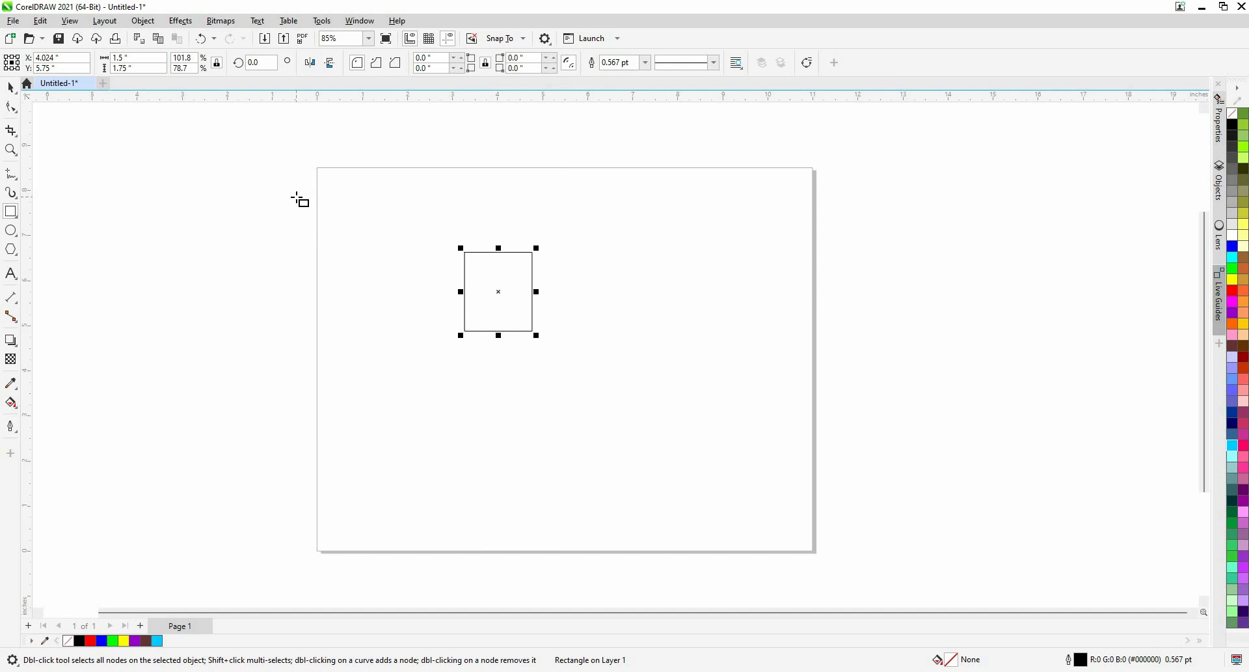
# Draw two flat ellipses beside the rectangle, about 1.98 by 0.56 inches above and about 3.68 by 0.84 inches below.
pyautogui.click(10, 230)
pyautogui.moveTo(606, 227); pyautogui.dragTo(697, 252)
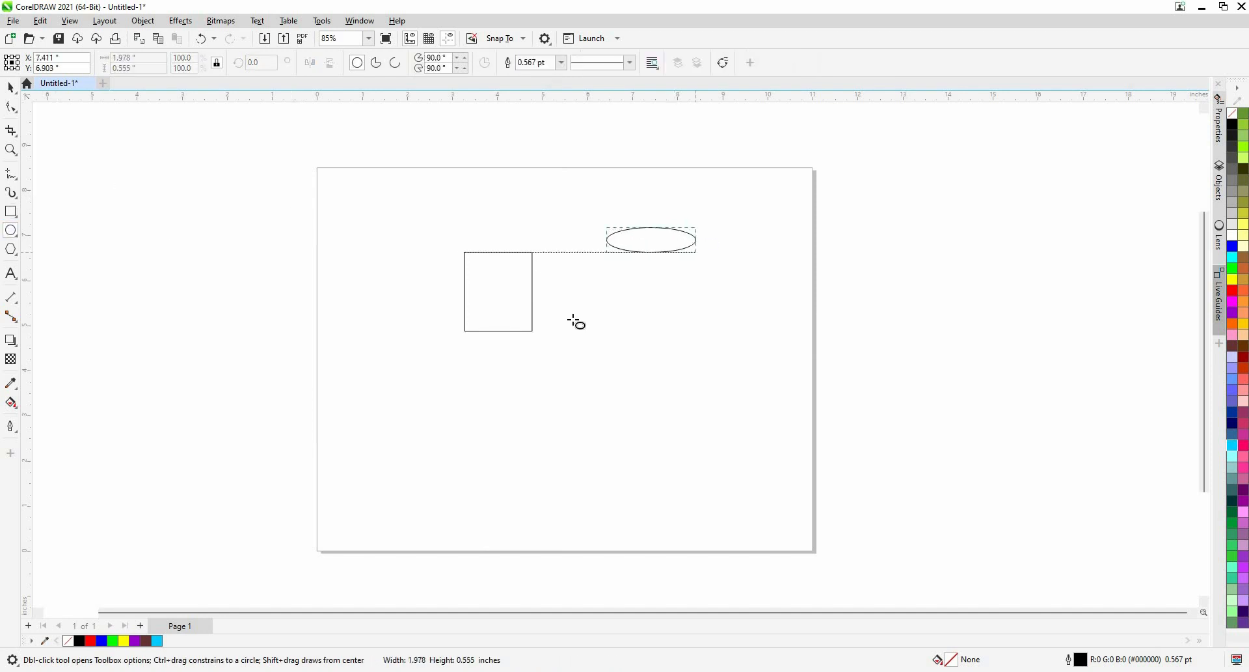
pyautogui.moveTo(573, 319); pyautogui.dragTo(742, 360)
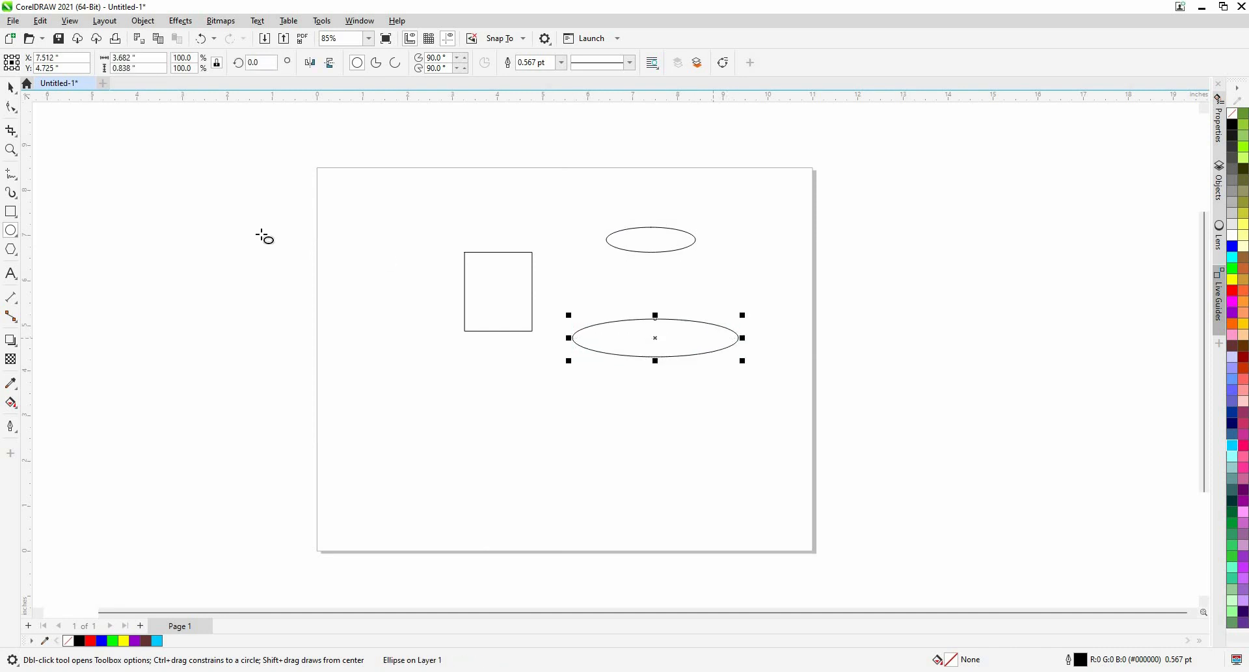
# Resize the upper ellipse to 1.5 inches wide and 0.5 inches high.
pyautogui.press('space')
pyautogui.click(665, 240)
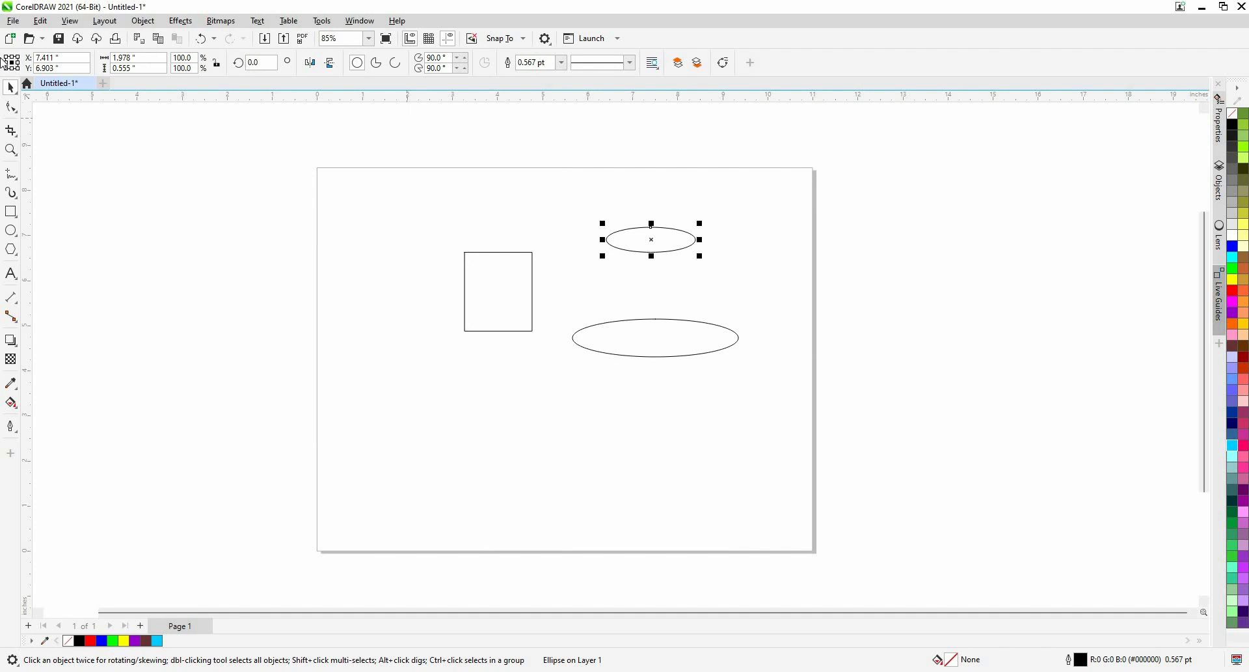
pyautogui.click(159, 57)
pyautogui.write('1.5')
pyautogui.press('Tab')
pyautogui.write('0.2')
pyautogui.press('BackSpace')
pyautogui.write('5')
pyautogui.press('Return')
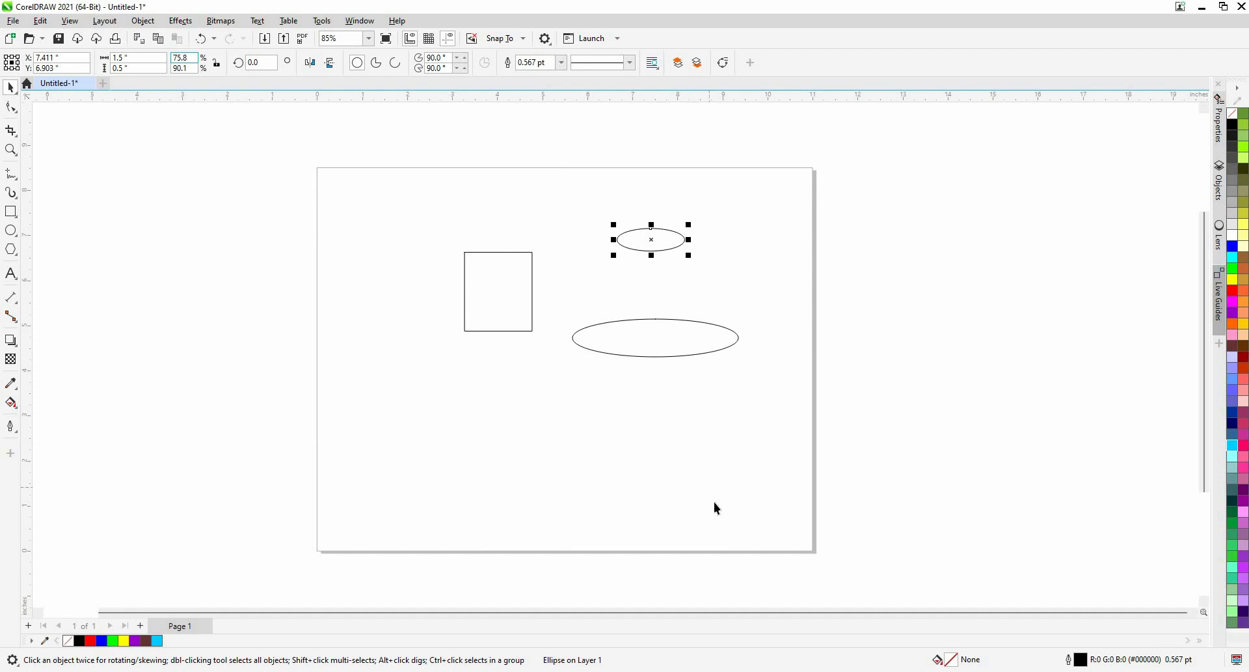
# Resize the lower ellipse to 3 inches wide and 1 inch high.
pyautogui.click(666, 358)
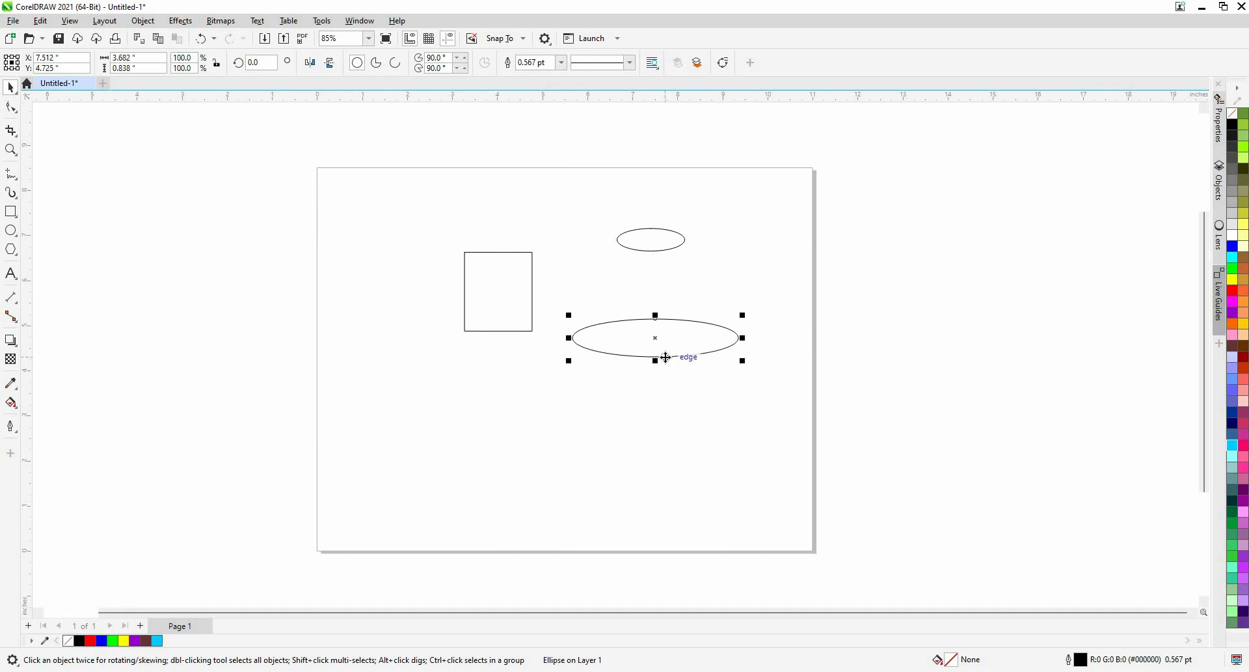
pyautogui.doubleClick(156, 58)
pyautogui.write('3')
pyautogui.press('Tab')
pyautogui.write('1')
pyautogui.press('Return')
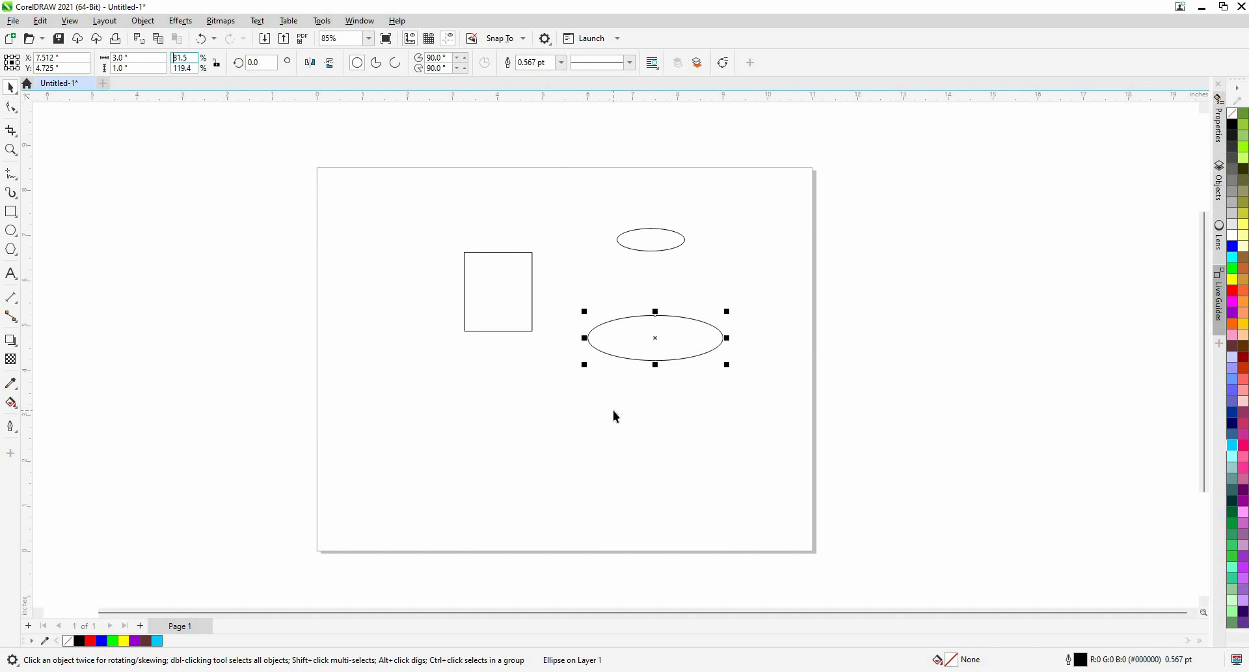
# Move the small ellipse onto the rectangle, centred on its top edge.
pyautogui.moveTo(656, 243); pyautogui.dragTo(669, 278)
pyautogui.click(655, 313)
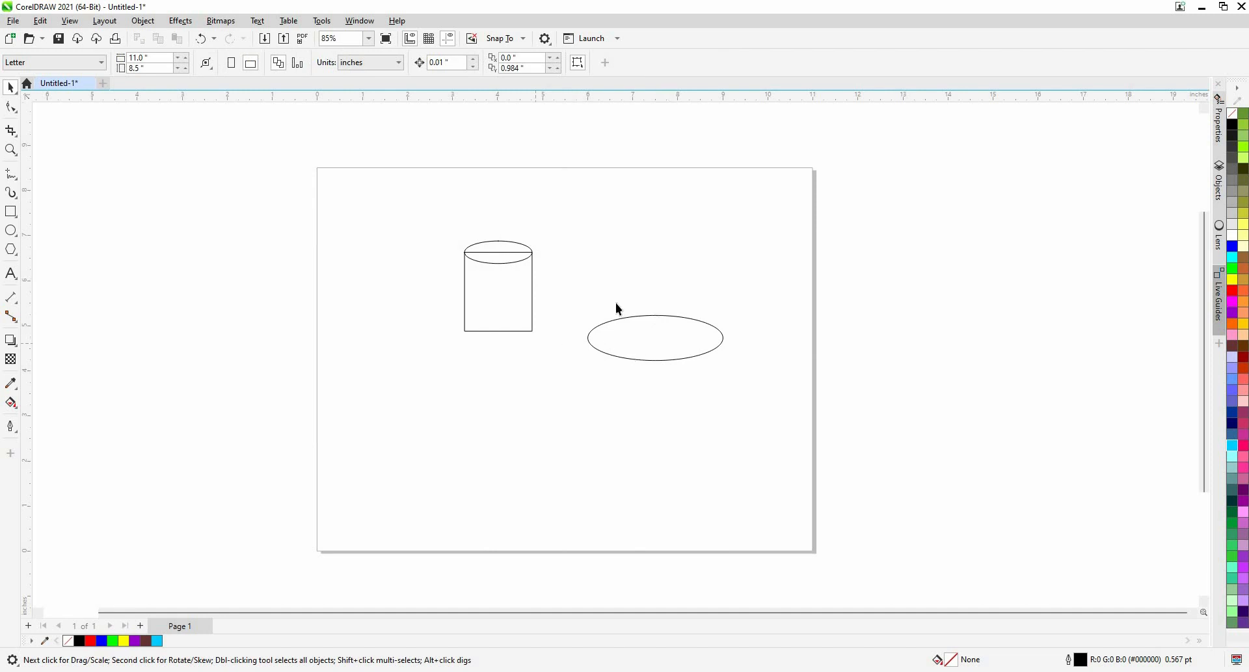
# Set the vertical duplicate distance to 0 and place a copy of the small ellipse centred on the rectangle's bottom edge.
pyautogui.moveTo(508, 303); pyautogui.dragTo(609, 307)
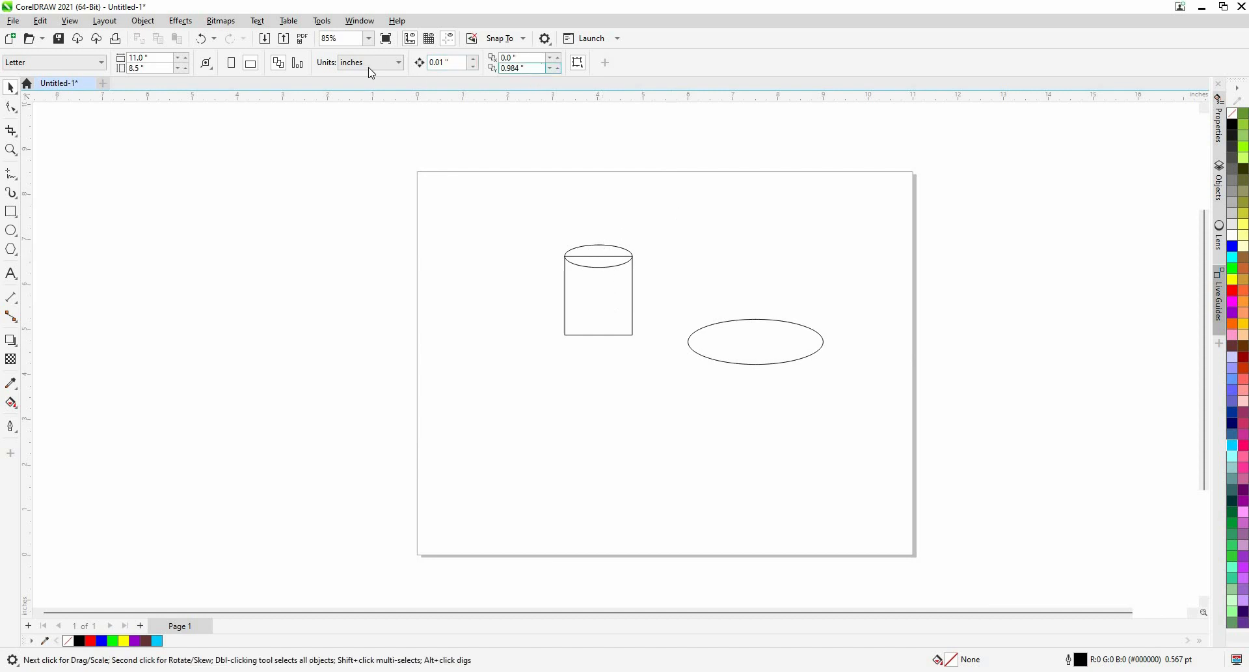
pyautogui.moveTo(530, 69); pyautogui.dragTo(372, 73)
pyautogui.write('0')
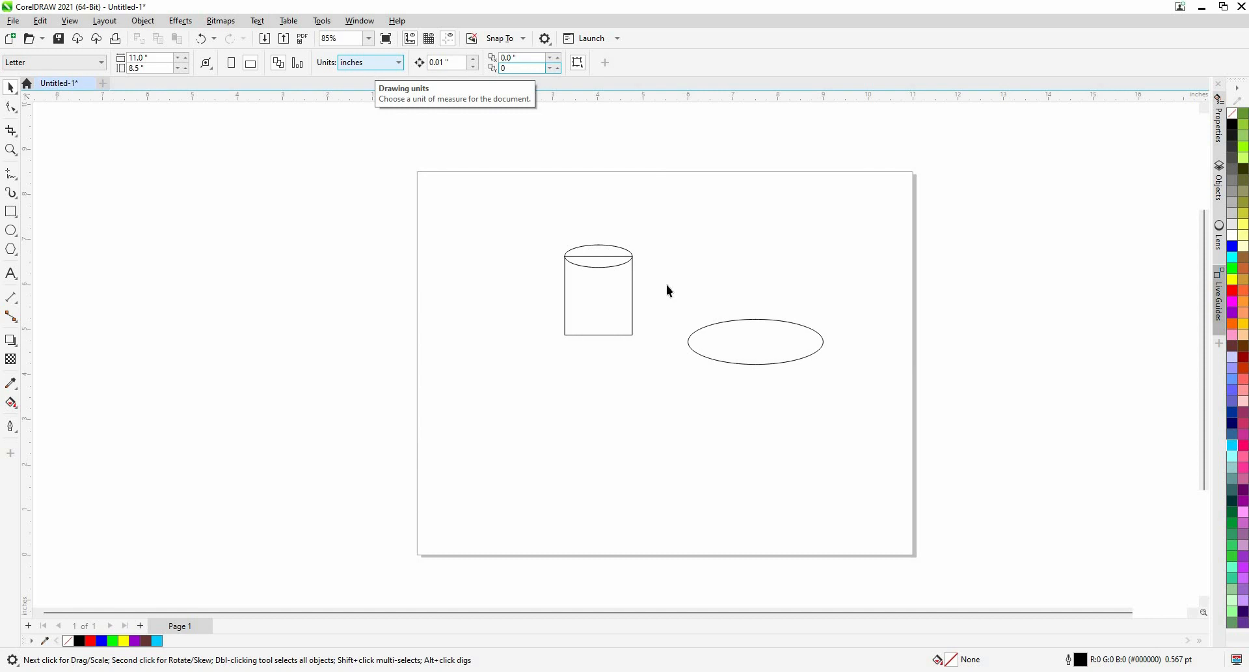
pyautogui.click(596, 244)
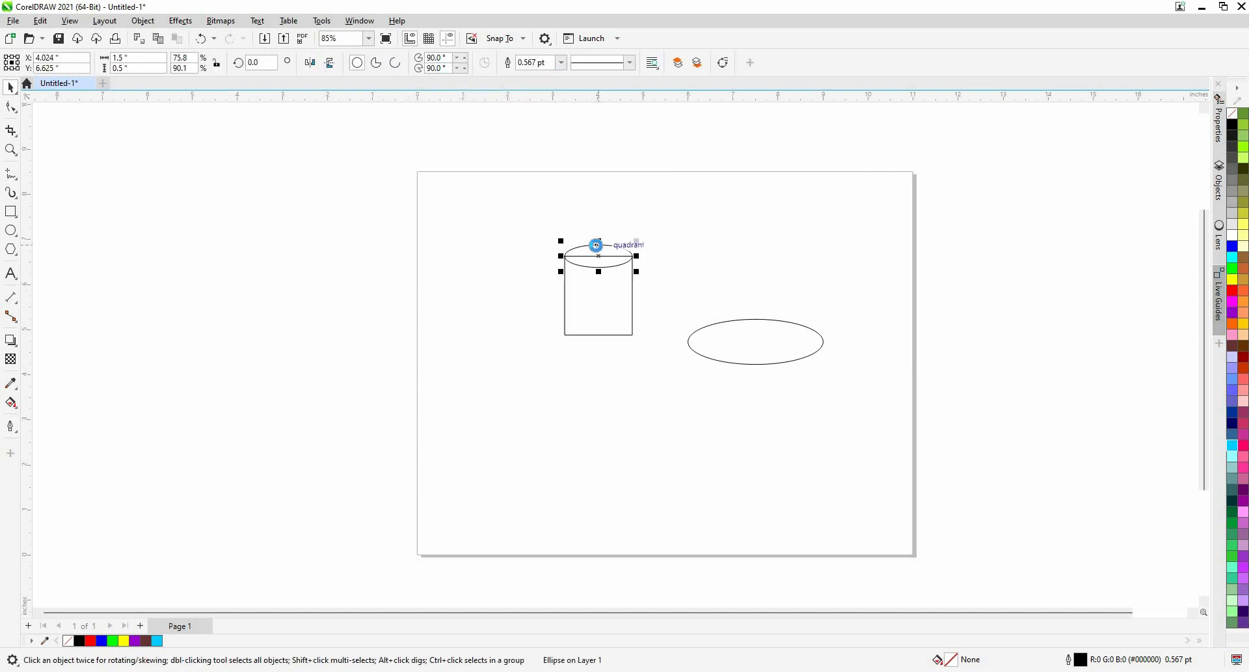
pyautogui.moveTo(596, 245)
pyautogui.mouseDown()
pyautogui.moveTo(604, 343)
pyautogui.moveTo(691, 298)
pyautogui.moveTo(611, 264)
pyautogui.mouseUp()
pyautogui.click(617, 268)
pyautogui.scroll(3, 617, 268)
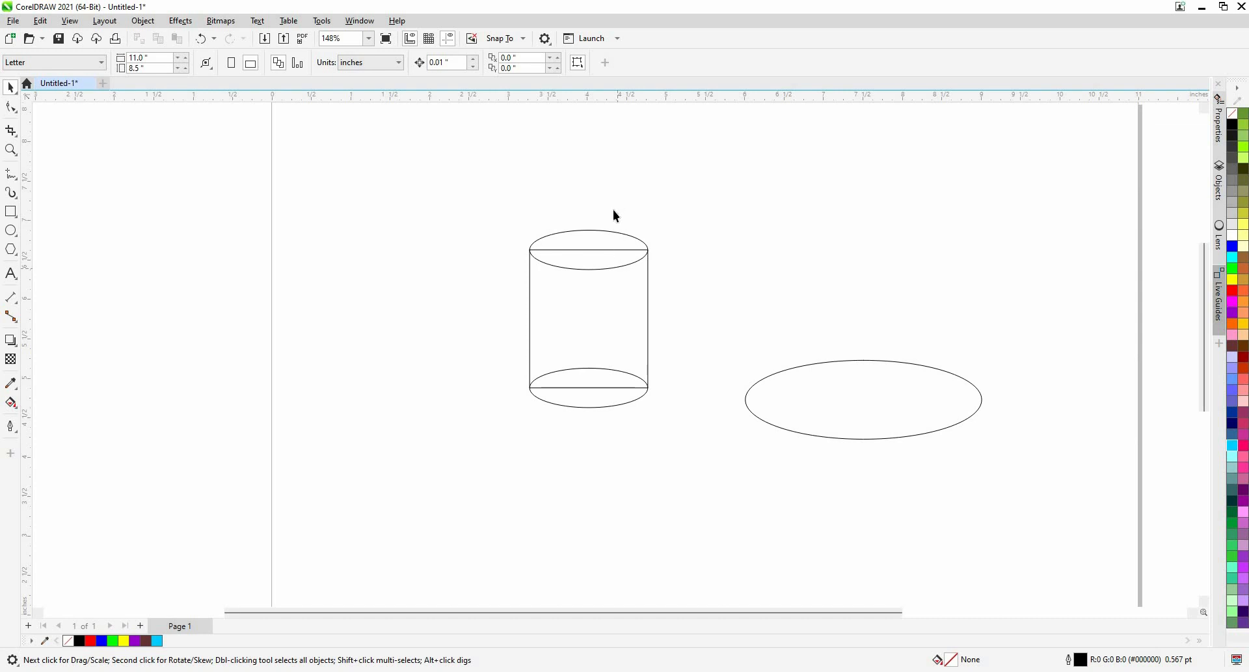
# Trim the rectangle with the top ellipse so its upper edge follows the ellipse's curve.
pyautogui.click(603, 231)
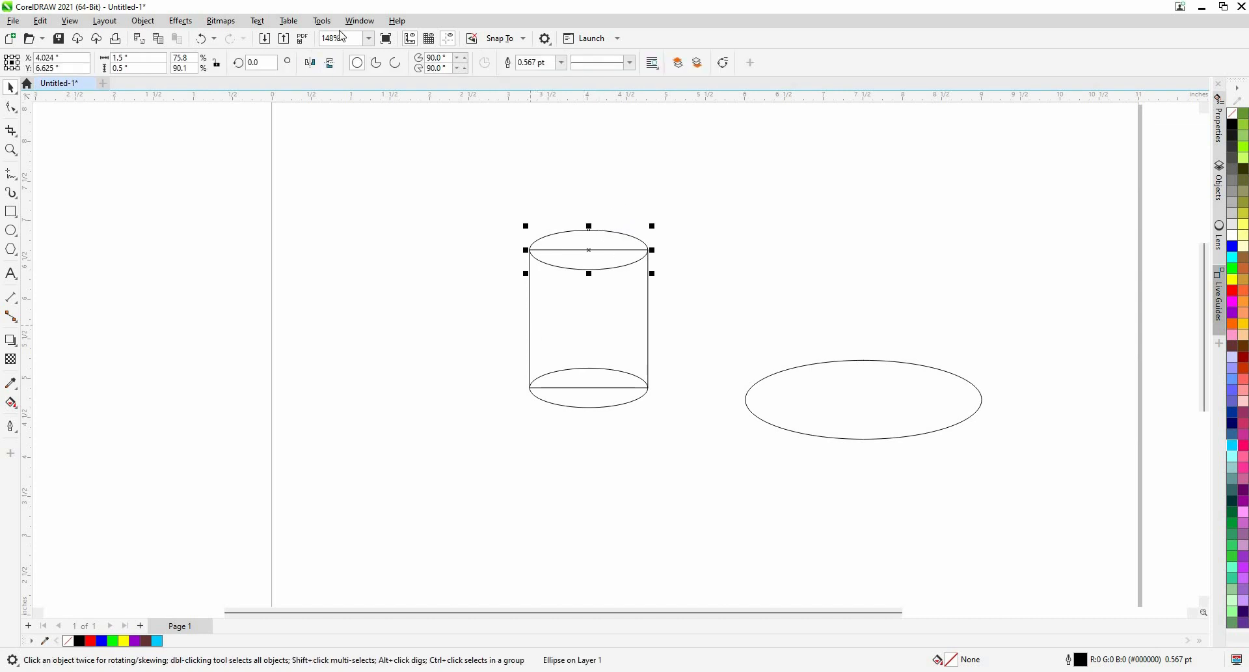
pyautogui.keyDown('shift'); pyautogui.click(532, 326); pyautogui.keyUp('shift')
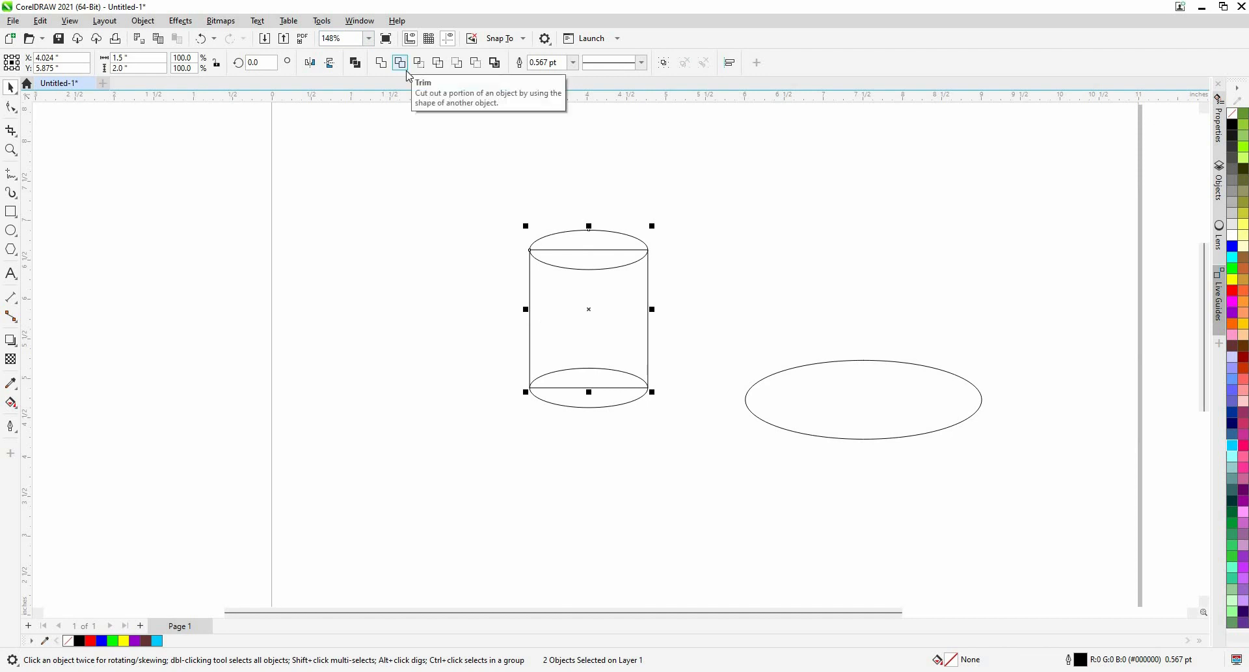
pyautogui.click(408, 67)
pyautogui.click(623, 424)
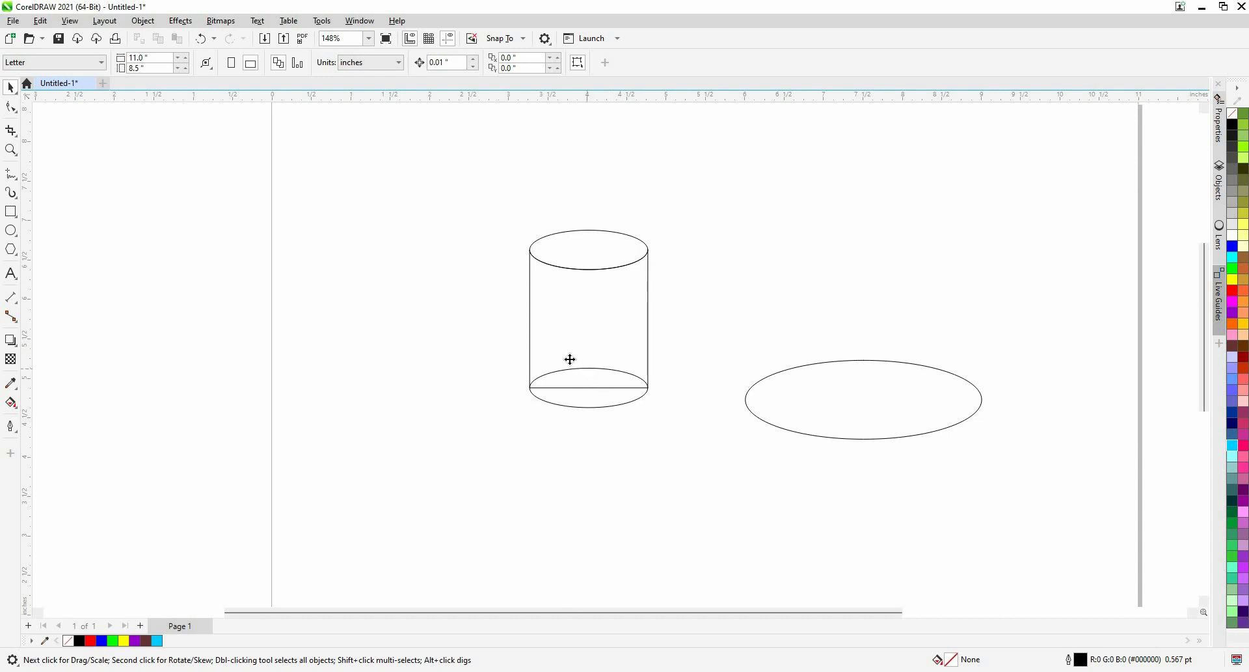
# Weld the bottom ellipse to the trimmed rectangle to form a single cylinder body.
pyautogui.click(550, 400)
pyautogui.keyDown('shift'); pyautogui.click(549, 401); pyautogui.keyUp('shift')
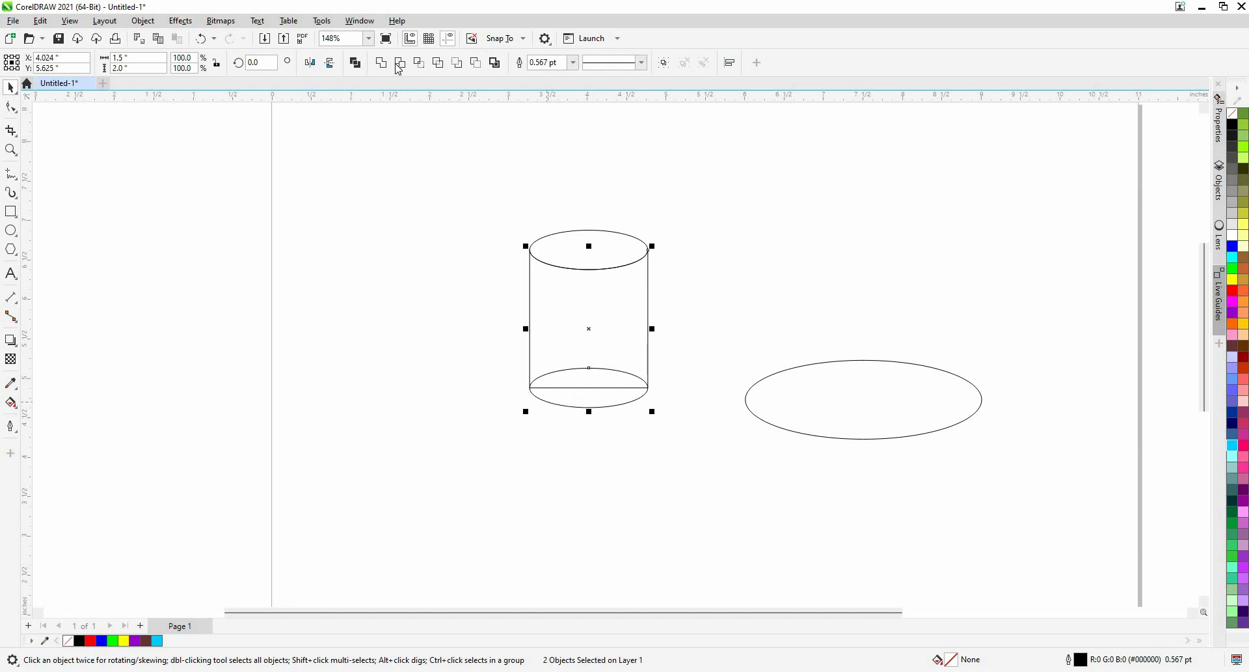
pyautogui.click(383, 63)
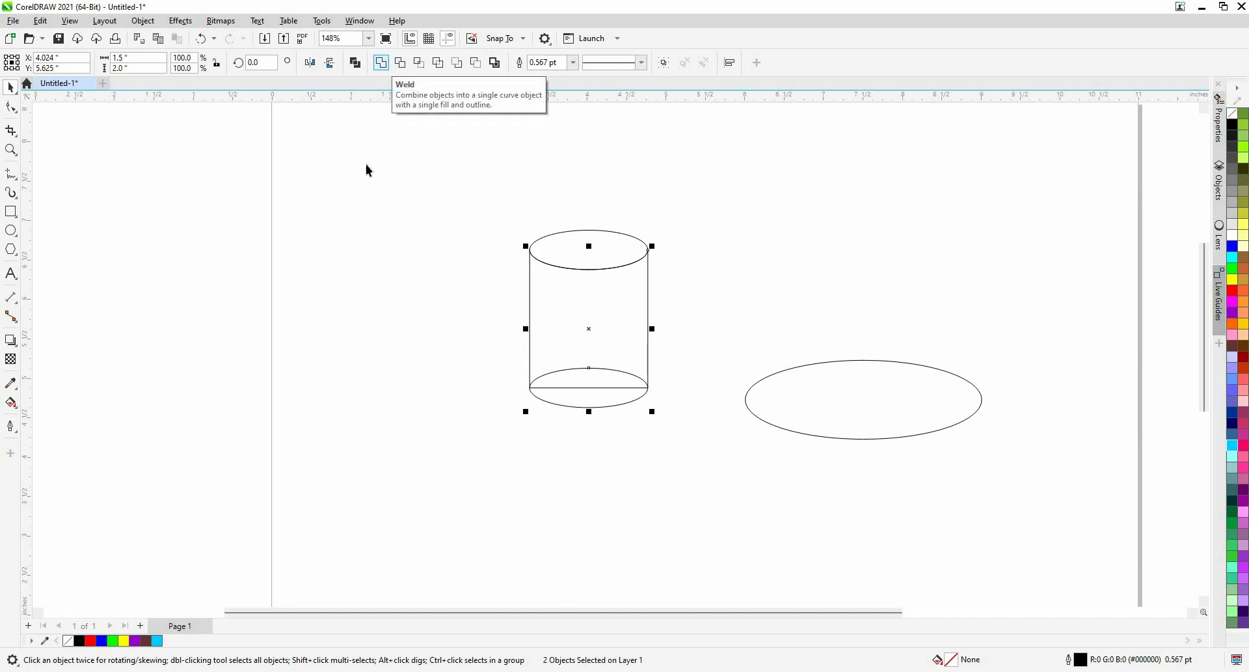
pyautogui.click(594, 253)
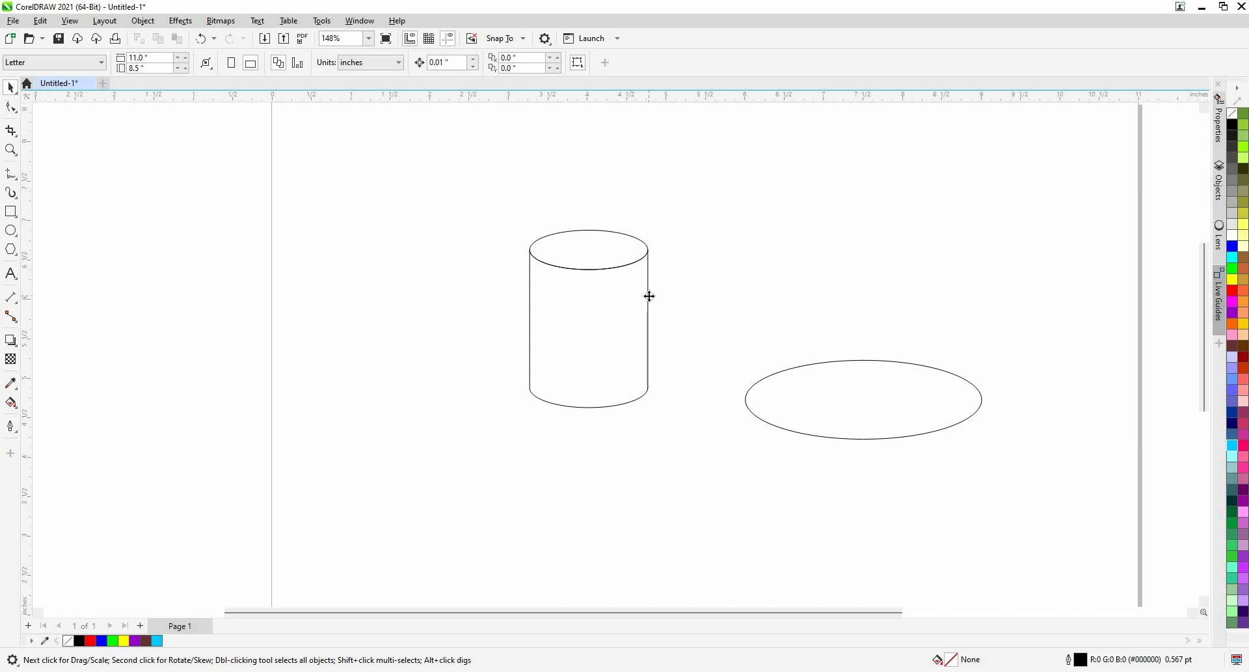
# Reshape a copy of the cylinder body into a base band about 0.71 inches high by lowering its top curve nodes.
pyautogui.click(650, 296)
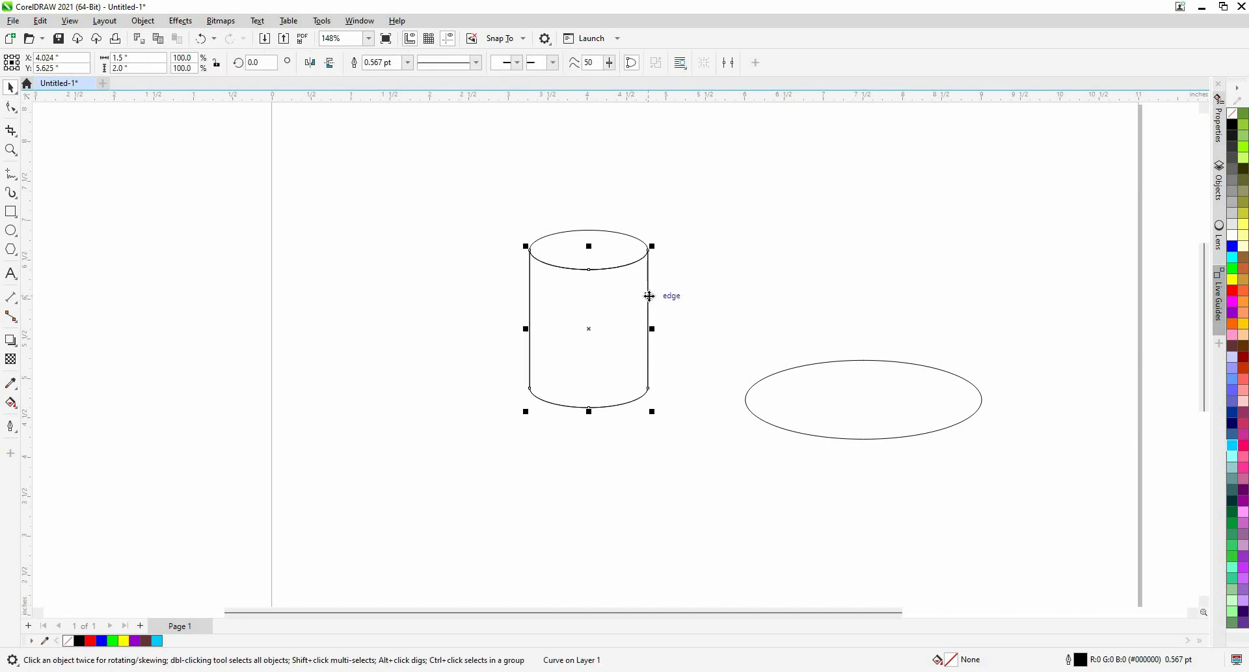
pyautogui.click(11, 108)
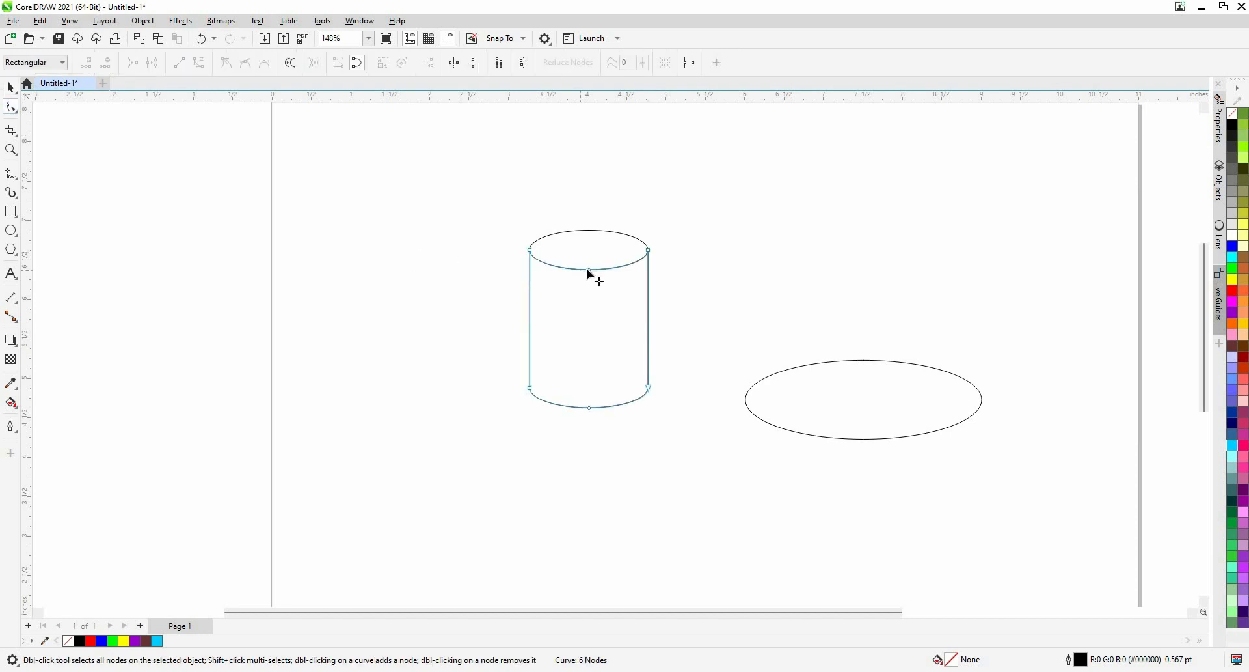
pyautogui.moveTo(586, 269); pyautogui.dragTo(524, 247)
pyautogui.hotkey('ctrl', 'z')
pyautogui.moveTo(589, 272); pyautogui.dragTo(595, 368)
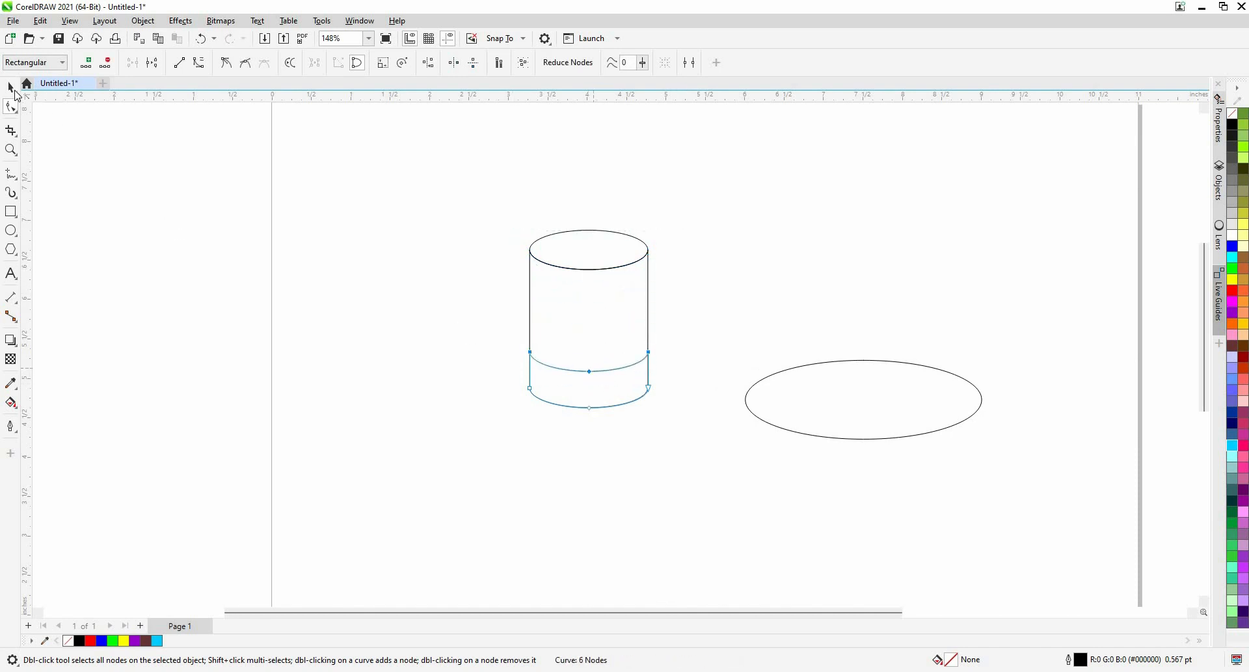
# Fill the band at the cylinder's base with 10% Black.
pyautogui.click(12, 89)
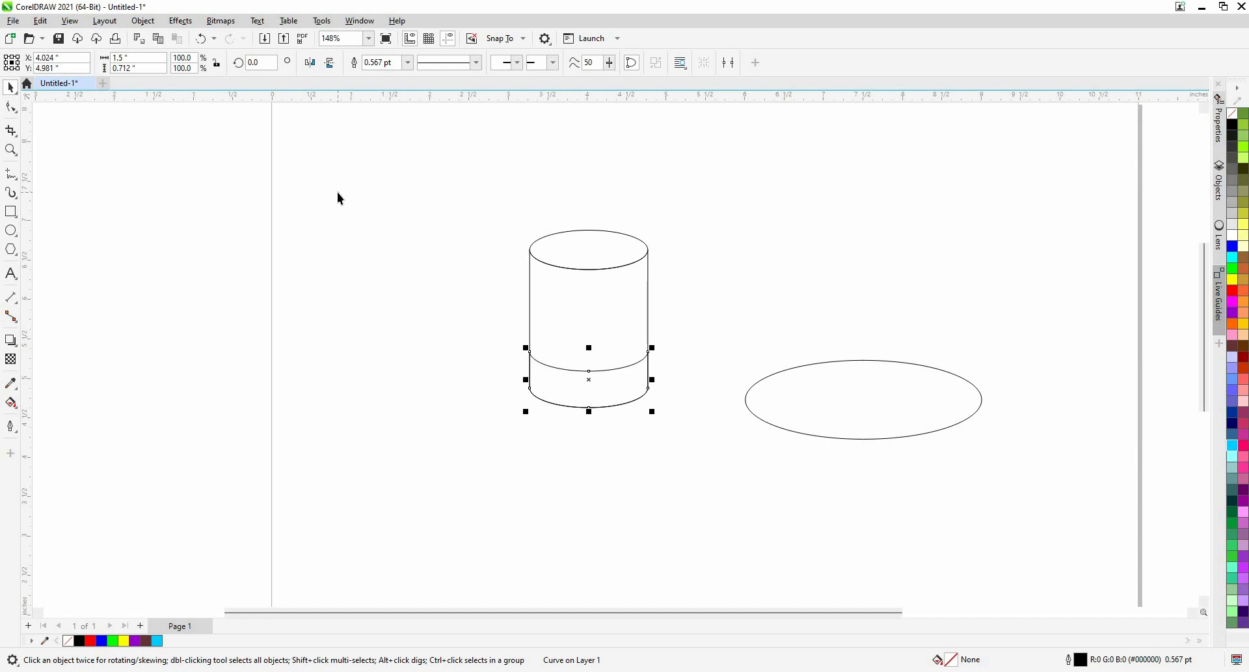
pyautogui.click(1233, 234)
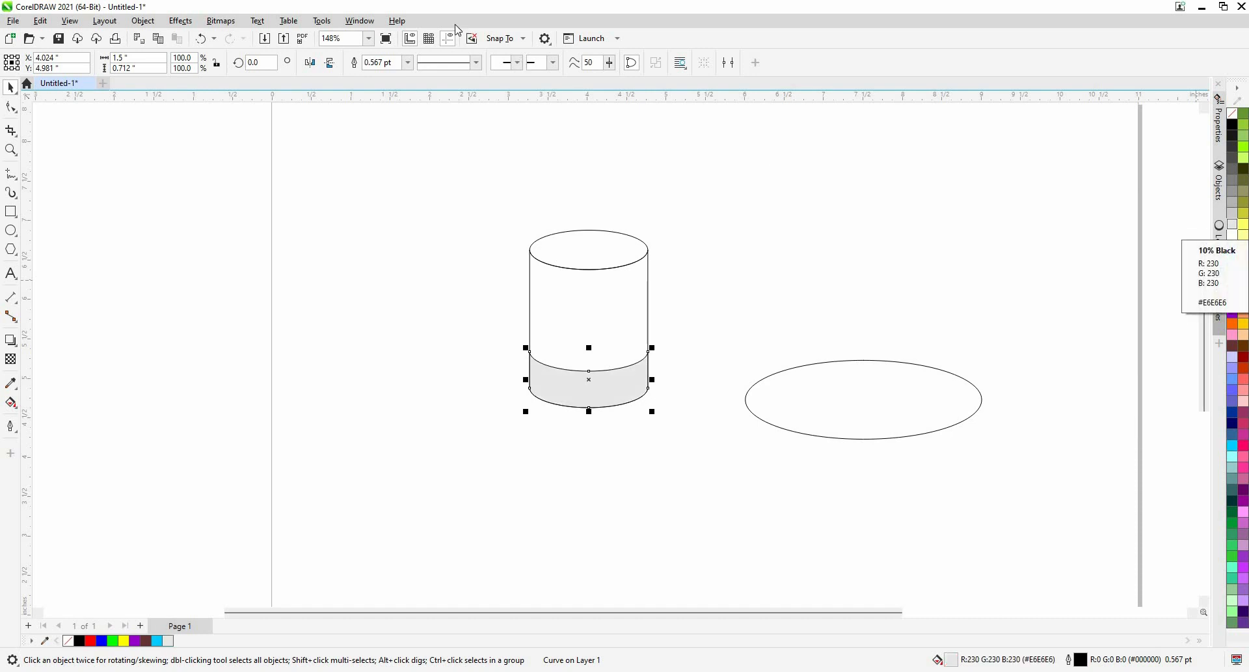
pyautogui.click(673, 281)
# Fill the top ellipse with black and the cylinder body with dark grey #1A1A1A.
pyautogui.click(612, 256)
pyautogui.click(1233, 124)
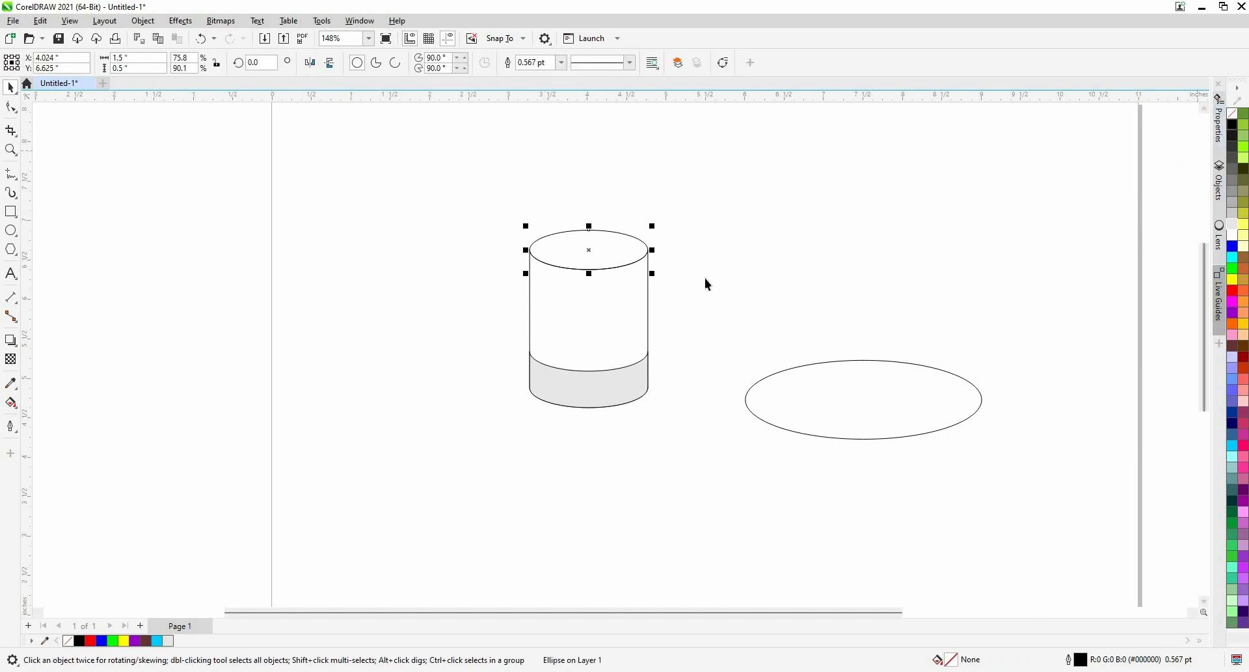
pyautogui.click(631, 309)
pyautogui.click(1233, 136)
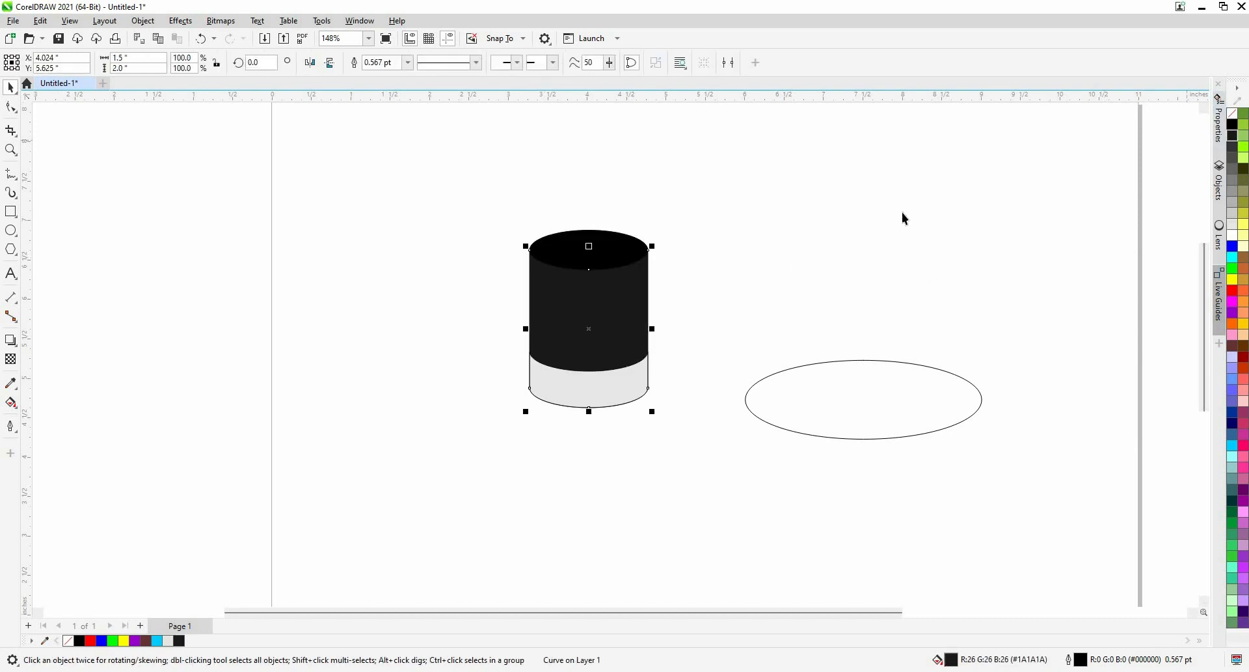
pyautogui.click(903, 213)
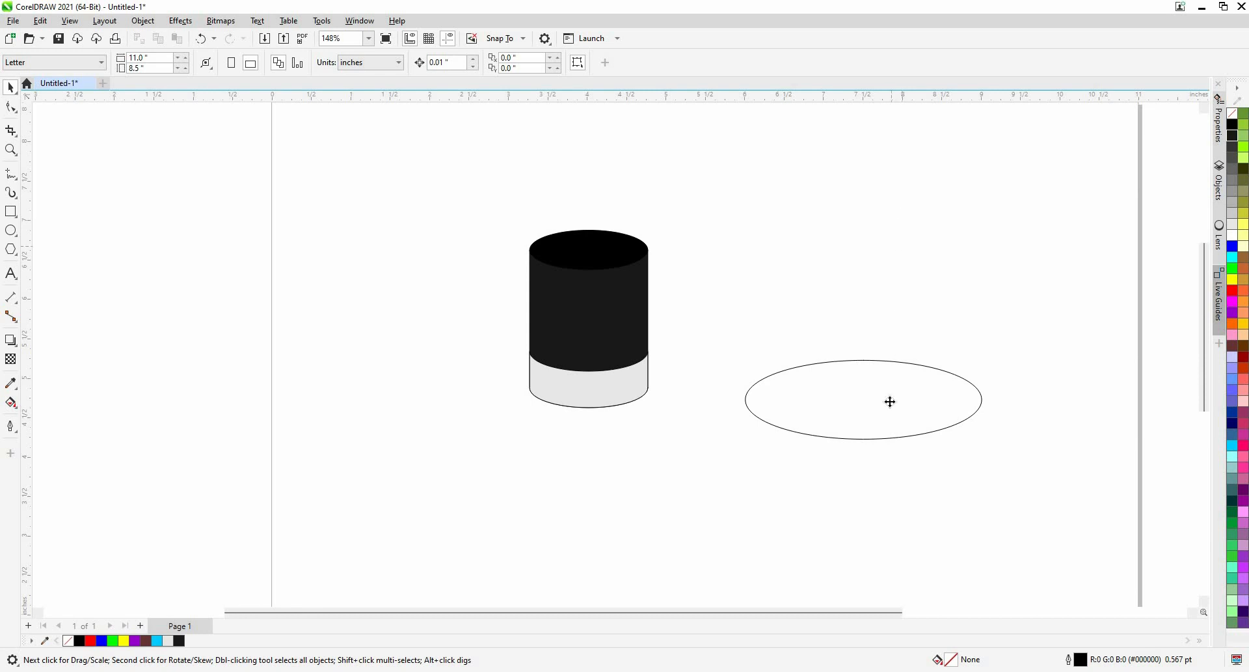
# Centre the large ellipse horizontally over the cylinder's base as a brim and fill it with black.
pyautogui.moveTo(863, 399); pyautogui.dragTo(590, 391)
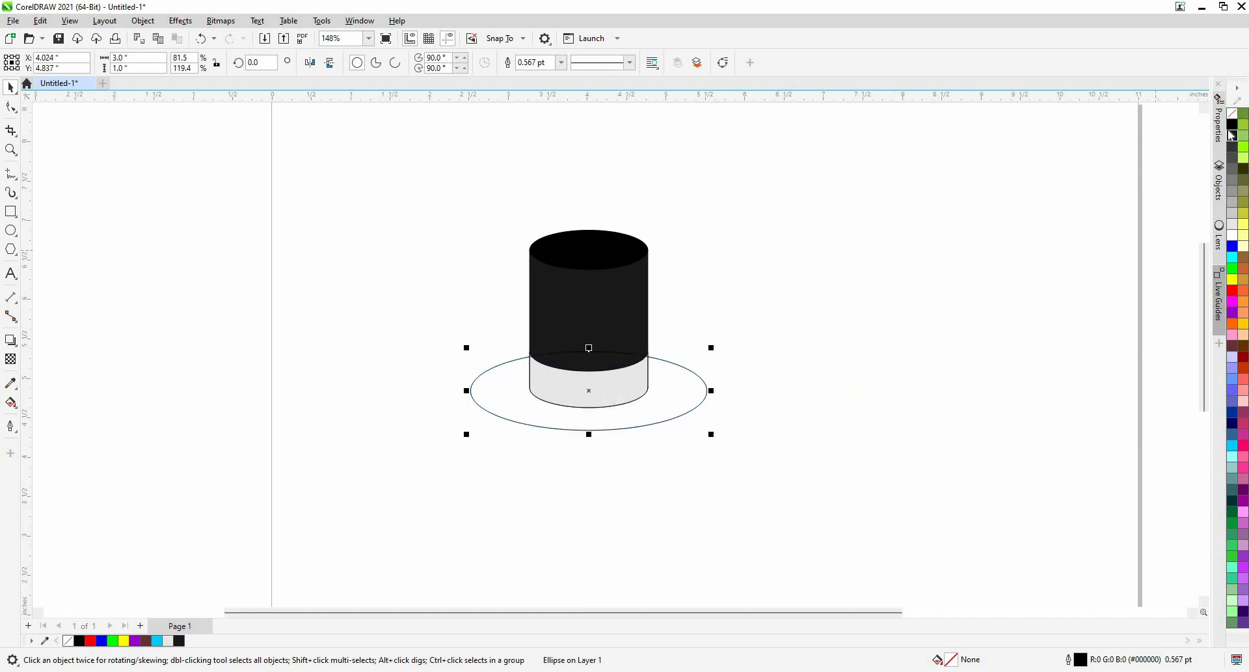
pyautogui.click(1233, 134)
pyautogui.click(804, 285)
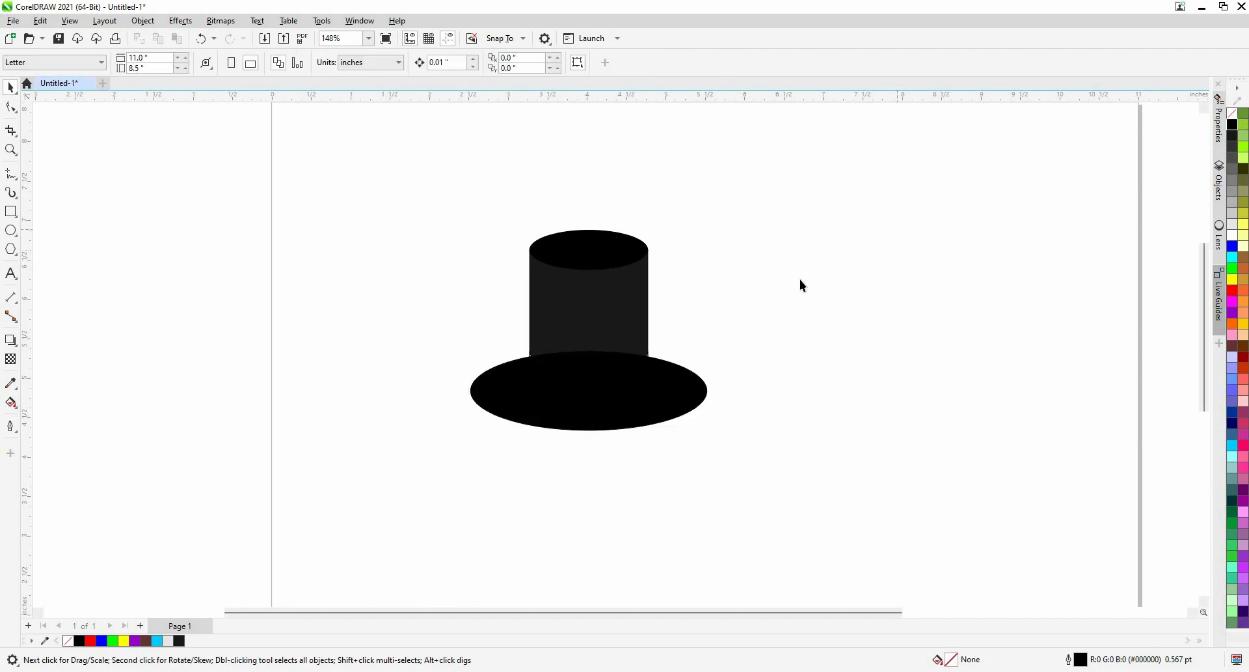
# Change the stacking order so the black brim ellipse lies behind the cylinder and its light grey band.
pyautogui.scroll(-1, 804, 285)
pyautogui.click(672, 385)
pyautogui.scroll(1, 672, 385)
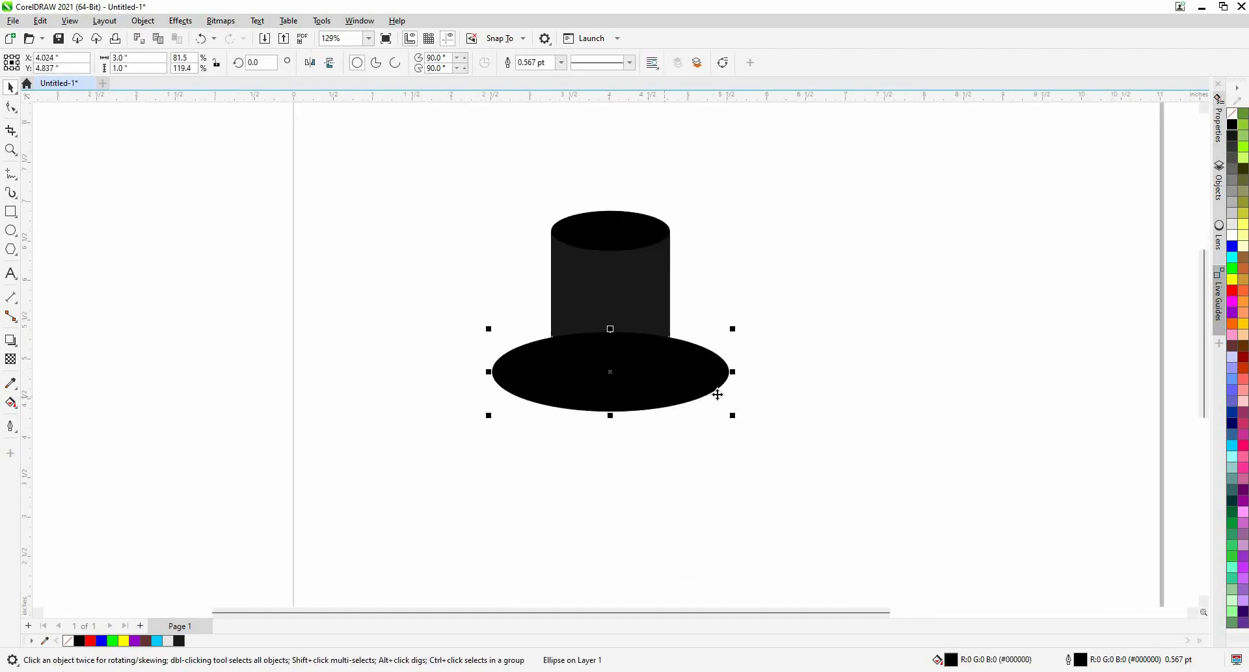
pyautogui.scroll(1, 718, 394)
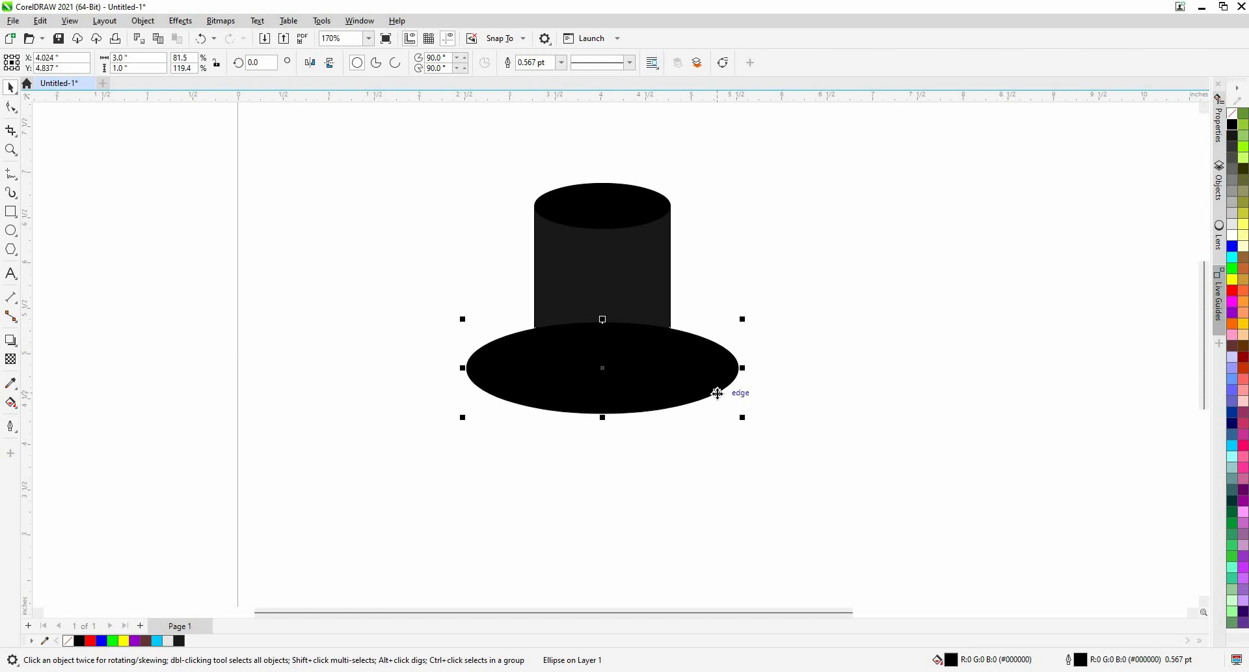
pyautogui.rightClick(719, 393)
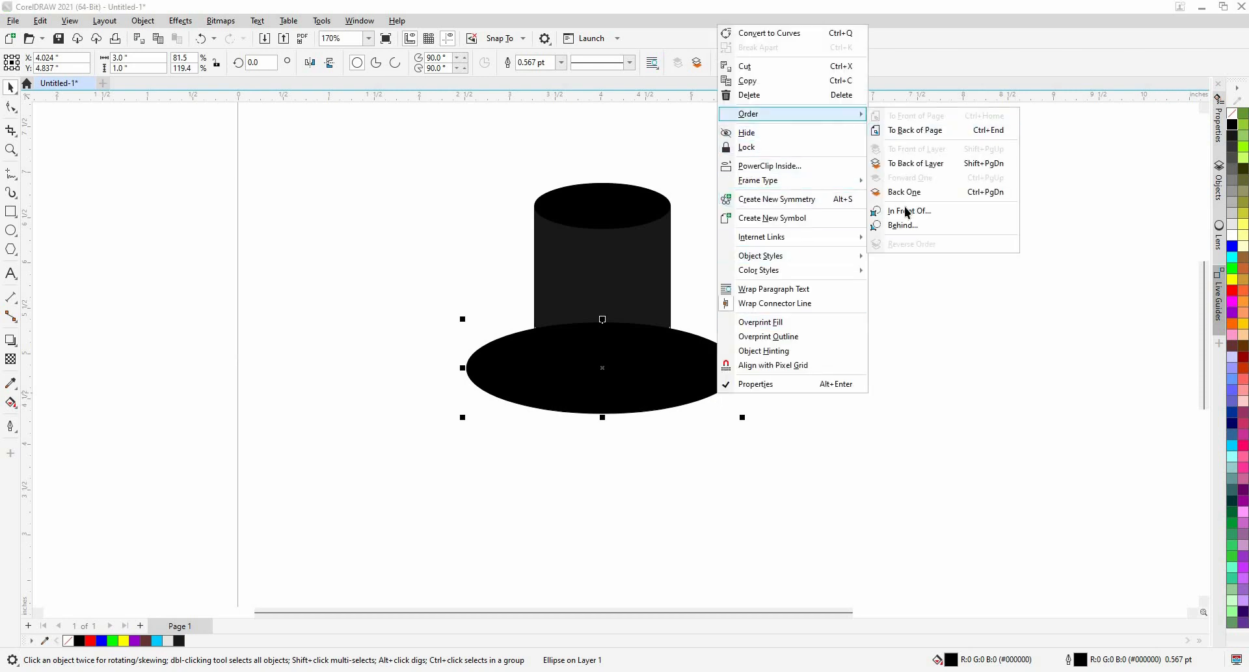
pyautogui.click(906, 209)
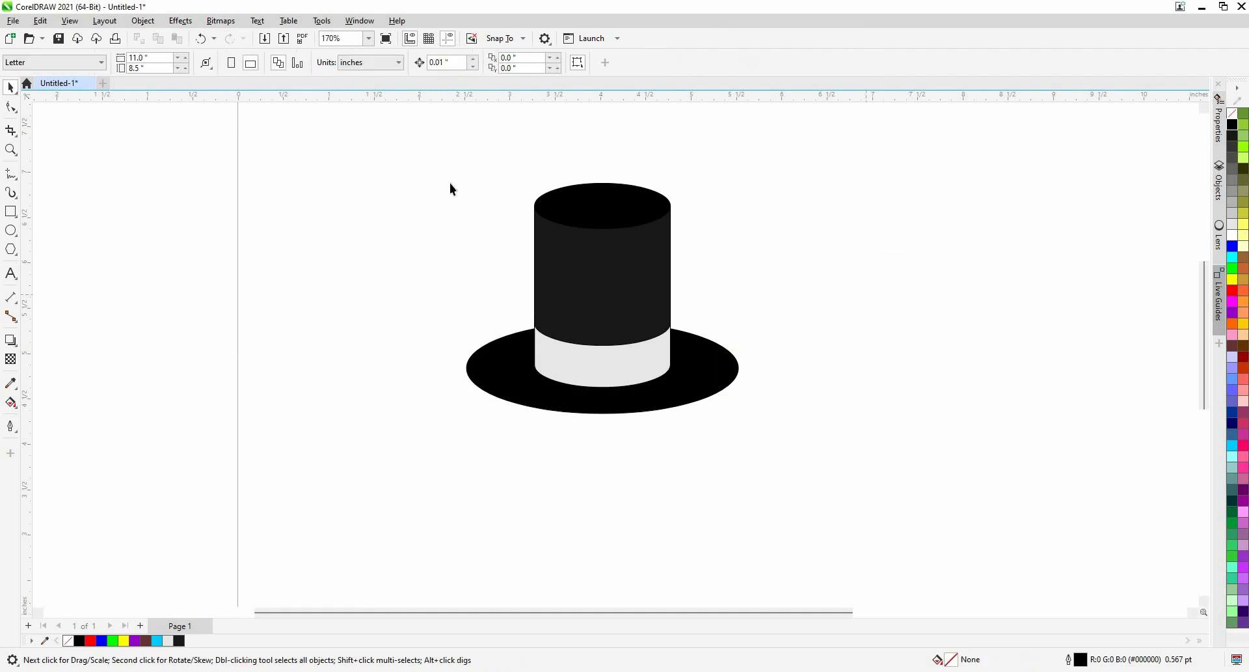
# Group the four objects that make up the top hat.
pyautogui.scroll(-1, 736, 341)
pyautogui.moveTo(452, 178); pyautogui.dragTo(858, 478)
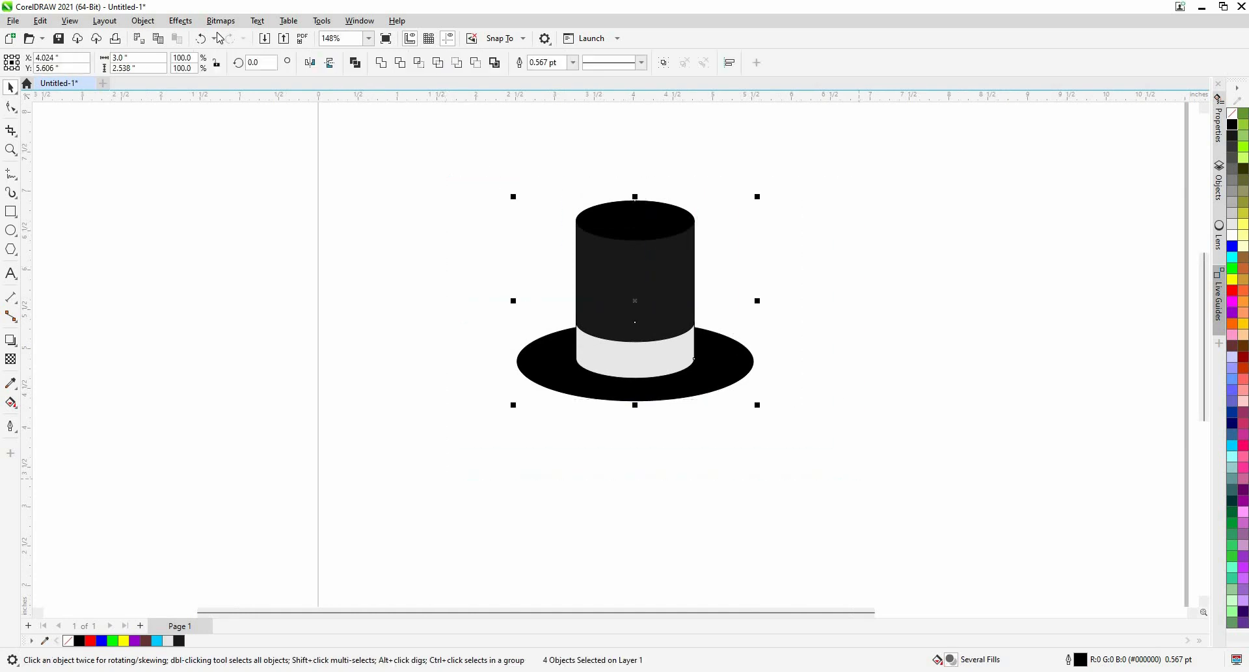
pyautogui.click(144, 21)
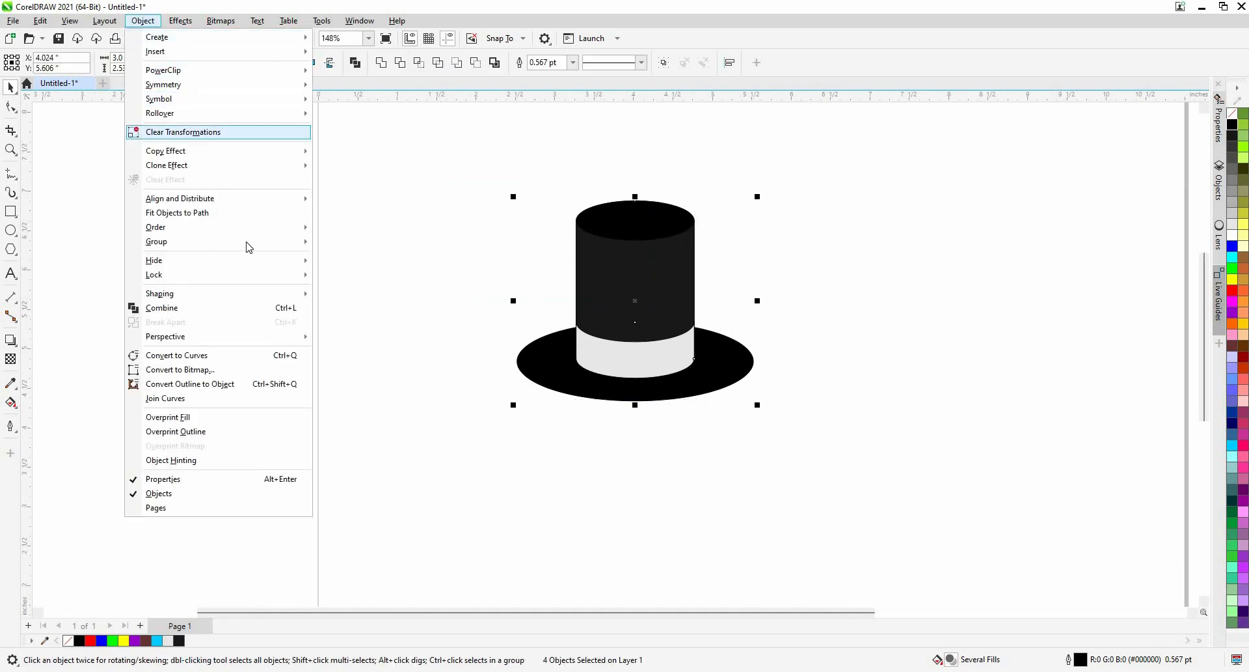
pyautogui.moveTo(315, 250)
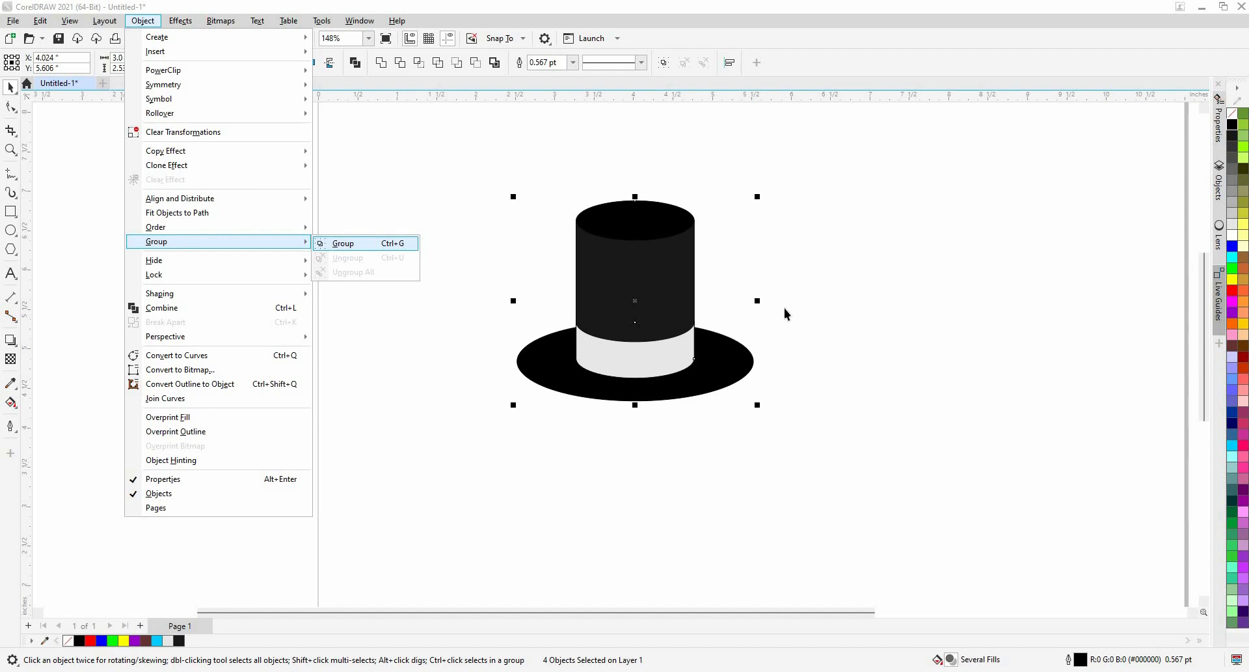
pyautogui.hotkey('ctrl', 'g')
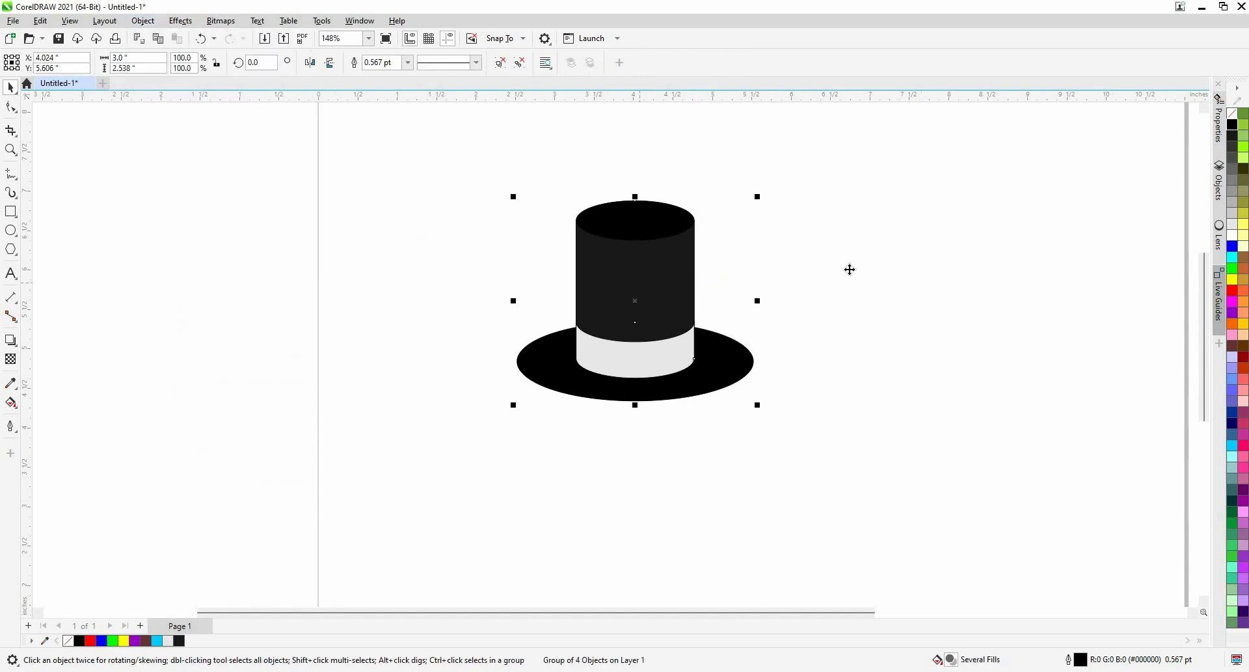
# Centre the grouped top hat on the page.
pyautogui.moveTo(639, 283); pyautogui.dragTo(821, 295)
pyautogui.scroll(-3, 384, 249)
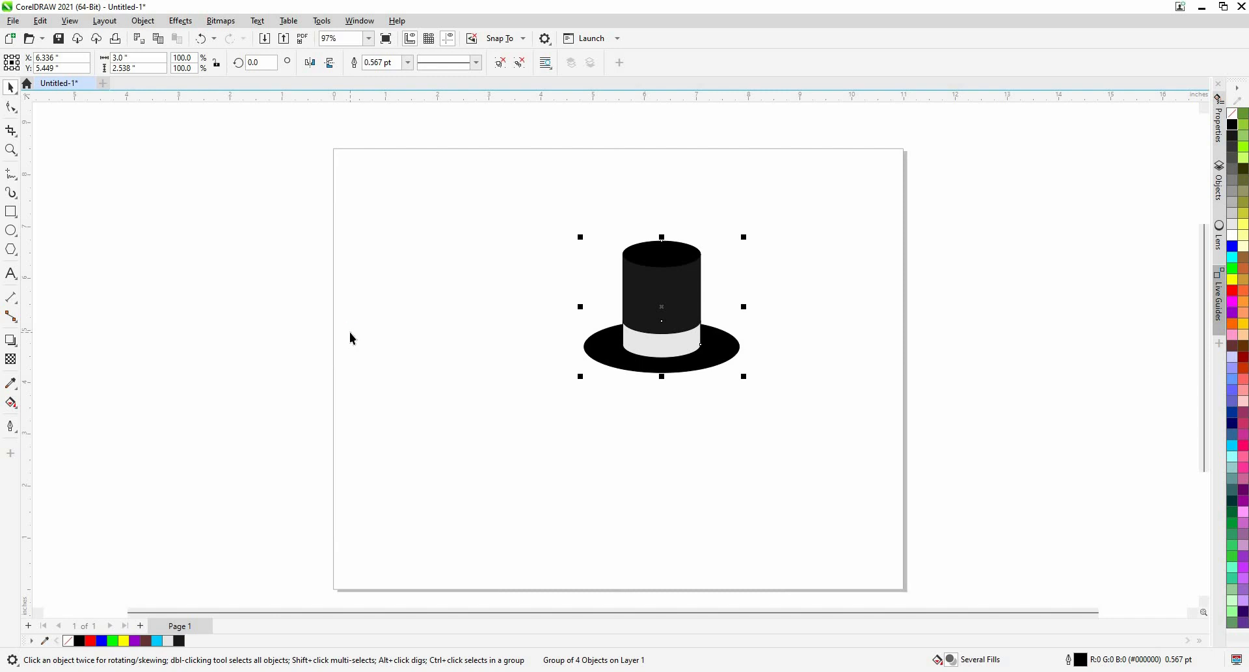
pyautogui.press('p')
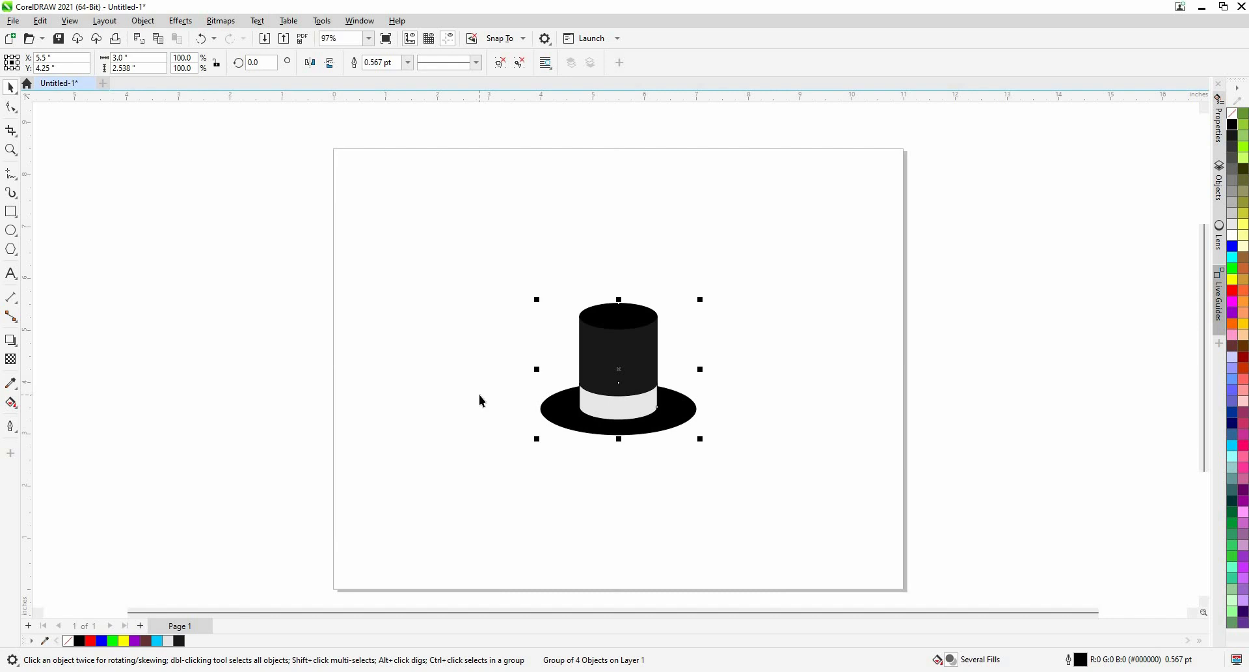
# Add the artistic text "CSU" on the empty area of the page above and to the left of the hat.
pyautogui.click(11, 274)
pyautogui.click(459, 221)
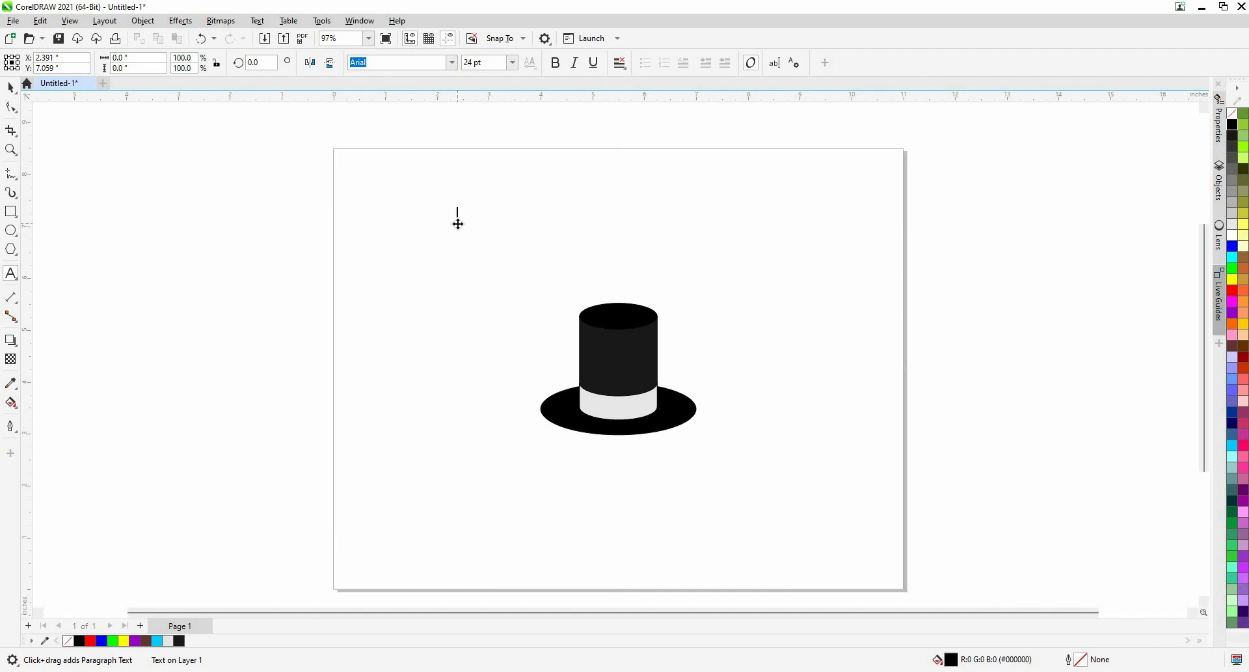
pyautogui.write('CSU')
pyautogui.click(11, 88)
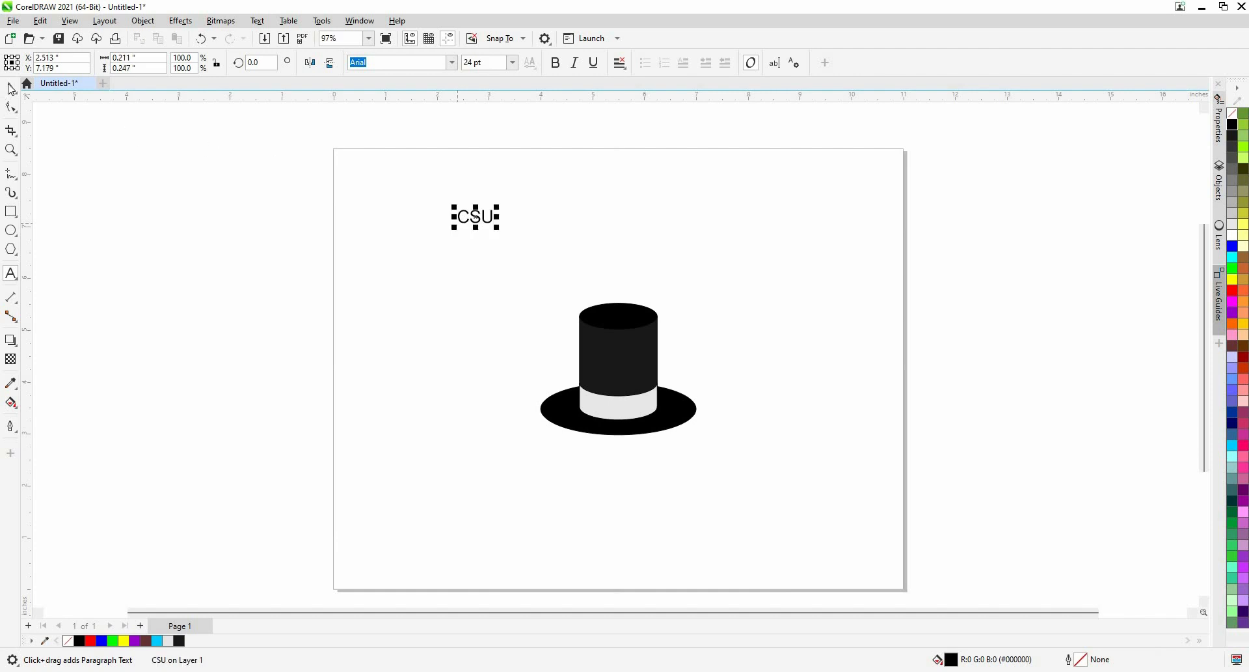
# Search the installed fonts for "bro" for the CSU text and close the font list without choosing one.
pyautogui.click(489, 222)
pyautogui.click(487, 220)
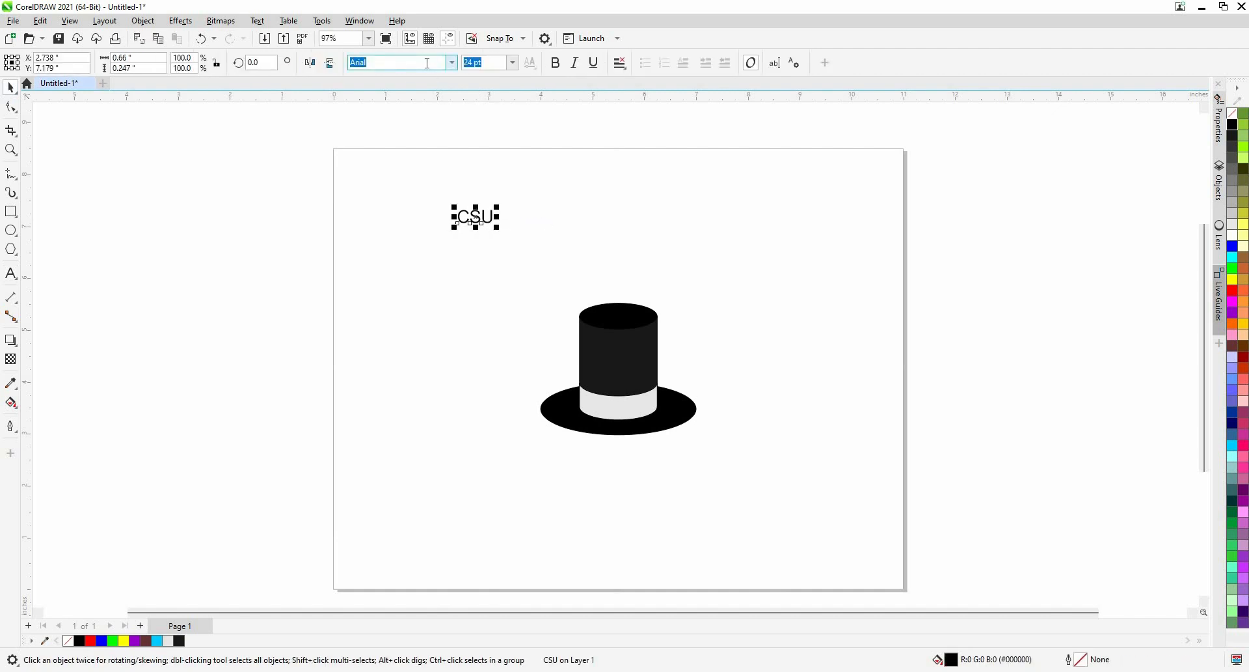
pyautogui.click(415, 112)
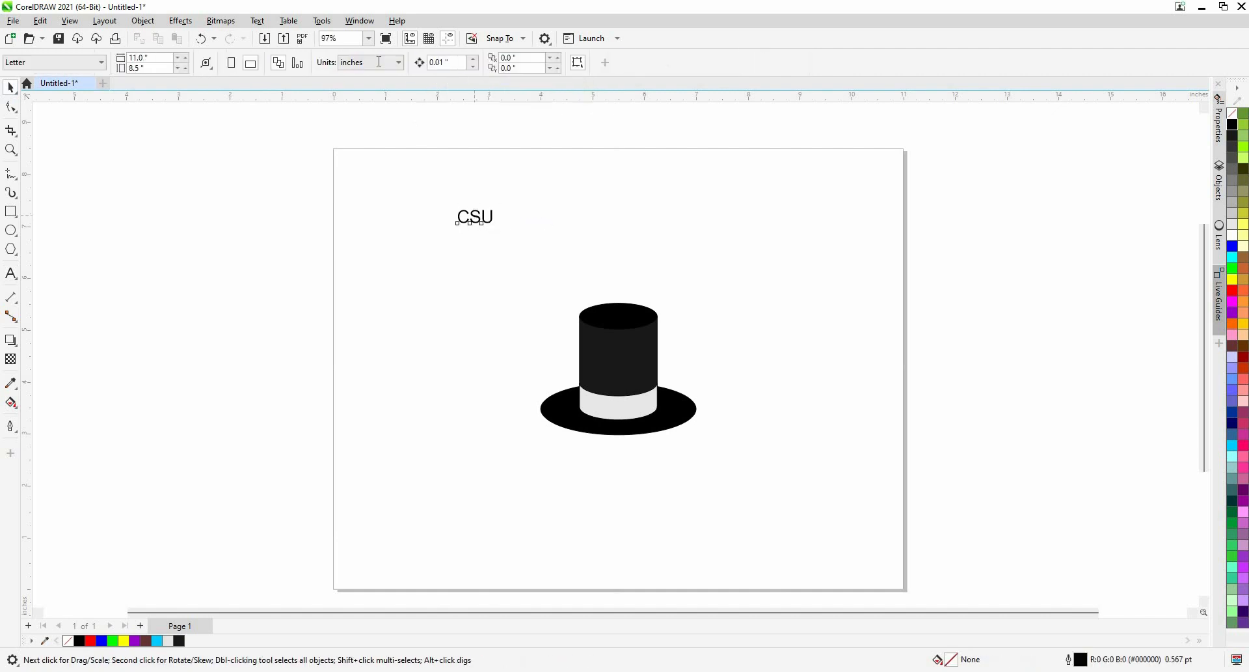
pyautogui.click(474, 217)
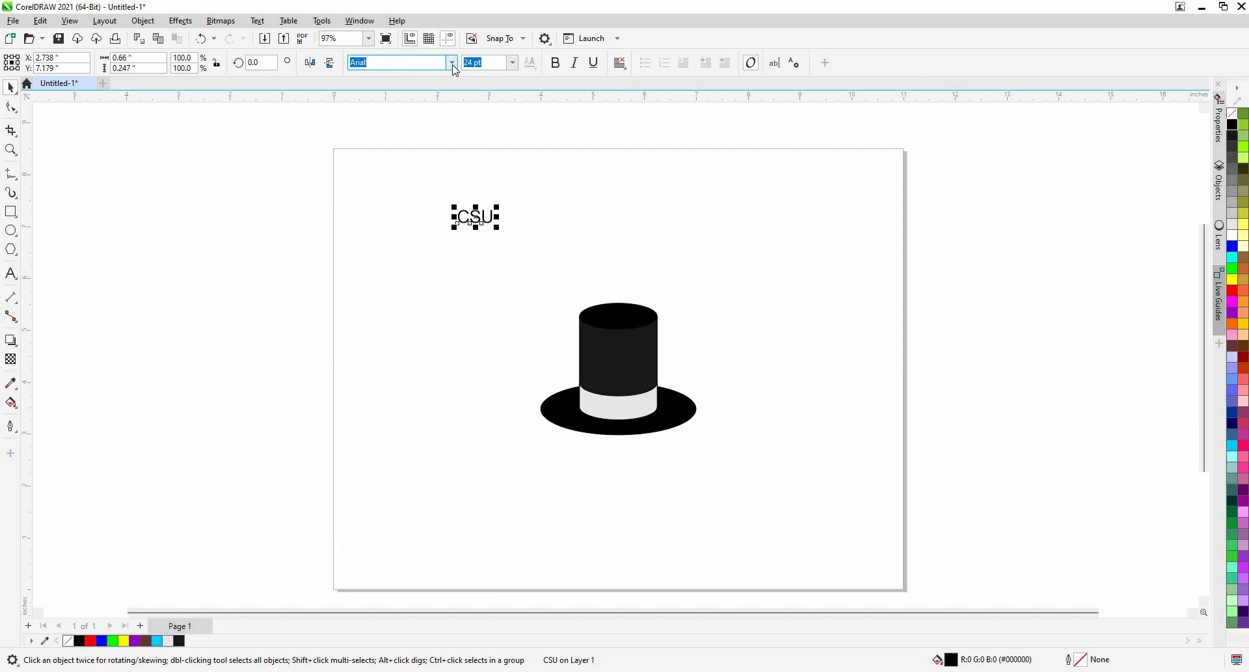
pyautogui.click(452, 63)
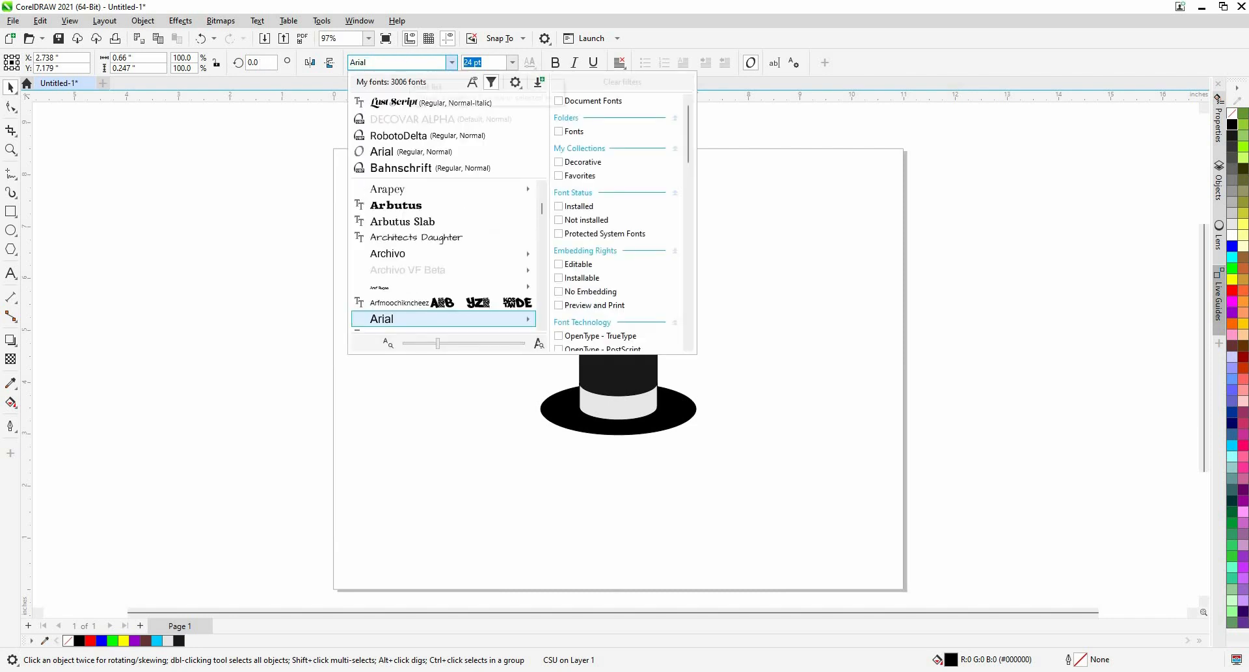
pyautogui.write('br')
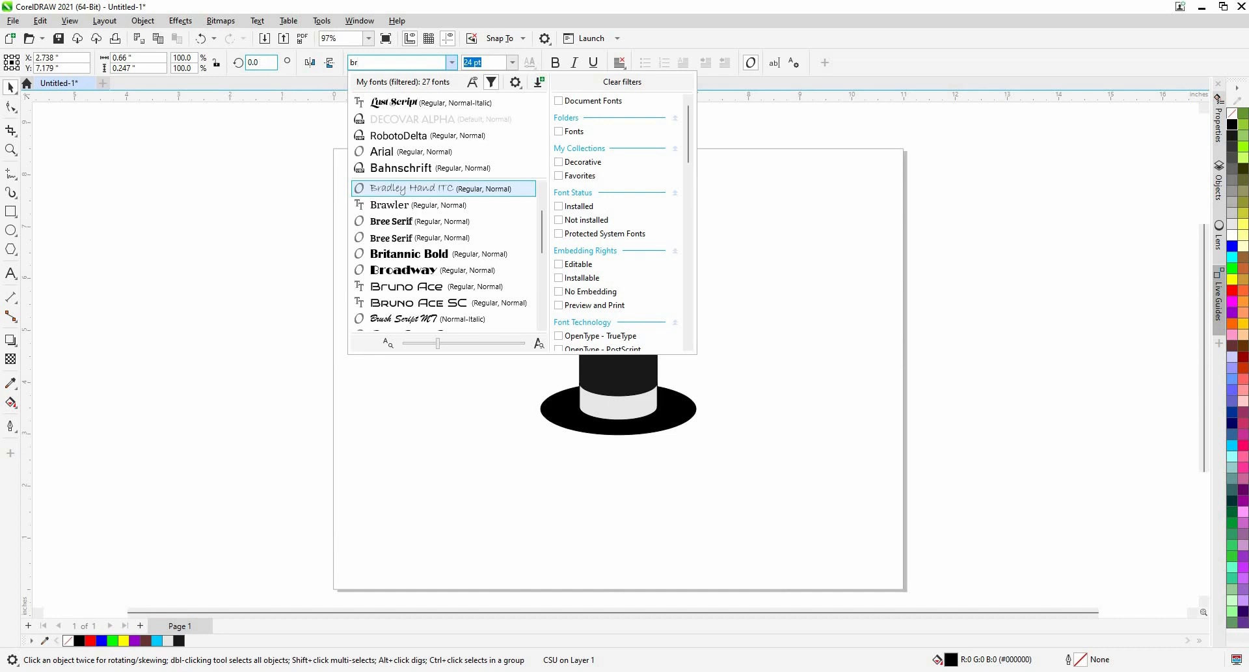
pyautogui.write('o')
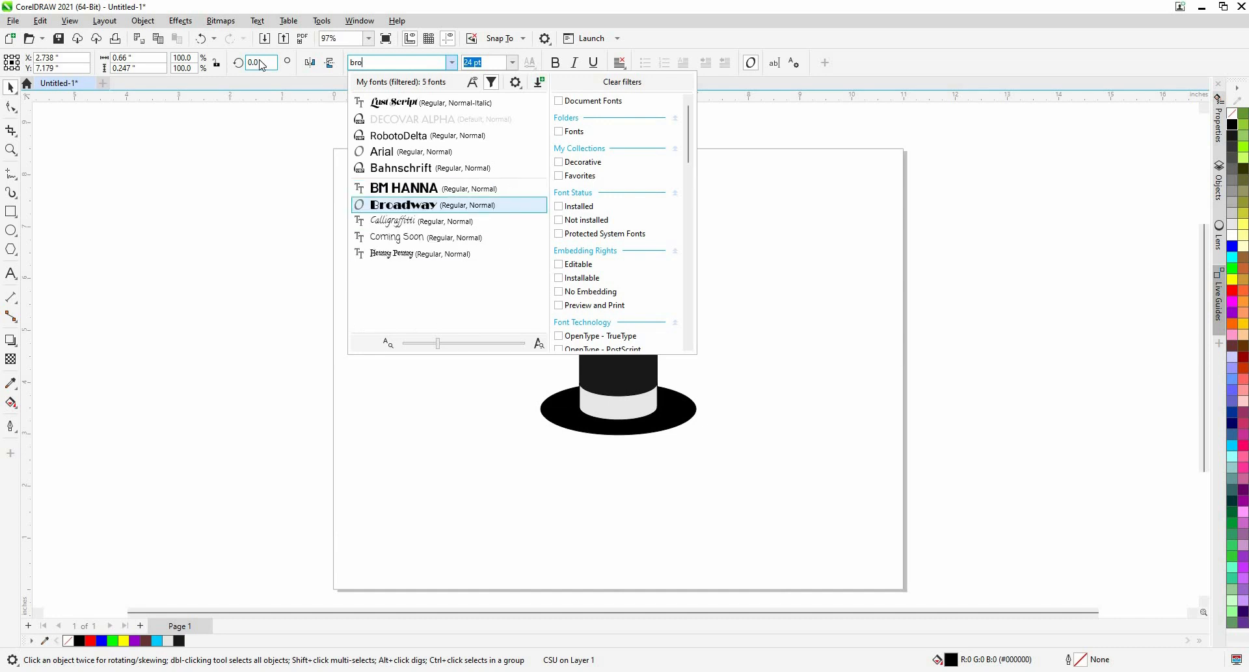
pyautogui.press('Escape')
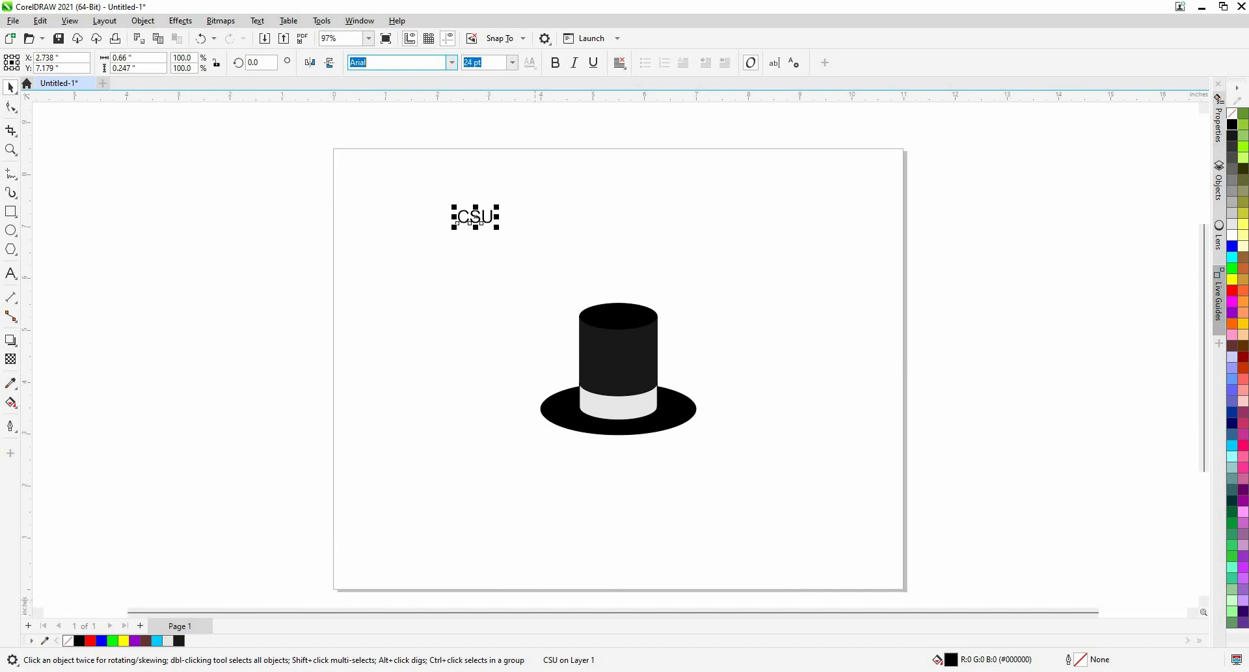
# Switch to Chrome and search Google for "brock font" in a new tab.
pyautogui.moveTo(567, 671)
pyautogui.hotkey('alt', 'Tab')
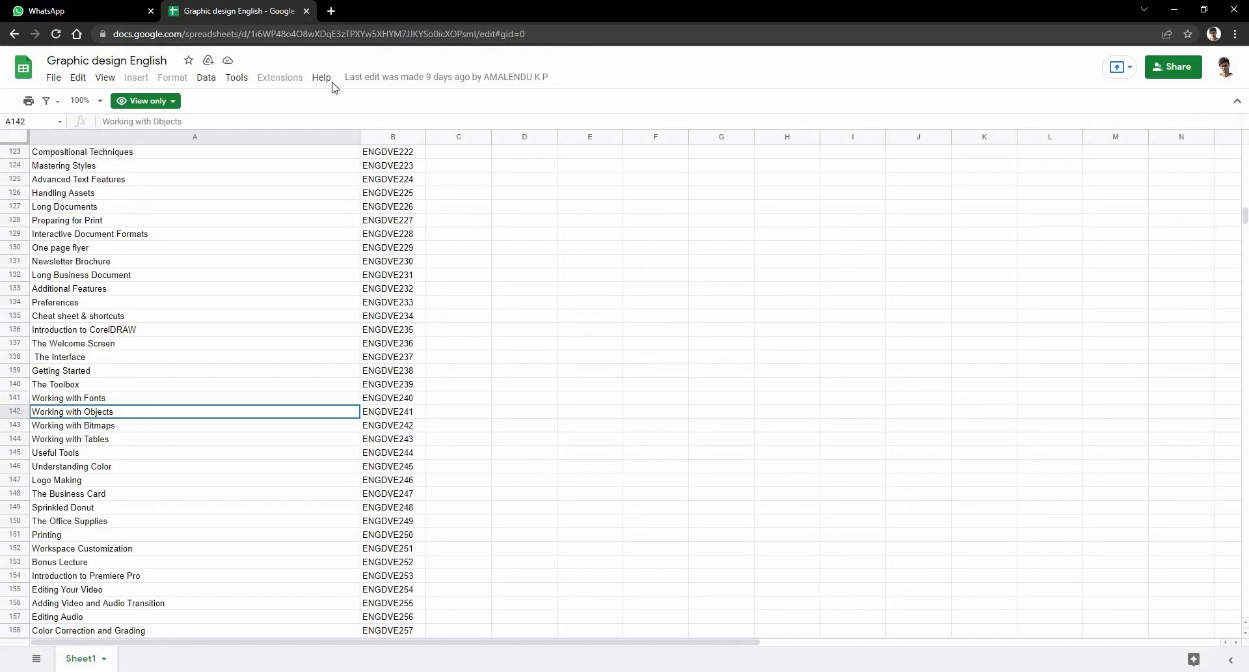
pyautogui.hotkey('ctrl', 't')
pyautogui.click(319, 38)
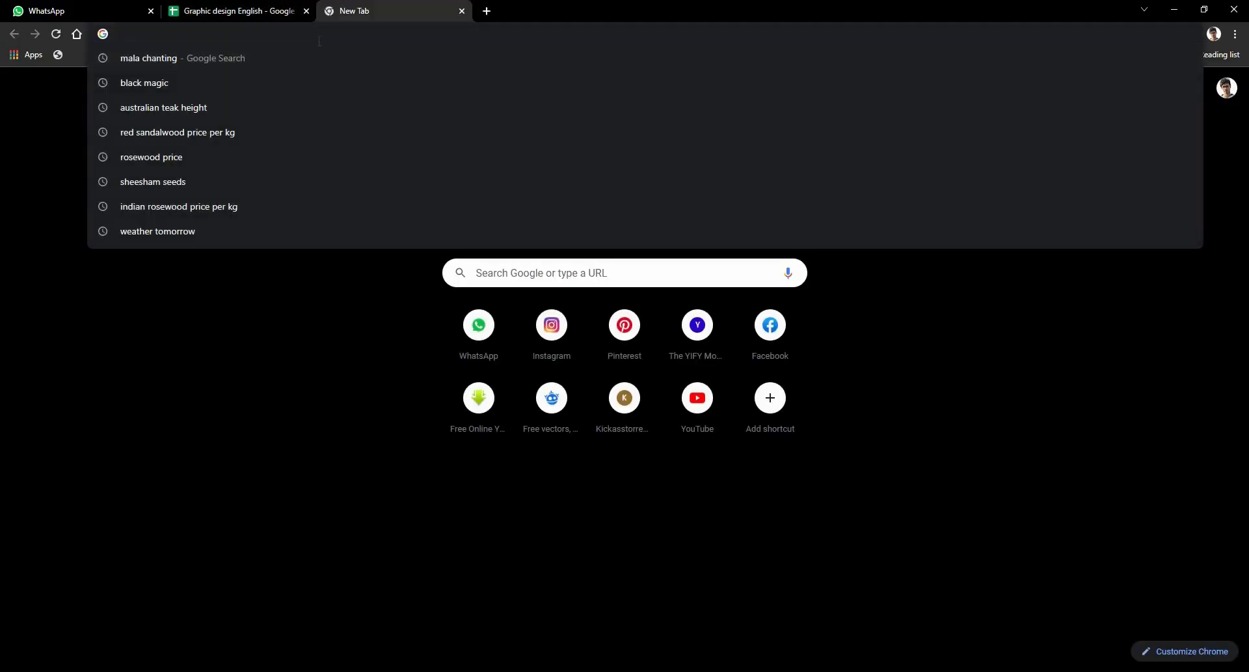
pyautogui.write('broc')
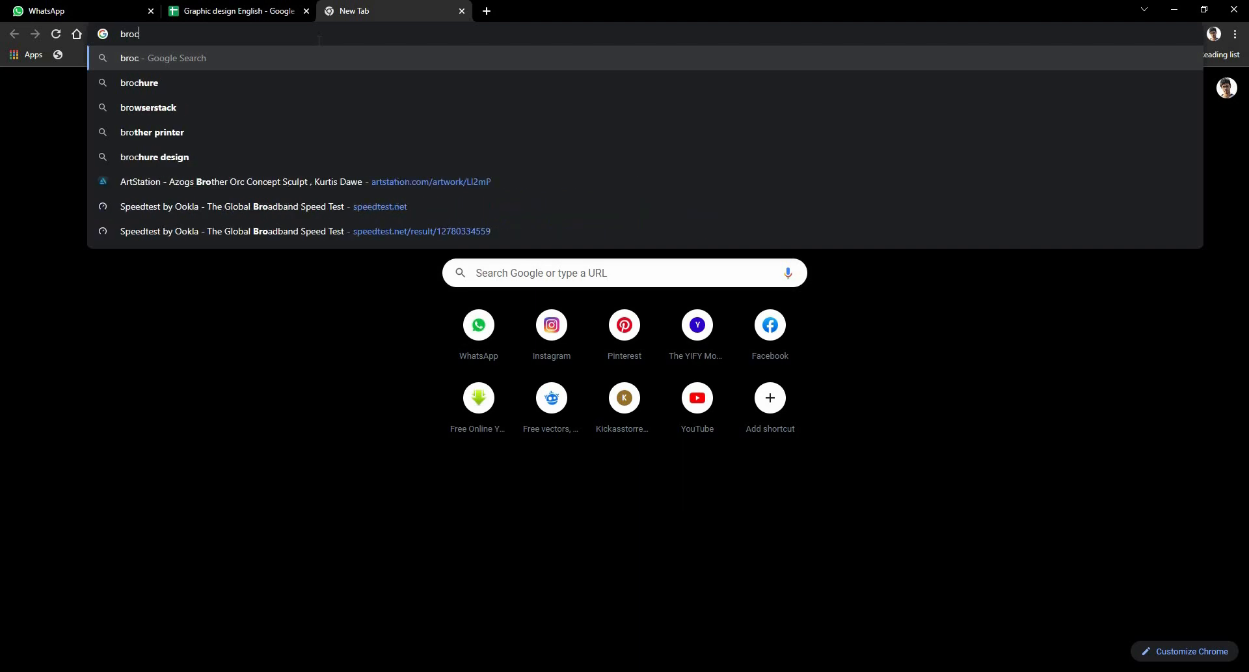
pyautogui.write('k fo')
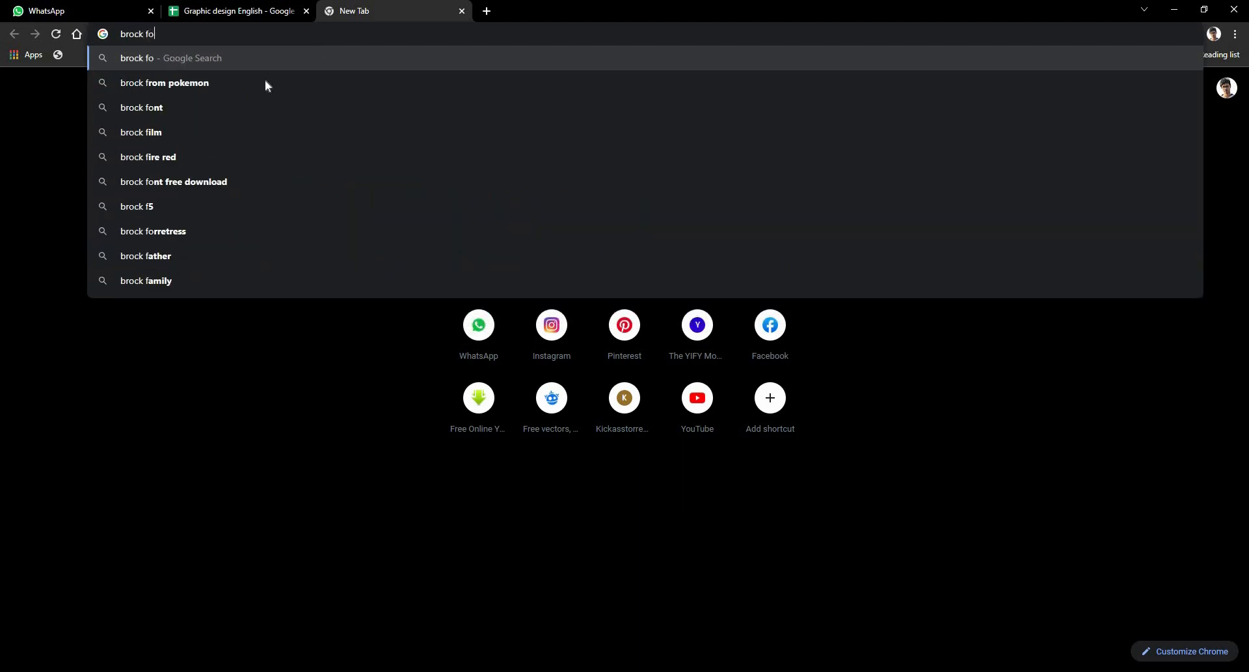
pyautogui.click(265, 83)
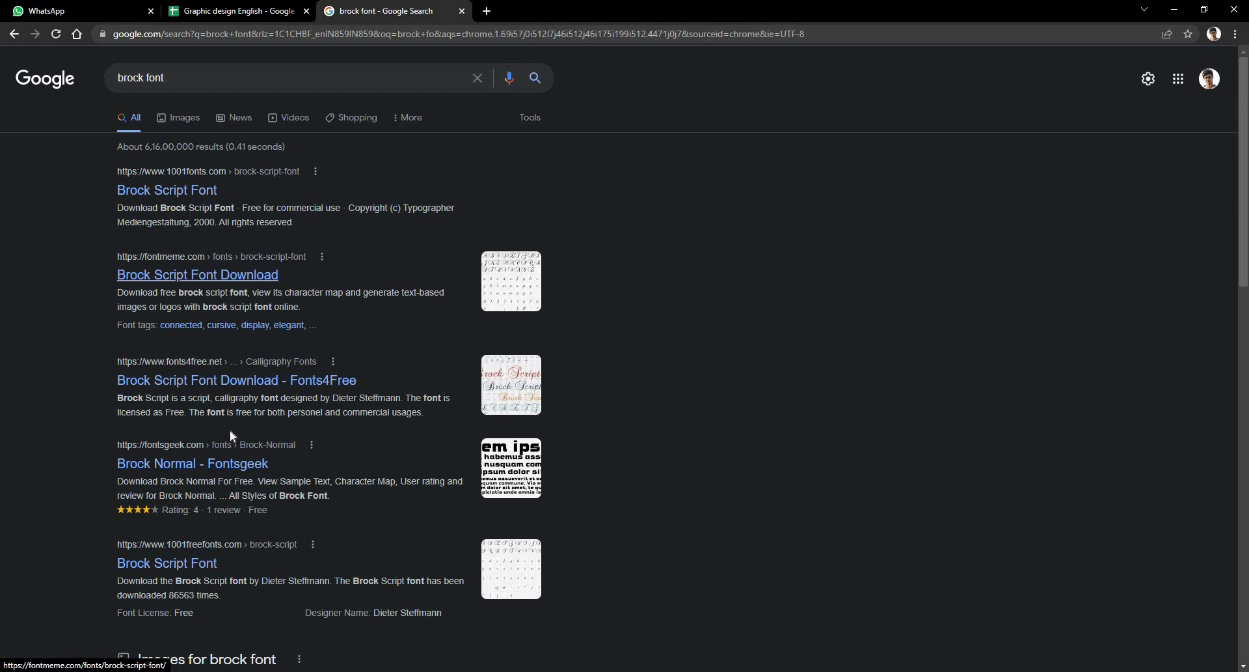
# Examine the Brock Script Regular page on dafontfree.net and the Brock Bold sample among the image results.
pyautogui.scroll(-4, 231, 435)
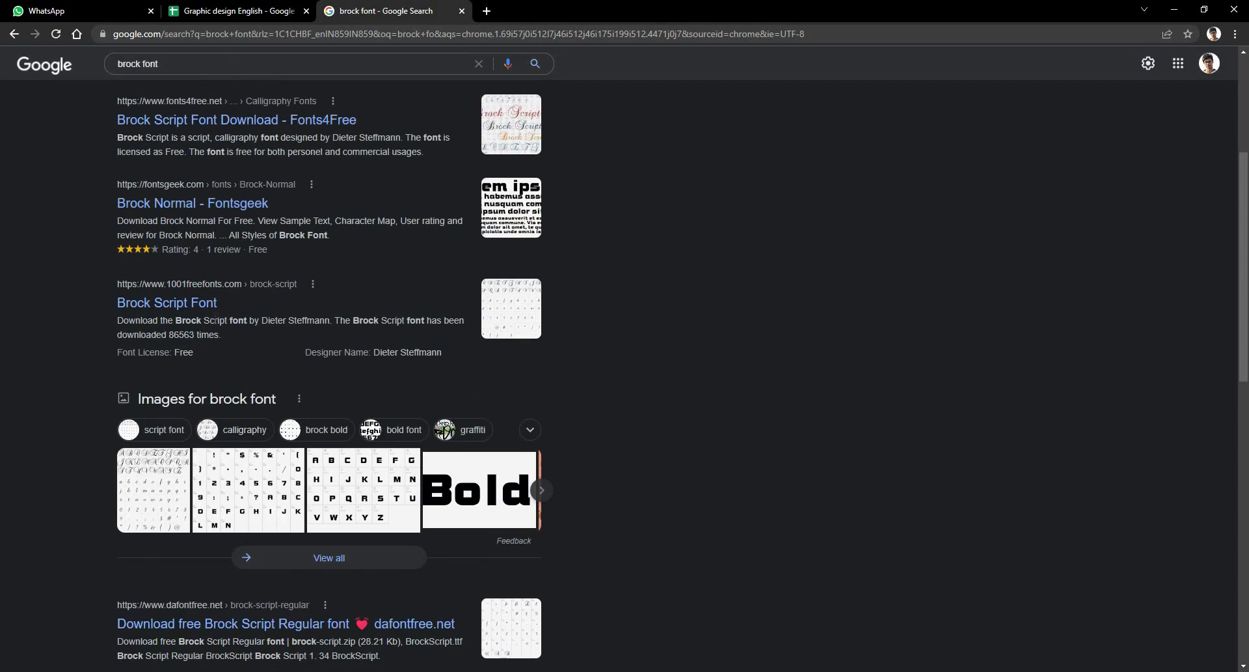
pyautogui.scroll(-3, 215, 325)
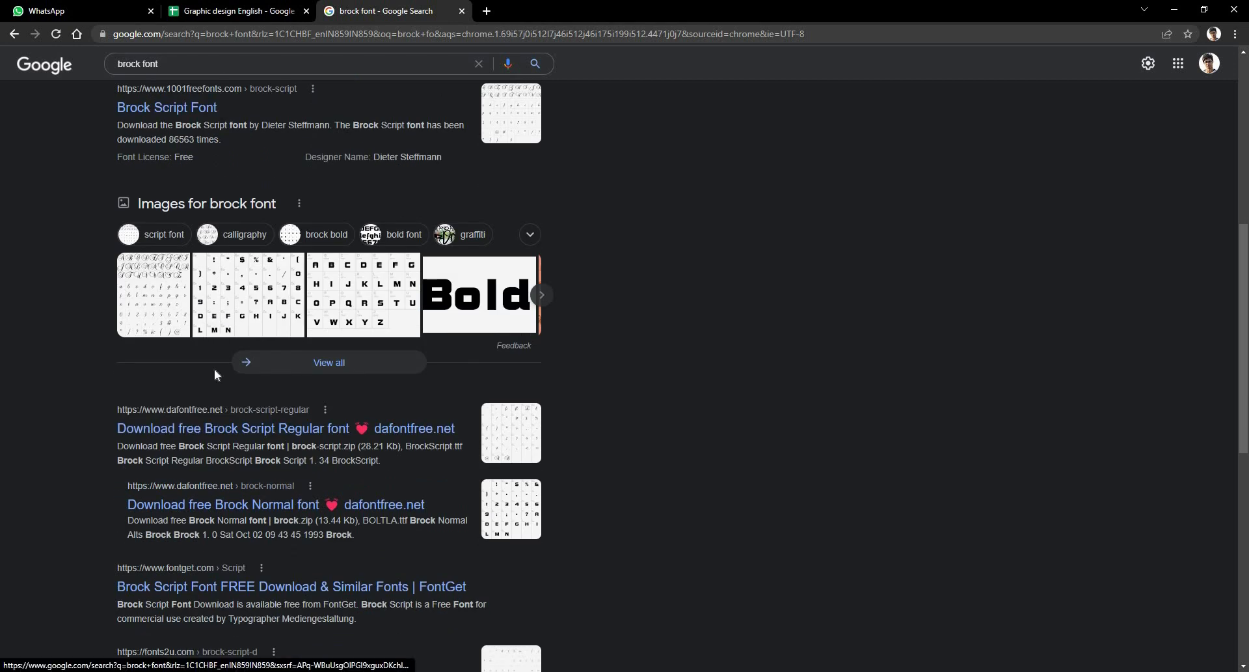
pyautogui.click(220, 429)
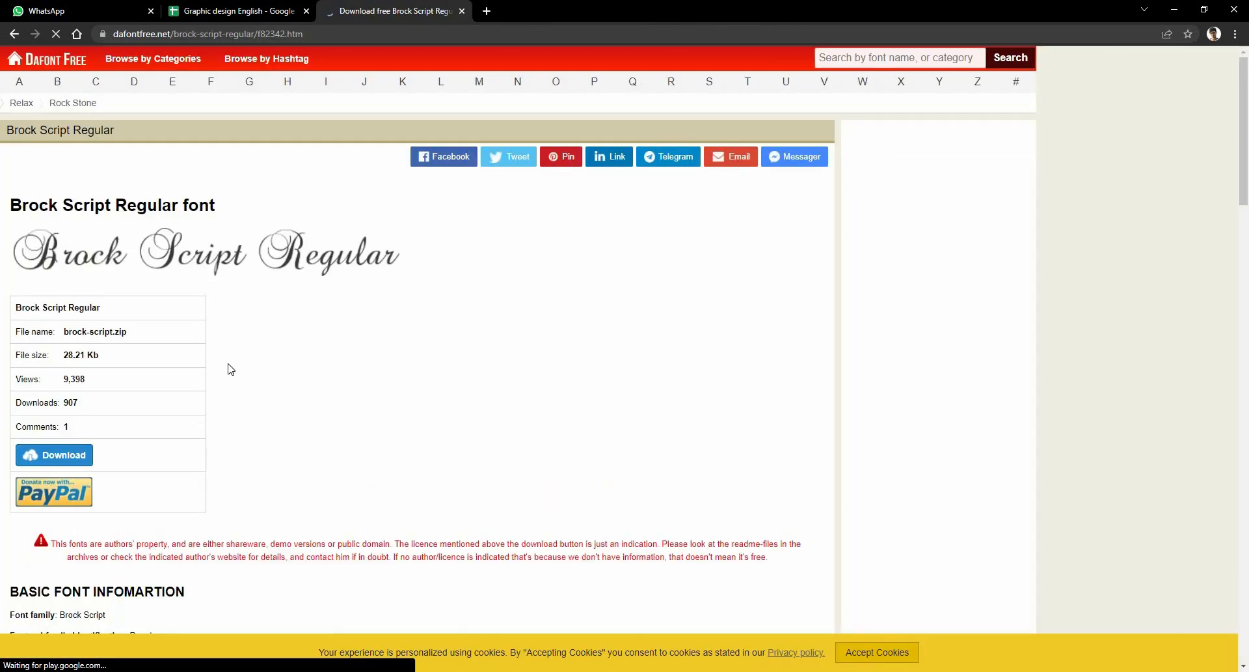
pyautogui.scroll(-6, 231, 358)
pyautogui.scroll(5, 231, 358)
pyautogui.click(16, 36)
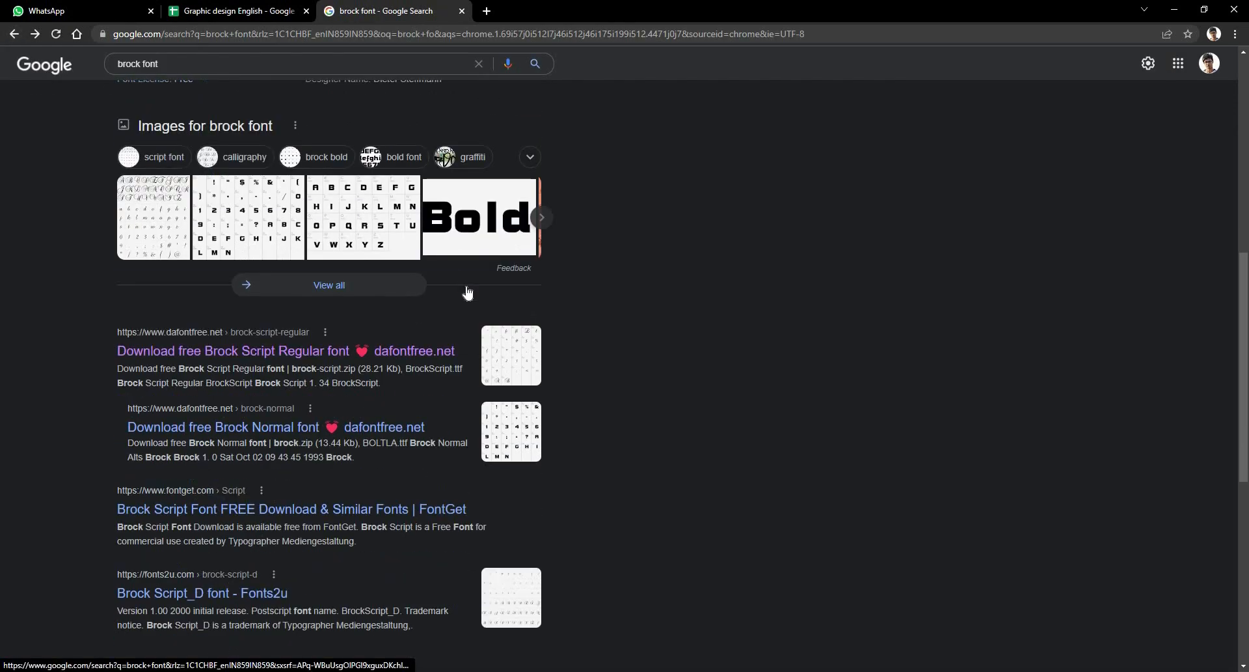
pyautogui.click(465, 285)
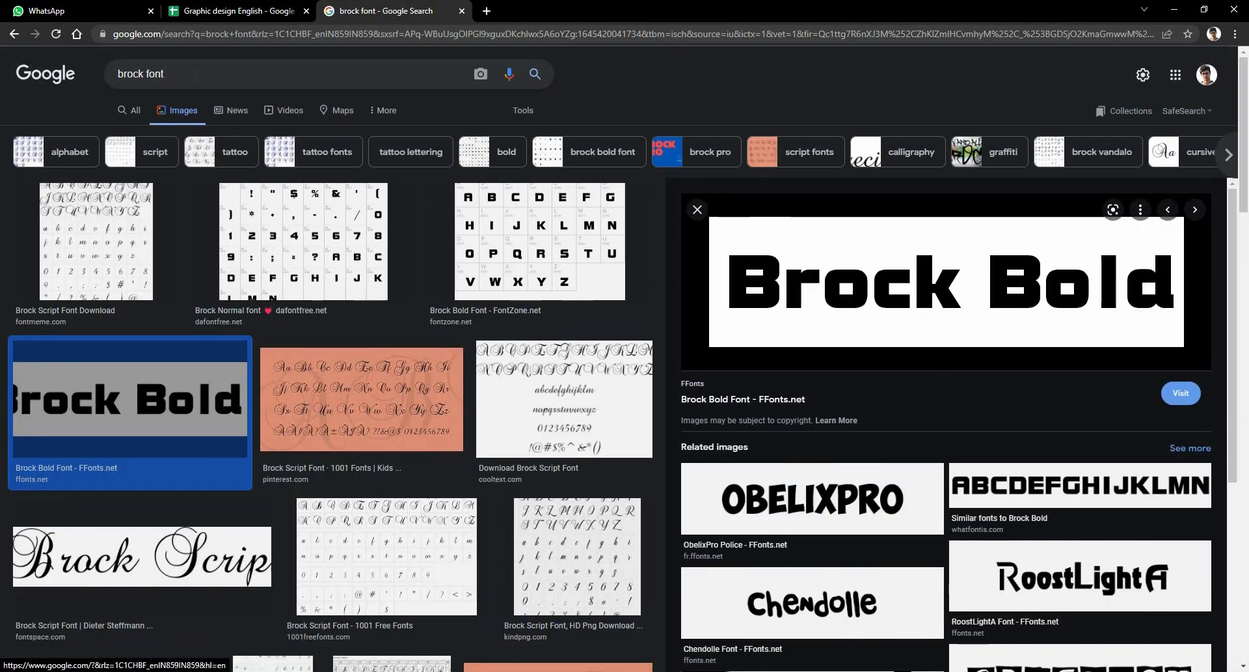
# Search Google for "brock bold font" and open the Brock Bold download page on dafontfree.net from the web results.
pyautogui.click(172, 81)
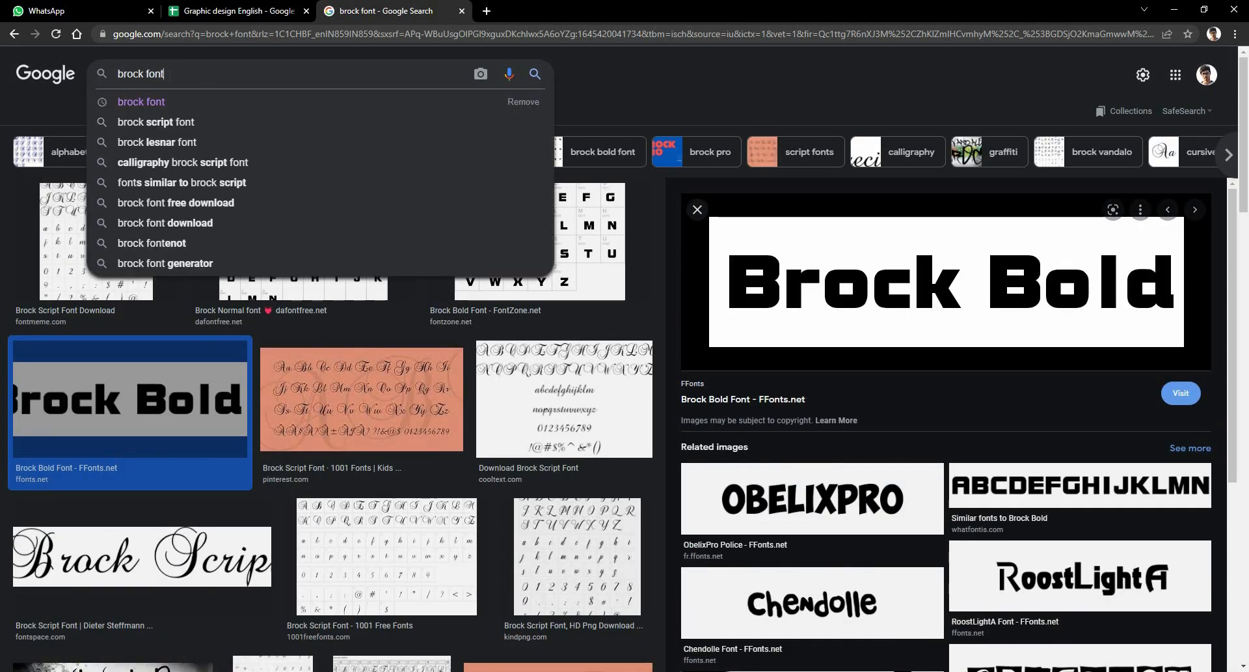
pyautogui.press('BackSpace')
pyautogui.press('BackSpace')
pyautogui.press('BackSpace')
pyautogui.press('BackSpace')
pyautogui.press('BackSpace')
pyautogui.write('b')
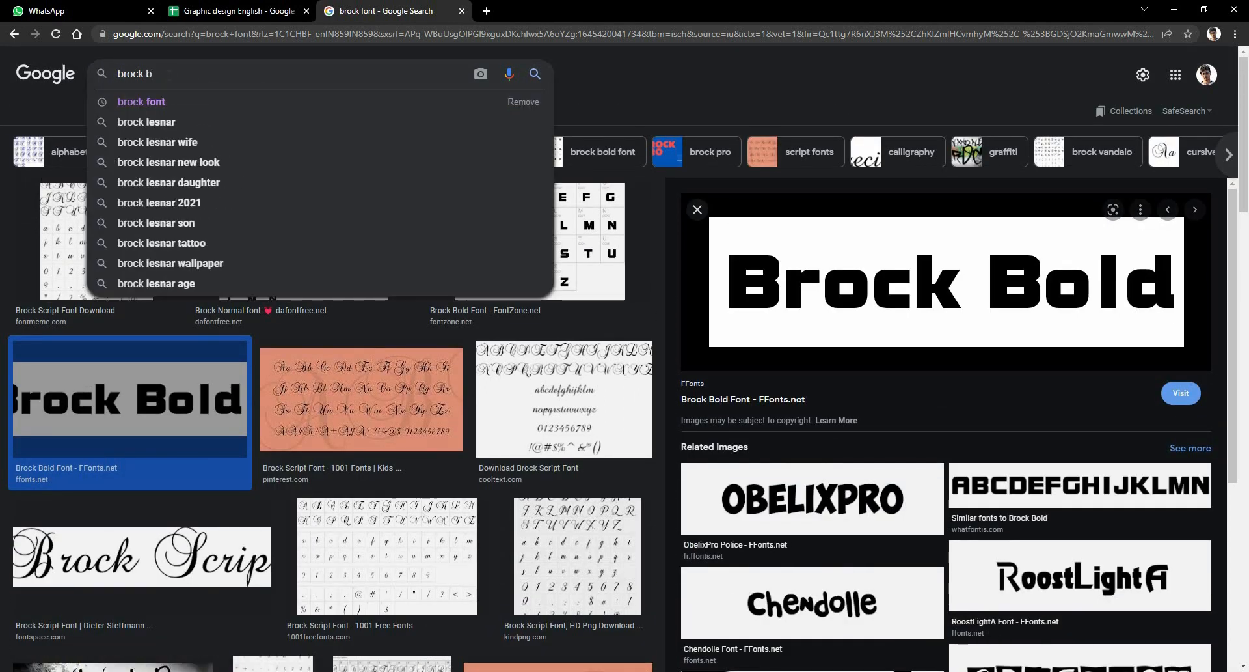
pyautogui.write('old')
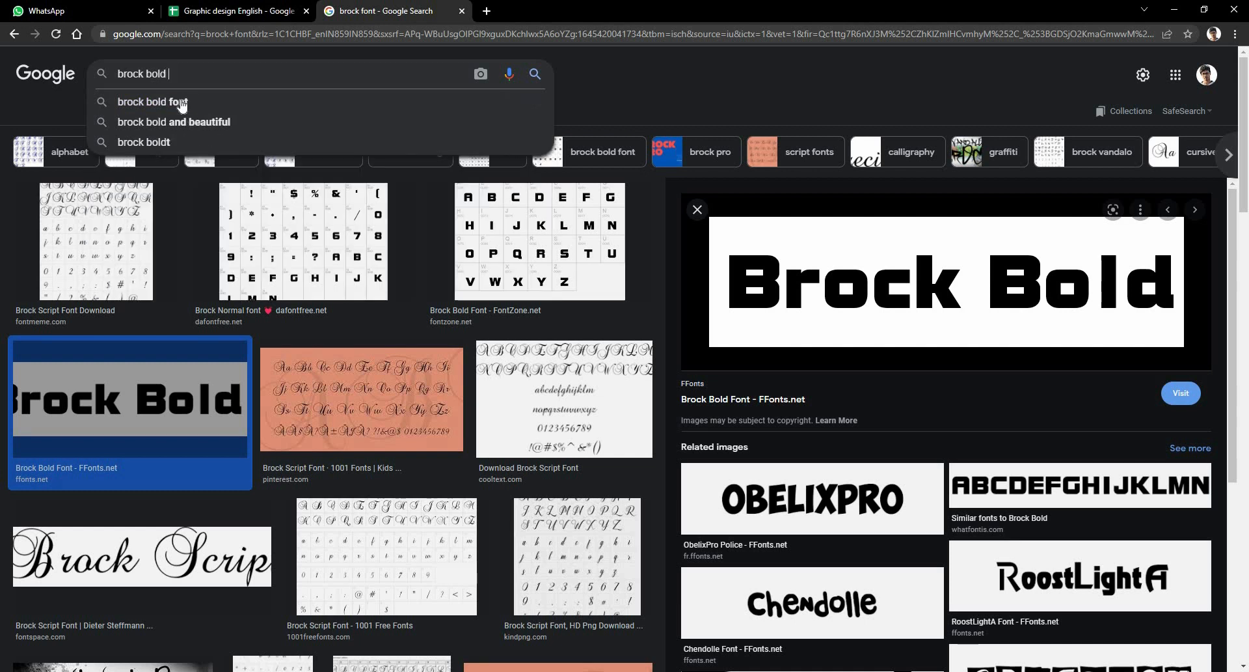
pyautogui.click(180, 101)
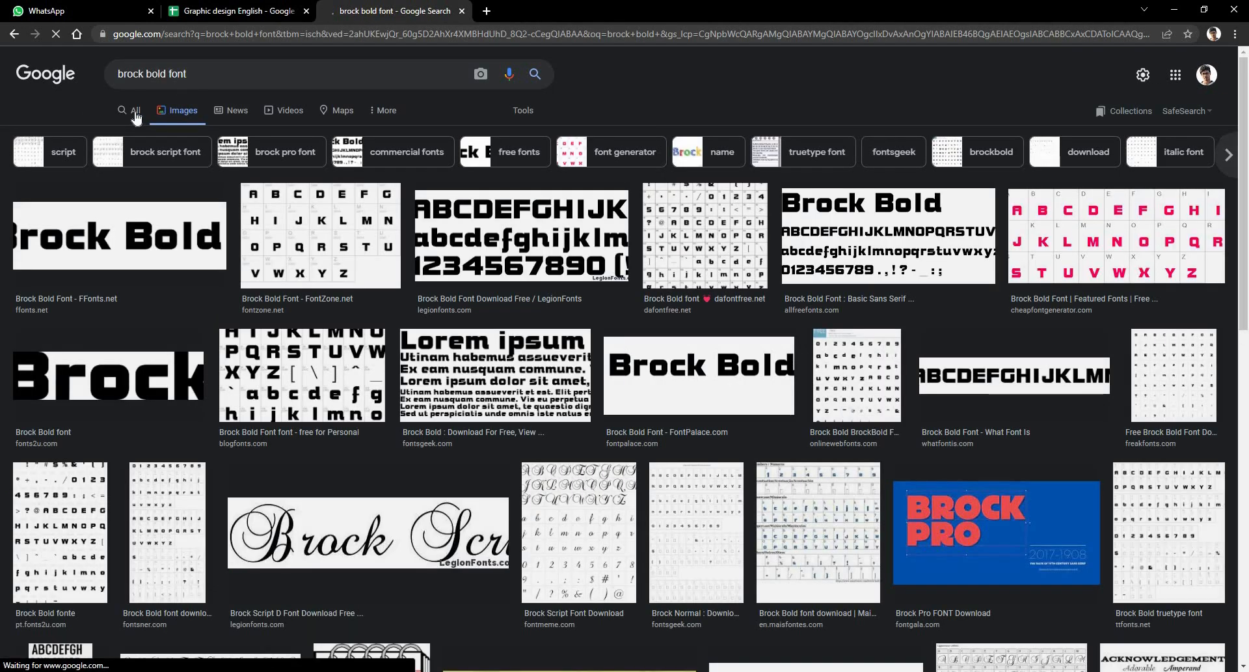
pyautogui.click(132, 111)
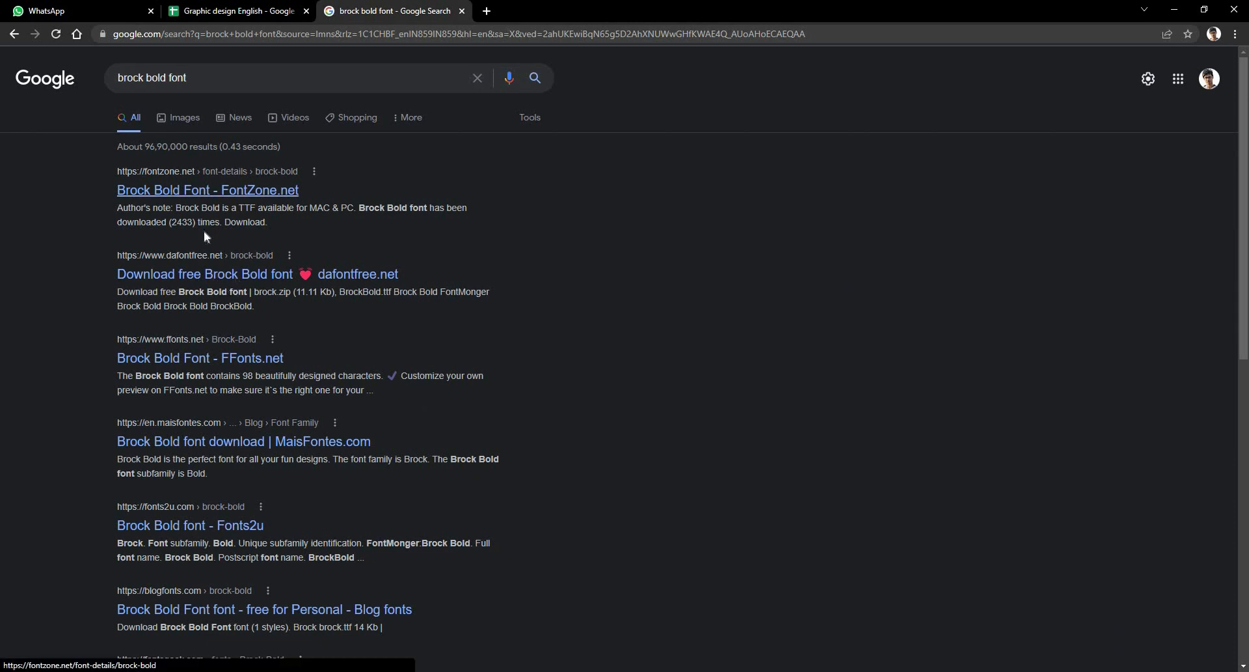
pyautogui.click(222, 276)
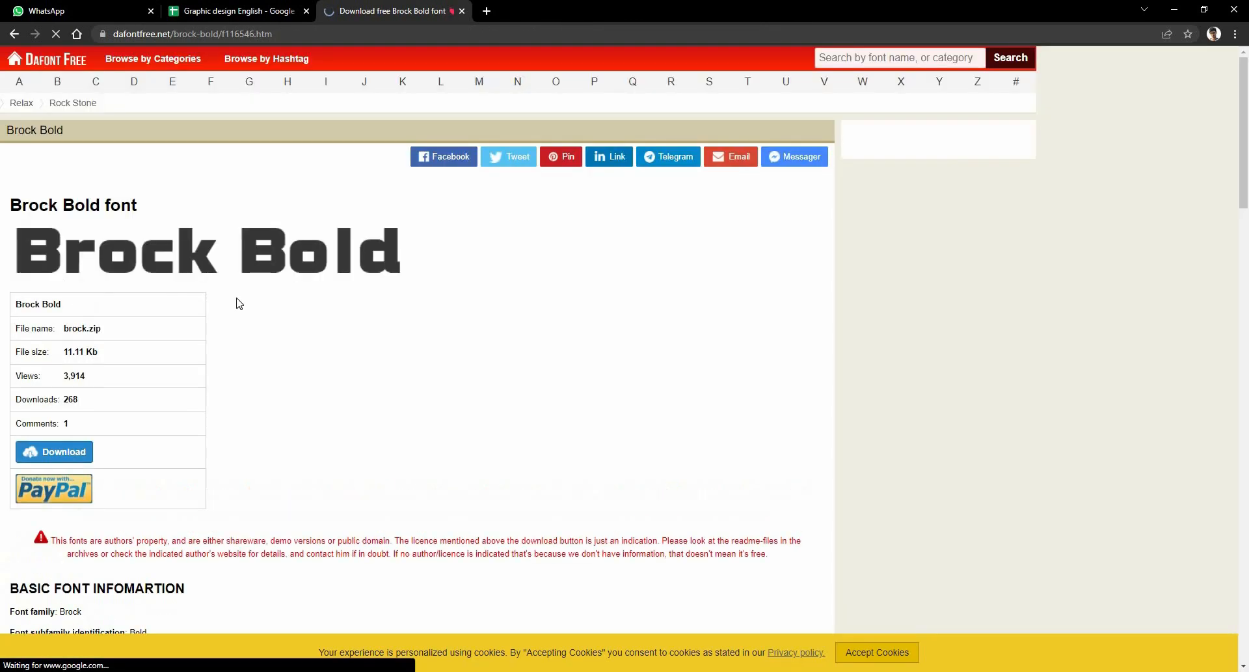
# Download brock.zip from the Brock Bold page, dismiss the ad that interrupts it, and open the archive.
pyautogui.scroll(-2, 41, 317)
pyautogui.click(46, 319)
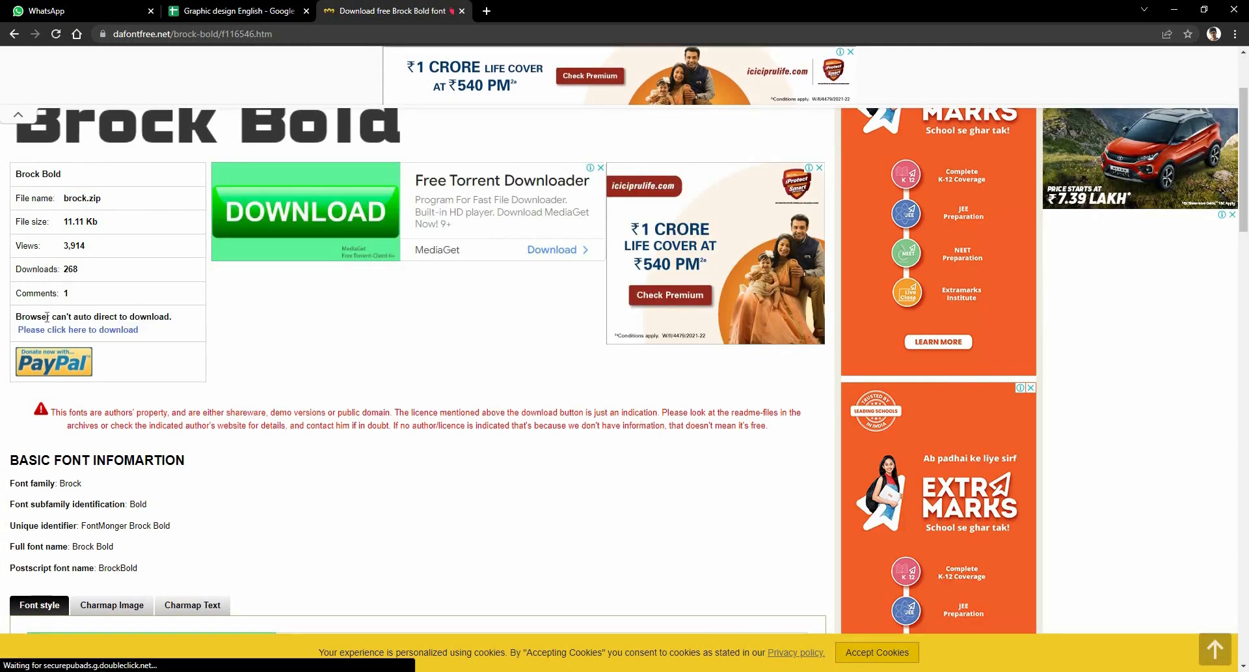
pyautogui.click(66, 332)
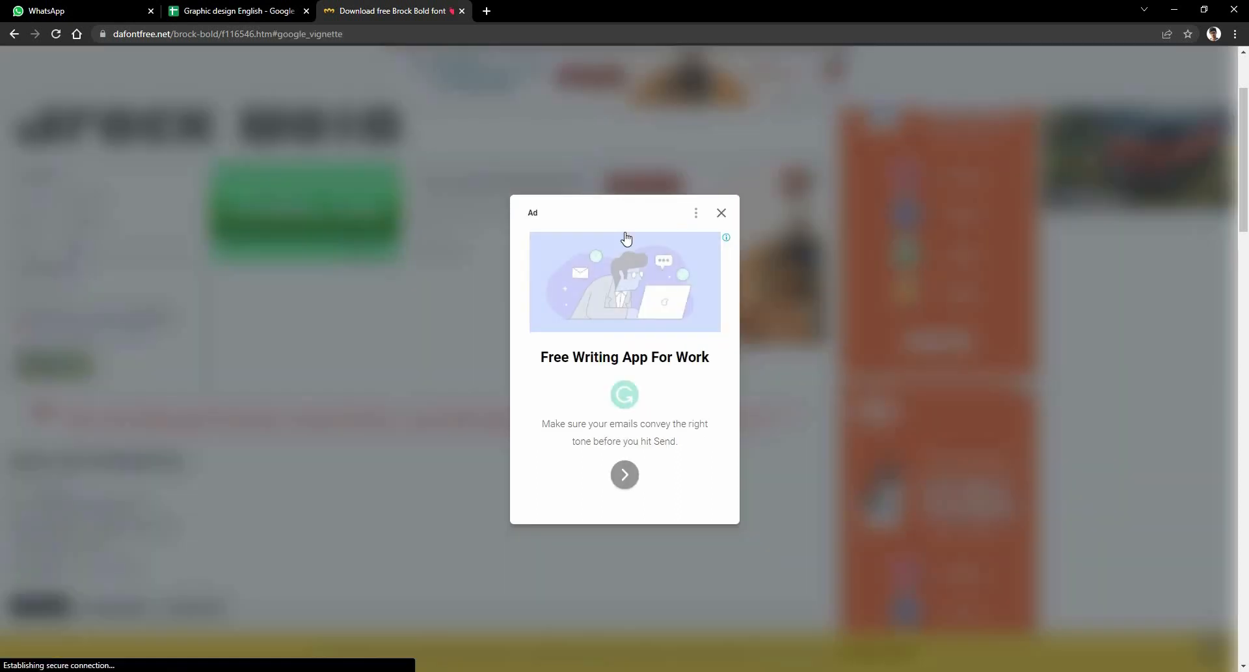
pyautogui.click(721, 213)
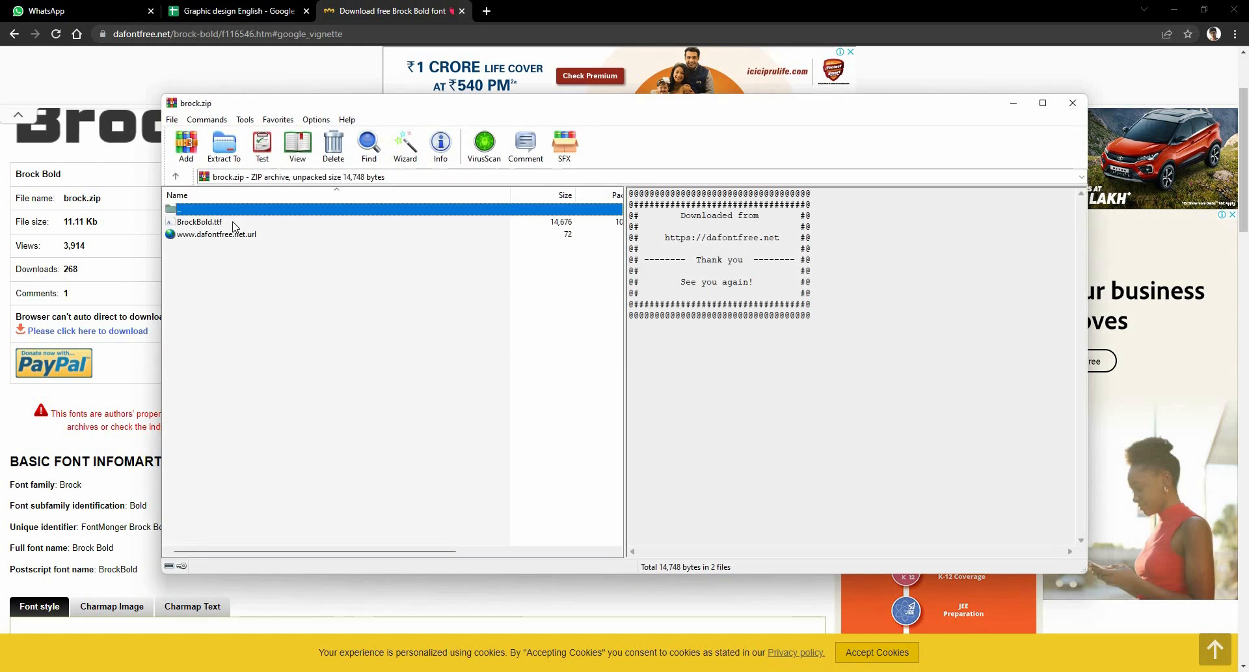
# Install the Brock Bold font from BrockBold.ttf in the archive and close the font preview.
pyautogui.doubleClick(234, 225)
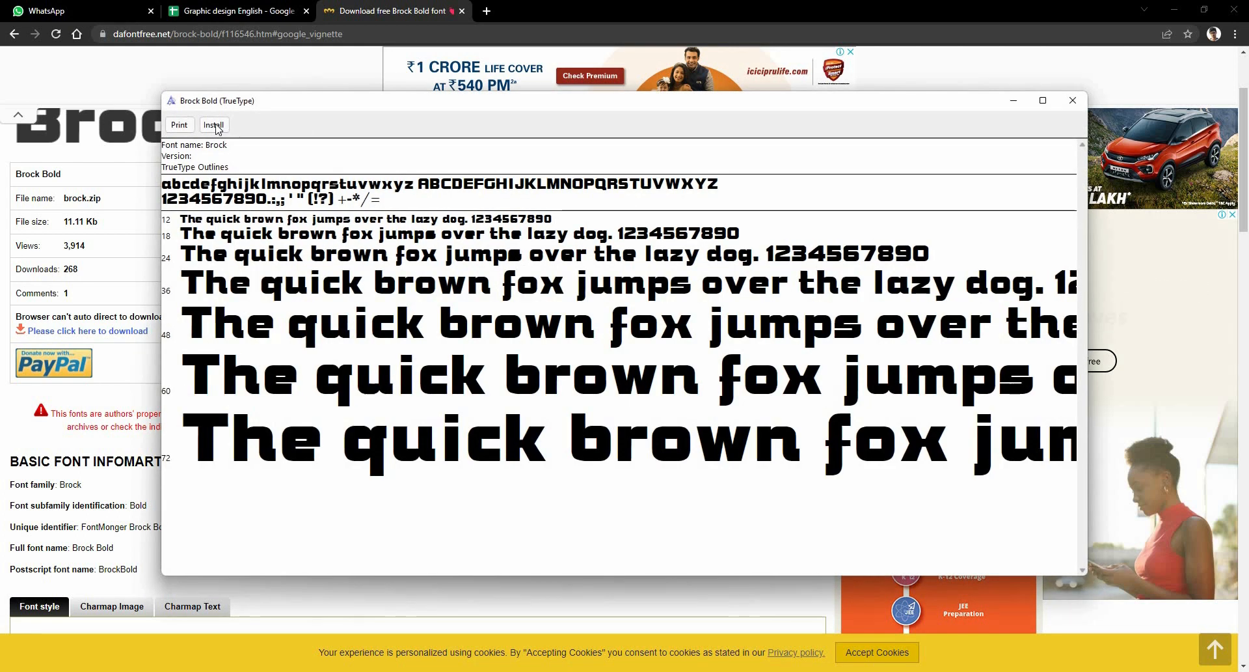
pyautogui.click(215, 125)
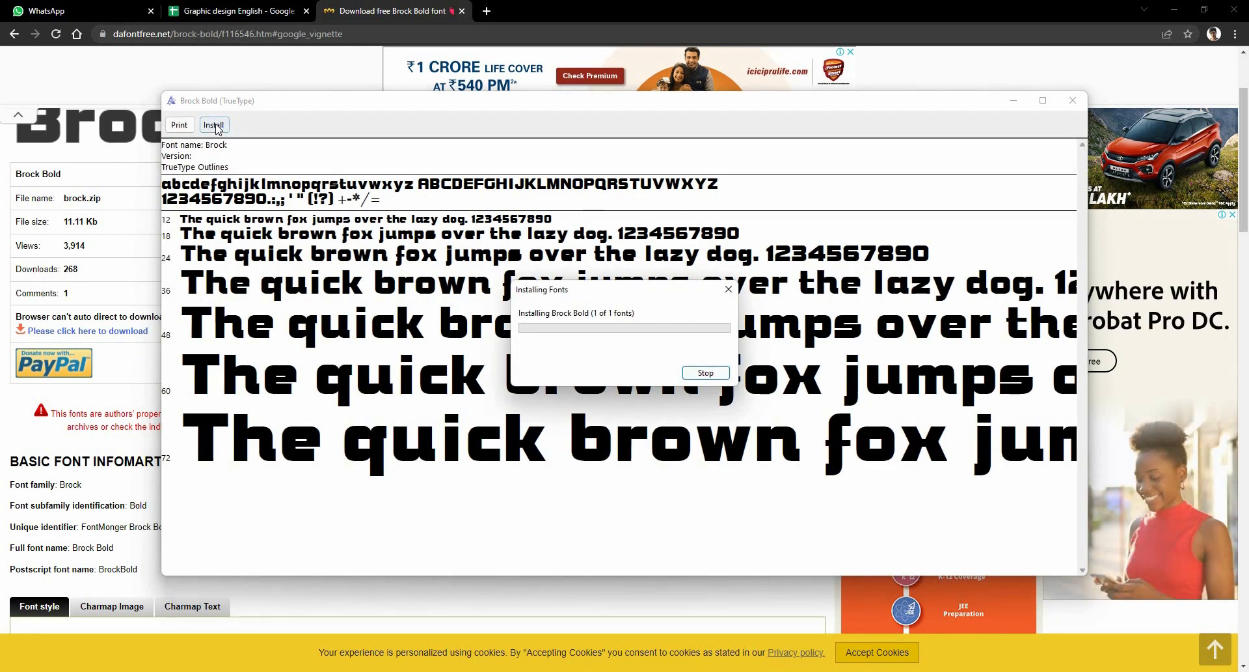
pyautogui.click(1073, 100)
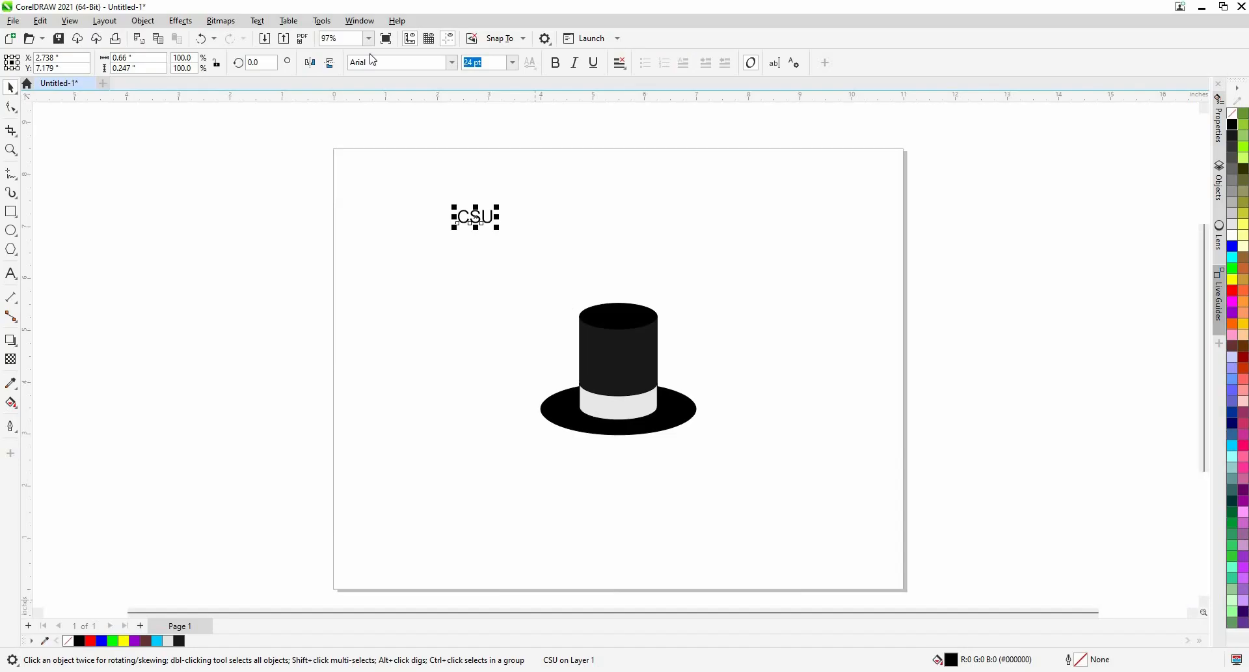
# Switch back to CorelDRAW and set the font of the CSU text to Brock.
pyautogui.doubleClick(414, 67)
pyautogui.click(400, 65)
pyautogui.doubleClick(492, 217)
pyautogui.click(491, 217)
pyautogui.write('Br')
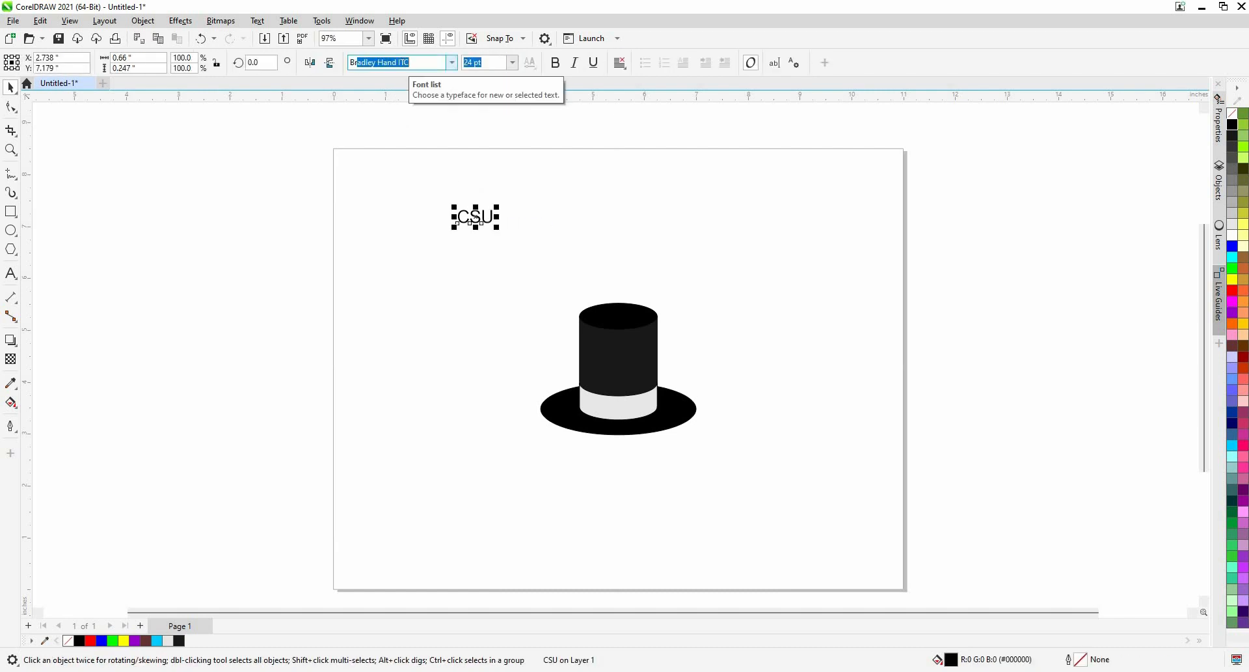
pyautogui.write('ock')
pyautogui.click(454, 64)
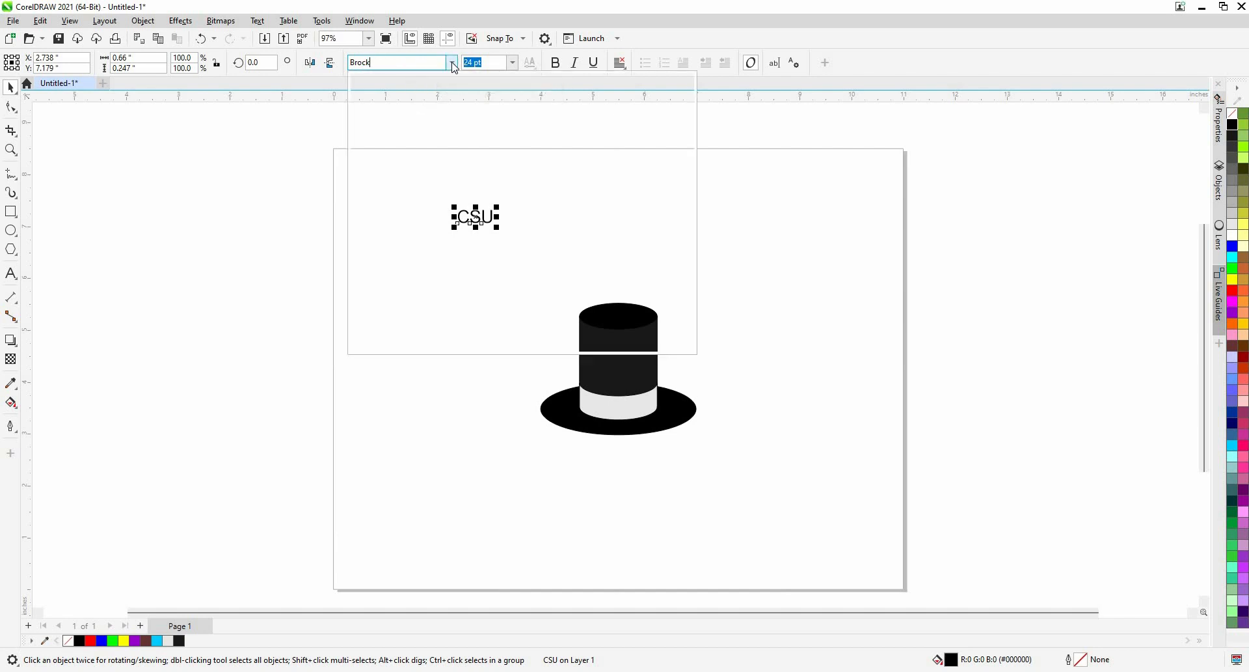
pyautogui.click(408, 194)
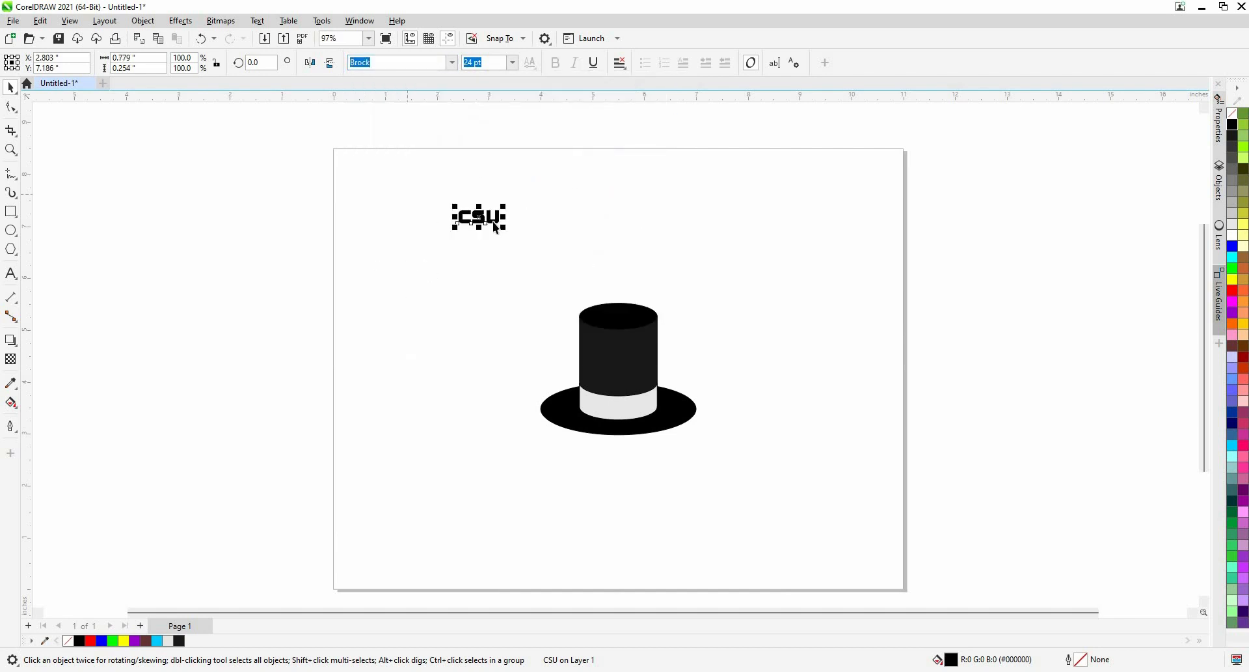
# Move the CSU text down closer to the hat and set its font size to 45 pt.
pyautogui.scroll(3, 491, 219)
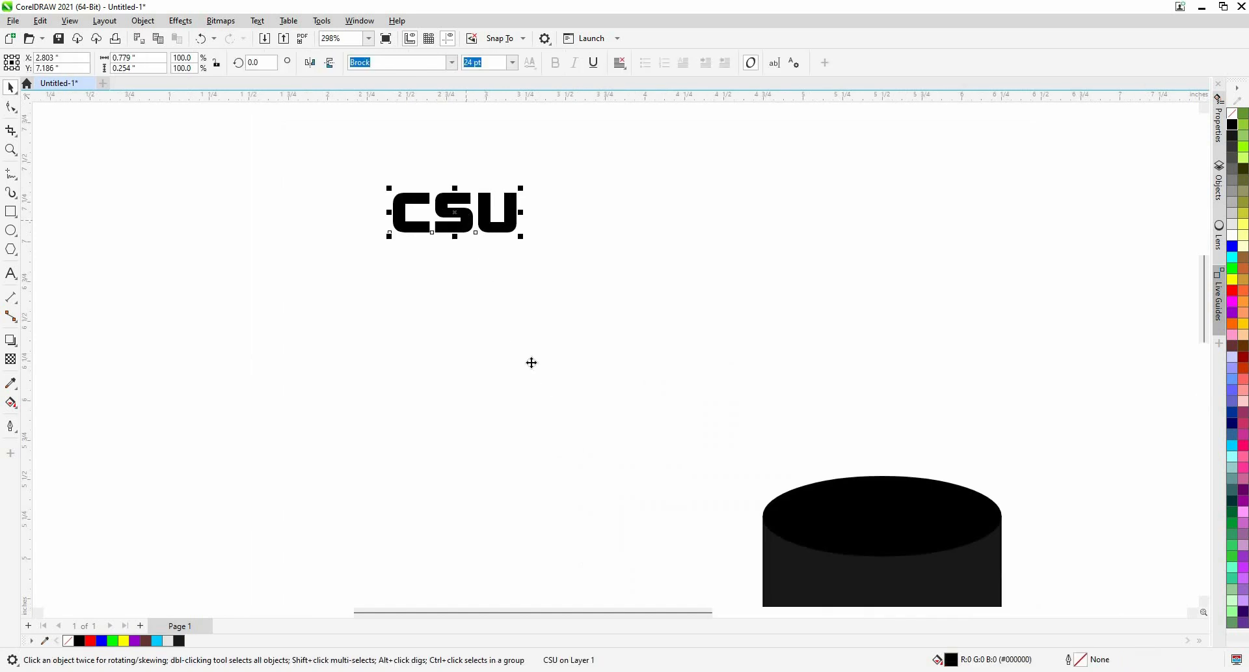
pyautogui.moveTo(532, 362); pyautogui.dragTo(500, 340)
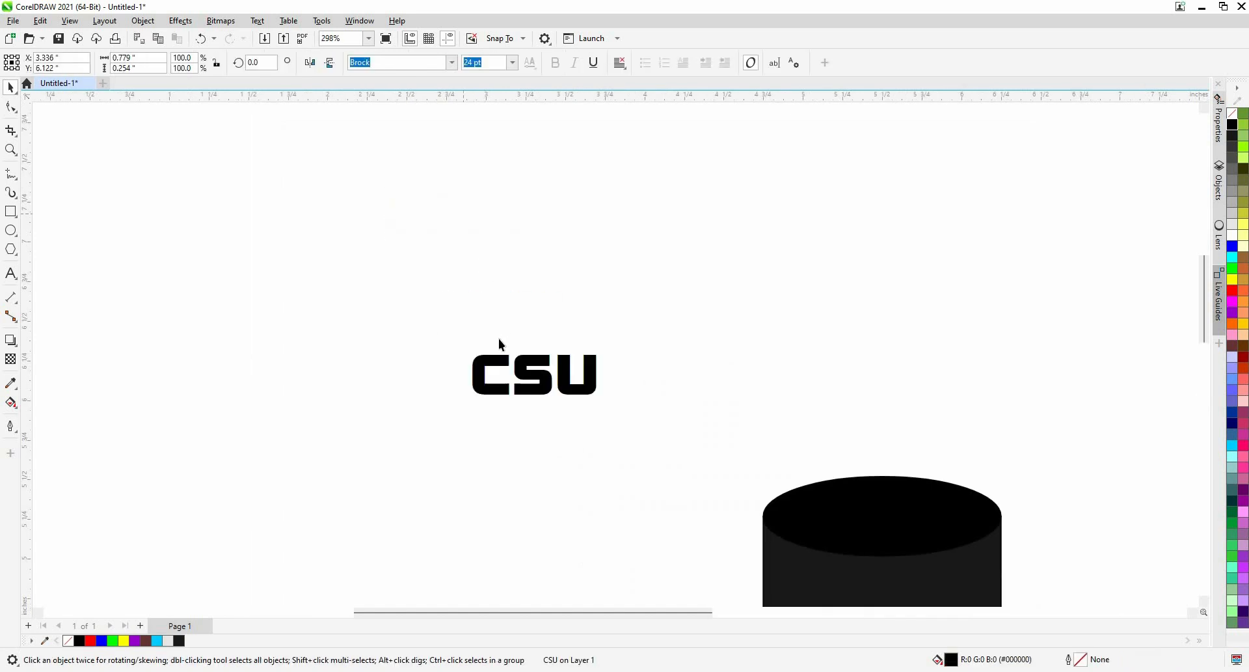
pyautogui.click(512, 63)
pyautogui.write('4')
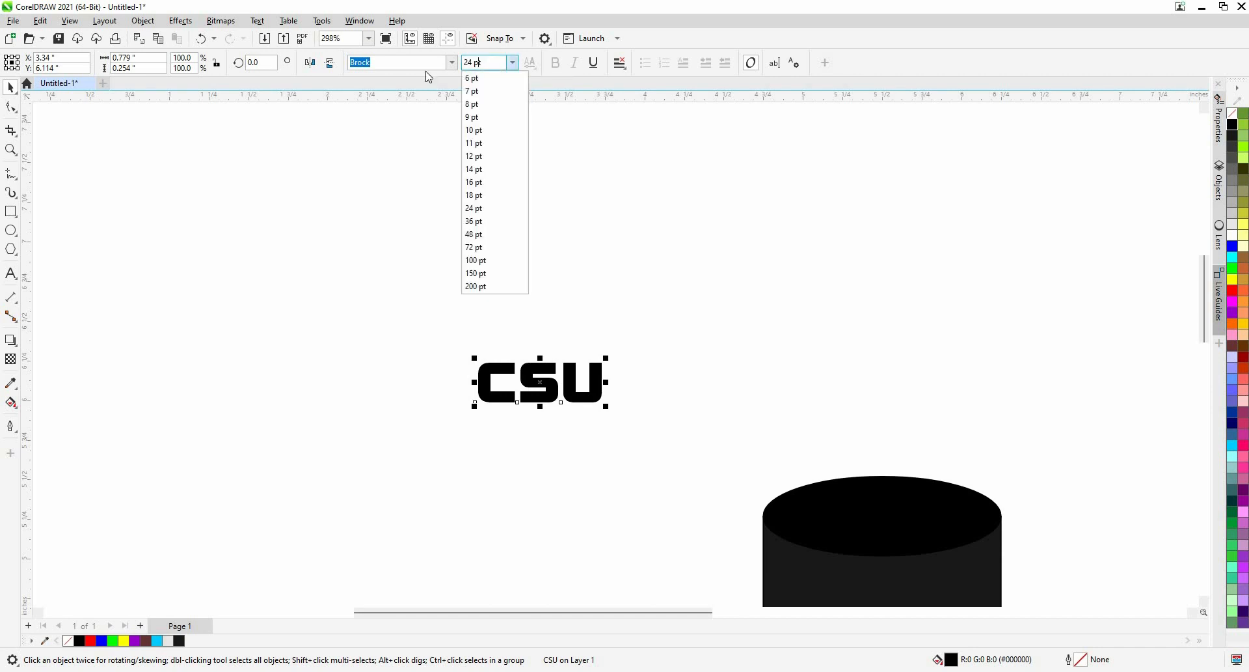
pyautogui.write('5')
pyautogui.press('Return')
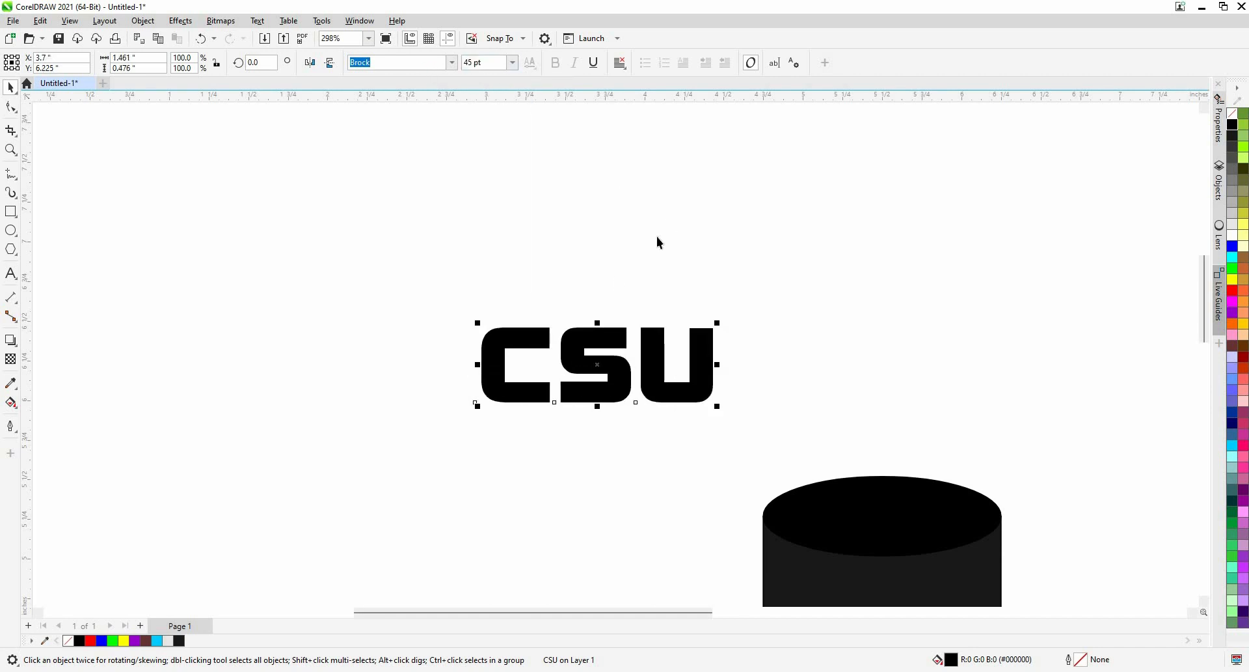
pyautogui.press('Escape')
pyautogui.click(518, 345)
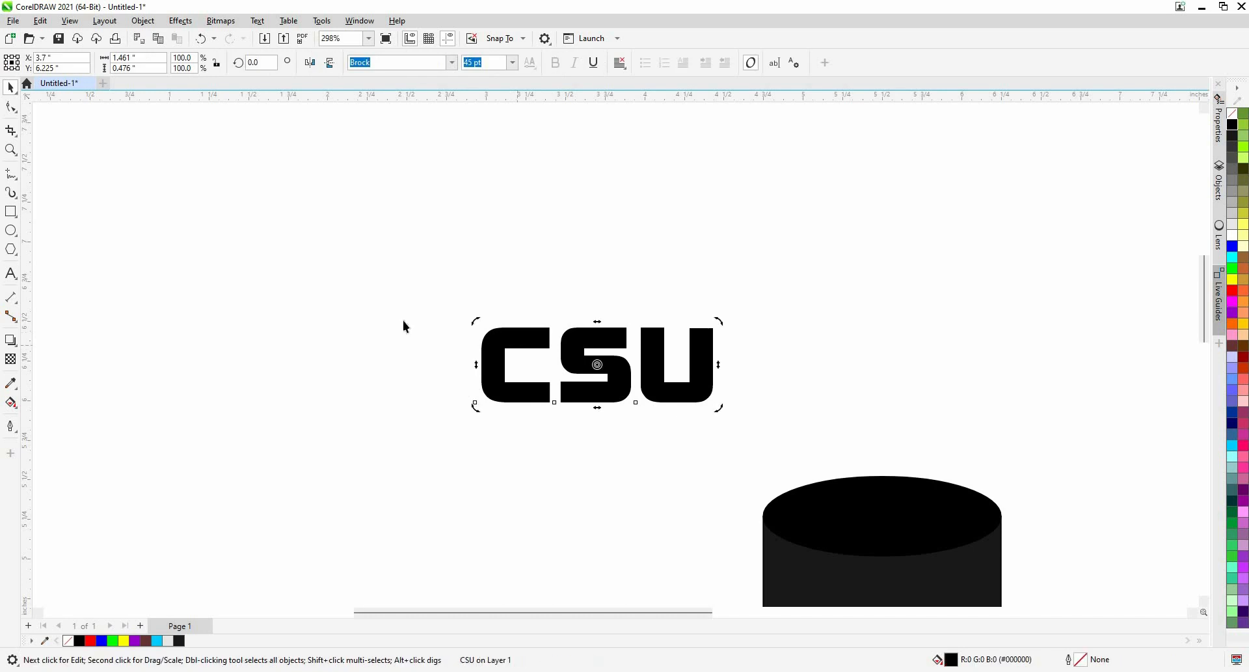
# Stagger the CSU letters diagonally with the Shape tool, placing S one letter height below C and U one below S.
pyautogui.click(81, 150)
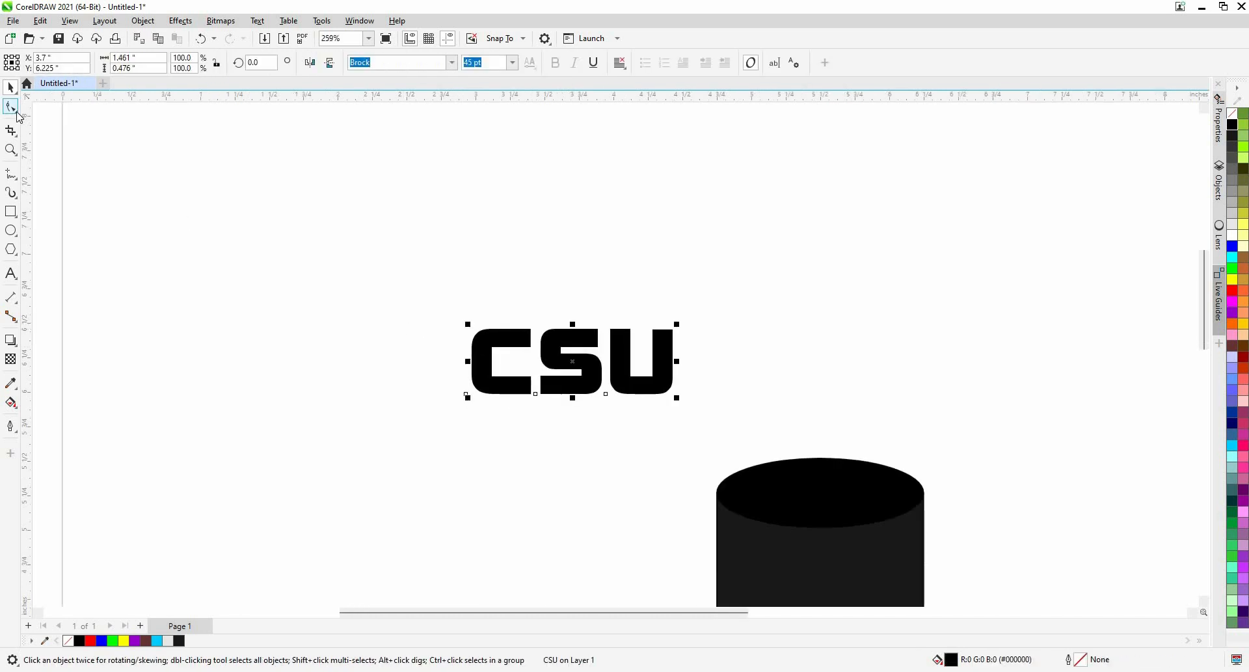
pyautogui.click(14, 111)
pyautogui.click(39, 108)
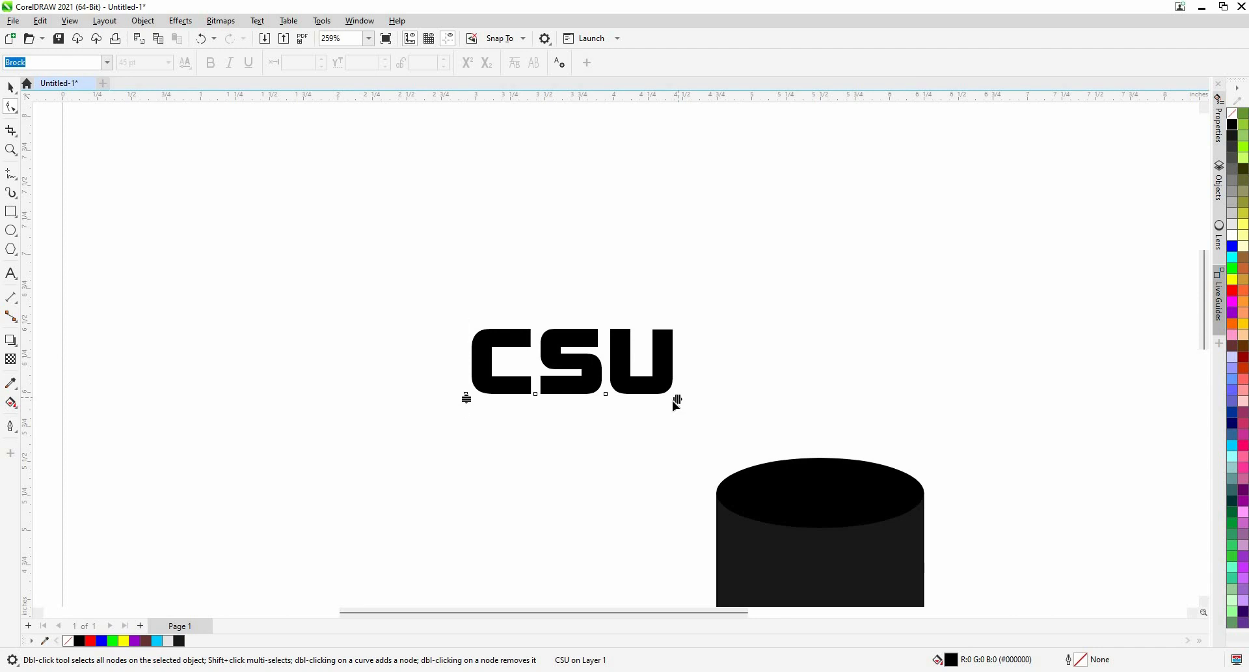
pyautogui.moveTo(465, 395)
pyautogui.mouseDown()
pyautogui.moveTo(471, 325)
pyautogui.moveTo(464, 395)
pyautogui.mouseUp()
pyautogui.moveTo(536, 394); pyautogui.dragTo(533, 457)
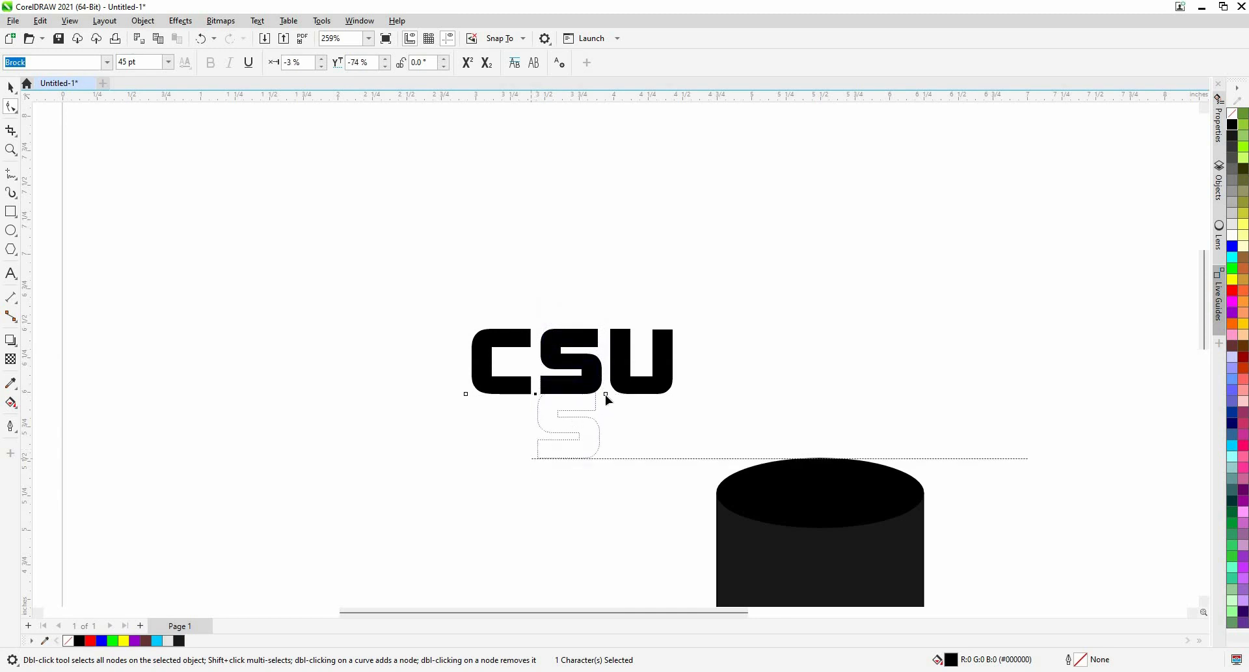
pyautogui.moveTo(607, 395); pyautogui.dragTo(609, 524)
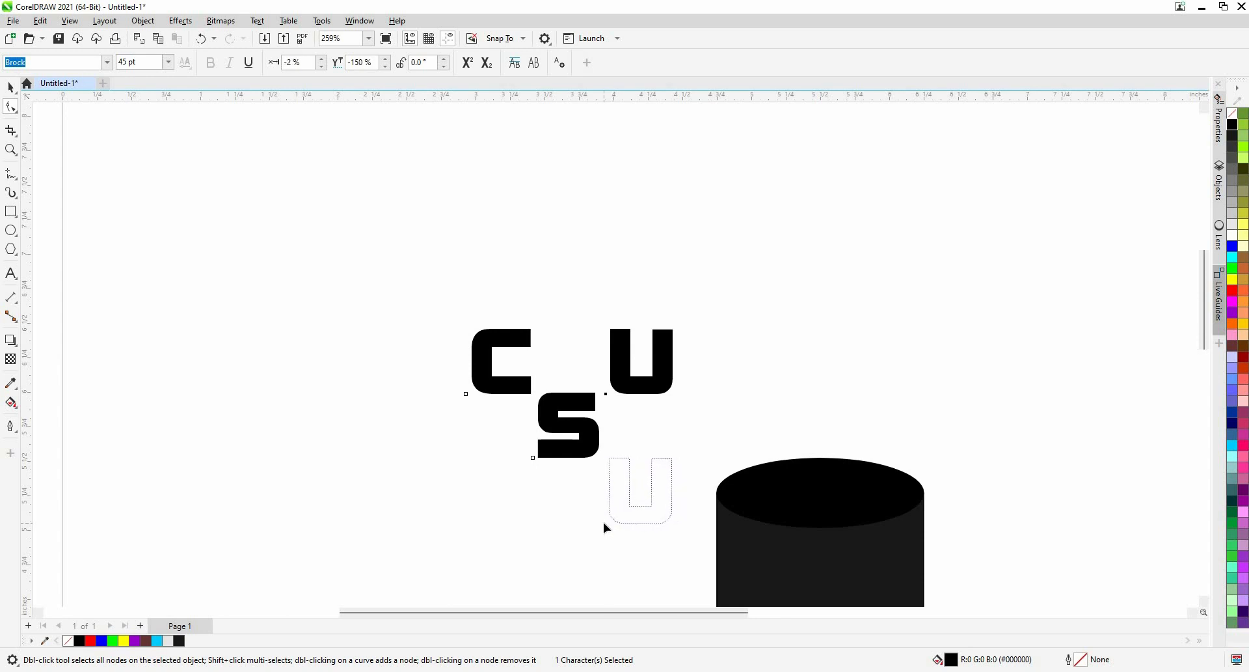
pyautogui.moveTo(604, 523); pyautogui.dragTo(604, 523)
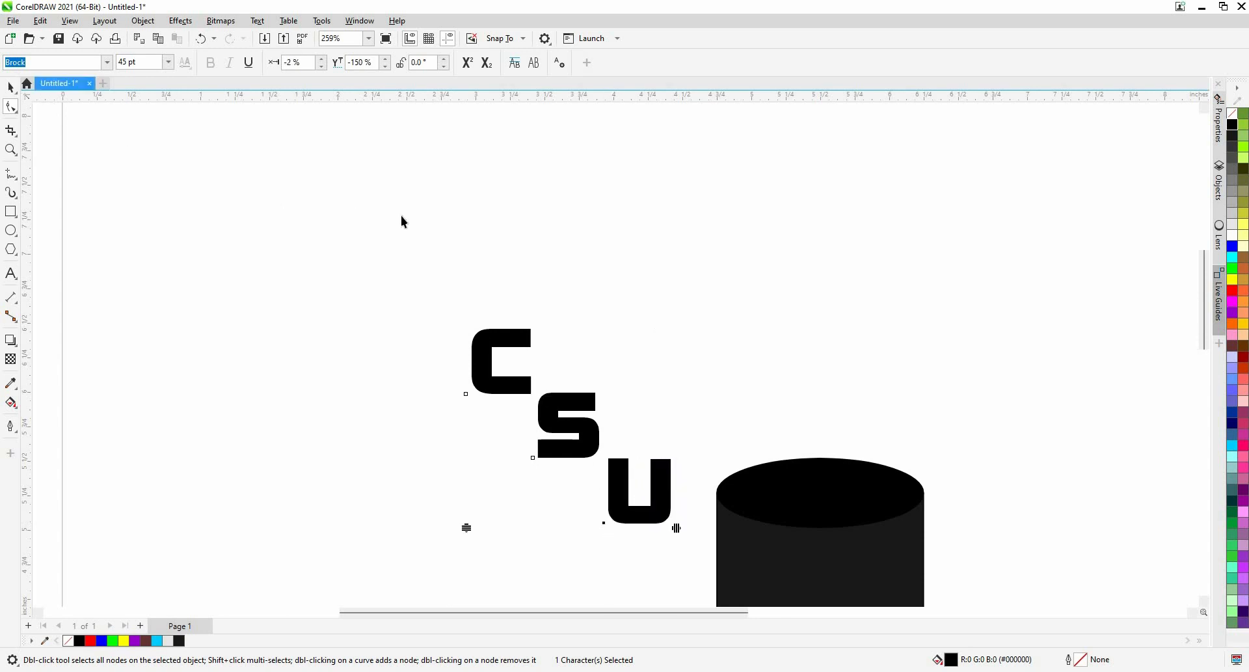
pyautogui.press('space')
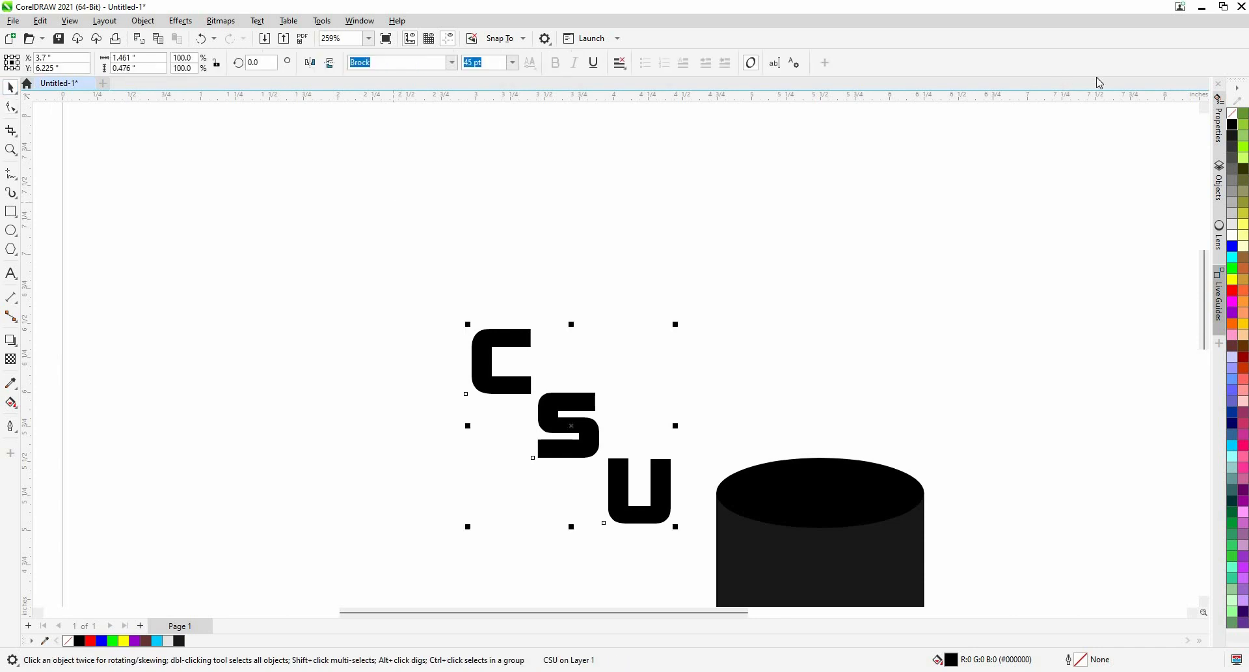
# Fill the CSU text with white and move it onto the hat's dark crown.
pyautogui.click(1232, 235)
pyautogui.scroll(-1, 507, 346)
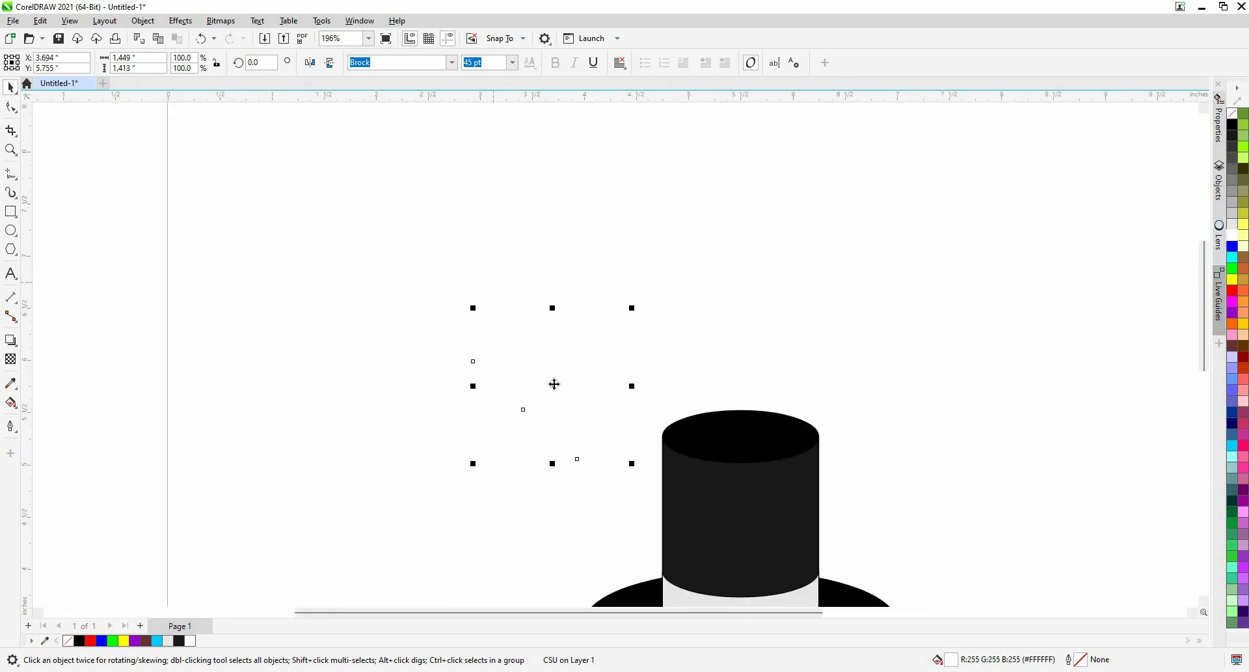
pyautogui.moveTo(552, 387); pyautogui.dragTo(734, 513)
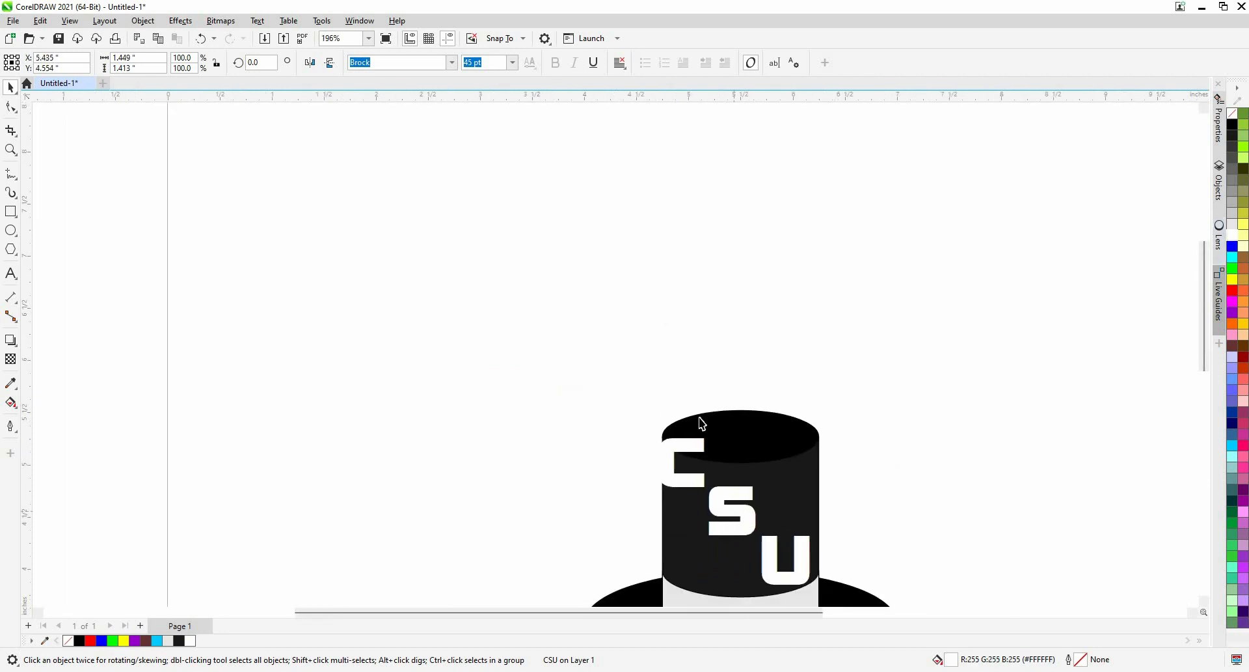
# Scale the CSU text down to about 1 inch wide and centre it horizontally on the hat's crown.
pyautogui.scroll(-1, 700, 423)
pyautogui.scroll(1, 718, 456)
pyautogui.scroll(1, 688, 329)
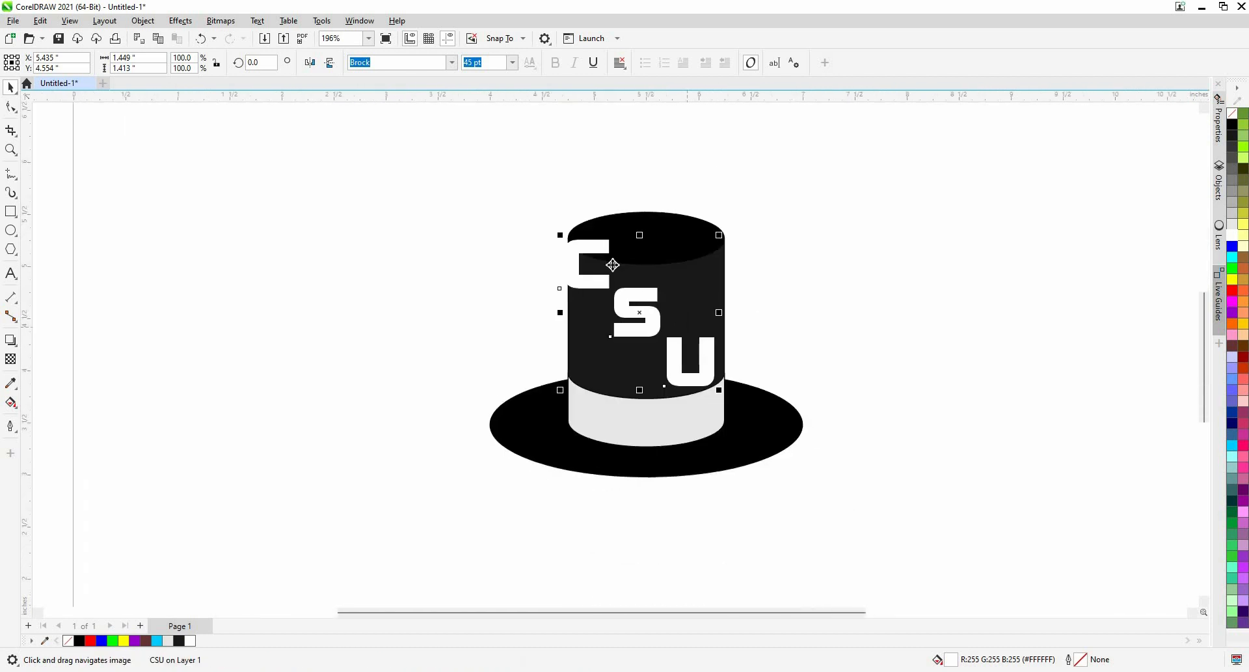
pyautogui.moveTo(523, 211); pyautogui.dragTo(584, 270)
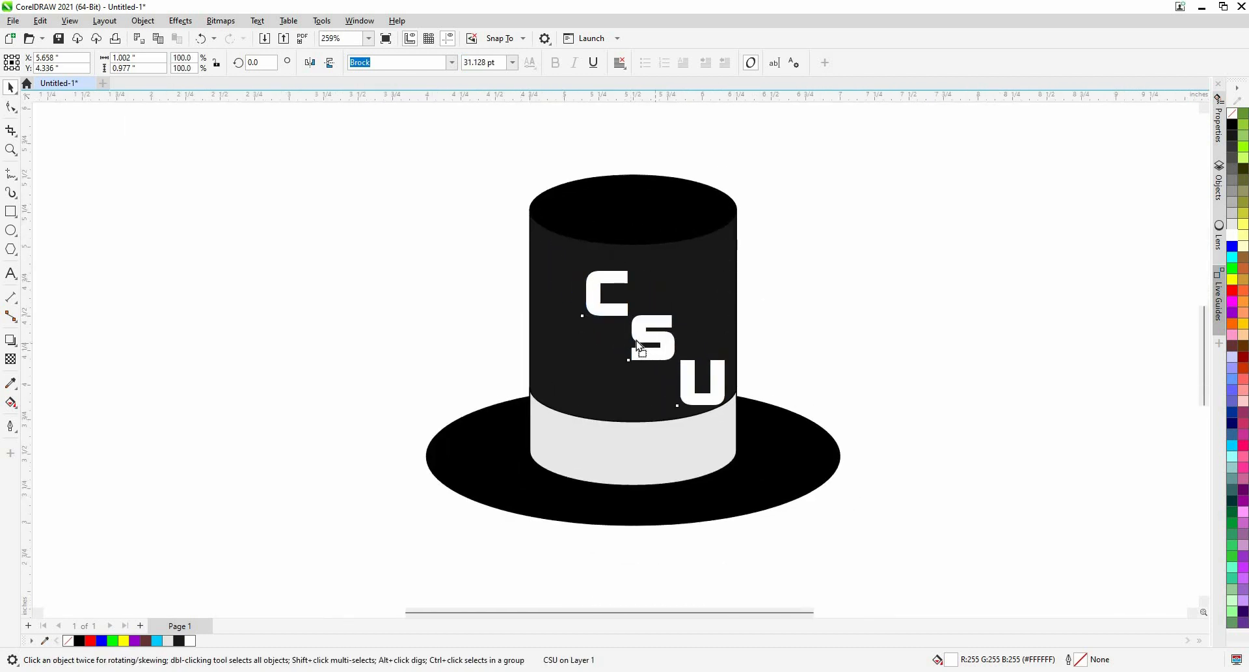
pyautogui.moveTo(641, 352); pyautogui.dragTo(620, 355)
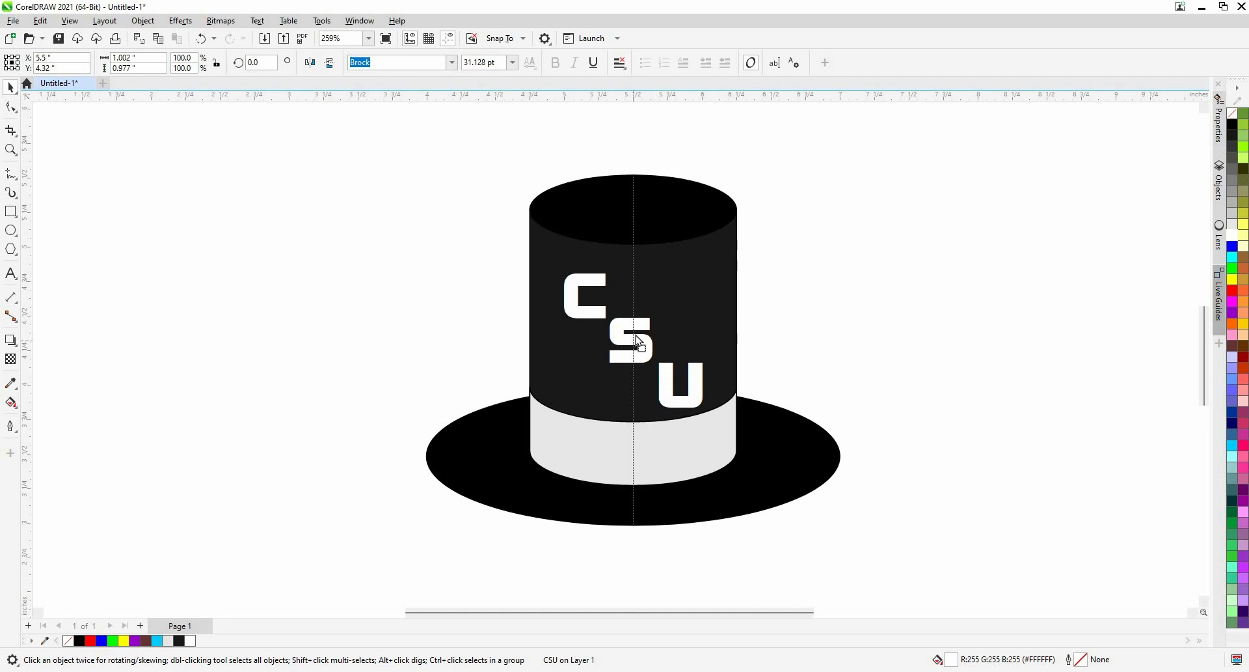
pyautogui.click(872, 240)
pyautogui.scroll(-1, 738, 224)
pyautogui.scroll(-1, 741, 229)
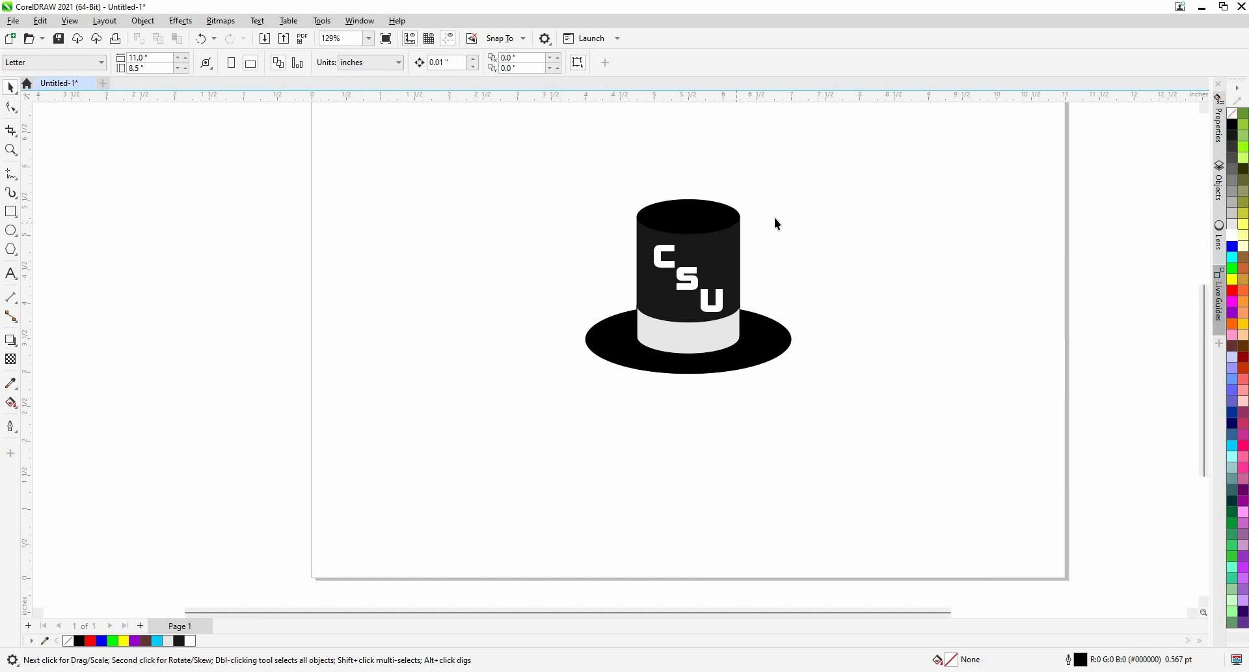
# Add the artistic text "Chimney Sweep United" above the hat.
pyautogui.moveTo(438, 325); pyautogui.dragTo(330, 336)
pyautogui.click(11, 274)
pyautogui.click(388, 268)
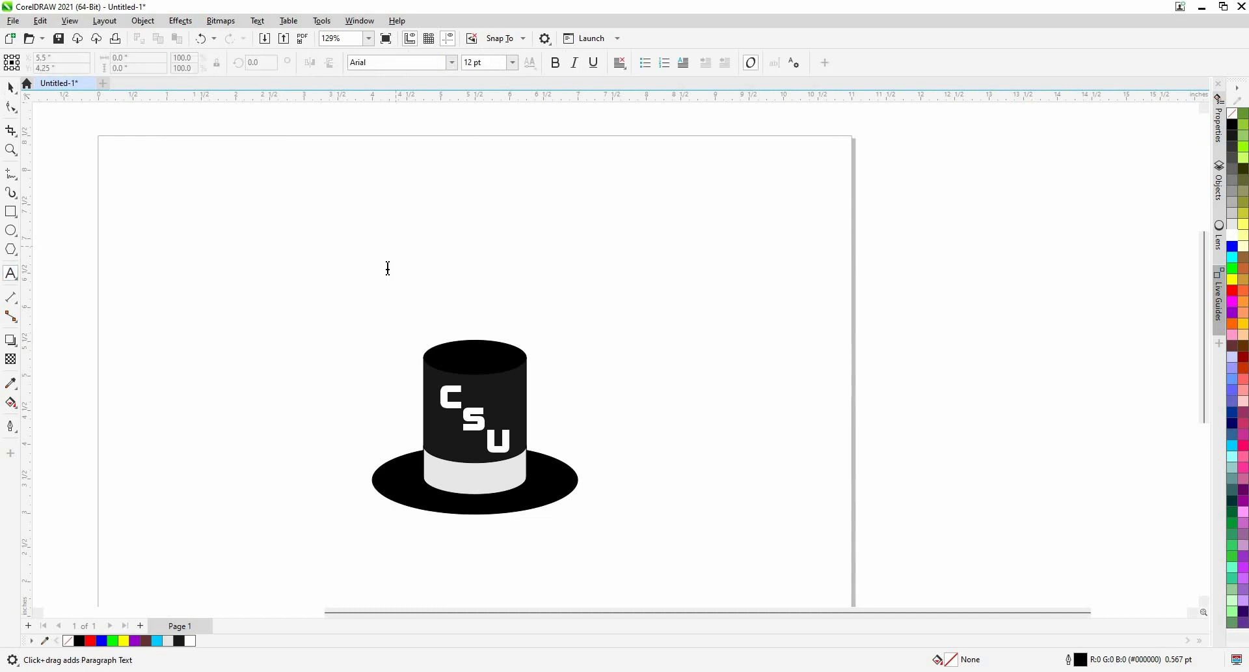
pyautogui.click(388, 268)
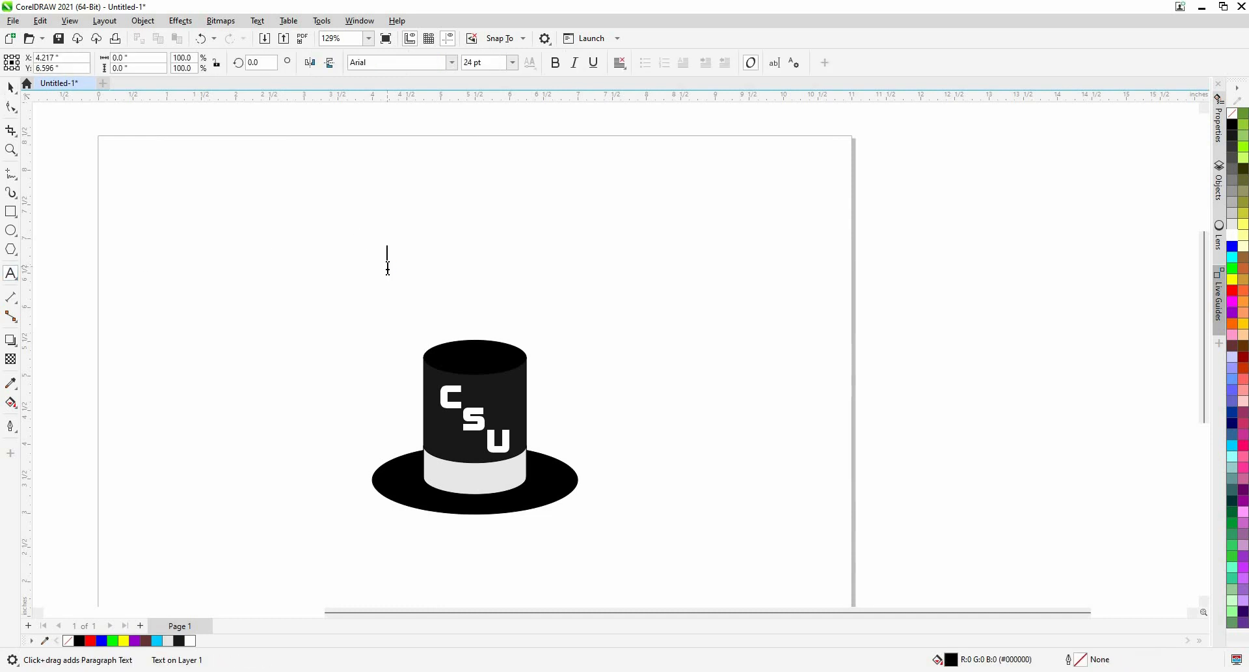
pyautogui.write('Chi')
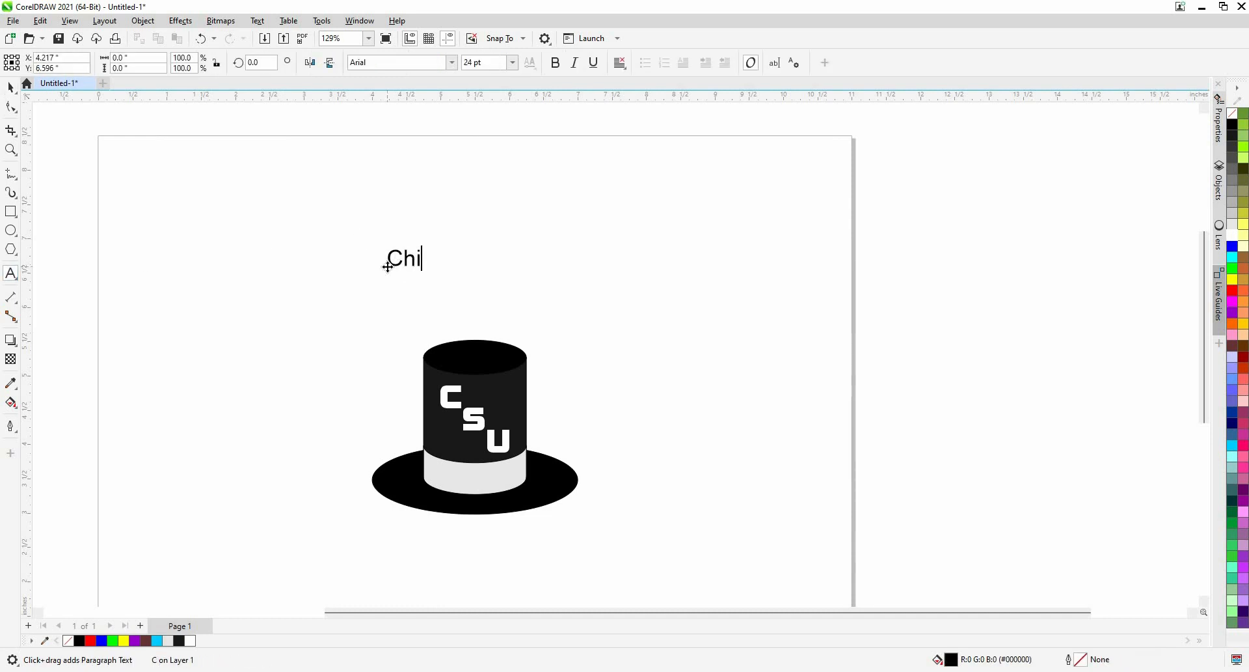
pyautogui.write('mney Sw')
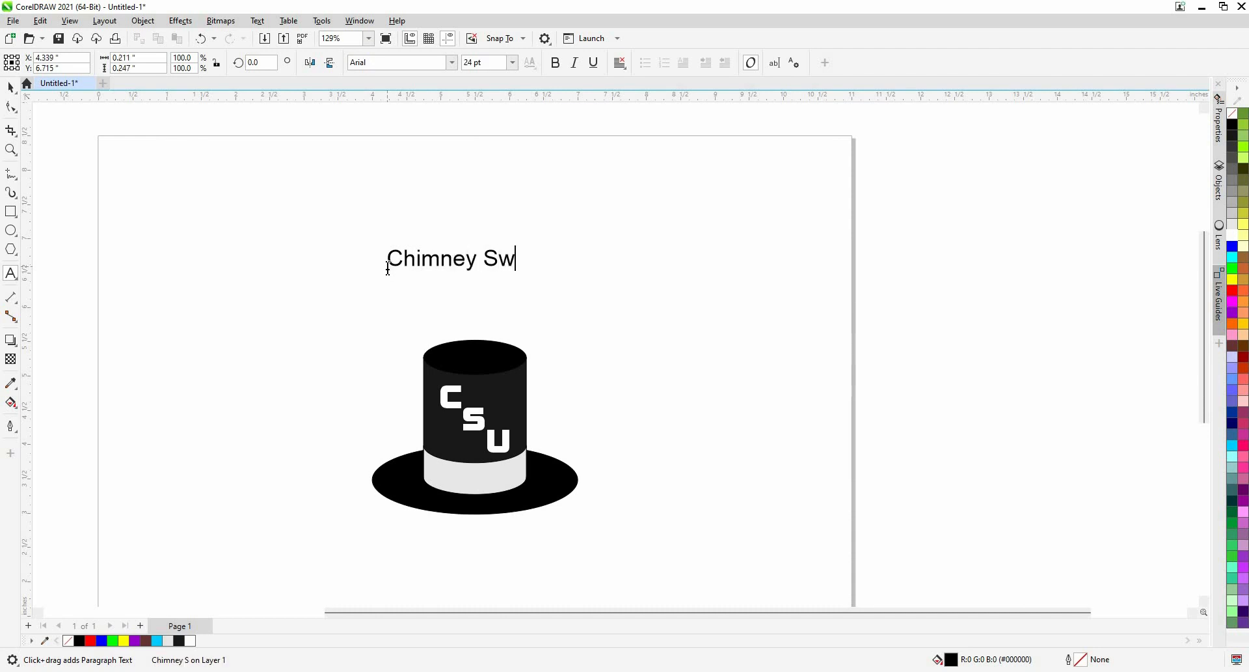
pyautogui.write('eep United')
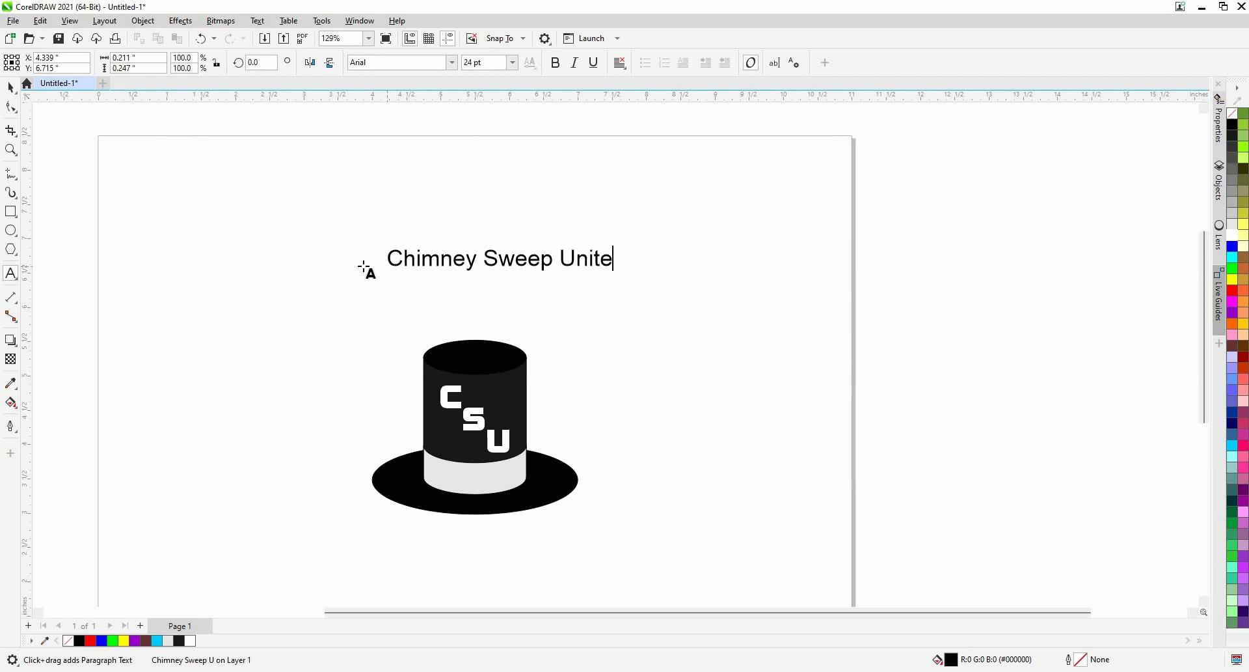
# Set the font of the Chimney Sweep United text to Broadway.
pyautogui.click(10, 88)
pyautogui.click(10, 87)
pyautogui.press('F8')
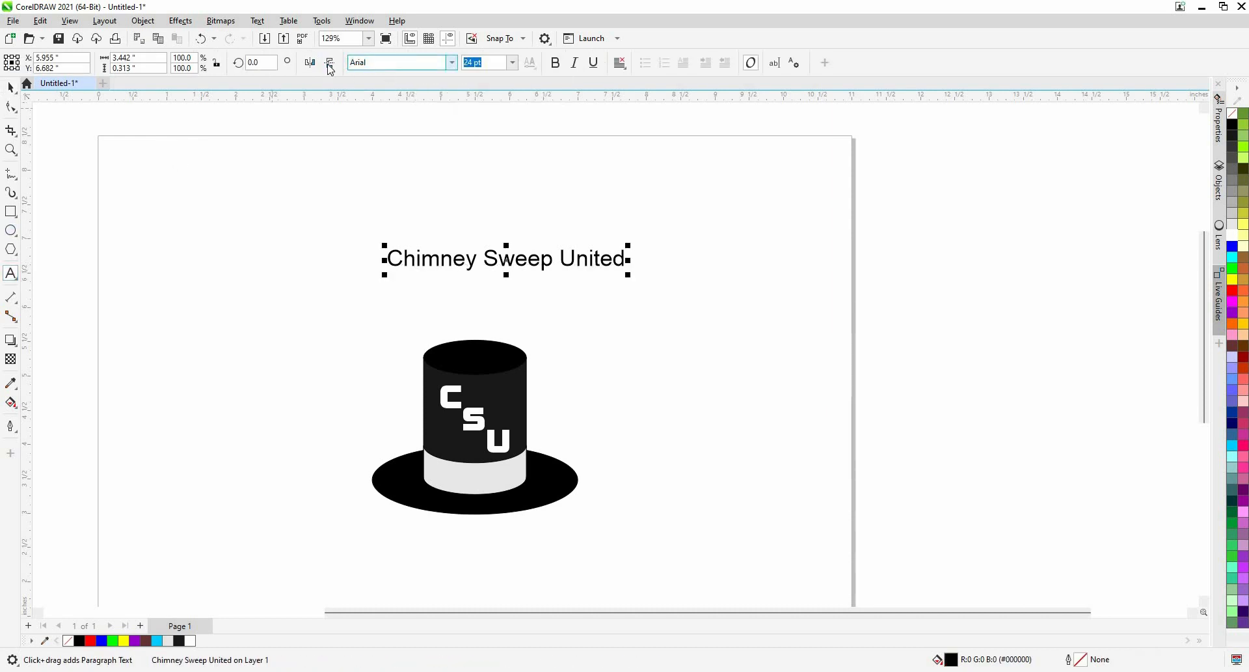
pyautogui.write('B')
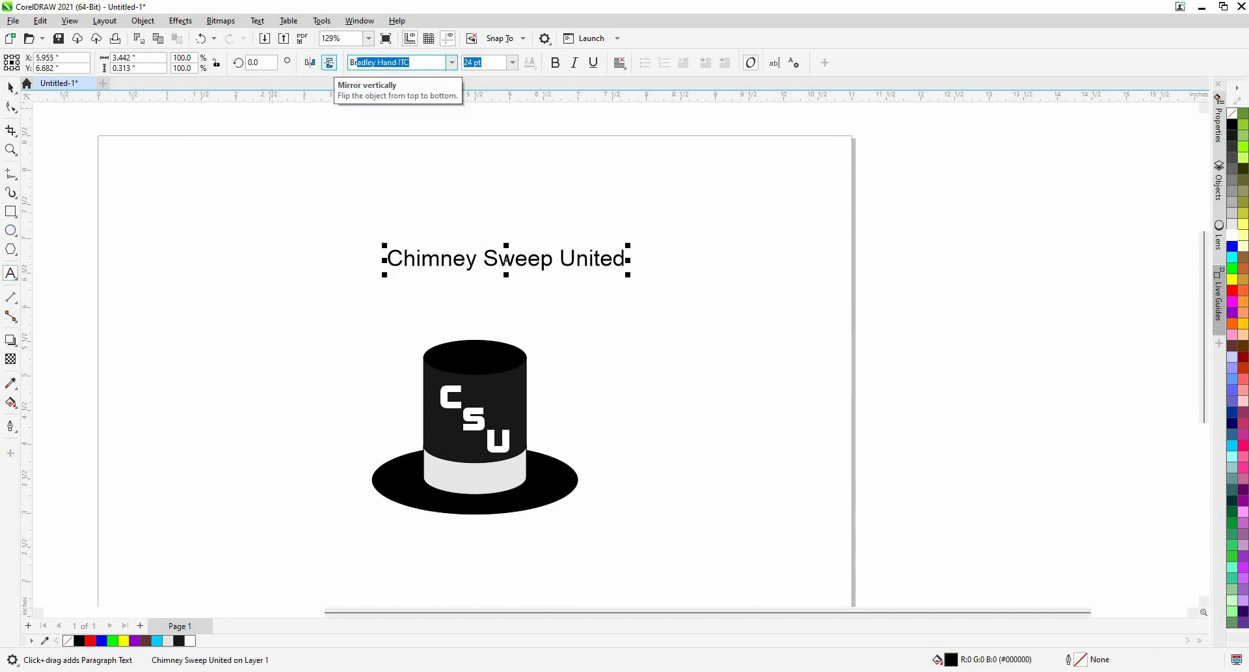
pyautogui.write('roadway')
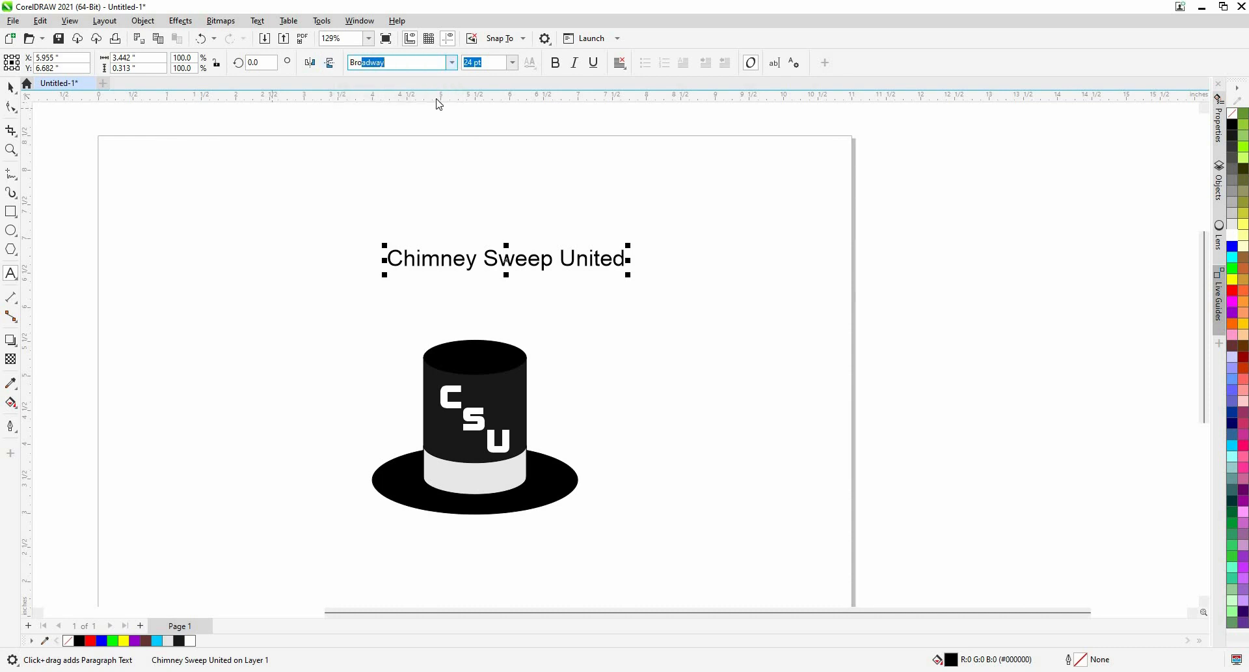
pyautogui.press('Return')
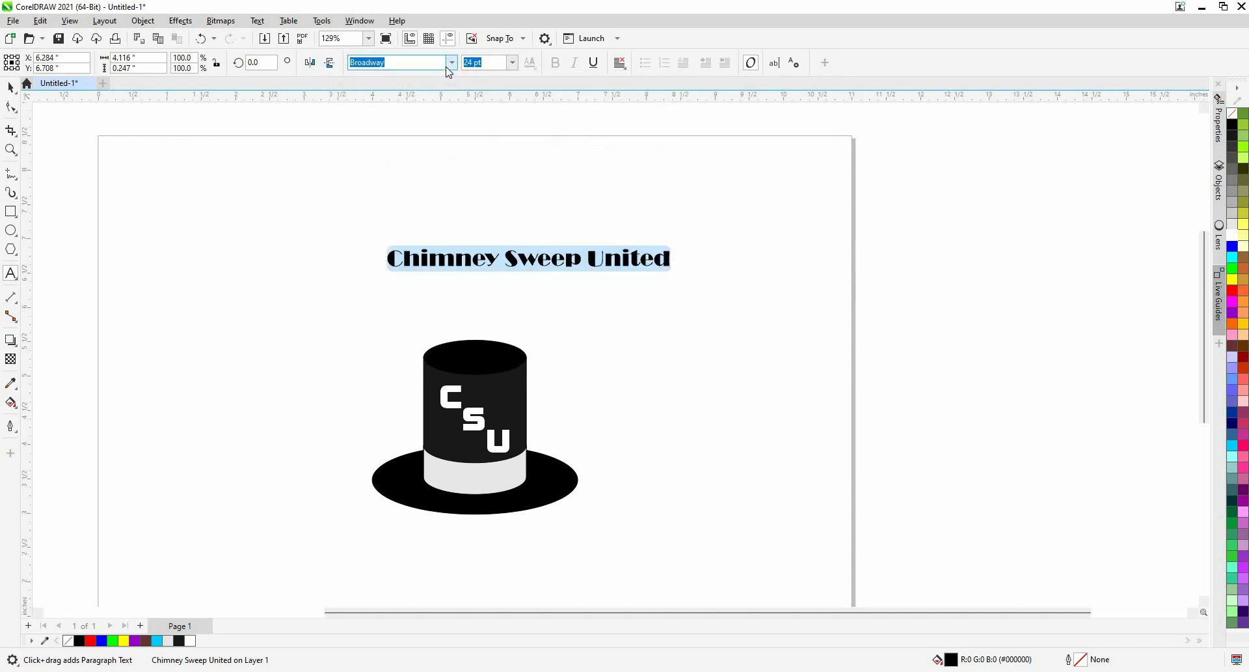
# Set the font of the Chimney Sweep United text to Brock.
pyautogui.click(452, 63)
pyautogui.click(428, 121)
pyautogui.click(11, 87)
pyautogui.click(546, 260)
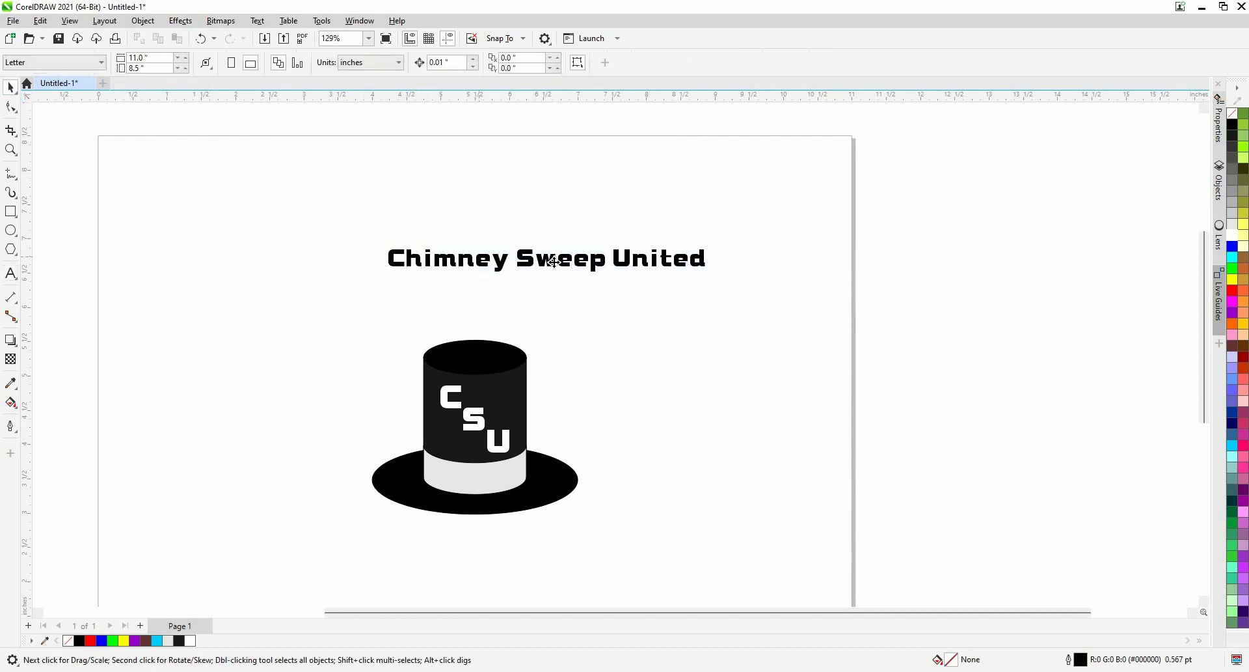
# Centre the Chimney Sweep United text horizontally on the page above the hat.
pyautogui.click(556, 260)
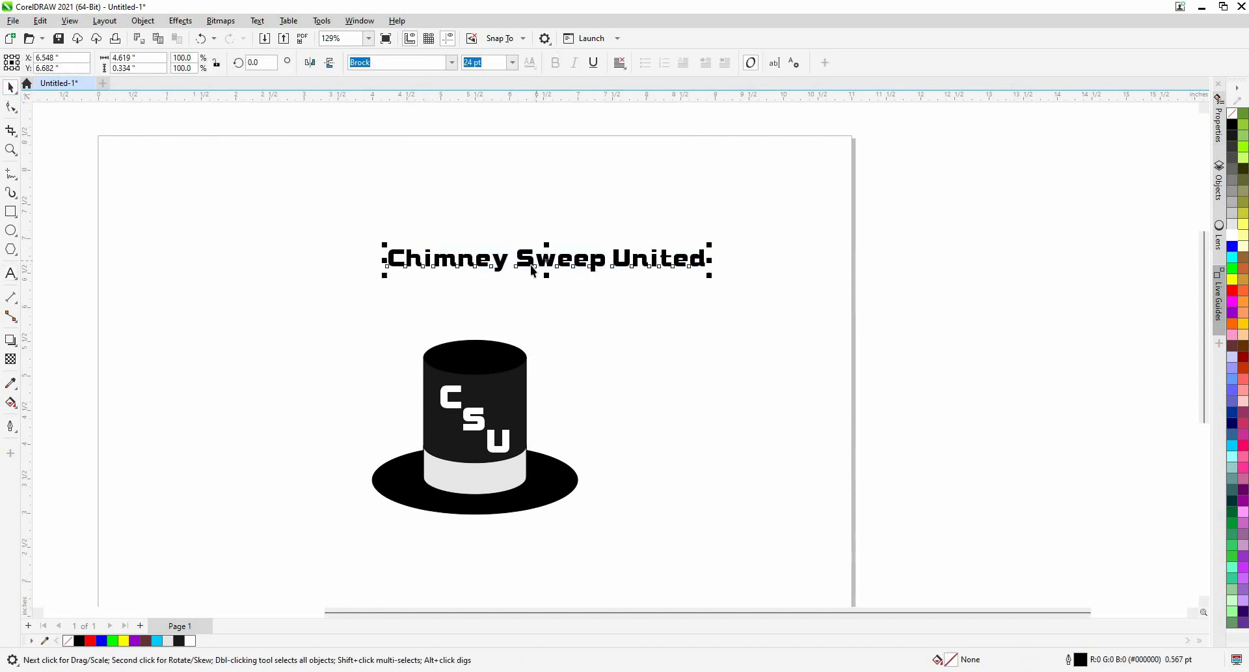
pyautogui.click(572, 237)
pyautogui.click(534, 260)
pyautogui.moveTo(480, 273)
pyautogui.mouseDown()
pyautogui.moveTo(452, 271)
pyautogui.moveTo(497, 267)
pyautogui.mouseUp()
pyautogui.scroll(-1, 521, 261)
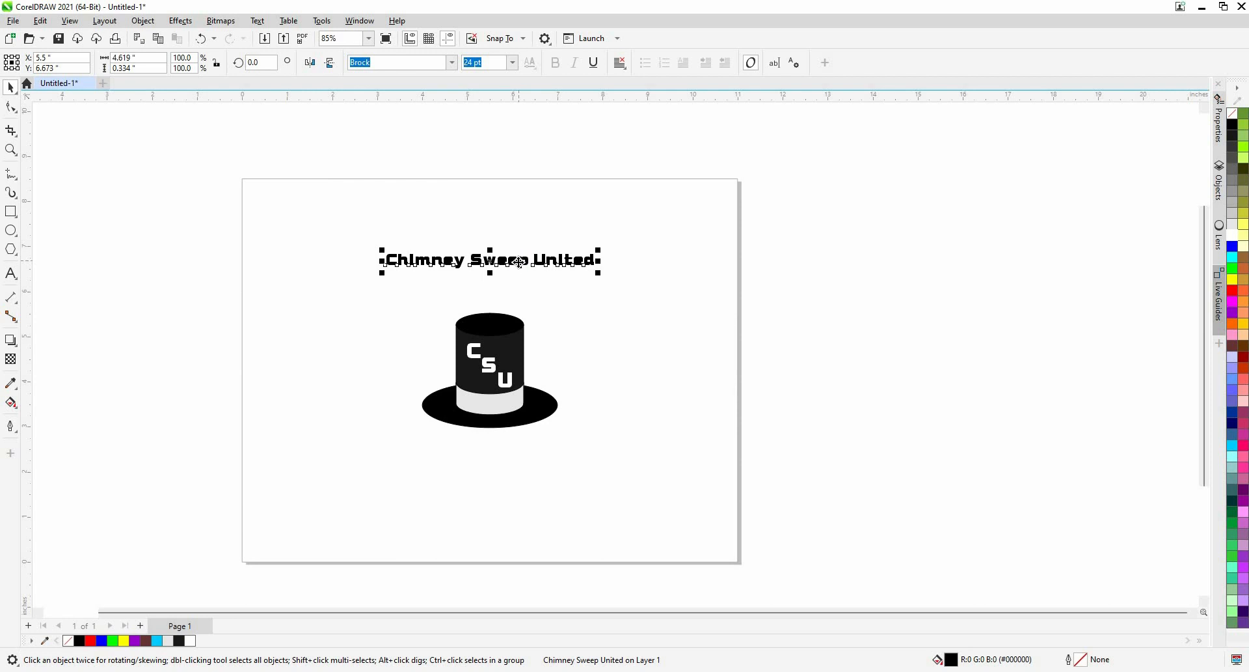
# Duplicate the Chimney Sweep United text below the hat and change the copy's wording to "Landon Number 746".
pyautogui.moveTo(518, 262); pyautogui.dragTo(489, 479)
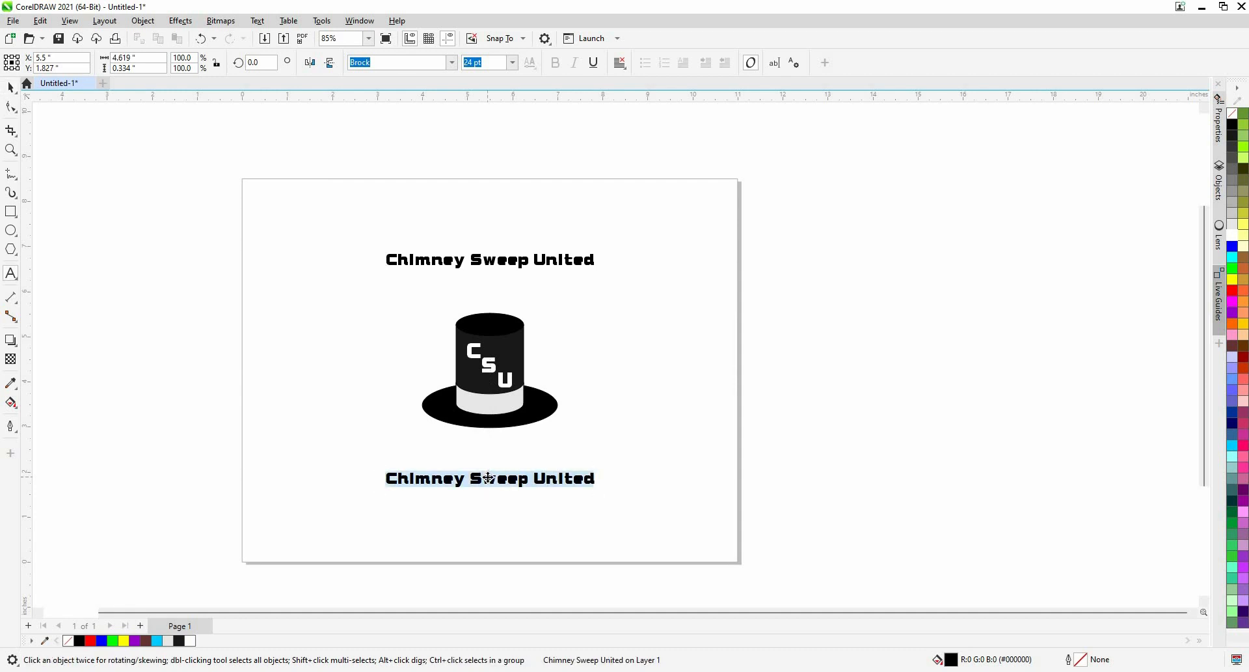
pyautogui.write('L')
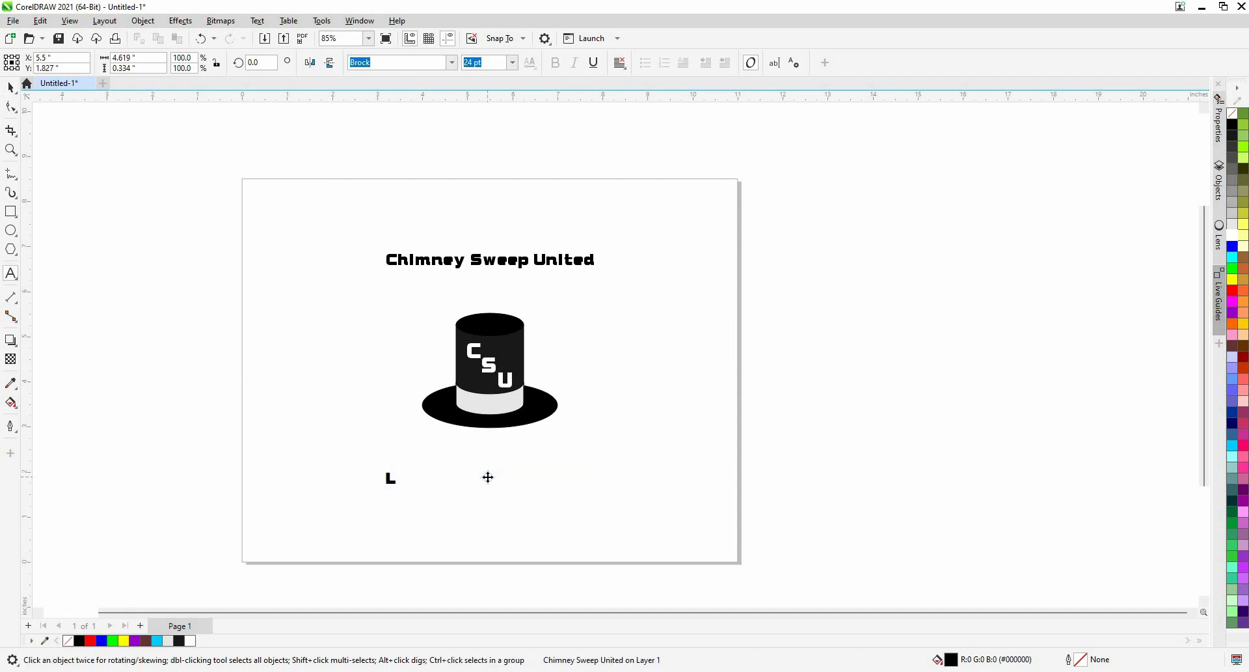
pyautogui.write('andon ')
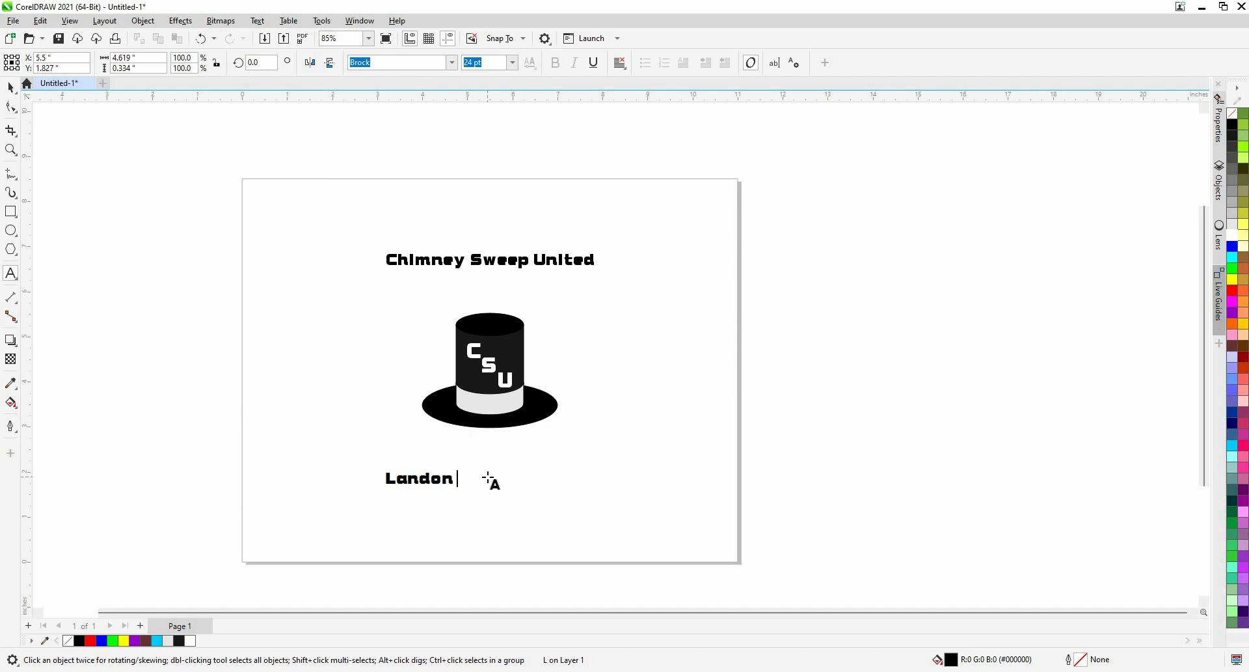
pyautogui.write('Numbe')
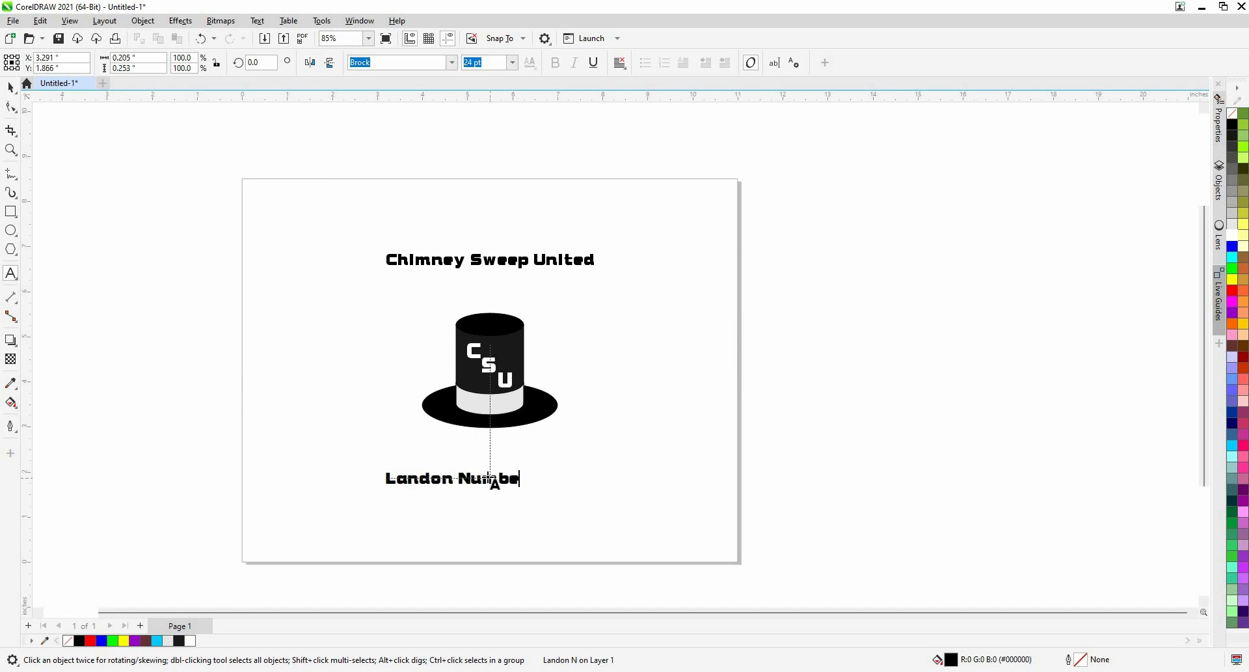
pyautogui.write('r 746')
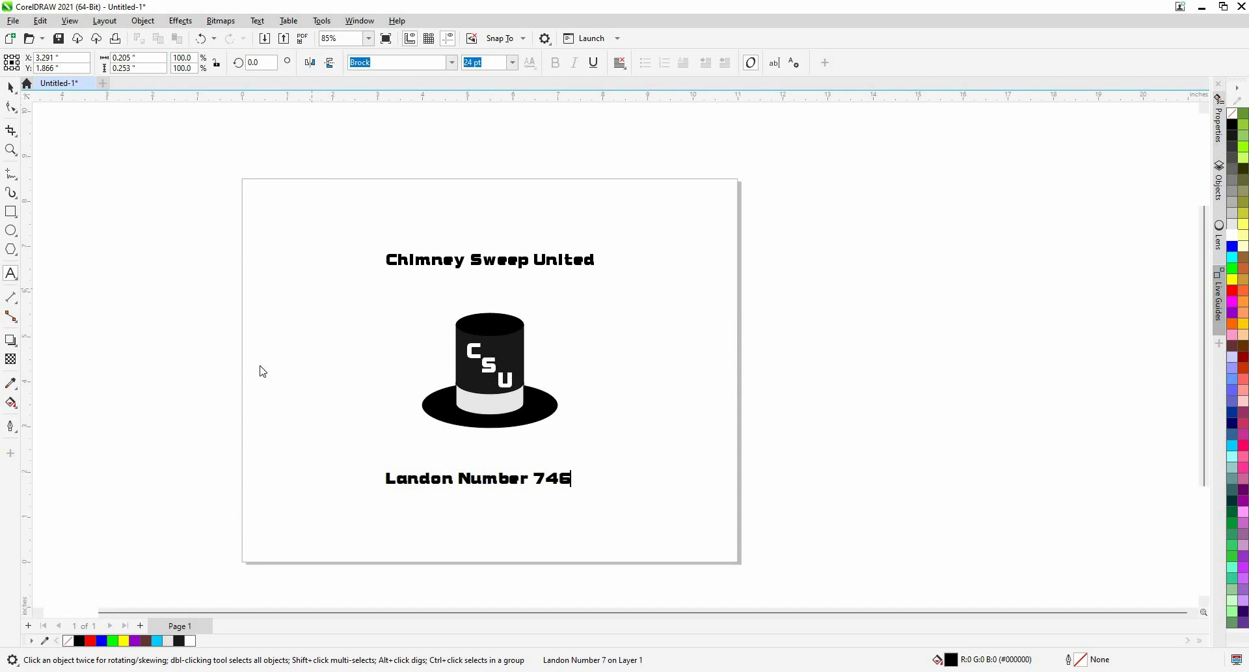
# Centre the Landon Number 746 text horizontally below the hat.
pyautogui.click(10, 87)
pyautogui.moveTo(492, 475); pyautogui.dragTo(531, 481)
pyautogui.click(596, 423)
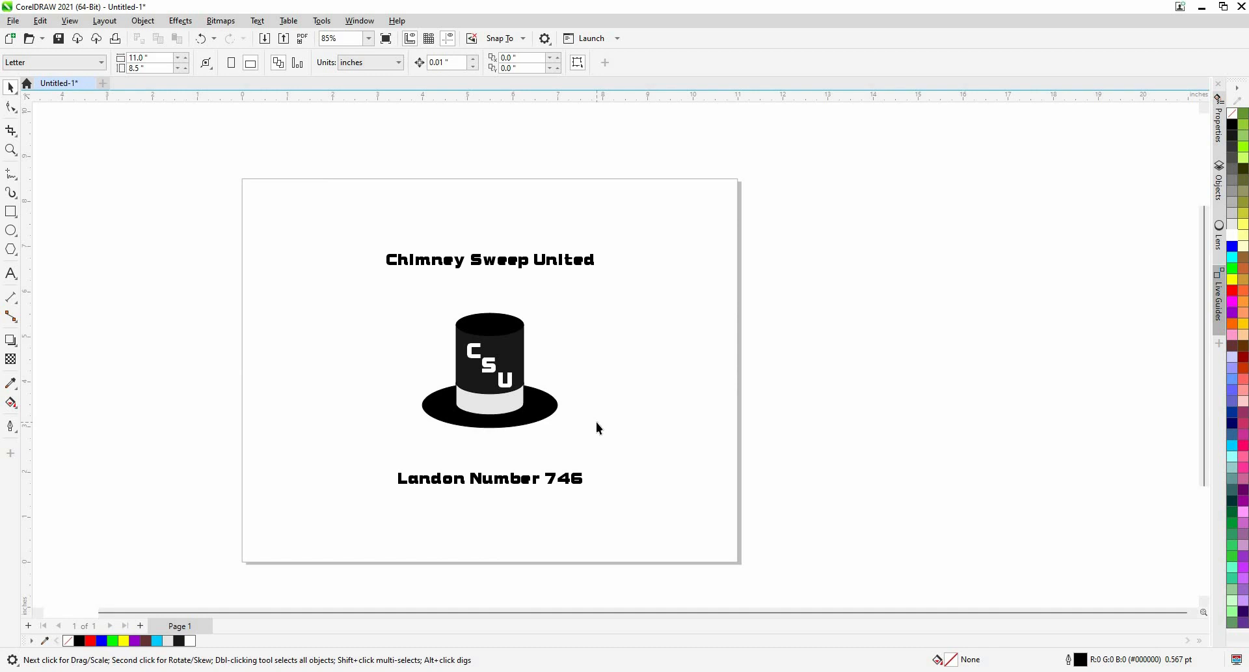
# Draw a circle about 3.9 inches in diameter around the hat and centre it on the page.
pyautogui.click(11, 231)
pyautogui.moveTo(370, 288)
pyautogui.mouseDown()
pyautogui.moveTo(586, 449)
pyautogui.moveTo(573, 422)
pyautogui.moveTo(581, 455)
pyautogui.moveTo(558, 390)
pyautogui.moveTo(502, 383)
pyautogui.moveTo(515, 380)
pyautogui.mouseUp()
pyautogui.press('space')
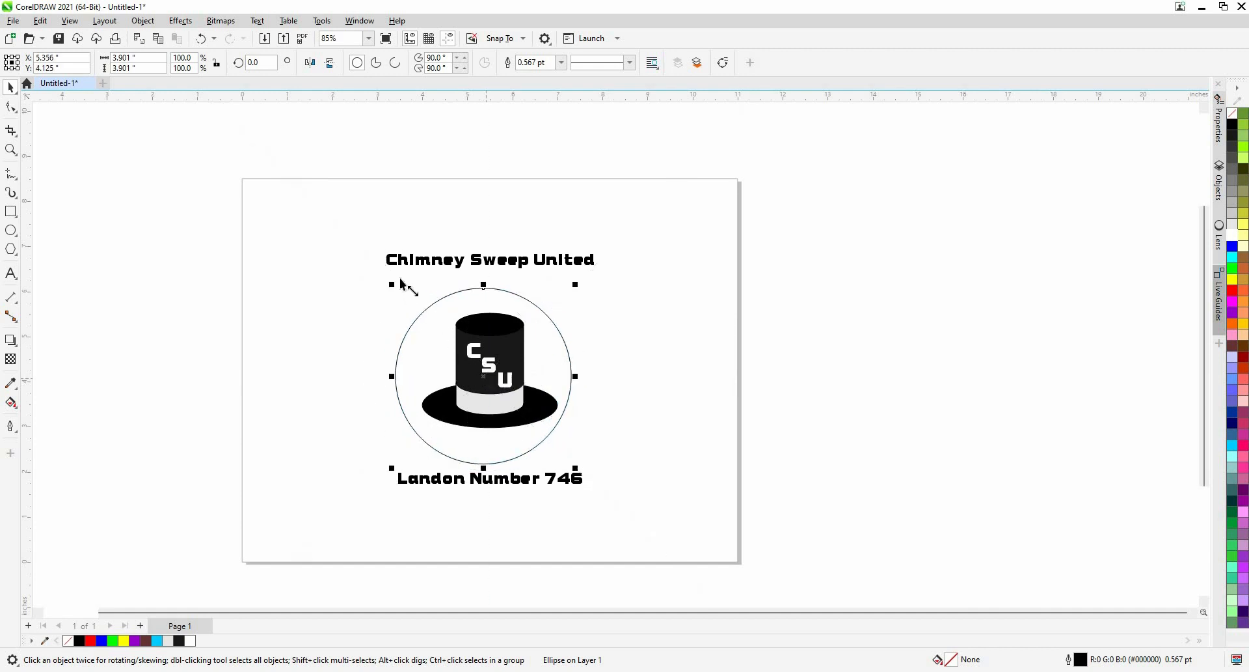
pyautogui.press('p')
pyautogui.moveTo(373, 250)
pyautogui.mouseDown()
pyautogui.moveTo(385, 268)
pyautogui.moveTo(358, 252)
pyautogui.moveTo(393, 279)
pyautogui.moveTo(378, 262)
pyautogui.mouseUp()
pyautogui.press('super+space')
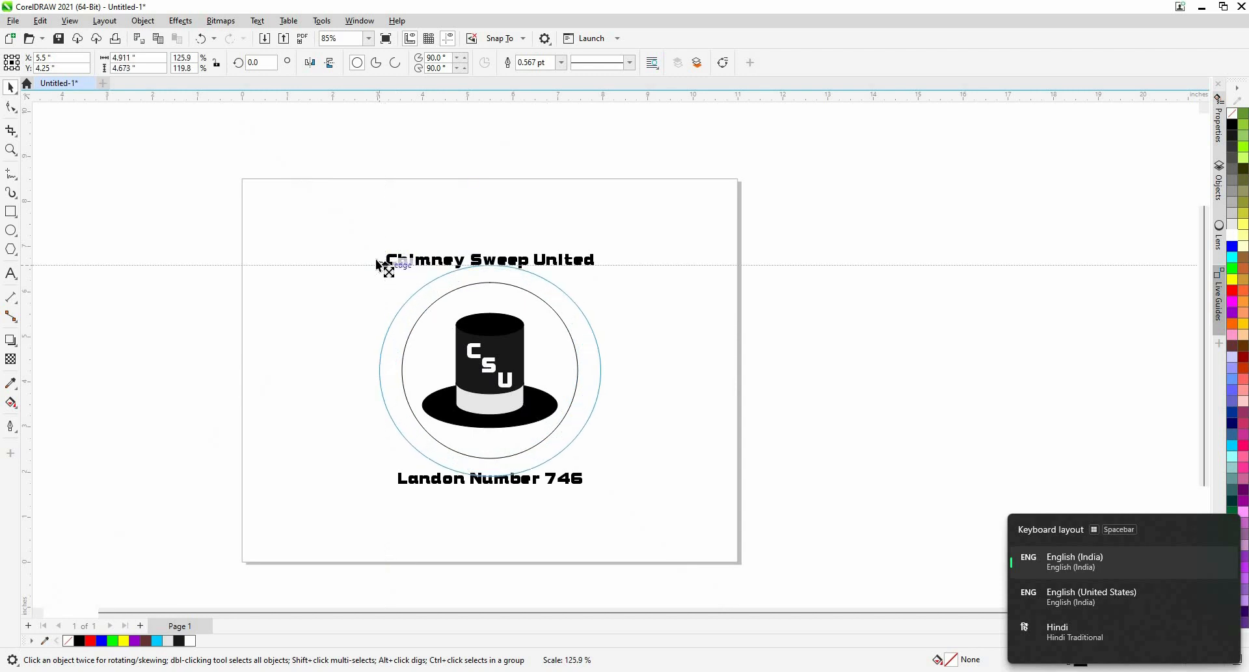
pyautogui.press('Escape')
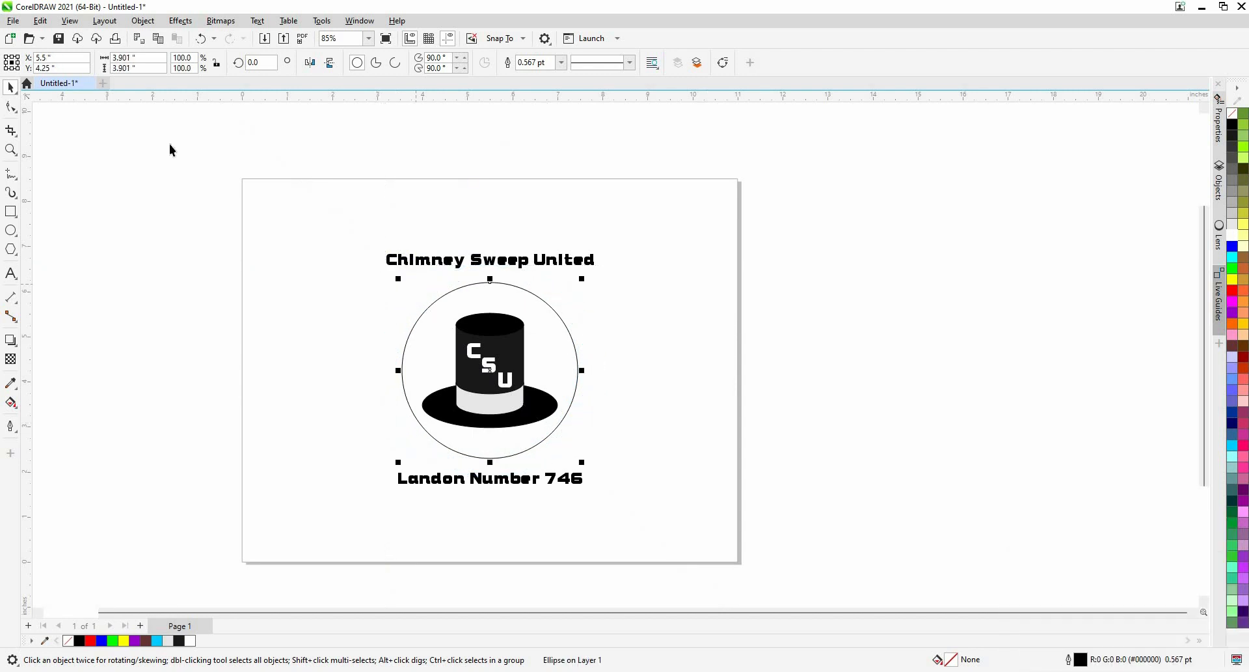
# Lock the circle's proportions, try a scale of 150 percent and settle on 125 percent.
pyautogui.click(194, 60)
pyautogui.click(218, 64)
pyautogui.click(129, 56)
pyautogui.write('150')
pyautogui.press('Return')
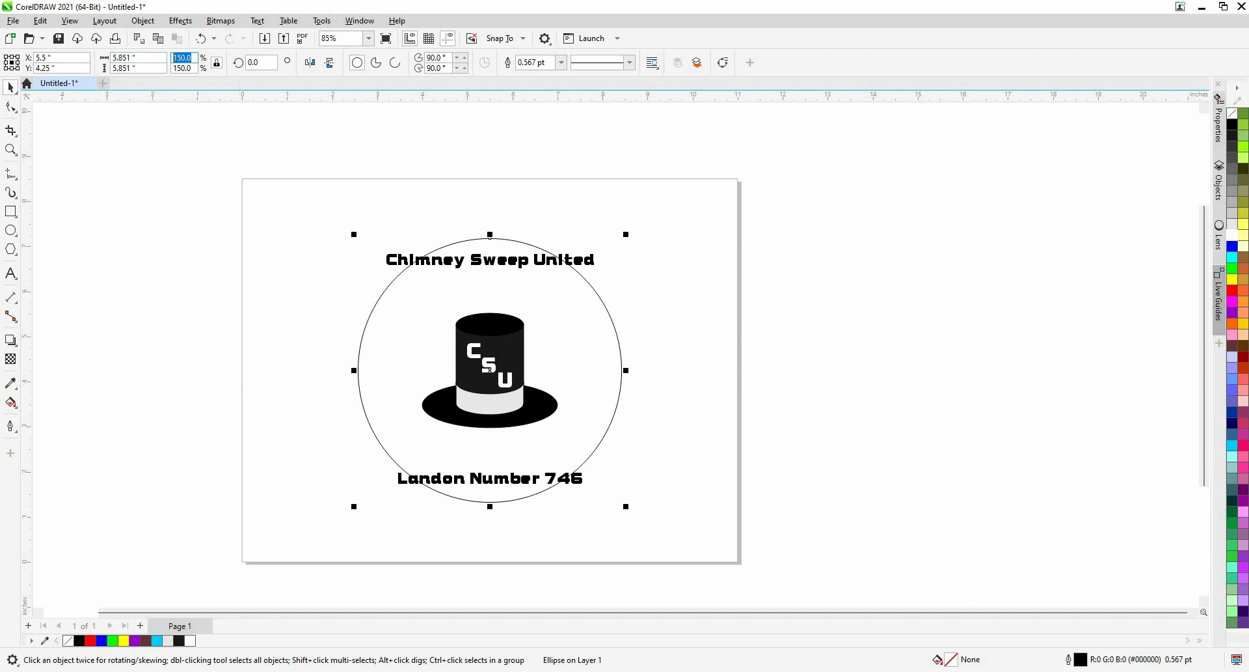
pyautogui.write('125')
pyautogui.press('Return')
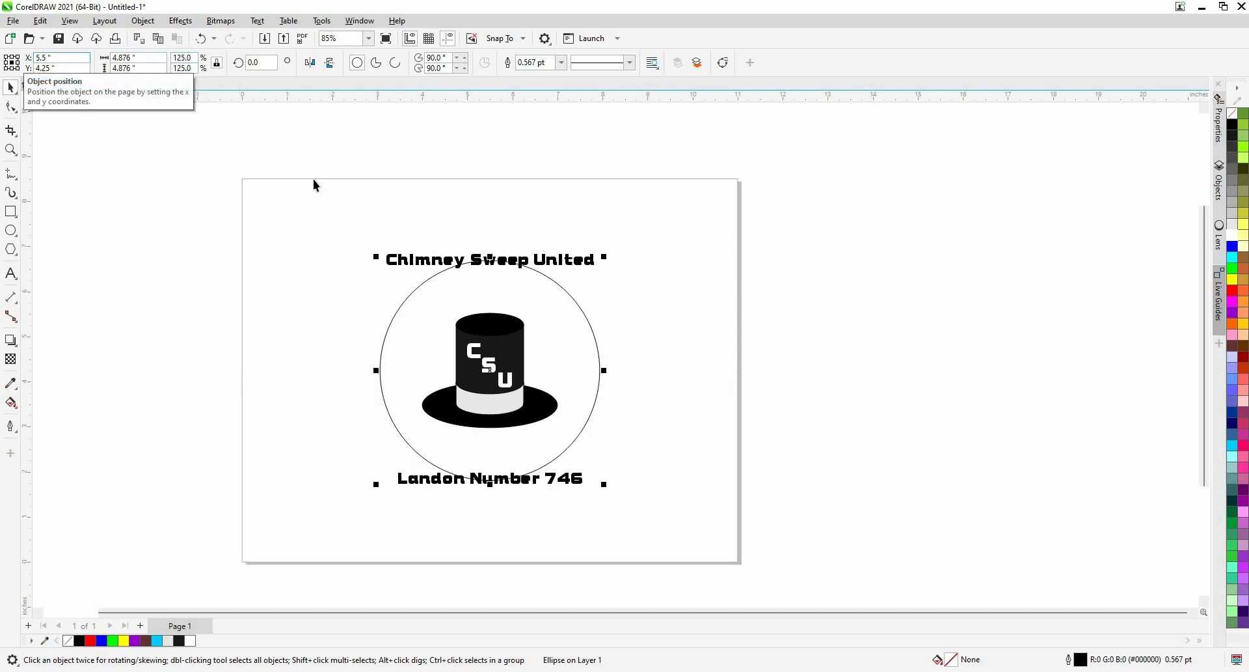
# Move the Chimney Sweep United text above the circle and fit it to the inside of the circle's upper arc.
pyautogui.click(685, 319)
pyautogui.click(585, 260)
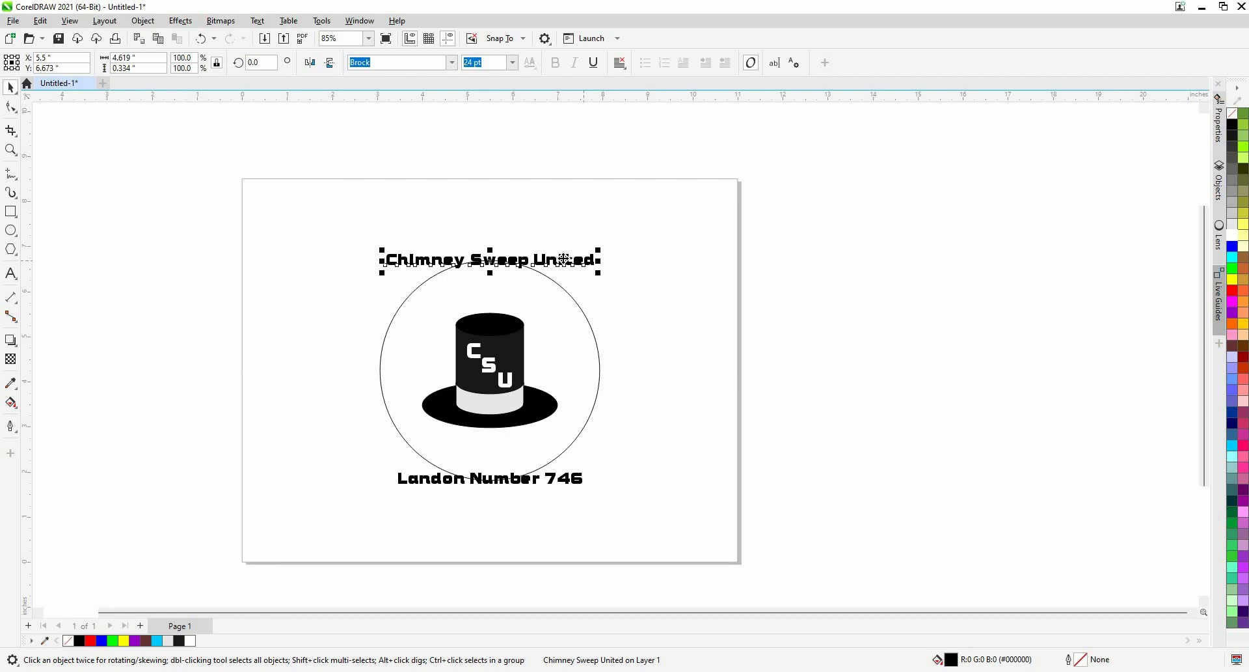
pyautogui.moveTo(564, 259); pyautogui.dragTo(561, 242)
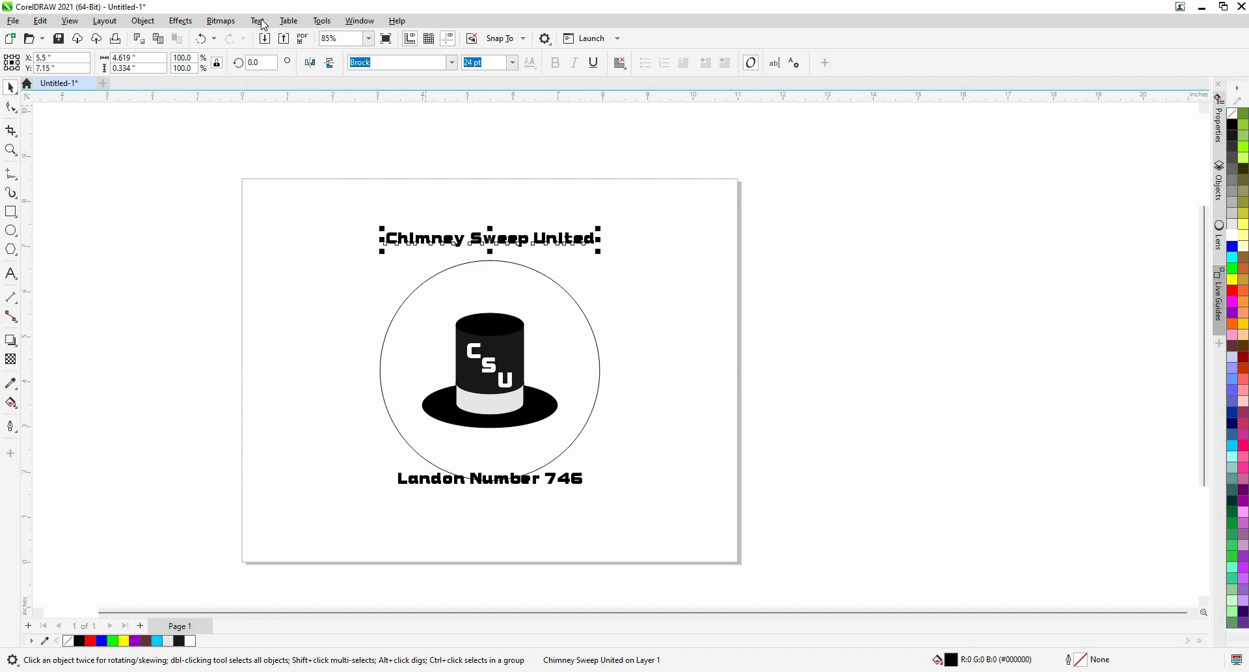
pyautogui.click(258, 21)
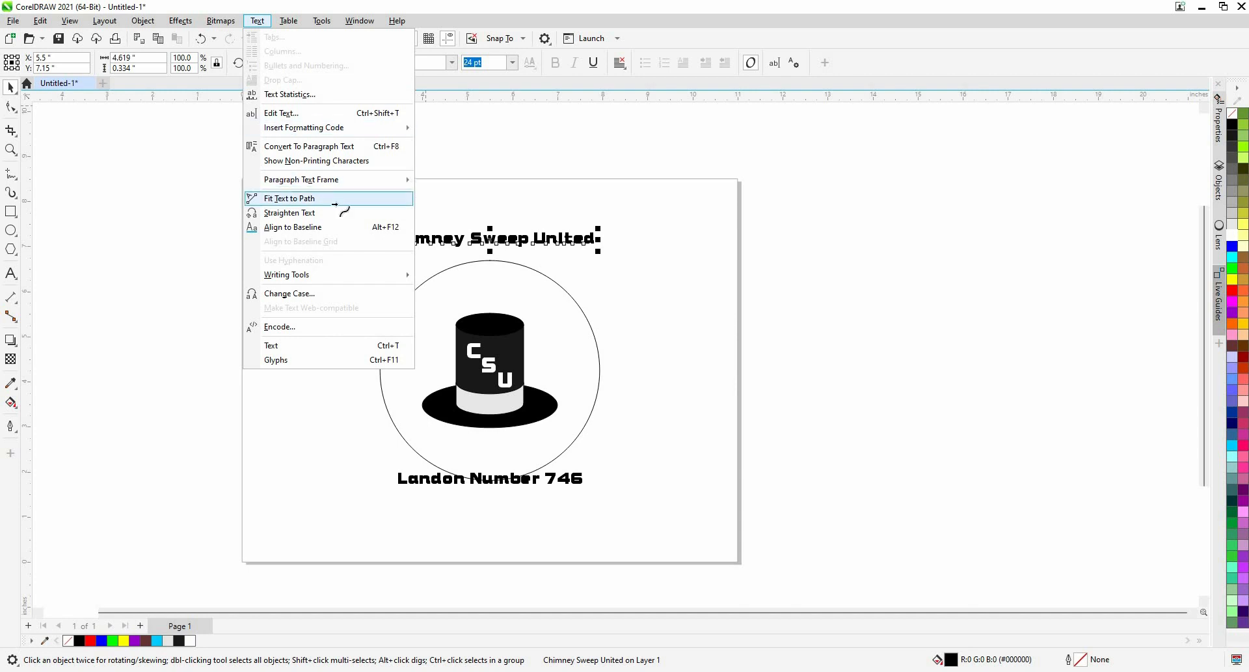
pyautogui.click(305, 198)
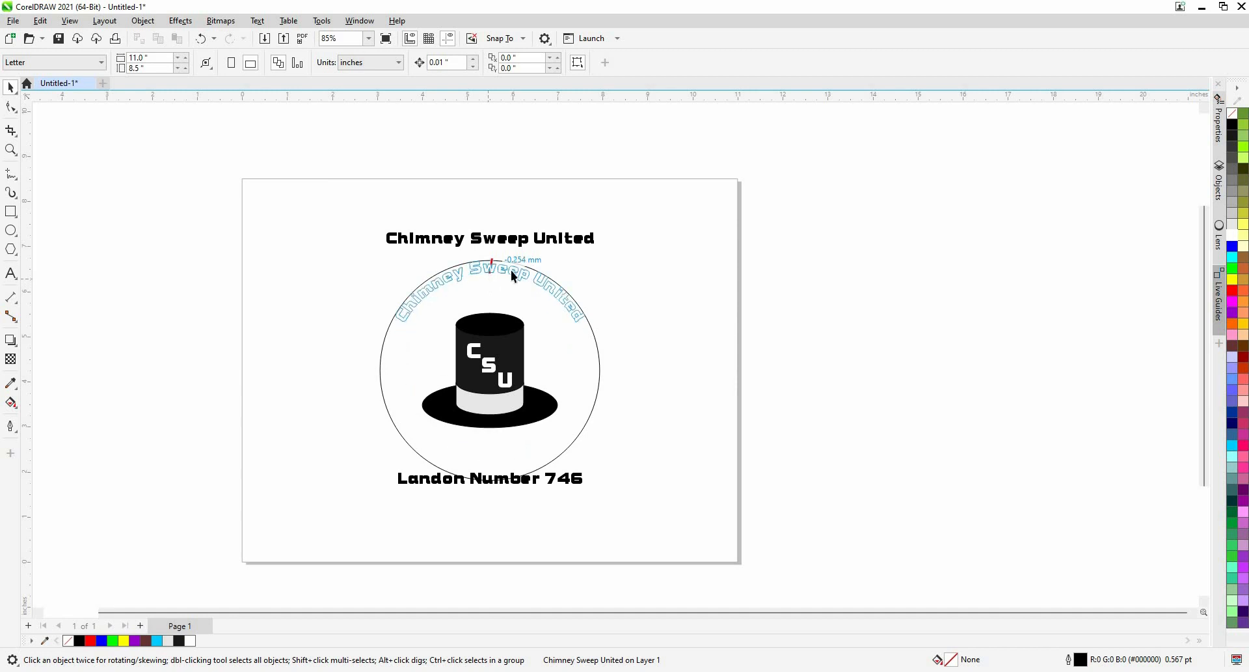
pyautogui.click(510, 271)
# Fit the Landon Number 746 text to the inside of the circle's lower arc.
pyautogui.scroll(-2, 514, 313)
pyautogui.scroll(2, 521, 330)
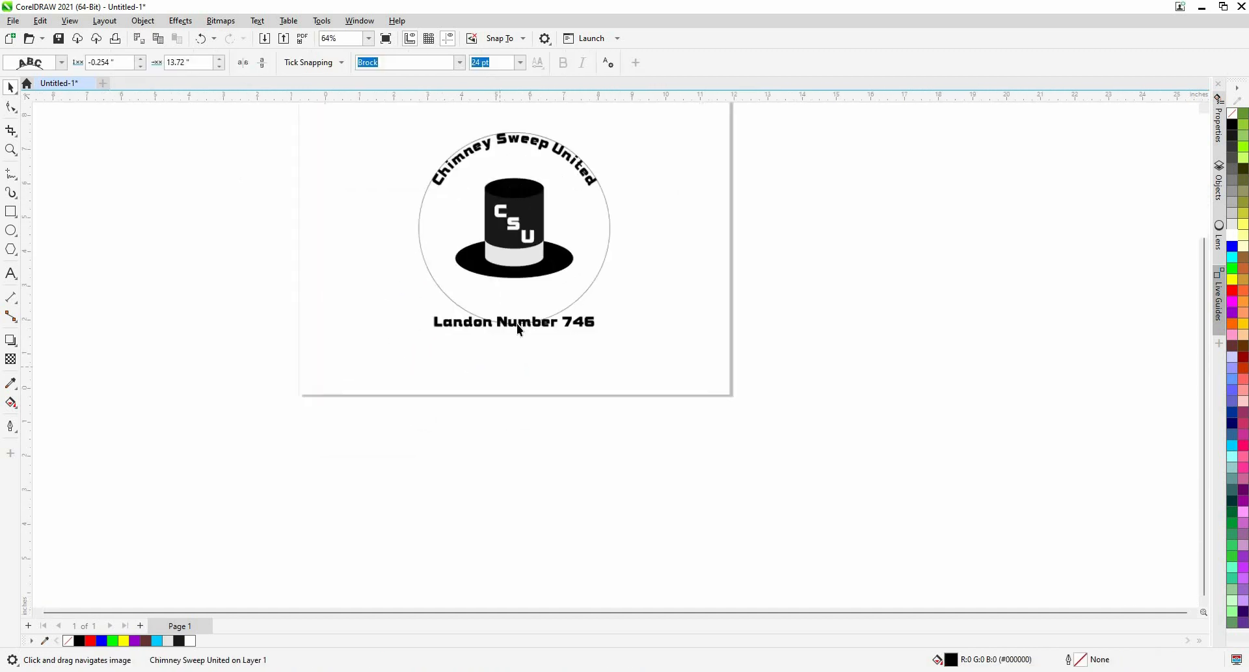
pyautogui.click(514, 322)
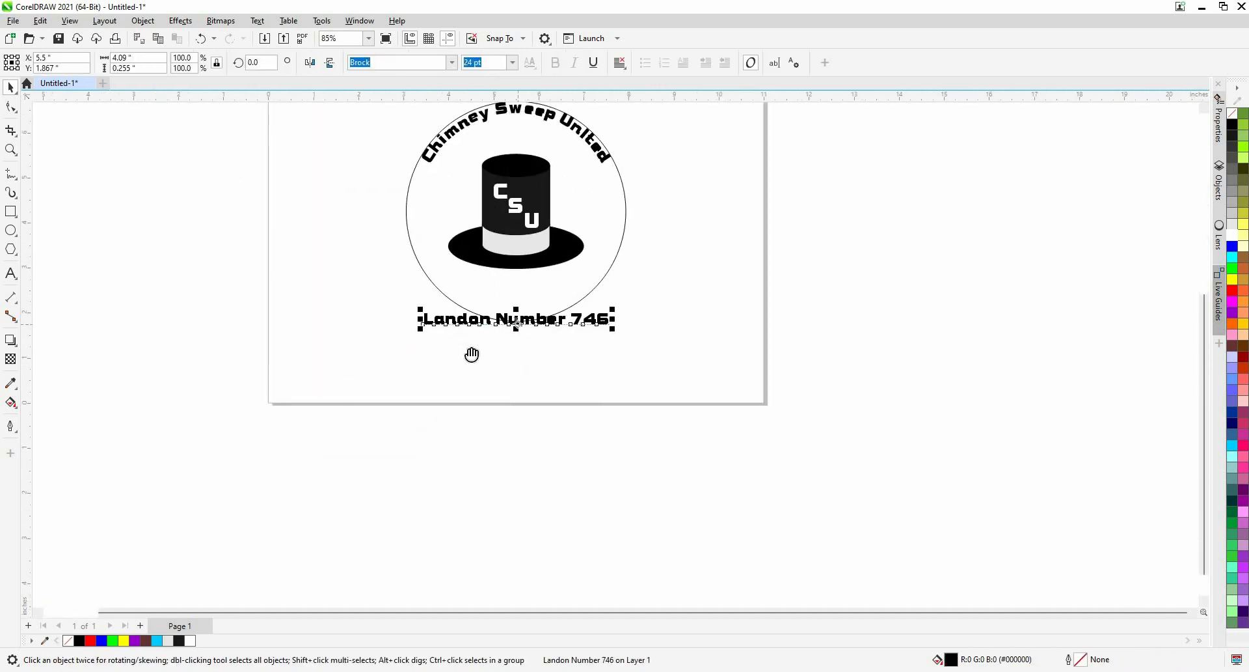
pyautogui.click(257, 20)
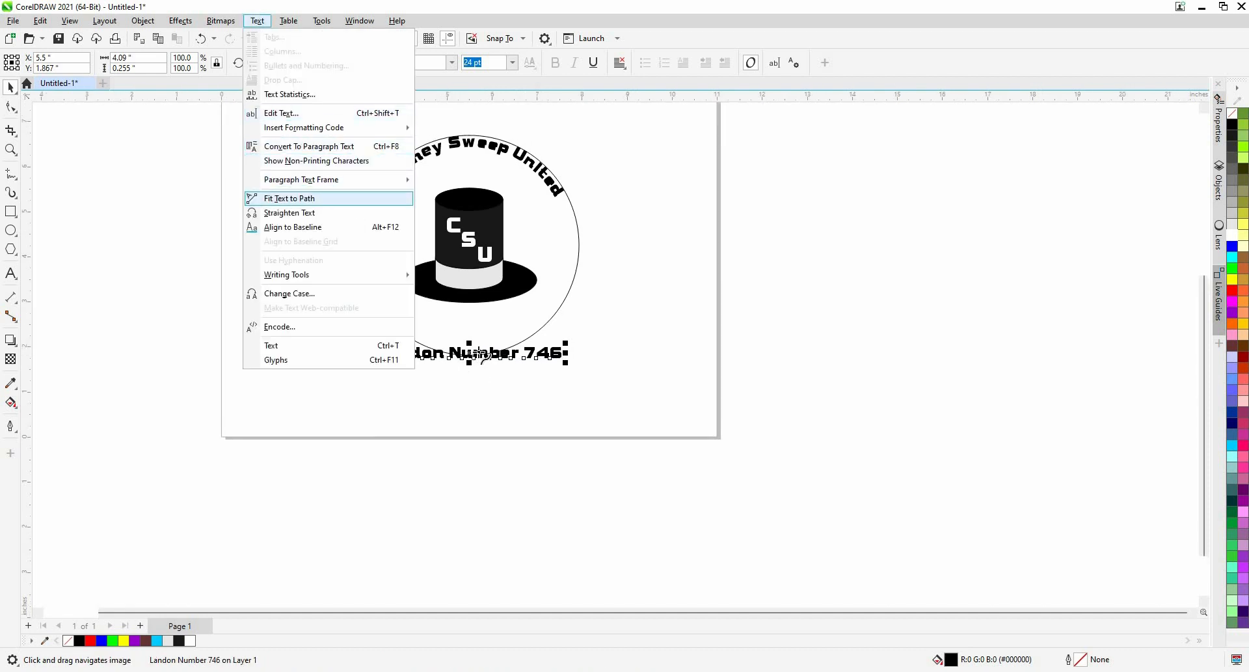
pyautogui.click(289, 198)
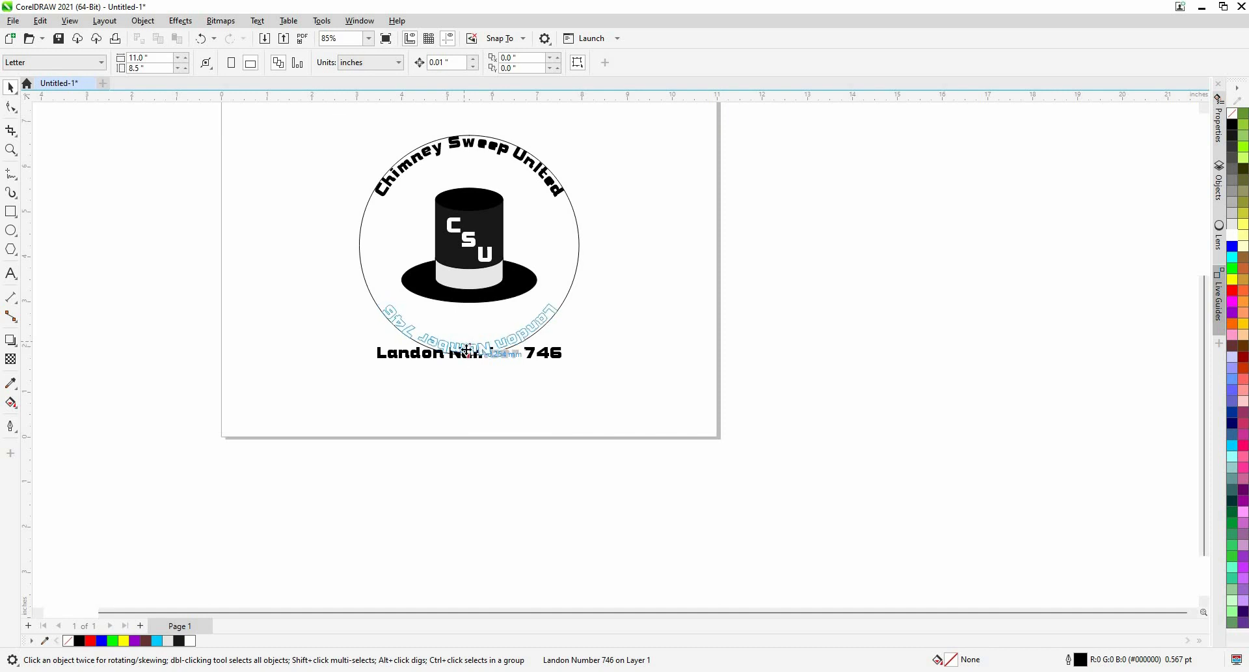
pyautogui.click(467, 351)
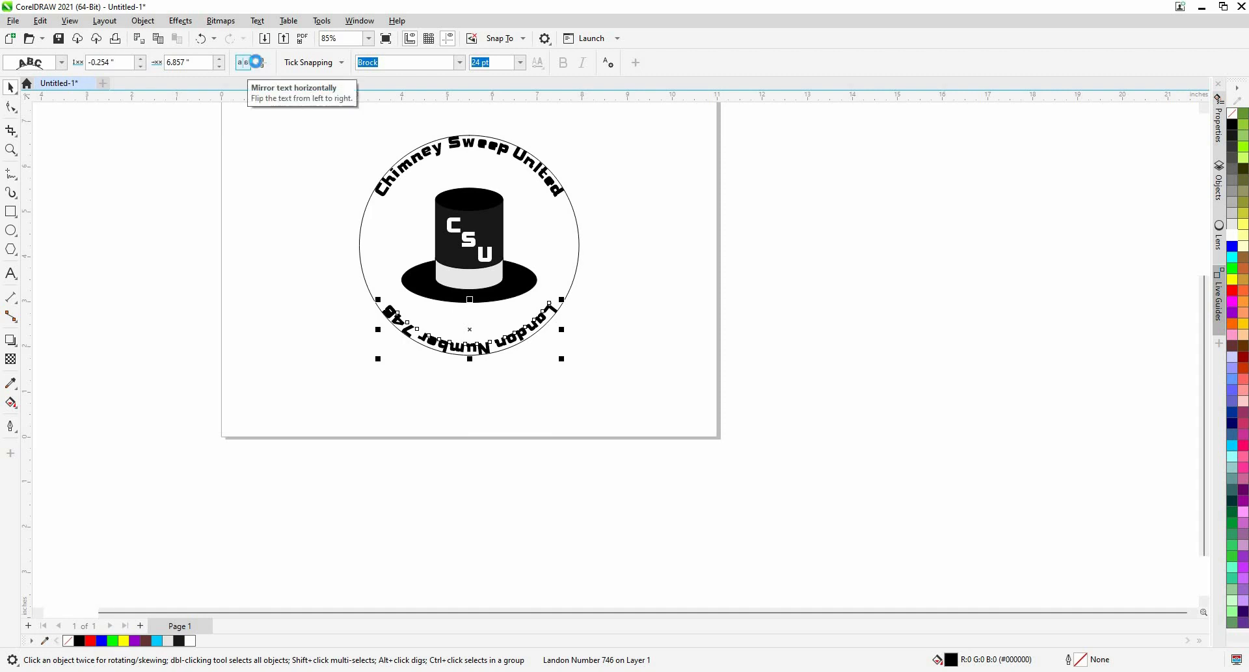
# Mirror the Landon Number 746 text horizontally and vertically, and move it outward so it sits against the circle.
pyautogui.click(251, 64)
pyautogui.click(254, 67)
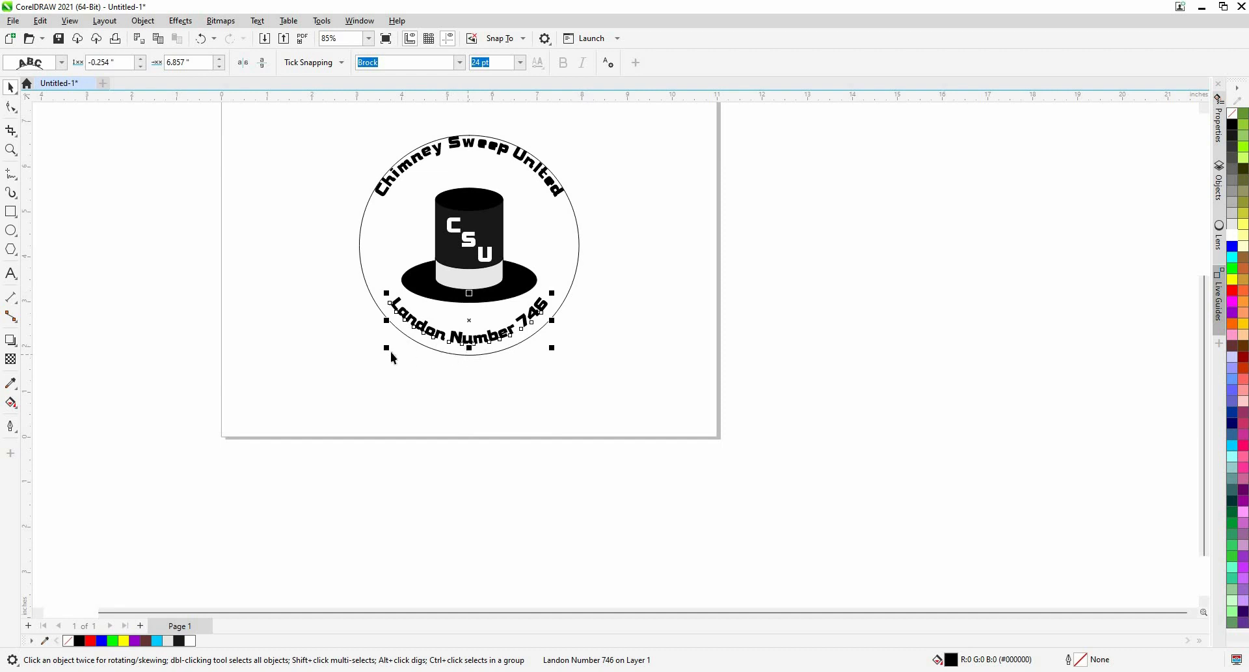
pyautogui.moveTo(388, 355); pyautogui.dragTo(379, 361)
pyautogui.hotkey('ctrl', 'z')
pyautogui.moveTo(471, 353); pyautogui.dragTo(477, 354)
pyautogui.click(631, 244)
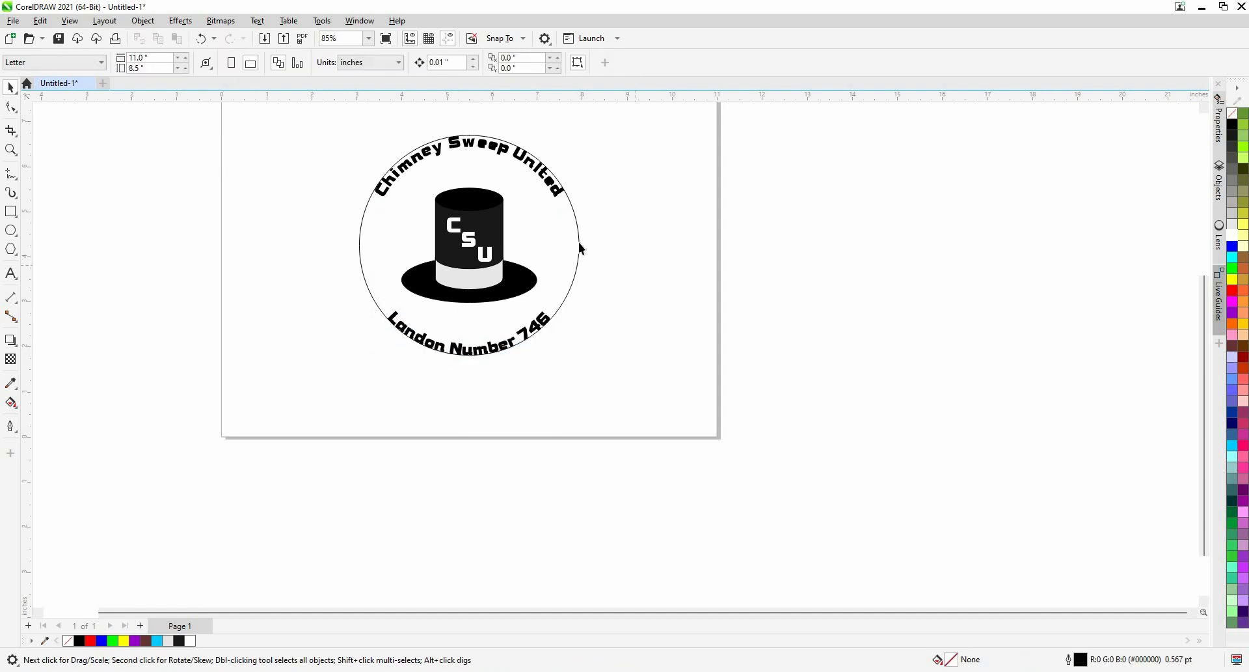
# Remove the outline of the circle that carries the curved texts.
pyautogui.click(581, 243)
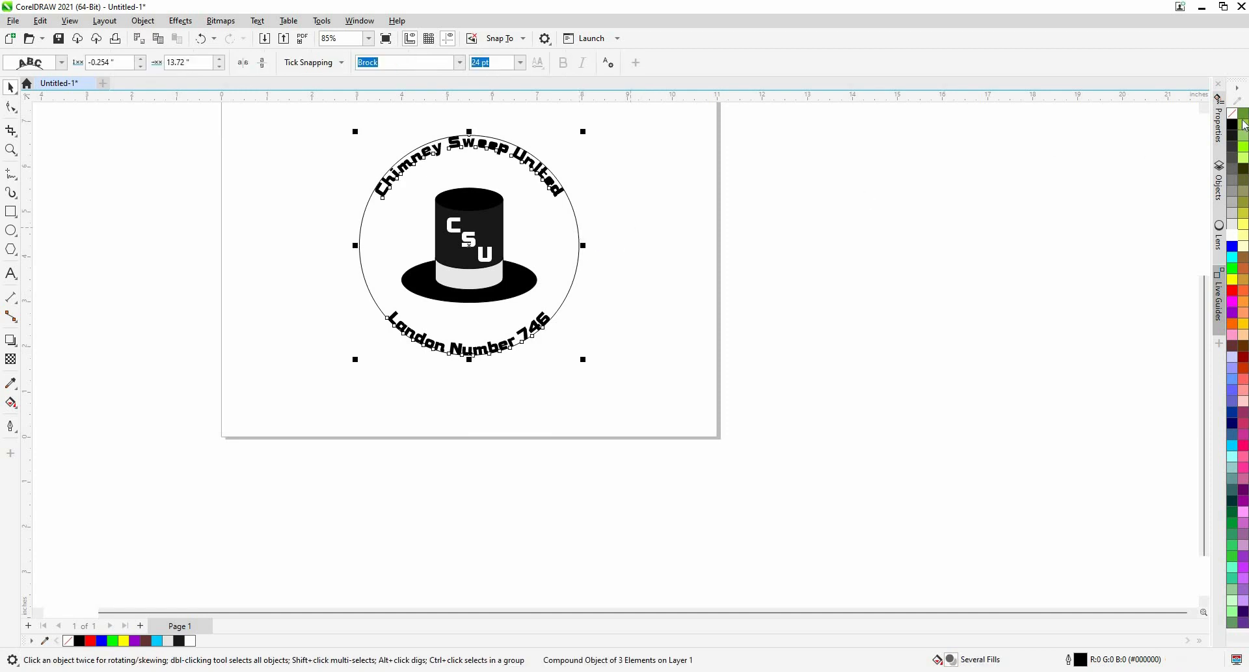
pyautogui.rightClick(1232, 115)
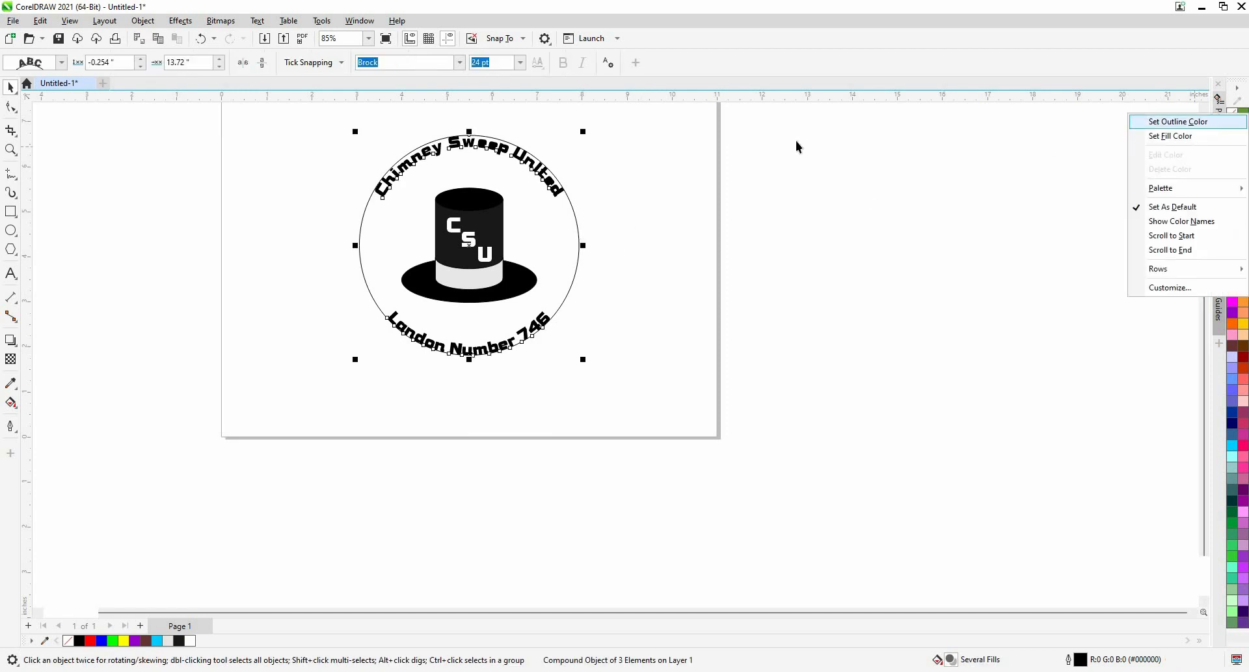
pyautogui.click(1179, 122)
pyautogui.click(586, 258)
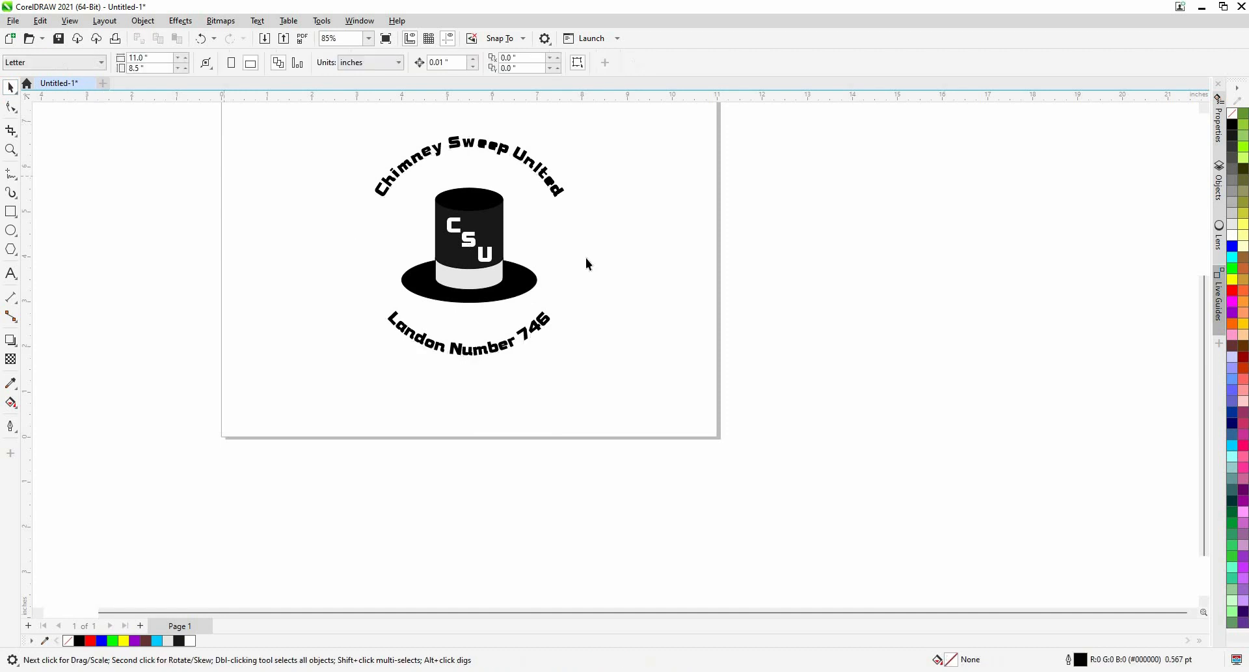
pyautogui.click(578, 253)
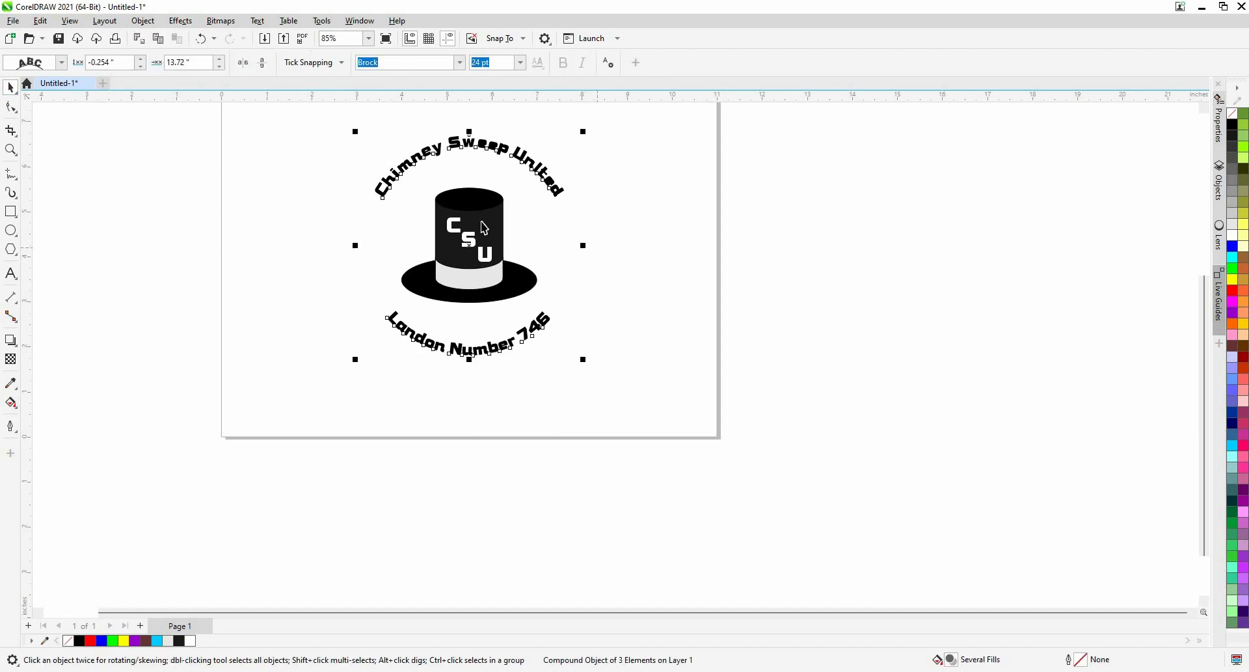
# Try rotating the hat and the circle with its curved texts together by 330 degrees, and undo the rotation.
pyautogui.scroll(-2, 483, 224)
pyautogui.scroll(4, 484, 237)
pyautogui.click(615, 298)
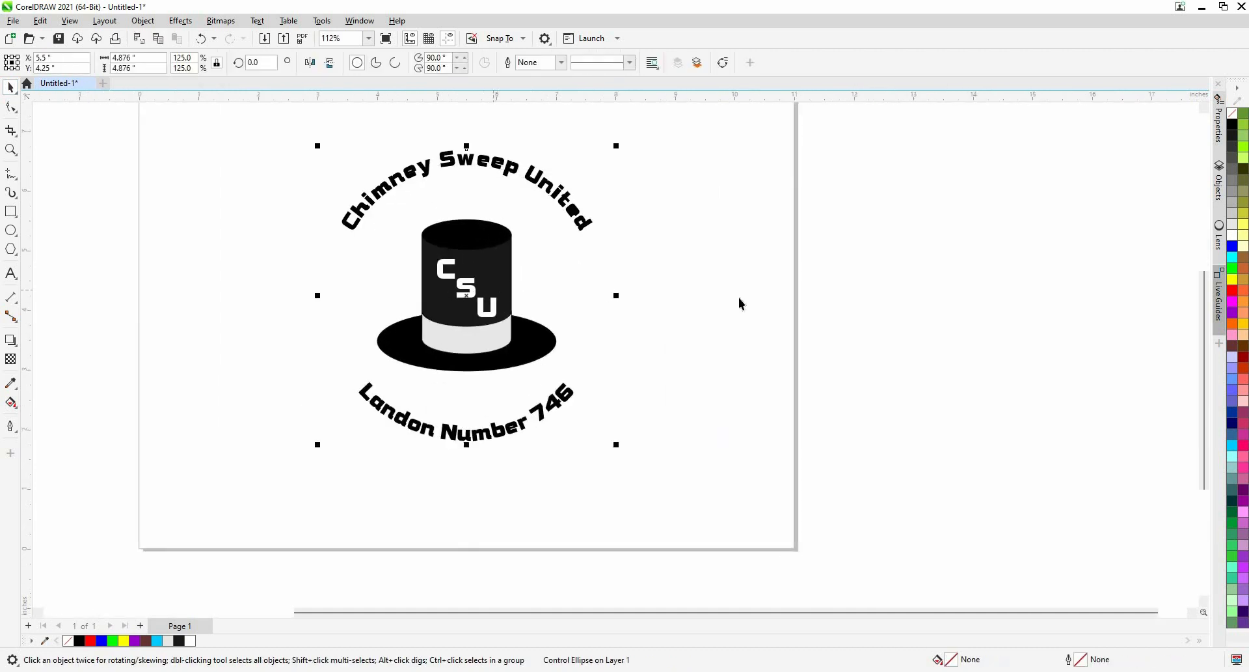
pyautogui.click(467, 294)
pyautogui.press('Escape')
pyautogui.click(482, 250)
pyautogui.scroll(3, 476, 296)
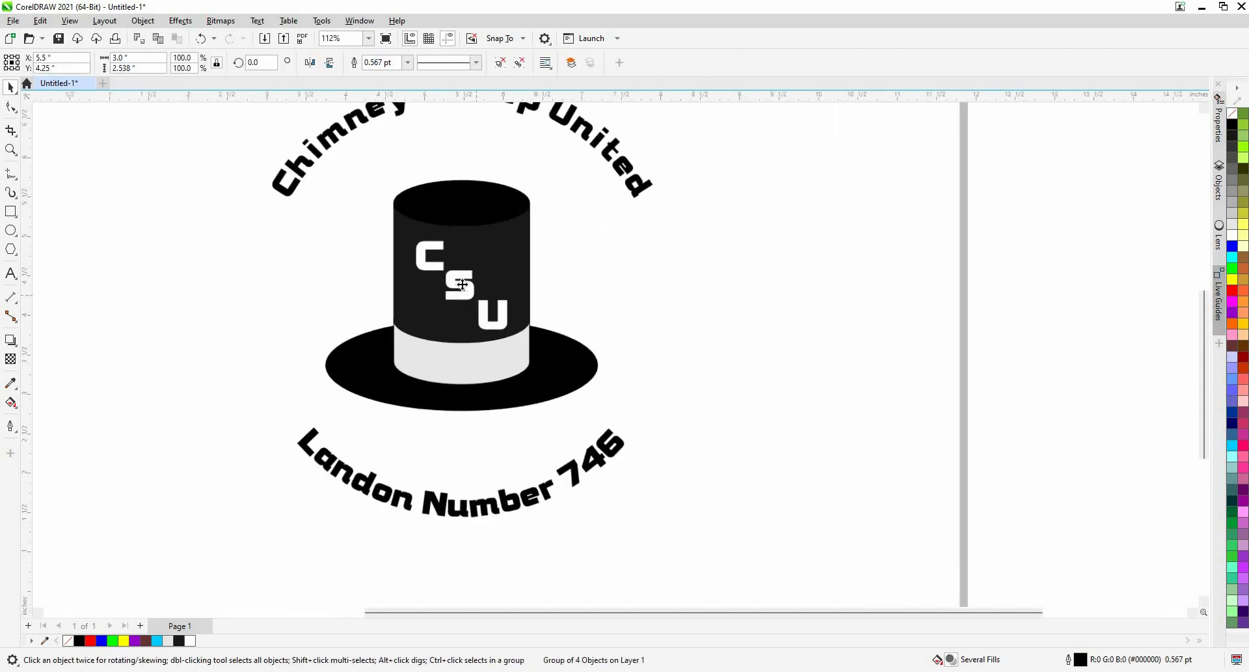
pyautogui.keyDown('shift'); pyautogui.click(436, 263); pyautogui.keyUp('shift')
pyautogui.scroll(-4, 558, 254)
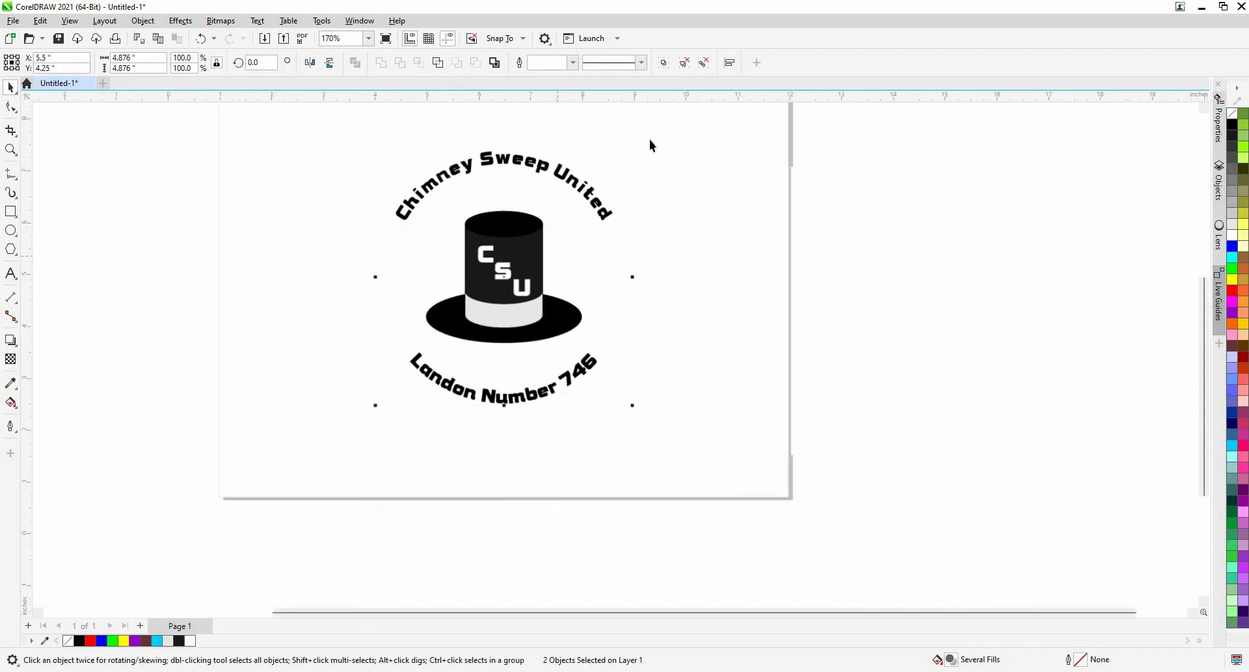
pyautogui.click(634, 189)
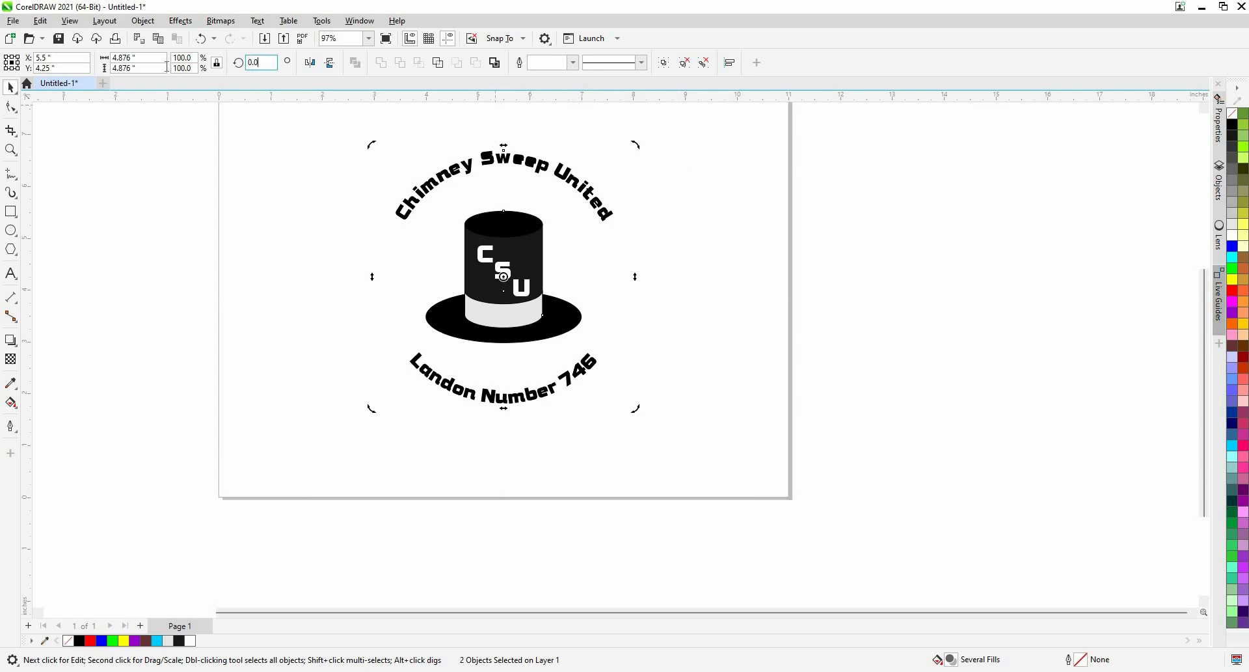
pyautogui.write('330')
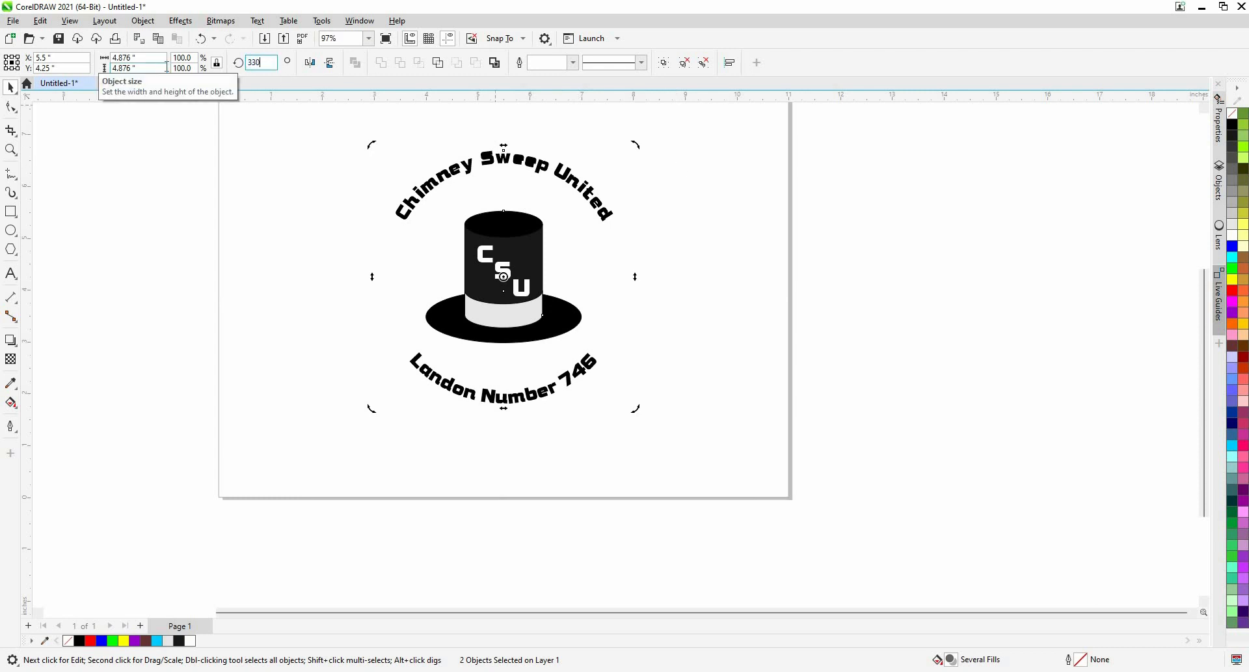
pyautogui.press('Return')
pyautogui.hotkey('ctrl', 'z')
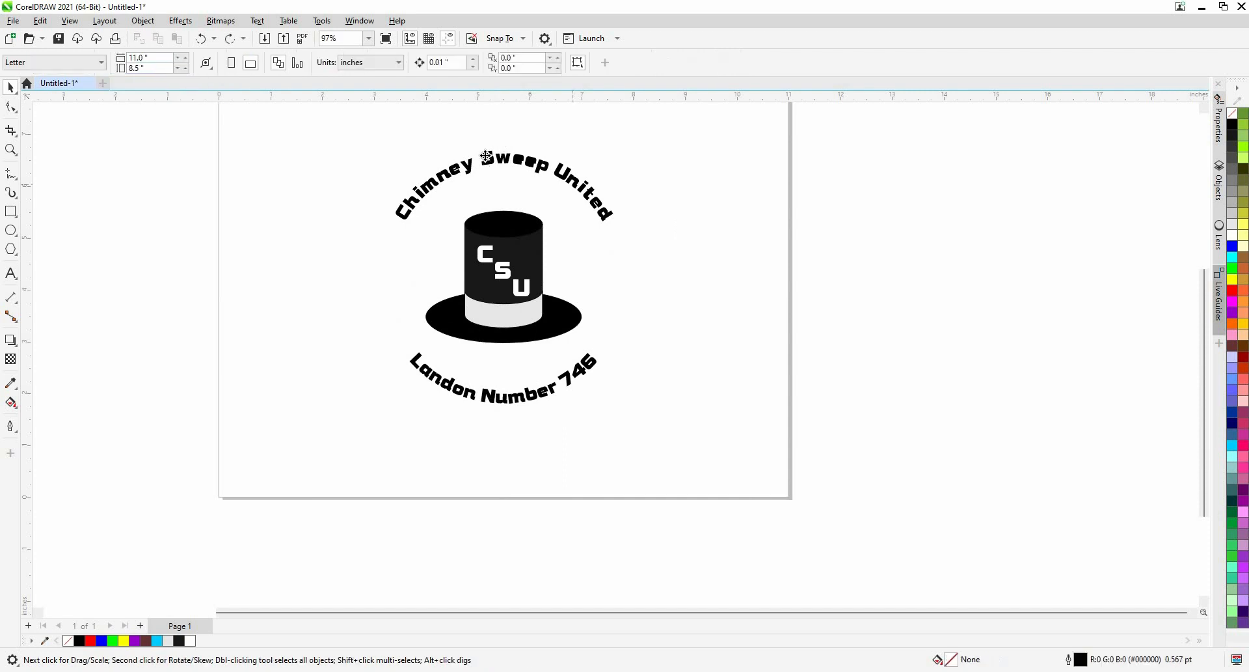
# Hide the circle that carries the Chimney Sweep United and Landon Number 746 texts.
pyautogui.click(486, 157)
pyautogui.rightClick(485, 157)
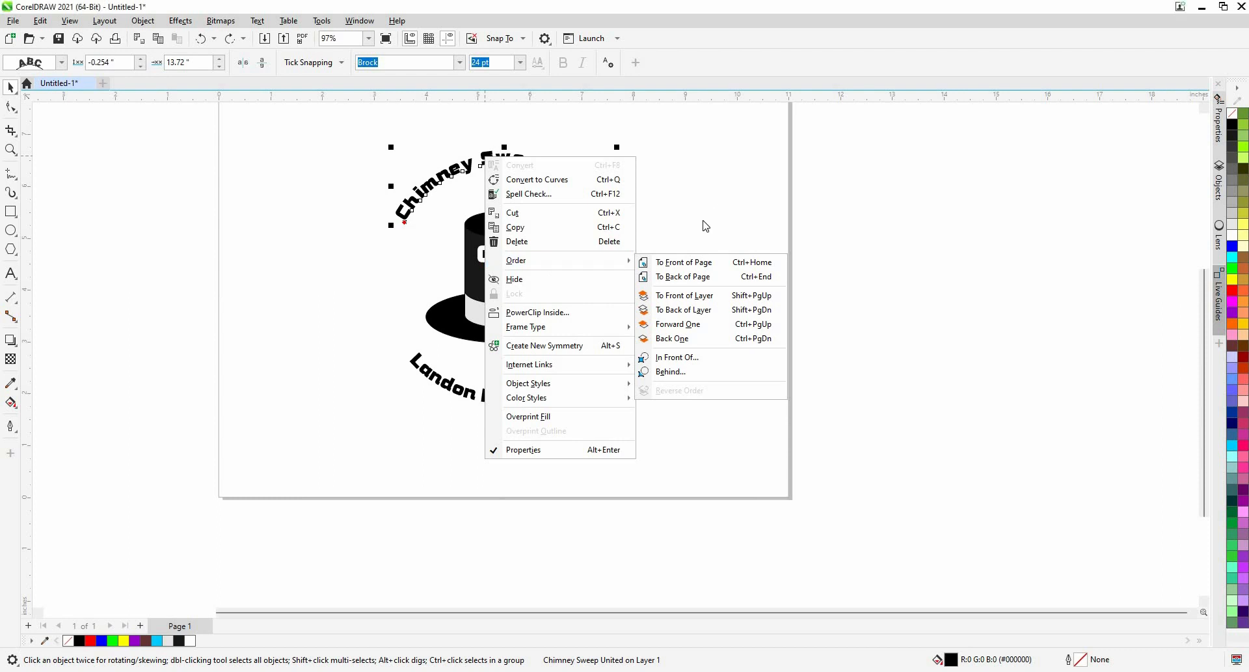
pyautogui.press('Escape')
pyautogui.press('Escape')
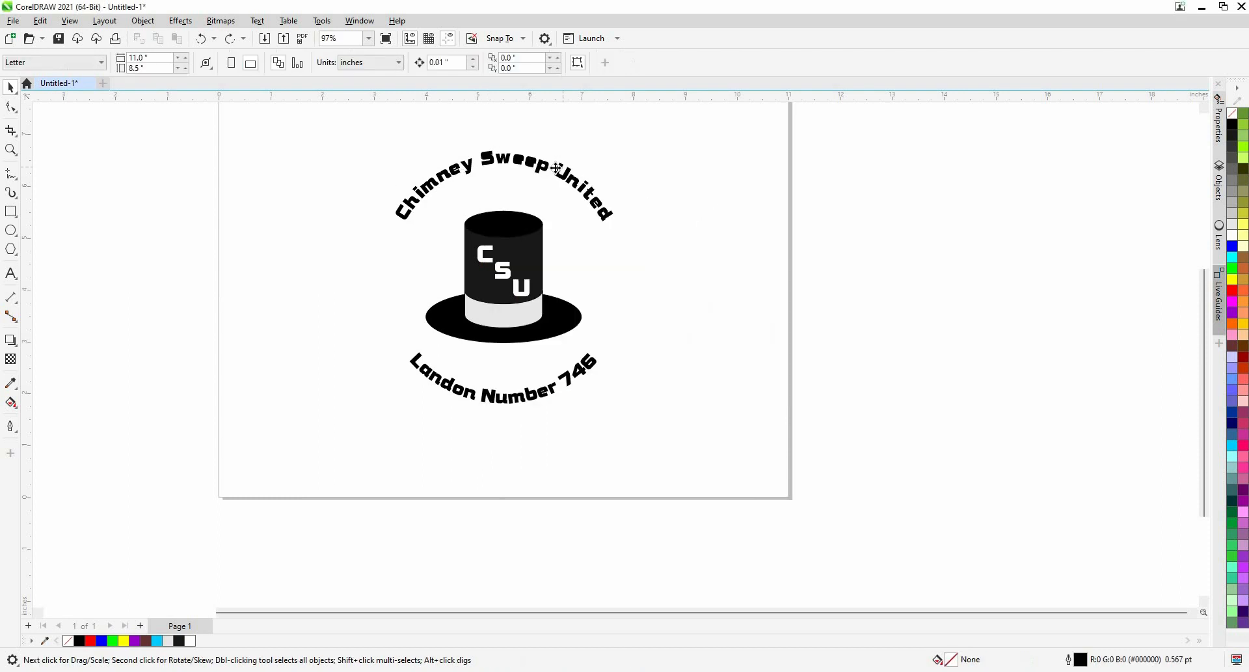
pyautogui.click(554, 168)
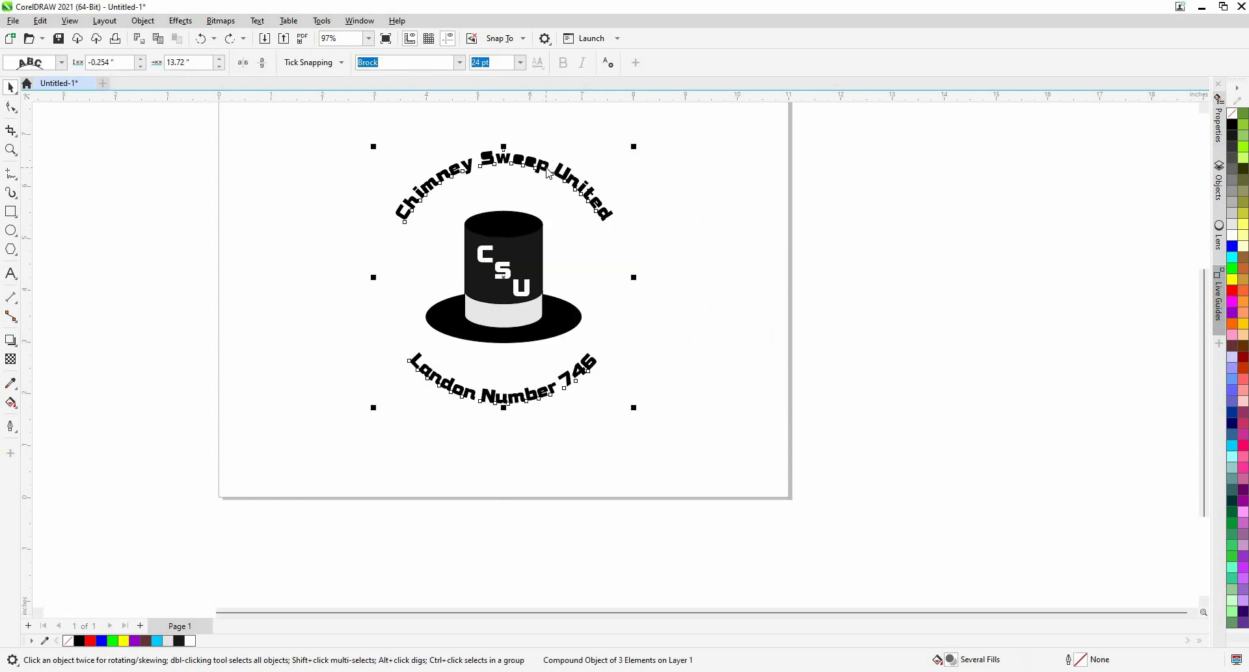
pyautogui.rightClick(548, 172)
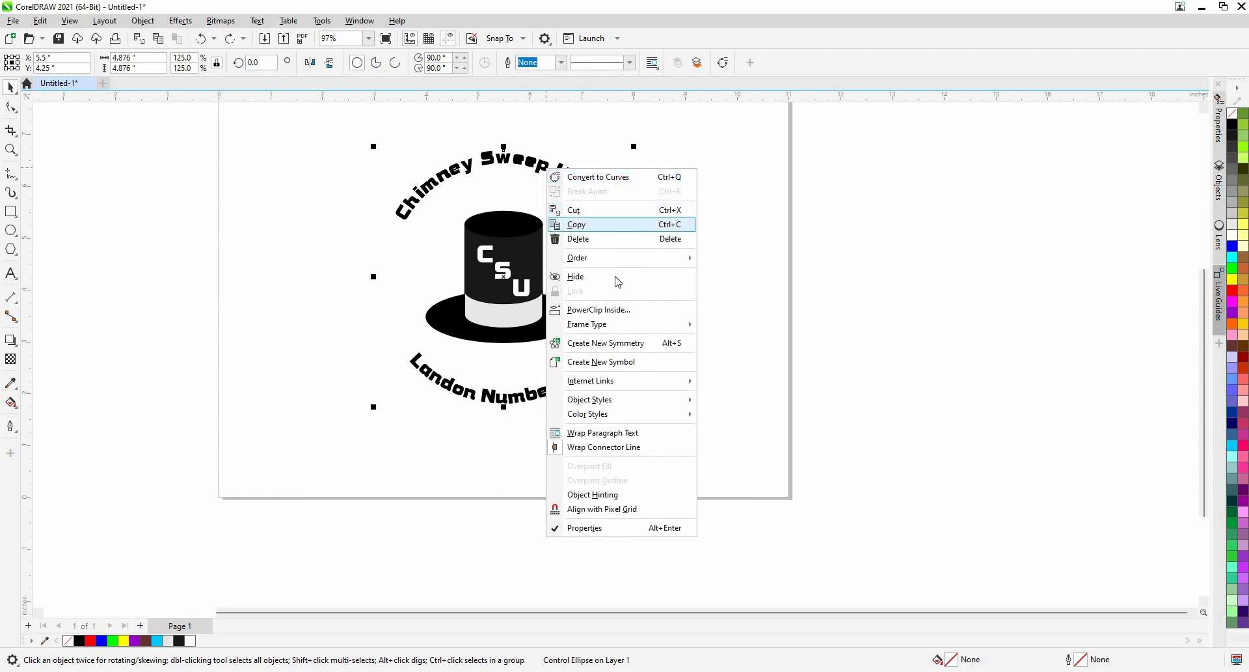
pyautogui.click(581, 275)
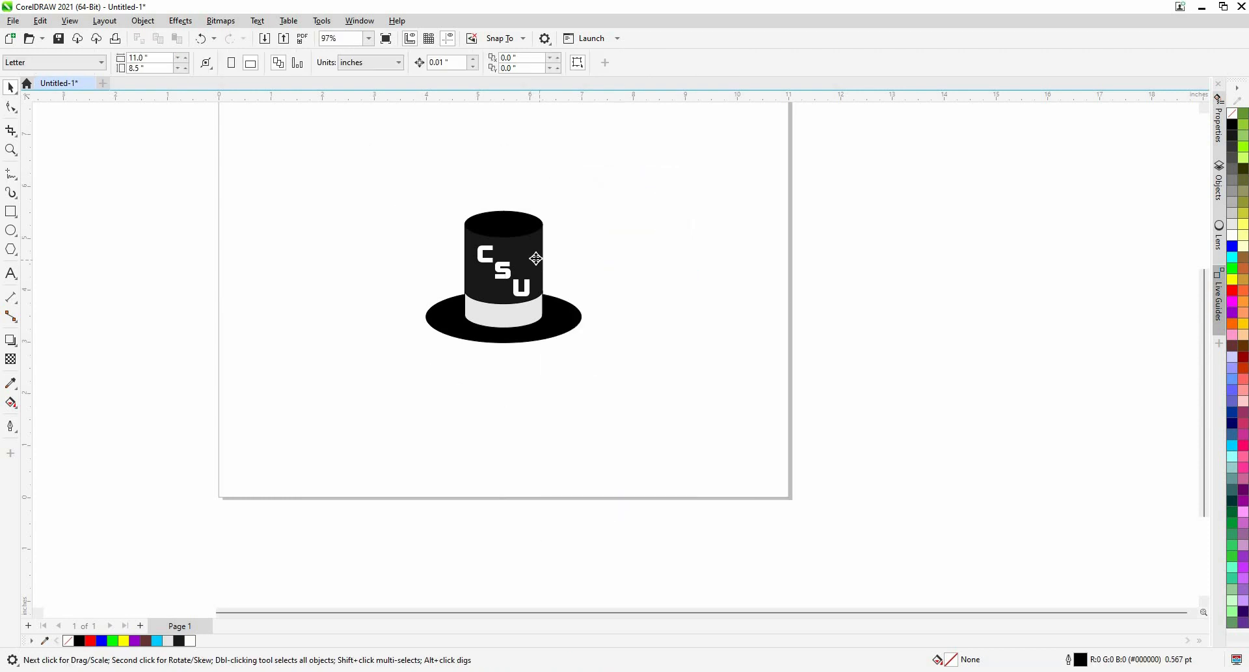
# Rotate the top hat and its CSU letters together to 330 degrees.
pyautogui.click(536, 259)
pyautogui.moveTo(639, 397); pyautogui.dragTo(388, 172)
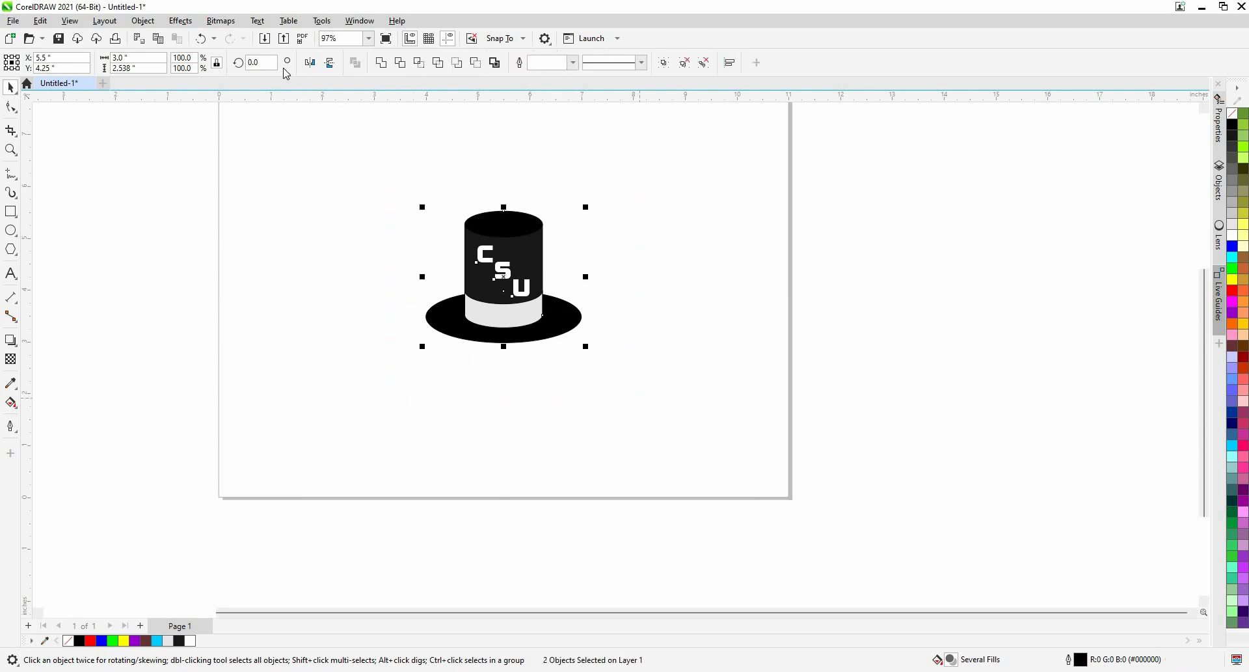
pyautogui.moveTo(262, 63); pyautogui.dragTo(176, 63)
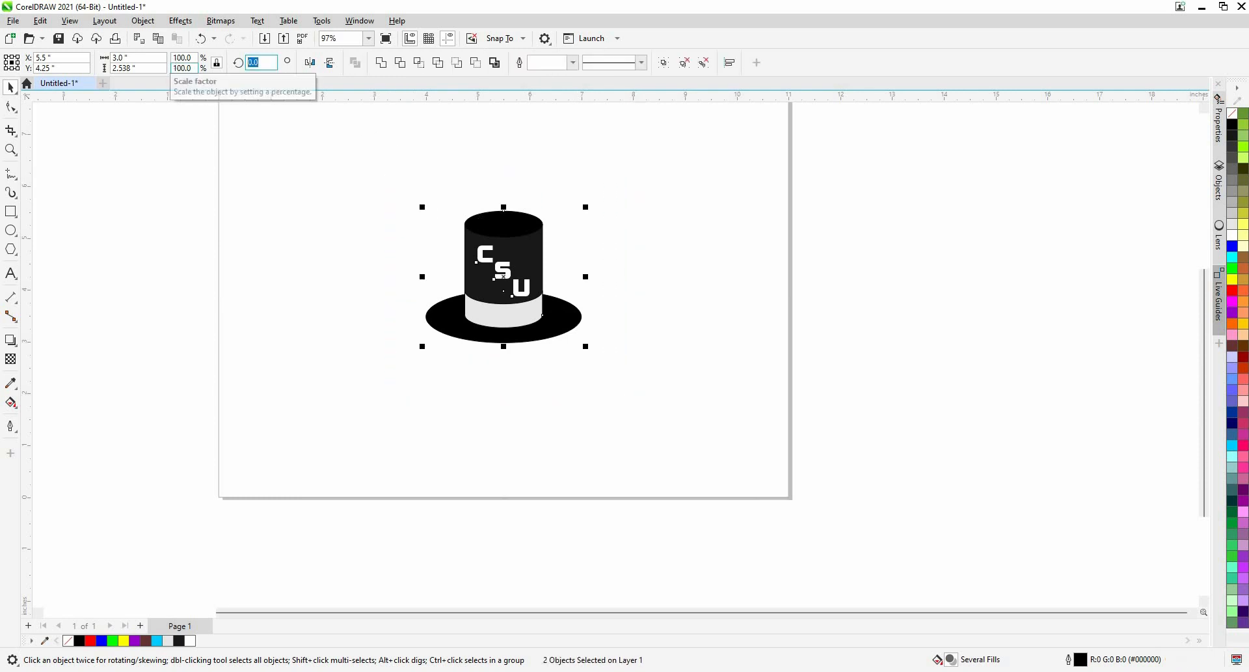
pyautogui.write('330')
pyautogui.press('Return')
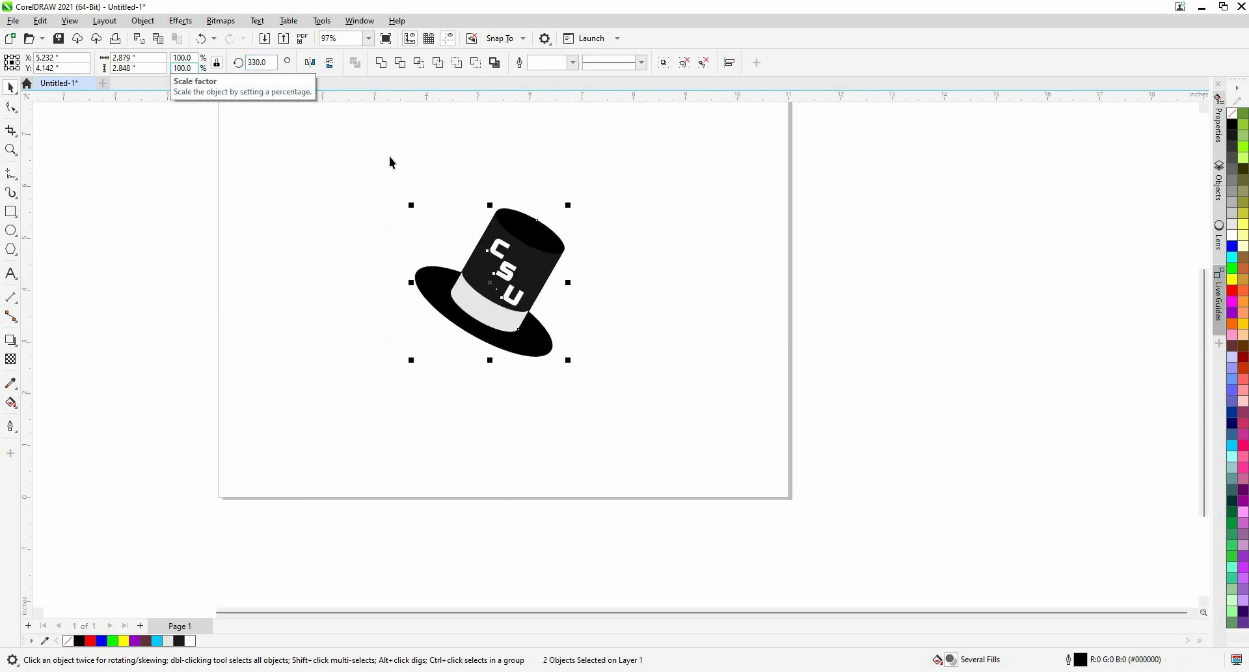
pyautogui.click(576, 182)
# Examine the object list of Layer 1, including the contents of the hat group, for the hidden circle.
pyautogui.rightClick(575, 178)
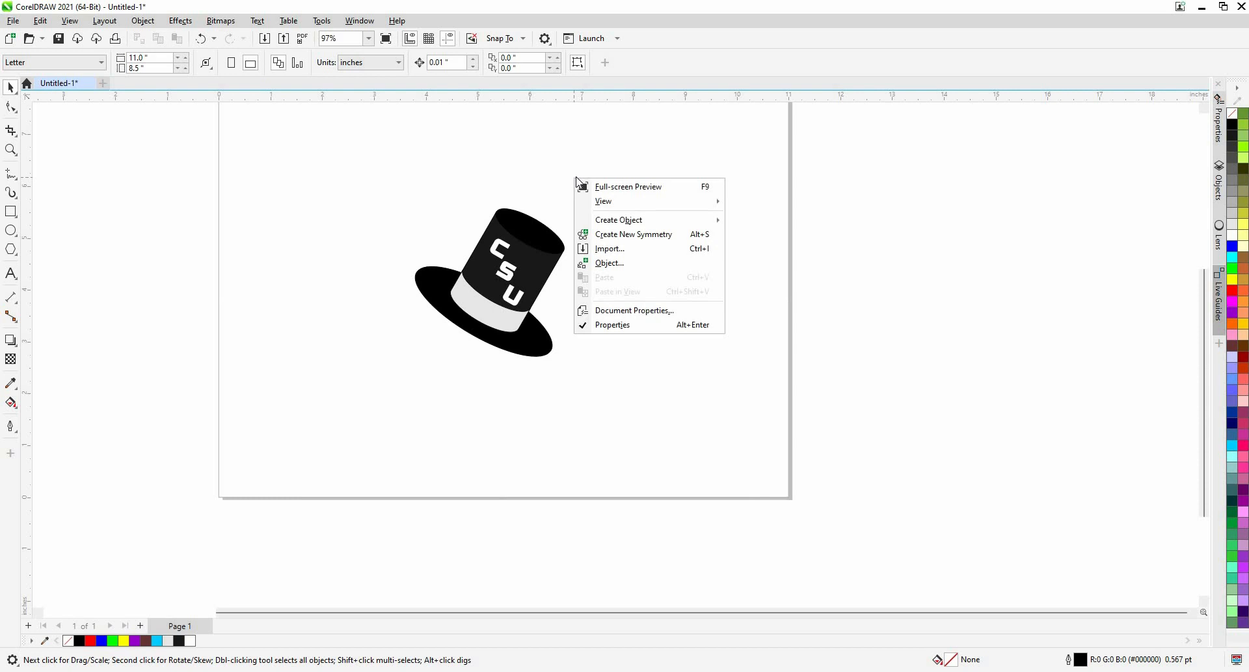
pyautogui.rightClick(578, 141)
pyautogui.click(1226, 146)
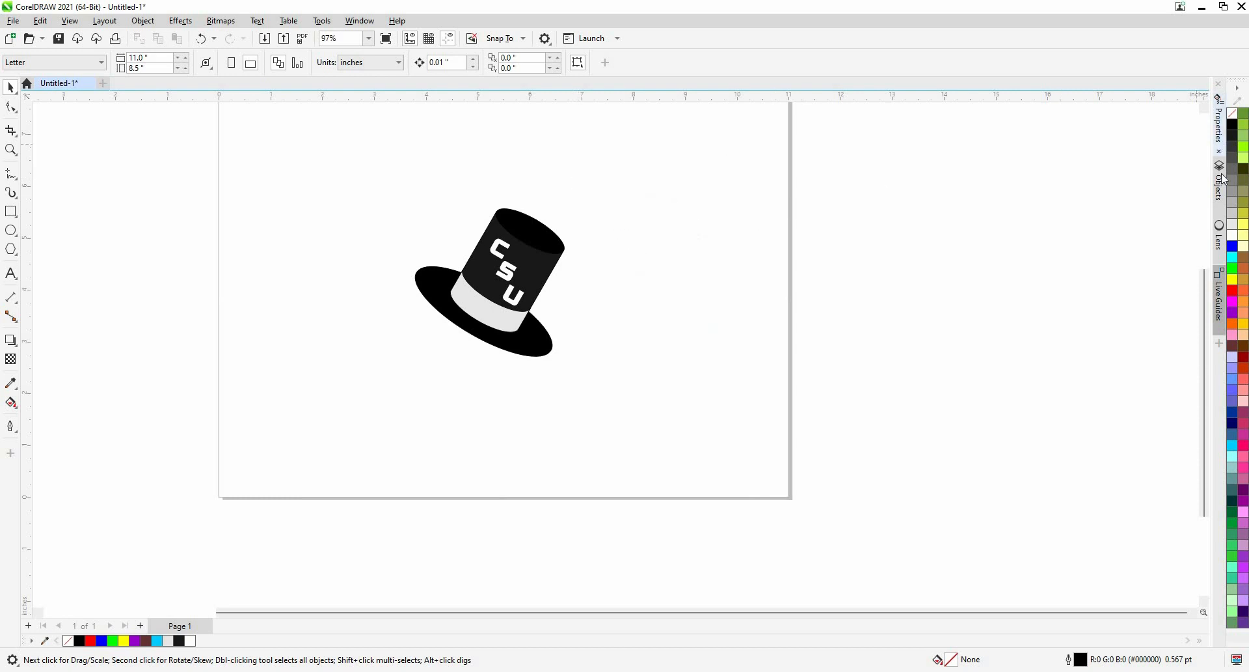
pyautogui.click(1220, 185)
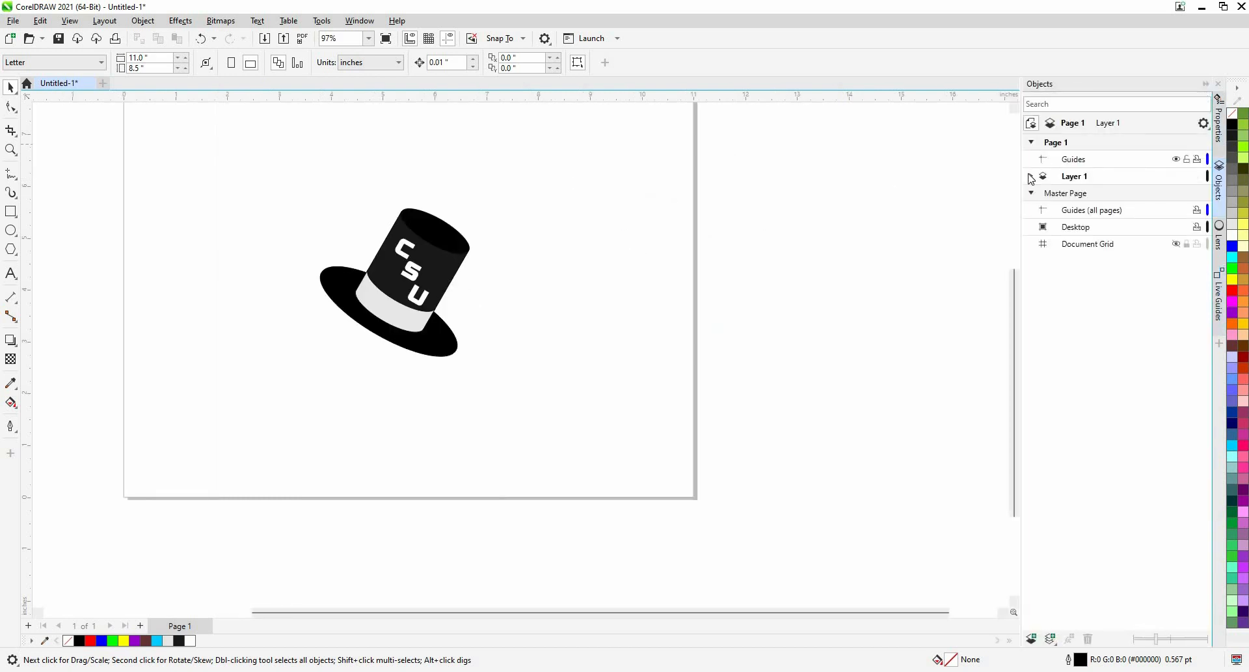
pyautogui.click(1031, 176)
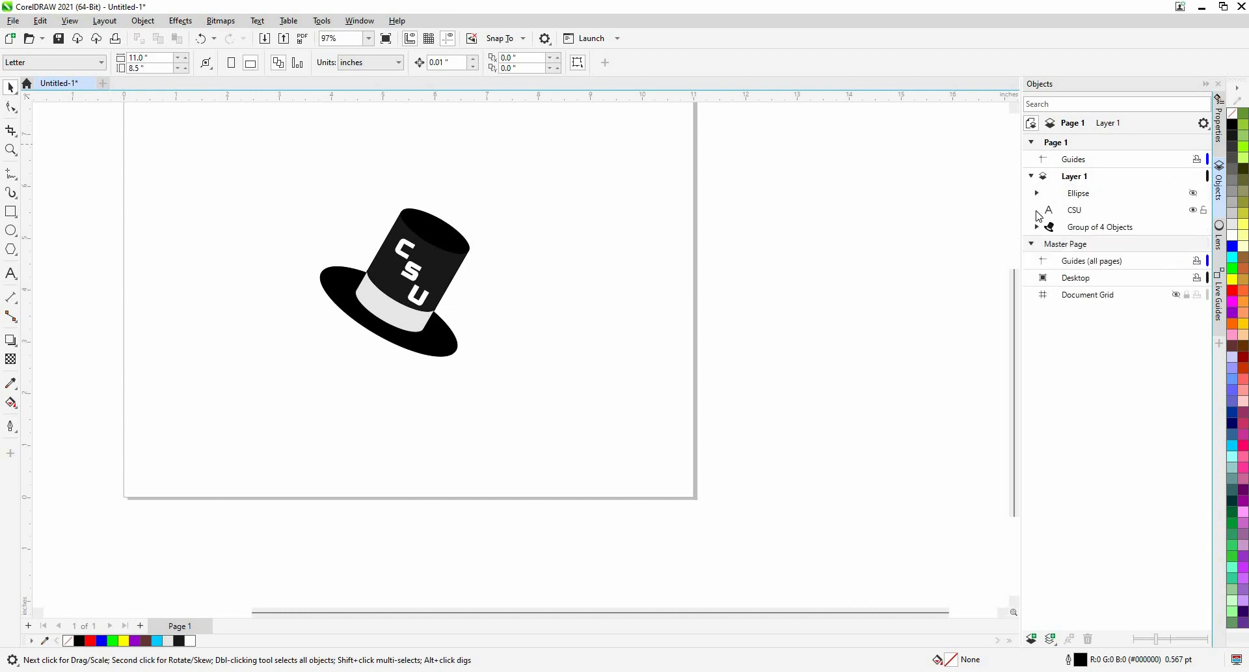
pyautogui.click(1039, 214)
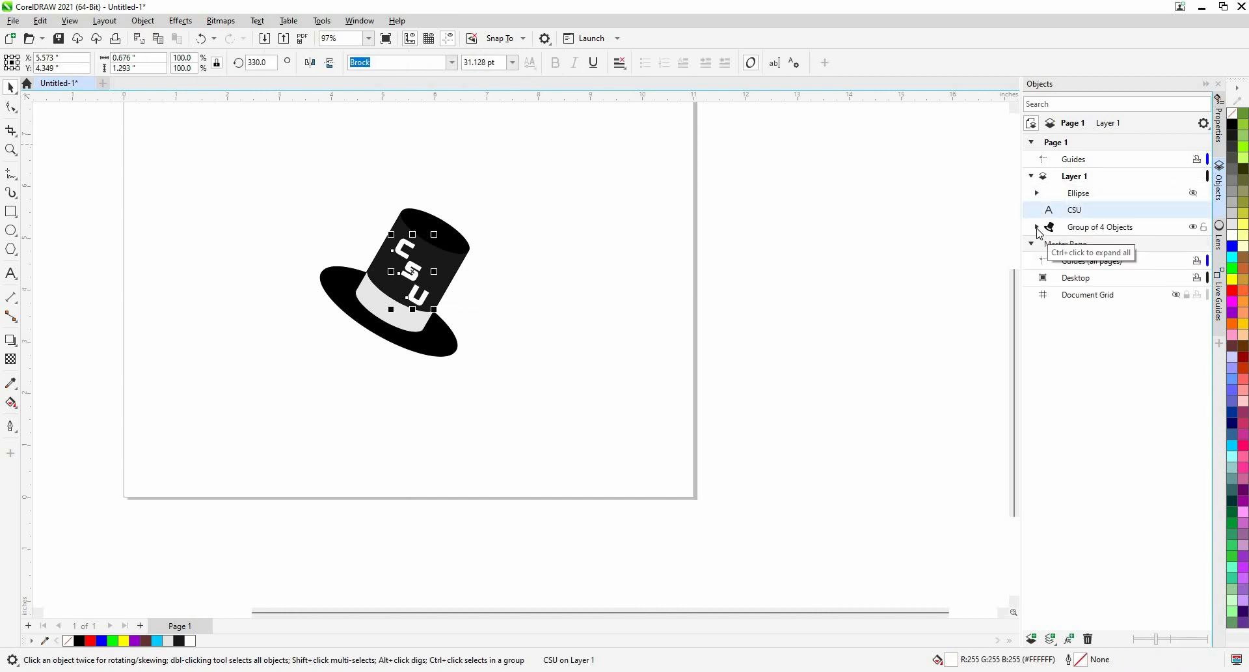
pyautogui.click(1037, 227)
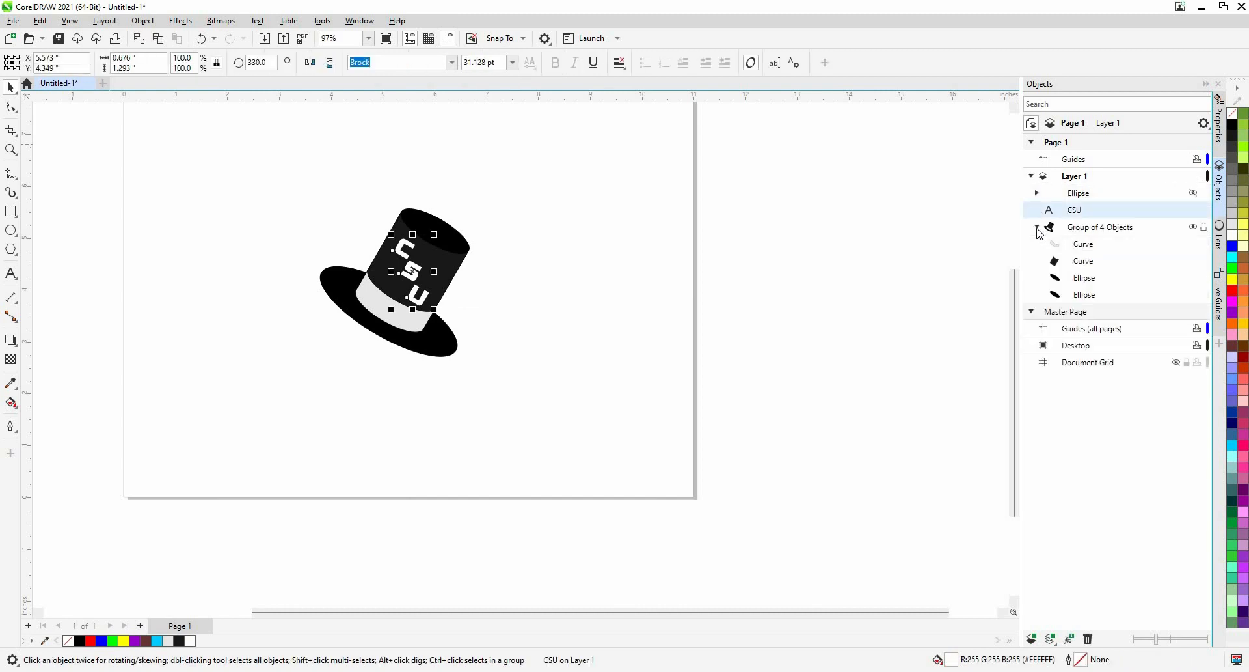
pyautogui.click(1193, 228)
pyautogui.click(1194, 227)
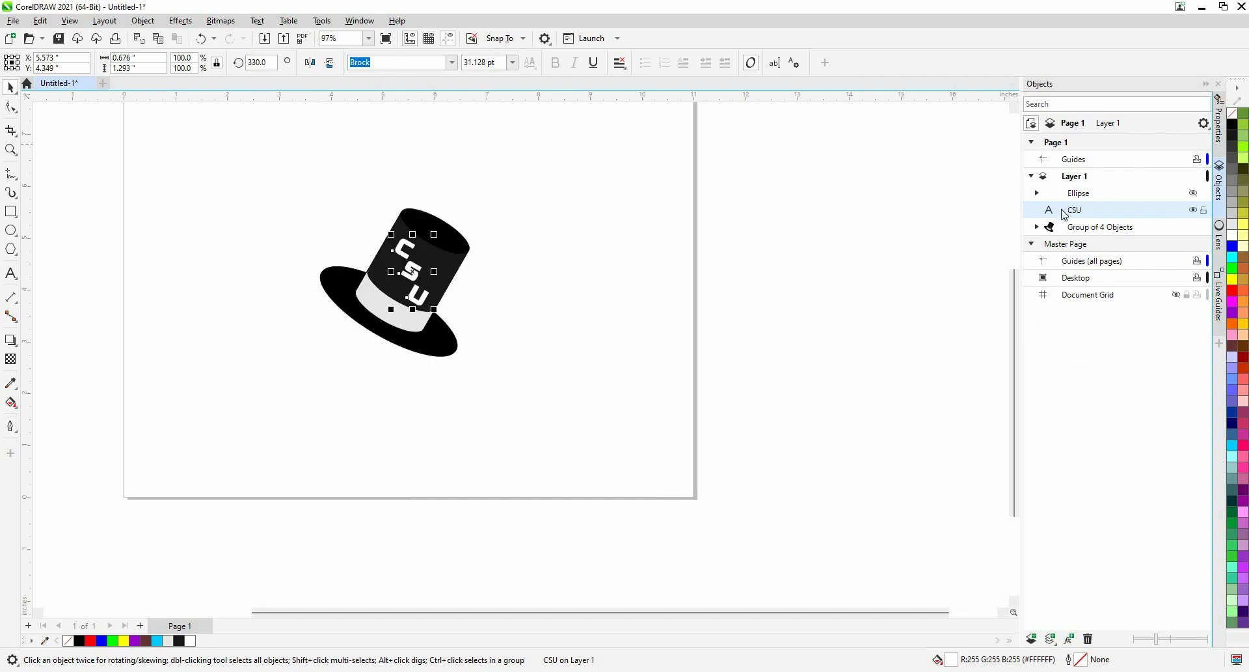
# Show all hidden objects and close the Objects docker.
pyautogui.click(144, 21)
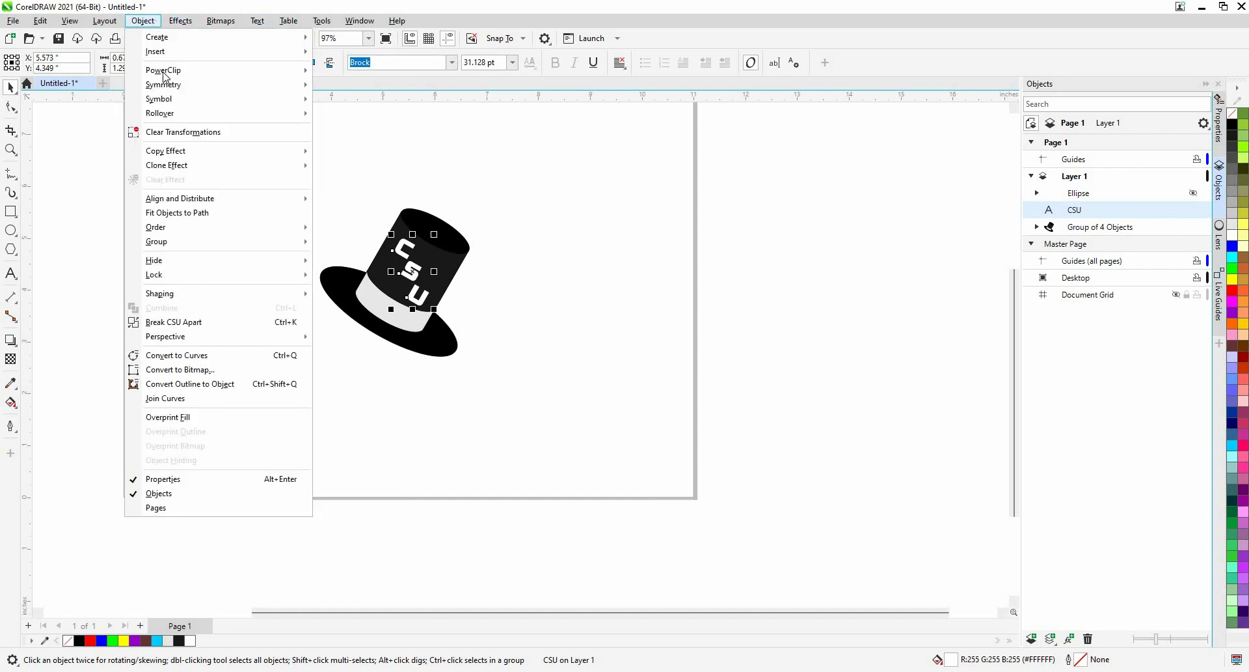
pyautogui.moveTo(234, 261)
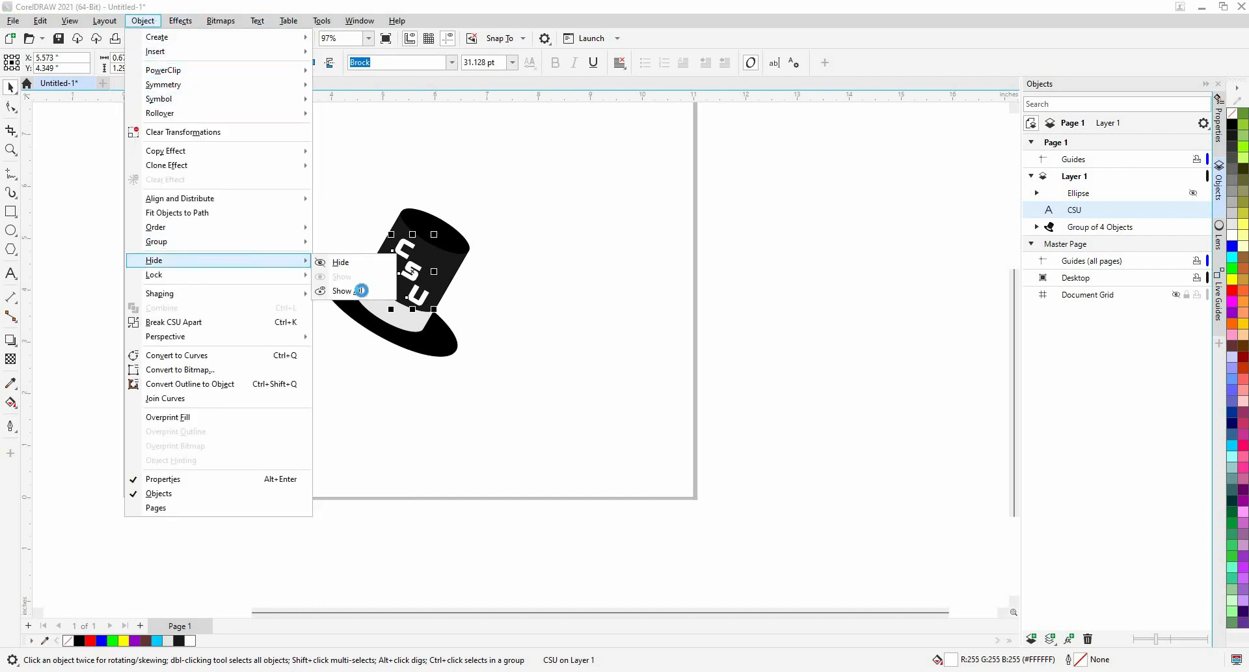
pyautogui.click(348, 291)
pyautogui.click(587, 283)
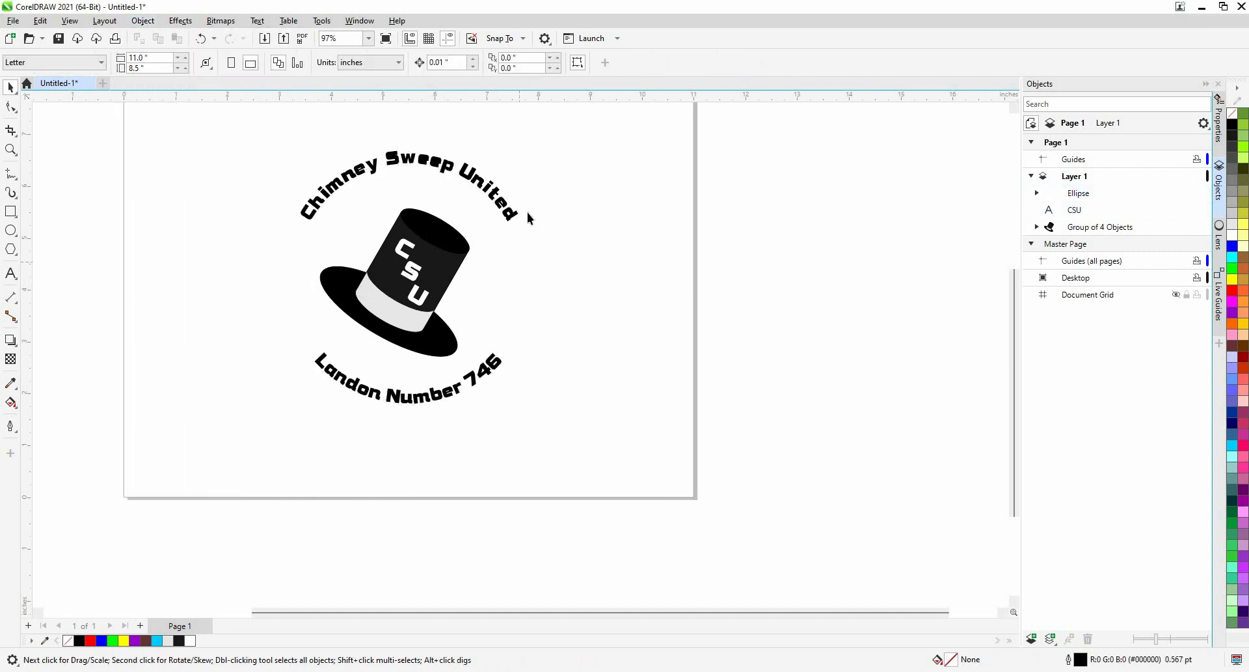
pyautogui.scroll(-1, 625, 264)
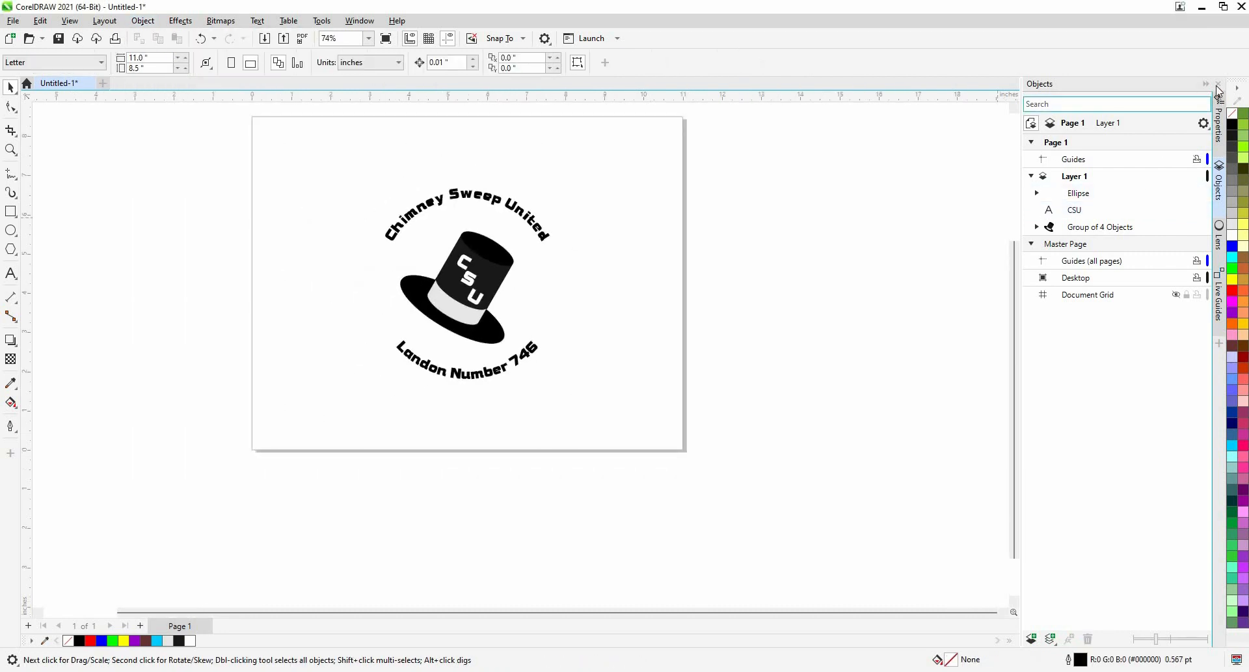
pyautogui.click(1219, 83)
# Zoom to all the logo's objects and inspect the tilted hat inside the curved texts.
pyautogui.scroll(1, 526, 271)
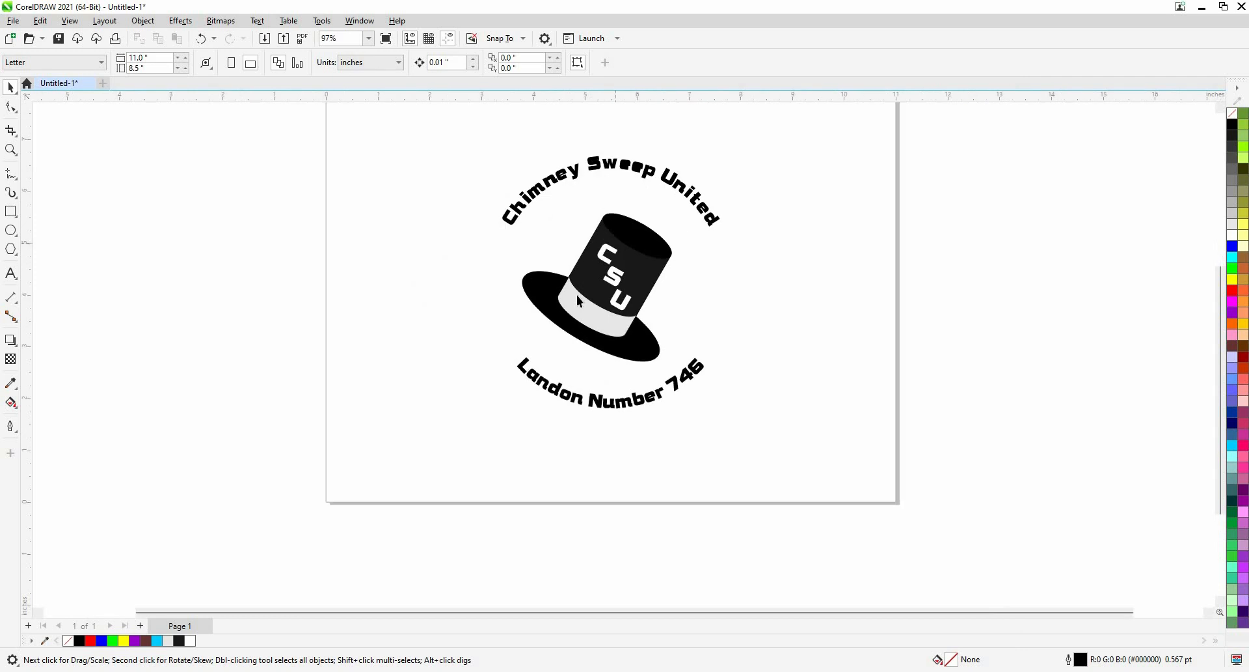
pyautogui.scroll(-1, 572, 300)
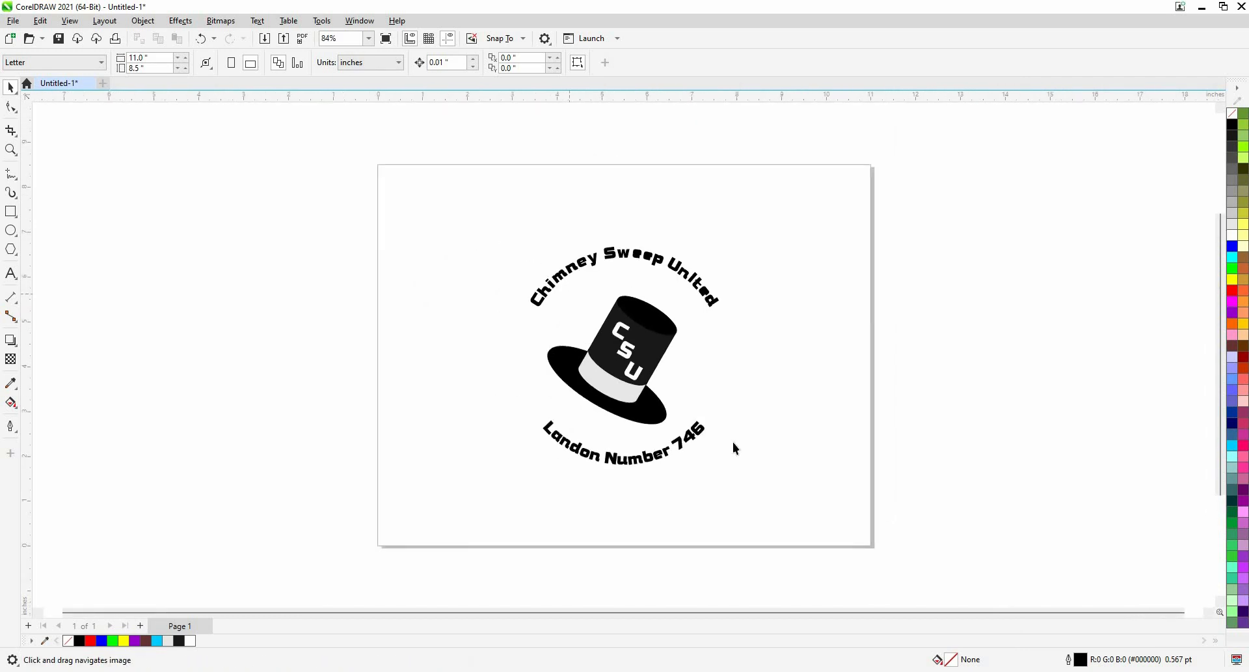
pyautogui.moveTo(499, 229); pyautogui.dragTo(760, 500)
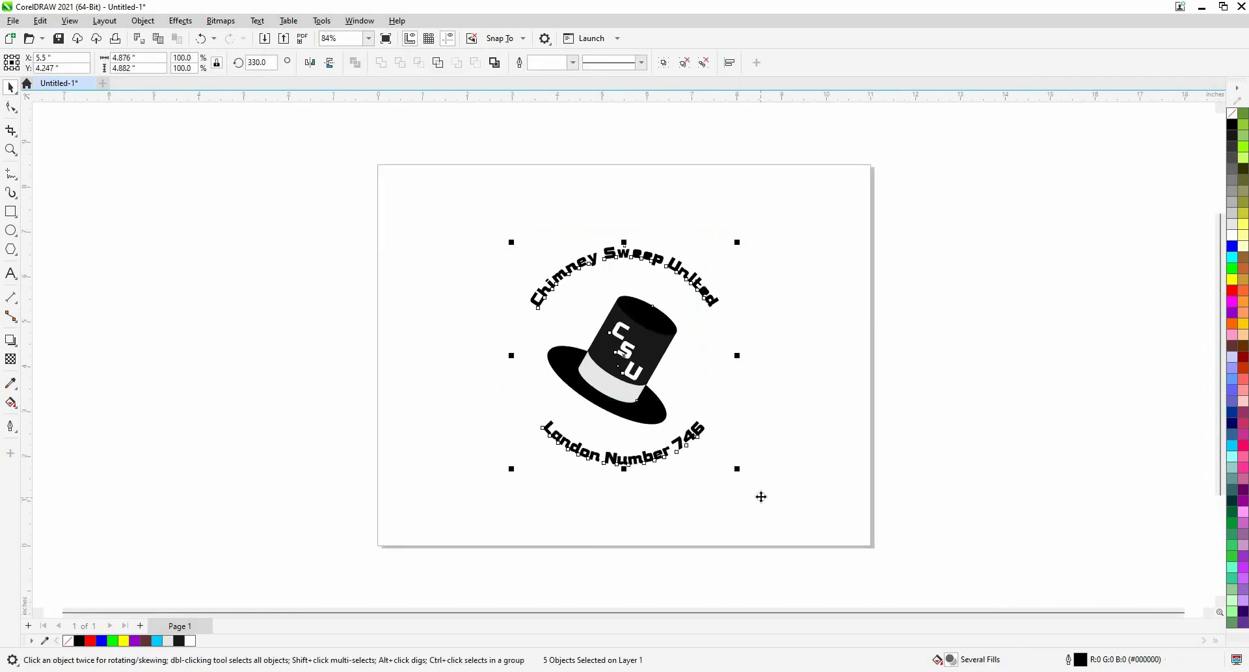
pyautogui.hotkey('shift', 'F2')
pyautogui.click(941, 398)
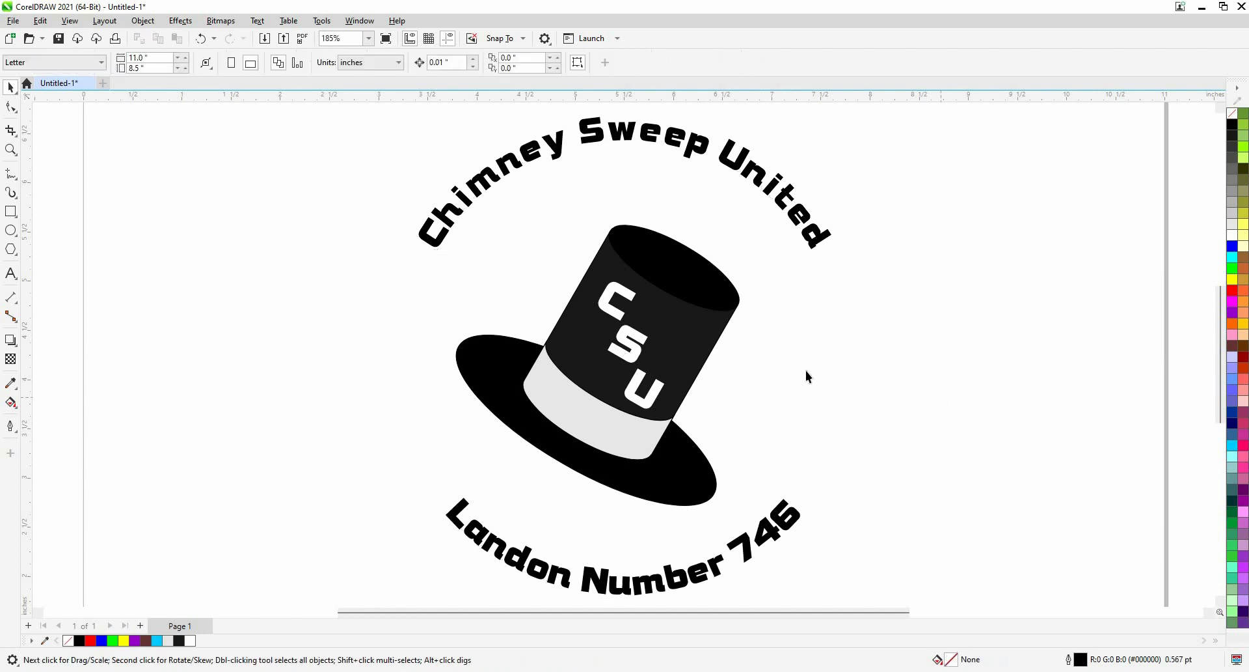
pyautogui.scroll(-1, 796, 367)
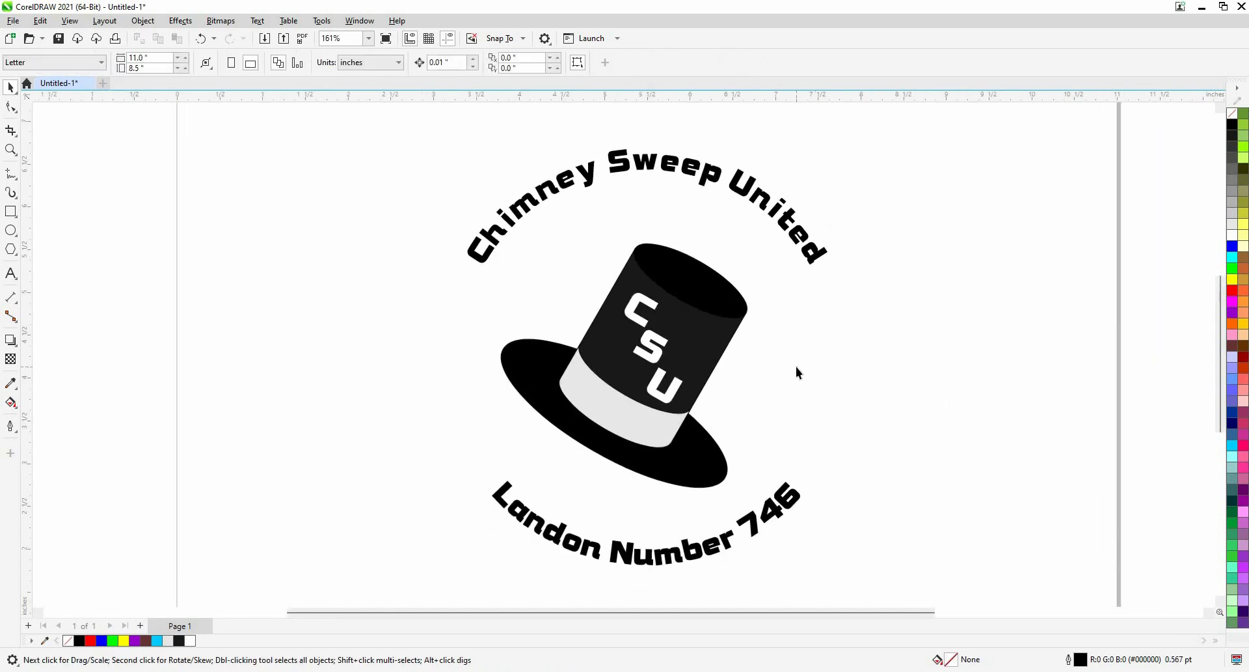